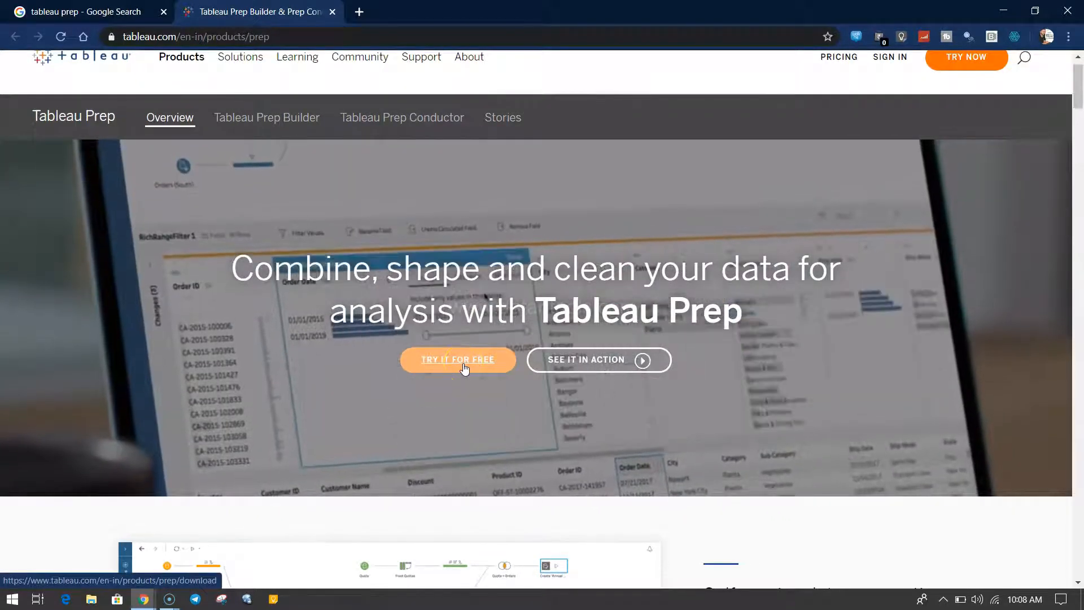
# Examine the Tableau Prep product page from the self-service data preparation overview through the introduction to Tableau Prep Builder.
pyautogui.click(609, 366)
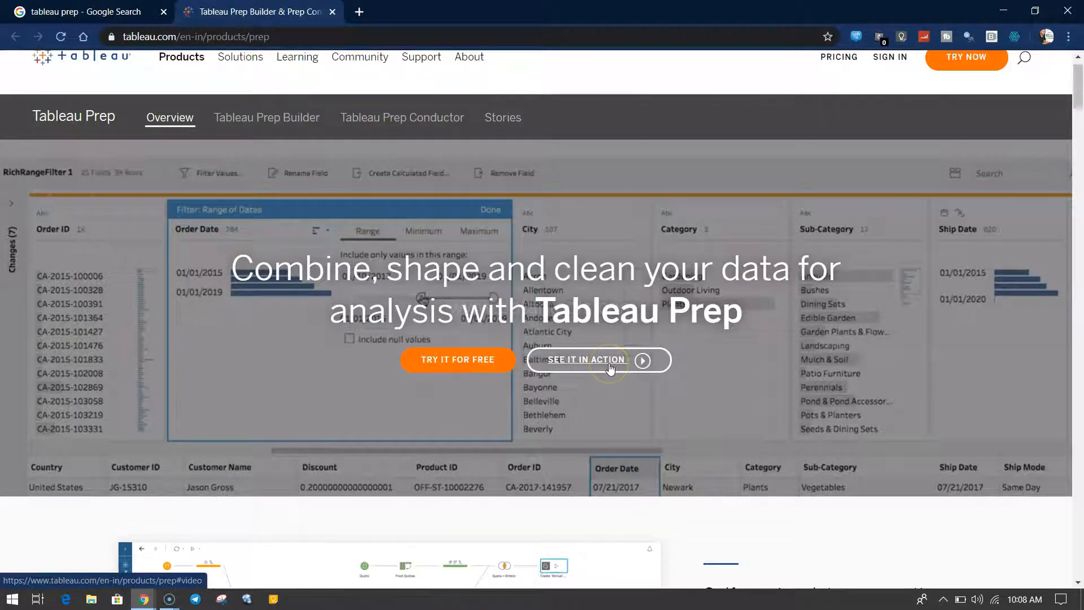
pyautogui.click(607, 363)
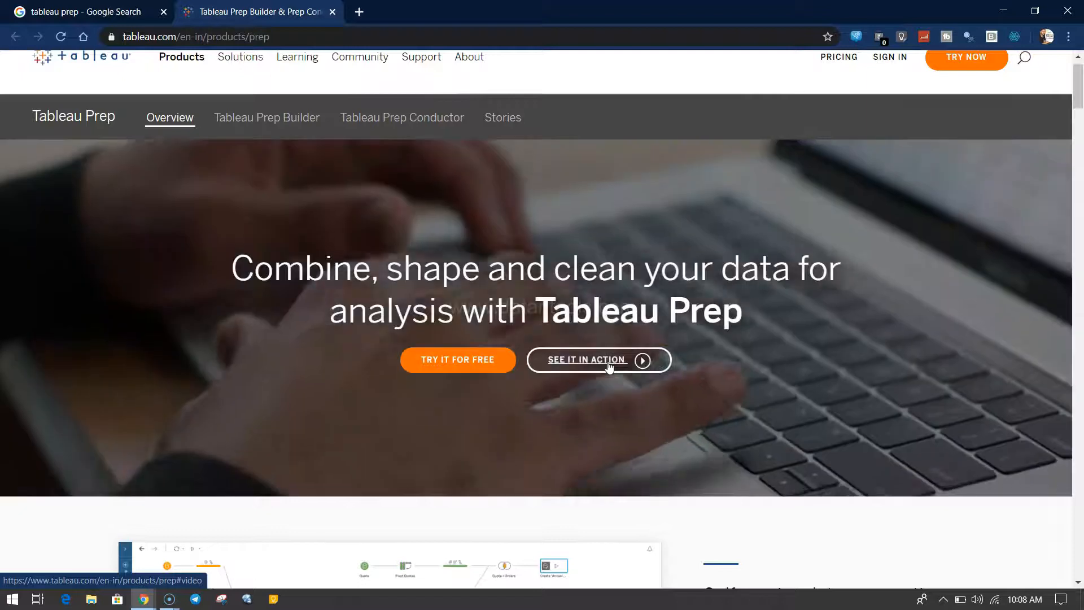
pyautogui.scroll(-1, 609, 367)
pyautogui.scroll(-6, 609, 367)
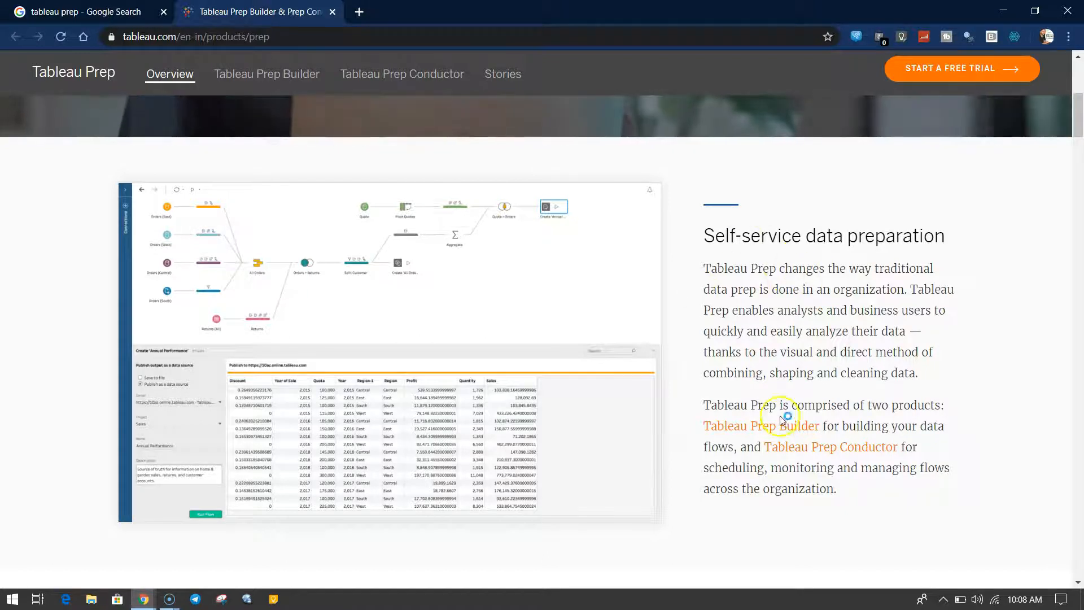
pyautogui.scroll(-7, 779, 426)
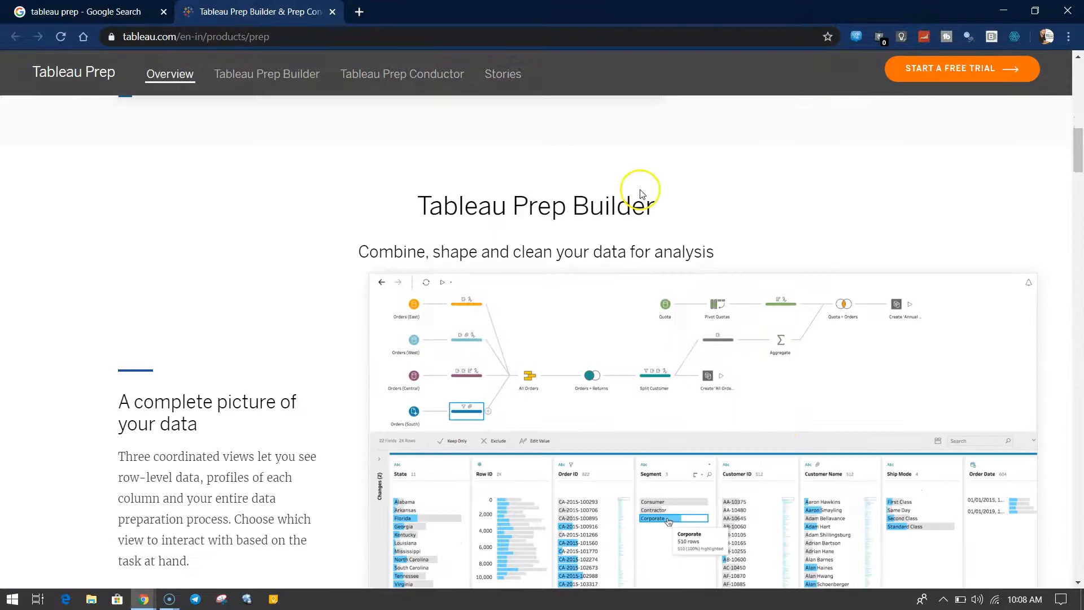
pyautogui.scroll(-2, 632, 322)
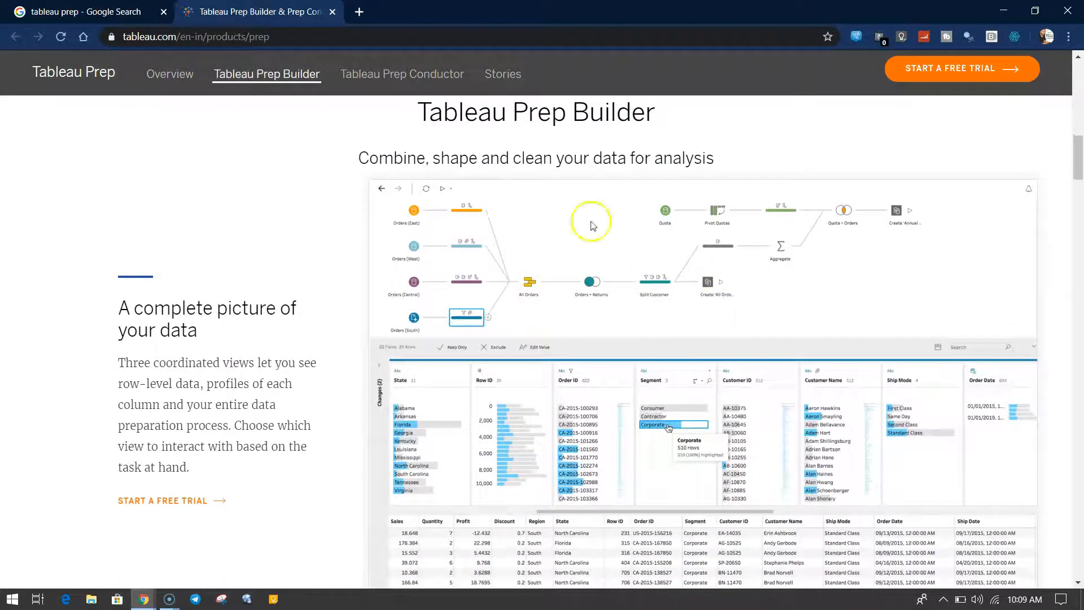
pyautogui.scroll(-2, 619, 372)
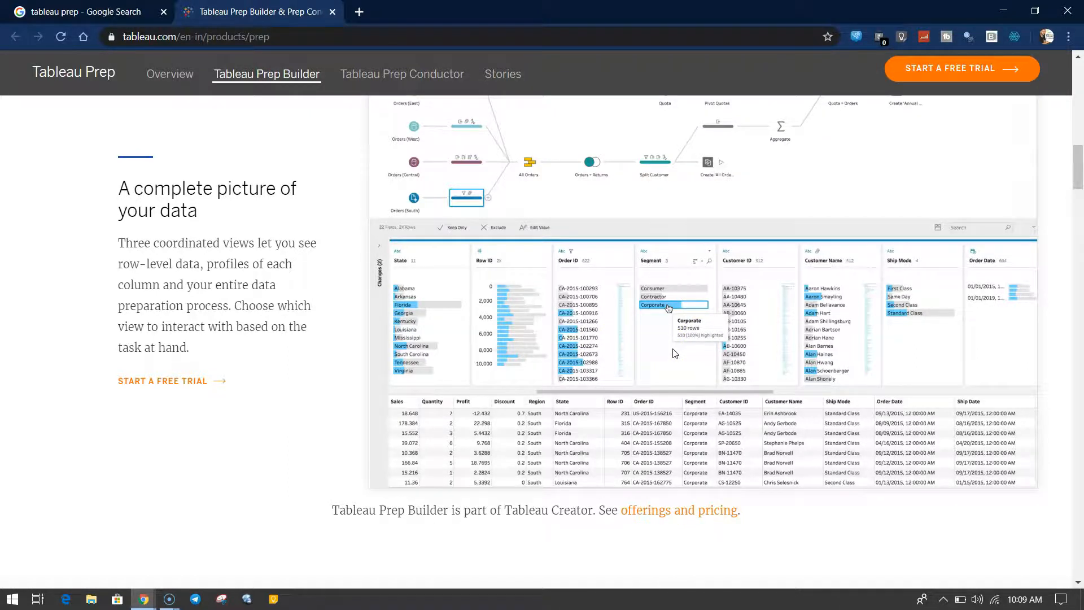
pyautogui.scroll(-3, 674, 354)
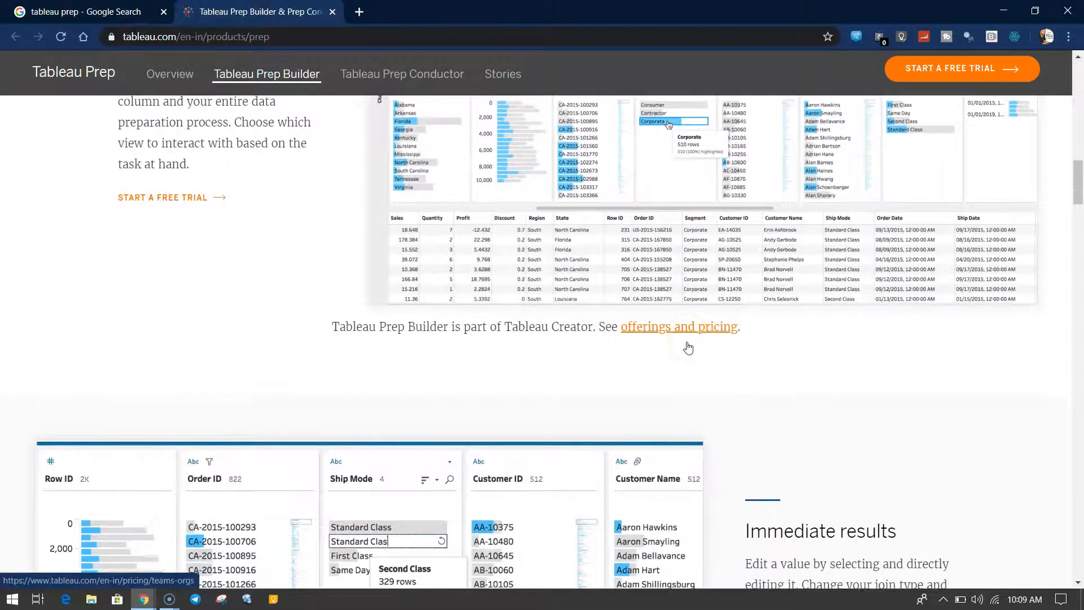
# Read the Tableau Prep Builder feature sections on immediate results, working smarter, connecting to more data and staying in the flow.
pyautogui.scroll(-2, 688, 347)
pyautogui.scroll(-4, 689, 346)
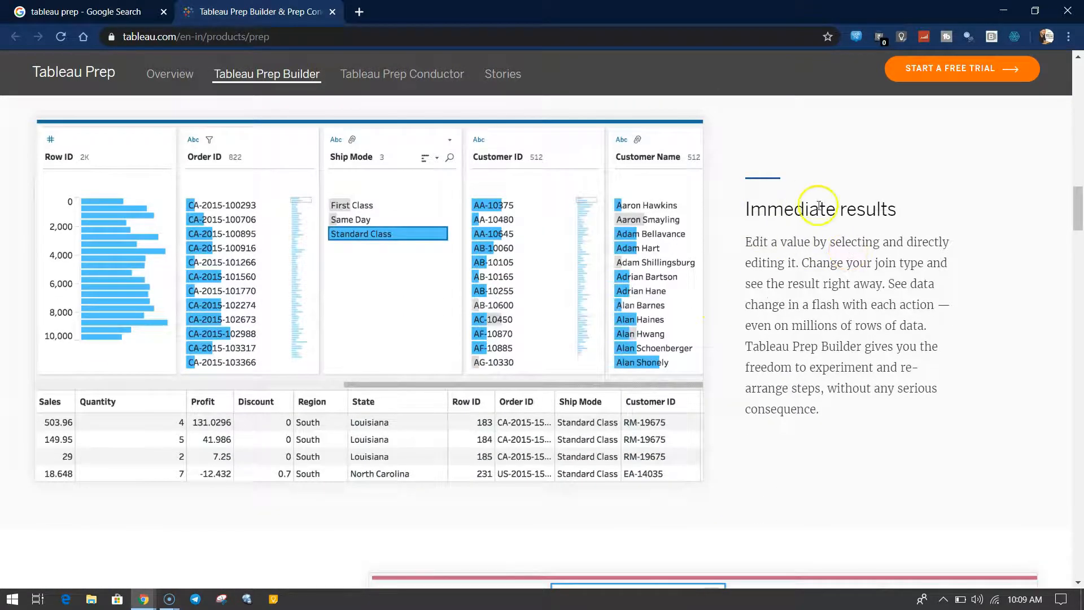
pyautogui.moveTo(761, 208); pyautogui.dragTo(785, 410)
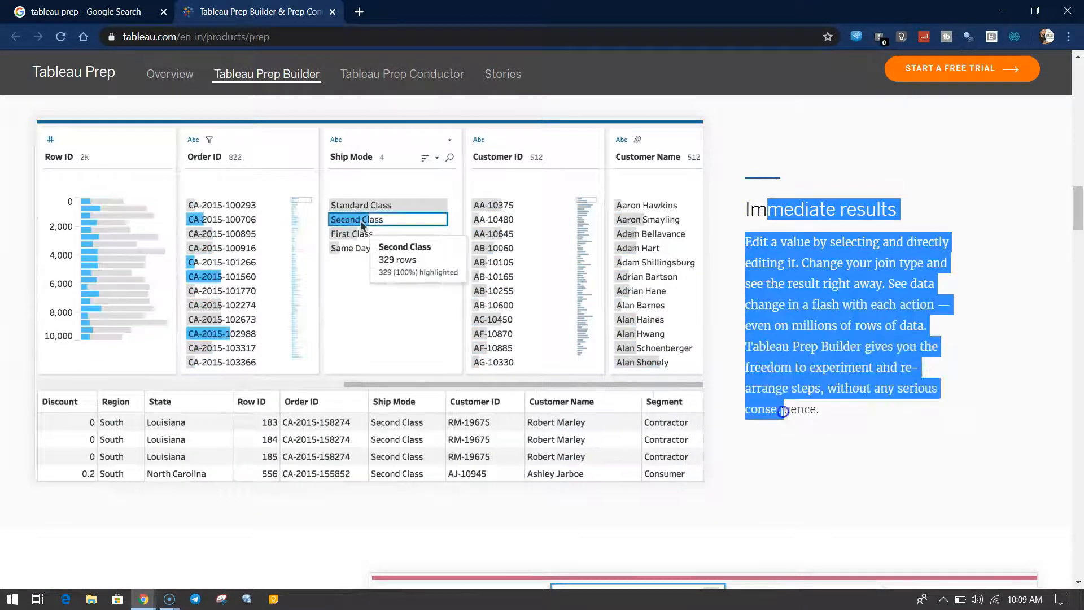
pyautogui.click(784, 412)
pyautogui.scroll(-1, 783, 411)
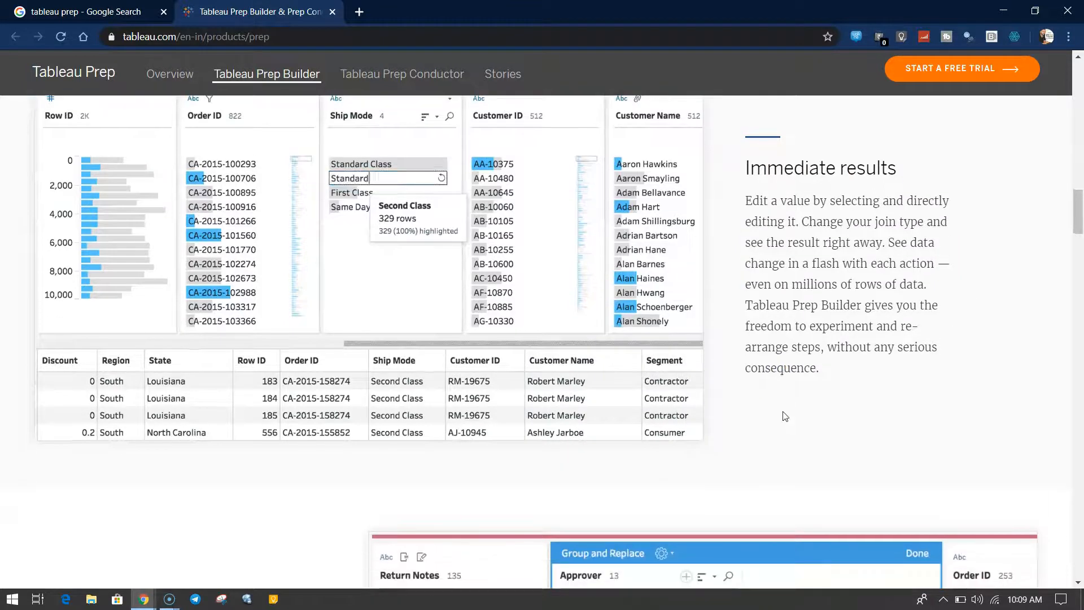
pyautogui.scroll(-7, 783, 416)
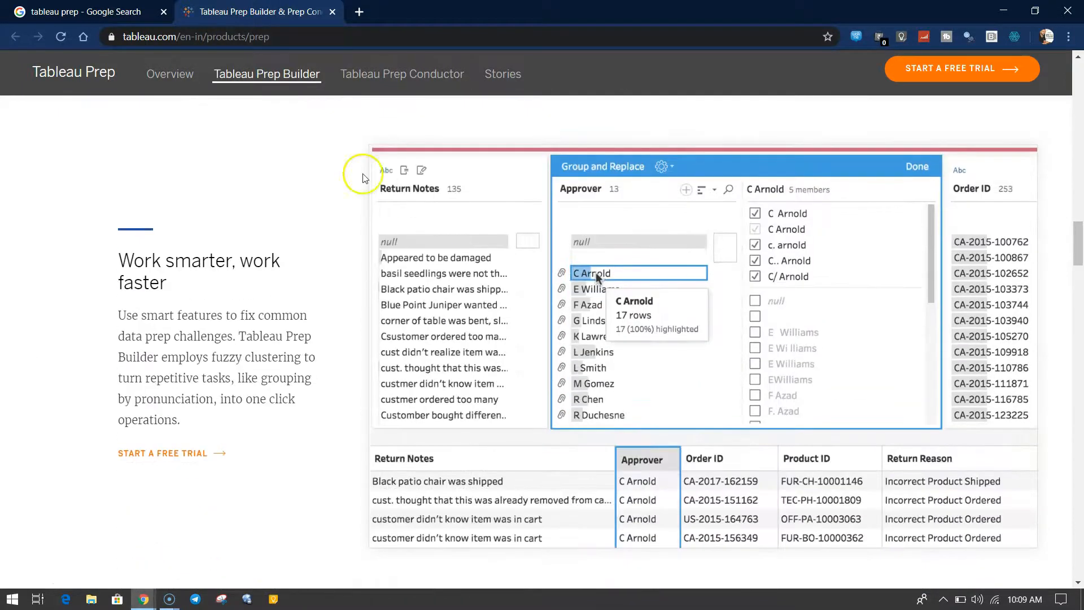
pyautogui.scroll(-10, 278, 317)
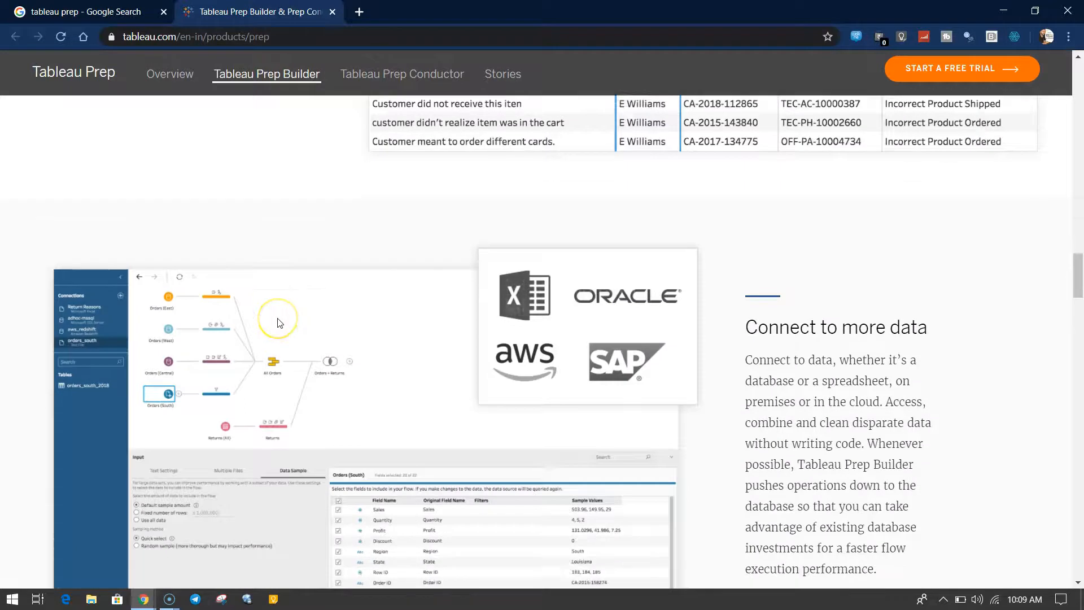
pyautogui.scroll(1, 686, 250)
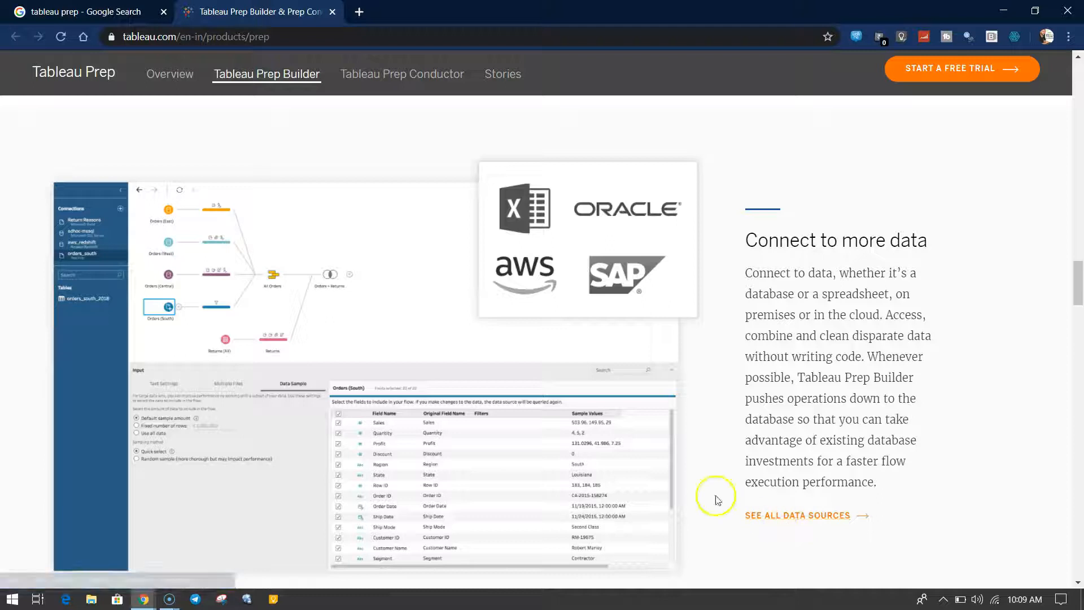
pyautogui.scroll(-2, 681, 491)
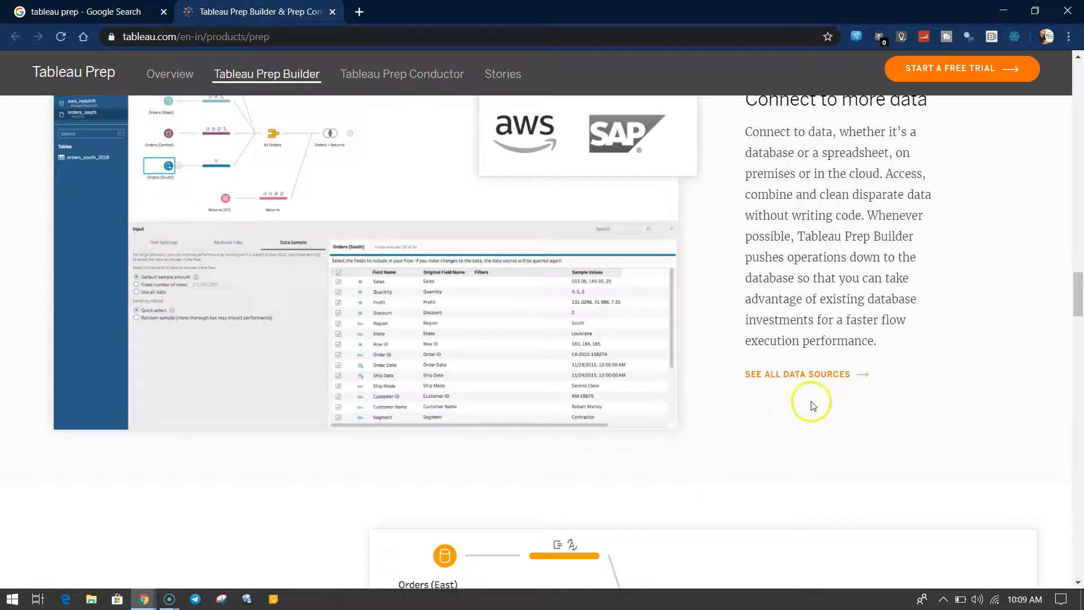
pyautogui.scroll(-5, 672, 460)
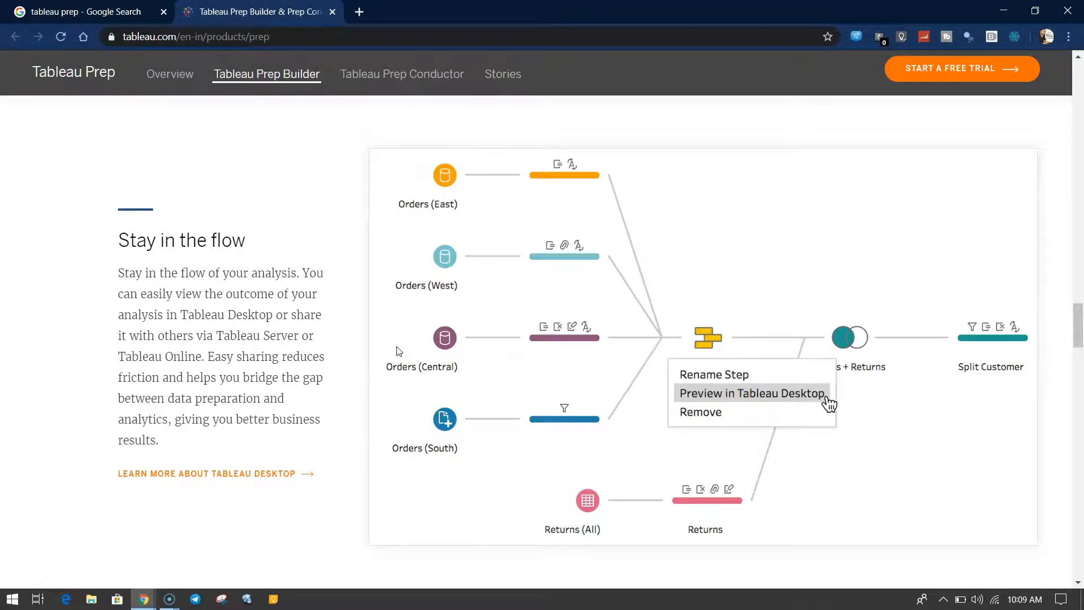
# Review the Tableau Prep Conductor sections on sharing, scheduling and monitoring flows, plus the additional benefits and customer quote.
pyautogui.scroll(-6, 399, 351)
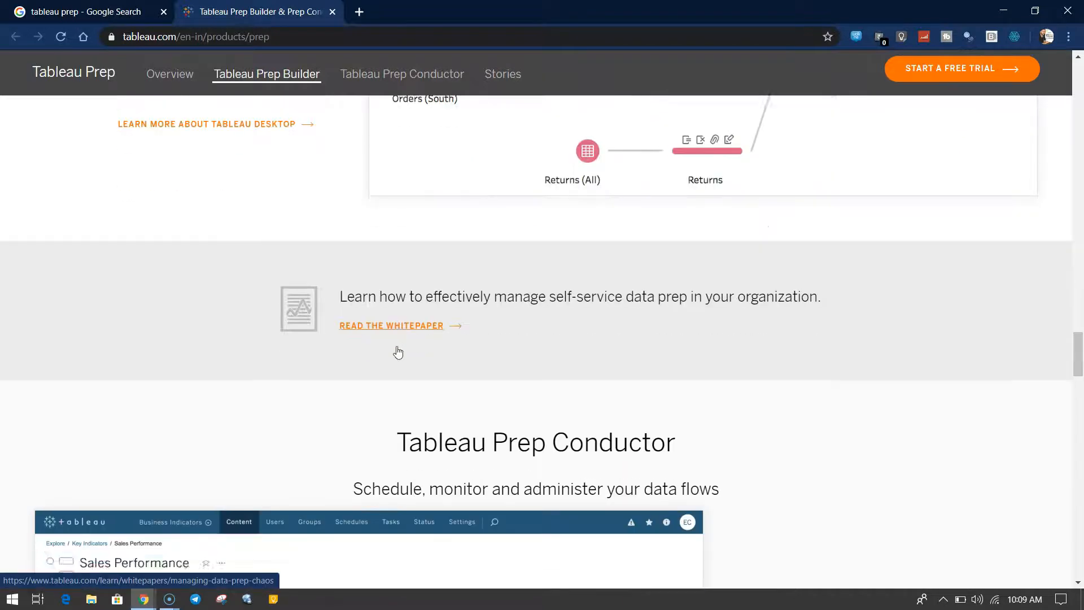
pyautogui.scroll(-5, 398, 352)
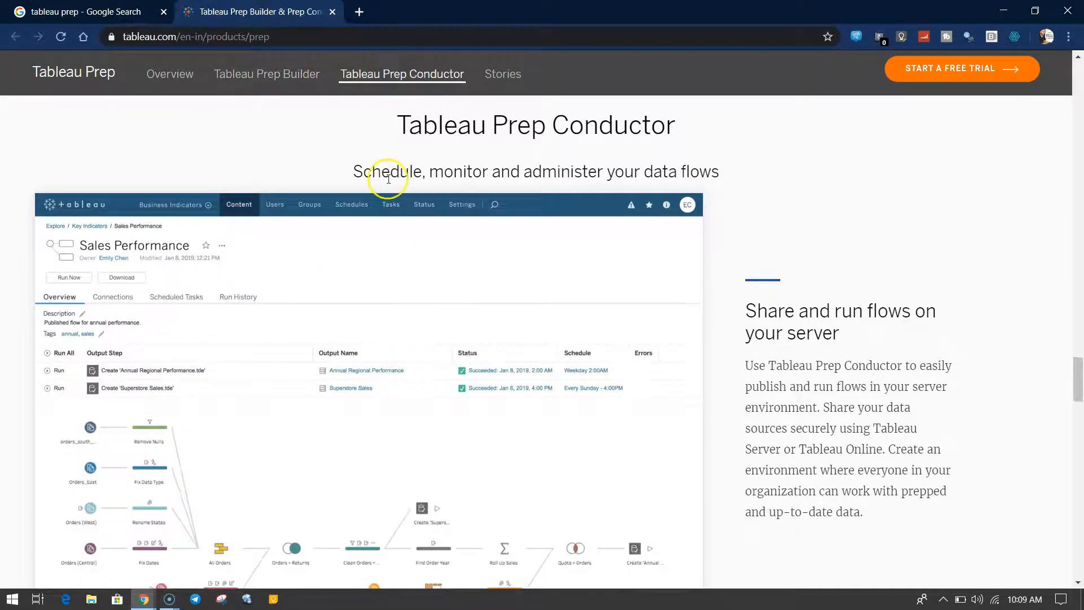
pyautogui.moveTo(367, 170); pyautogui.dragTo(638, 180)
pyautogui.click(428, 175)
pyautogui.click(638, 180)
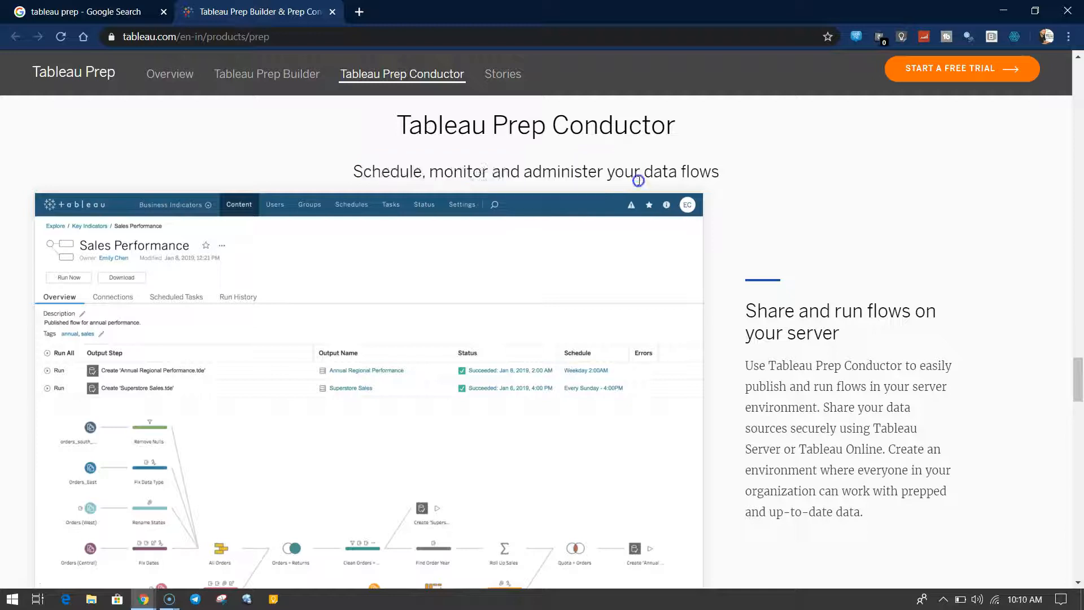
pyautogui.scroll(-10, 640, 180)
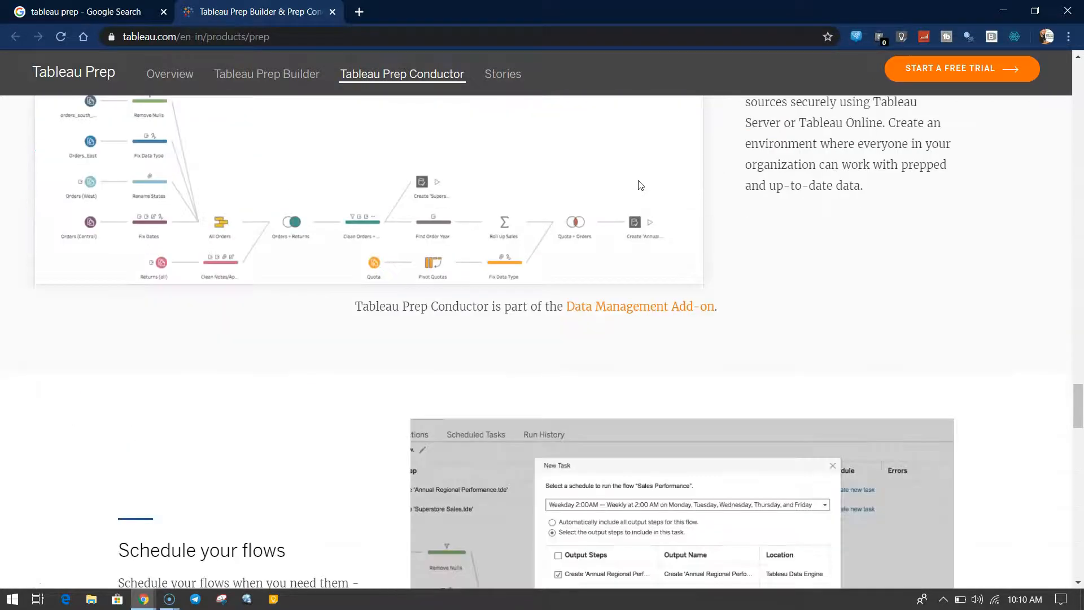
pyautogui.scroll(-7, 638, 186)
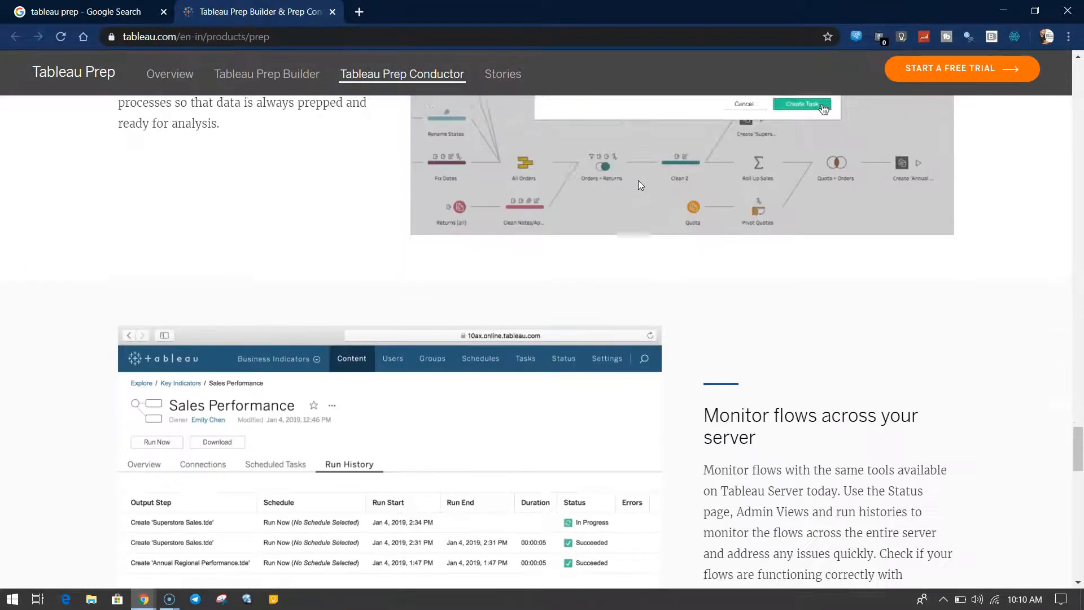
pyautogui.scroll(-3, 638, 186)
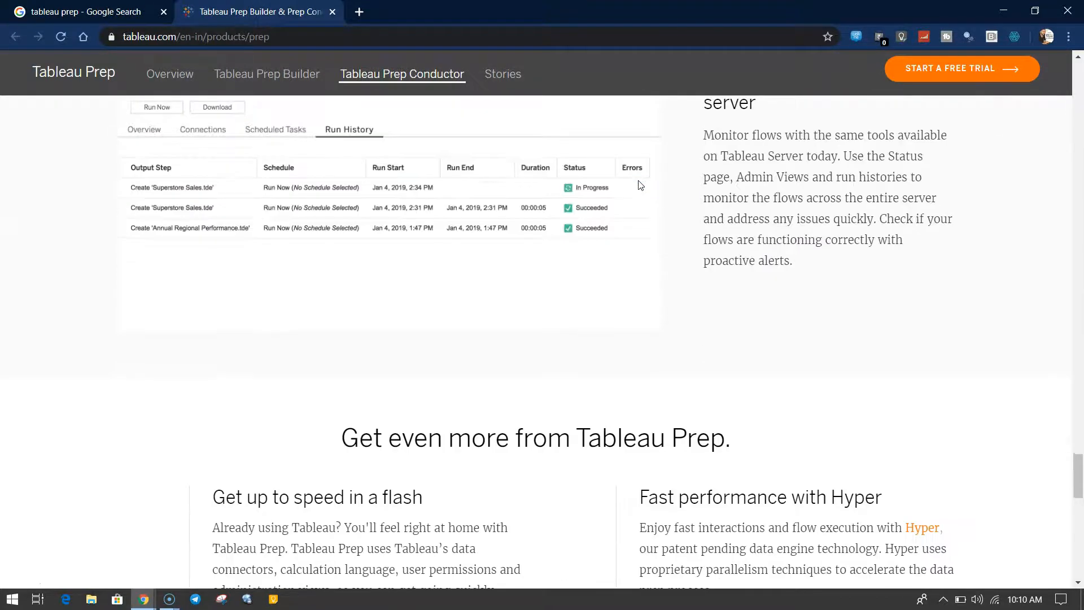
pyautogui.scroll(3, 640, 185)
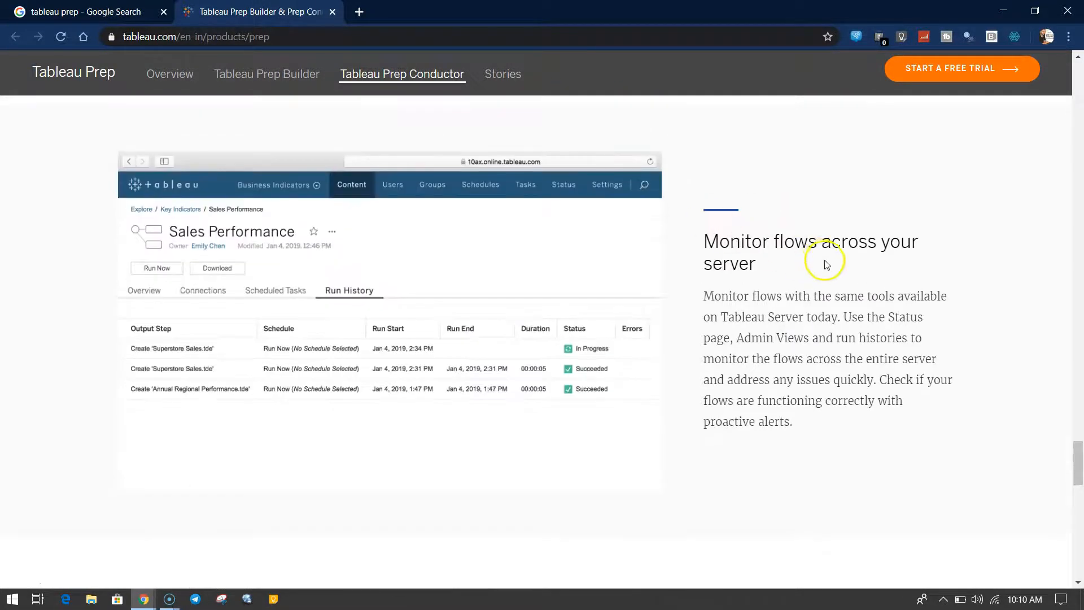
pyautogui.scroll(-14, 653, 303)
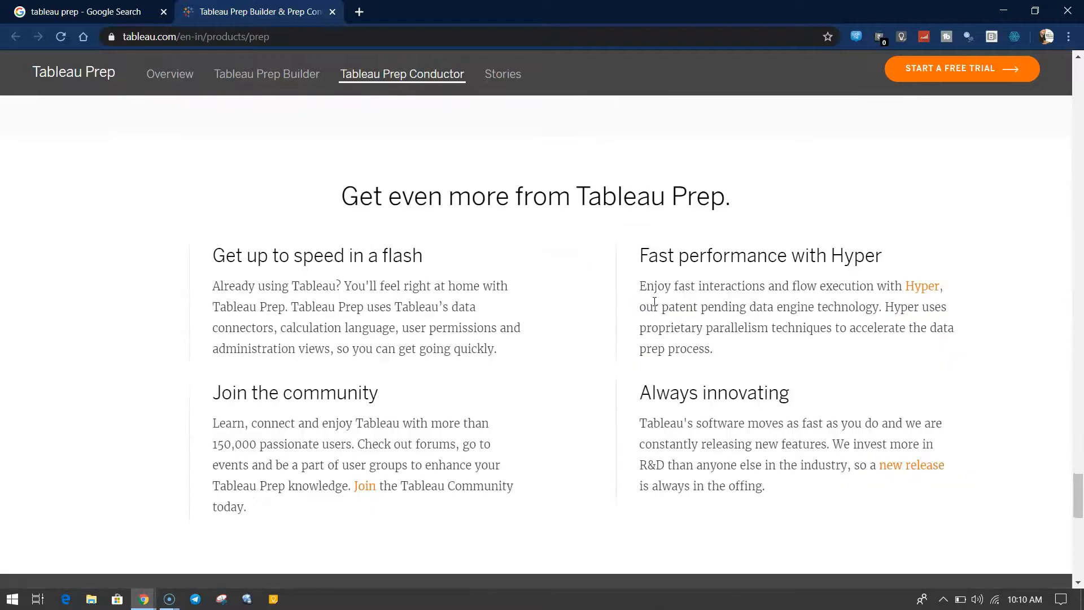
pyautogui.scroll(-3, 654, 305)
pyautogui.scroll(-1, 654, 305)
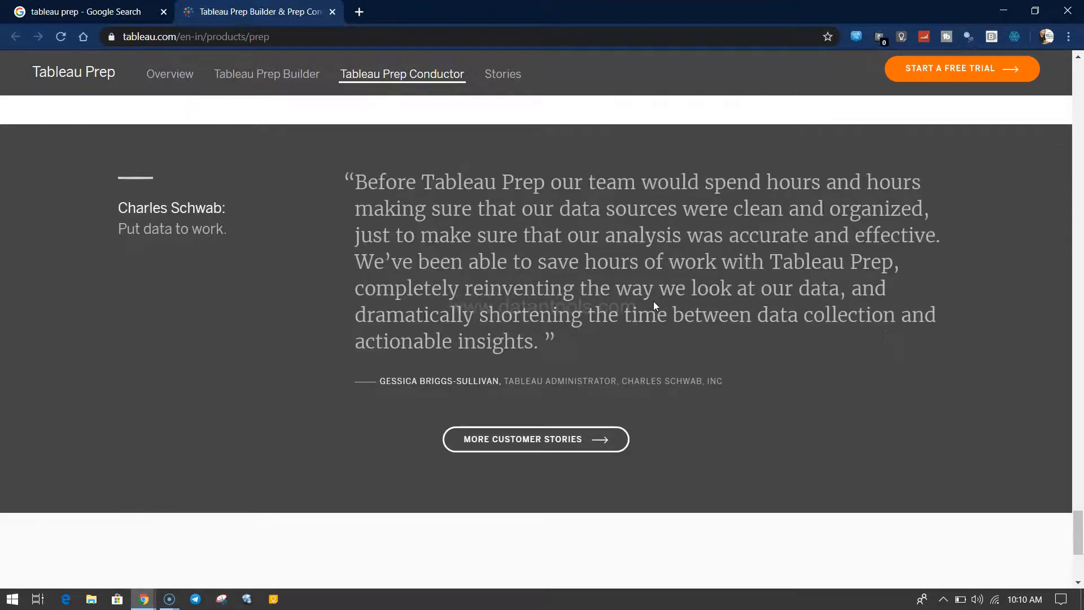
# Open the Tableau Prep free trial page and check the business e-mail field without filling it in.
pyautogui.scroll(20, 652, 301)
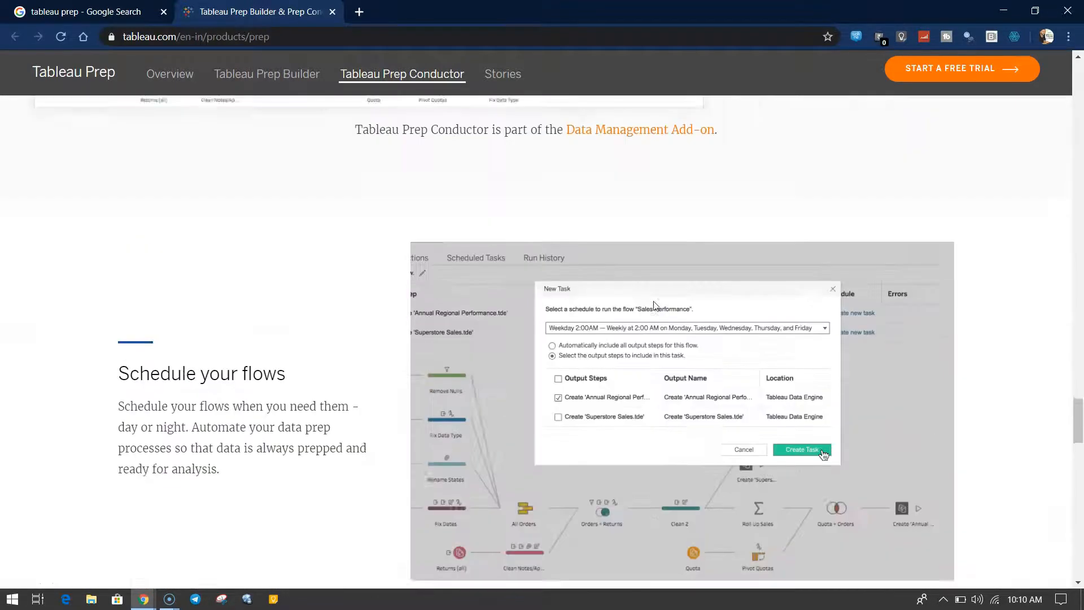
pyautogui.scroll(20, 655, 306)
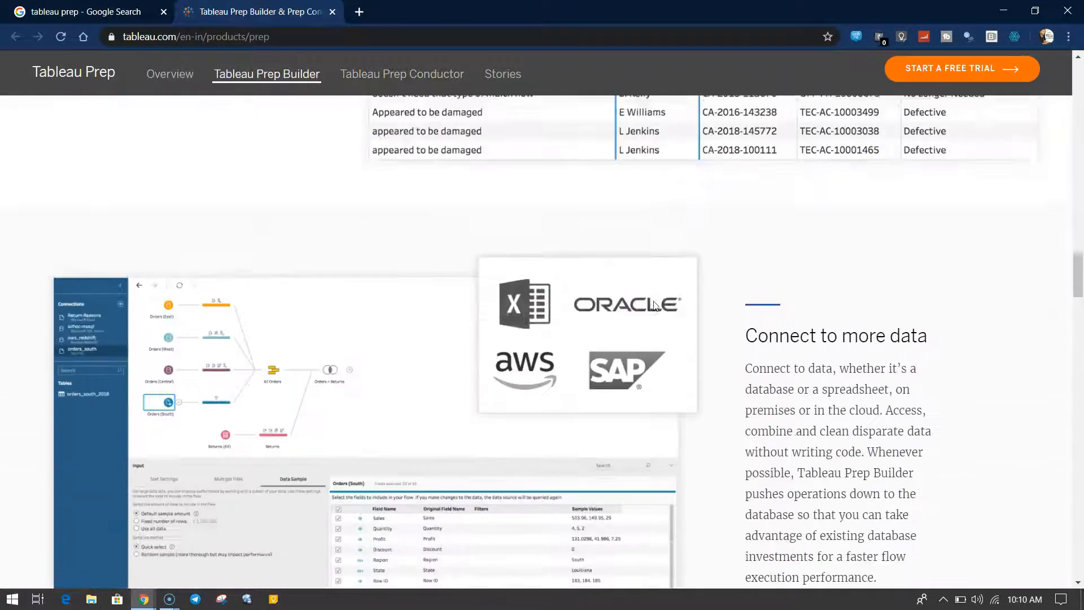
pyautogui.scroll(20, 655, 305)
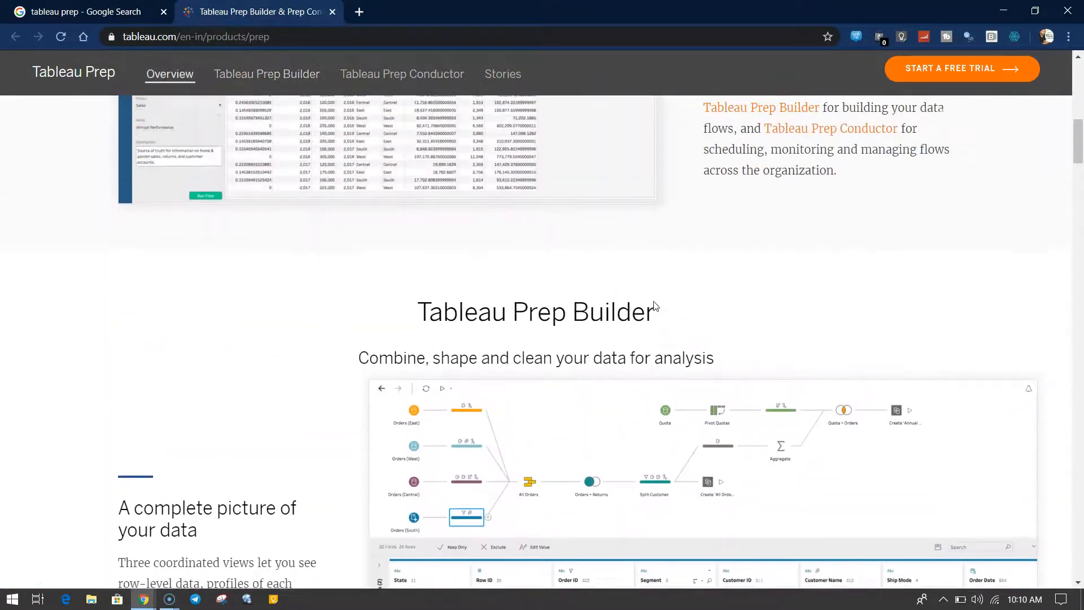
pyautogui.scroll(10, 654, 300)
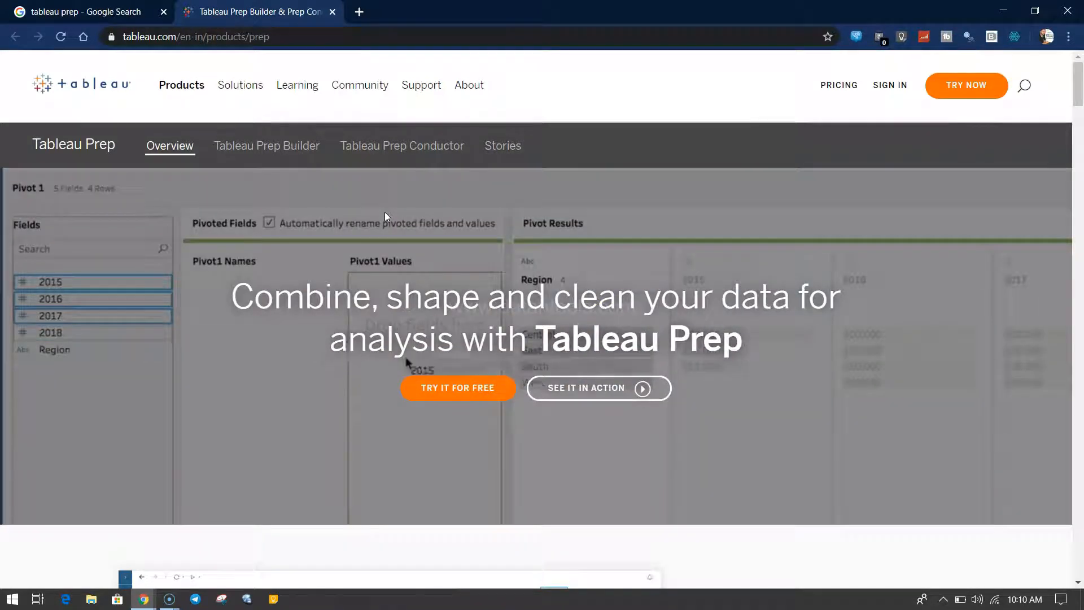
pyautogui.click(395, 228)
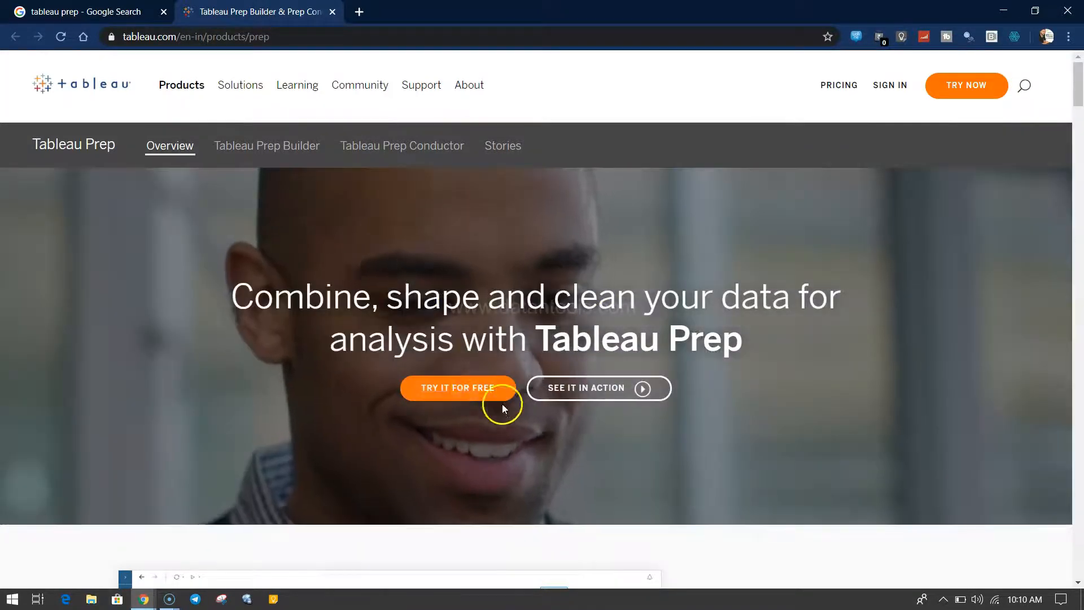
pyautogui.click(473, 388)
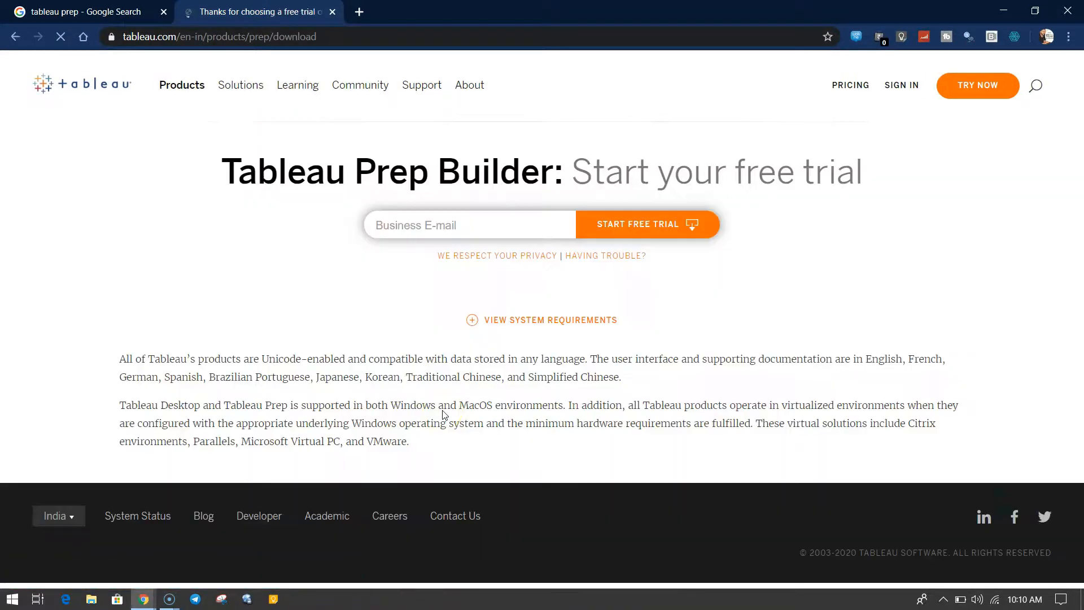
pyautogui.click(465, 224)
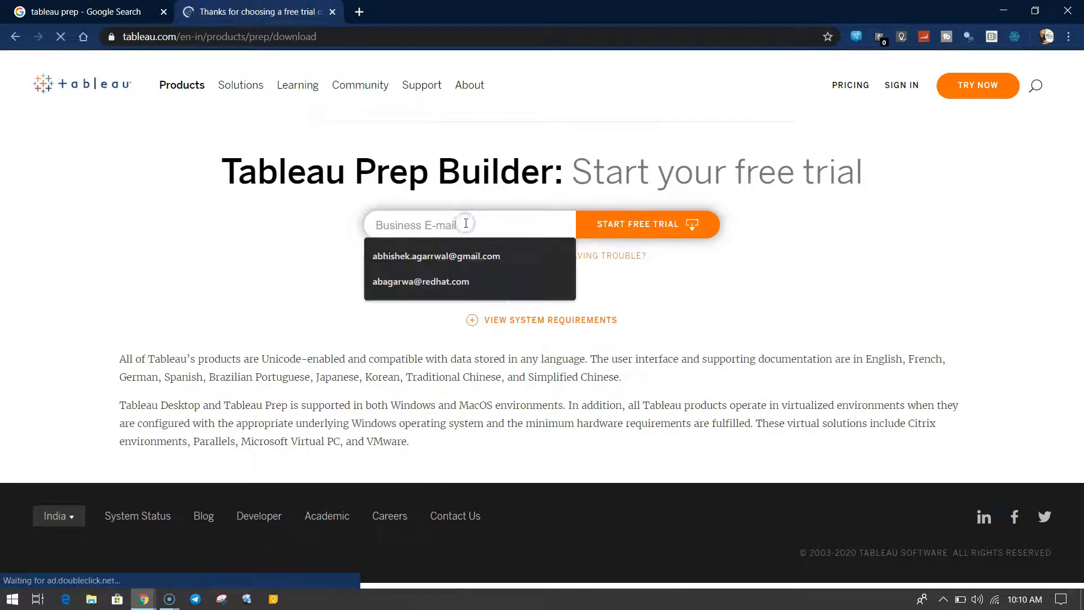
pyautogui.click(335, 270)
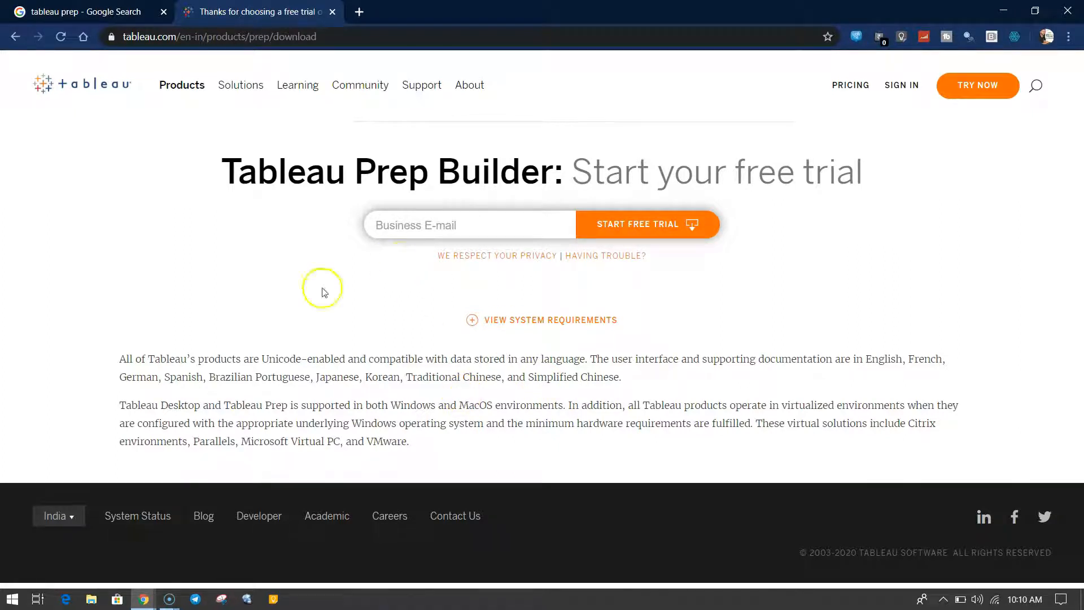
# Switch to File Explorer and locate the Tableau installer files in the Downloads folder.
pyautogui.click(91, 599)
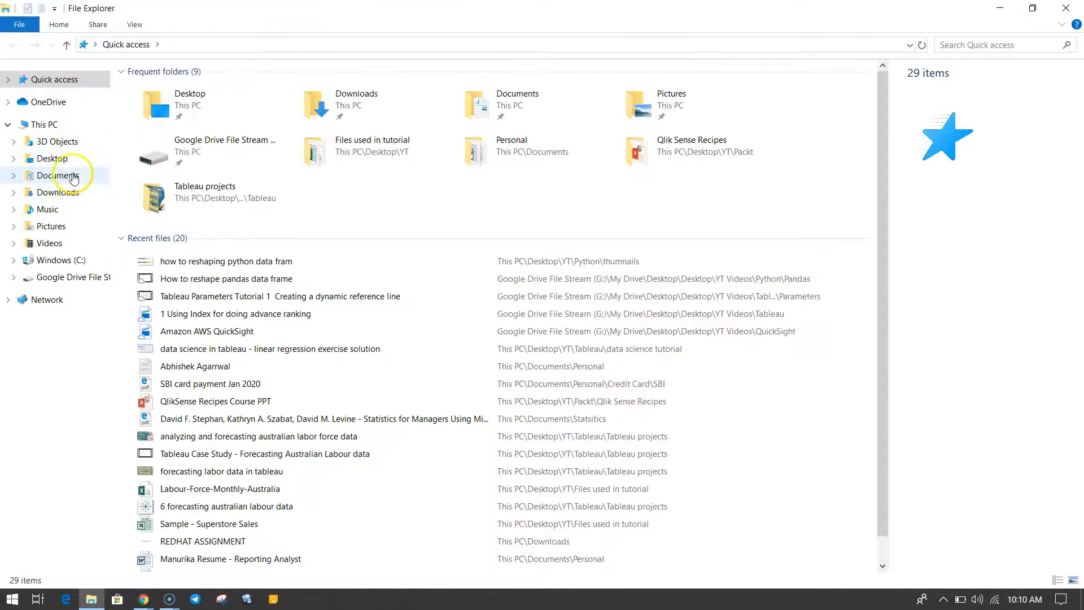
pyautogui.click(72, 193)
pyautogui.scroll(-6, 238, 375)
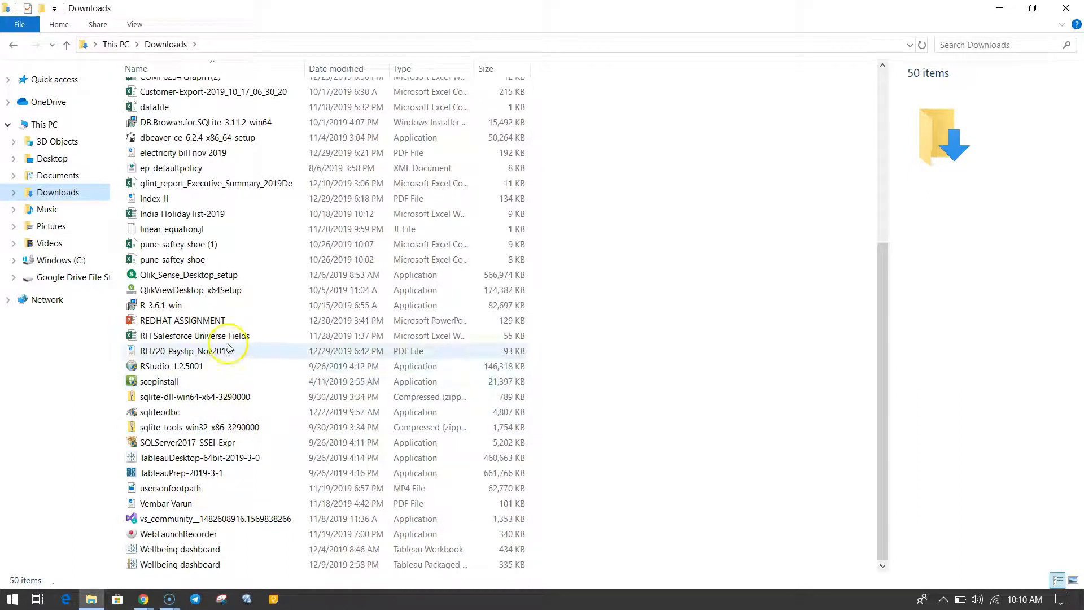
pyautogui.click(234, 319)
pyautogui.press('t')
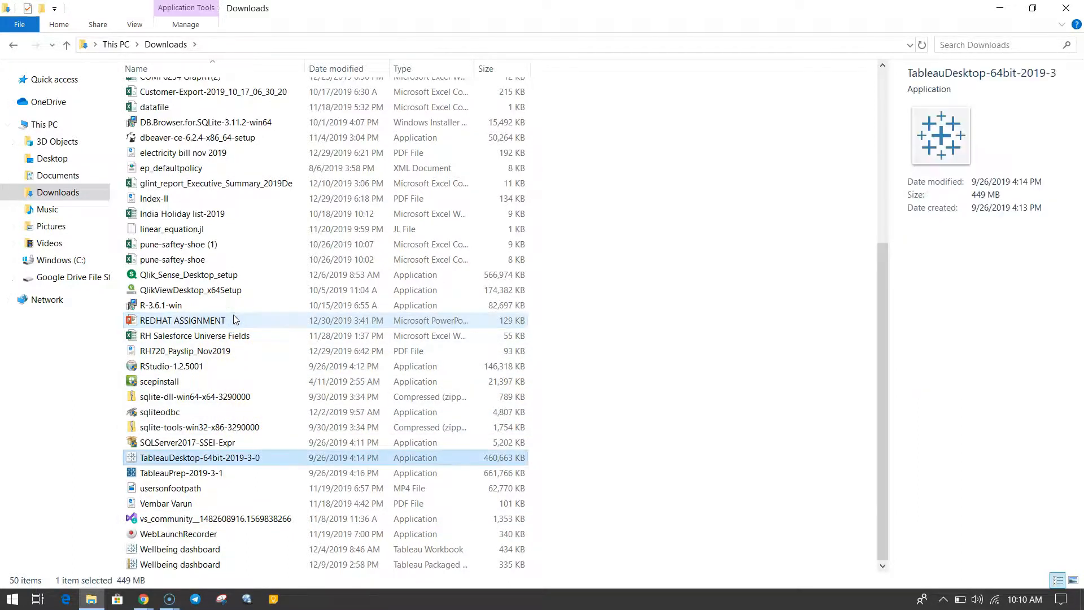
# Select the TableauPrep-2019-3-1 installer in Downloads, close File Explorer and show the desktop.
pyautogui.doubleClick(213, 473)
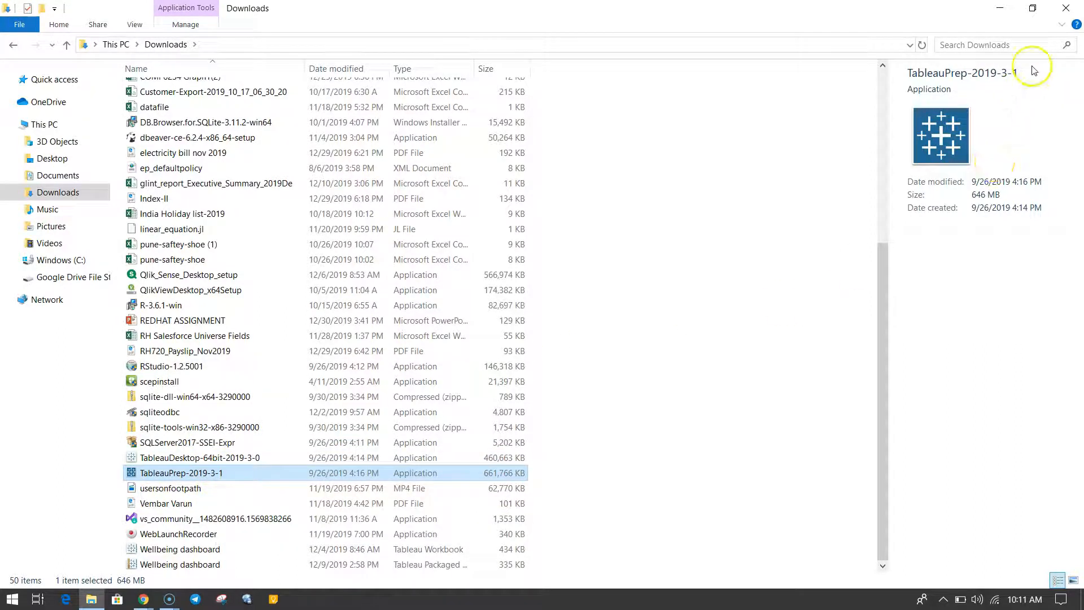
pyautogui.click(1066, 8)
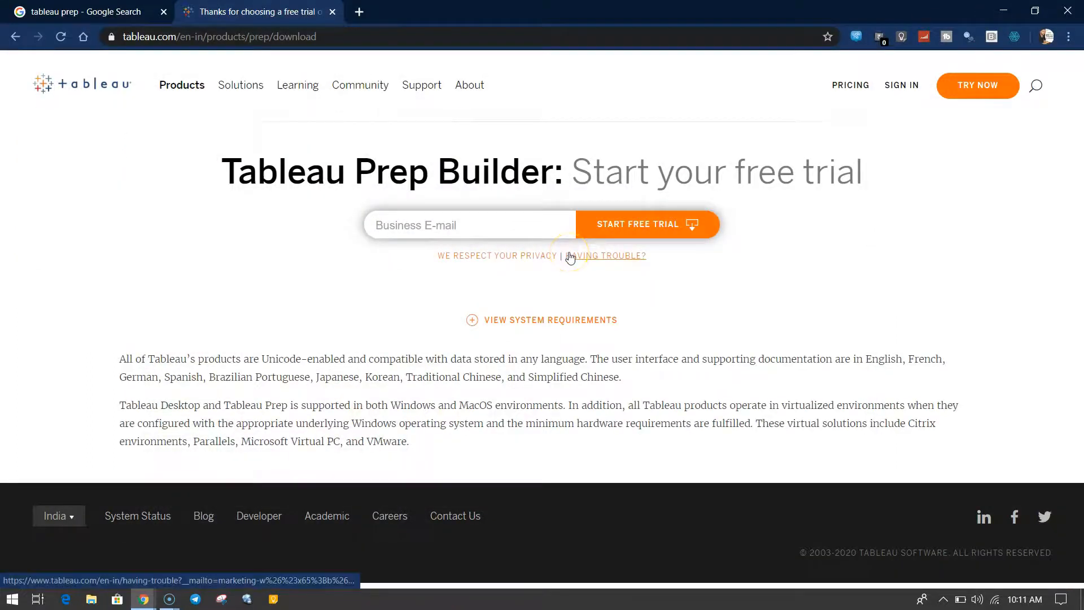
pyautogui.press('super+d')
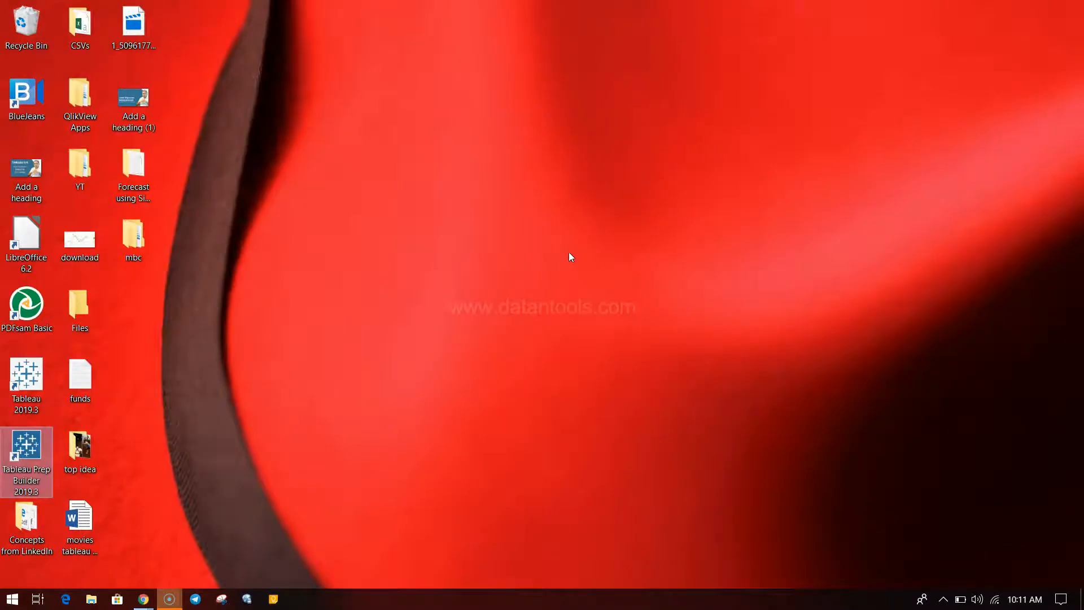
# Launch Tableau Prep Builder 2019.3 from the desktop, dismissing the registration form and maximizing its window.
pyautogui.doubleClick(32, 455)
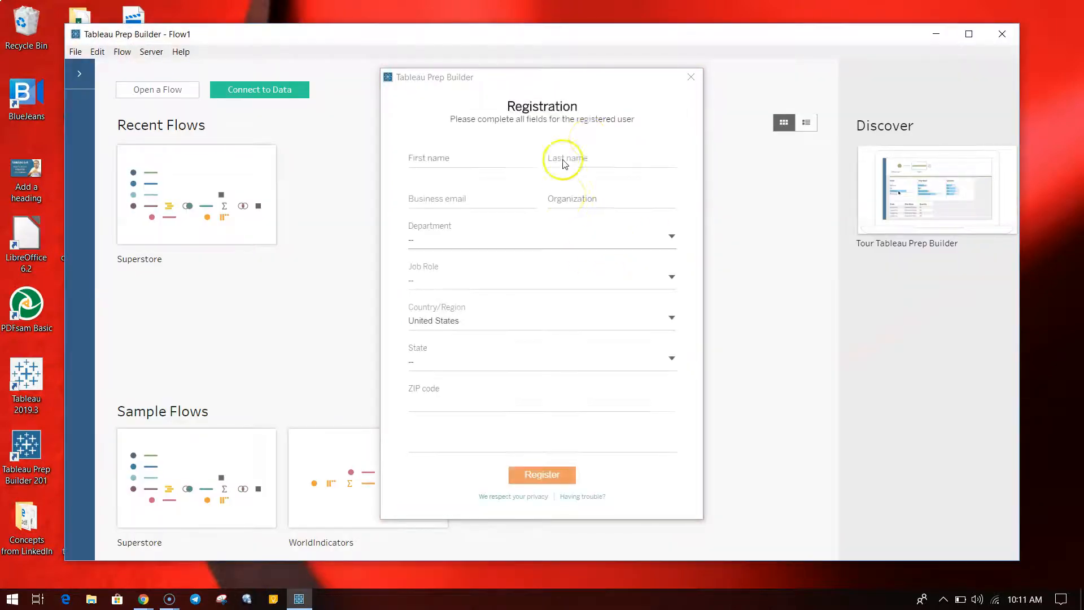
pyautogui.click(691, 77)
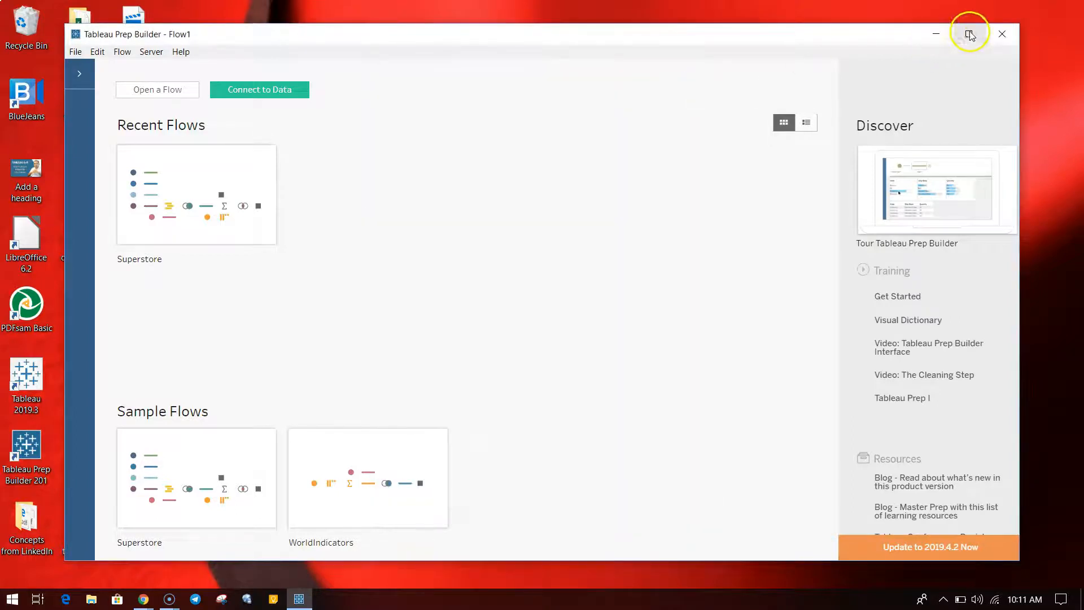
pyautogui.click(971, 35)
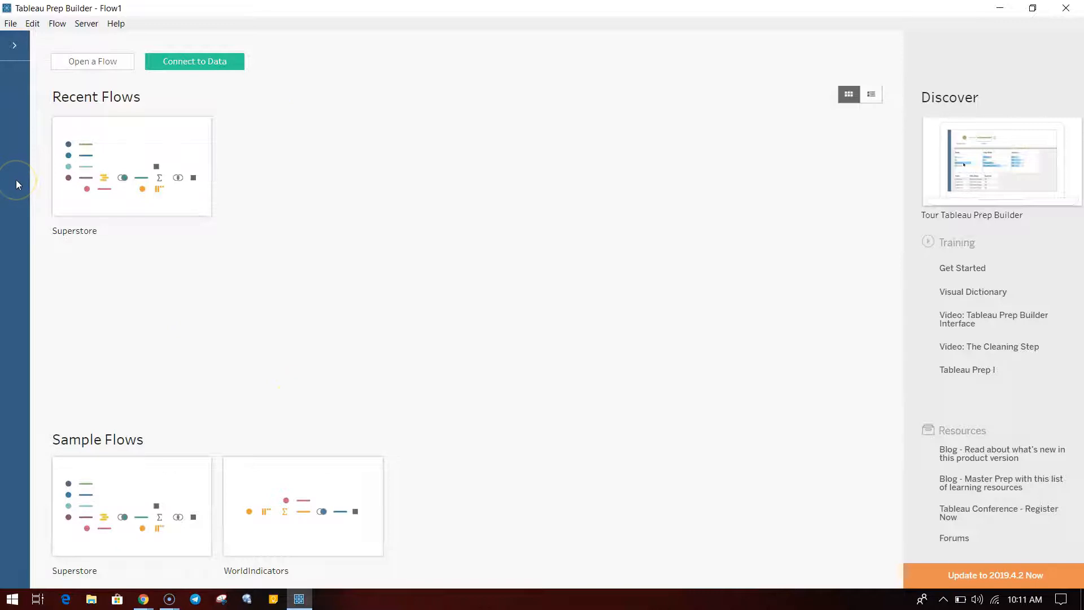
# Expand the Connections pane and look through the available file and server connectors, closing the list without choosing one.
pyautogui.click(14, 45)
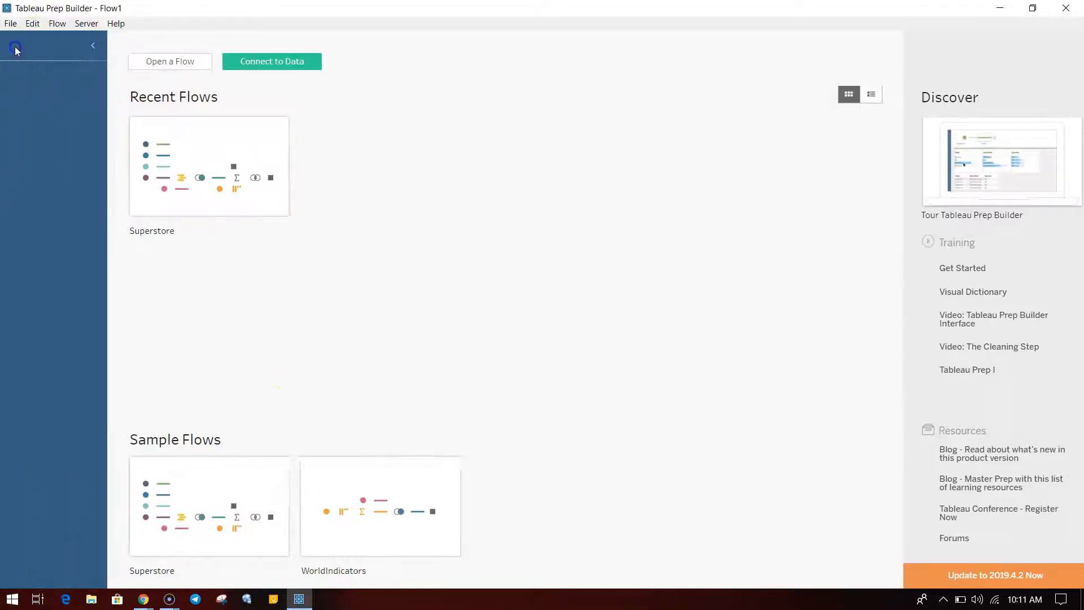
pyautogui.click(34, 84)
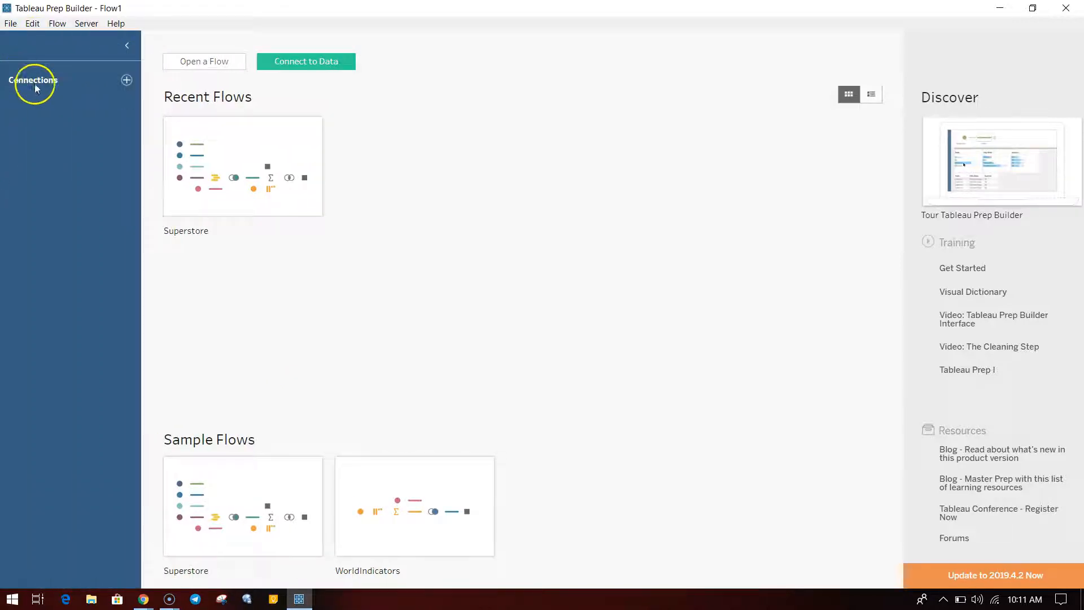
pyautogui.click(126, 80)
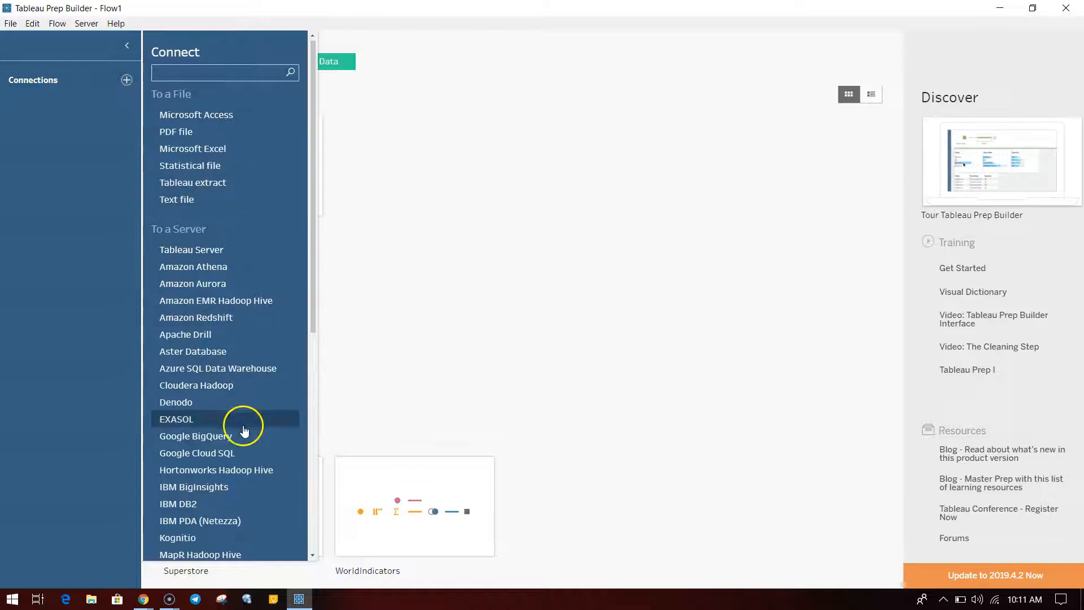
pyautogui.scroll(-3, 235, 387)
pyautogui.click(448, 315)
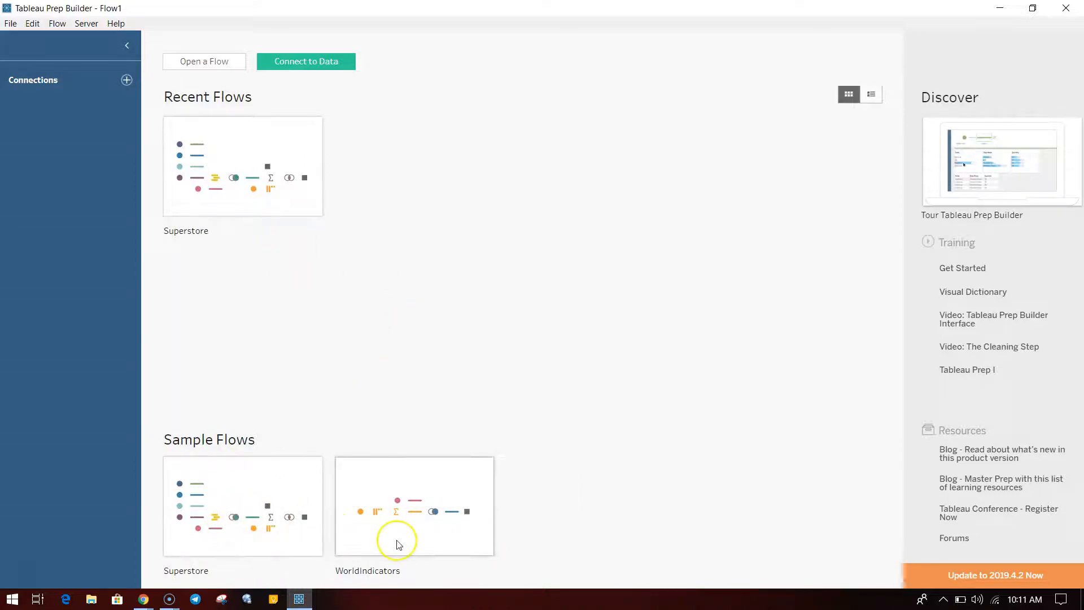
# Preview the input and output details of the WorldIndicators and Superstore sample flows on the start page.
pyautogui.moveTo(398, 544)
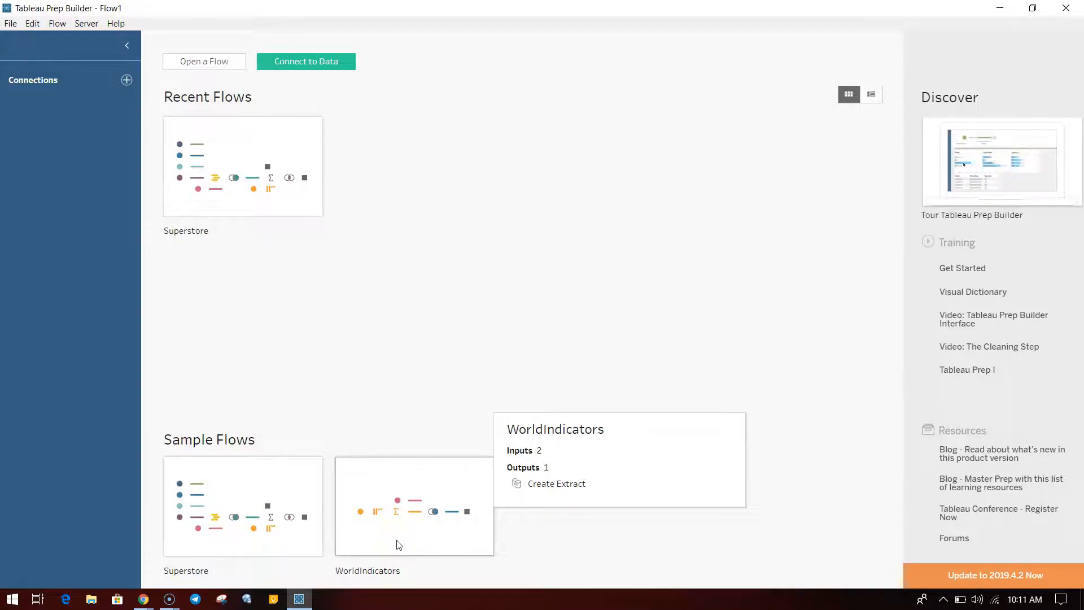
pyautogui.moveTo(277, 556)
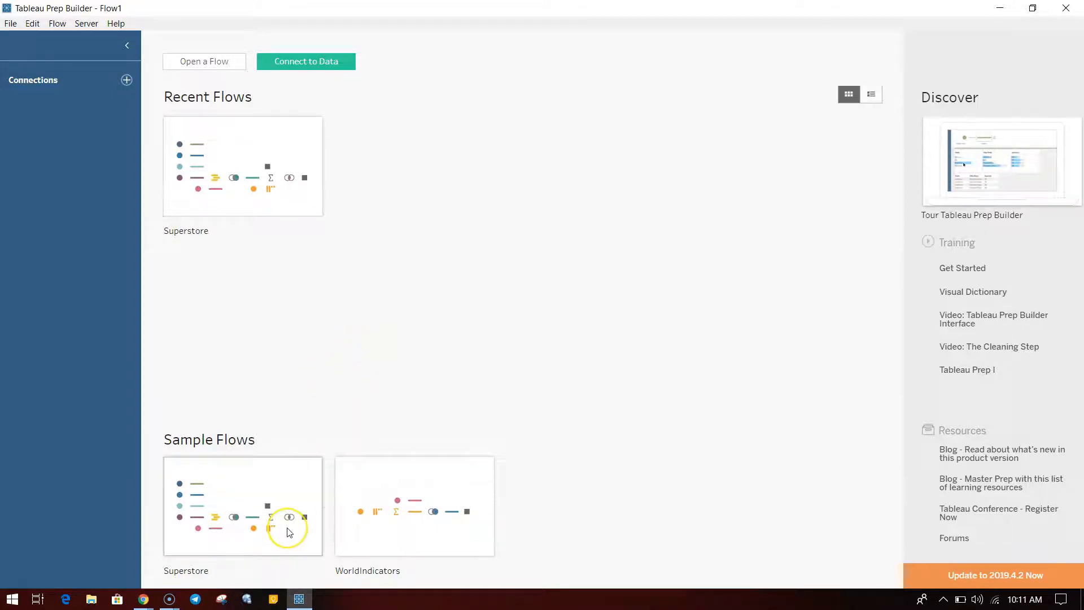
pyautogui.moveTo(289, 532)
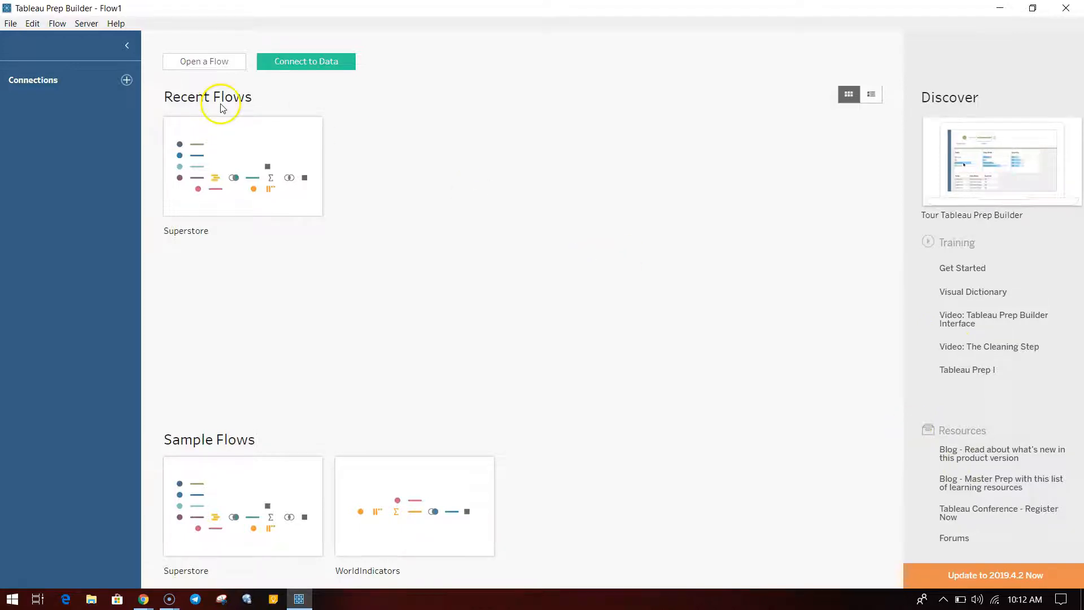
# Look over the application's main commands and check the version in the About Tableau Prep Builder information, closing it when done.
pyautogui.click(17, 26)
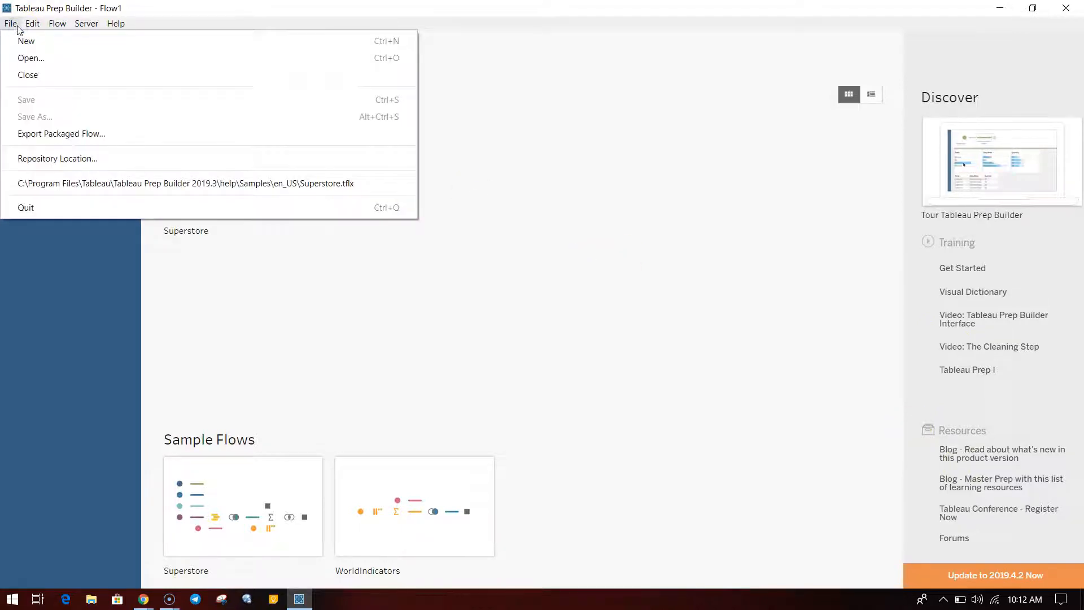
pyautogui.moveTo(83, 28)
pyautogui.moveTo(119, 29)
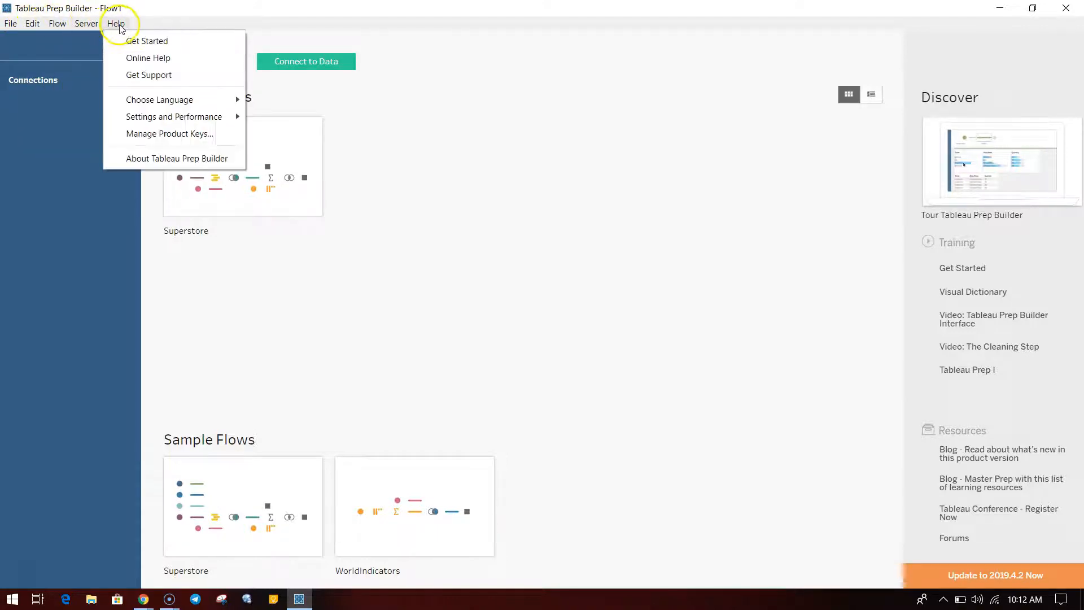
pyautogui.click(171, 160)
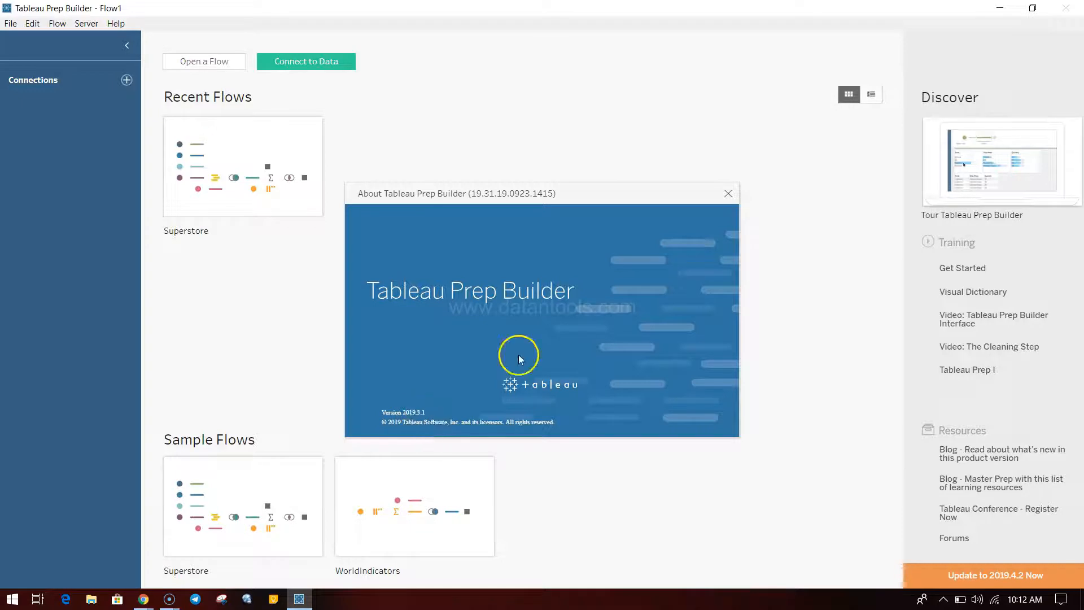
pyautogui.click(730, 196)
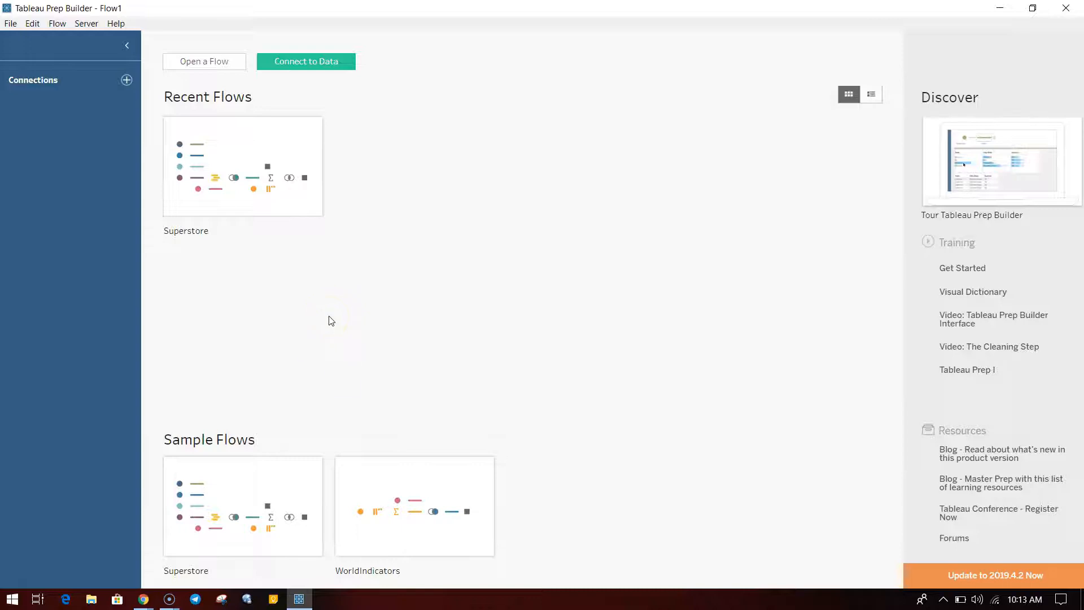
# Open the recent Superstore flow and examine its steps and the outputs that can be run.
pyautogui.click(261, 189)
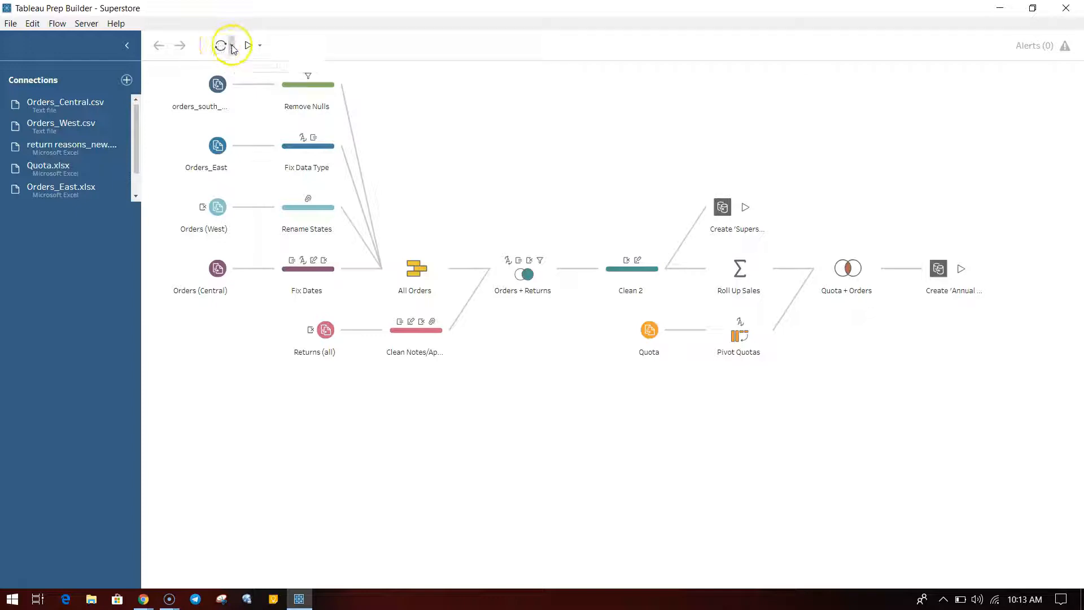
pyautogui.click(261, 49)
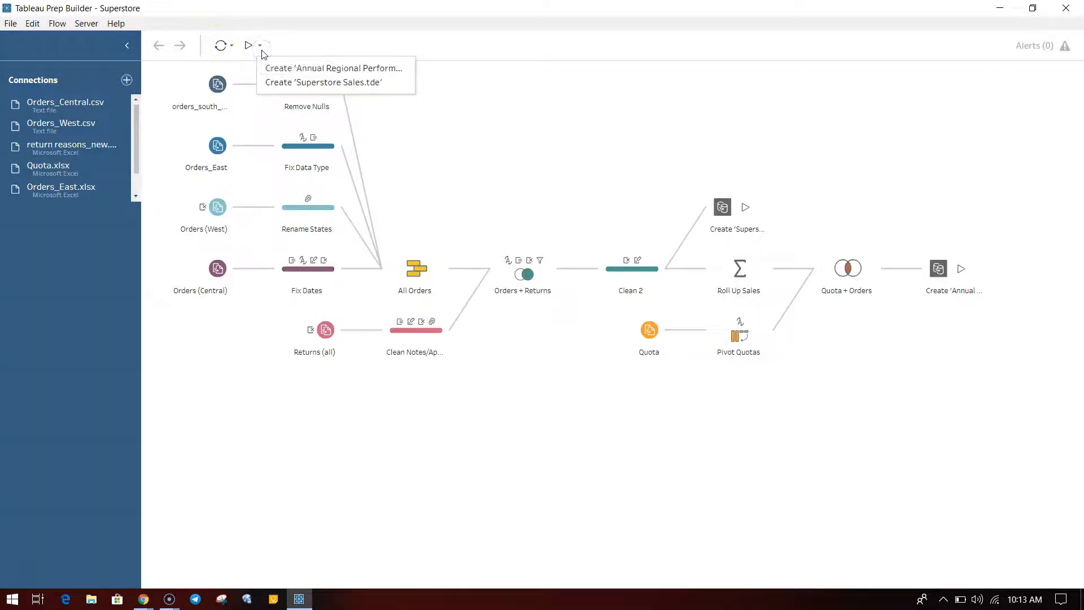
pyautogui.click(261, 46)
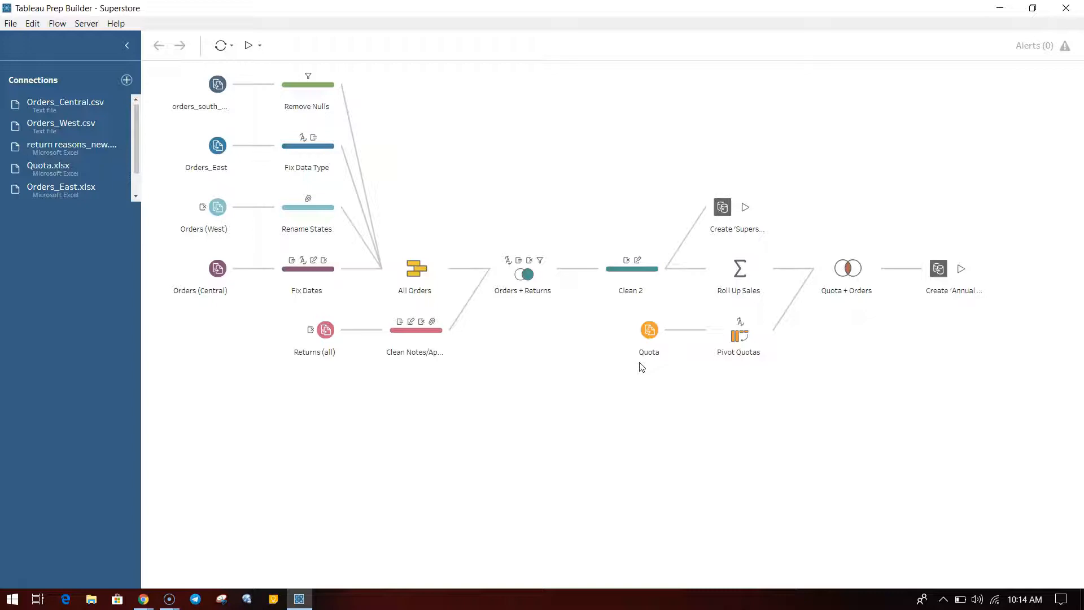
pyautogui.click(216, 489)
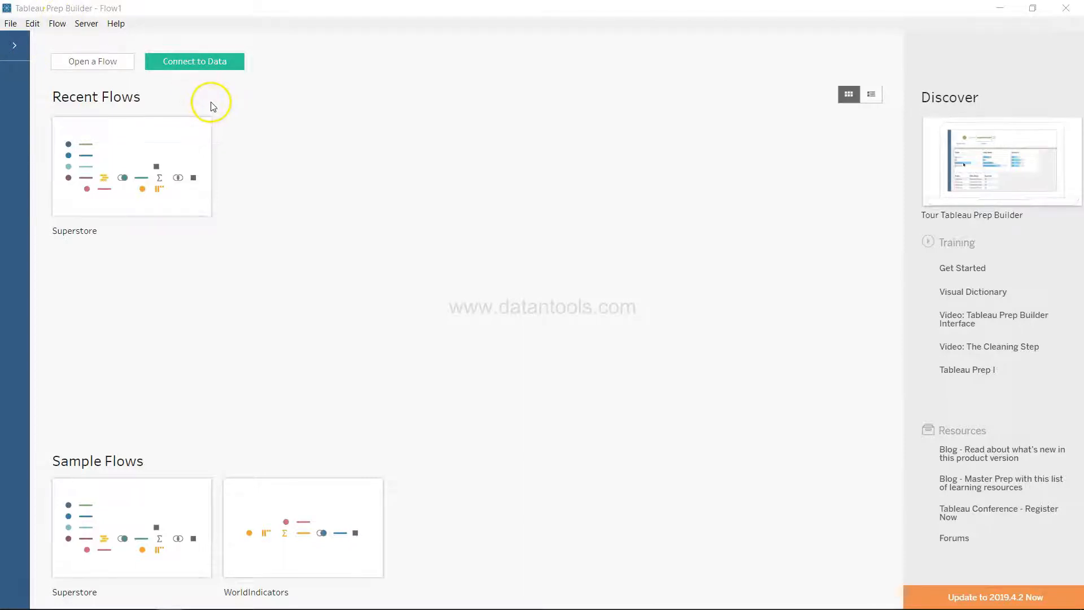
# Expand the Connections pane on the start page, collapse it and expand it again.
pyautogui.click(22, 52)
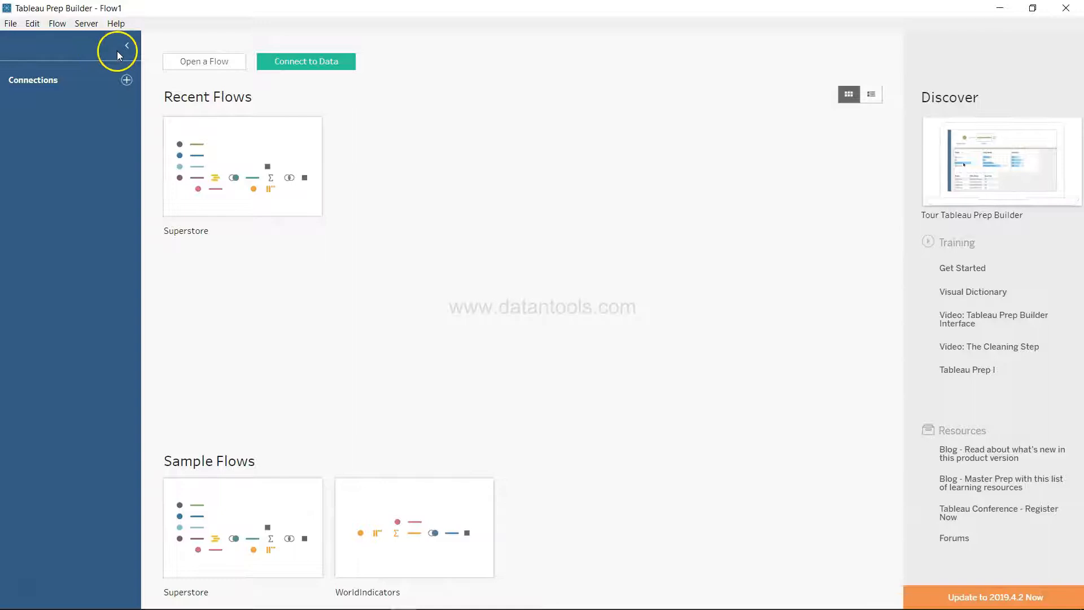
pyautogui.click(127, 48)
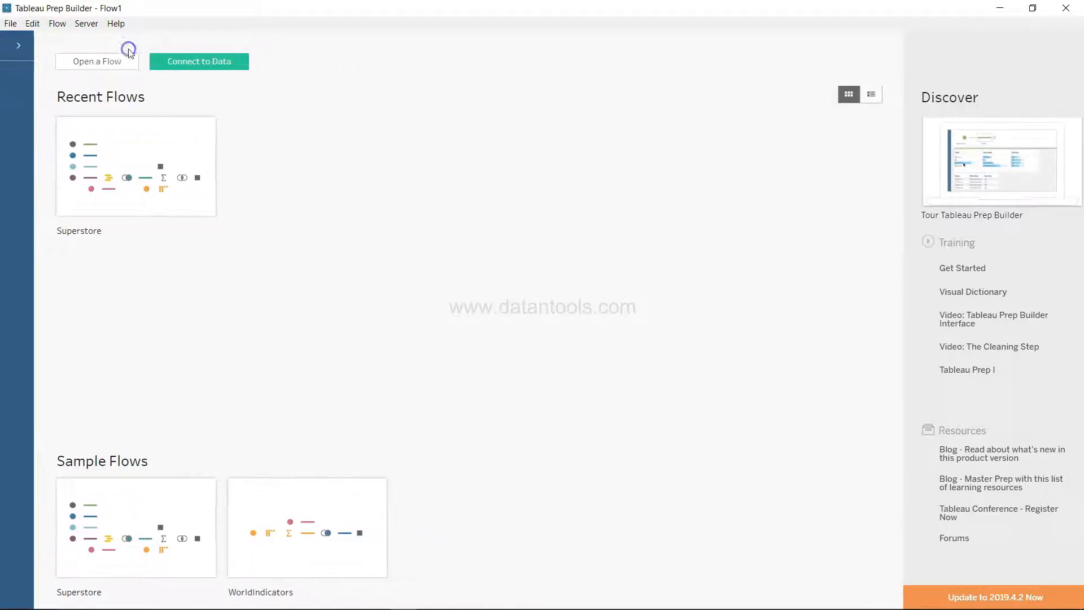
pyautogui.click(19, 47)
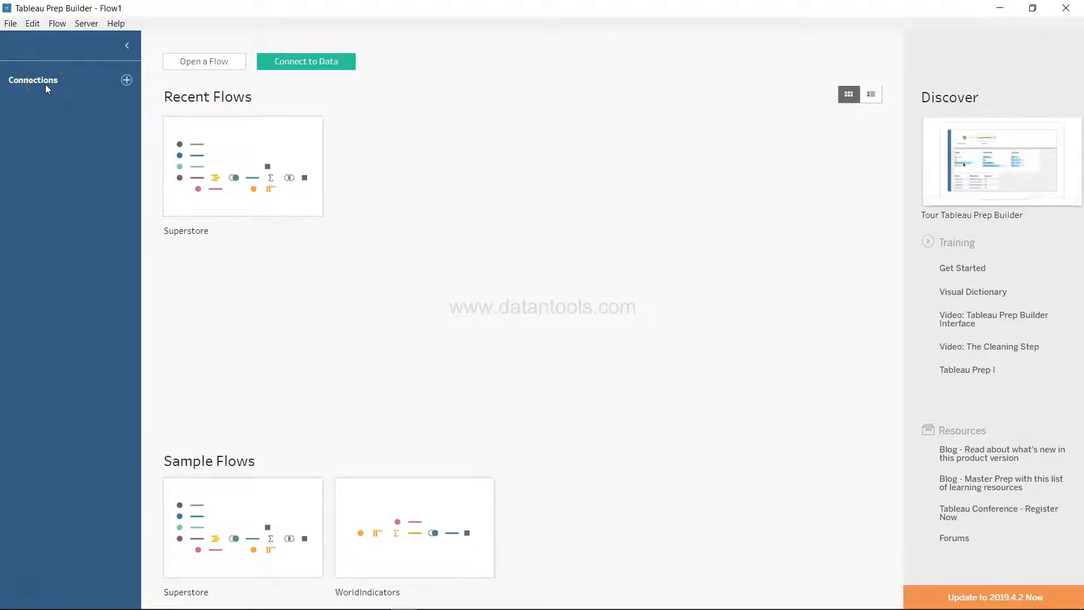
# Review the full list of connectors for a new connection, from file types and servers through Other Databases (JDBC) and (ODBC).
pyautogui.click(126, 81)
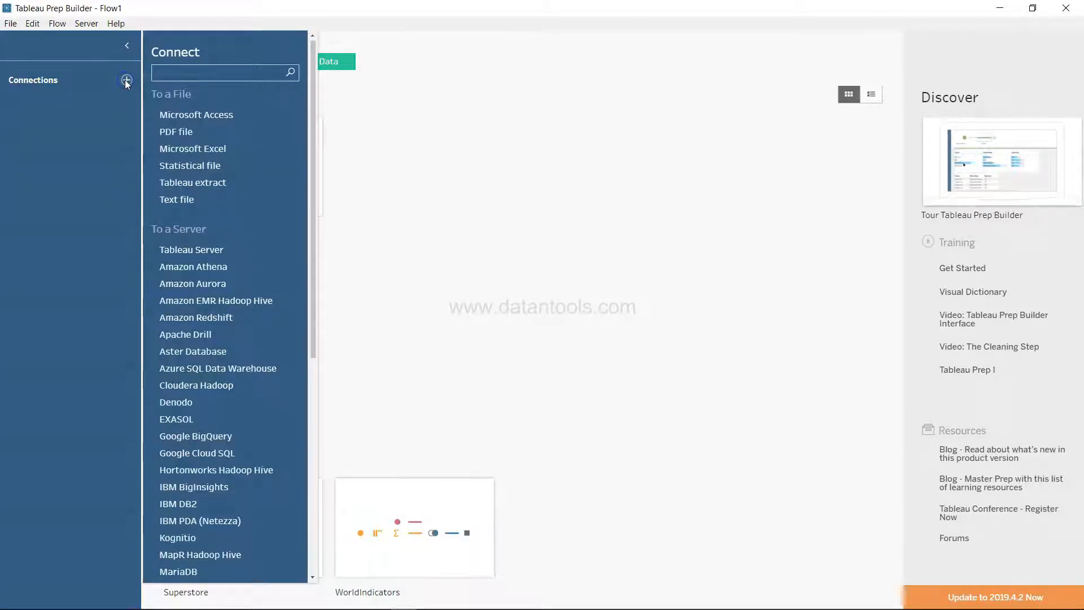
pyautogui.scroll(-3, 243, 351)
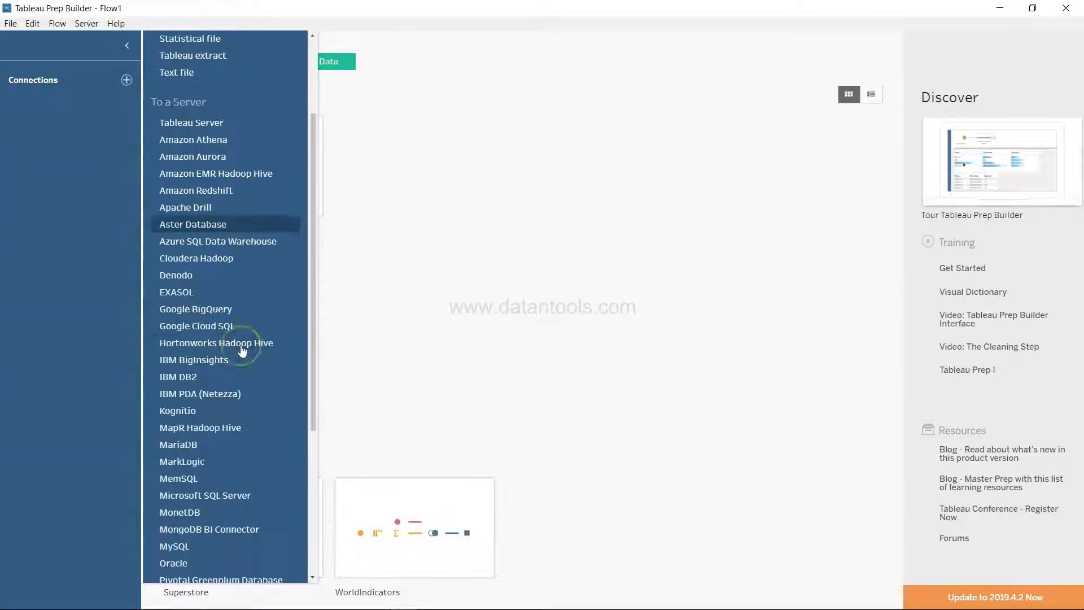
pyautogui.scroll(-3, 243, 351)
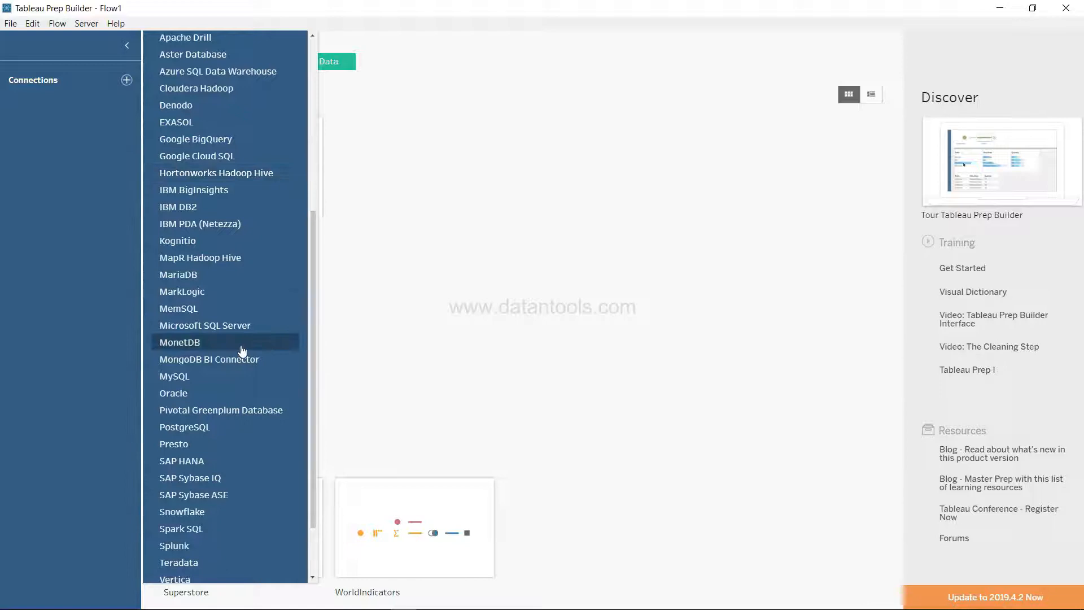
pyautogui.scroll(6, 243, 351)
pyautogui.click(232, 149)
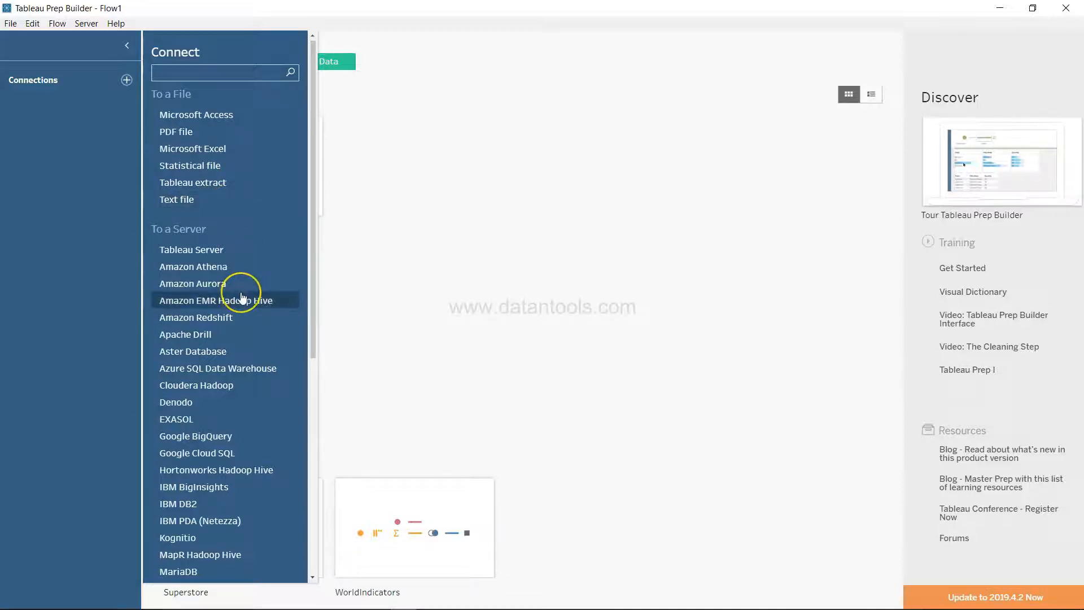
pyautogui.scroll(-5, 242, 299)
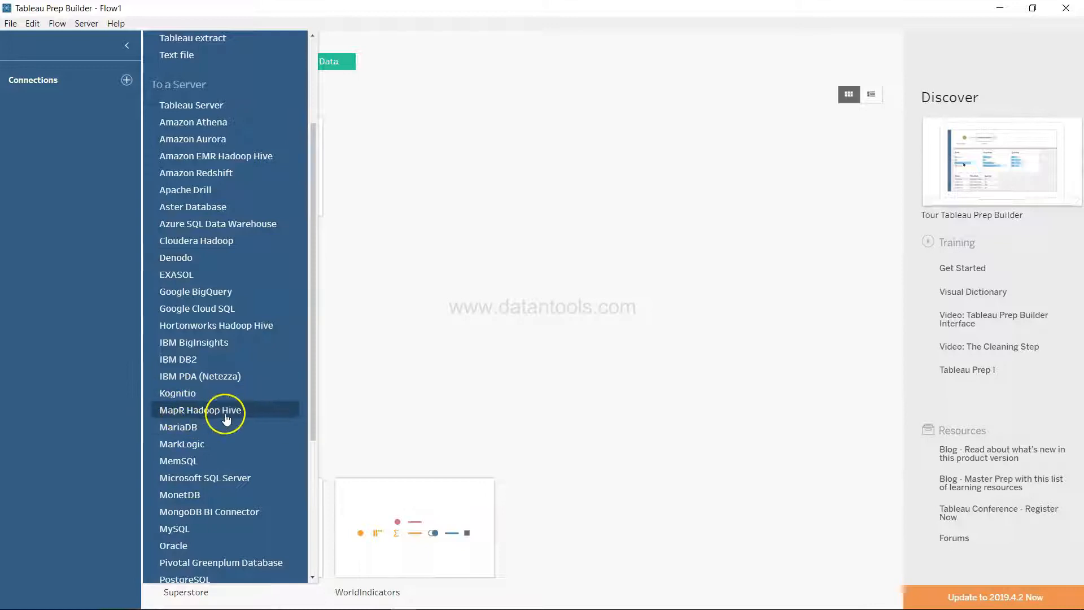
pyautogui.scroll(-5, 227, 419)
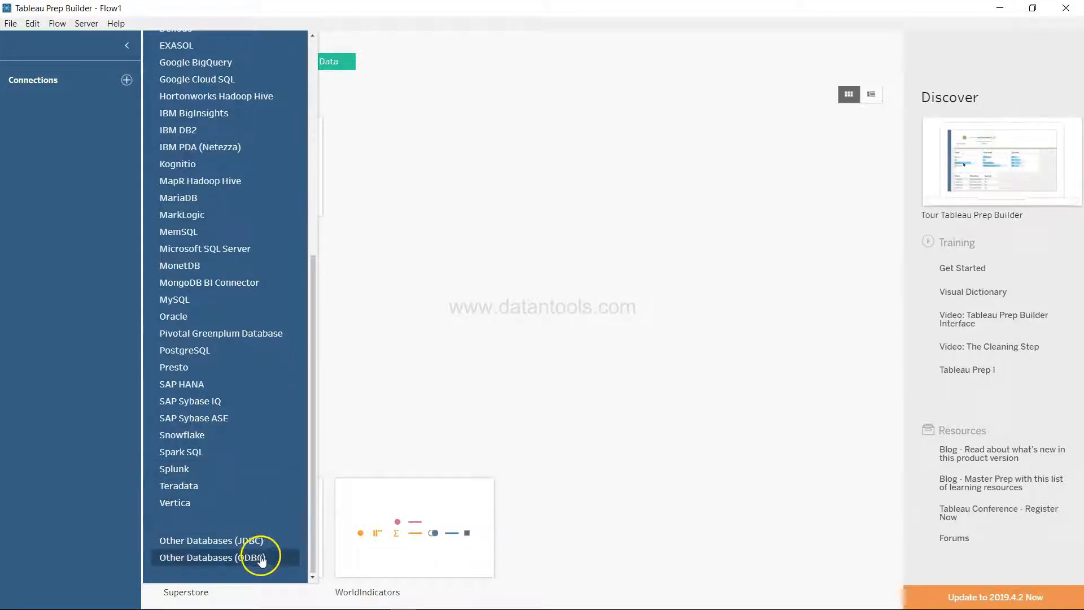
pyautogui.scroll(5, 266, 461)
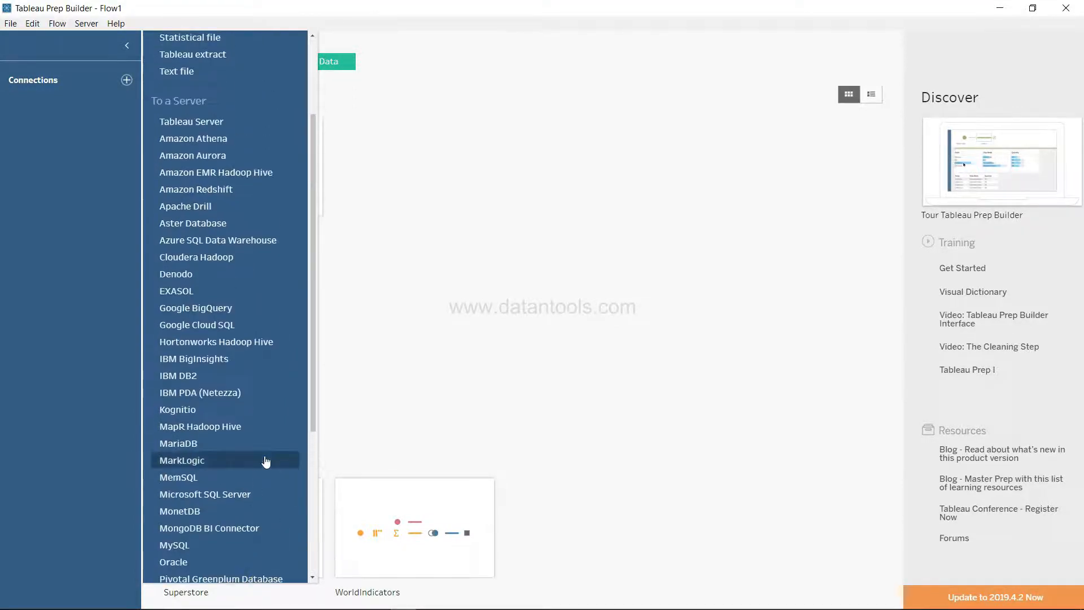
pyautogui.scroll(2, 266, 462)
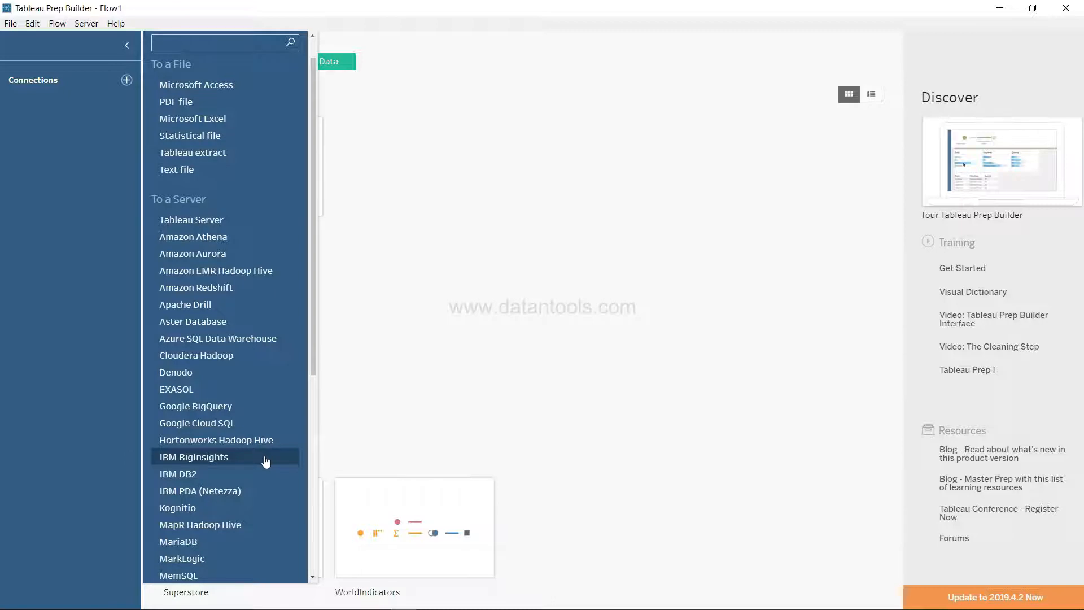
pyautogui.scroll(1, 266, 462)
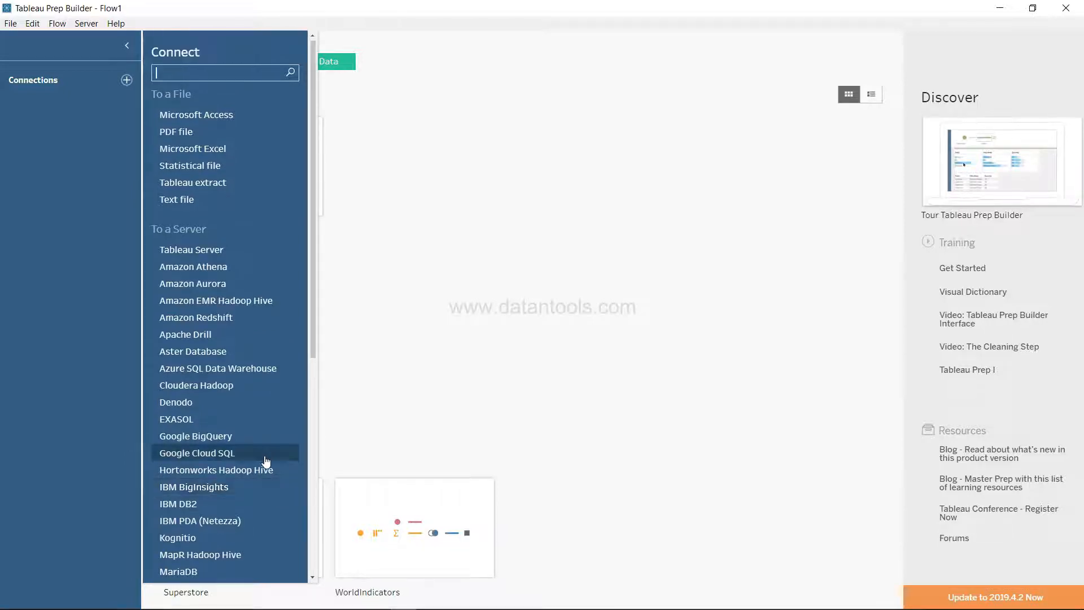
pyautogui.click(273, 354)
pyautogui.scroll(-5, 272, 357)
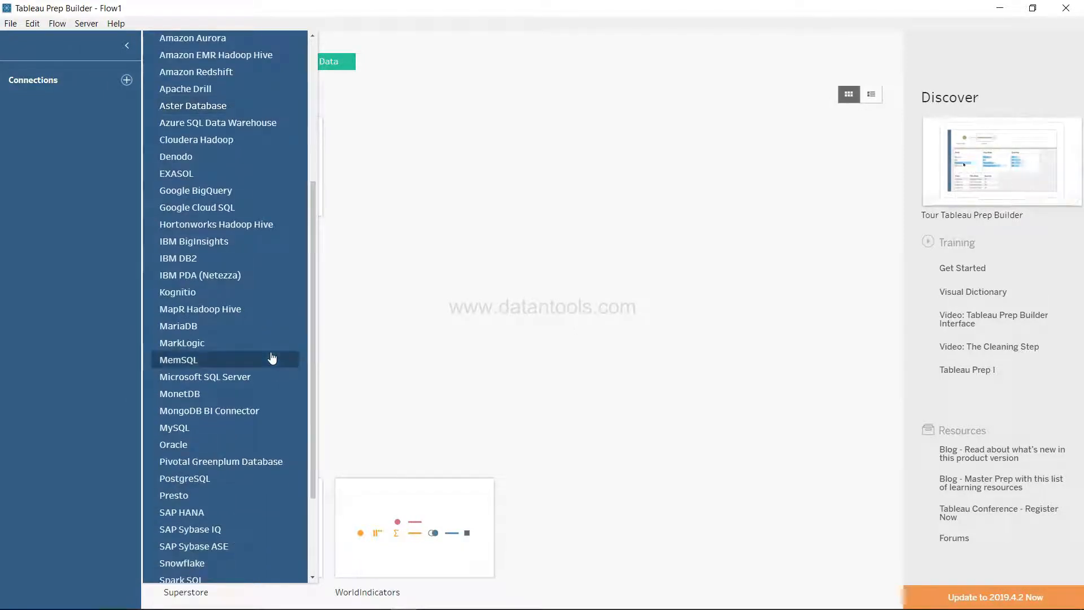
pyautogui.scroll(5, 272, 357)
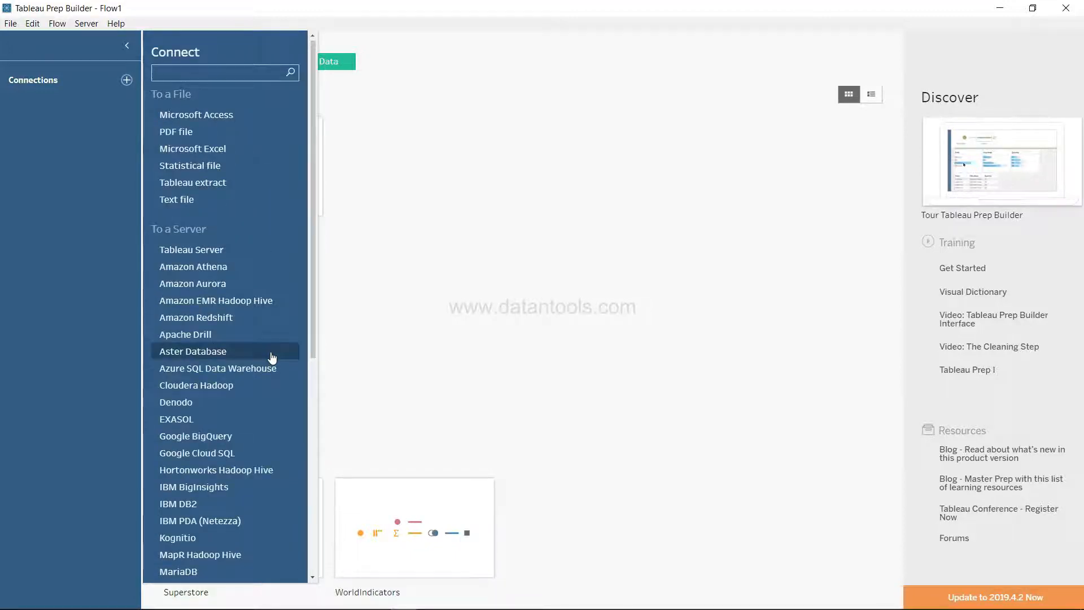
# Connect to the text file orders_south_2015 in the Orders South folder.
pyautogui.scroll(-8, 272, 357)
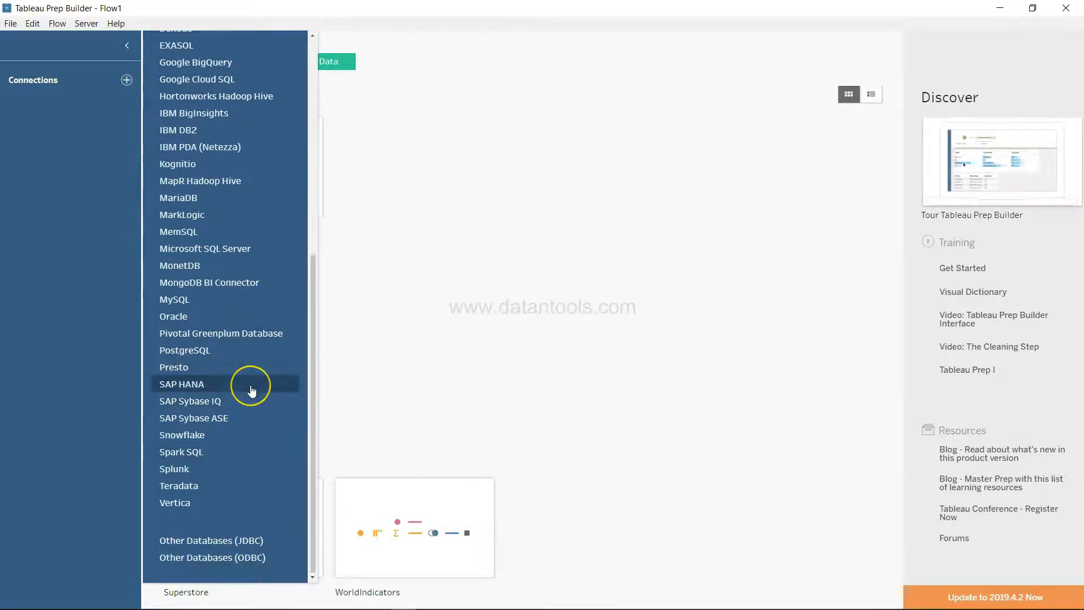
pyautogui.scroll(8, 244, 395)
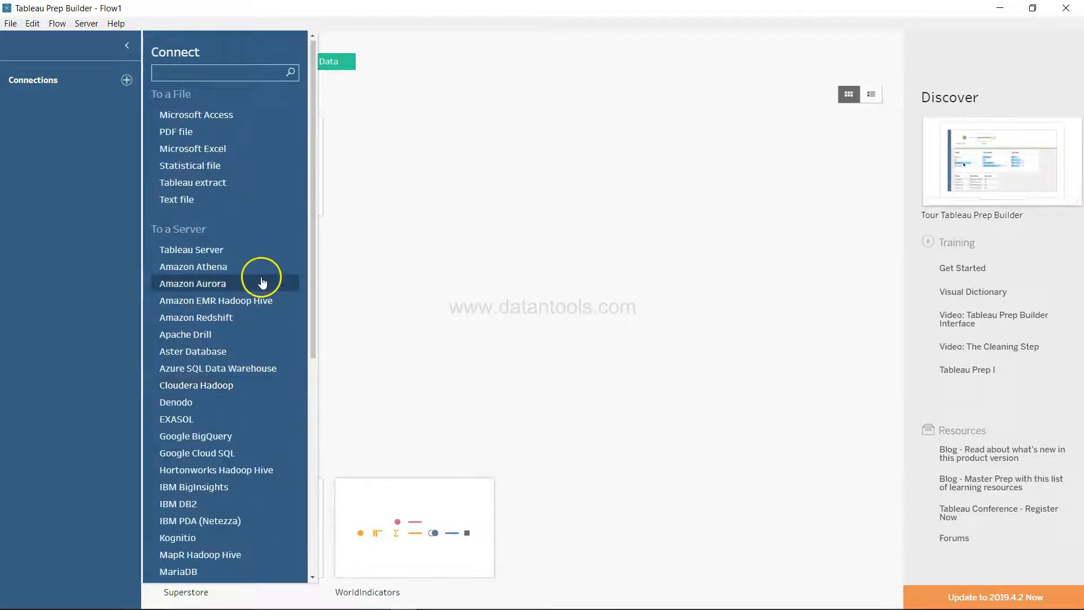
pyautogui.click(246, 207)
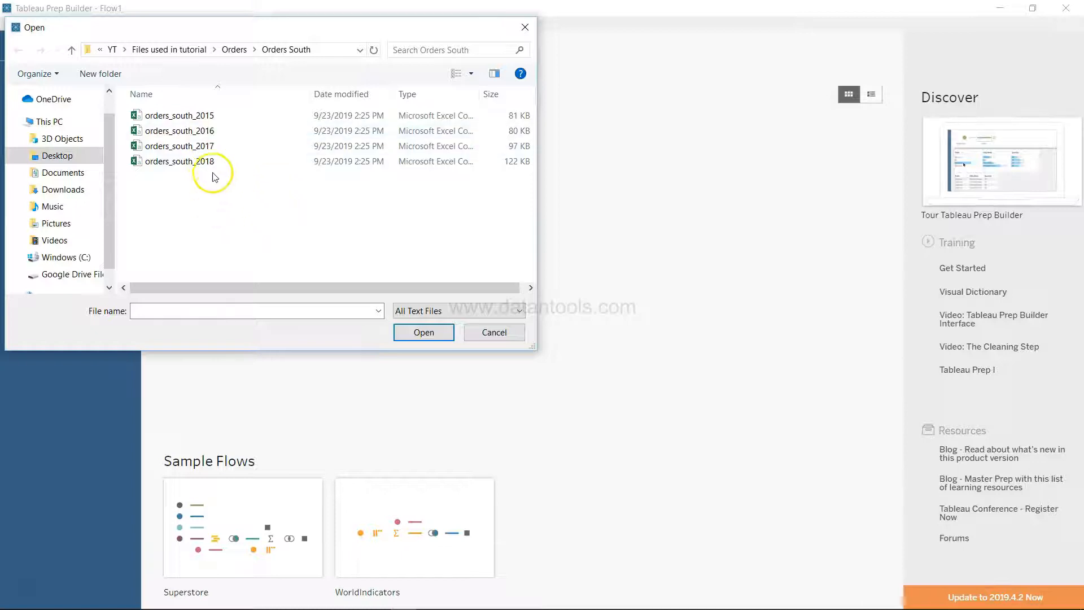
pyautogui.doubleClick(200, 116)
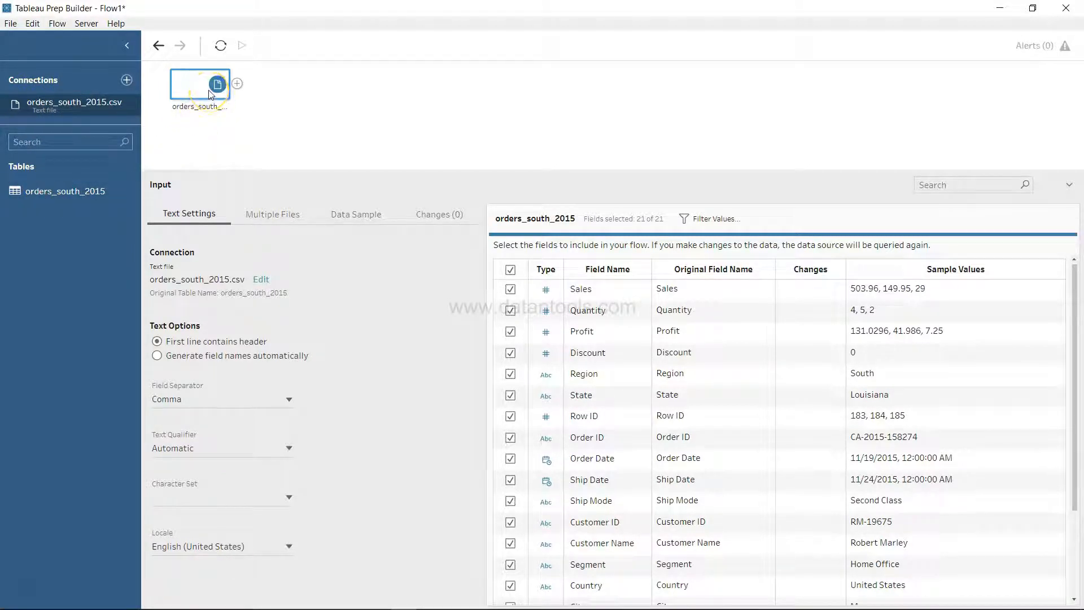
# Review the step types that can be added after the orders_south_2015 input, closing the list without adding one.
pyautogui.click(237, 83)
pyautogui.click(237, 84)
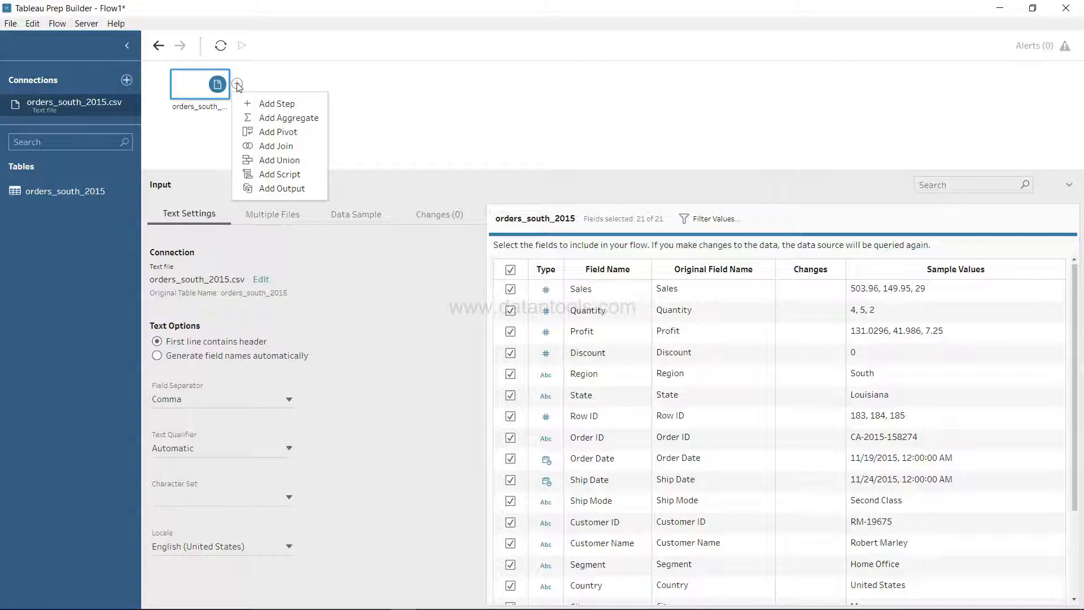
pyautogui.click(237, 84)
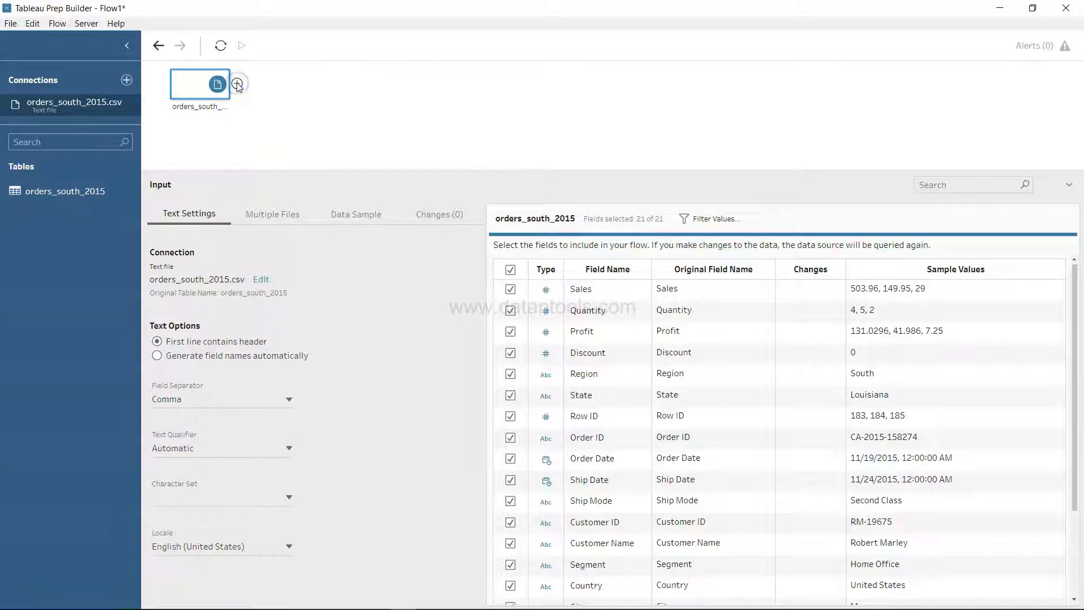
pyautogui.click(203, 103)
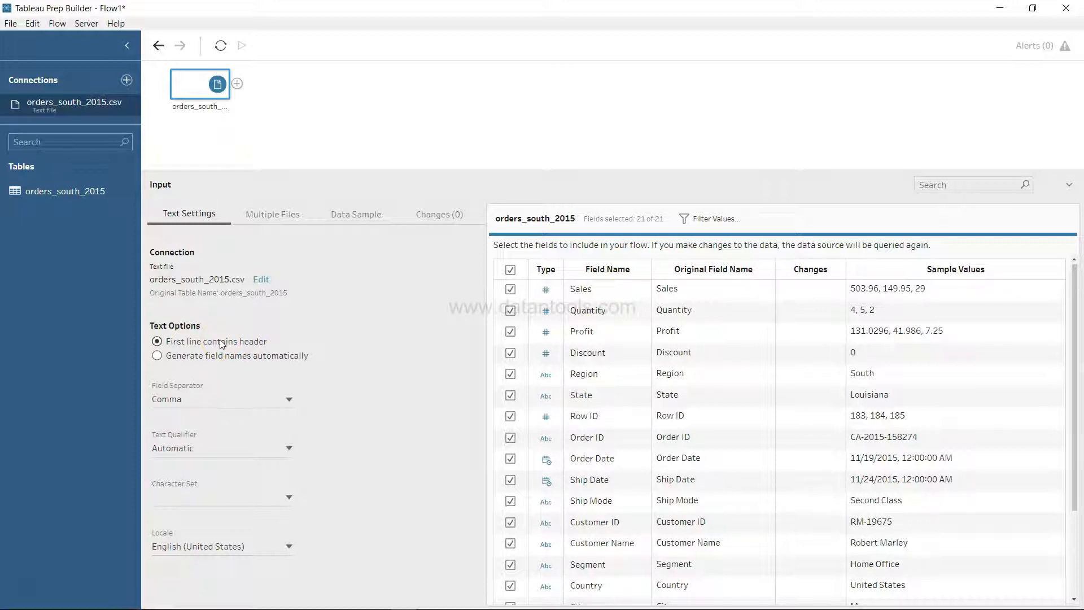
# Try generating field names automatically, check the resulting field list, and restore the first line as header.
pyautogui.click(190, 360)
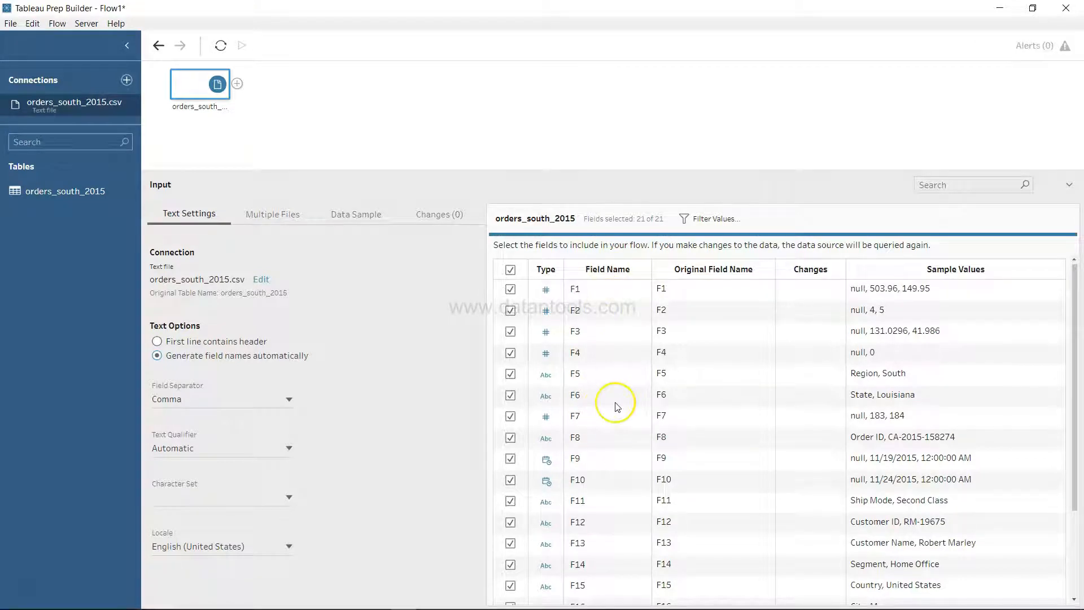
pyautogui.scroll(-3, 615, 395)
pyautogui.scroll(3, 616, 407)
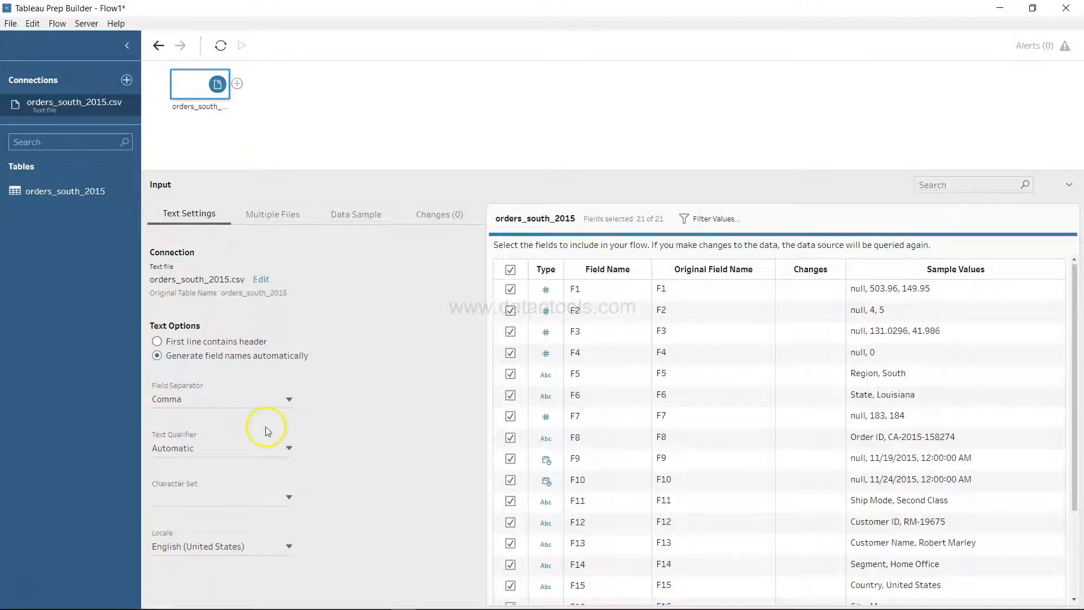
pyautogui.click(232, 343)
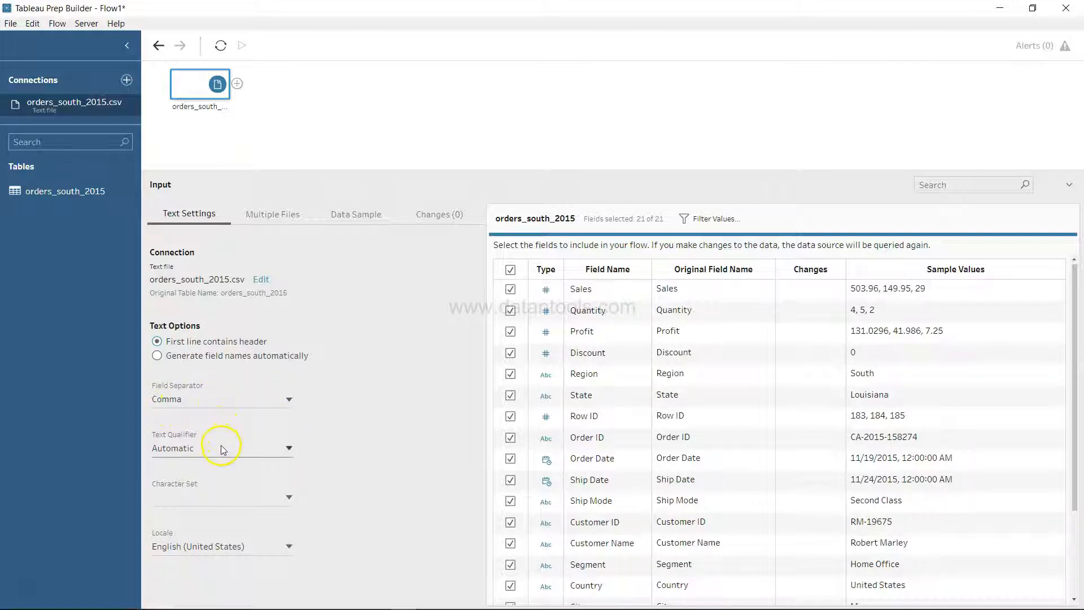
# Look through the available character sets for the text file and close the list without choosing one.
pyautogui.click(250, 497)
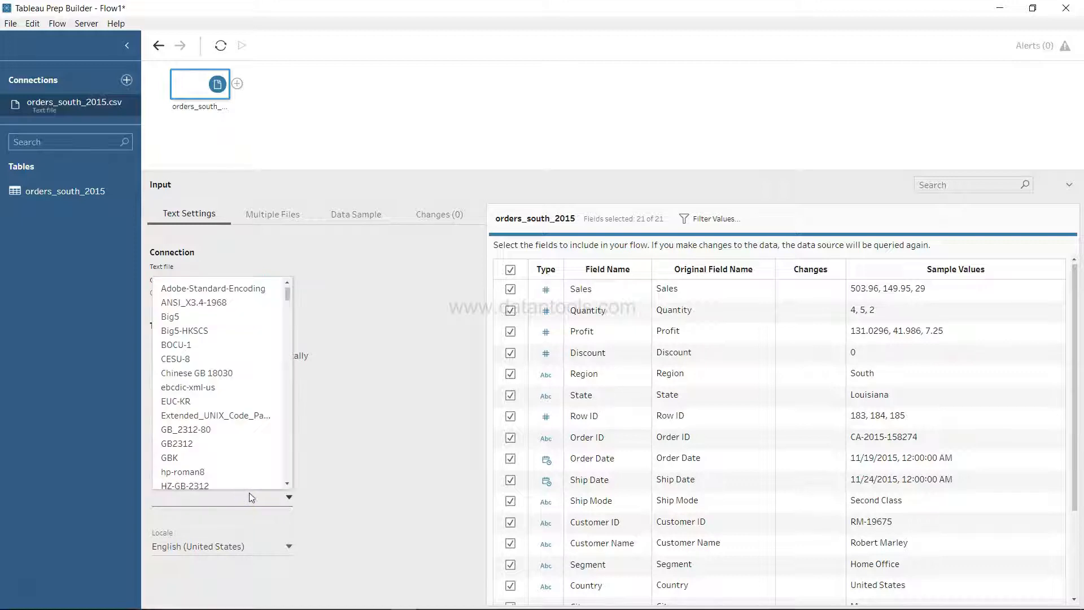
pyautogui.click(237, 375)
pyautogui.scroll(-12, 237, 384)
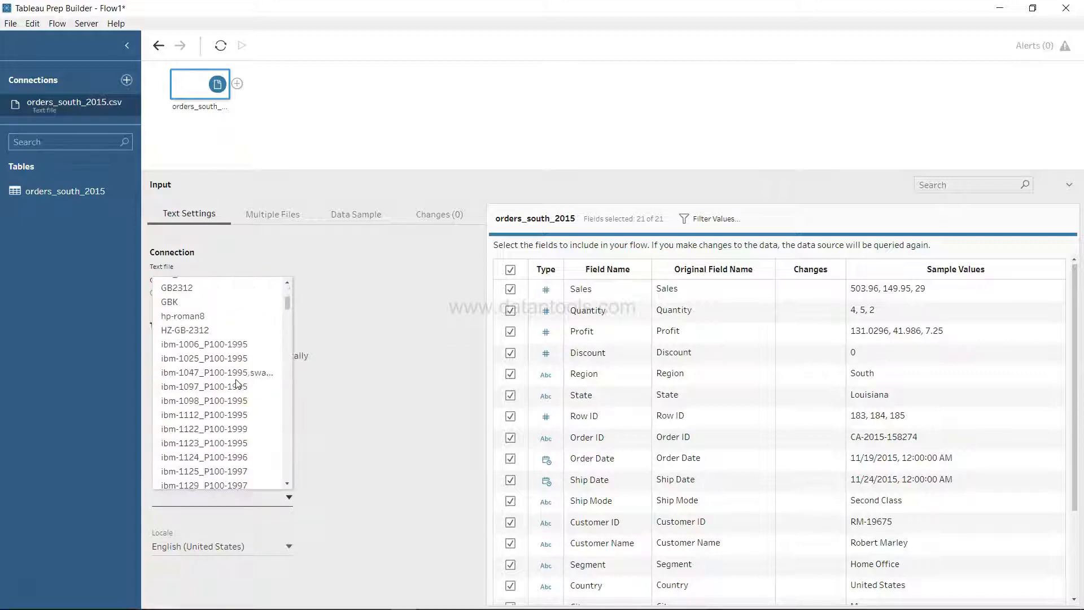
pyautogui.scroll(-4, 237, 384)
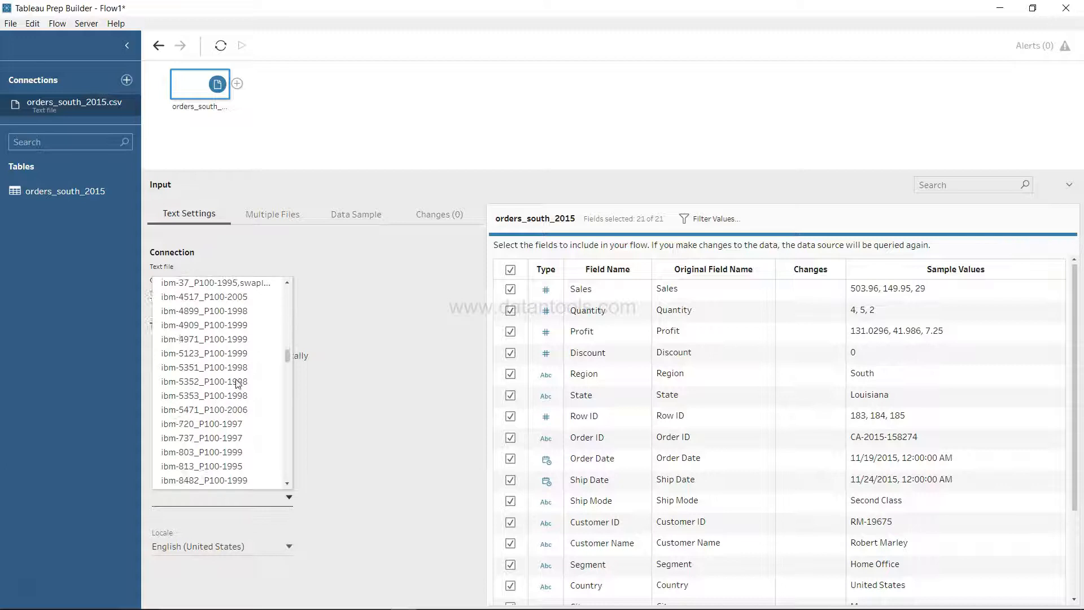
pyautogui.click(363, 468)
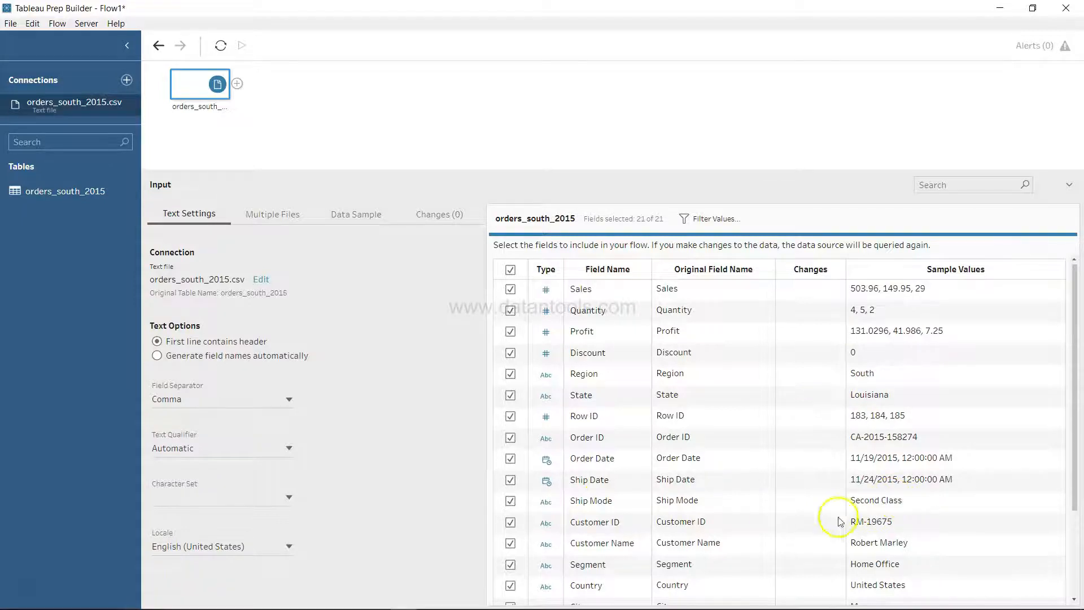
# Look over the input's fields, exclude the Region field from the flow and include it again.
pyautogui.scroll(-2, 719, 533)
pyautogui.scroll(2, 719, 533)
pyautogui.click(510, 375)
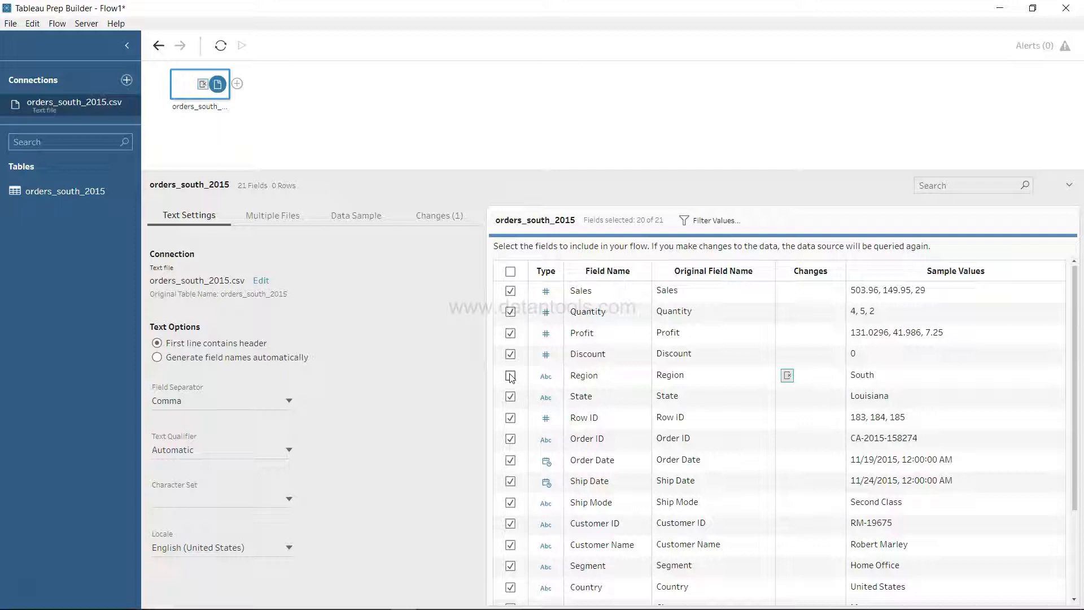
pyautogui.click(511, 376)
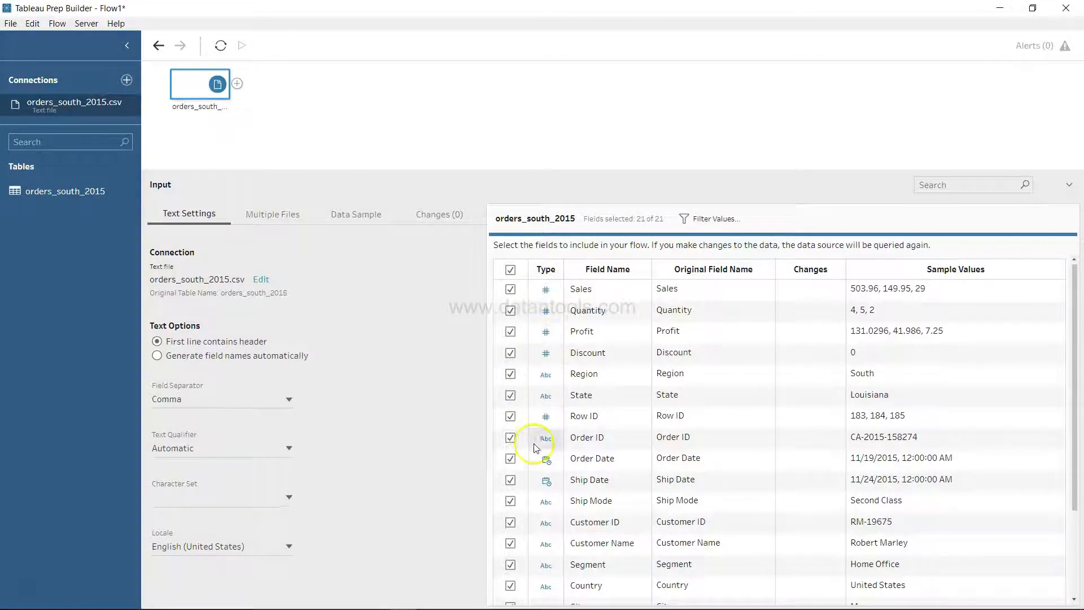
# Examine the data types across the field list and the type options offered for Sales, leaving its type unchanged.
pyautogui.scroll(-3, 534, 455)
pyautogui.scroll(3, 535, 455)
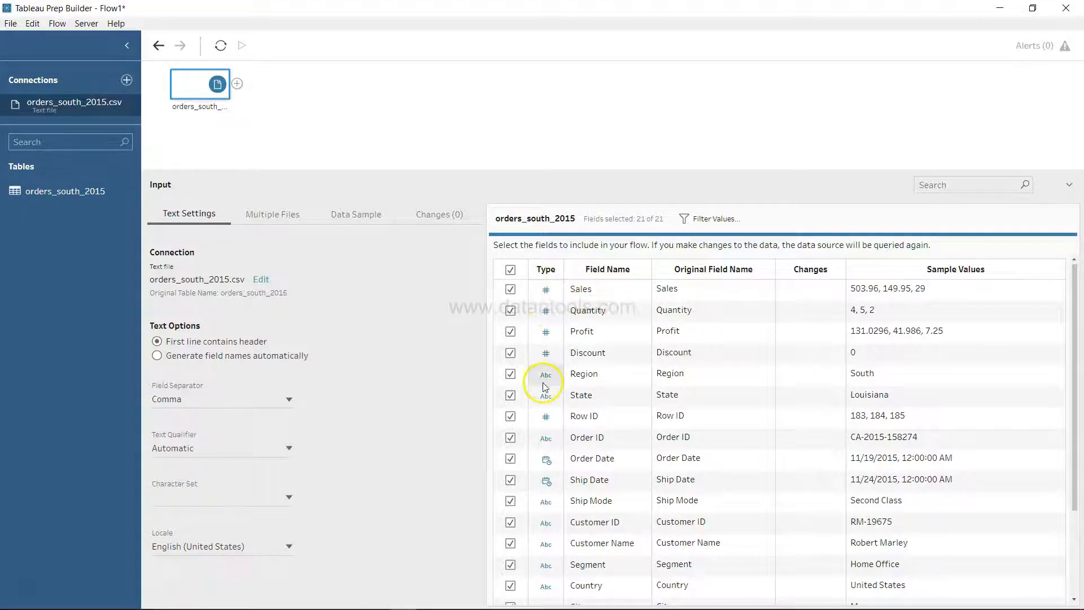
pyautogui.scroll(-3, 543, 469)
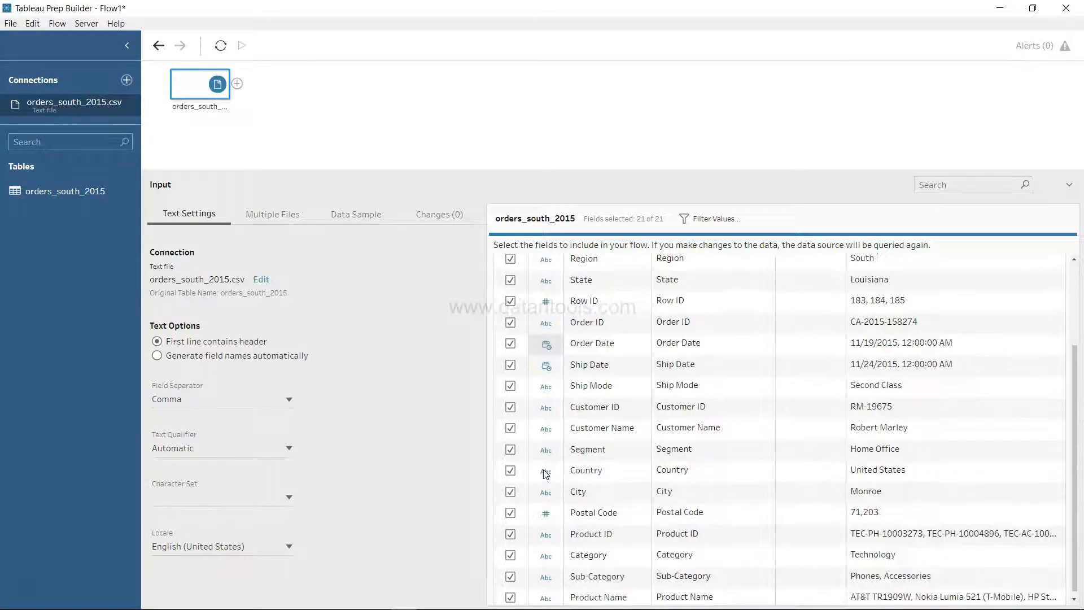
pyautogui.scroll(3, 546, 429)
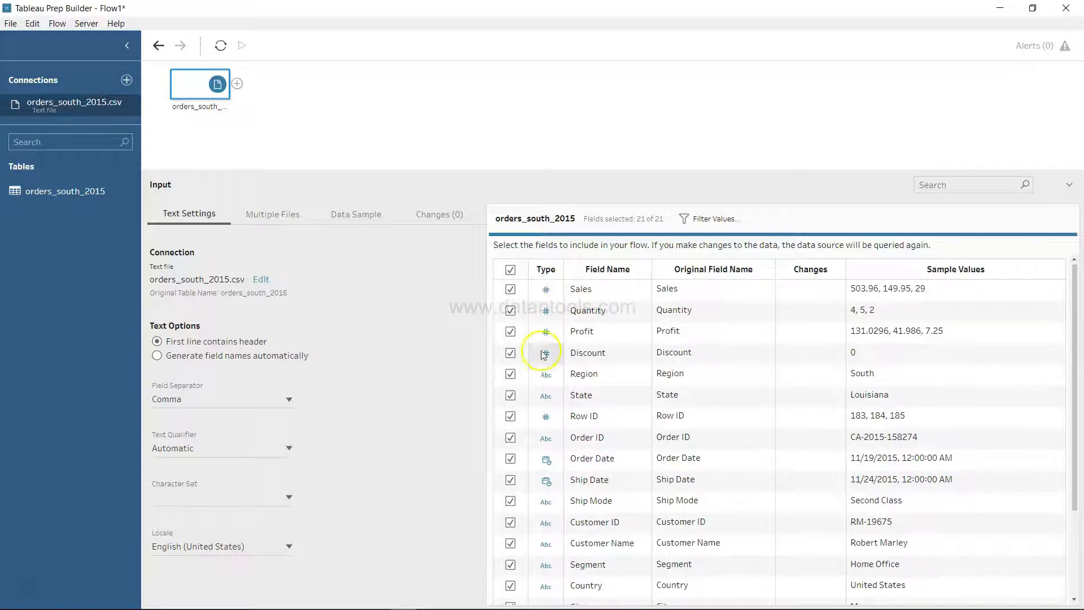
pyautogui.click(545, 290)
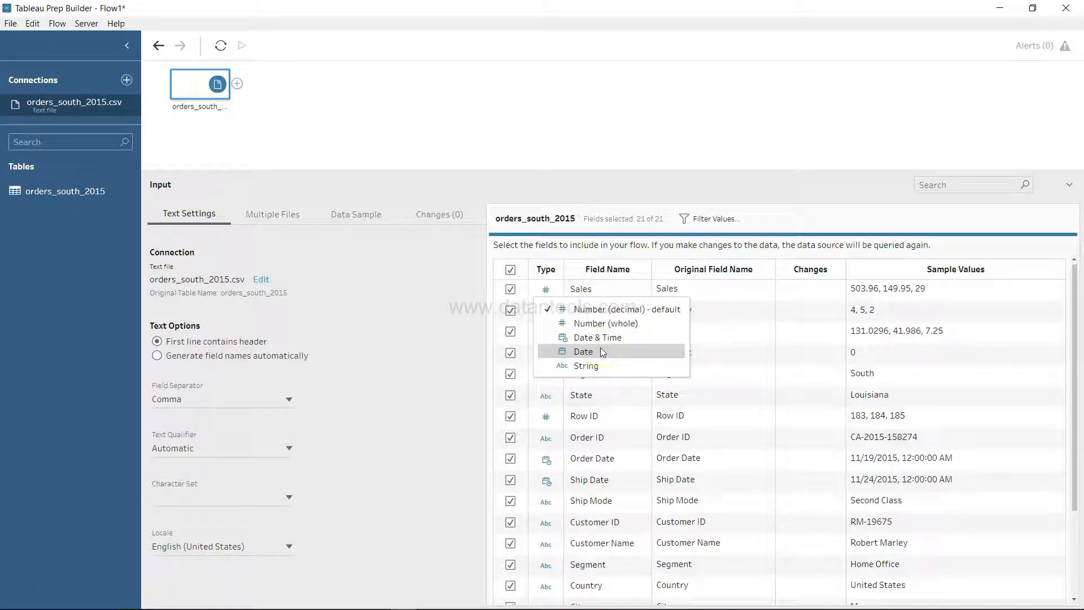
pyautogui.click(602, 294)
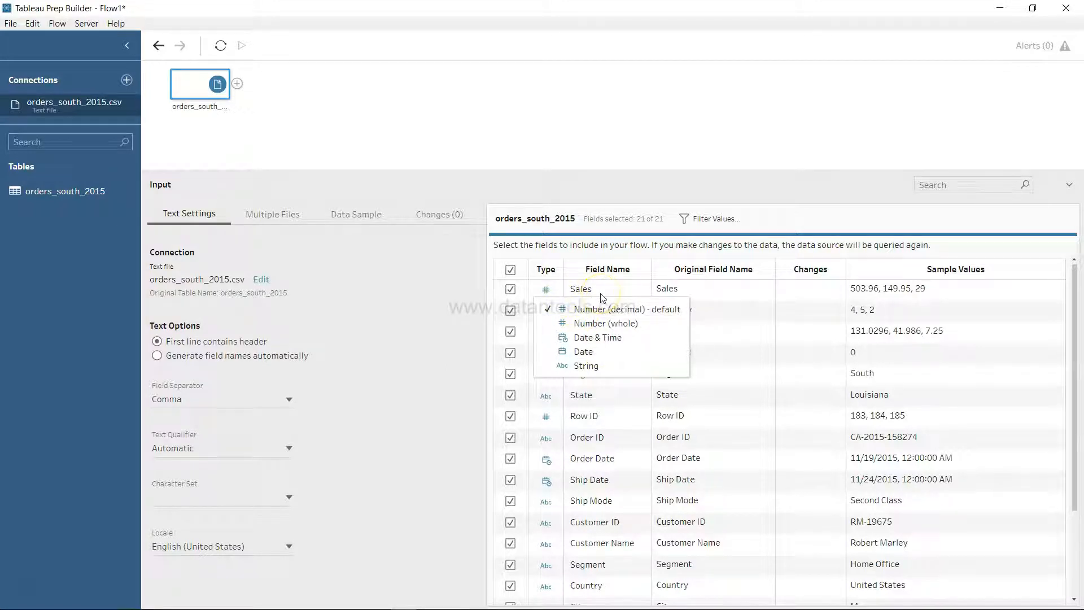
pyautogui.click(600, 349)
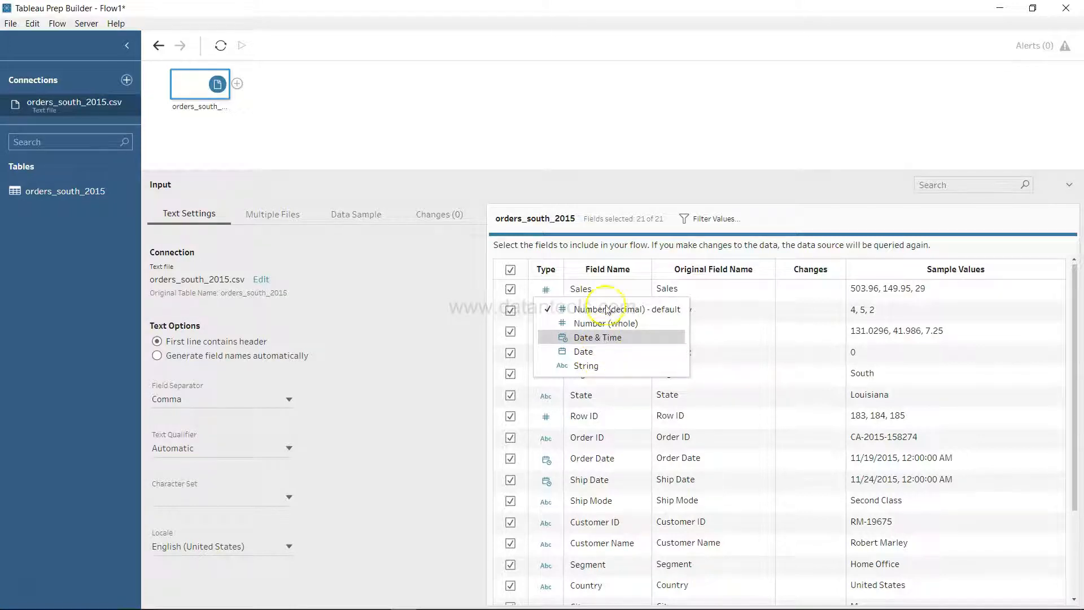
pyautogui.click(622, 282)
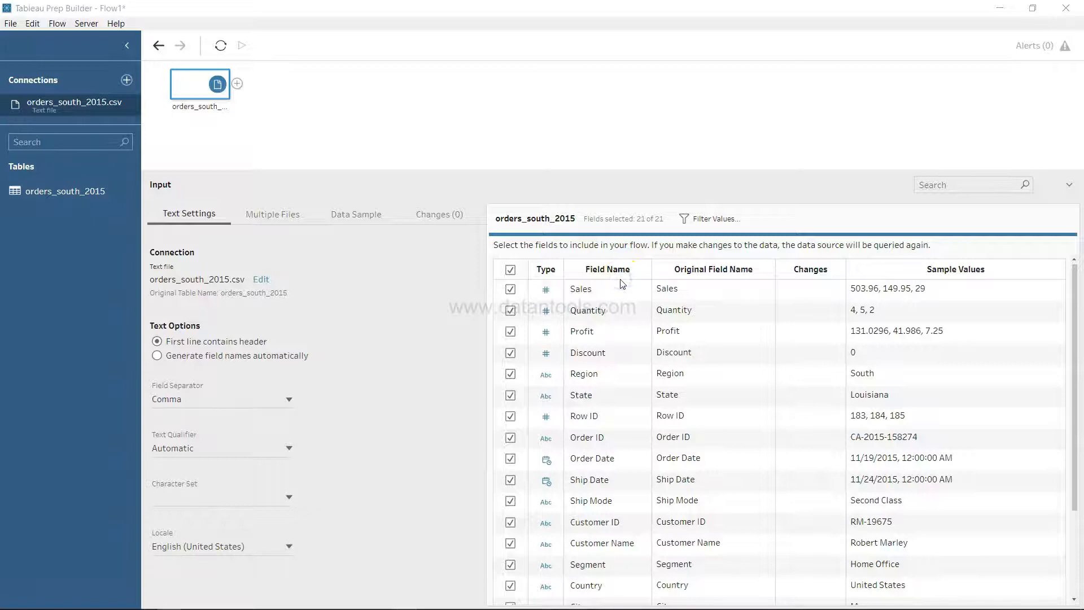
pyautogui.click(589, 291)
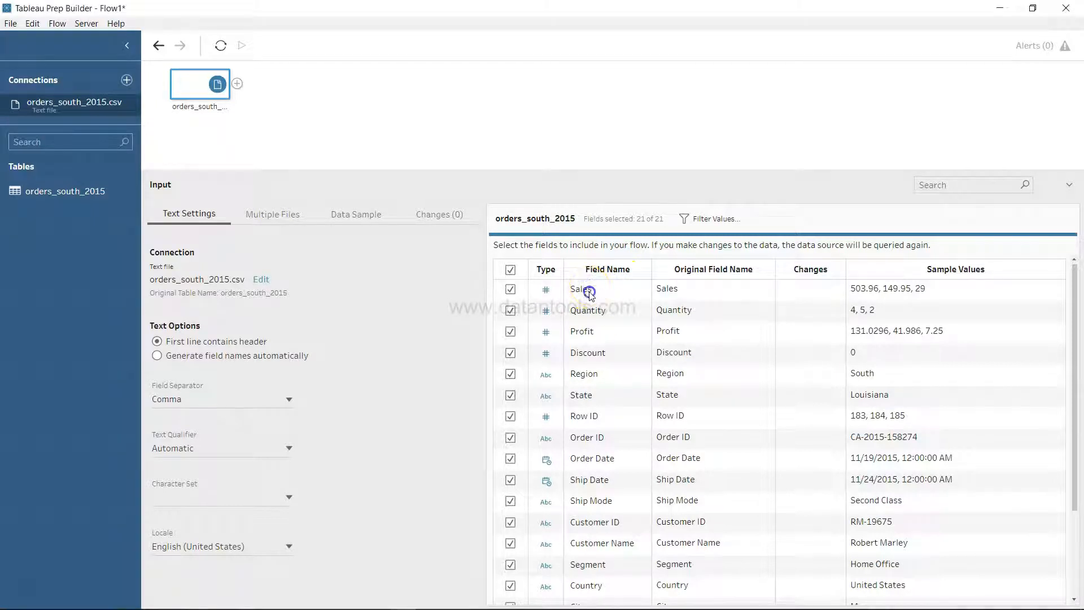
pyautogui.click(681, 298)
pyautogui.click(613, 290)
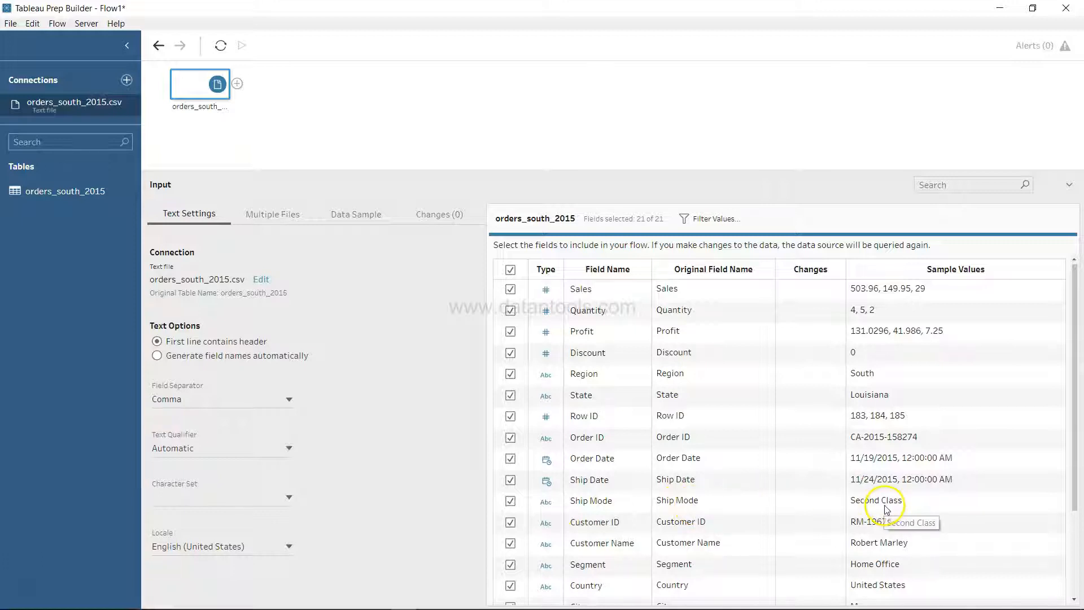
# Filter the orders_south_2015 input with the calculation [Ship Mode] = 'First Class', applying and saving it.
pyautogui.click(722, 222)
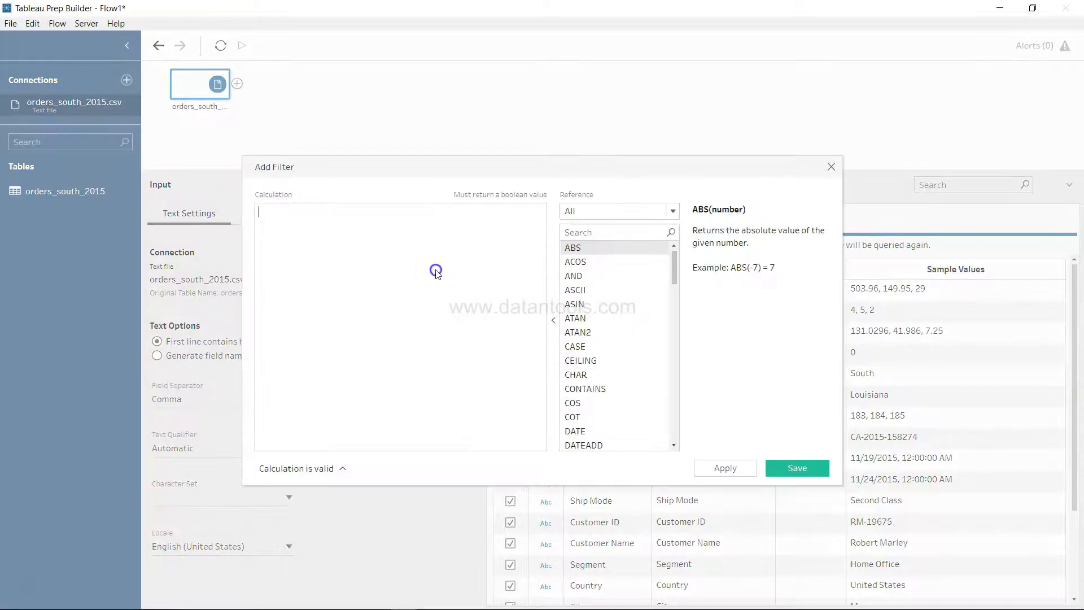
pyautogui.write('shi')
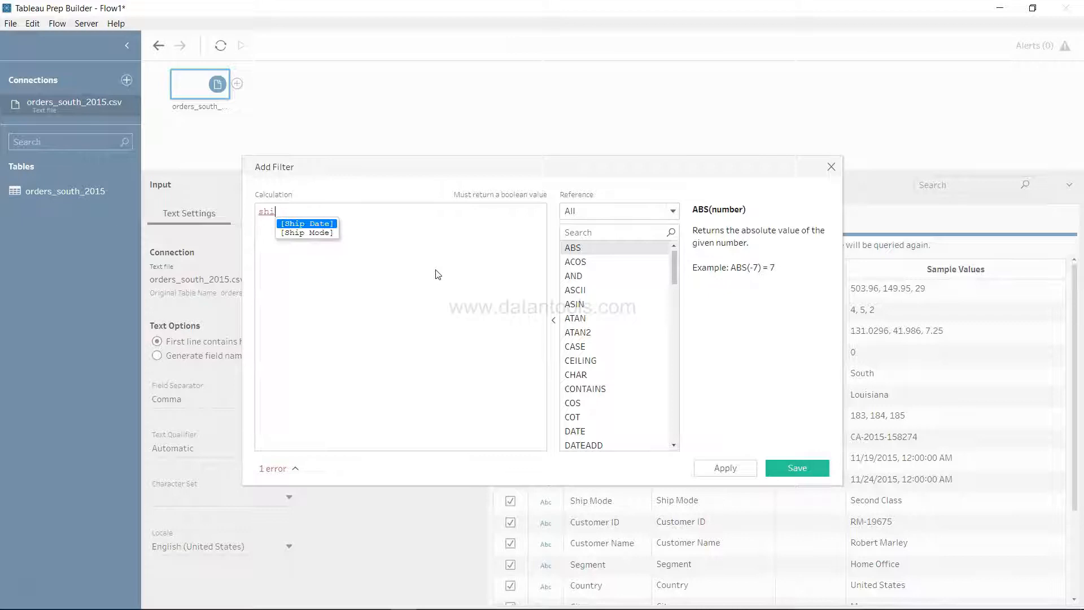
pyautogui.press('Down')
pyautogui.press('Return')
pyautogui.write('= ')
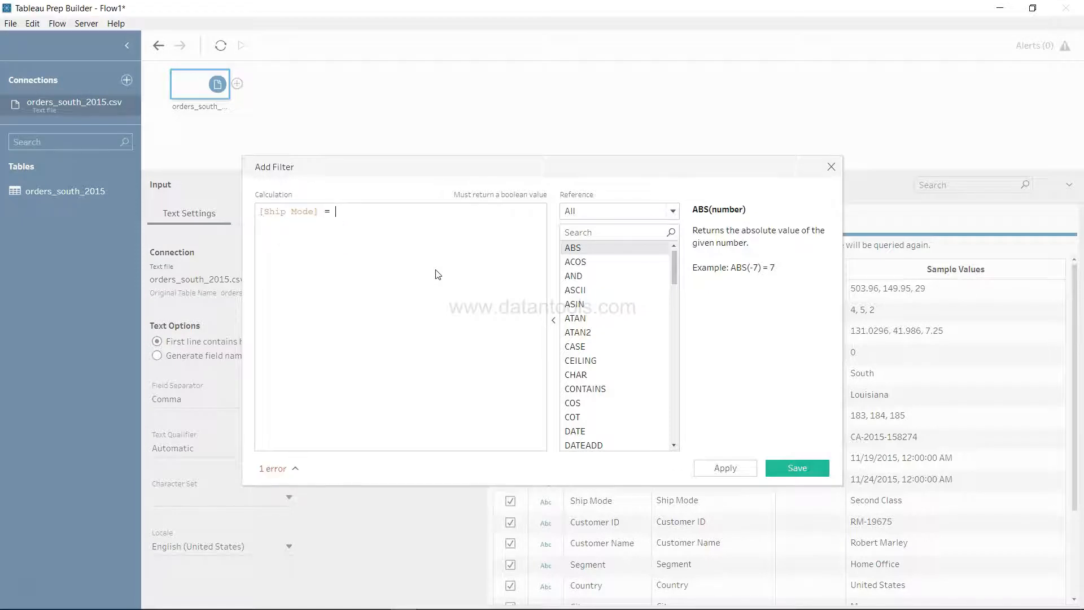
pyautogui.write("'First Class'")
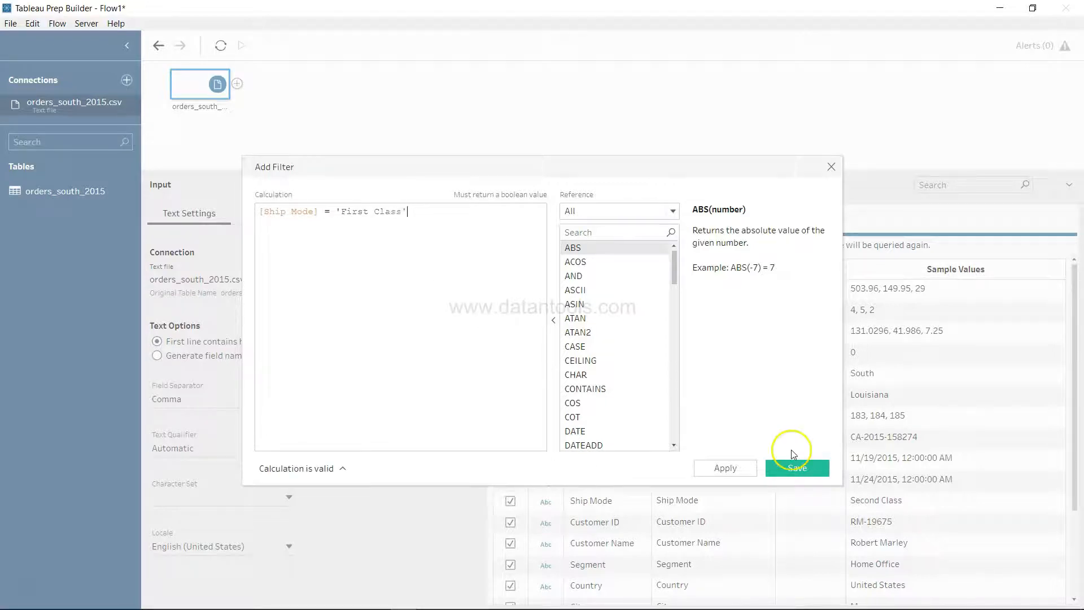
pyautogui.click(726, 468)
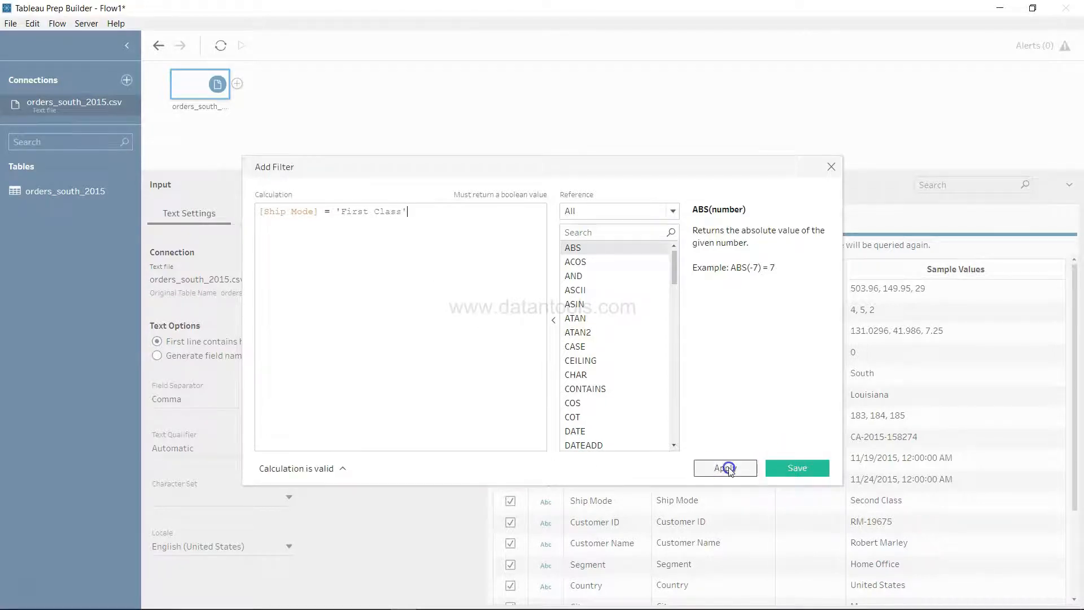
pyautogui.click(796, 468)
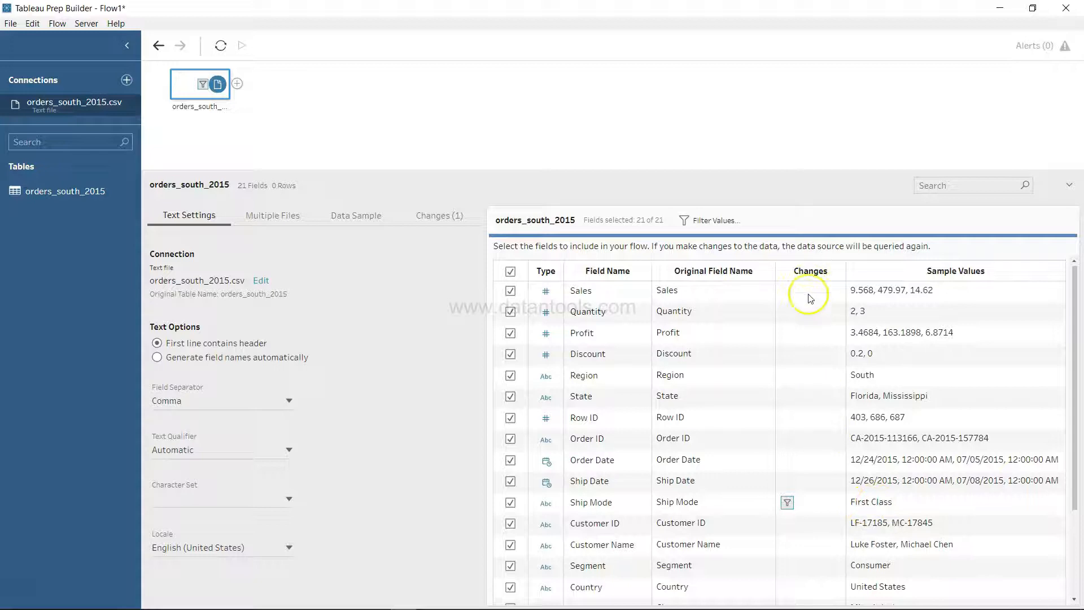
# Check the filter recorded on the Ship Mode field and remove it.
pyautogui.click(786, 503)
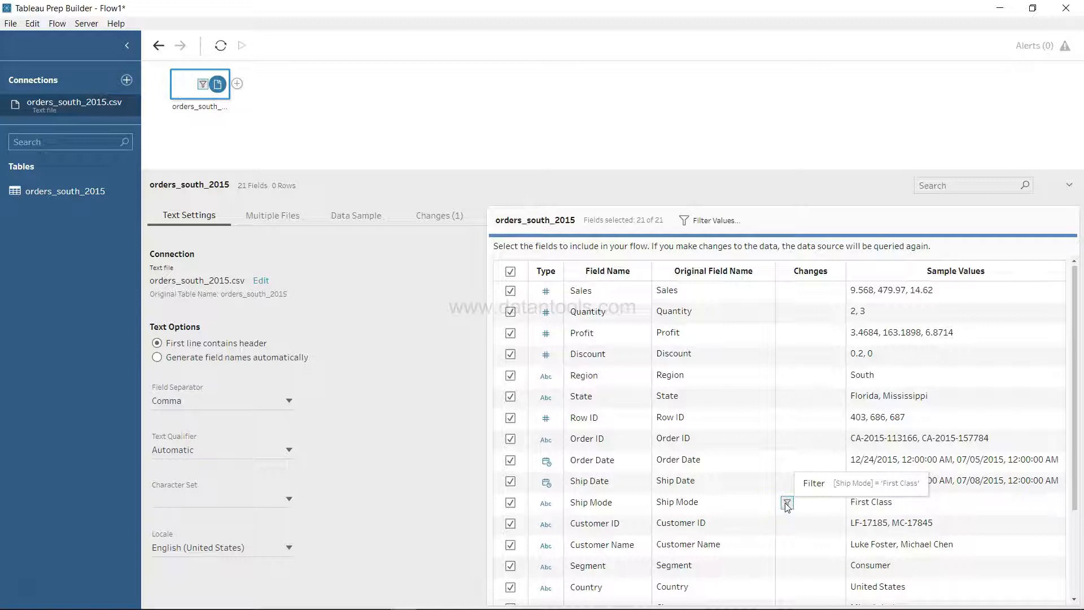
pyautogui.click(787, 504)
pyautogui.click(796, 513)
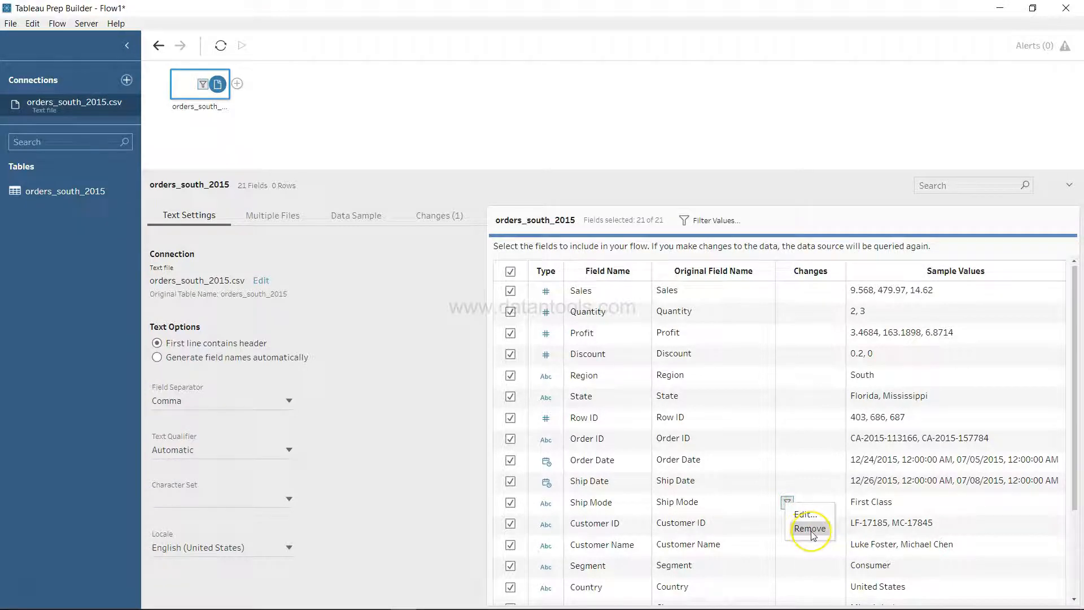
pyautogui.click(810, 529)
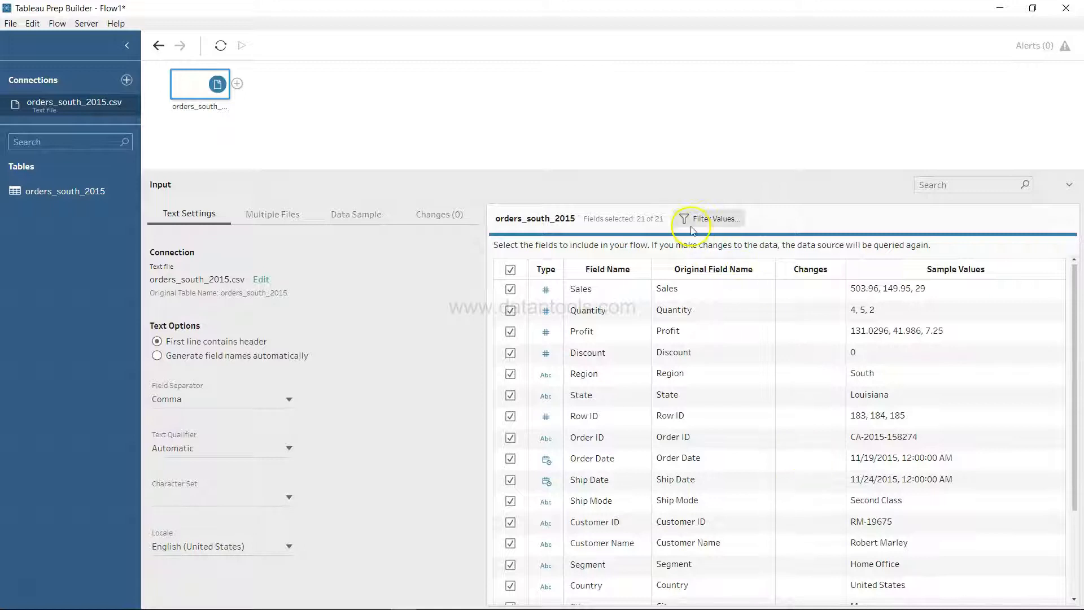
# Open the filter calculation editor for the orders_south_2015 input and close it without adding a filter.
pyautogui.click(727, 219)
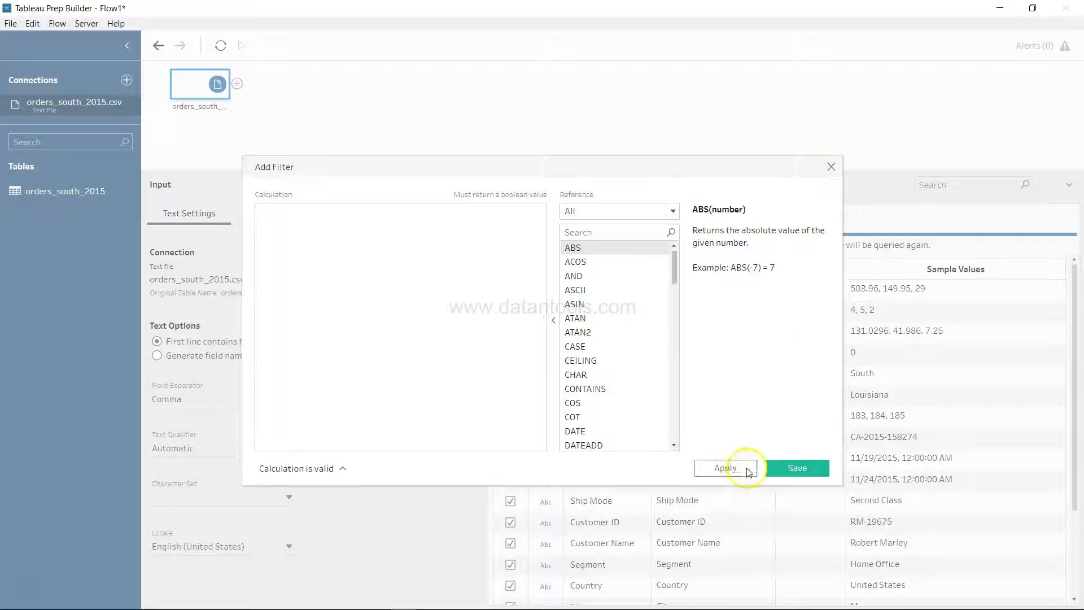
pyautogui.click(832, 166)
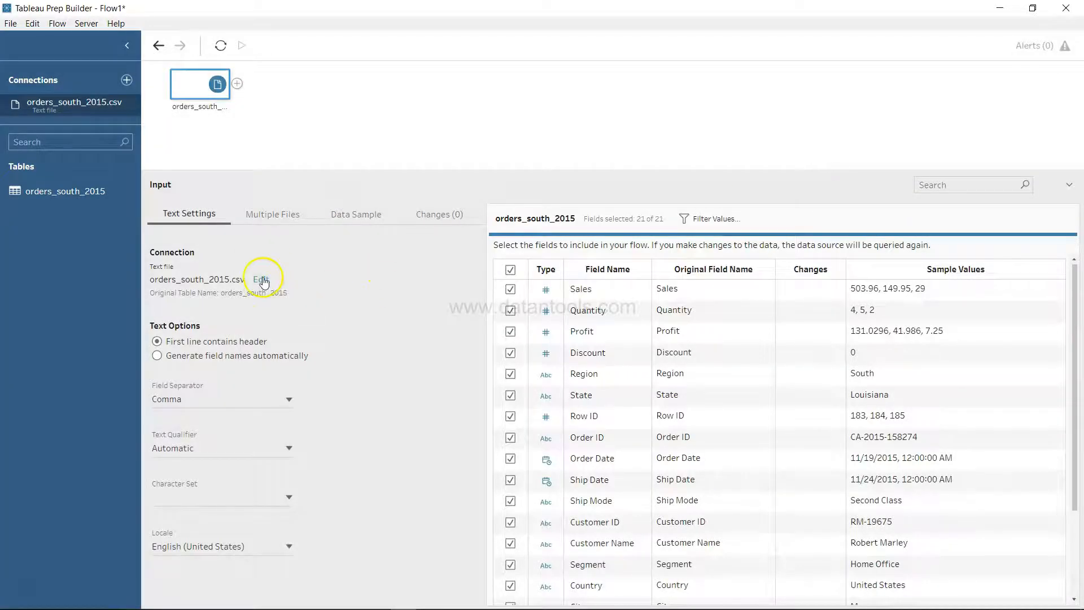
# Switch the input from a single table to a wildcard union of the Orders South folder with the matching pattern orders*.
pyautogui.click(279, 216)
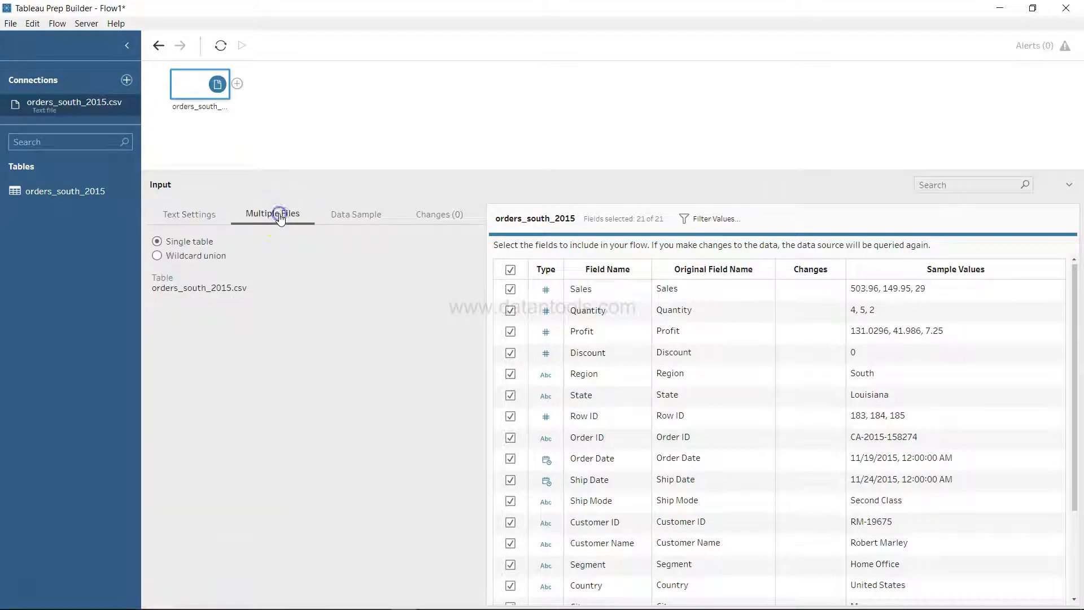
pyautogui.click(202, 253)
pyautogui.click(166, 261)
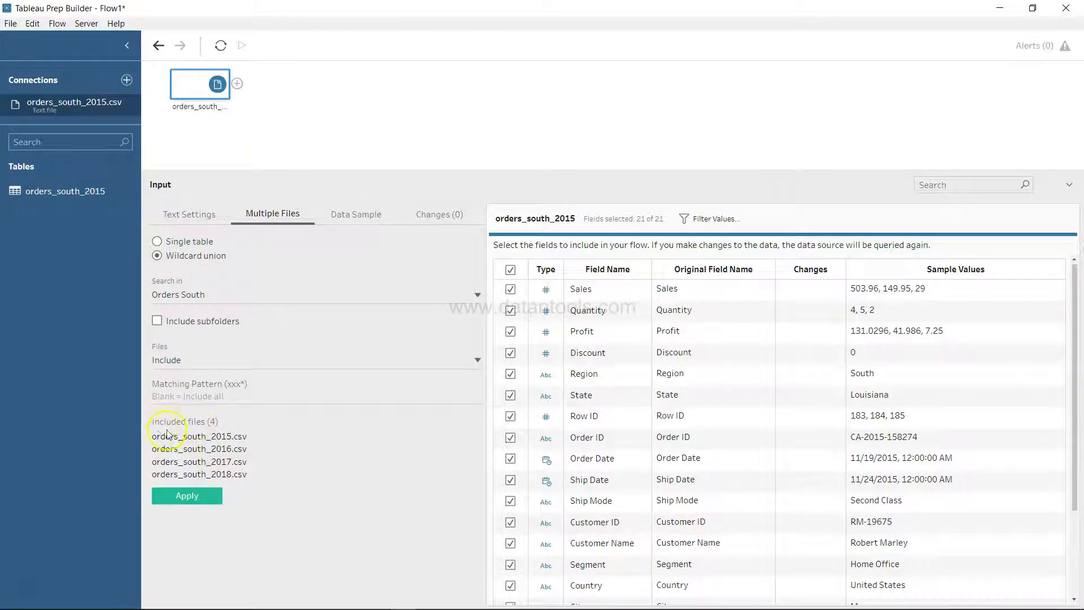
pyautogui.click(228, 450)
pyautogui.click(219, 397)
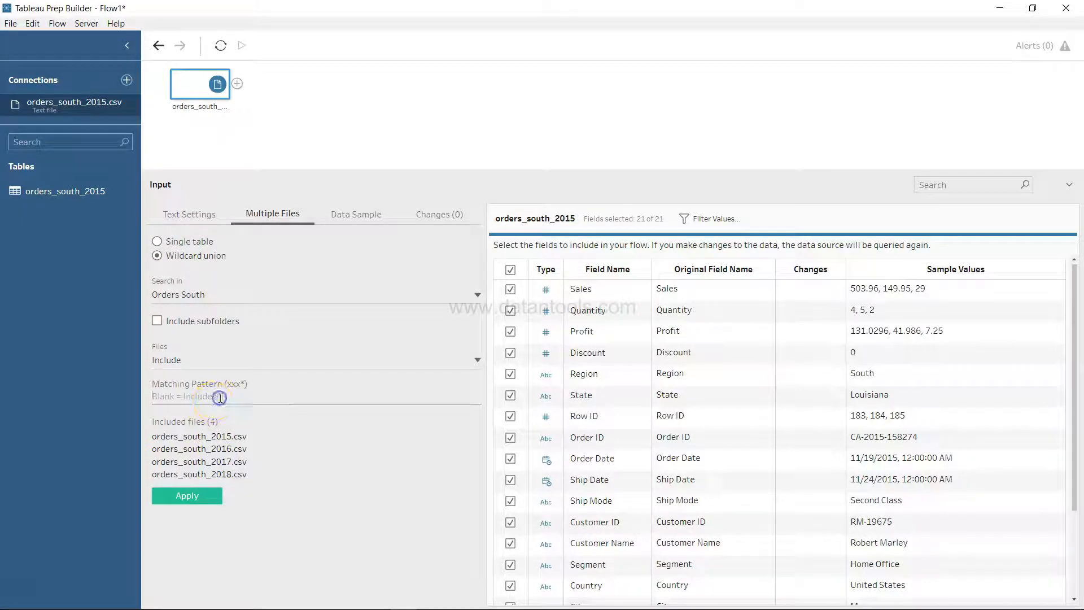
pyautogui.write('orders*')
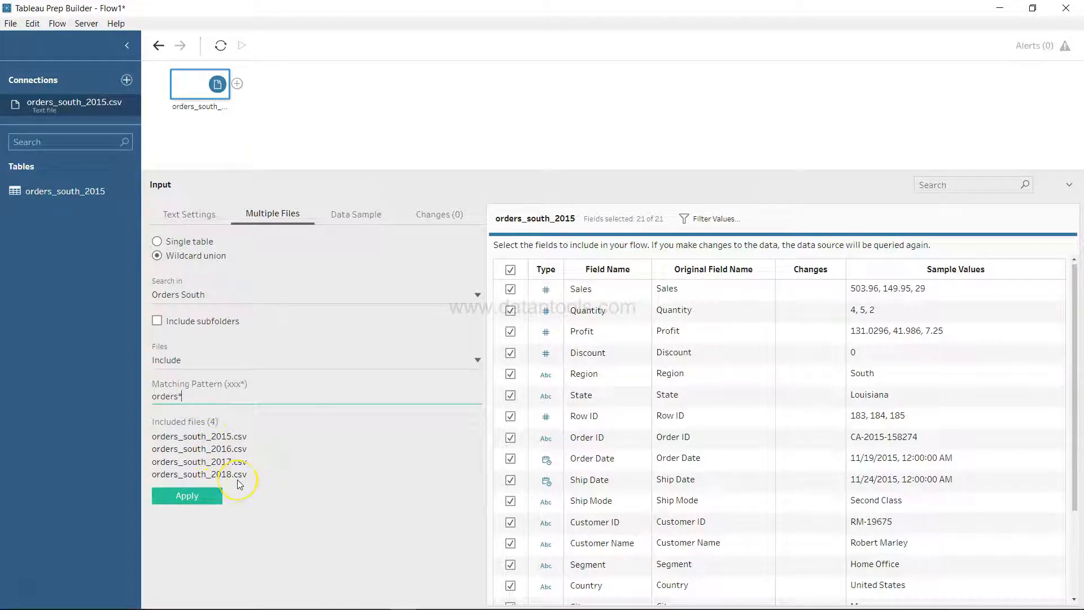
# Try the matching pattern abc* for the files of the wildcard union.
pyautogui.hotkey('ctrl', 'a')
pyautogui.write('abc*')
pyautogui.click(216, 486)
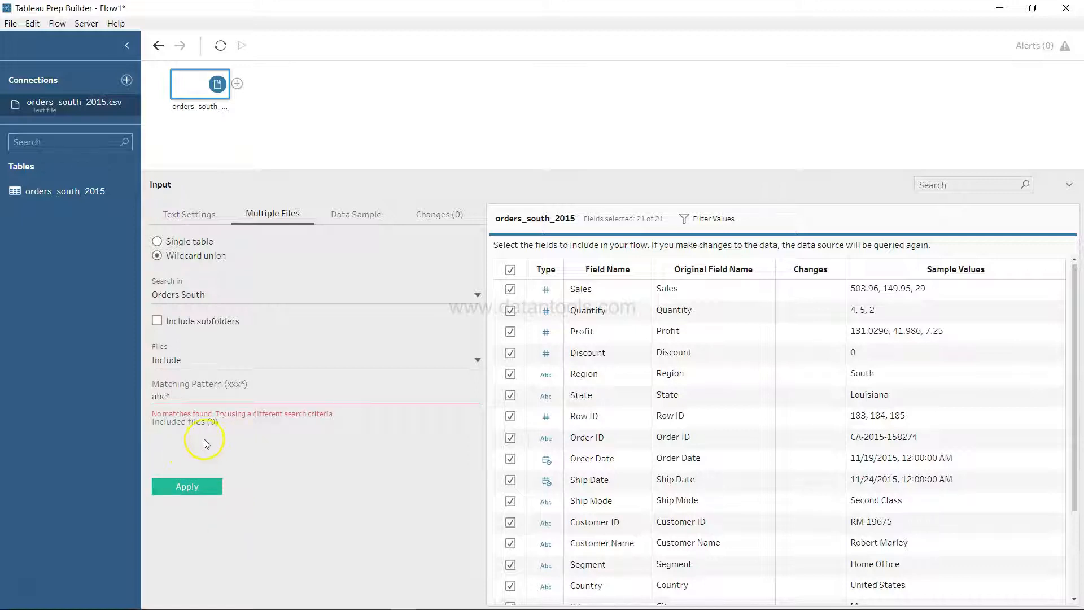
# Set the matching pattern to orders* and apply the wildcard union to the input.
pyautogui.doubleClick(174, 393)
pyautogui.write('orders*')
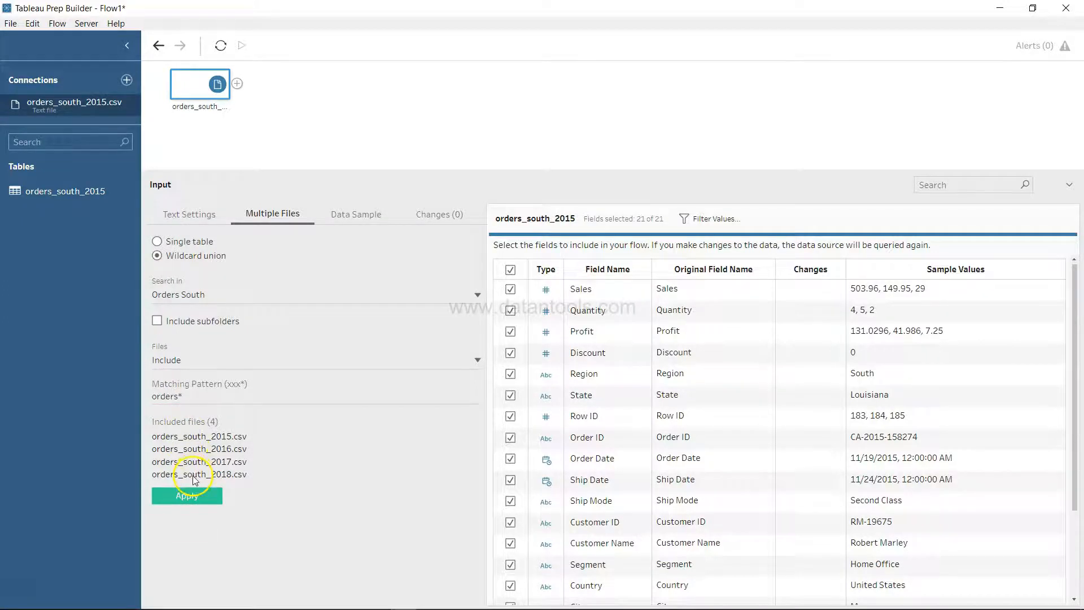
pyautogui.click(195, 496)
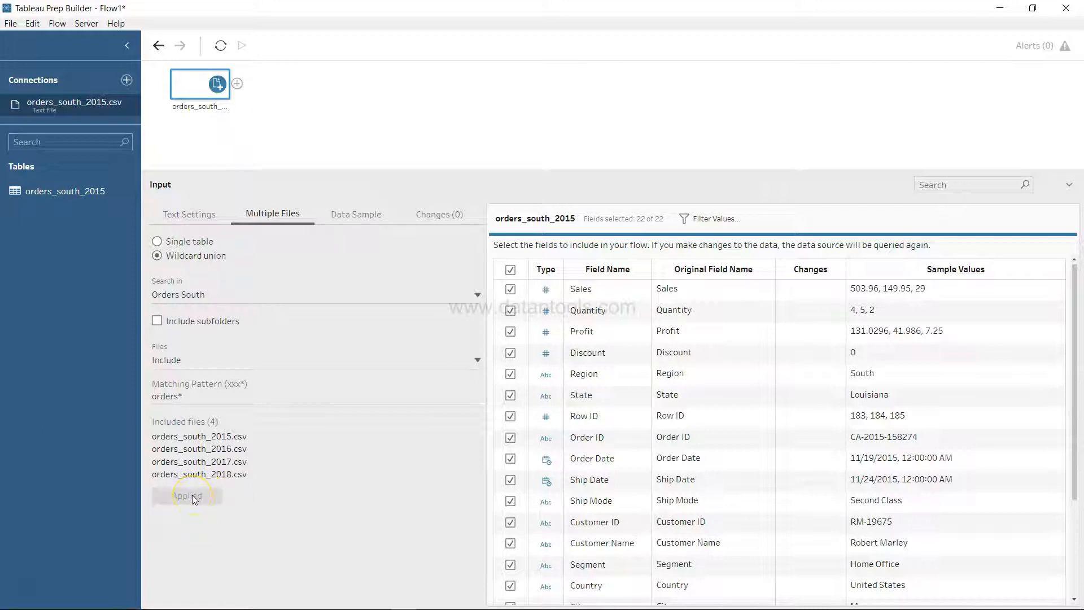
pyautogui.click(350, 293)
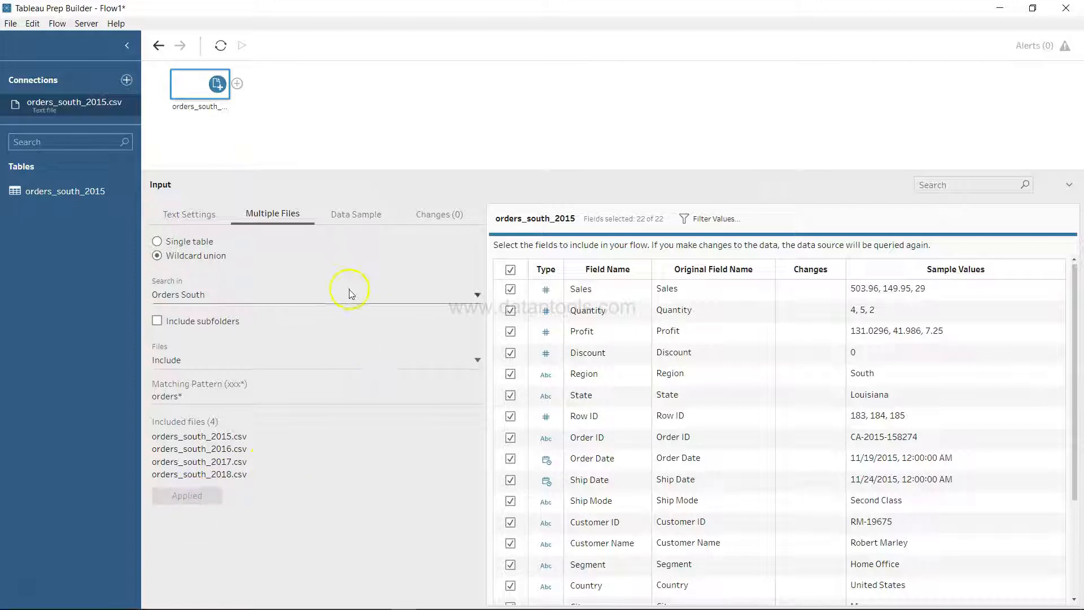
# Open the input's data sample settings and try limiting the data to a fixed number of rows.
pyautogui.click(357, 215)
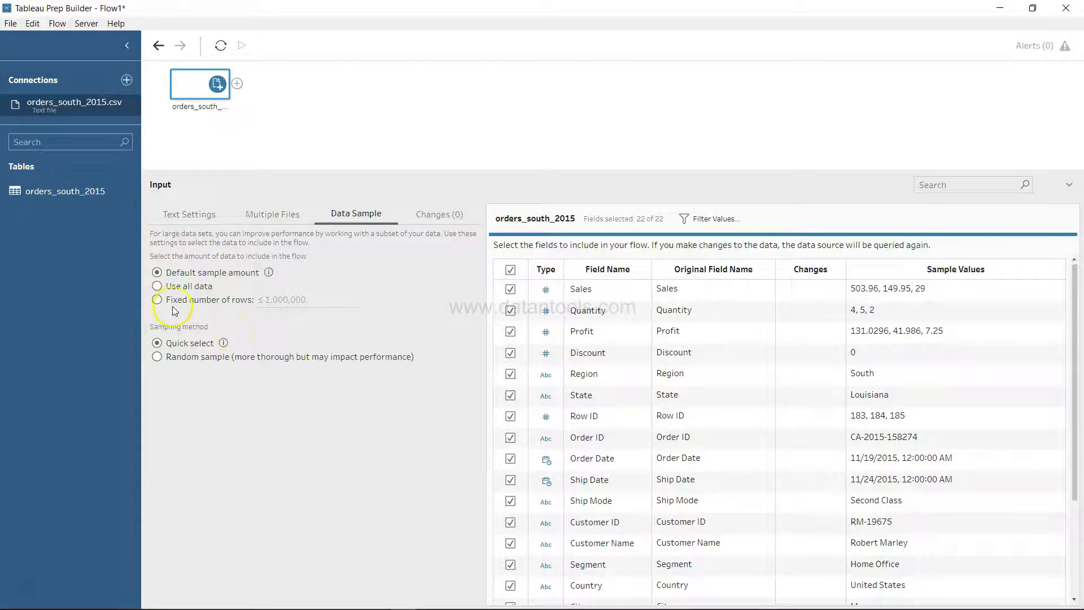
pyautogui.click(158, 301)
pyautogui.click(309, 304)
pyautogui.click(269, 301)
# Try the random sample method, then return to Quick select with the default sample amount.
pyautogui.click(182, 357)
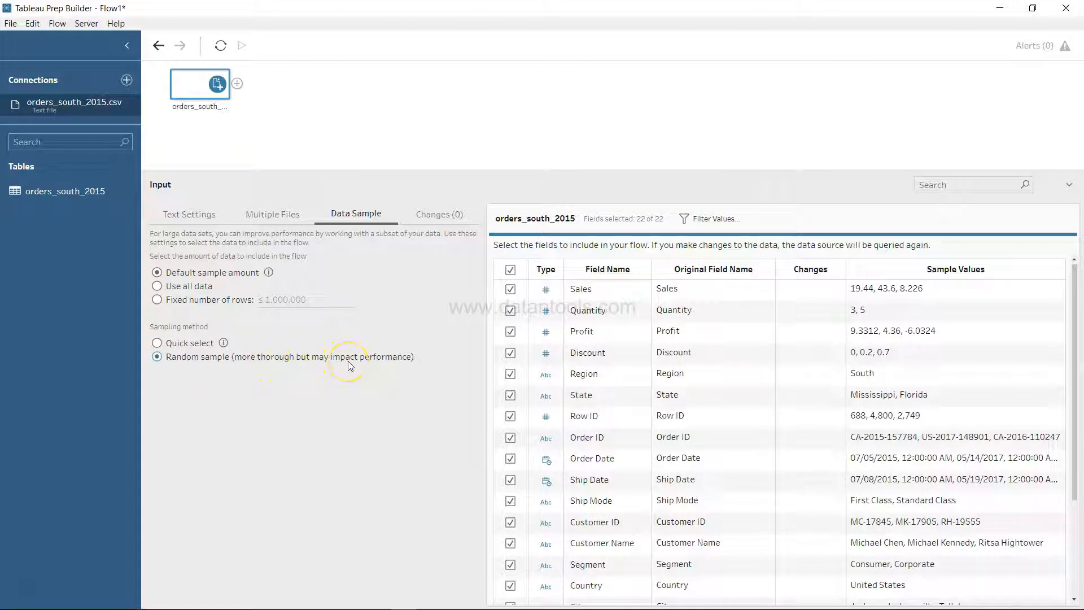
pyautogui.click(157, 344)
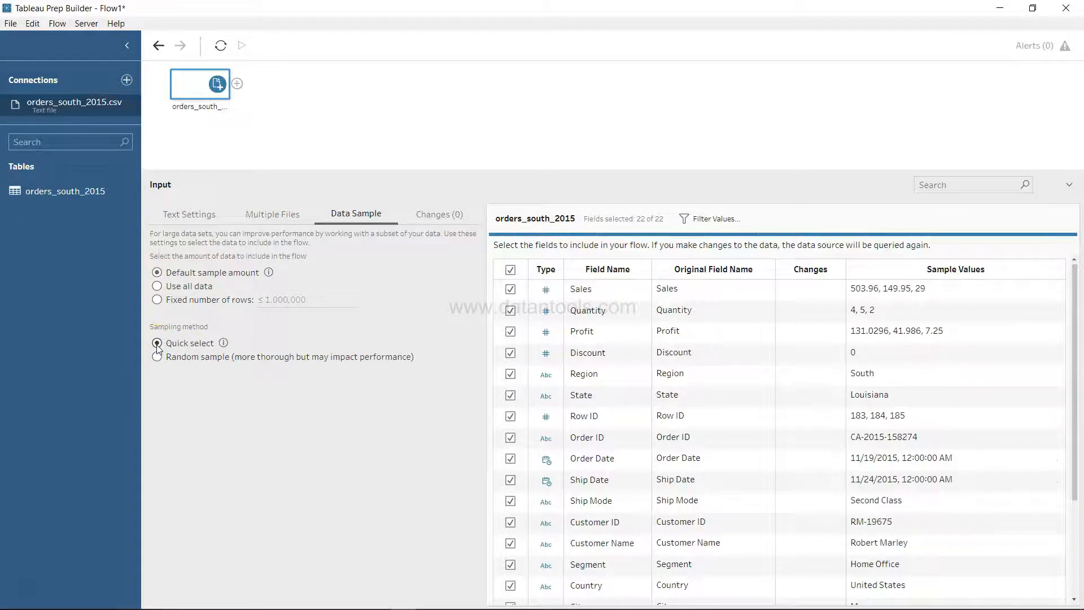
pyautogui.click(157, 301)
pyautogui.click(157, 273)
# Check the list of changes made to the input and return to its text settings.
pyautogui.click(451, 220)
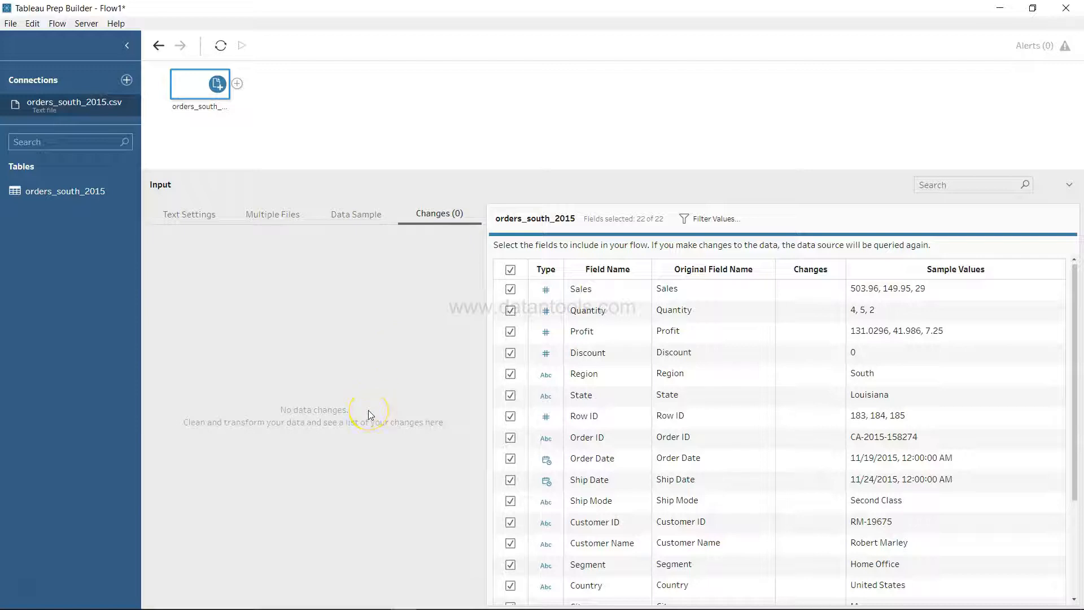
pyautogui.click(199, 431)
pyautogui.click(206, 217)
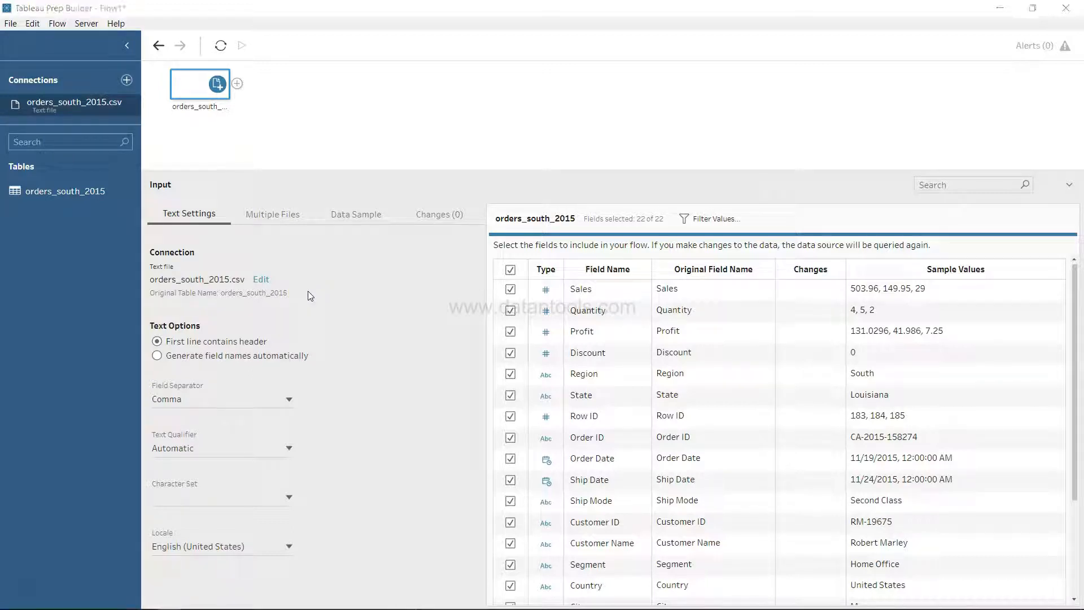
# Switch to File Explorer and add Orders_Central, Orders_East and Orders_West from the Orders folder to the flow as inputs.
pyautogui.click(91, 600)
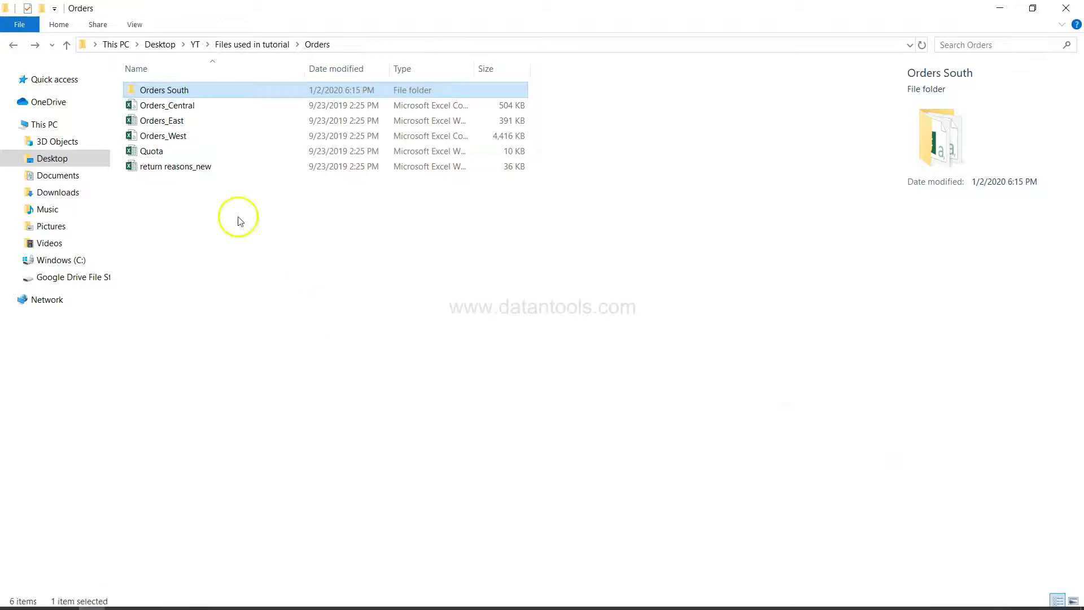
pyautogui.doubleClick(330, 8)
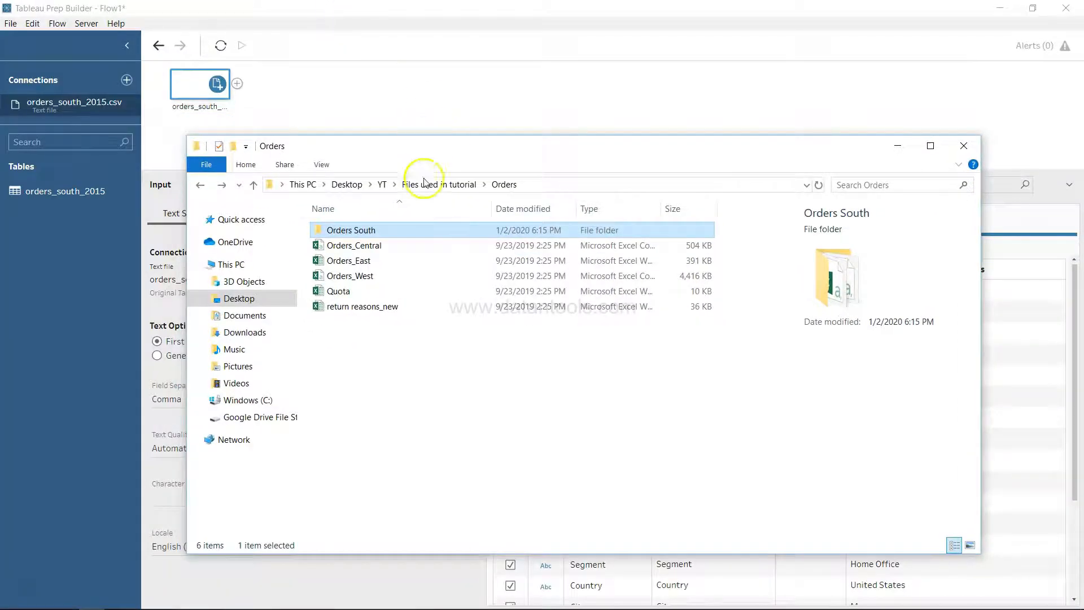
pyautogui.click(413, 248)
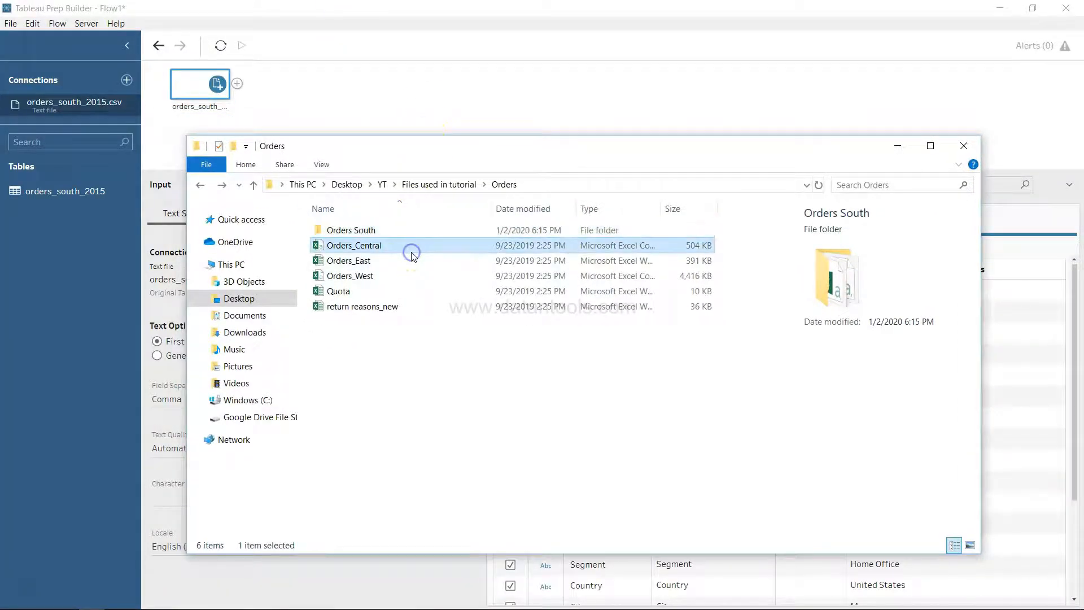
pyautogui.hotkey('shift', 'Down')
pyautogui.hotkey('shift', 'Down')
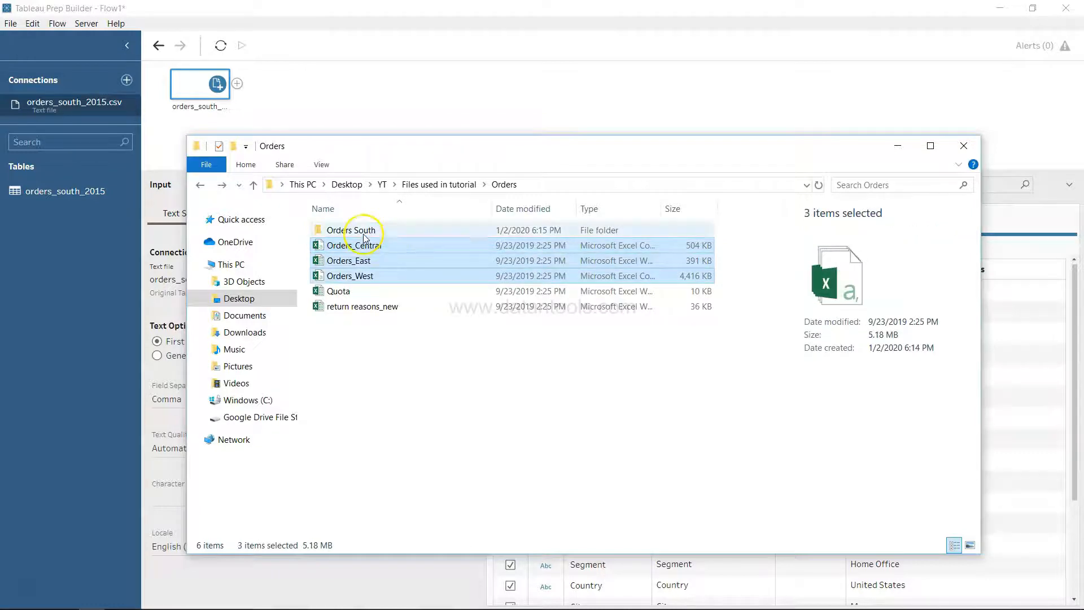
pyautogui.moveTo(373, 252); pyautogui.dragTo(310, 114)
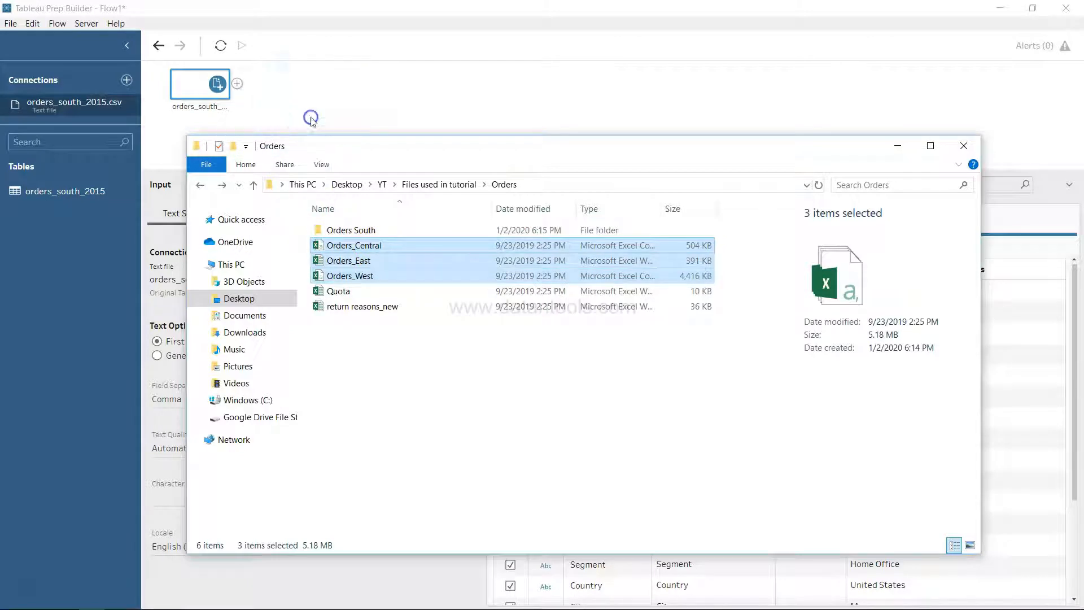
pyautogui.click(891, 146)
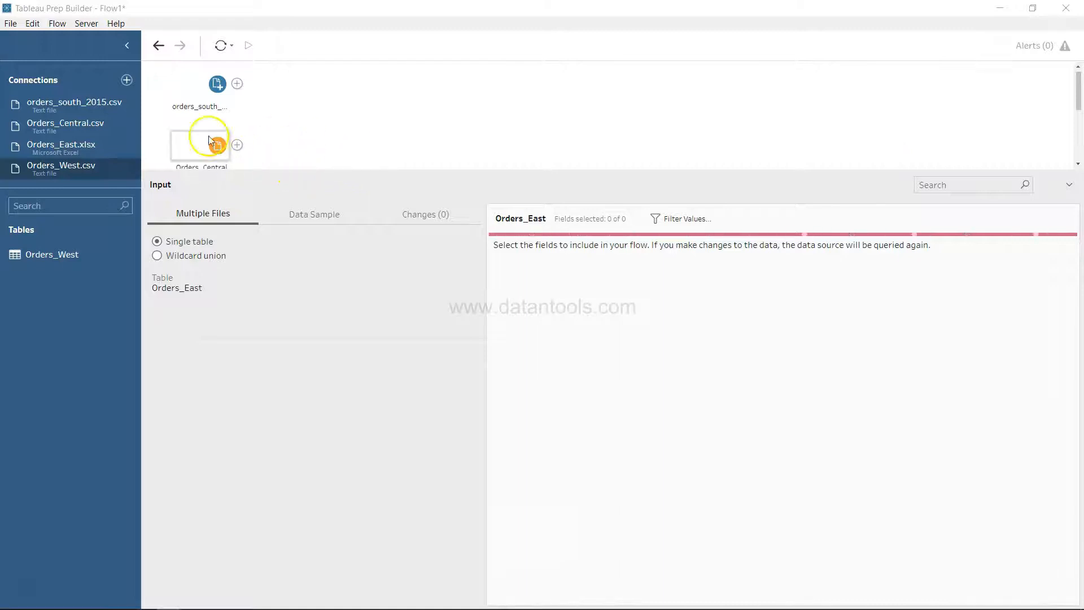
# Enlarge the flow pane and examine the fields, data types and sample values of the Orders_Central input.
pyautogui.moveTo(621, 171); pyautogui.dragTo(639, 350)
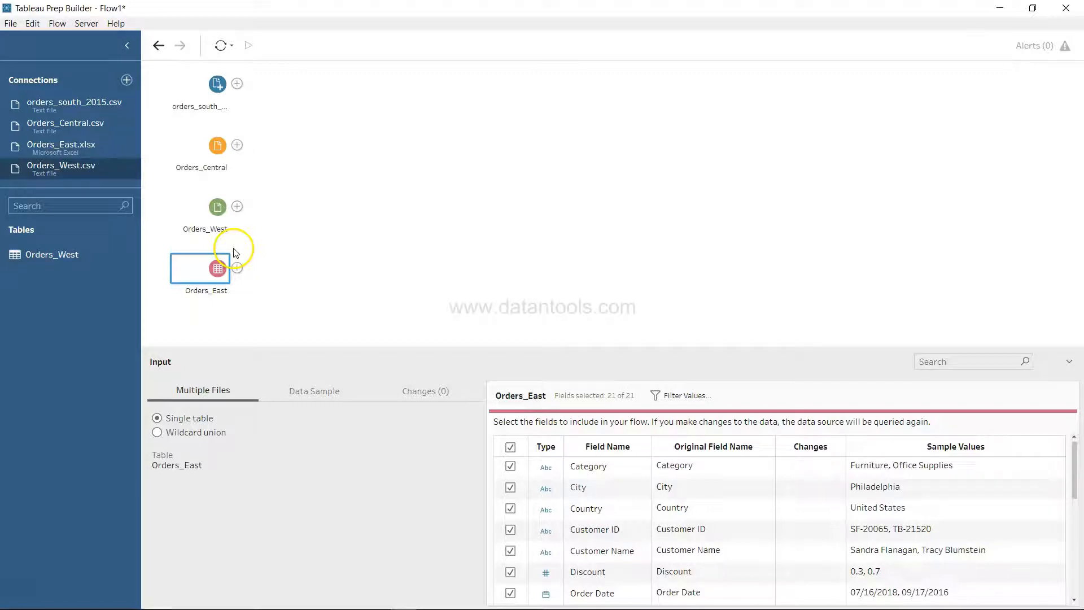
pyautogui.click(202, 161)
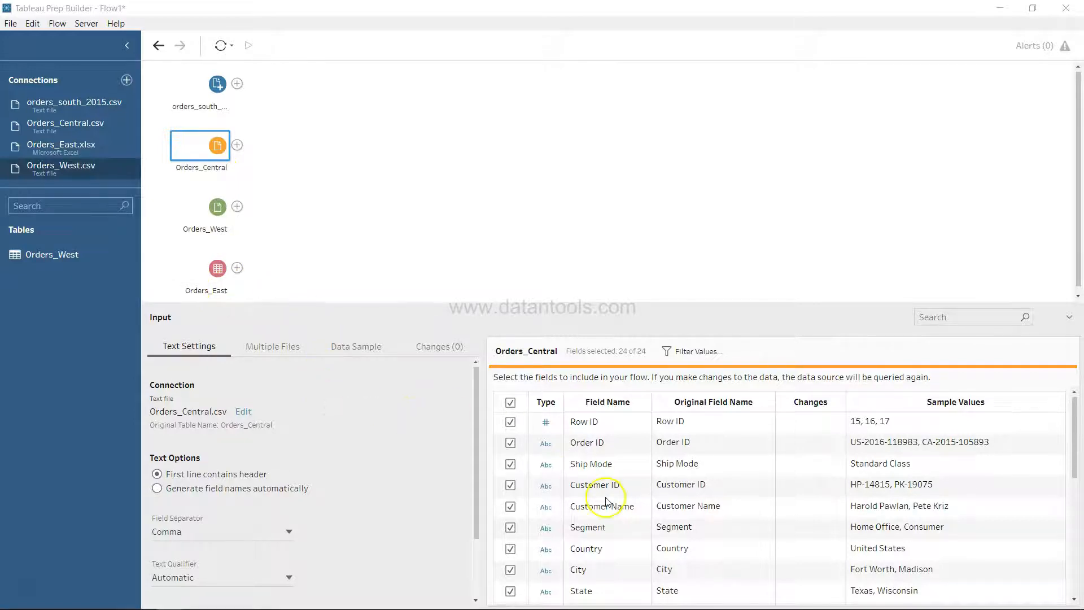
pyautogui.scroll(-3, 607, 501)
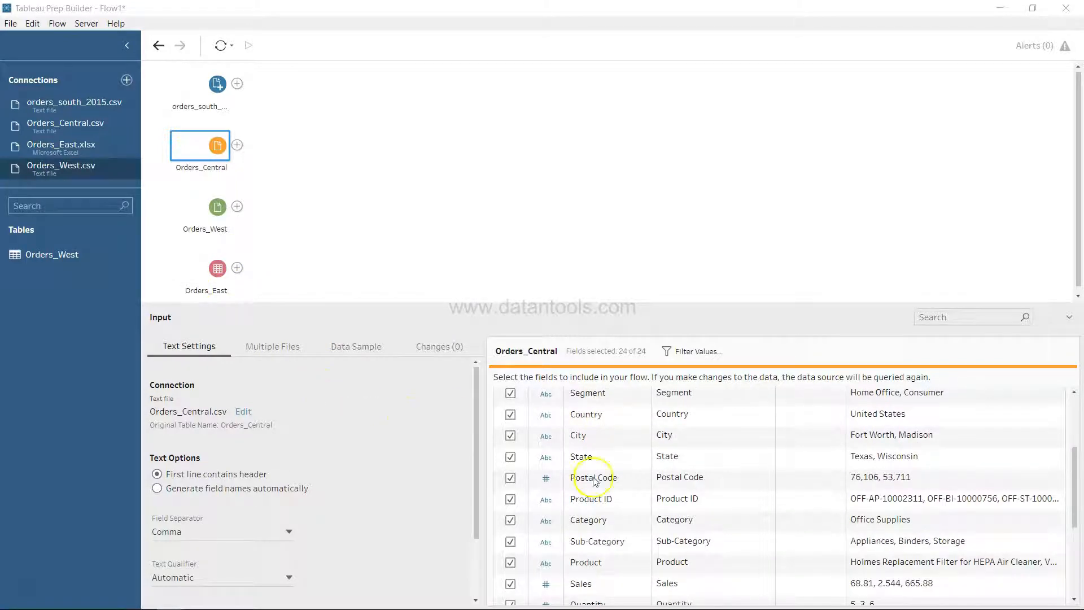
pyautogui.scroll(1, 614, 501)
pyautogui.scroll(2, 615, 501)
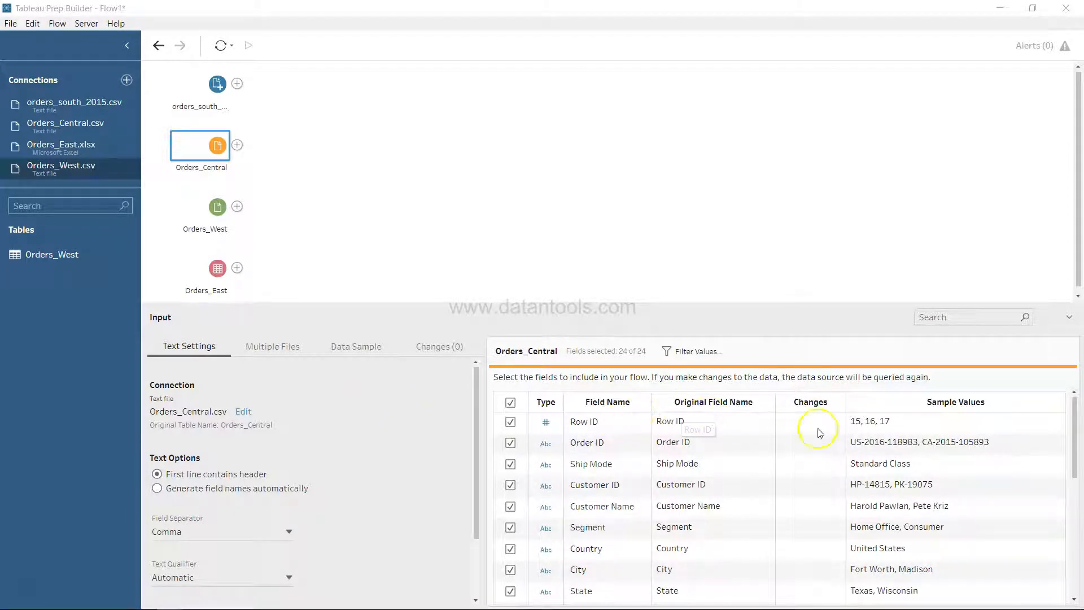
pyautogui.scroll(-4, 823, 443)
pyautogui.scroll(-3, 822, 449)
pyautogui.scroll(7, 823, 449)
pyautogui.scroll(-5, 962, 501)
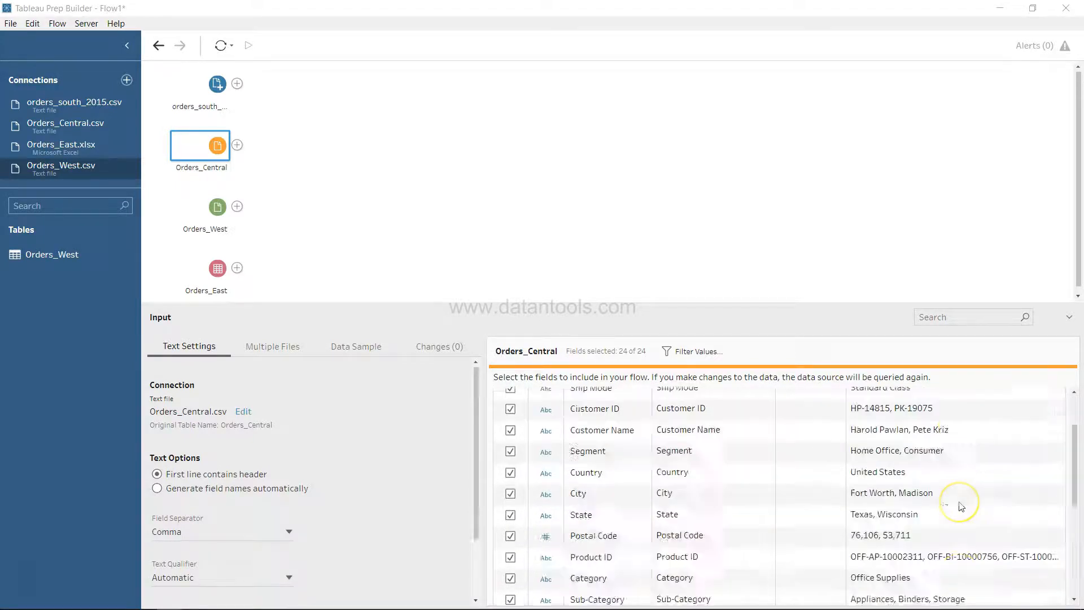
pyautogui.scroll(4, 962, 503)
pyautogui.scroll(2, 962, 506)
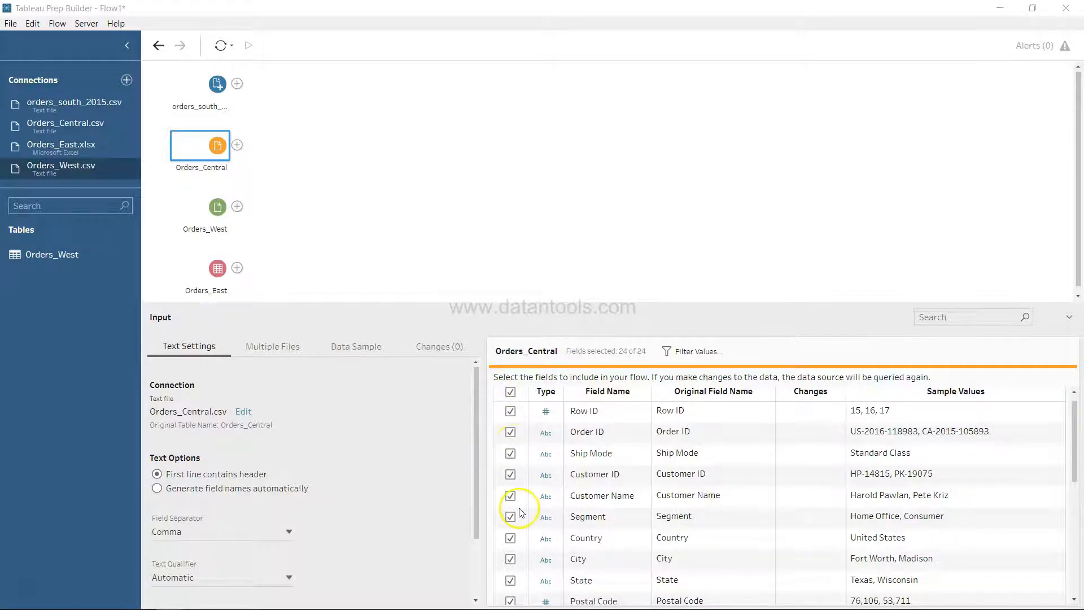
pyautogui.scroll(-2, 522, 503)
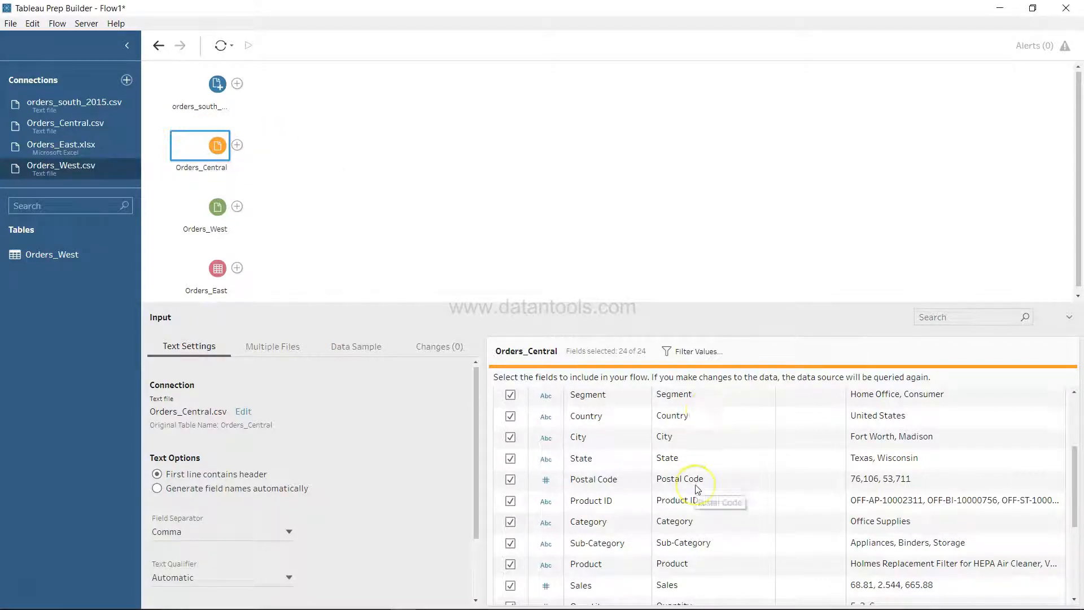
pyautogui.scroll(-3, 698, 489)
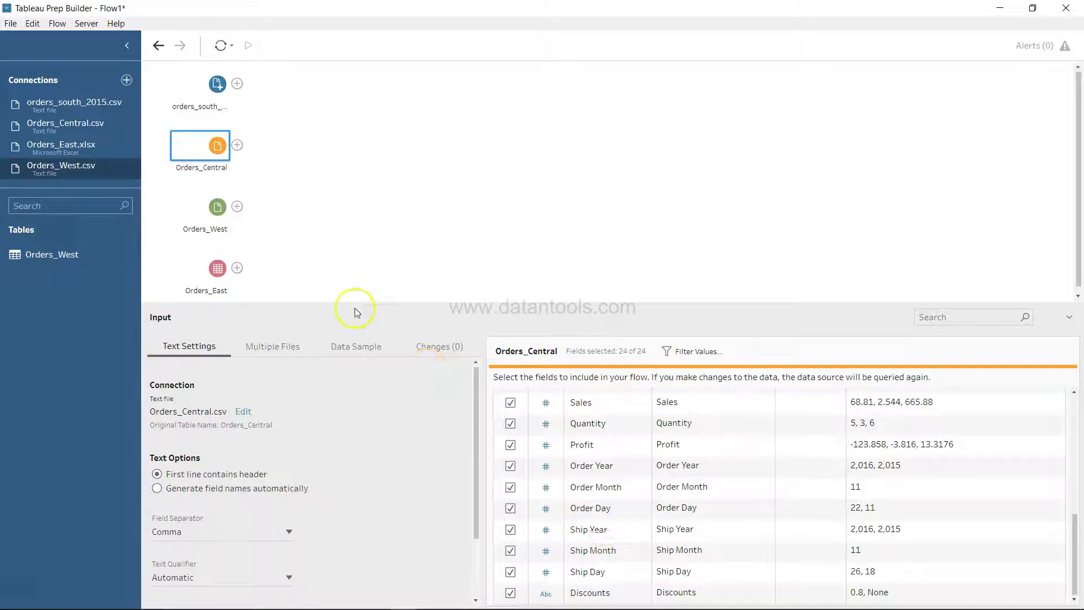
# Compare the date fields of the orders_south_2015 input with the order and ship date fields of Orders_Central.
pyautogui.click(212, 97)
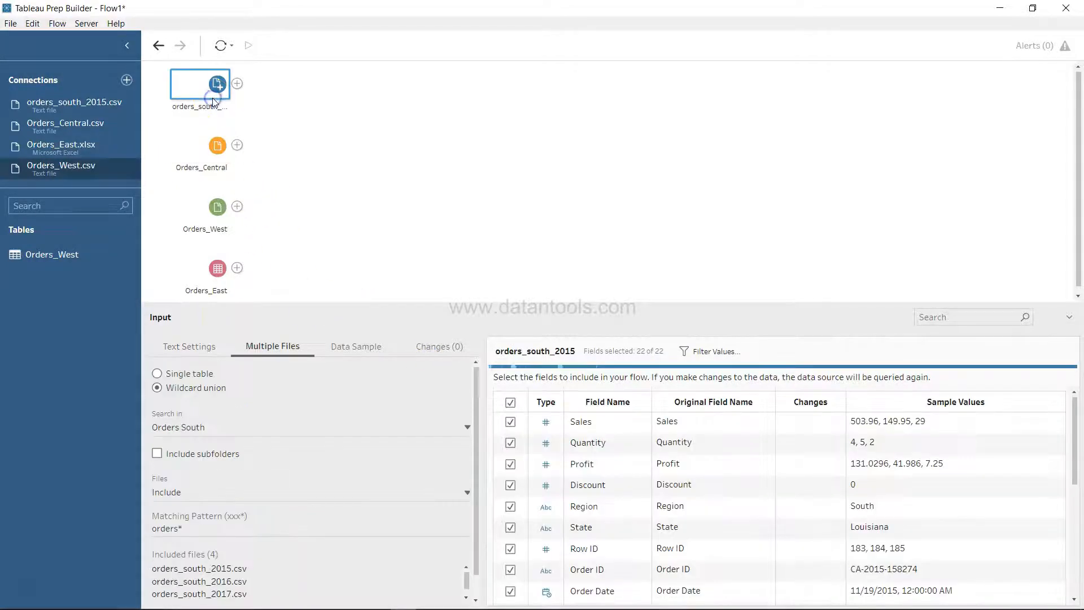
pyautogui.scroll(-3, 584, 454)
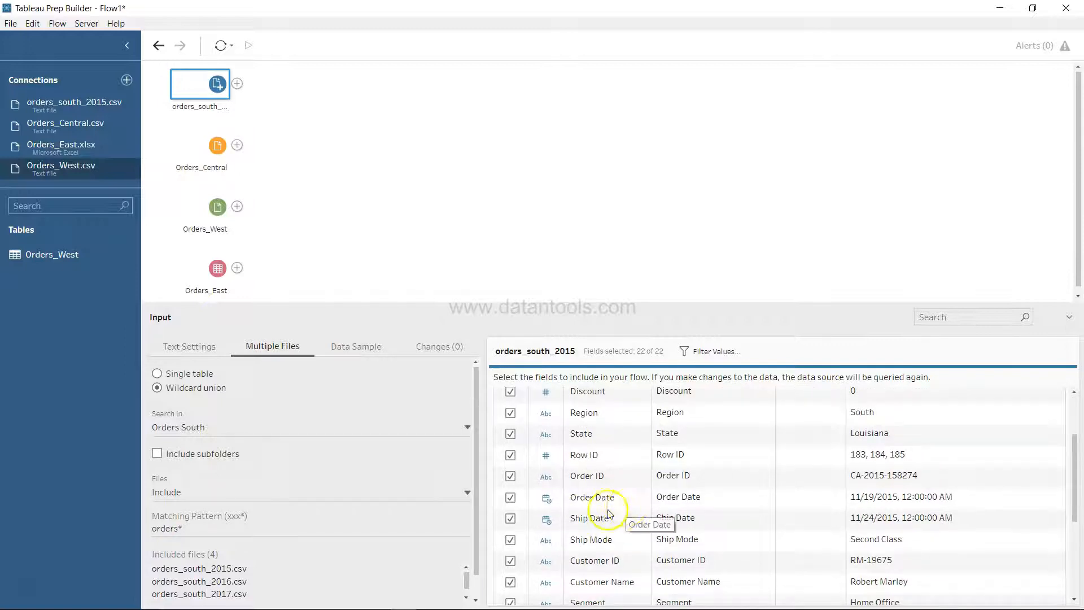
pyautogui.click(210, 148)
pyautogui.scroll(-10, 585, 445)
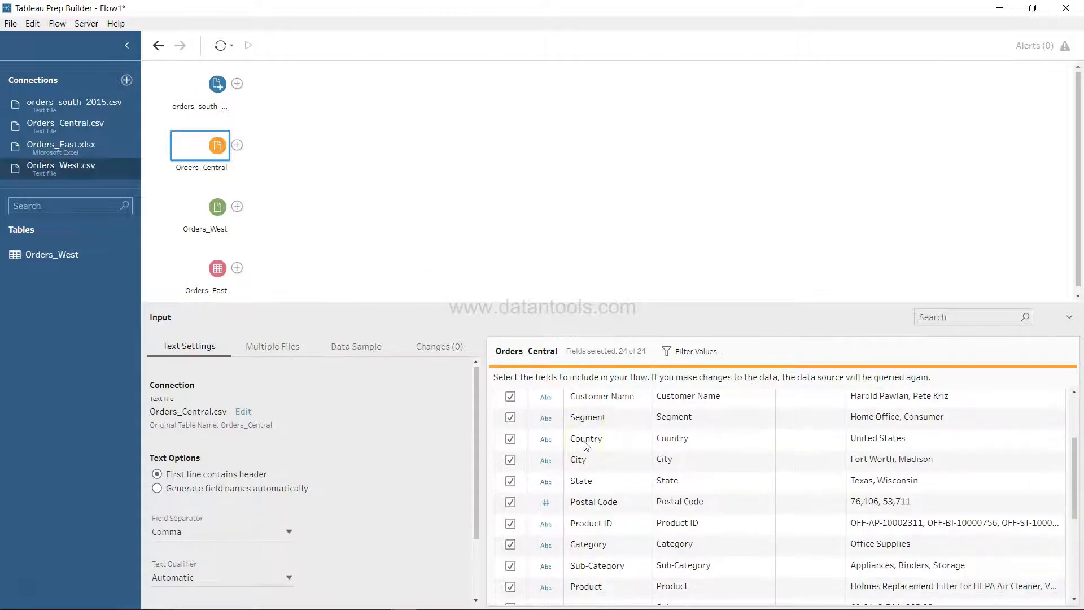
pyautogui.scroll(-1, 586, 445)
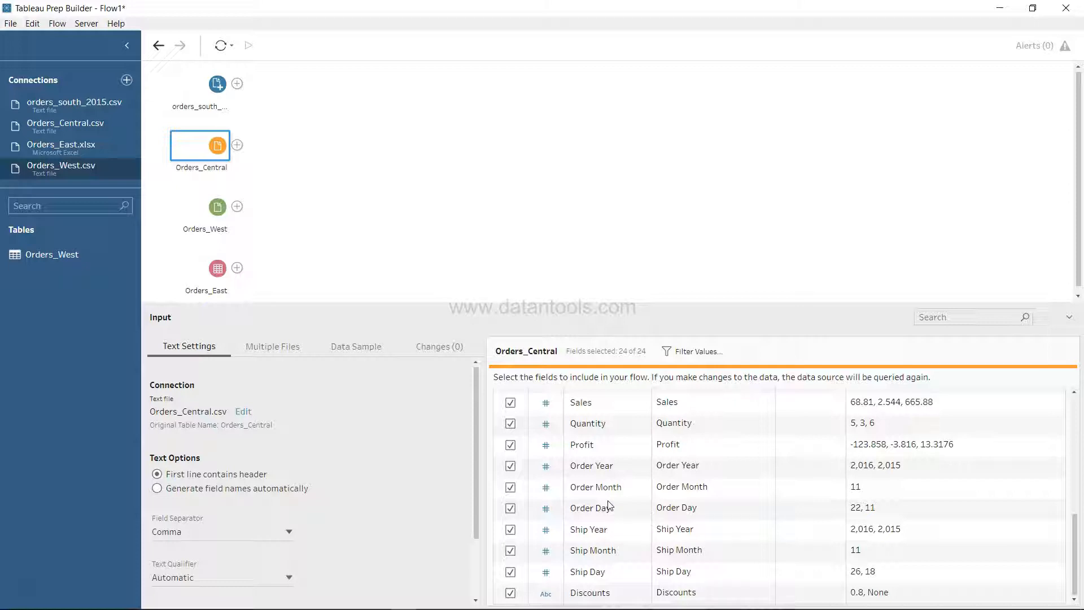
pyautogui.scroll(2, 607, 500)
pyautogui.scroll(5, 608, 505)
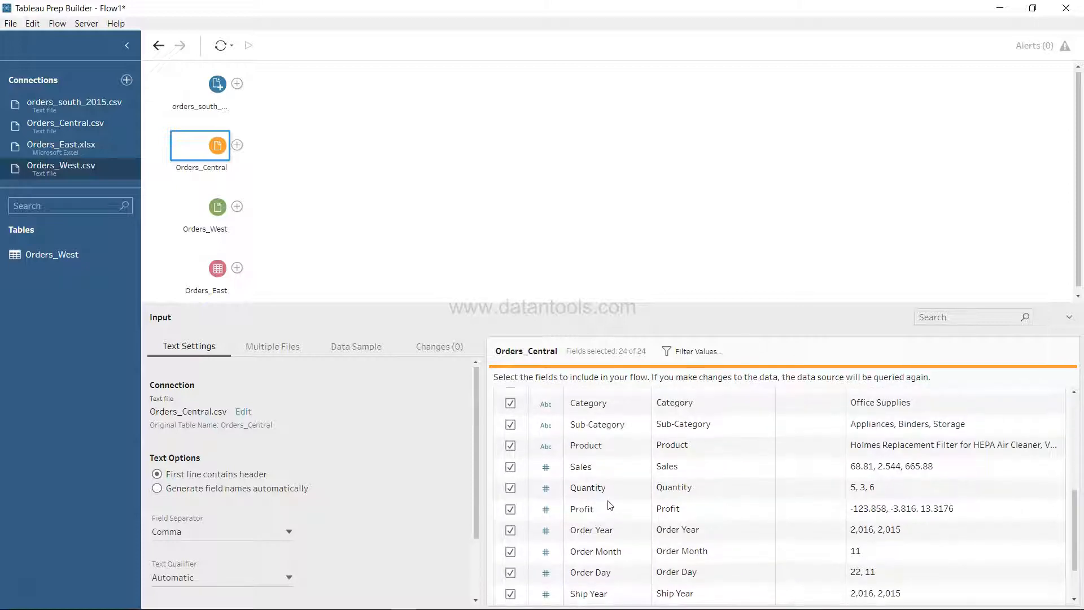
pyautogui.scroll(2, 608, 503)
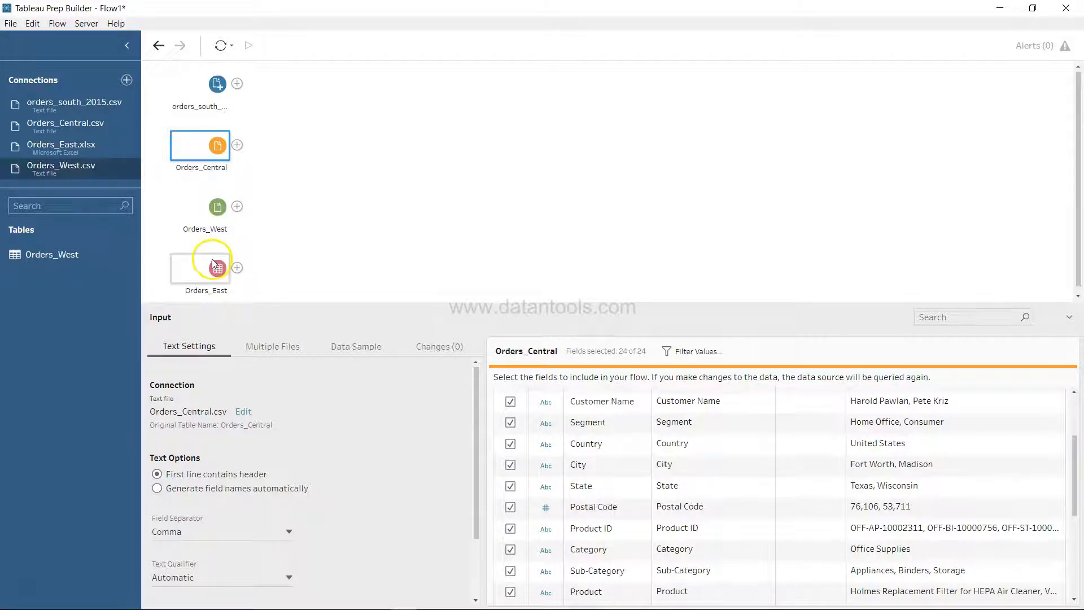
# Compare the Region field of the orders_south_2015 input with the full field list of Orders_Central.
pyautogui.click(218, 105)
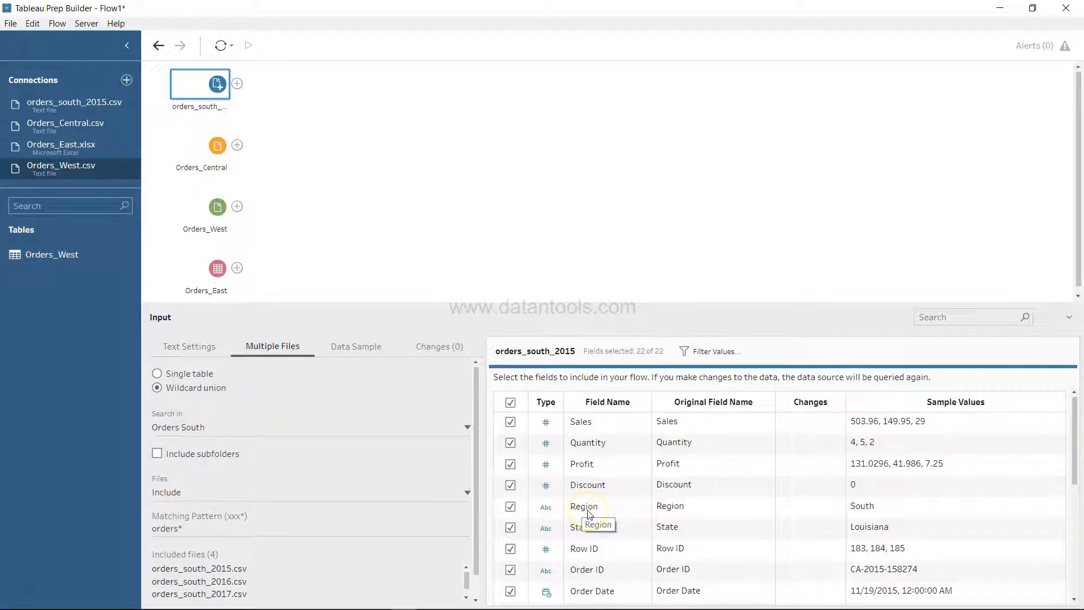
pyautogui.click(217, 151)
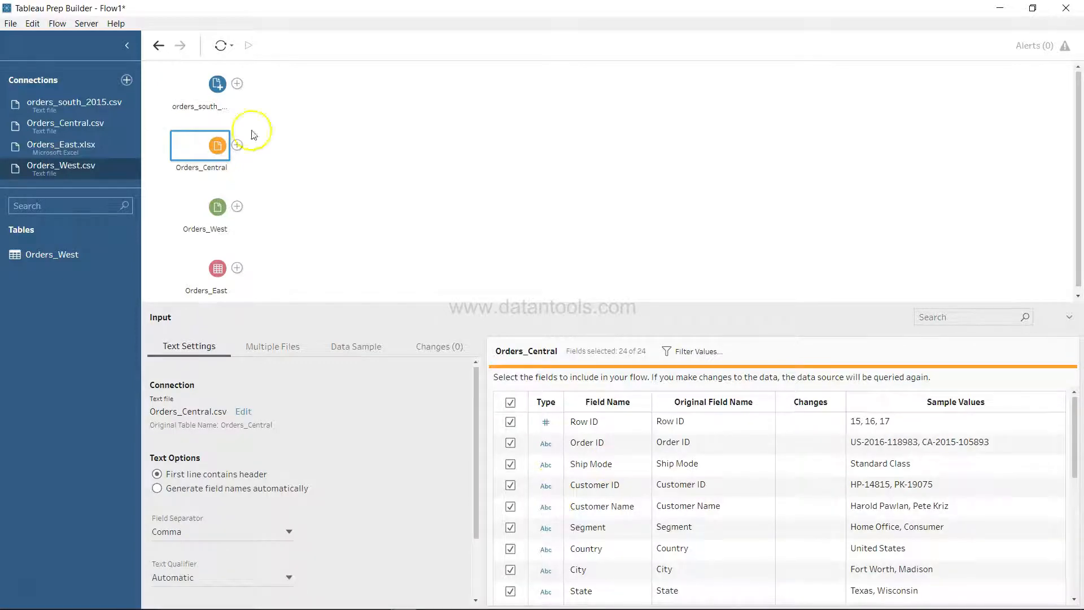
pyautogui.scroll(-3, 617, 515)
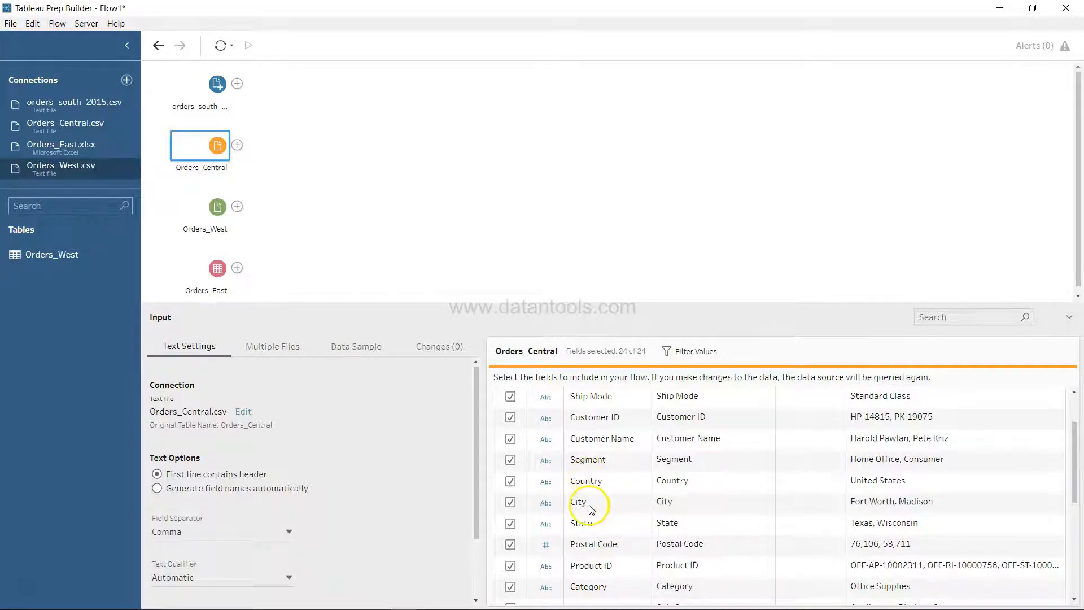
pyautogui.scroll(-10, 593, 524)
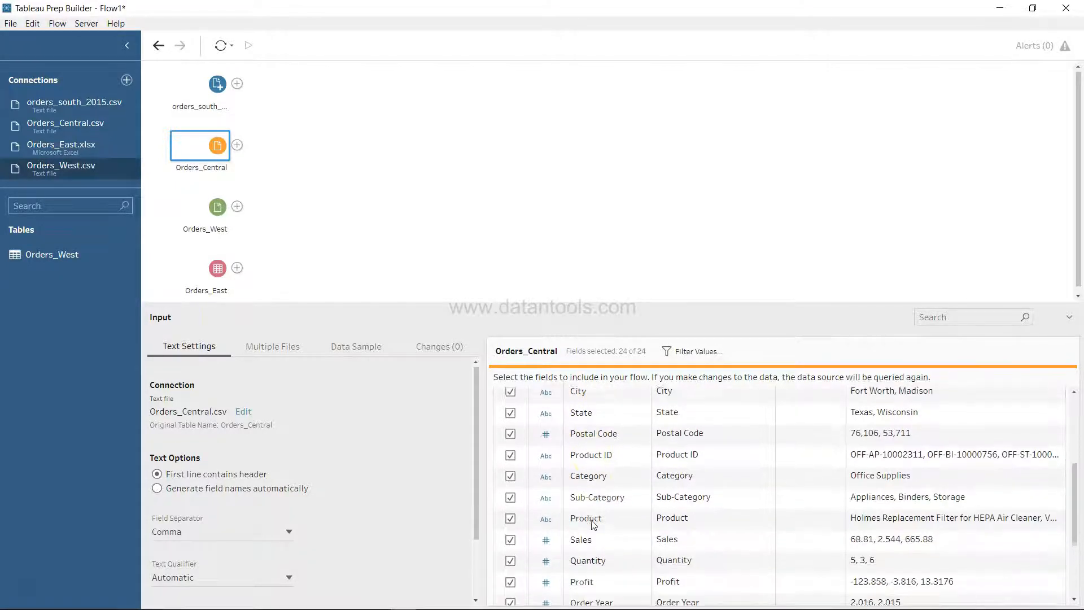
pyautogui.scroll(-2, 593, 525)
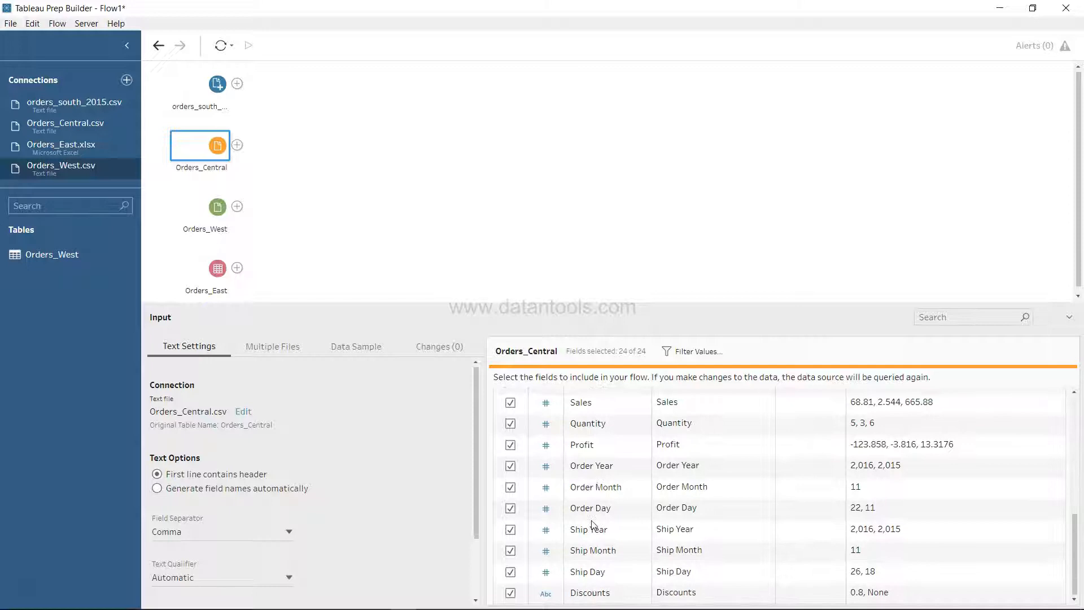
pyautogui.scroll(15, 592, 525)
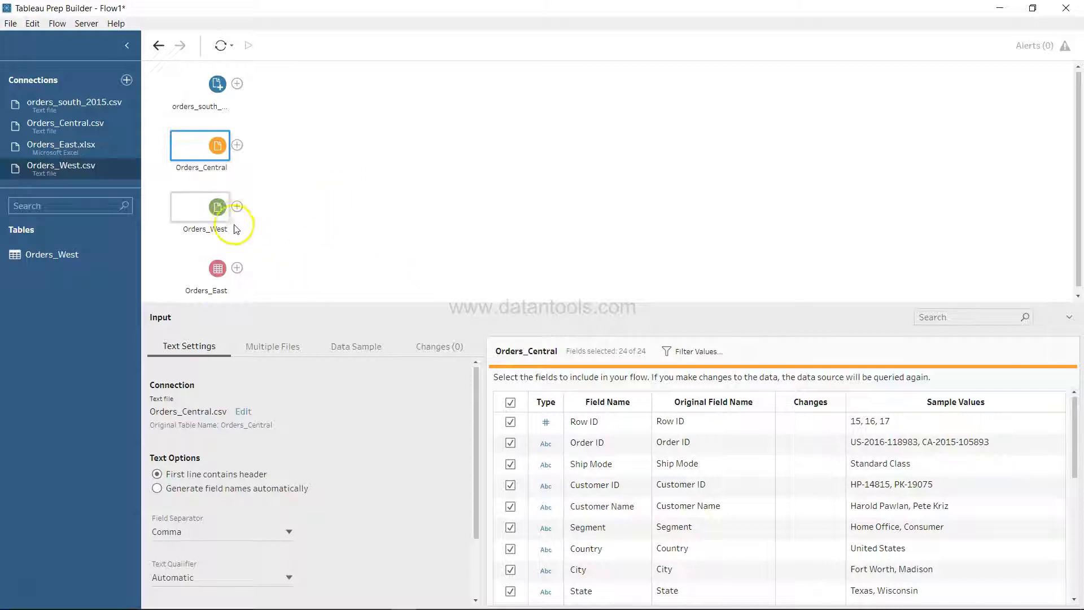
# Examine all fields of the Orders_West input, including the Right_ fields and the sample value of State.
pyautogui.click(221, 214)
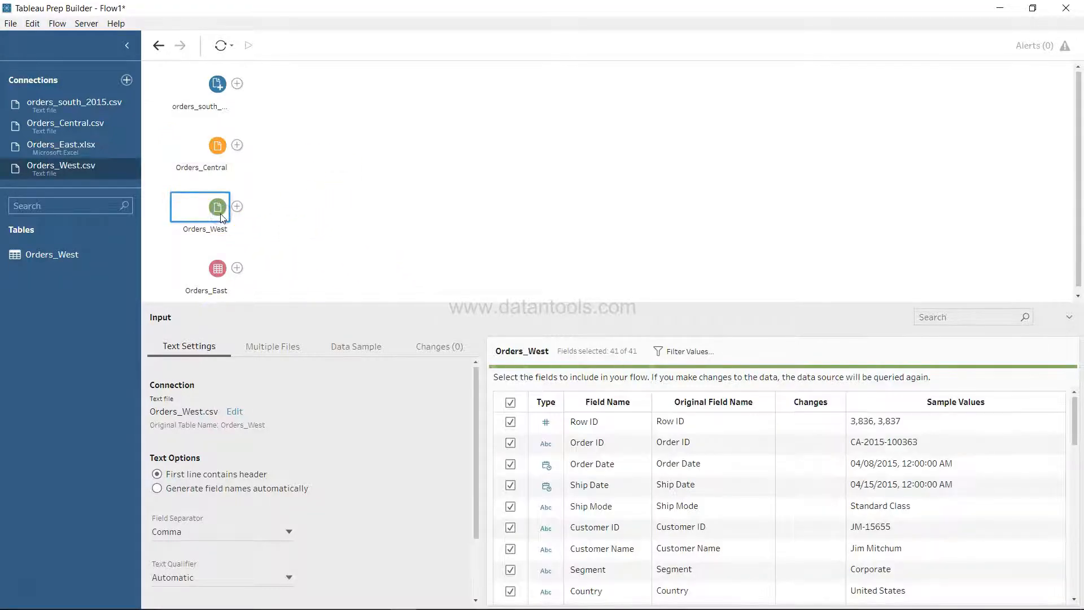
pyautogui.scroll(-5, 633, 457)
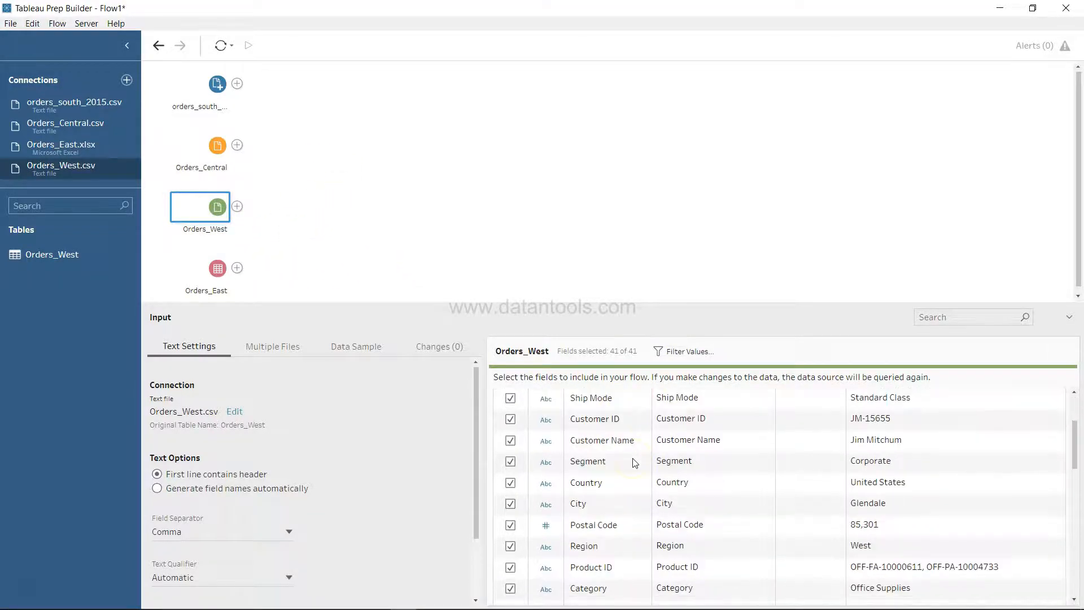
pyautogui.scroll(3, 598, 475)
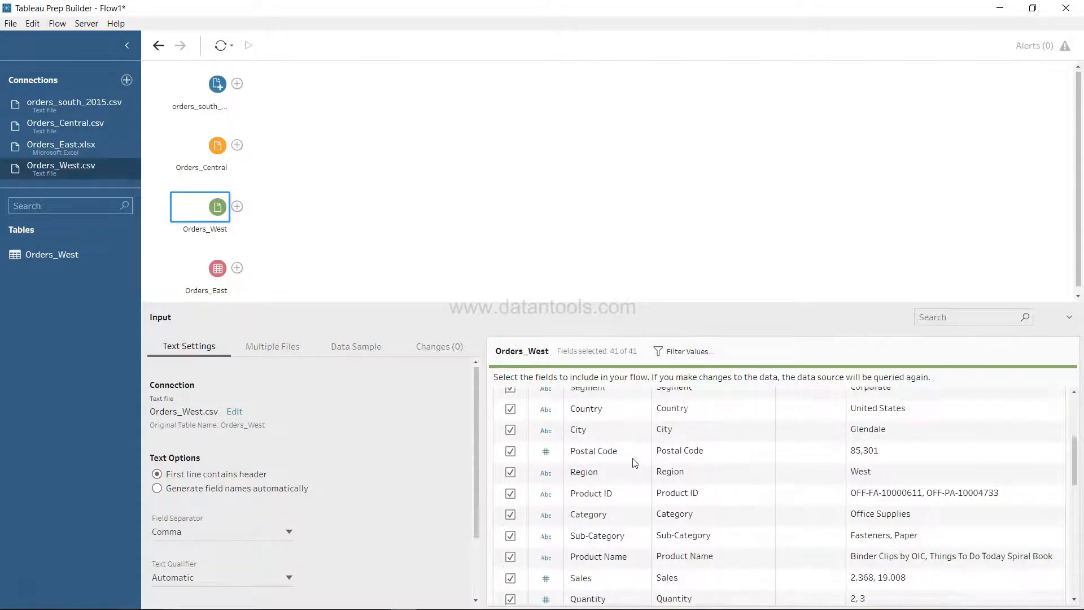
pyautogui.scroll(3, 613, 494)
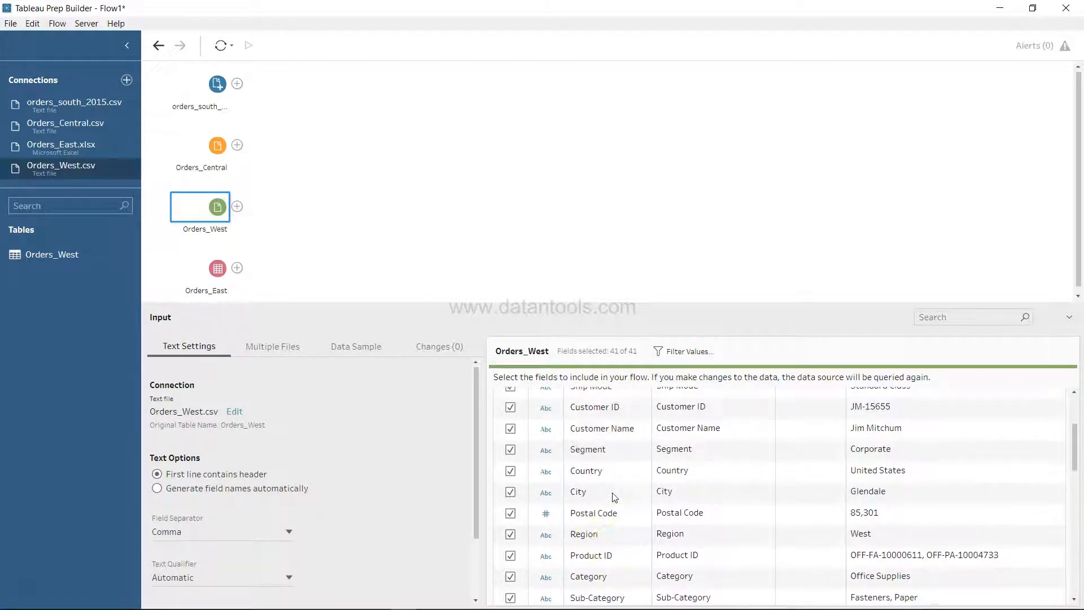
pyautogui.scroll(3, 612, 492)
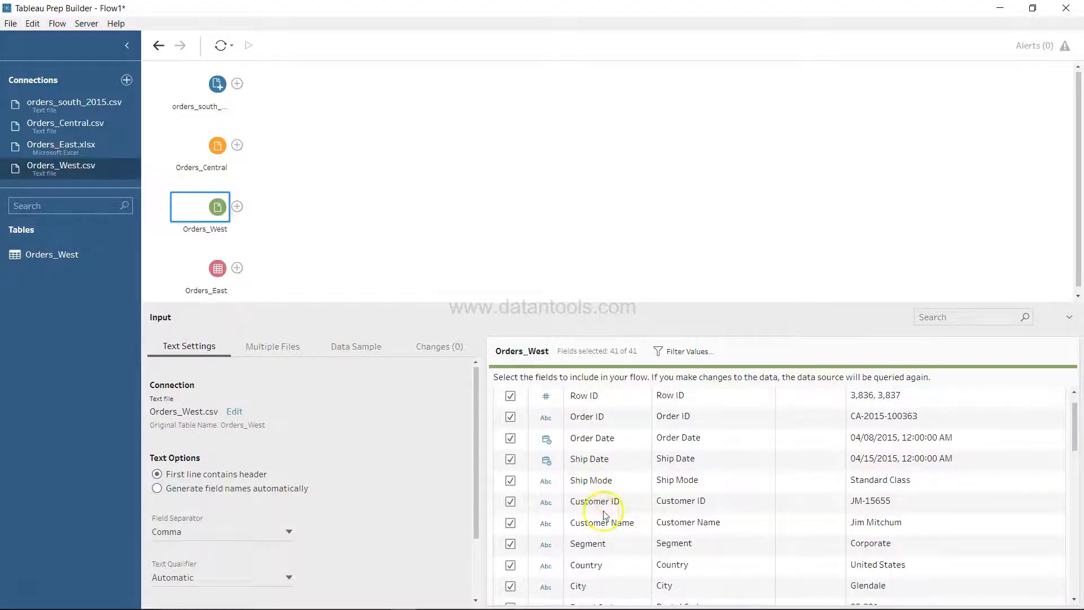
pyautogui.scroll(1, 602, 517)
pyautogui.scroll(-10, 602, 518)
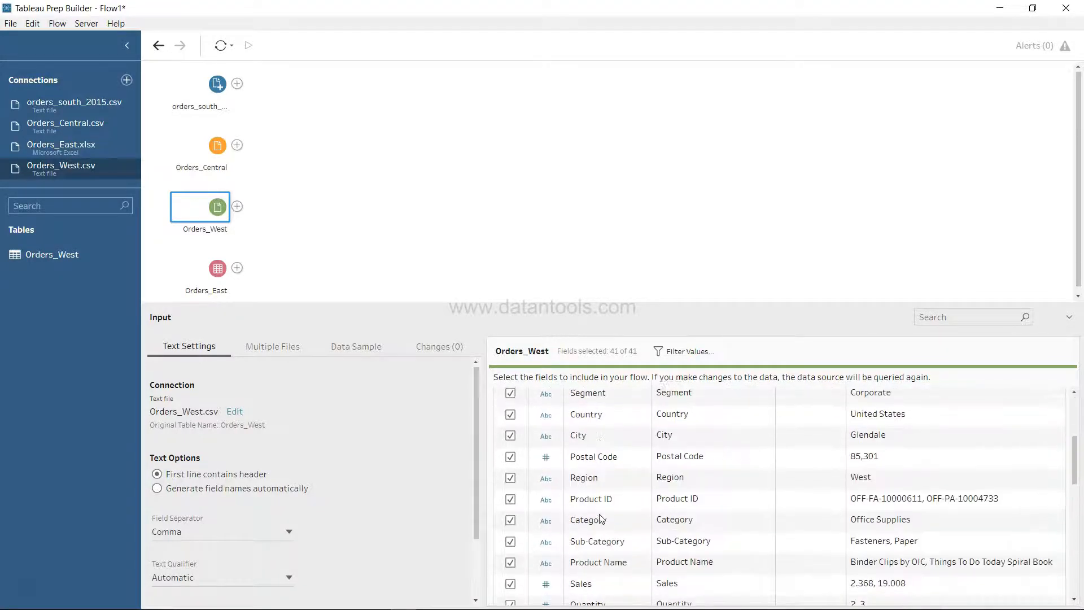
pyautogui.scroll(-5, 601, 519)
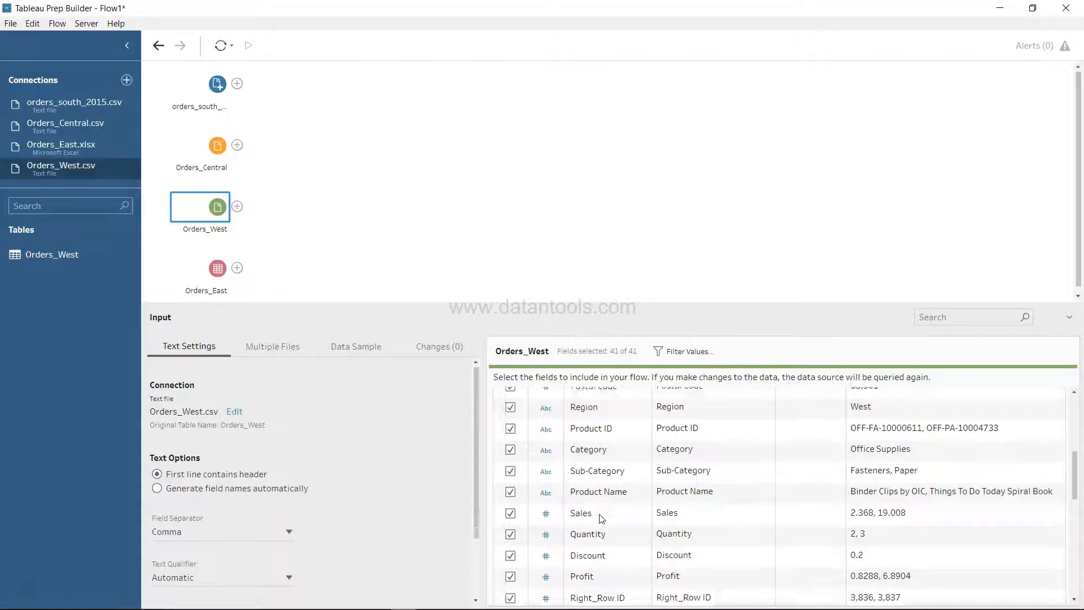
pyautogui.scroll(-3, 601, 518)
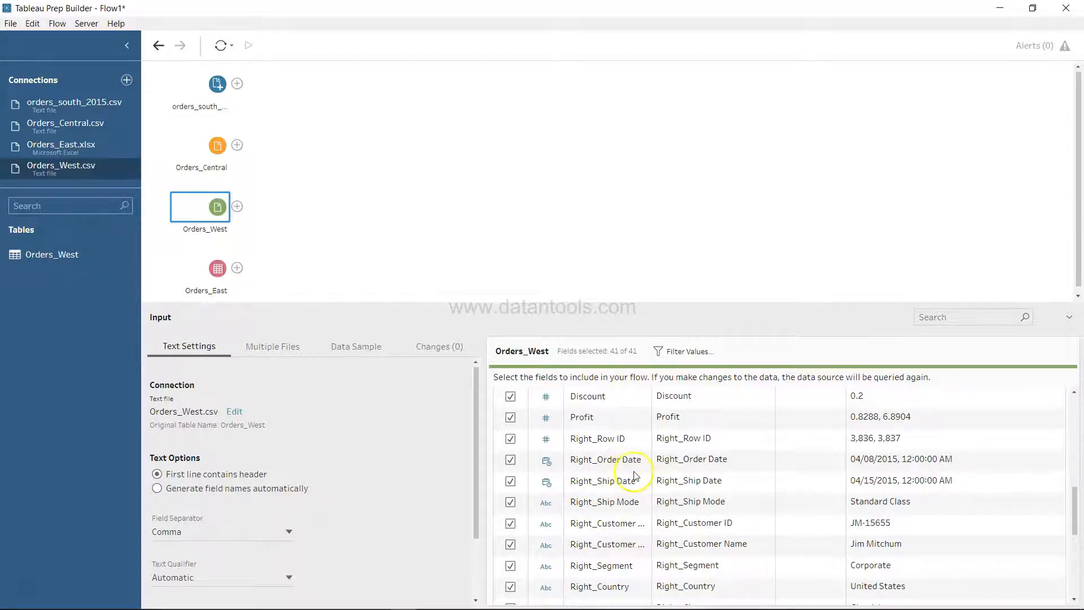
pyautogui.scroll(-8, 636, 476)
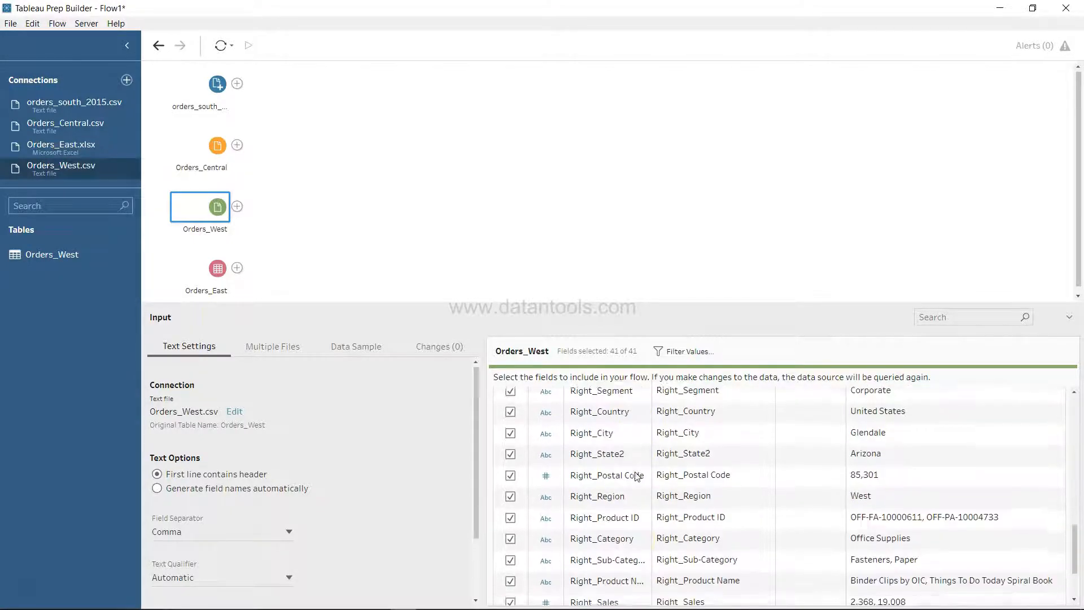
pyautogui.scroll(-1, 627, 508)
pyautogui.scroll(-3, 626, 523)
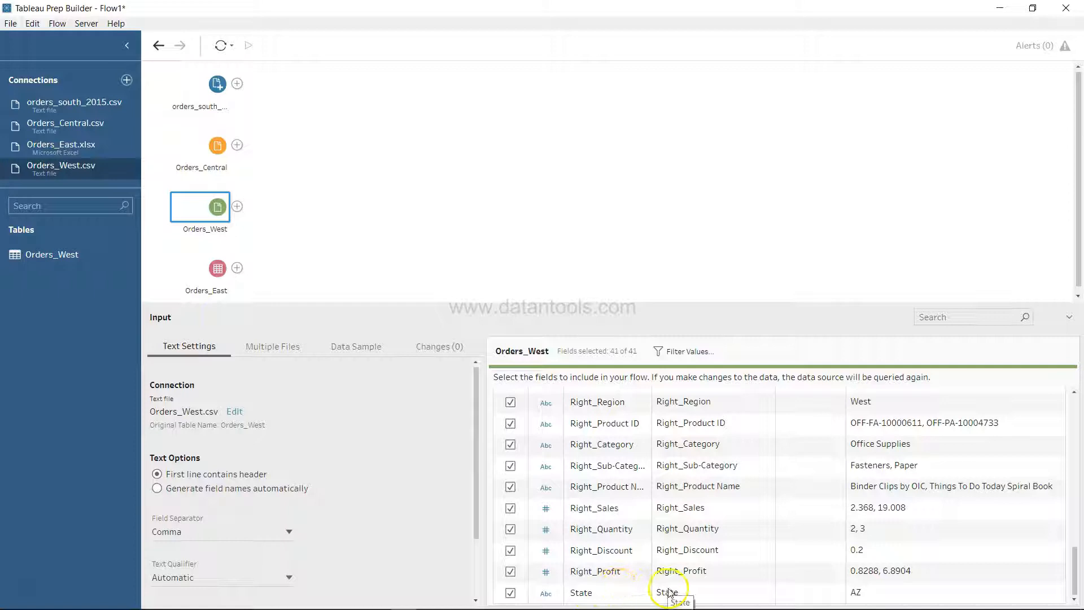
pyautogui.click(857, 597)
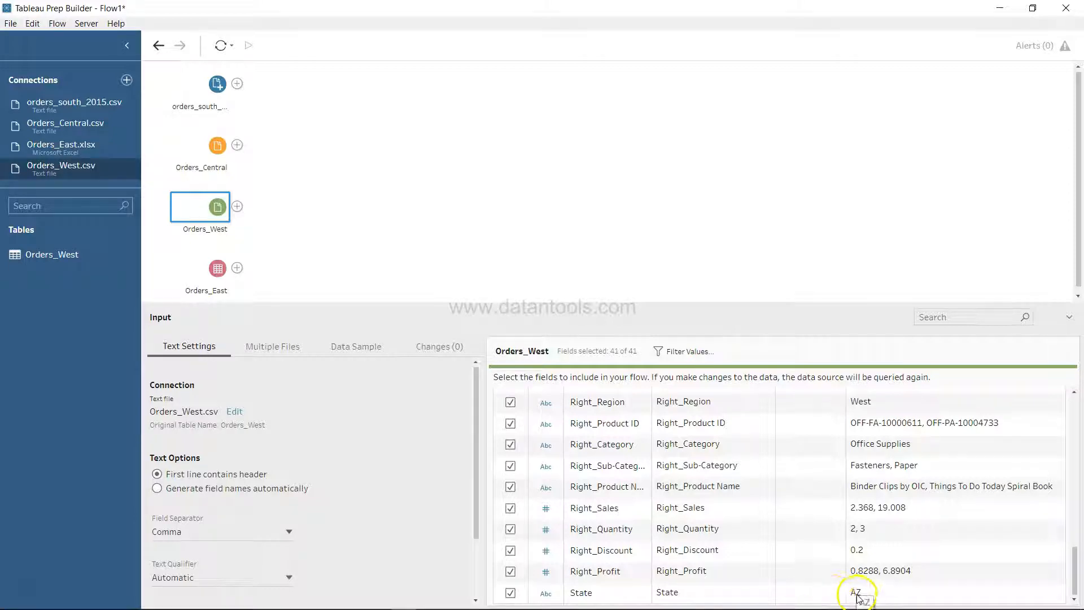
pyautogui.click(858, 598)
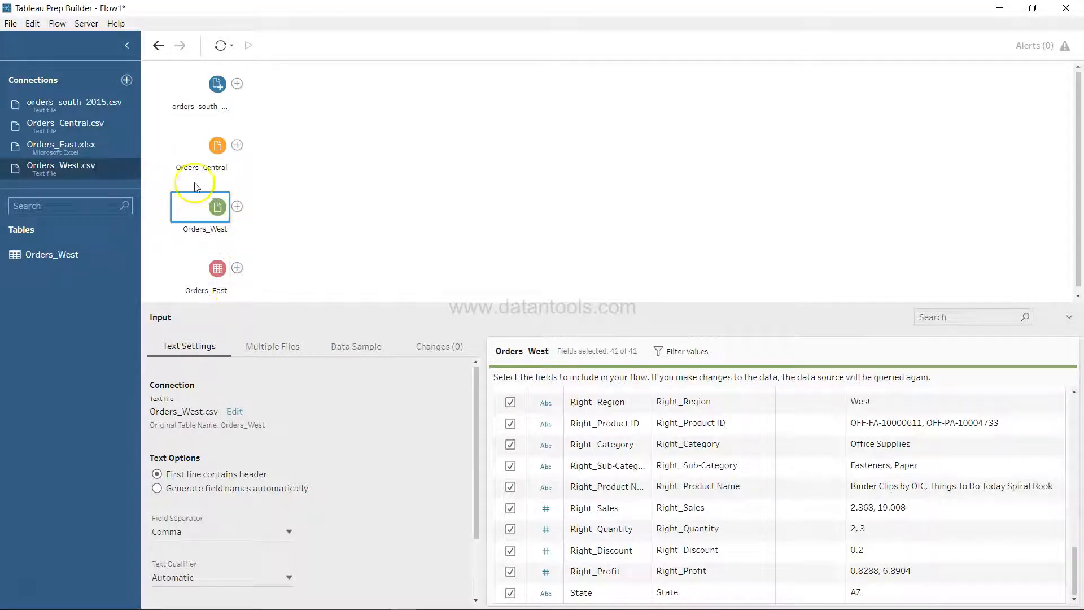
# Compare the State sample values of the Orders_Central input with those of Orders_West.
pyautogui.click(220, 159)
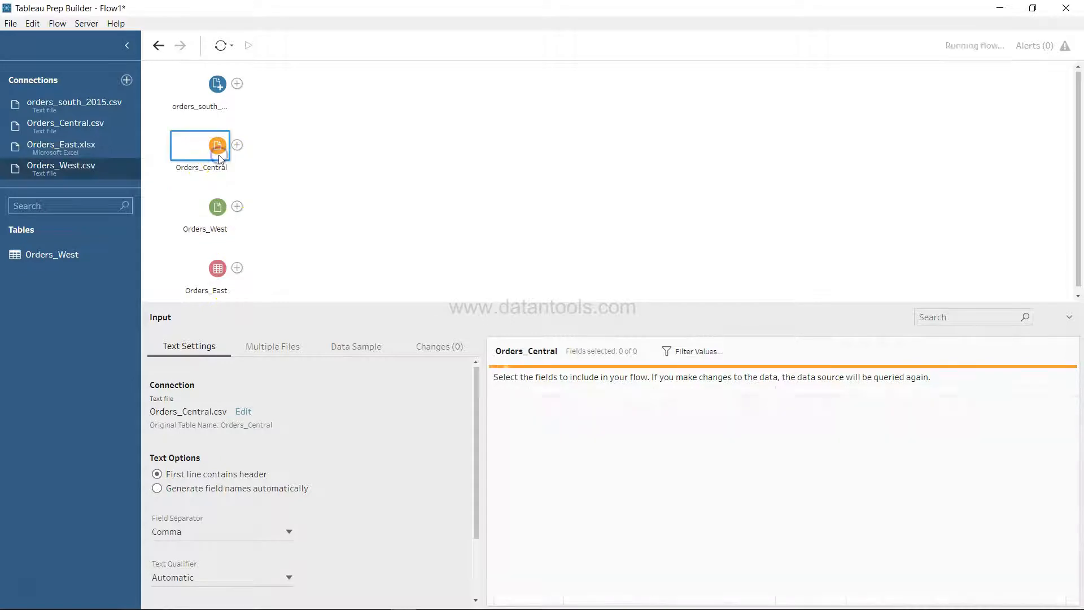
pyautogui.scroll(-1, 653, 481)
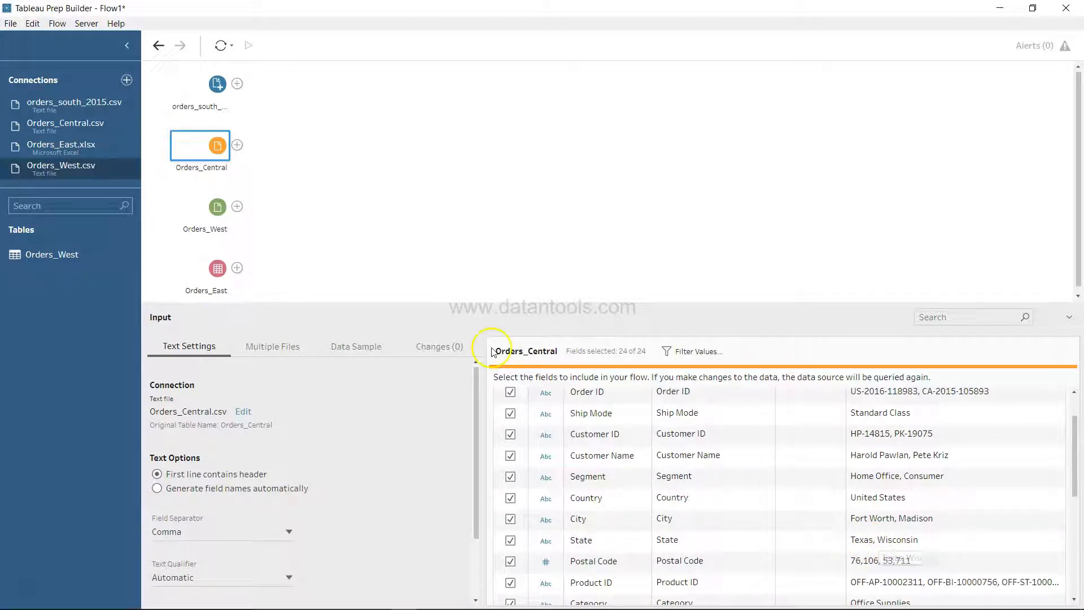
pyautogui.click(212, 219)
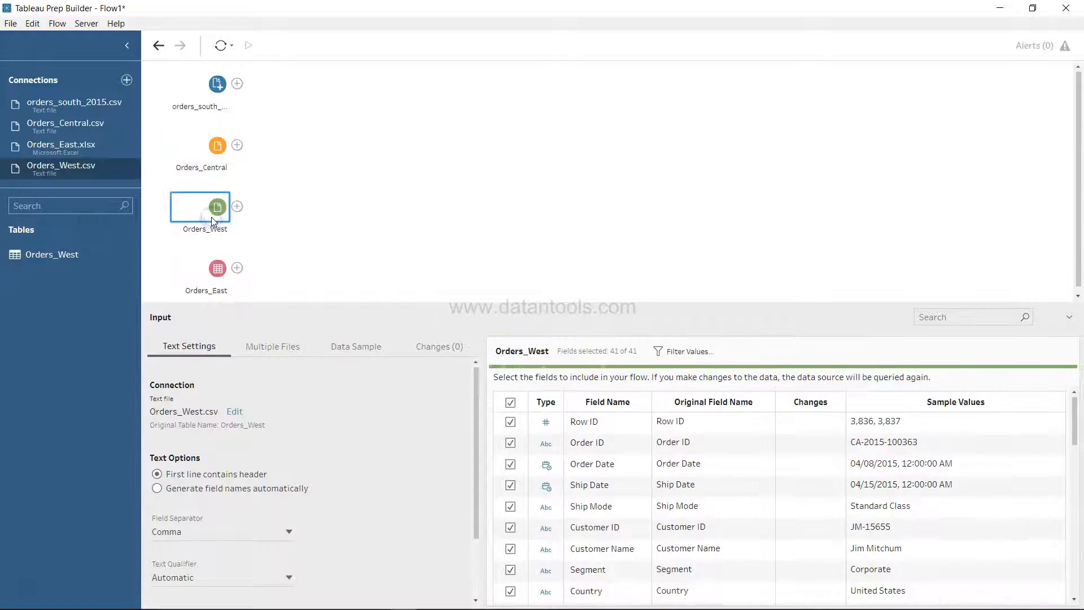
pyautogui.scroll(-10, 678, 527)
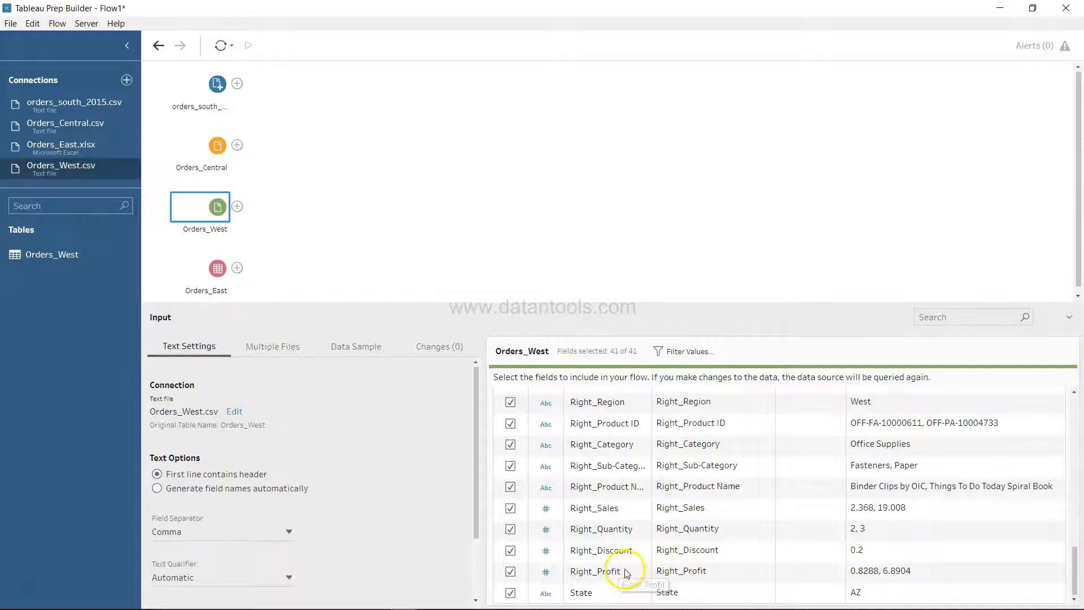
# Exclude Right_Row ID, Right_Order Date, Right_Ship Date and Right_Ship Mode from the Orders_West input.
pyautogui.scroll(5, 607, 554)
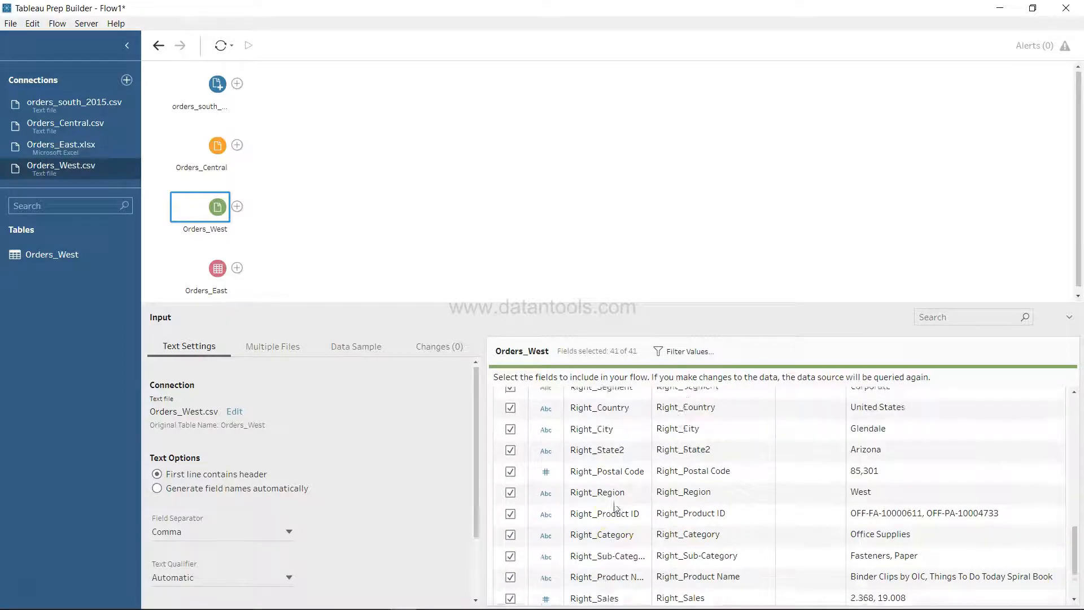
pyautogui.scroll(2, 615, 504)
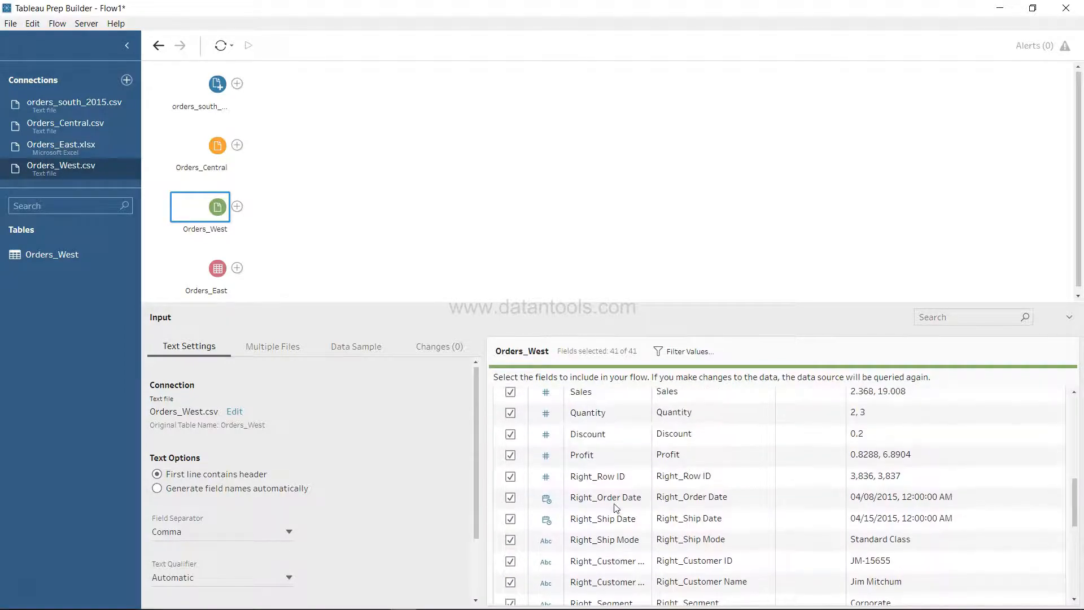
pyautogui.scroll(3, 601, 479)
pyautogui.scroll(1, 603, 476)
pyautogui.scroll(-2, 625, 504)
pyautogui.scroll(-3, 632, 511)
pyautogui.click(511, 478)
pyautogui.click(511, 499)
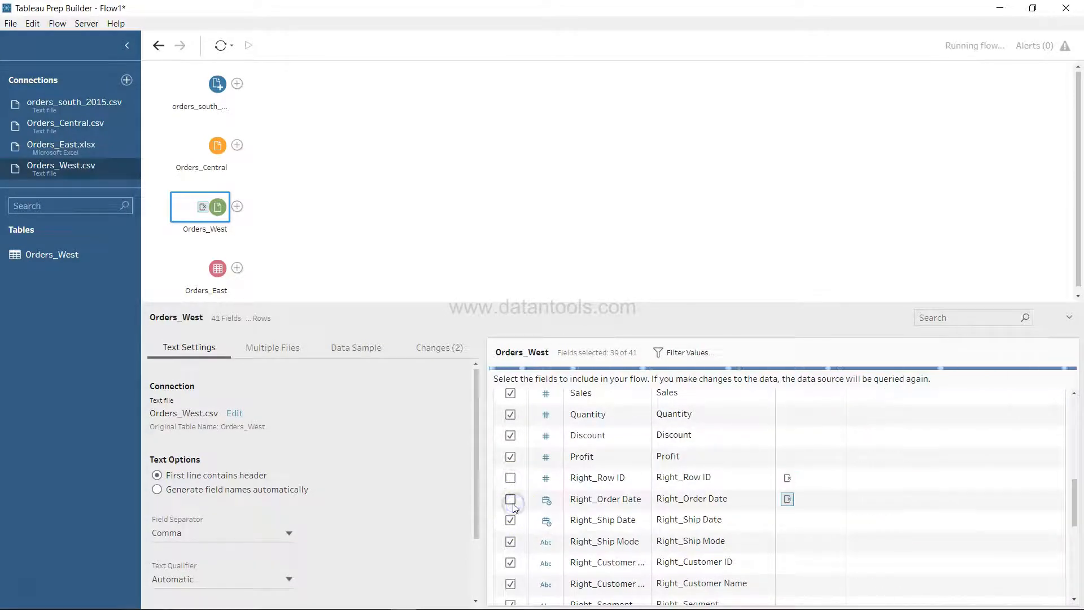
pyautogui.click(511, 520)
pyautogui.click(510, 542)
# Exclude the Orders_West fields Right_Customer ID, Right_Customer Name, Right_Segment, Right_Country, Right_City, Right_State2 and Right_Postal Code.
pyautogui.scroll(-3, 511, 508)
pyautogui.click(509, 450)
pyautogui.click(511, 474)
pyautogui.click(510, 494)
pyautogui.click(510, 515)
pyautogui.click(510, 537)
pyautogui.click(511, 558)
pyautogui.click(510, 579)
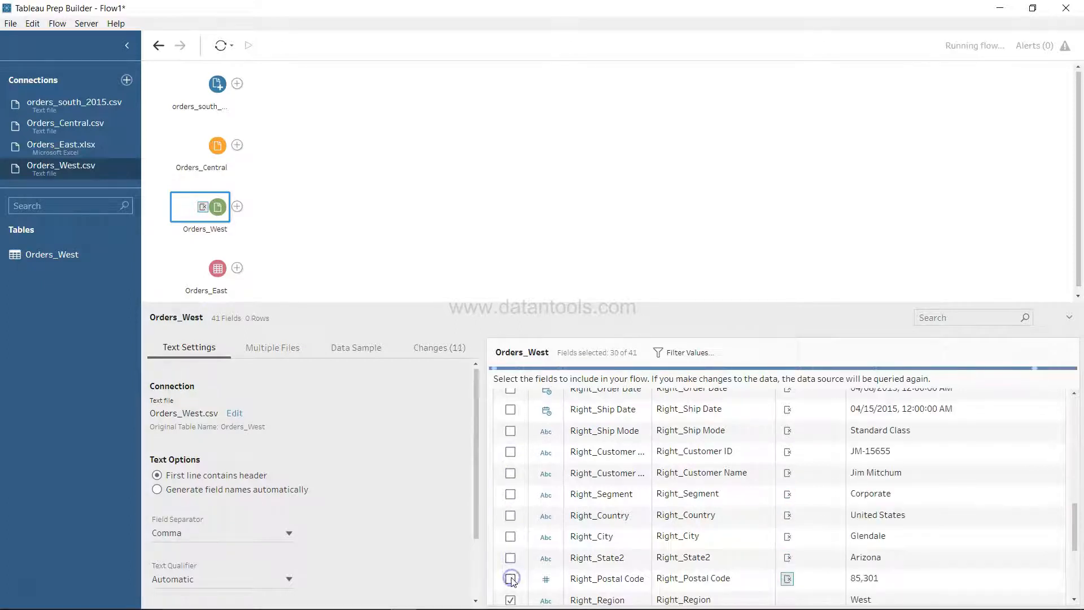
# Exclude the remaining Right_ fields of Orders_West, from Right_Region through Right_Profit, keeping State included.
pyautogui.scroll(-3, 511, 581)
pyautogui.scroll(-1, 512, 582)
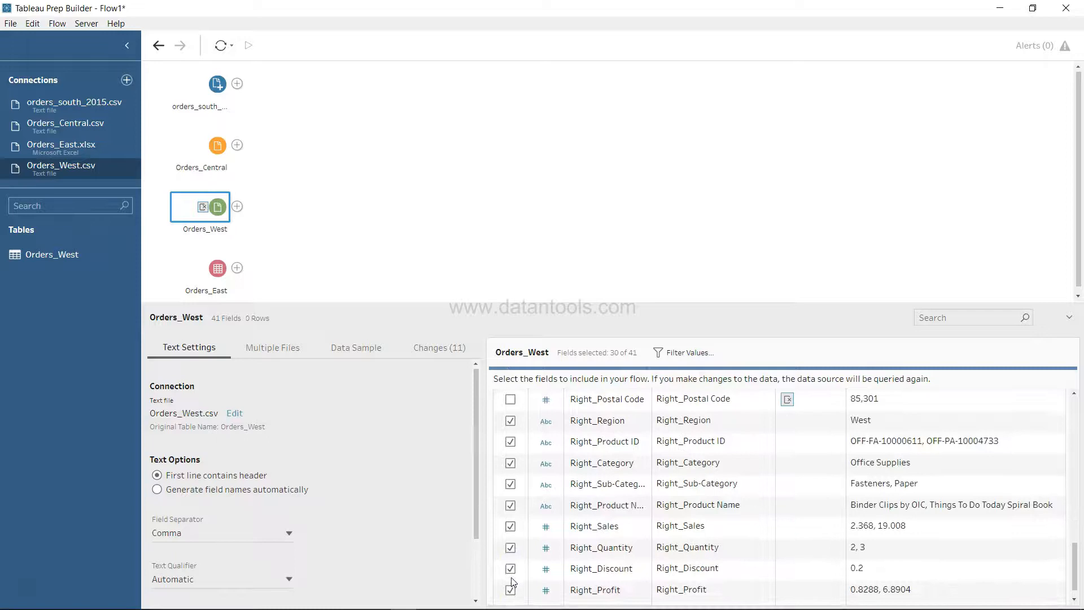
pyautogui.click(509, 421)
pyautogui.click(514, 444)
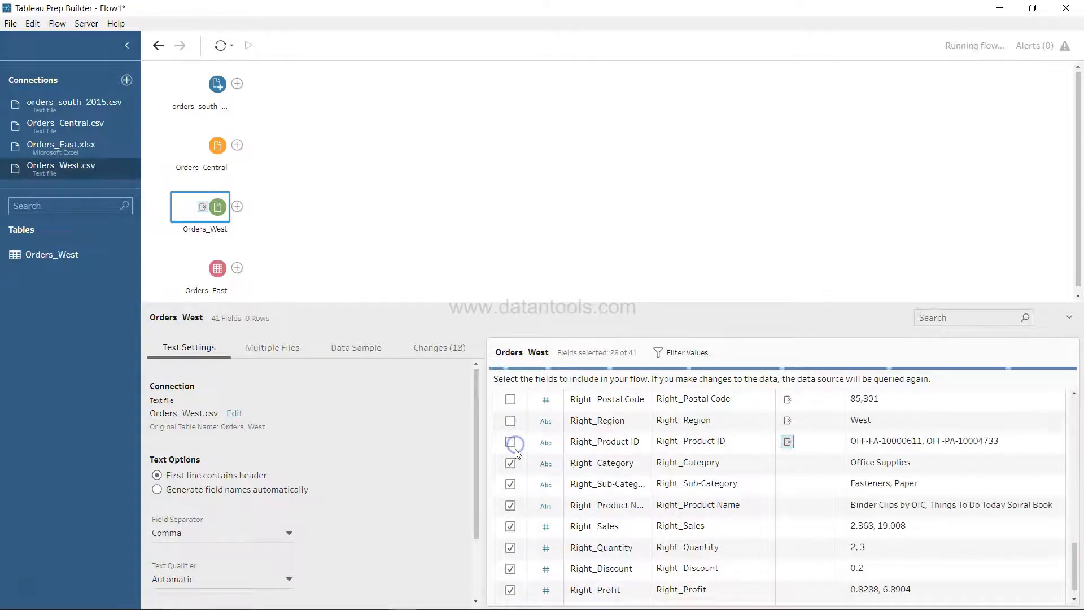
pyautogui.click(510, 464)
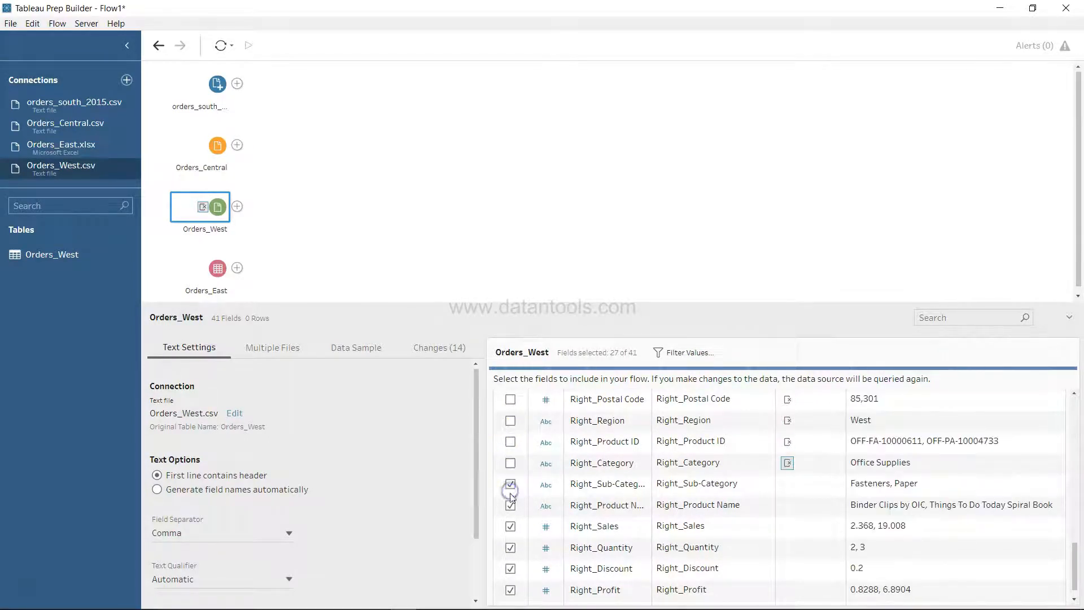
pyautogui.click(510, 503)
pyautogui.click(510, 485)
pyautogui.click(510, 527)
pyautogui.click(512, 548)
pyautogui.click(510, 568)
pyautogui.click(510, 589)
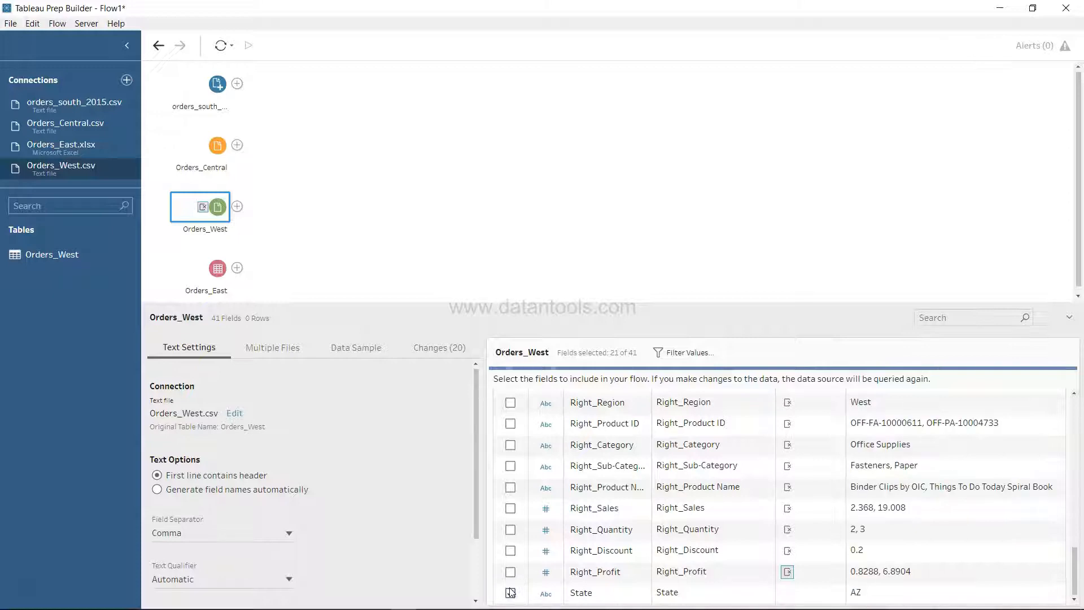
# Review the Orders_West field list and the Remove Field change markers on the excluded Right_ fields.
pyautogui.scroll(3, 584, 525)
pyautogui.scroll(-2, 584, 528)
pyautogui.scroll(-1, 584, 528)
pyautogui.scroll(5, 584, 528)
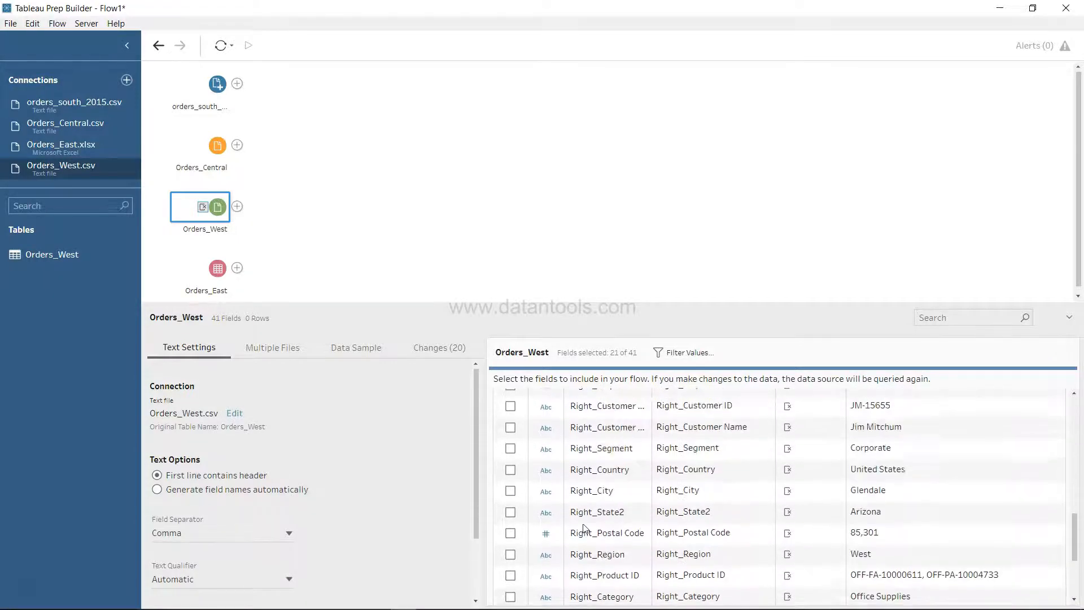
pyautogui.scroll(3, 584, 528)
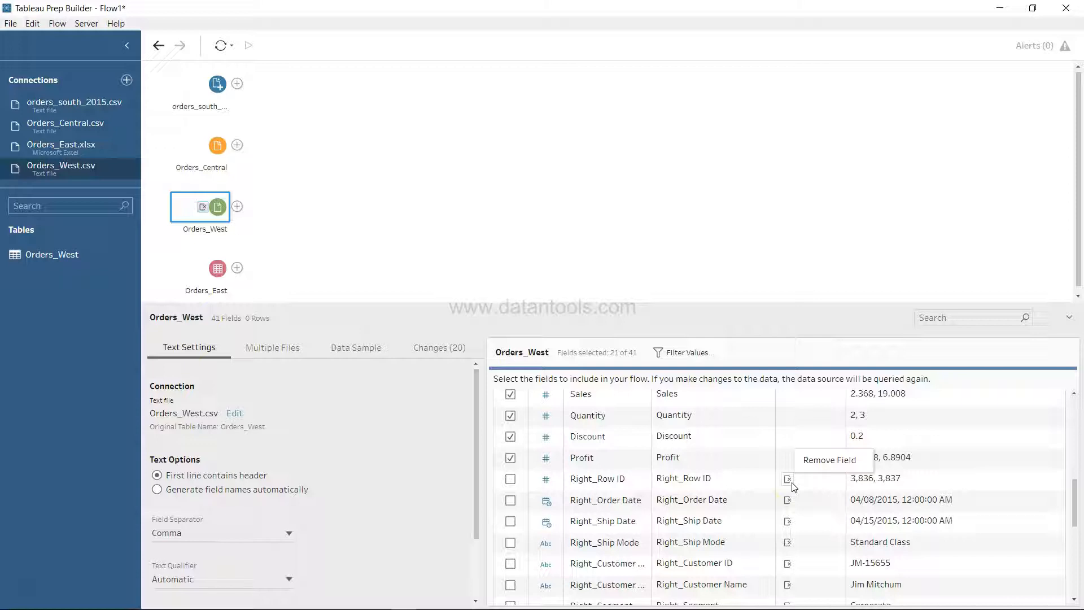
pyautogui.scroll(5, 794, 486)
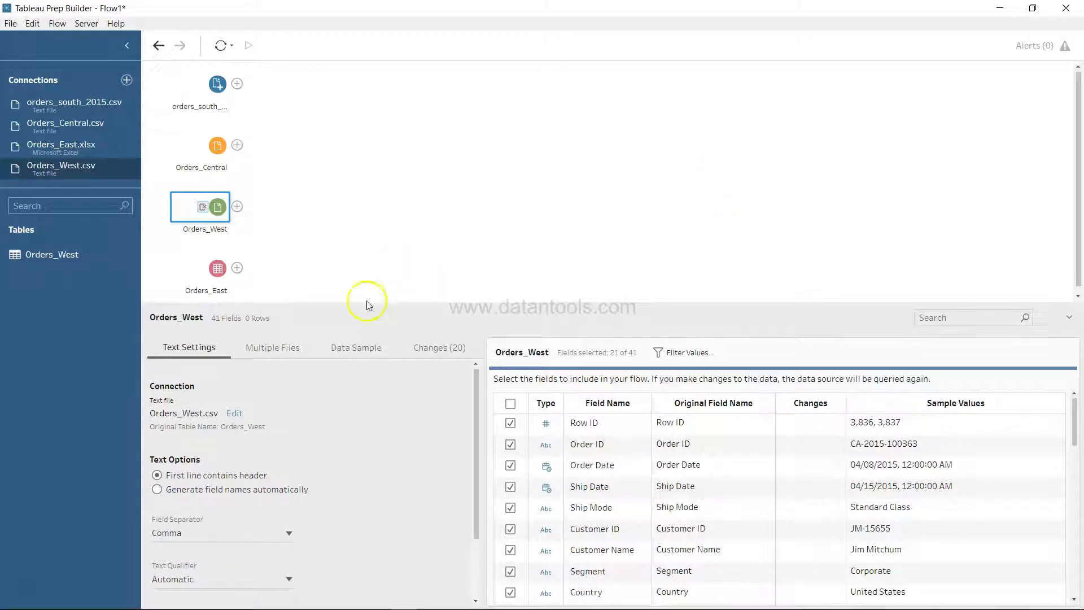
# Examine the full field list of the Orders_East input, including field types and sample values.
pyautogui.click(222, 281)
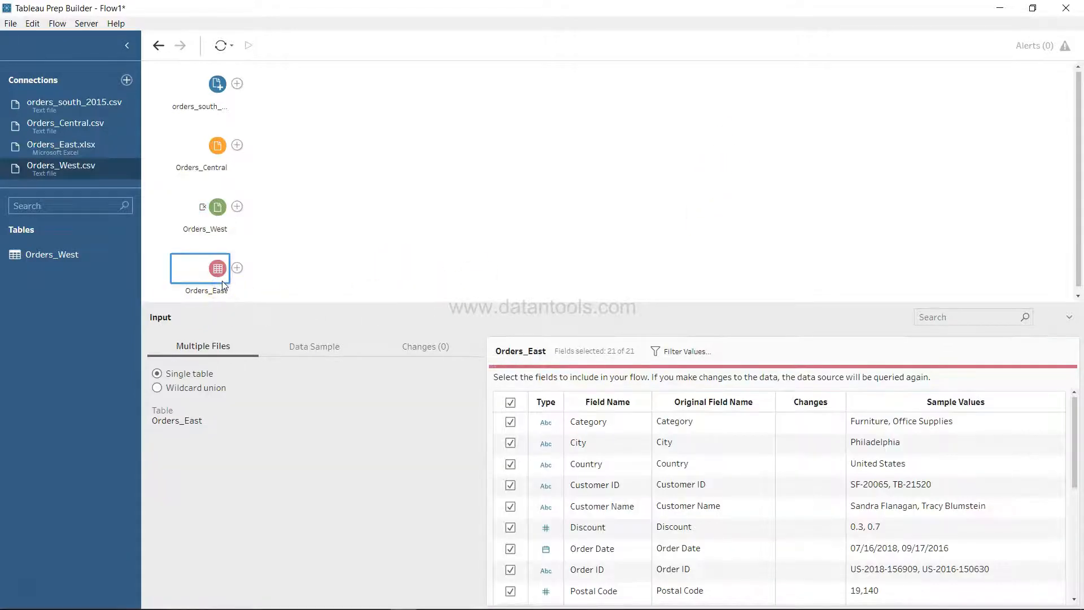
pyautogui.click(201, 257)
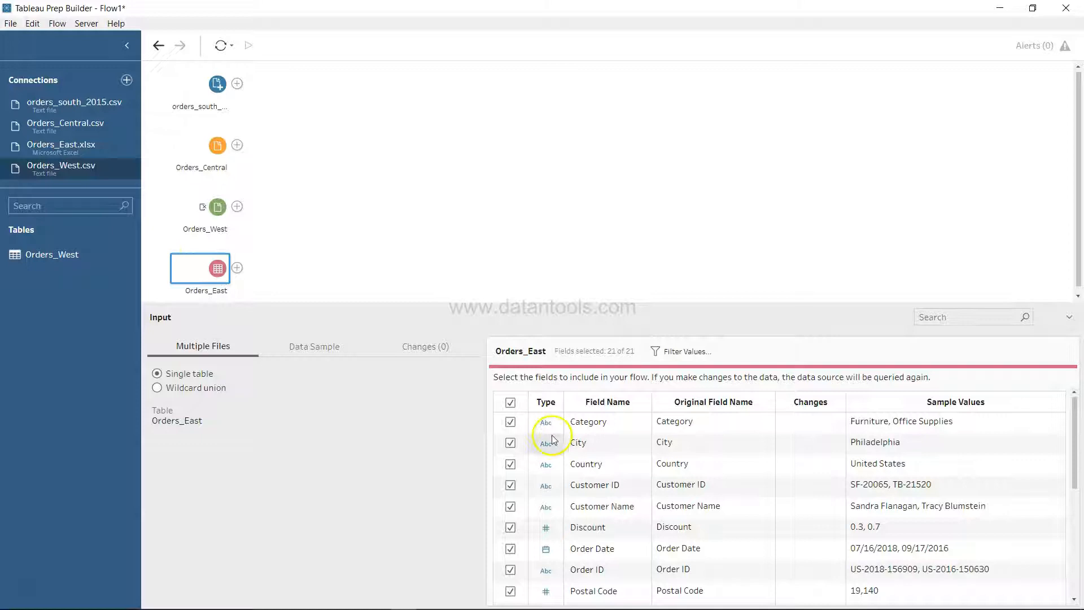
pyautogui.scroll(-1, 655, 495)
pyautogui.scroll(-1, 655, 495)
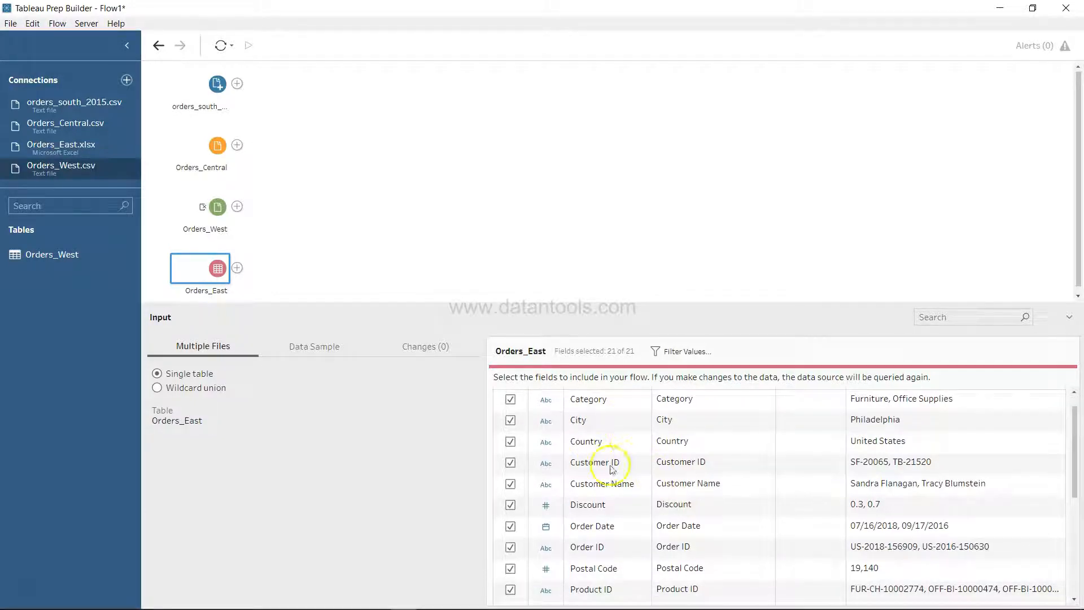
pyautogui.scroll(-5, 626, 530)
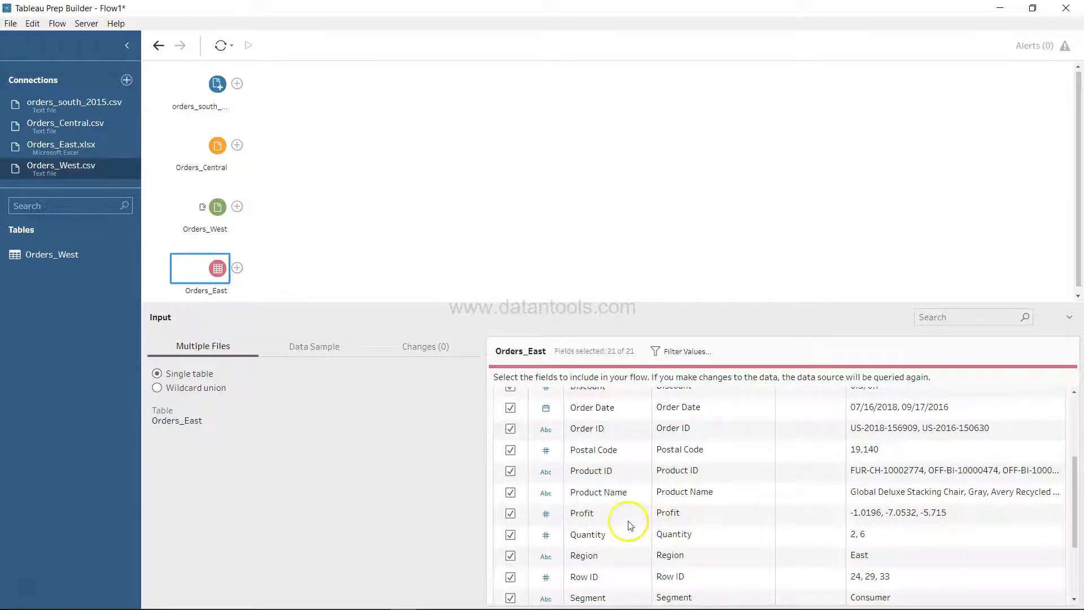
pyautogui.scroll(-5, 622, 527)
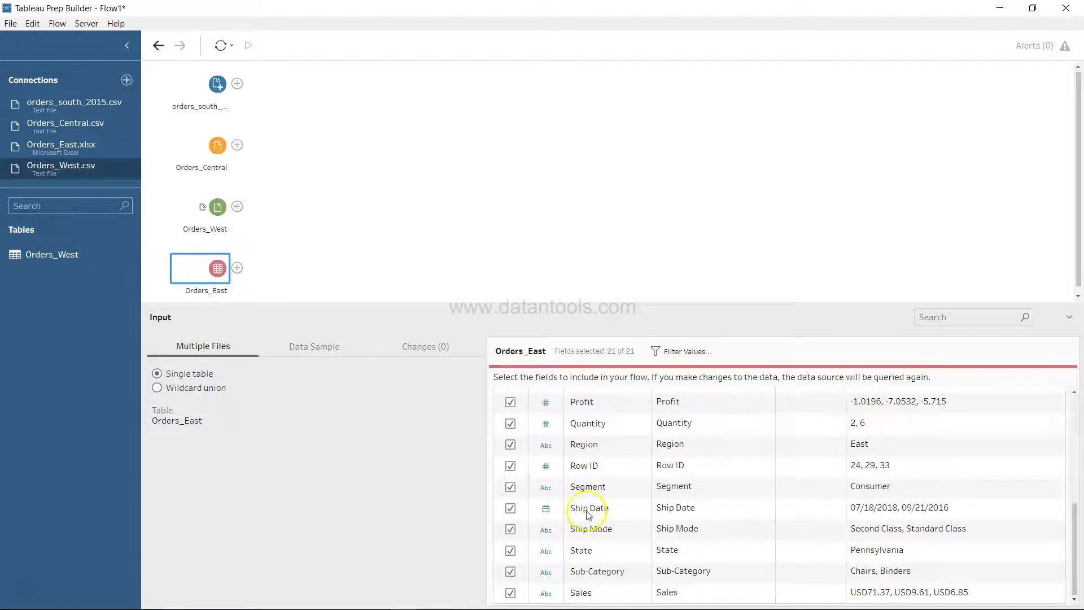
pyautogui.scroll(2, 591, 521)
pyautogui.scroll(2, 589, 520)
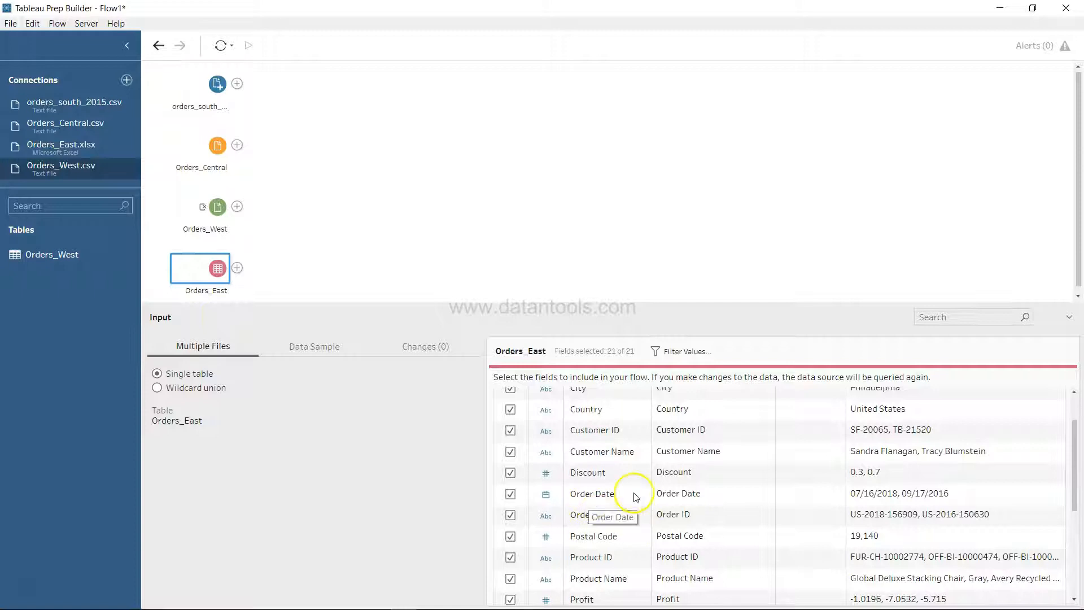
pyautogui.scroll(-5, 636, 497)
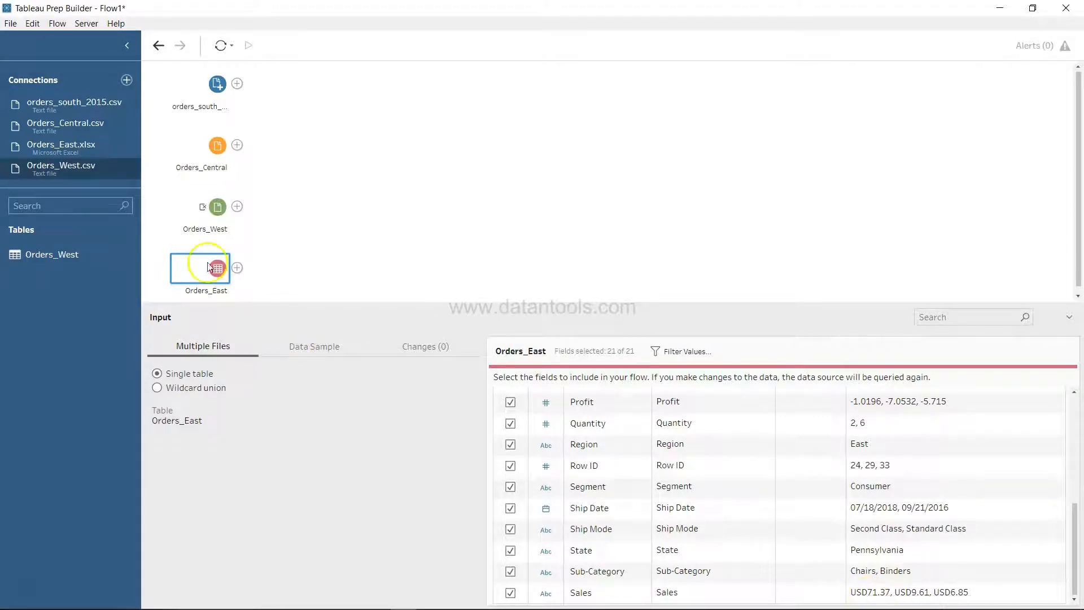
# Compare the sample values of the Sales field across the Orders_West, Orders_Central, orders_south_2015 and Orders_East inputs.
pyautogui.click(206, 210)
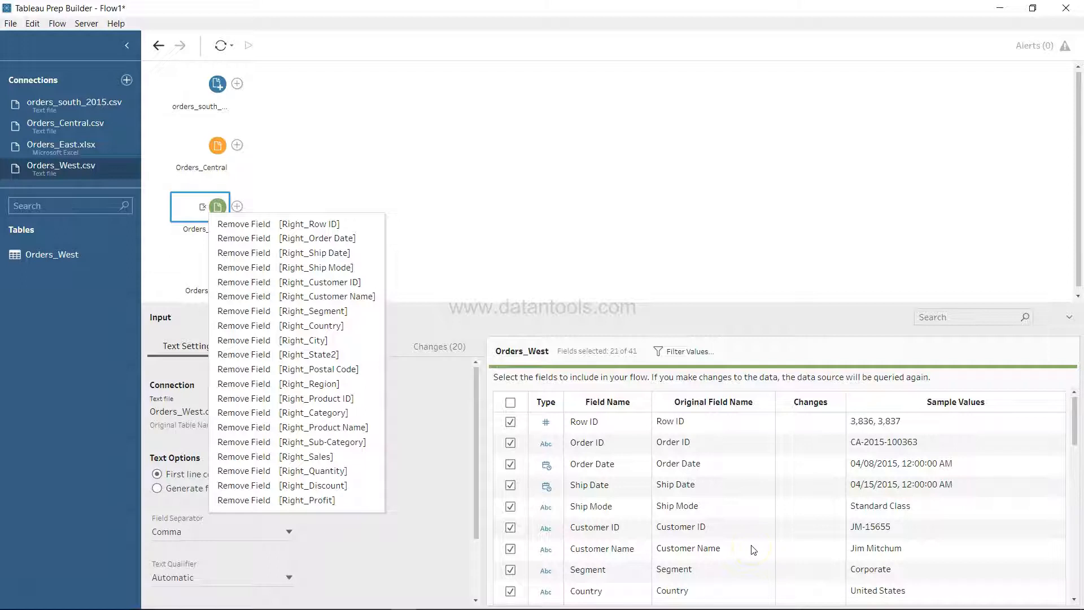
pyautogui.scroll(-3, 754, 549)
pyautogui.scroll(-2, 754, 550)
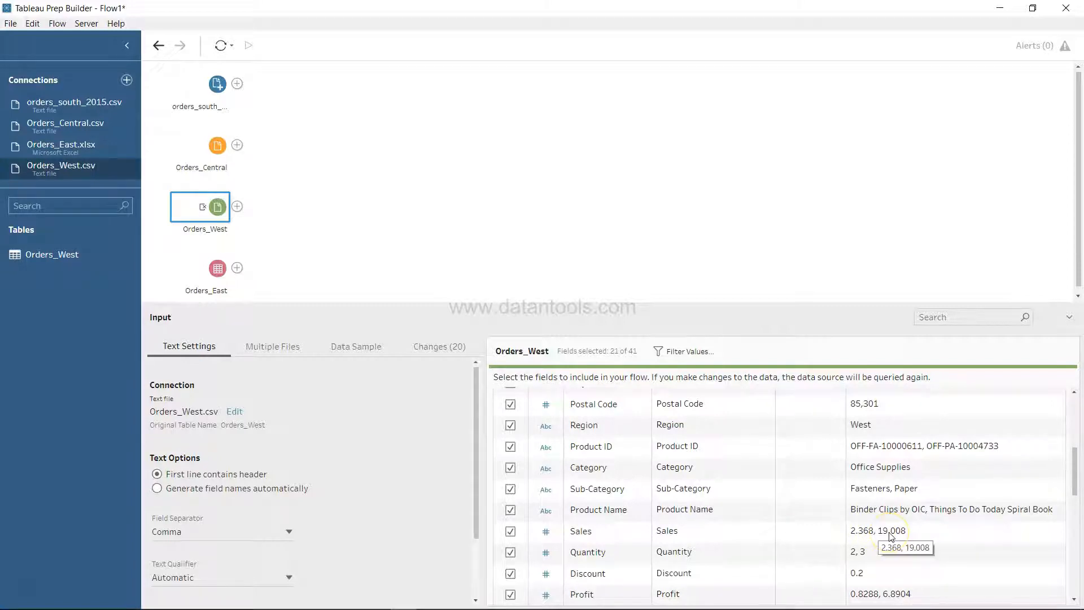
pyautogui.click(218, 148)
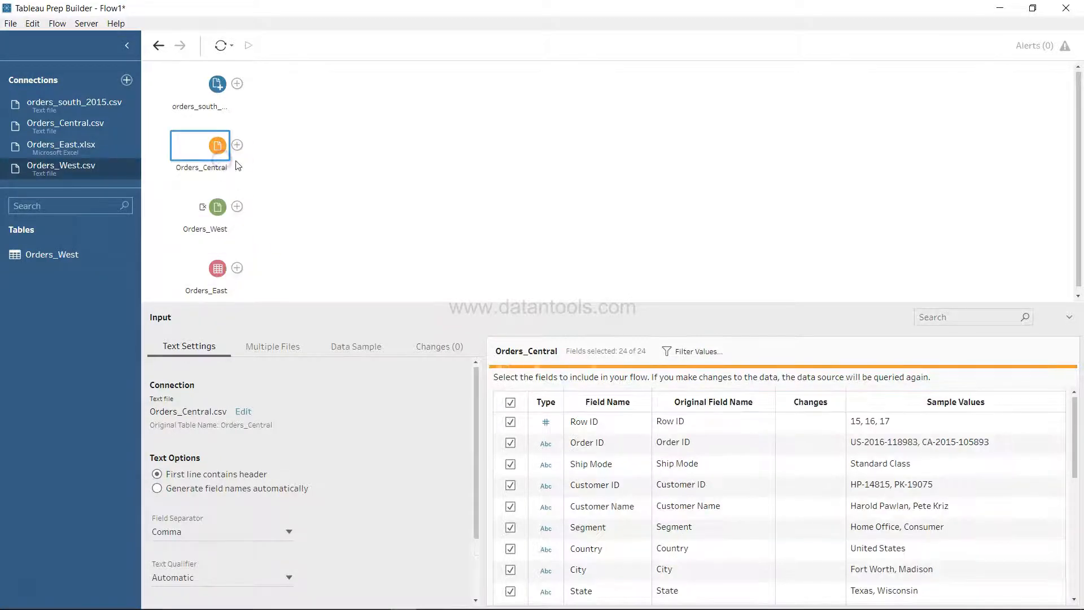
pyautogui.scroll(-3, 638, 565)
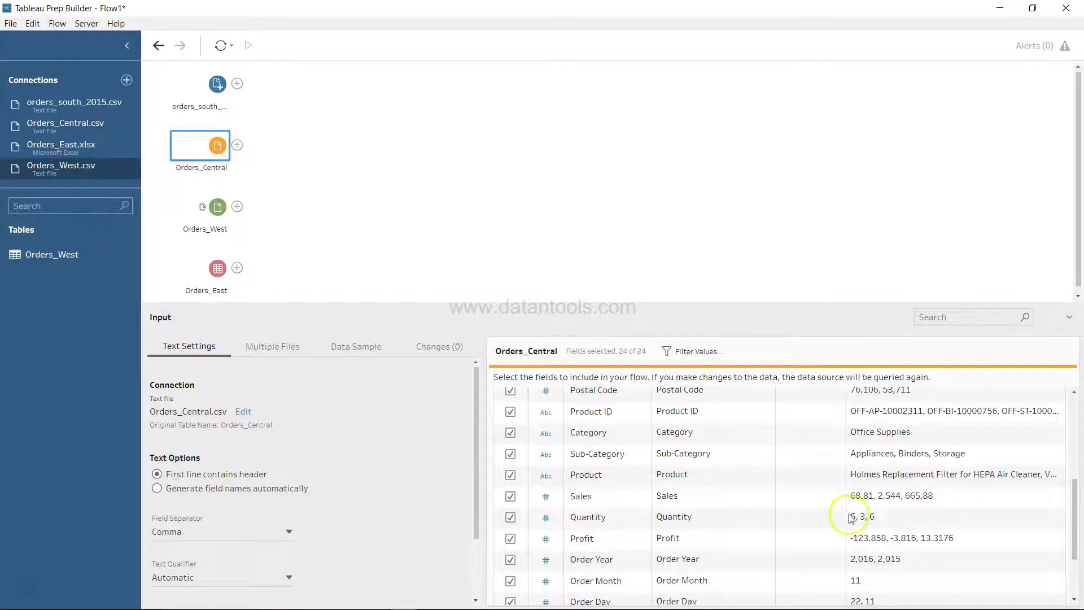
pyautogui.click(182, 87)
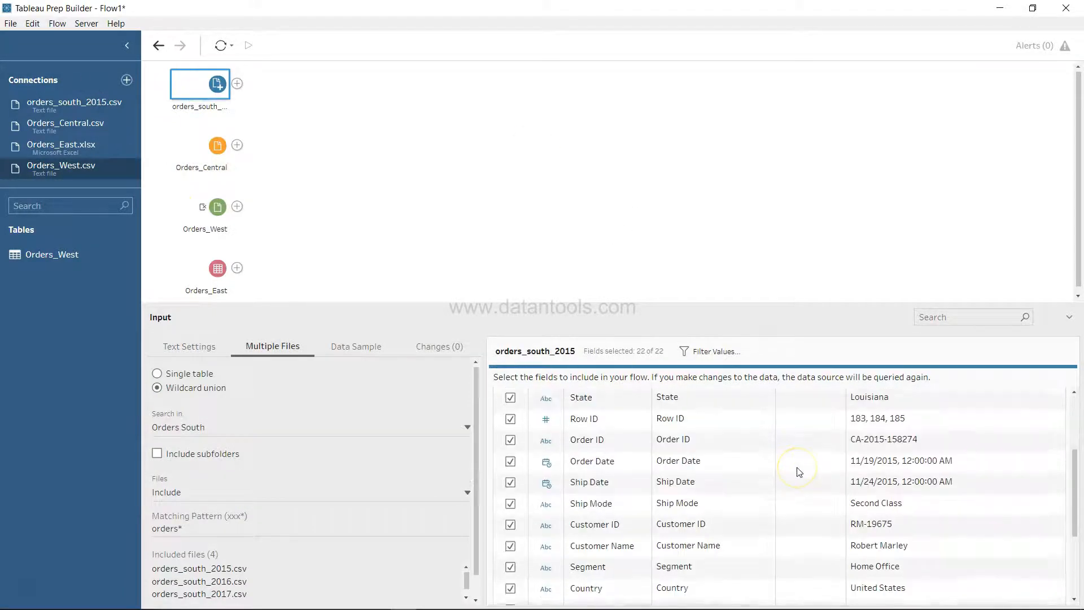
pyautogui.scroll(-3, 799, 472)
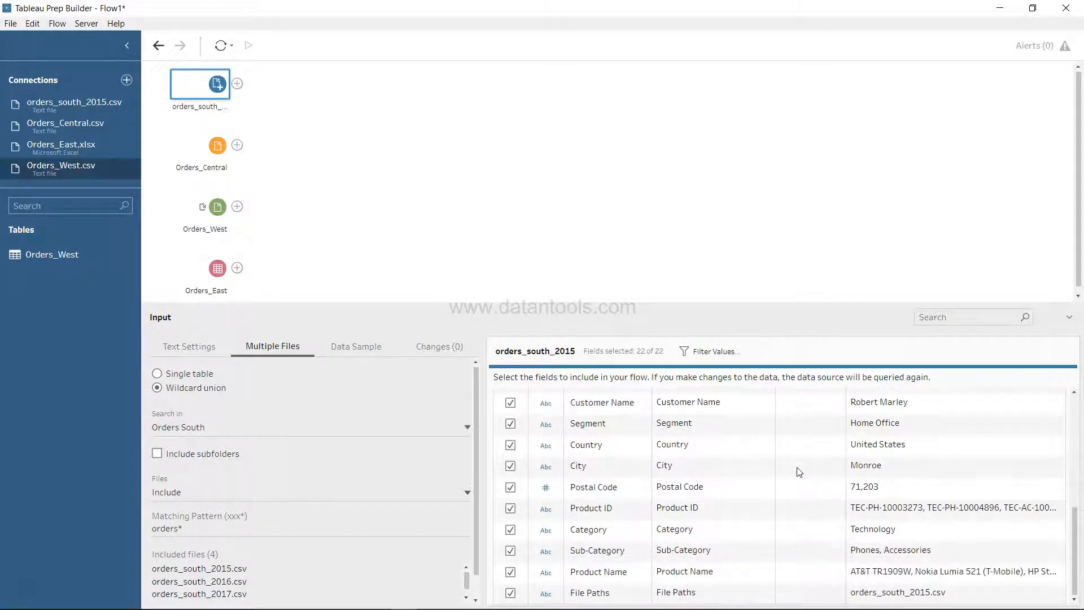
pyautogui.scroll(5, 799, 472)
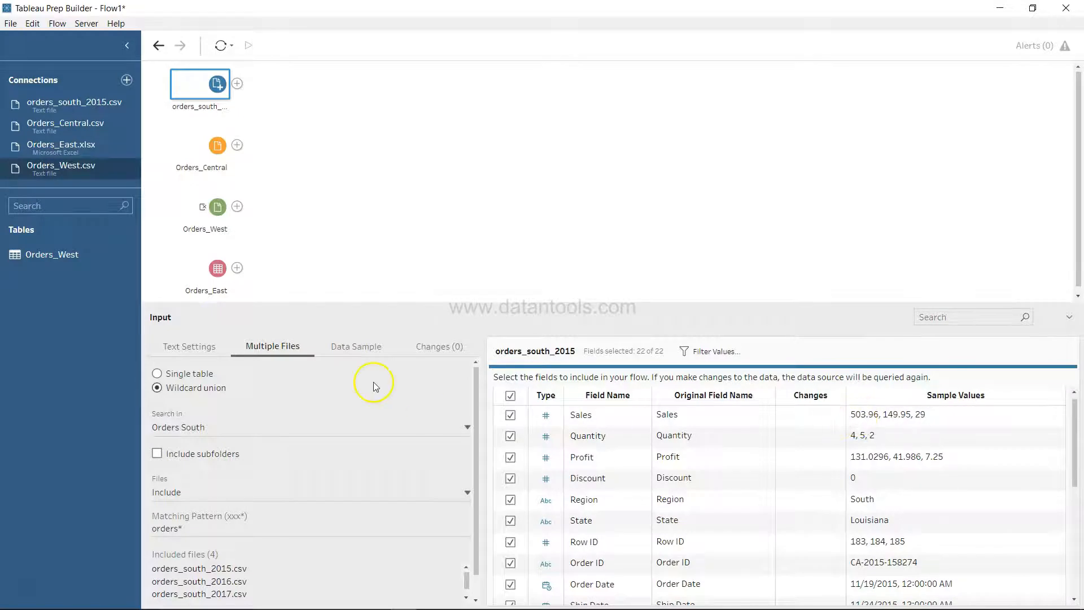
pyautogui.click(217, 268)
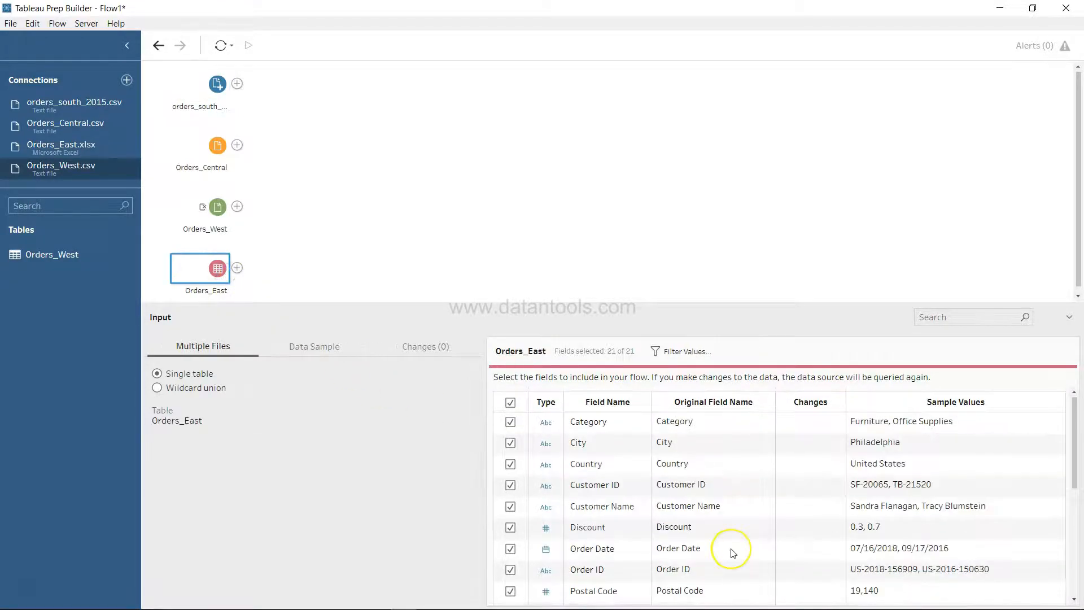
pyautogui.scroll(-5, 732, 552)
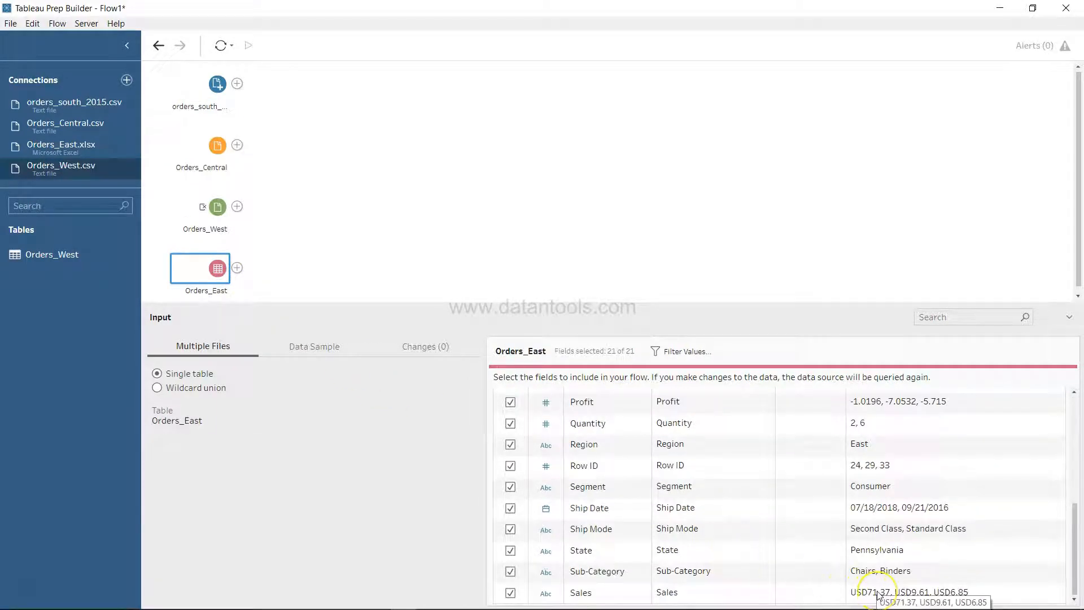
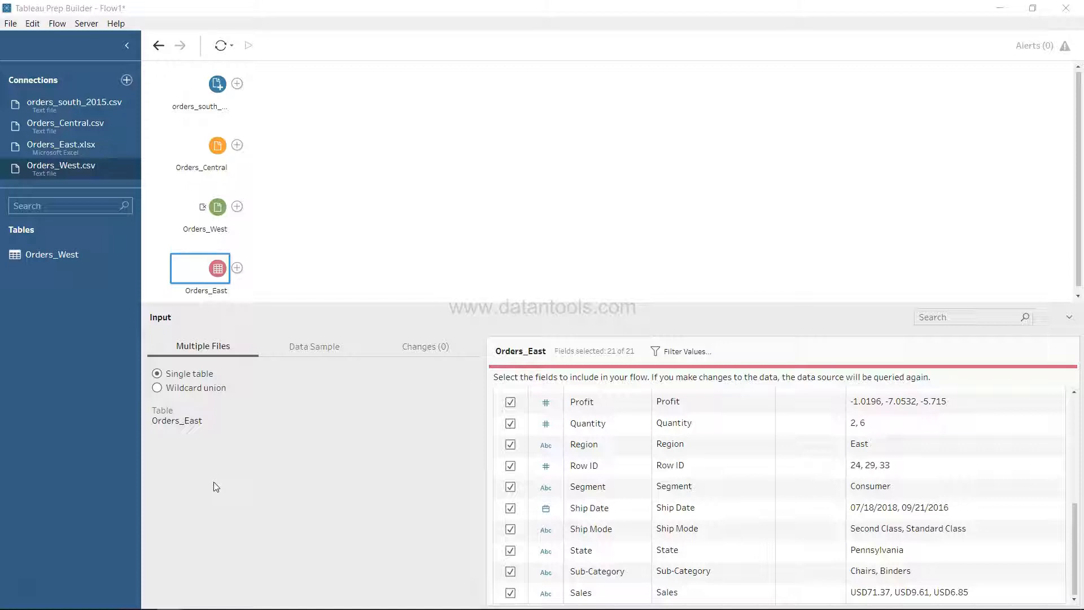
# Add a cleaning step after the Orders_Central input and inspect the Row ID distribution.
pyautogui.click(237, 146)
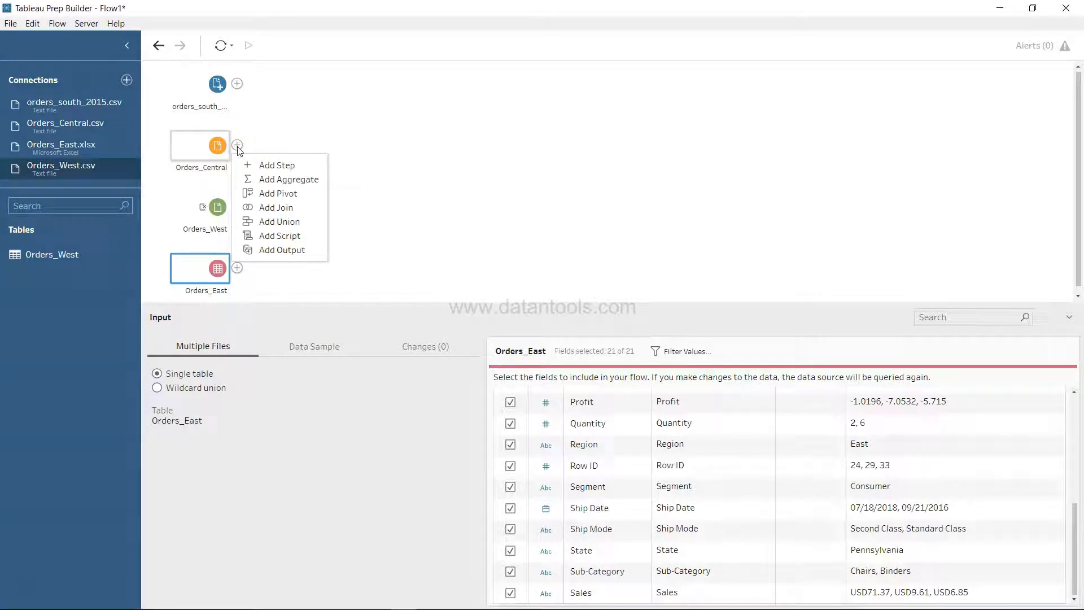
pyautogui.click(276, 163)
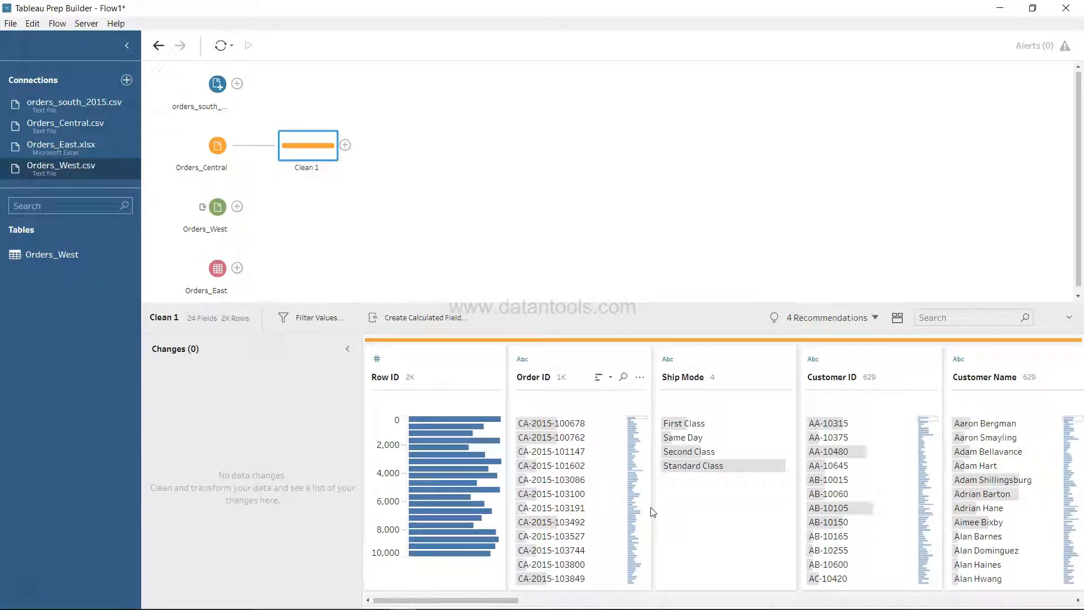
pyautogui.moveTo(462, 477)
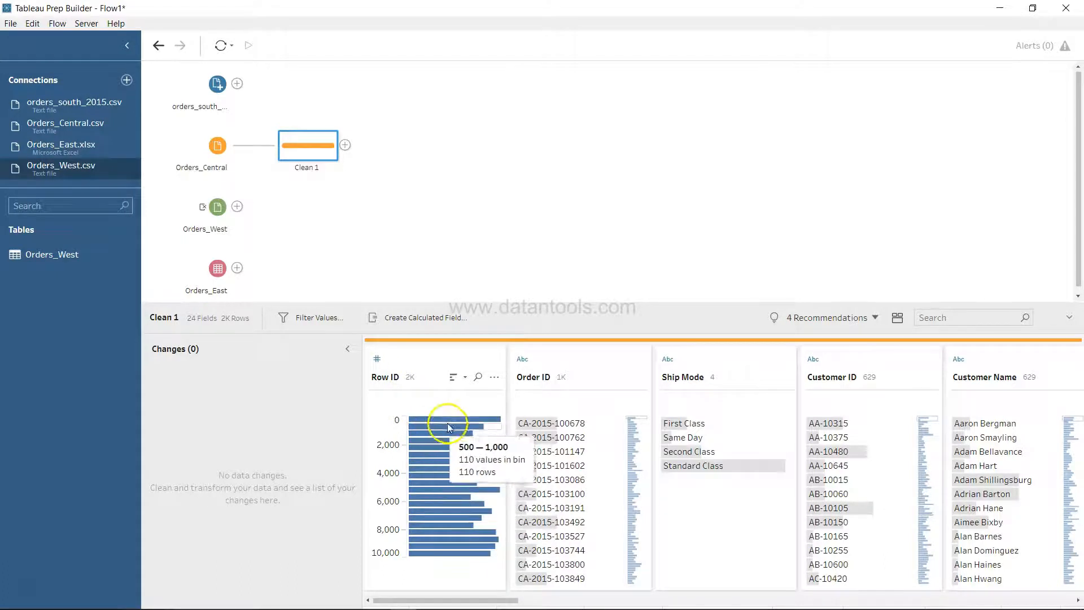
# Inspect the value distributions and row counts of Order ID, Ship Mode and Customer ID in the cleaning step.
pyautogui.moveTo(493, 503)
pyautogui.hscroll(2, 493, 503)
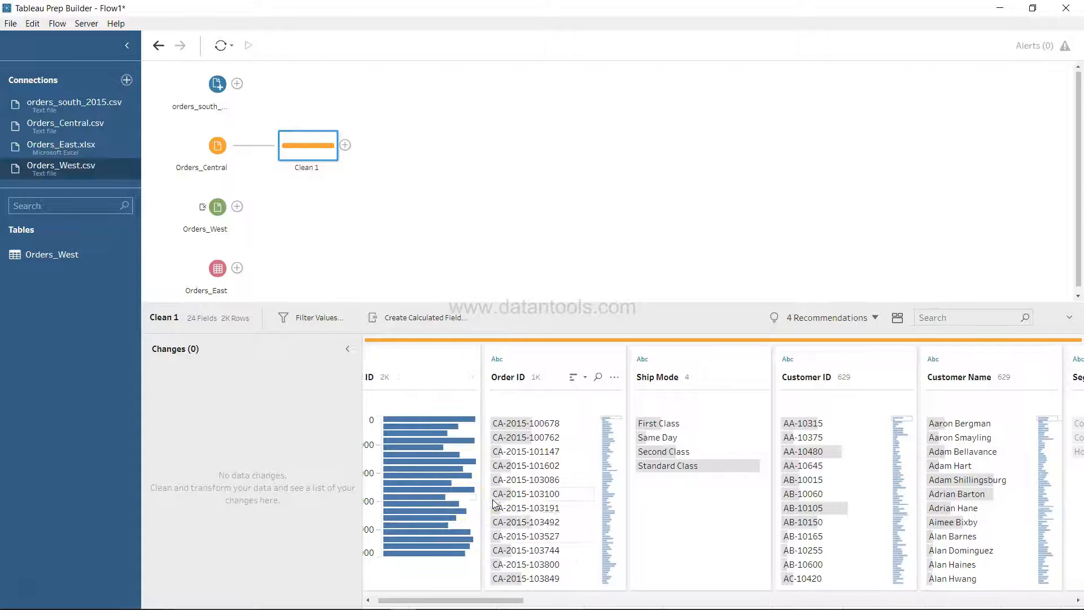
pyautogui.moveTo(536, 489)
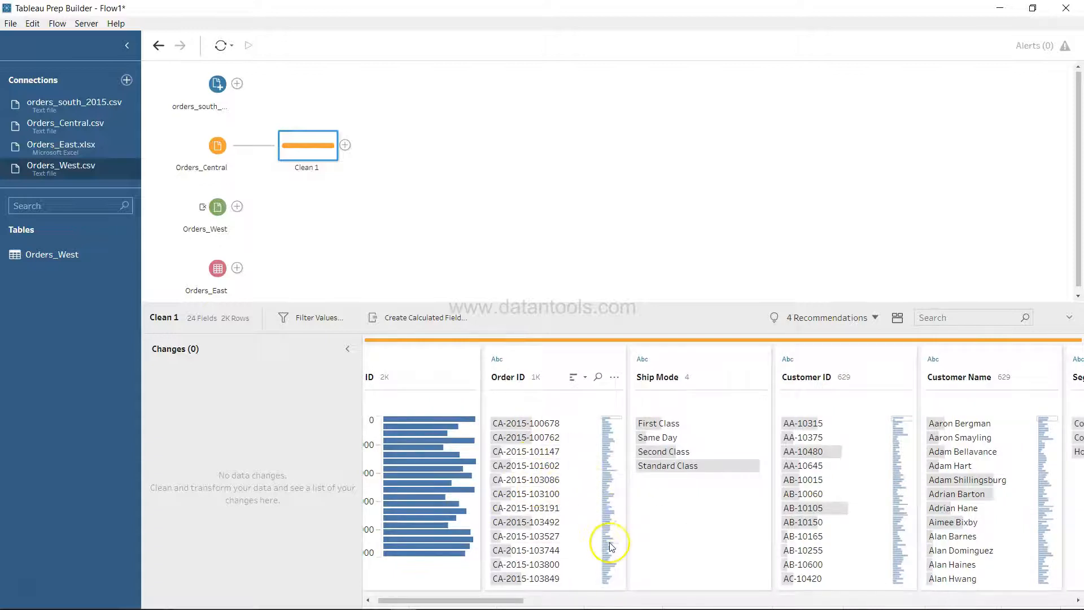
pyautogui.moveTo(535, 525)
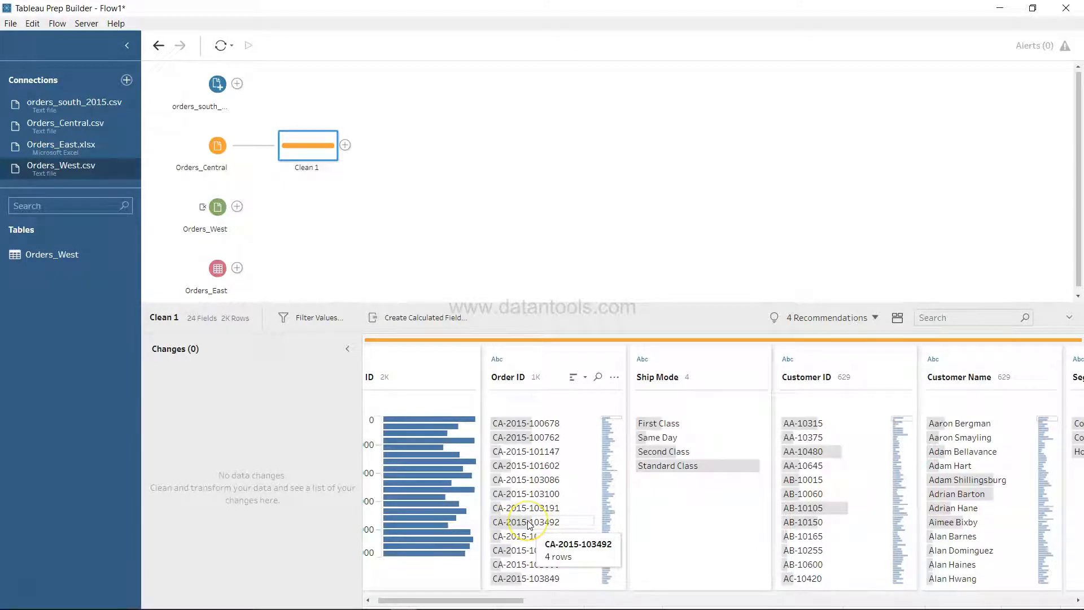
pyautogui.hscroll(2, 529, 525)
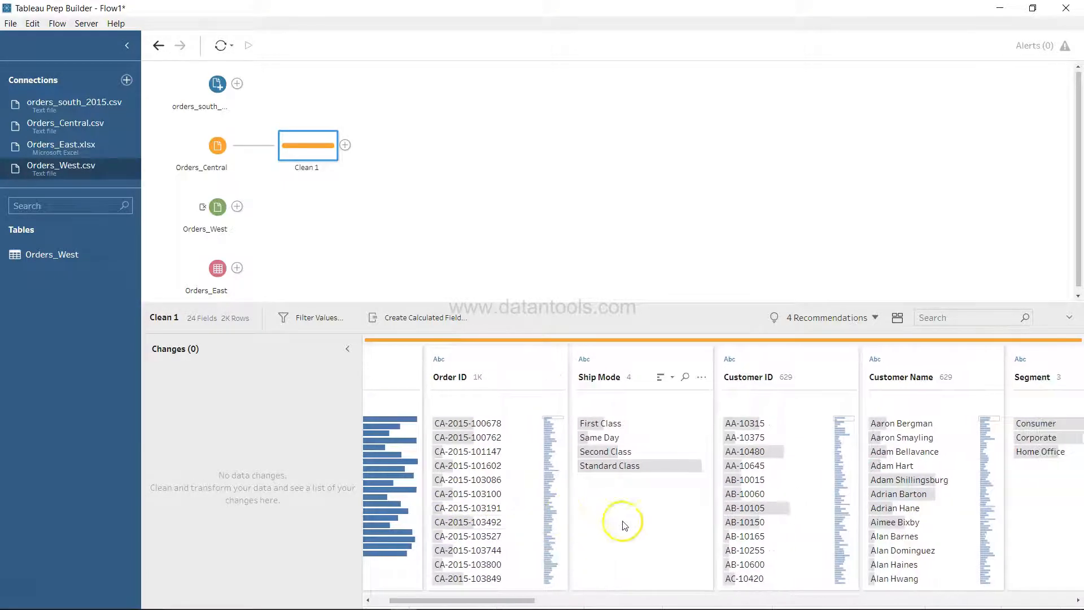
pyautogui.moveTo(623, 471)
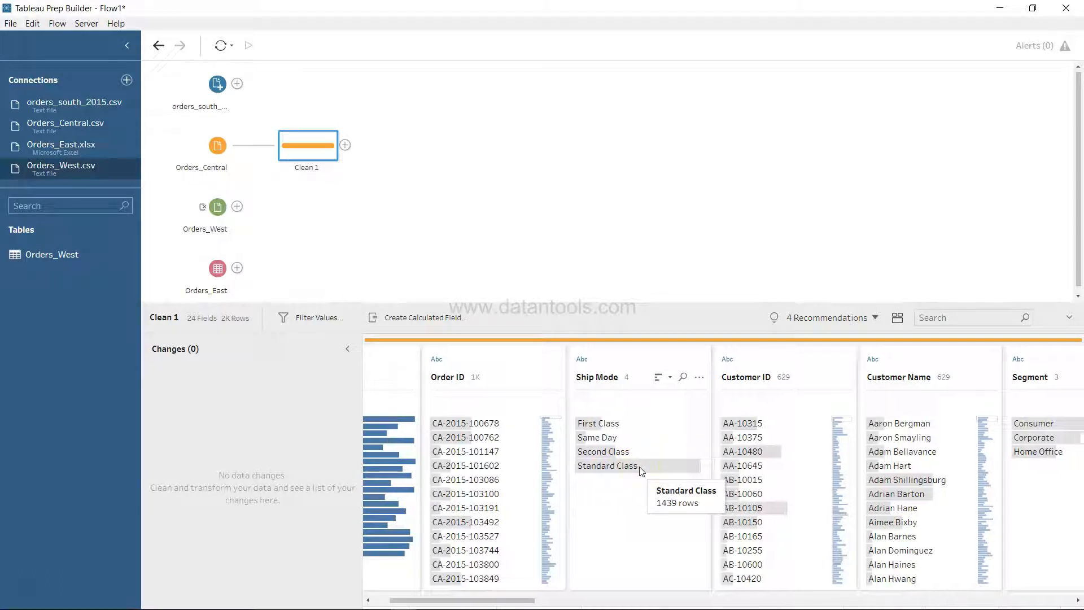
pyautogui.hscroll(3, 641, 471)
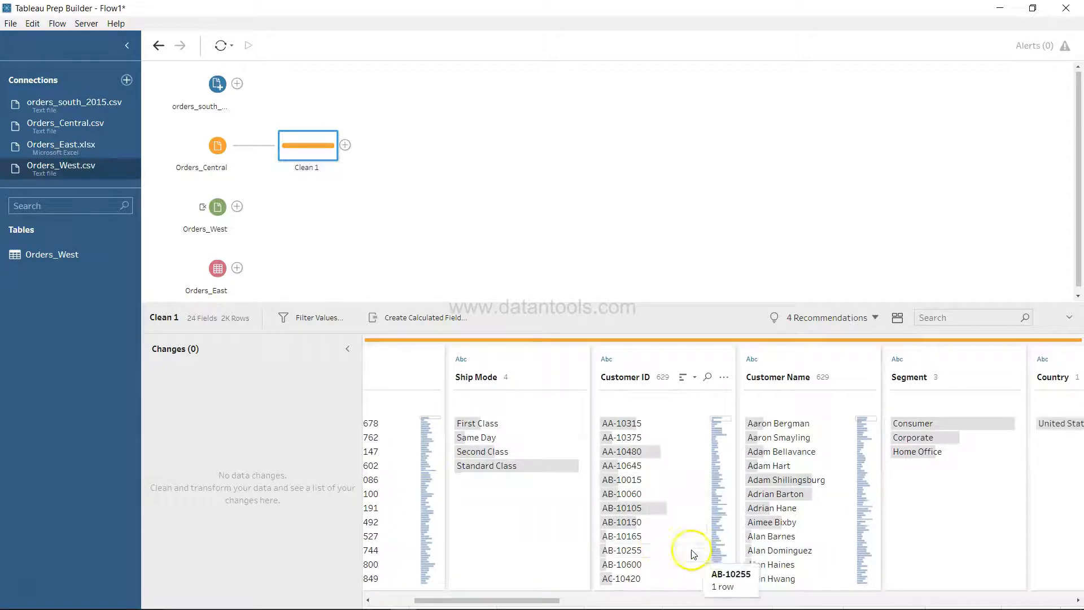
pyautogui.click(644, 453)
pyautogui.click(654, 515)
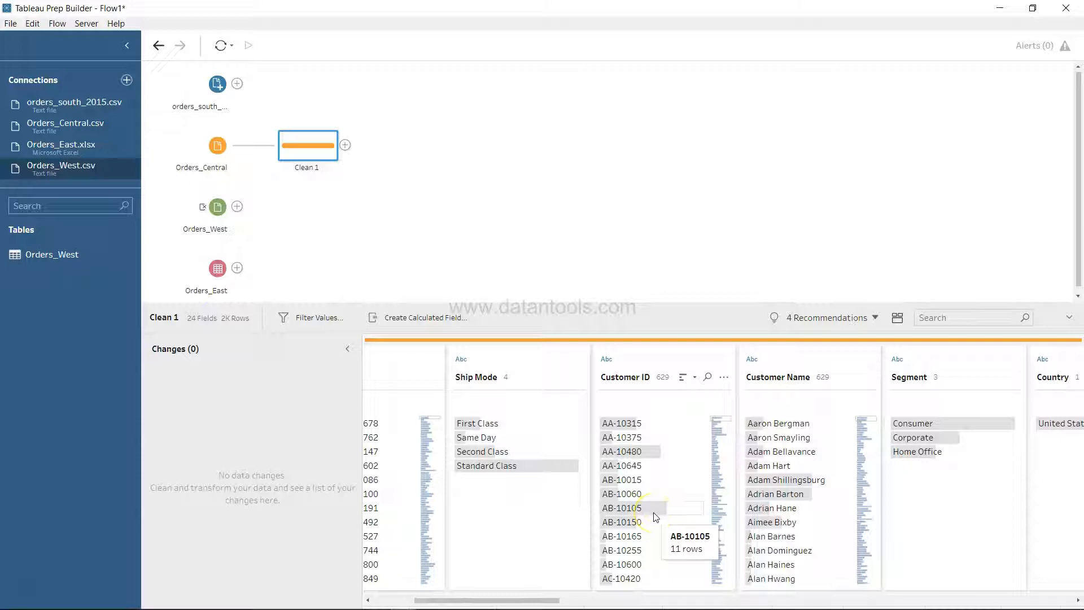
# Examine the profile of the remaining fields, from Customer Name and Segment through the location fields to Product ID.
pyautogui.hscroll(2, 655, 517)
pyautogui.click(705, 485)
pyautogui.scroll(-5, 714, 502)
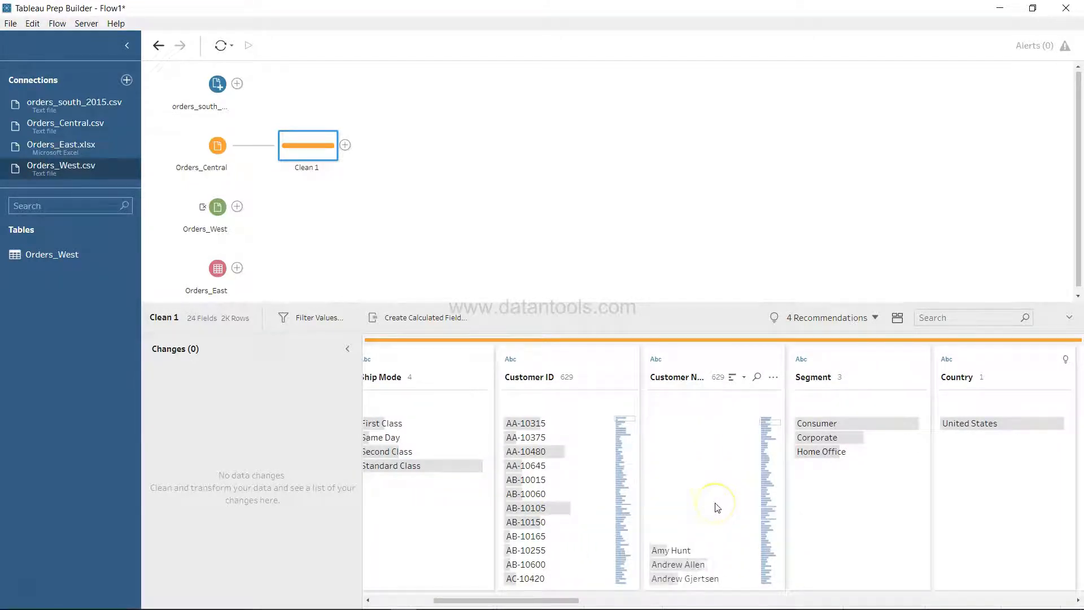
pyautogui.scroll(5, 714, 508)
pyautogui.click(663, 442)
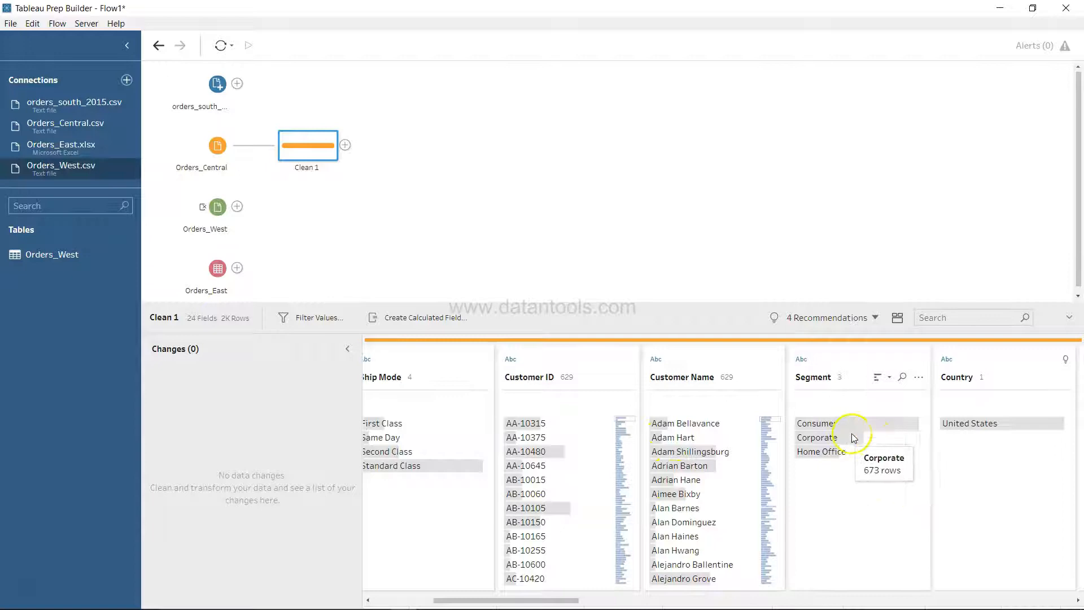
pyautogui.hscroll(8, 874, 430)
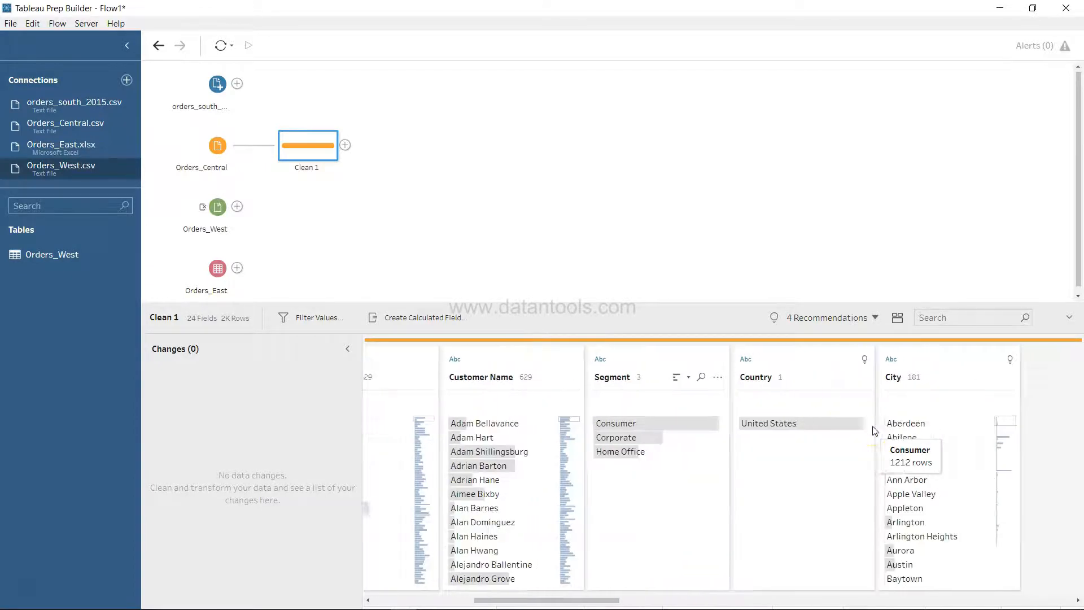
pyautogui.hscroll(4, 874, 430)
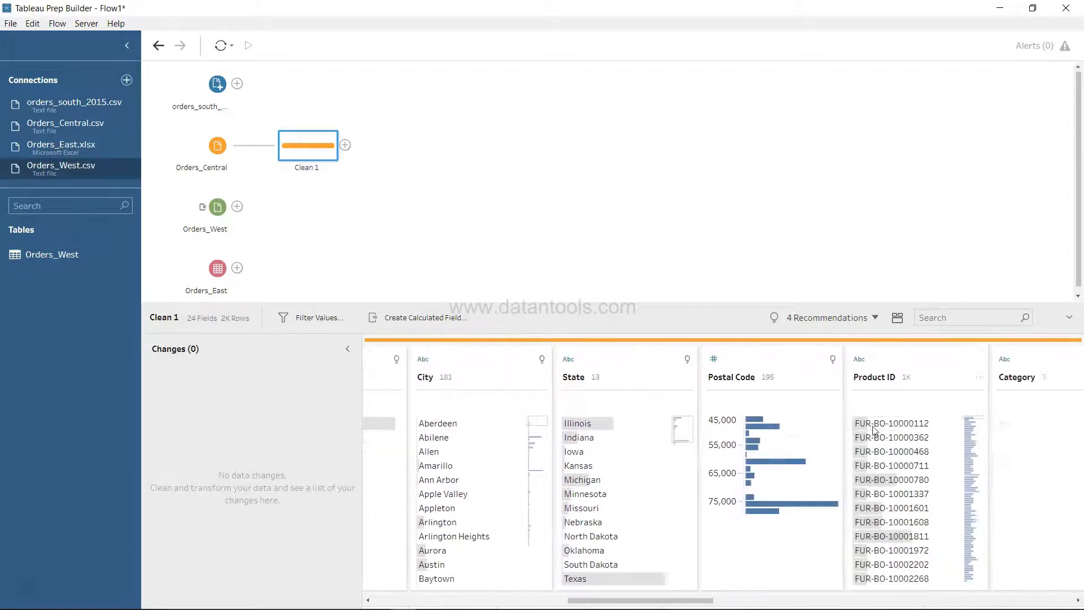
pyautogui.hscroll(-20, 874, 431)
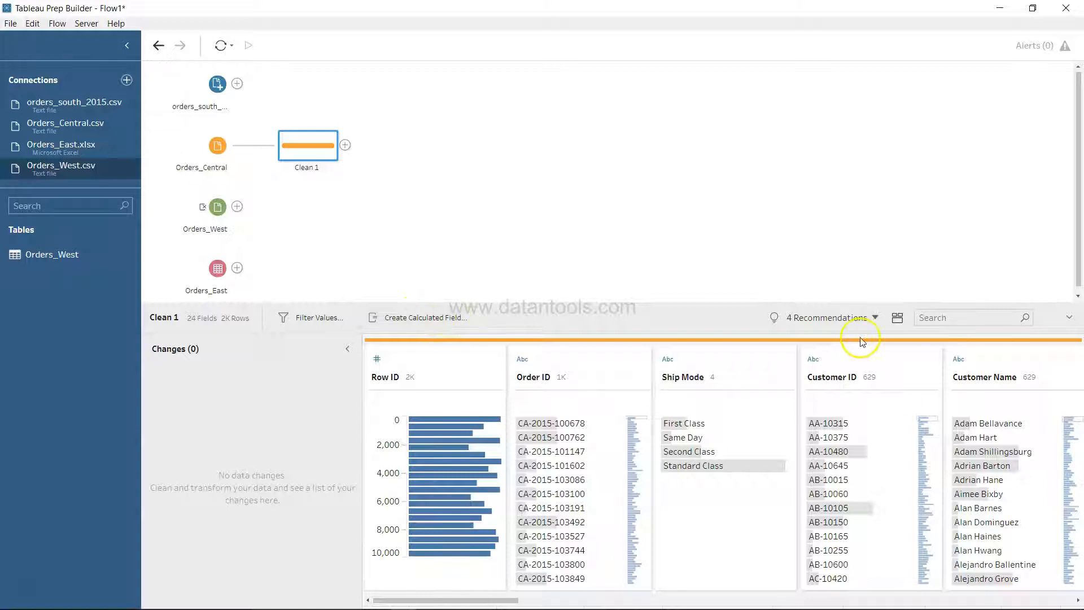
# Review the data role recommendations for Country, City, State and Postal Code without applying any.
pyautogui.click(873, 319)
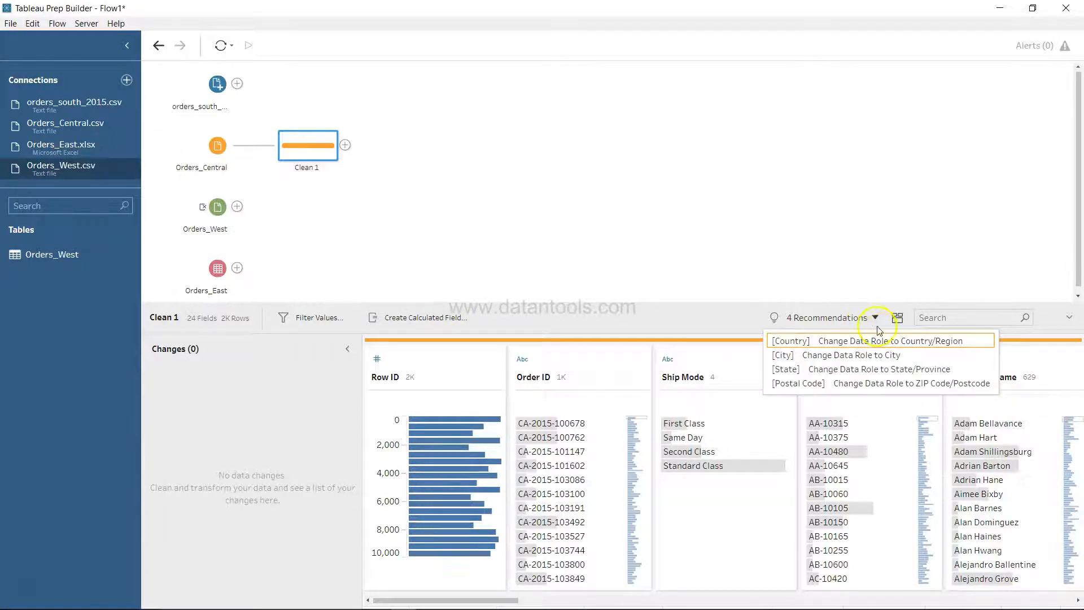
pyautogui.click(882, 345)
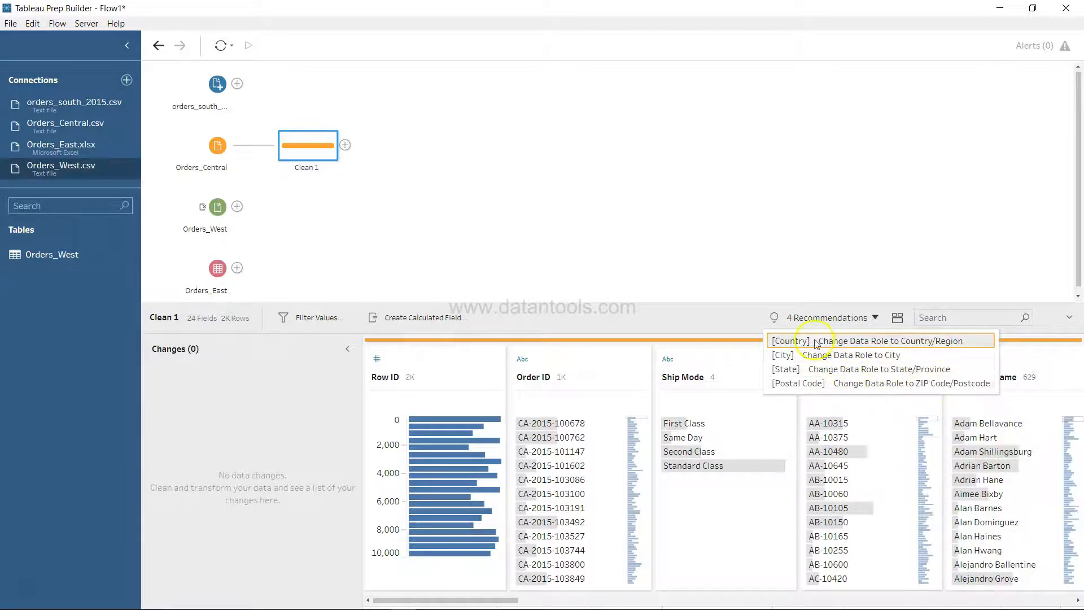
pyautogui.click(744, 327)
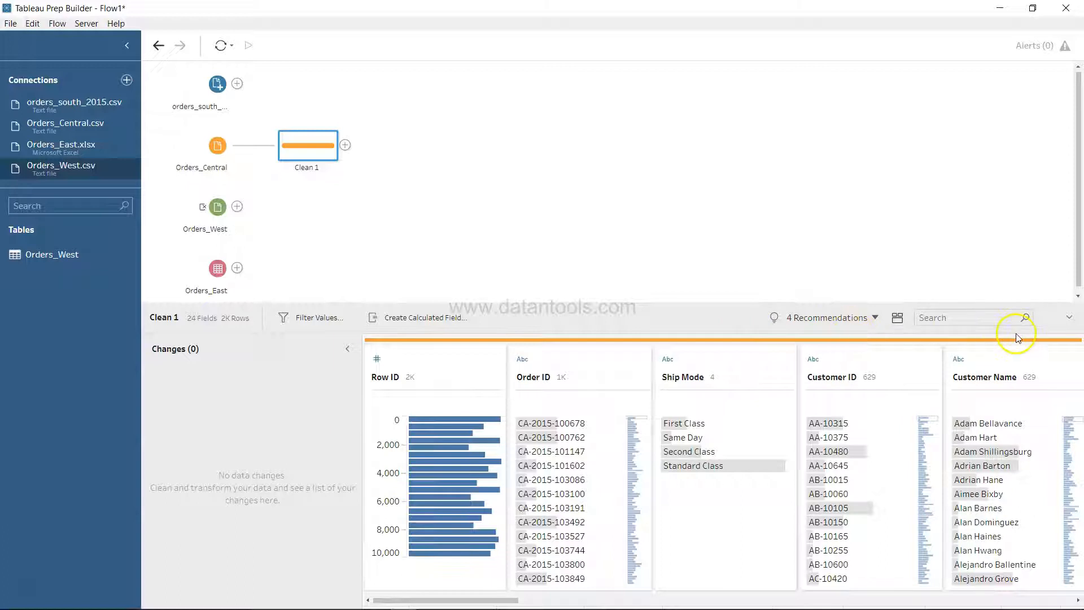
# Review the data type, renaming, sorting and further field options available for Row ID in the cleaning step.
pyautogui.click(967, 316)
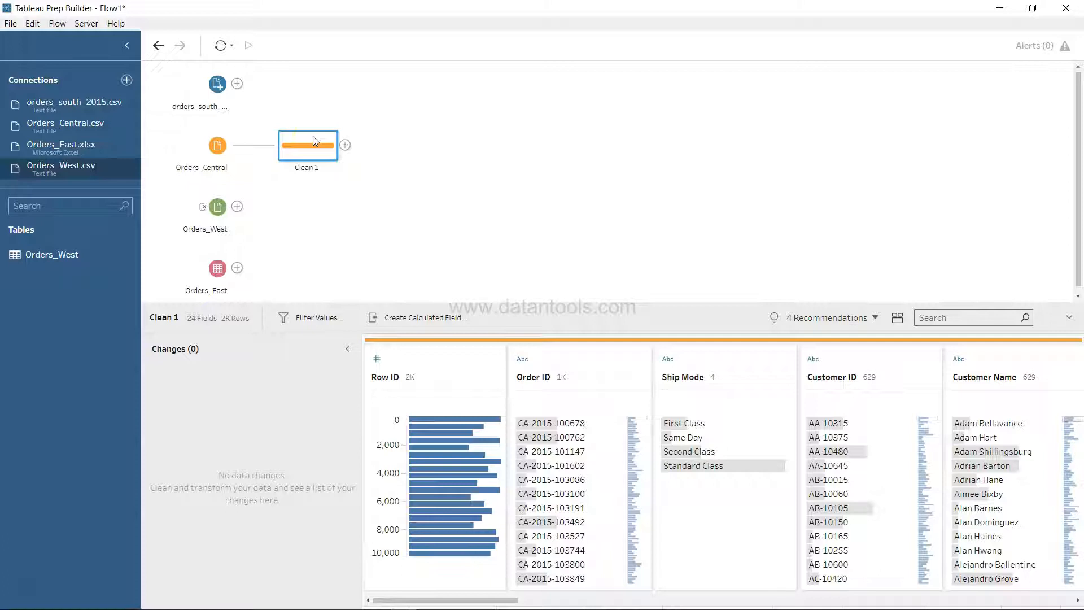
pyautogui.moveTo(460, 377)
pyautogui.click(376, 359)
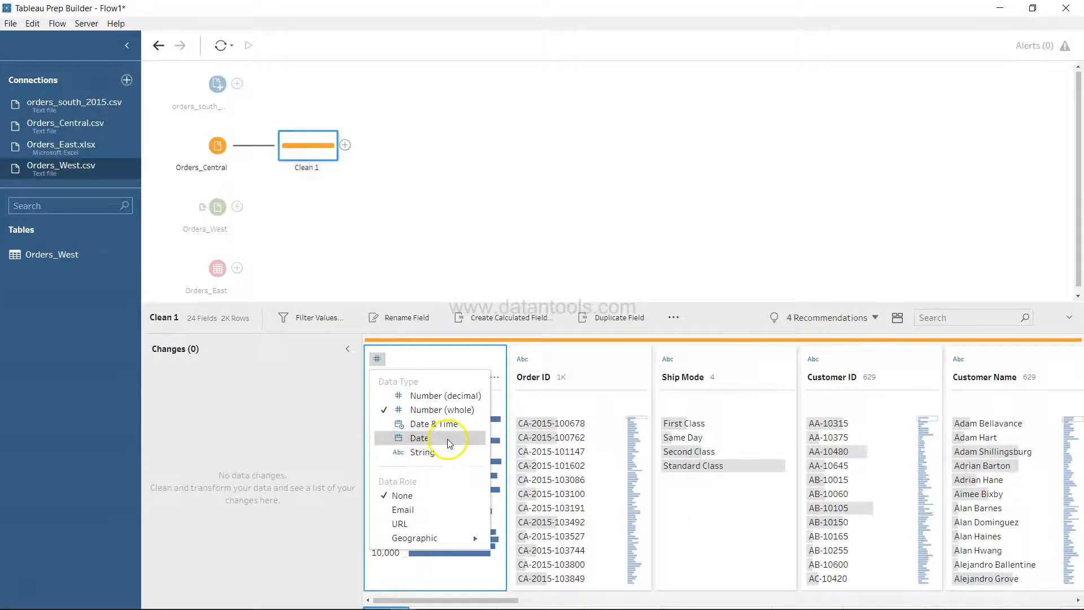
pyautogui.press('Escape')
pyautogui.doubleClick(389, 377)
pyautogui.press('Escape')
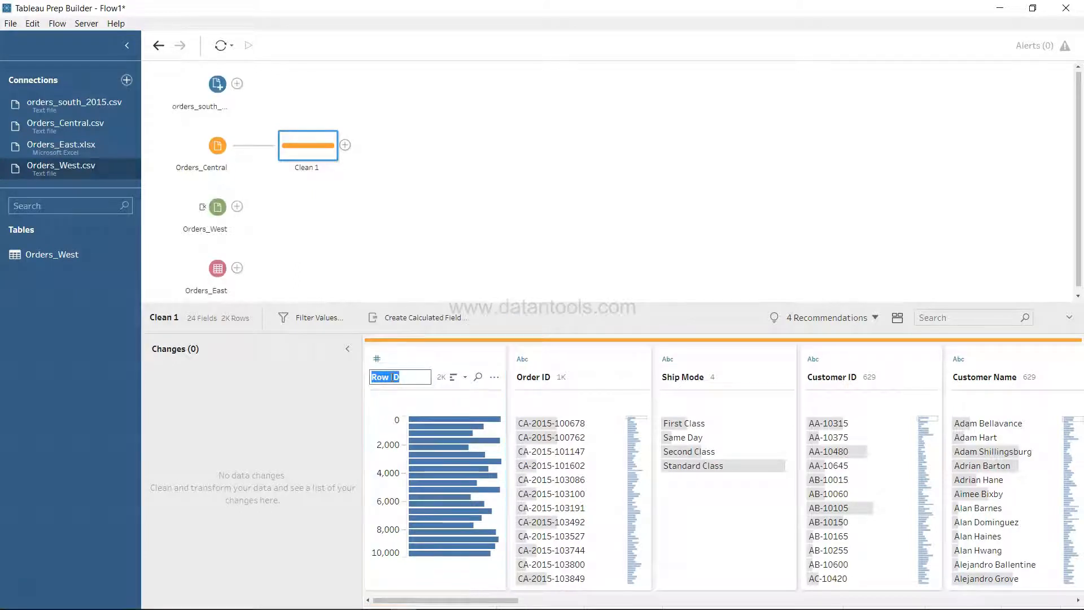
pyautogui.click(465, 379)
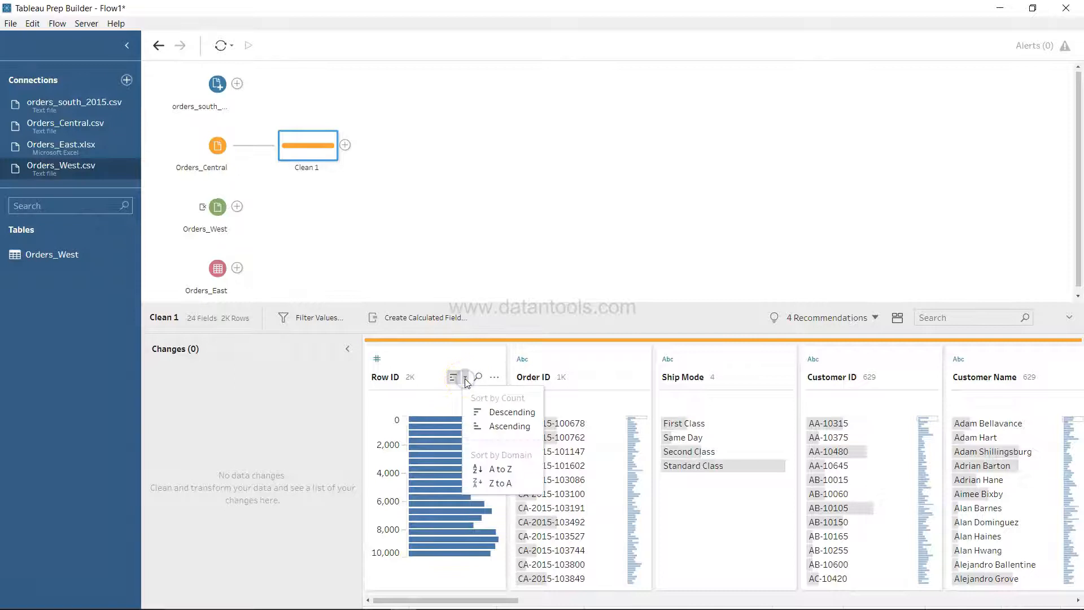
pyautogui.press('Escape')
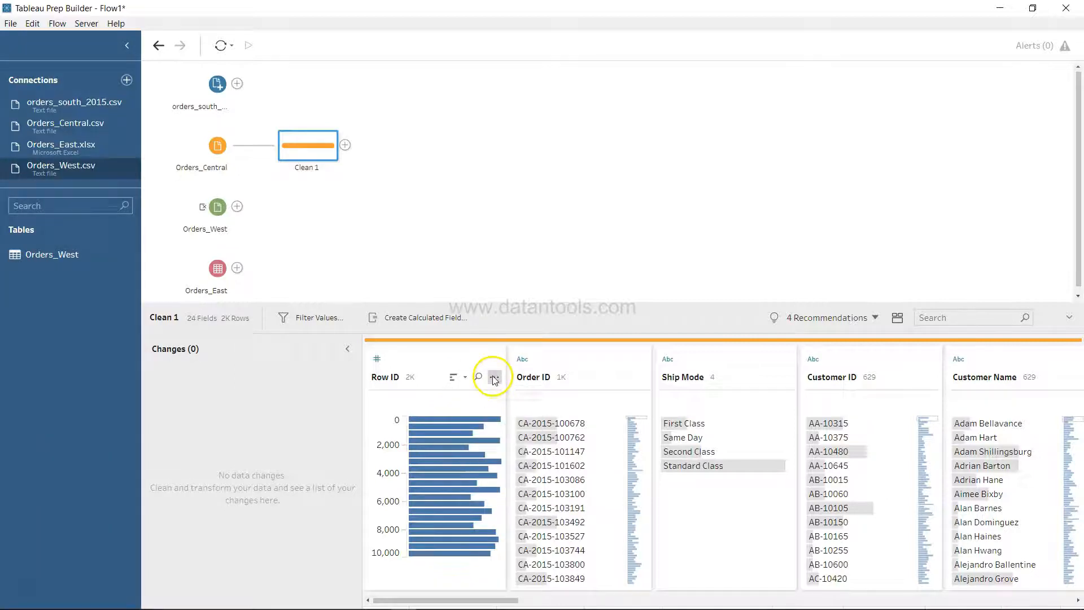
pyautogui.click(495, 377)
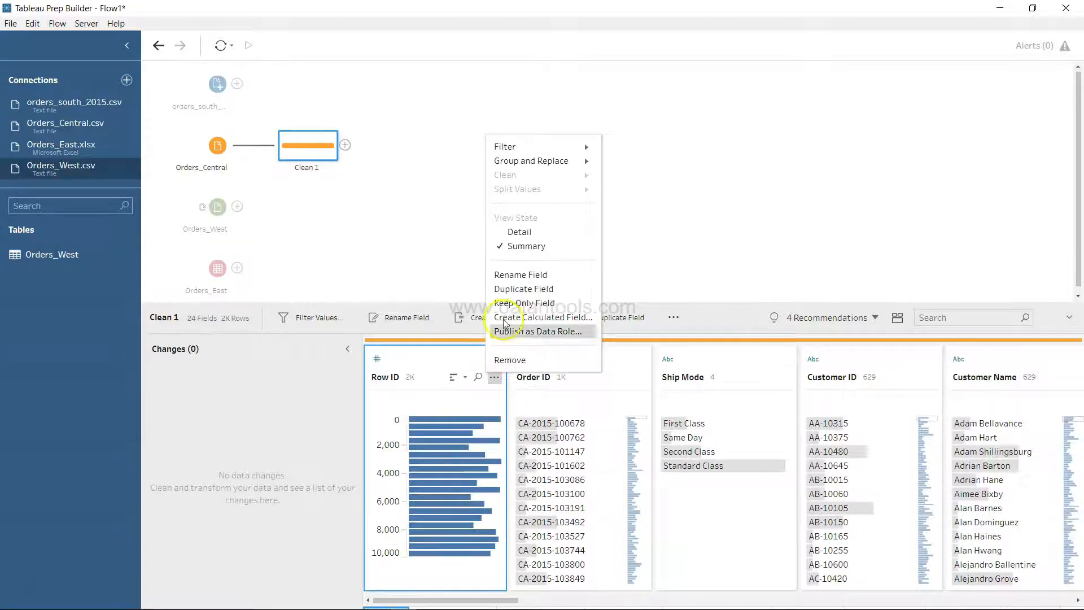
pyautogui.click(620, 246)
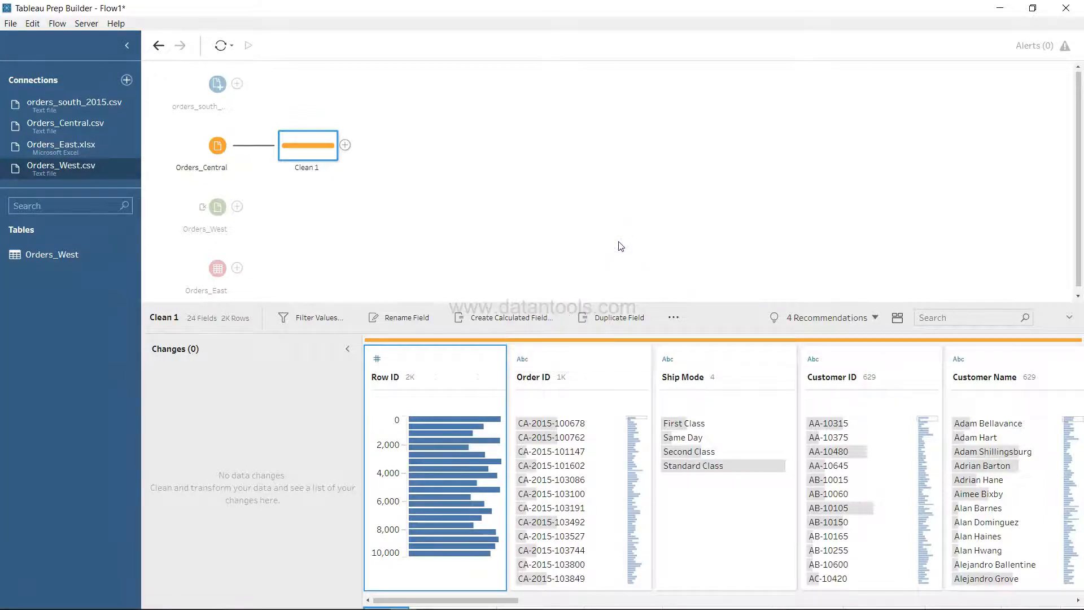
pyautogui.click(590, 242)
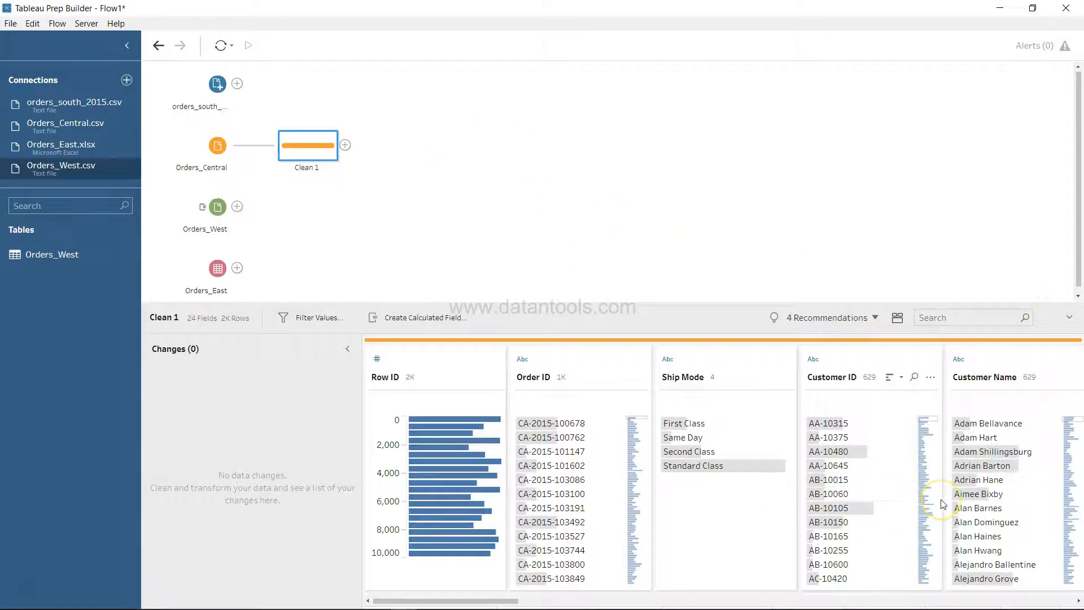
# Collapse and restore the cleaning step's profile area to view the whole flow.
pyautogui.click(1071, 319)
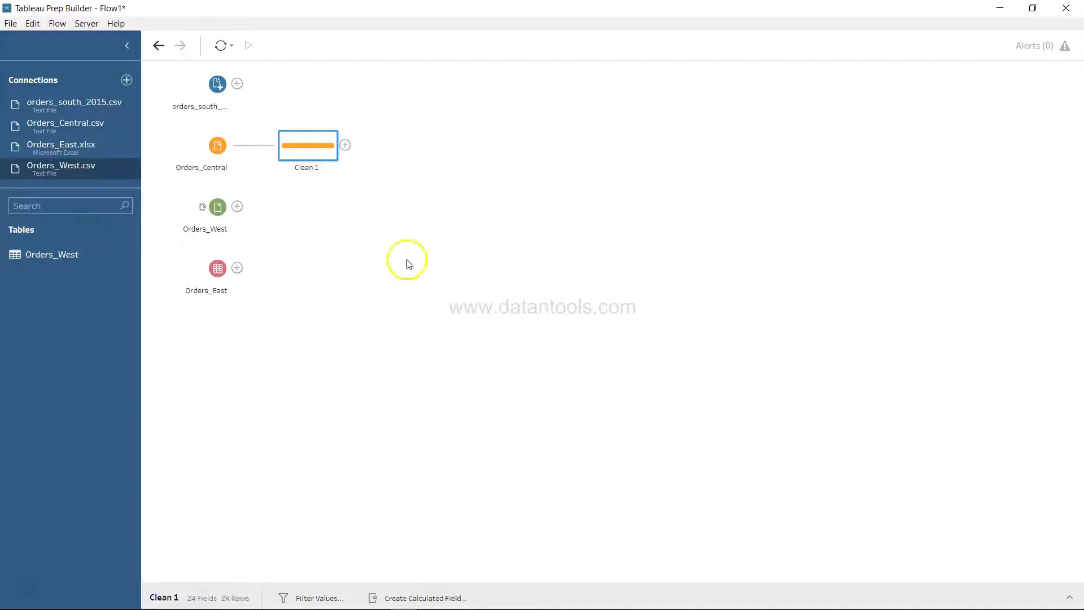
pyautogui.click(1074, 597)
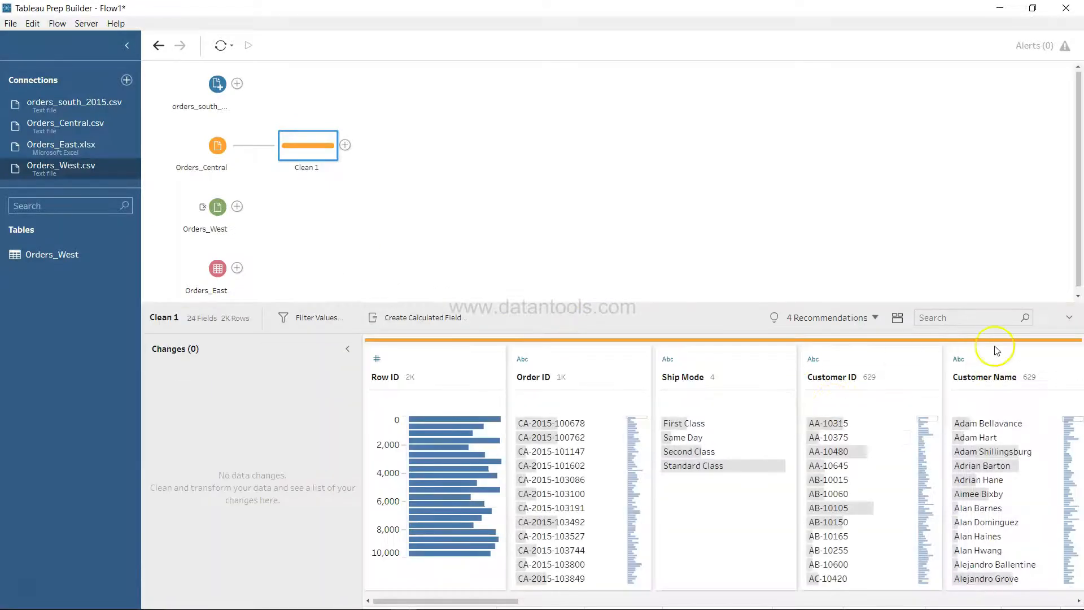
pyautogui.click(1069, 316)
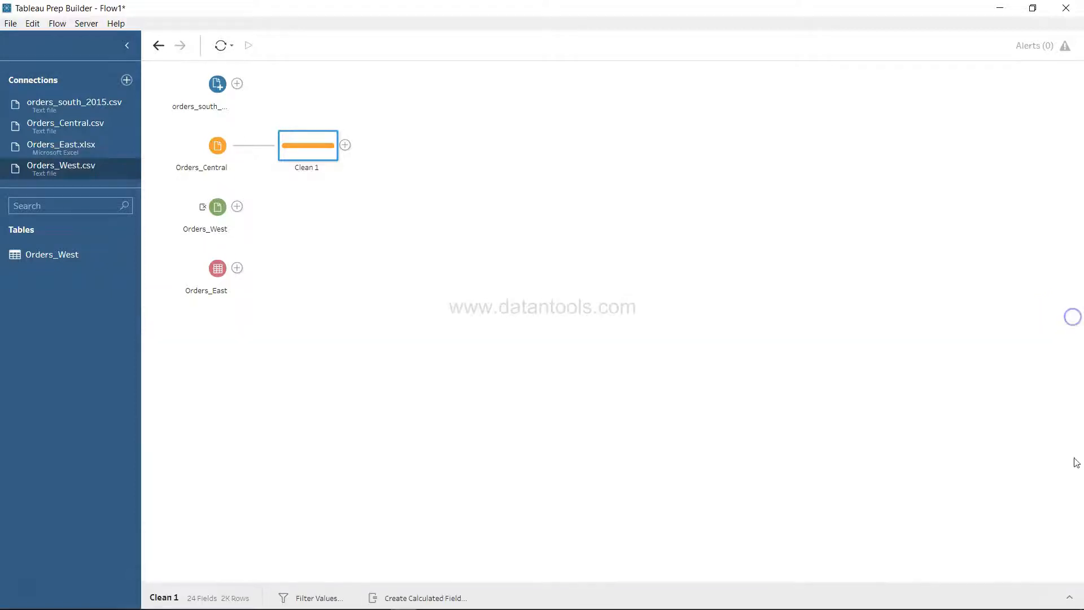
pyautogui.click(1071, 602)
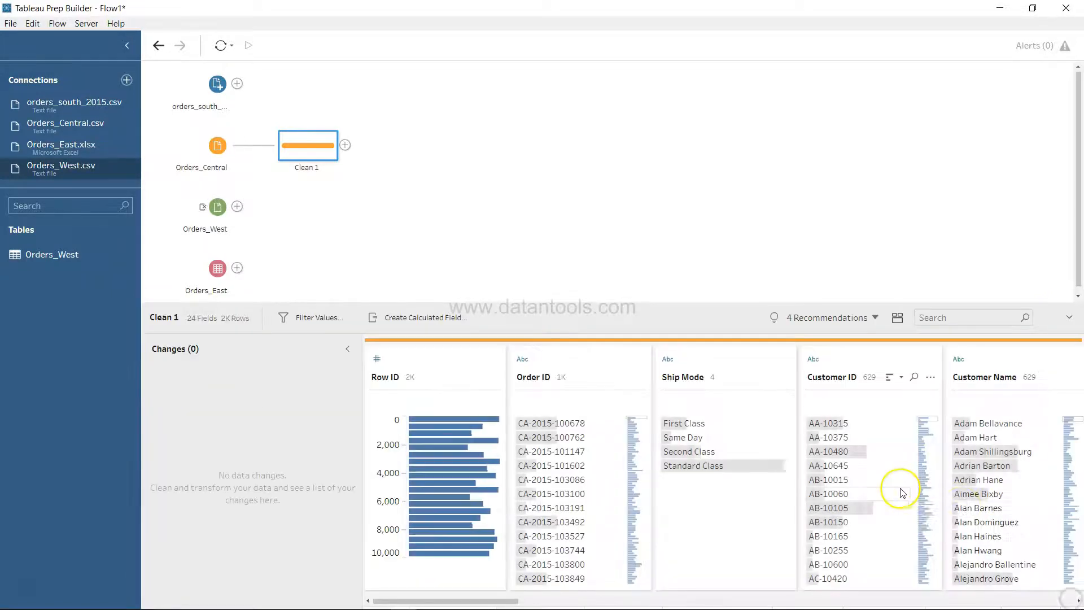
# Look through the profiles of all Orders_Central fields in the cleaning step, from Row ID to Discounts.
pyautogui.scroll(-3, 903, 493)
pyautogui.scroll(-10, 902, 493)
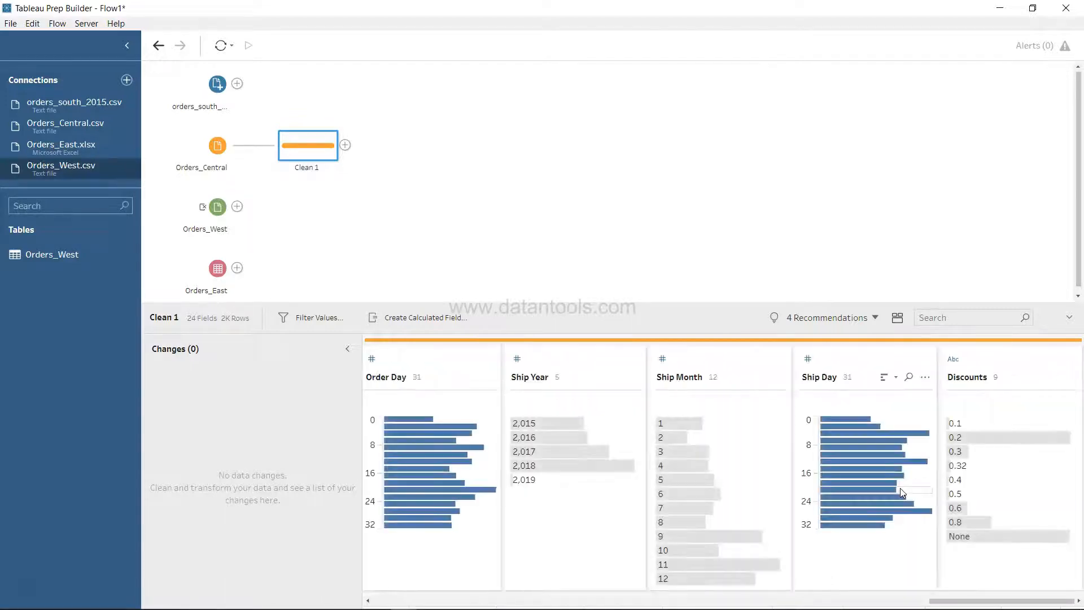
pyautogui.scroll(5, 902, 493)
pyautogui.scroll(8, 902, 493)
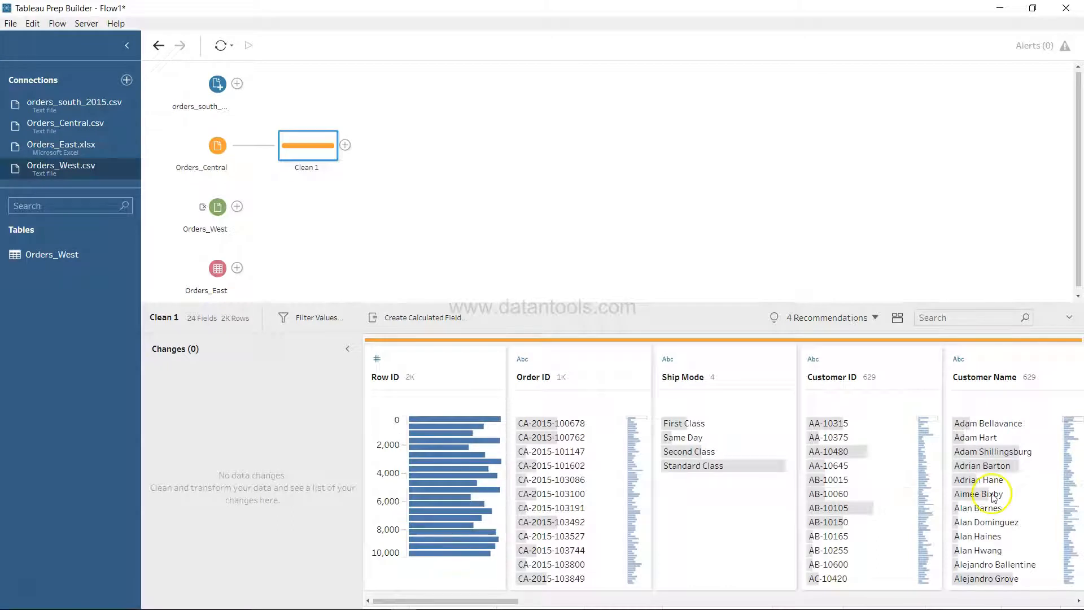
pyautogui.hscroll(8, 879, 500)
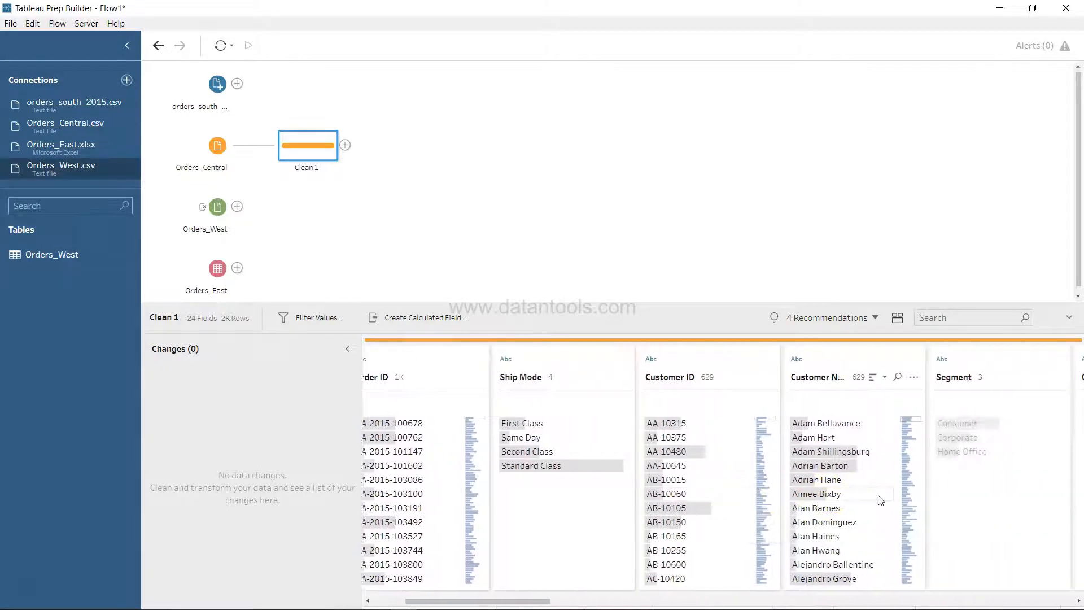
pyautogui.hscroll(5, 879, 500)
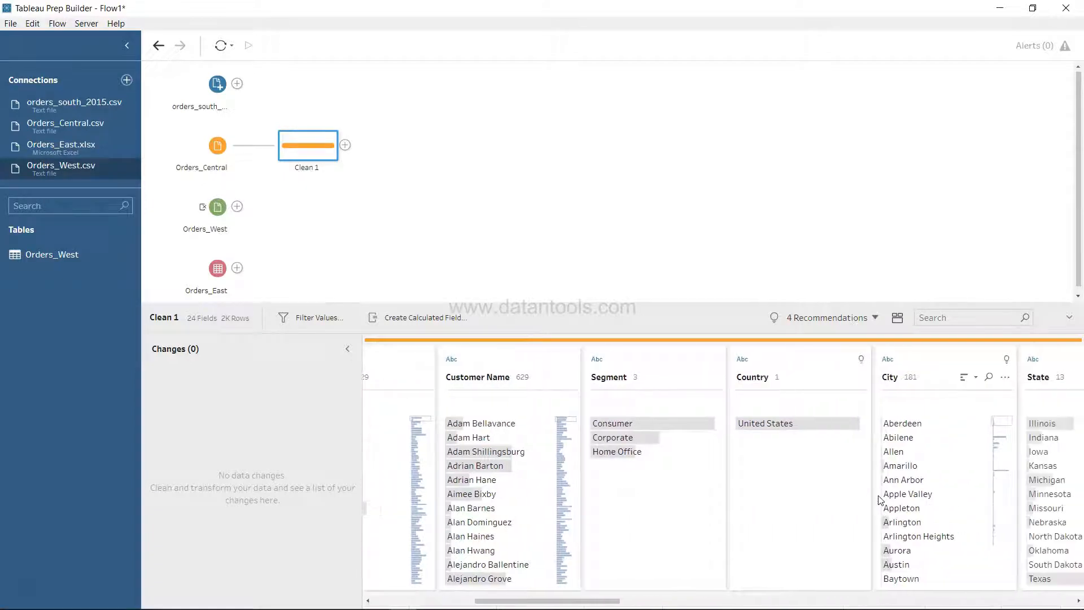
pyautogui.hscroll(1, 881, 499)
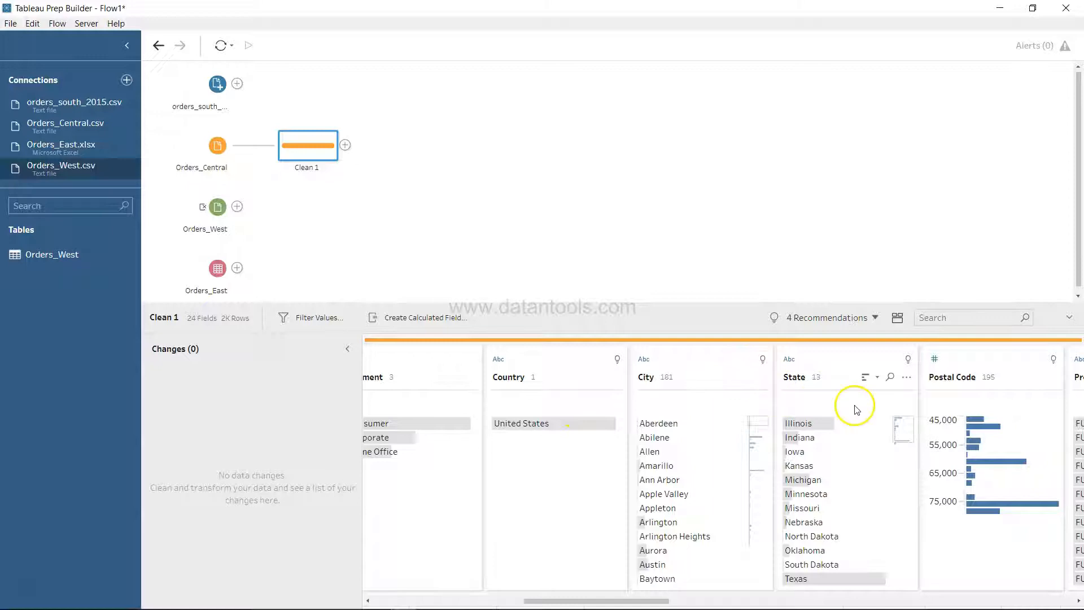
pyautogui.hscroll(7, 854, 407)
pyautogui.hscroll(15, 856, 409)
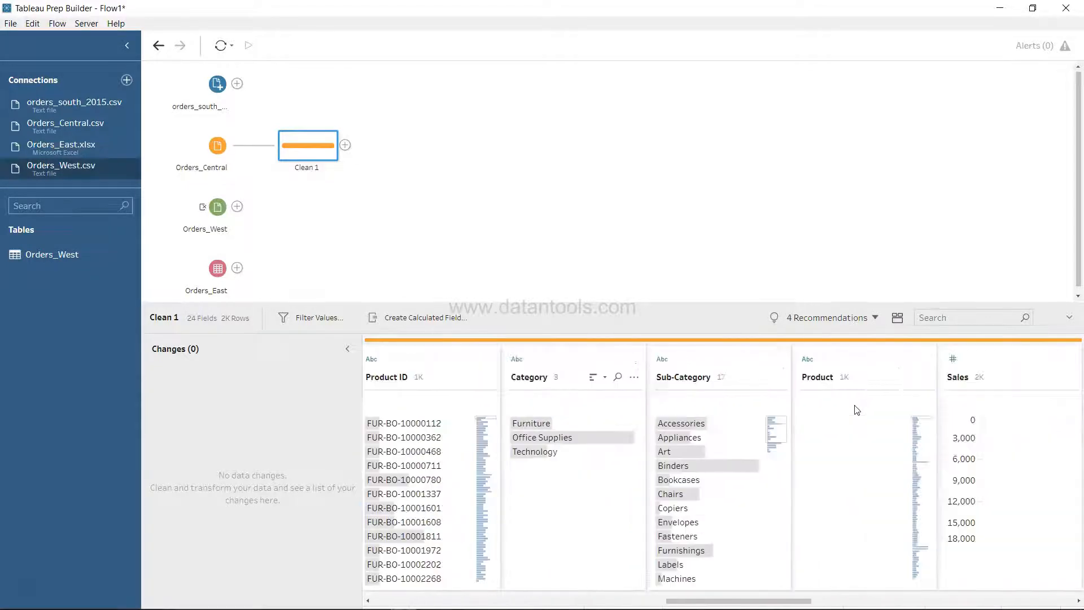
pyautogui.hscroll(8, 857, 409)
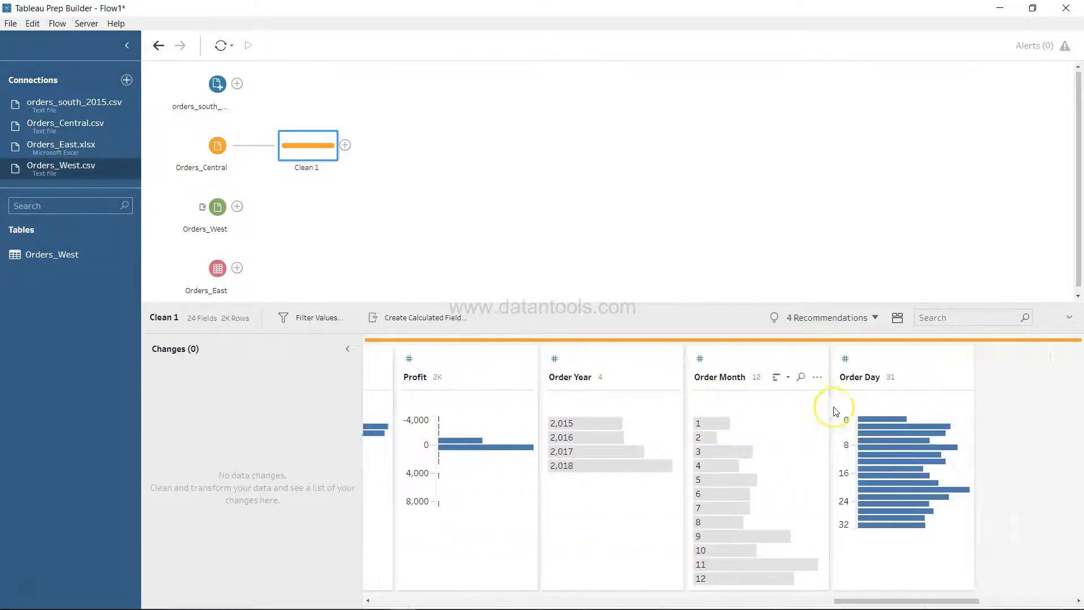
pyautogui.hscroll(-20, 834, 409)
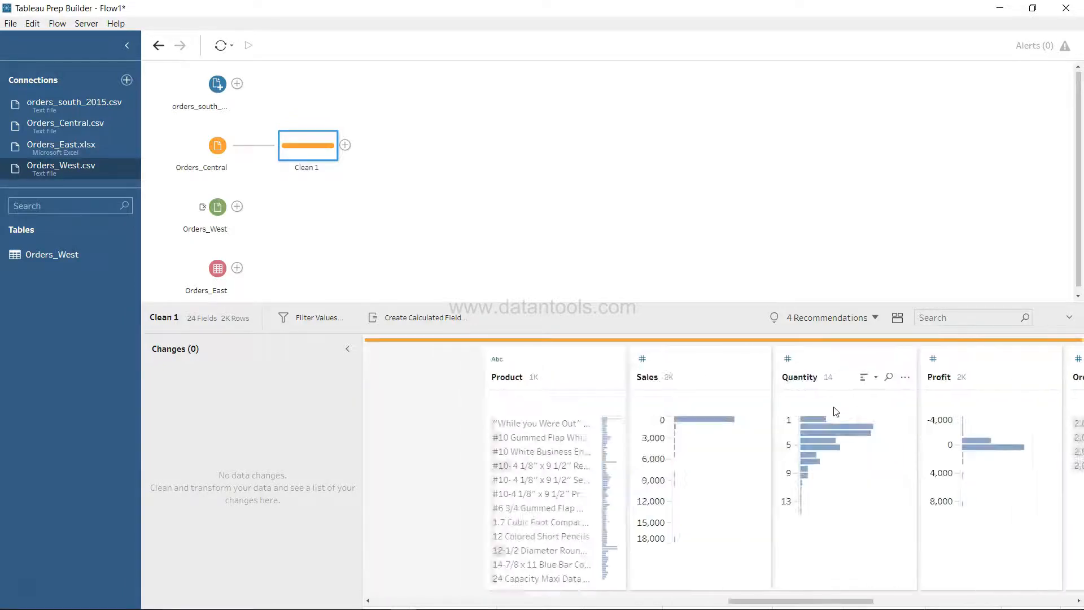
# Create a calculated field named Region with the formula "Central" in the Orders_Central cleaning step.
pyautogui.click(428, 322)
pyautogui.write('Region')
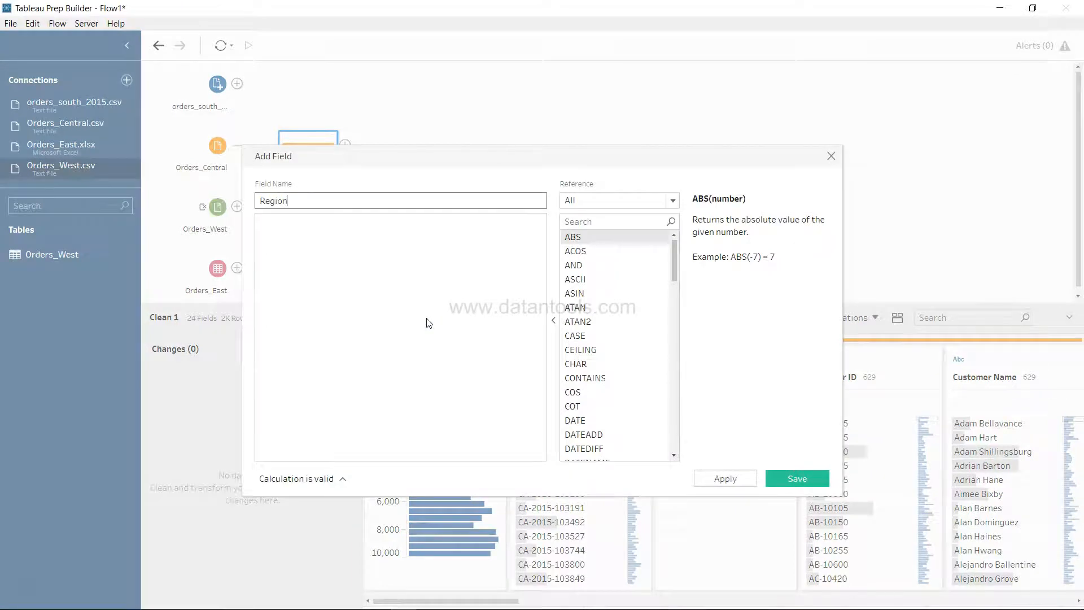
pyautogui.press('Tab')
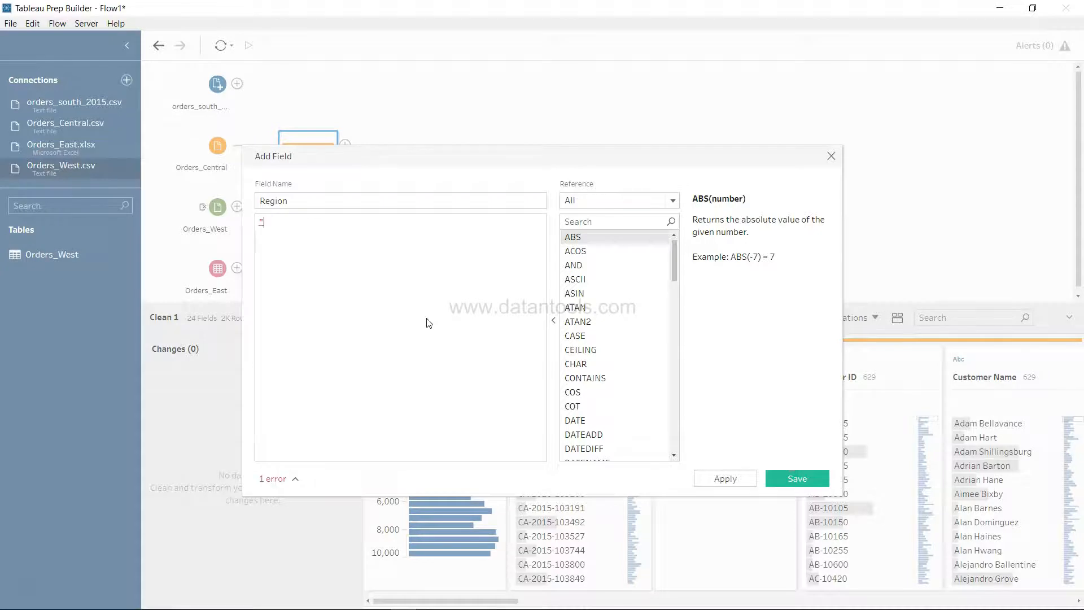
pyautogui.write('Central"')
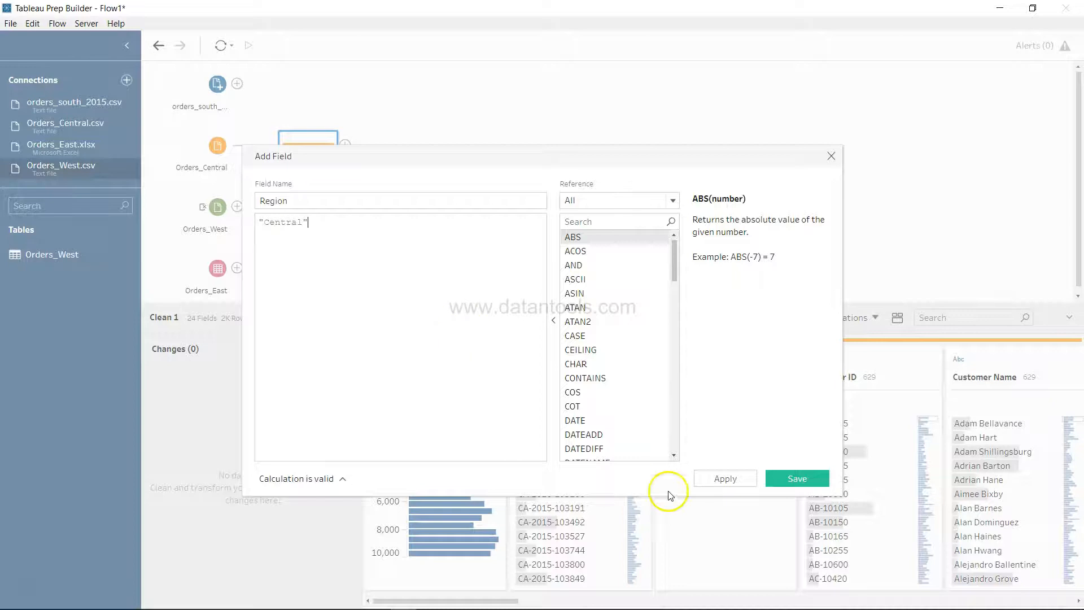
pyautogui.click(728, 479)
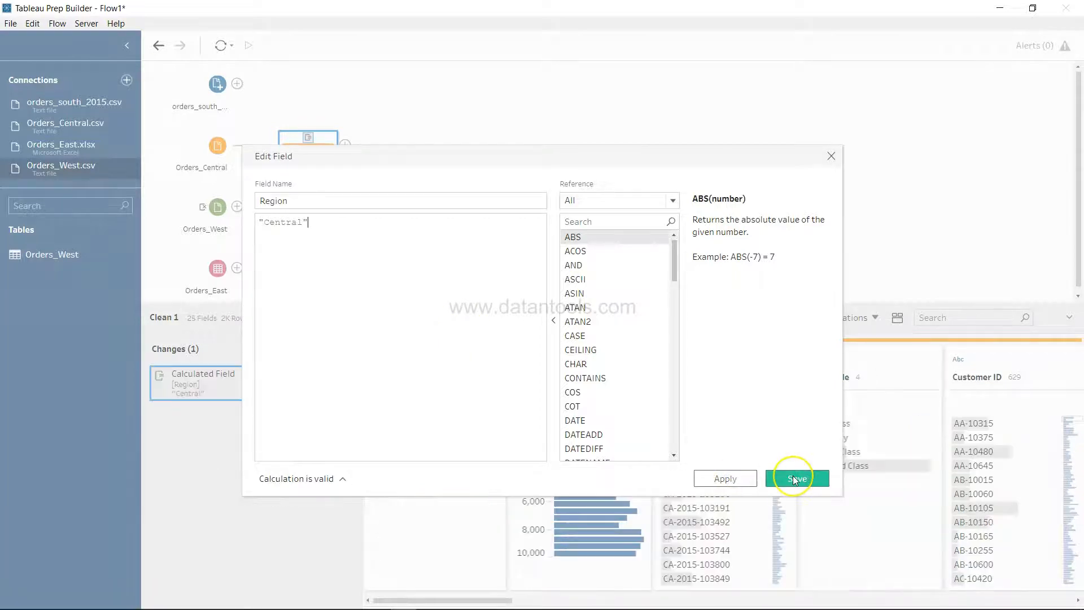
pyautogui.click(793, 477)
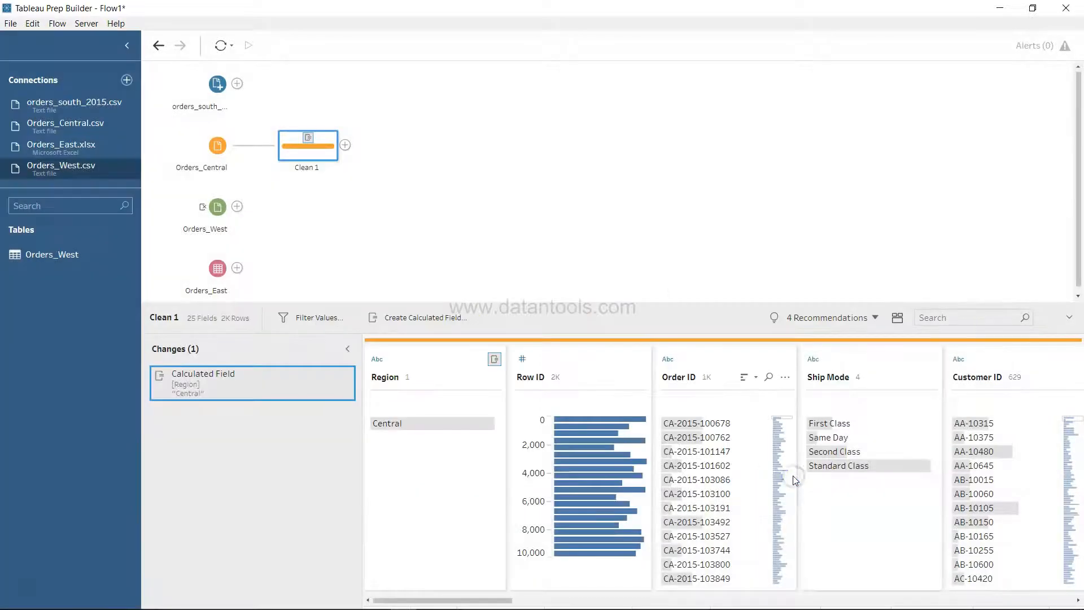
pyautogui.moveTo(419, 427)
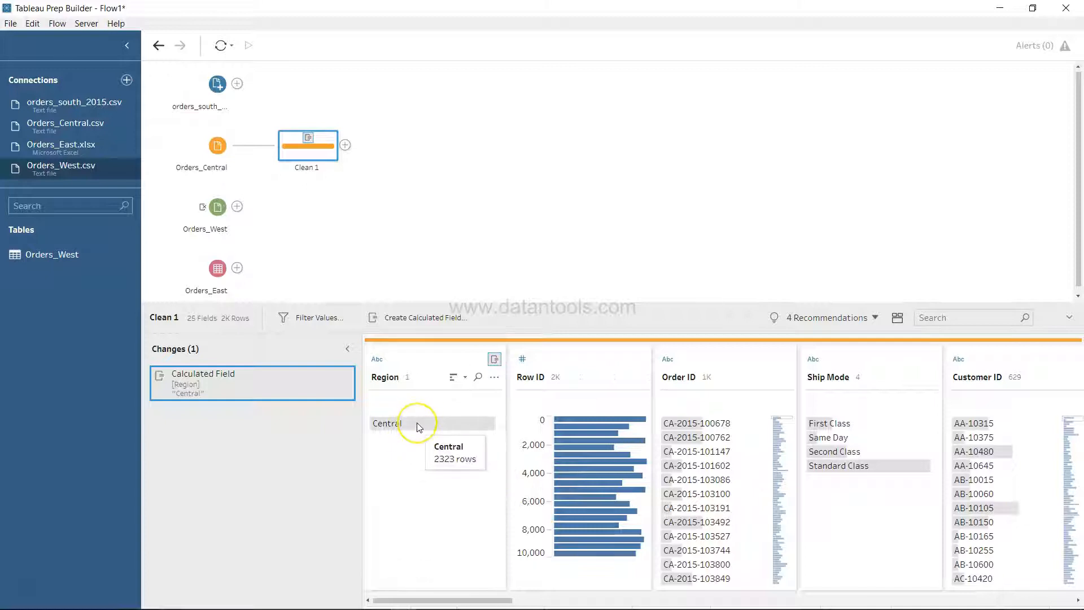
pyautogui.moveTo(231, 387)
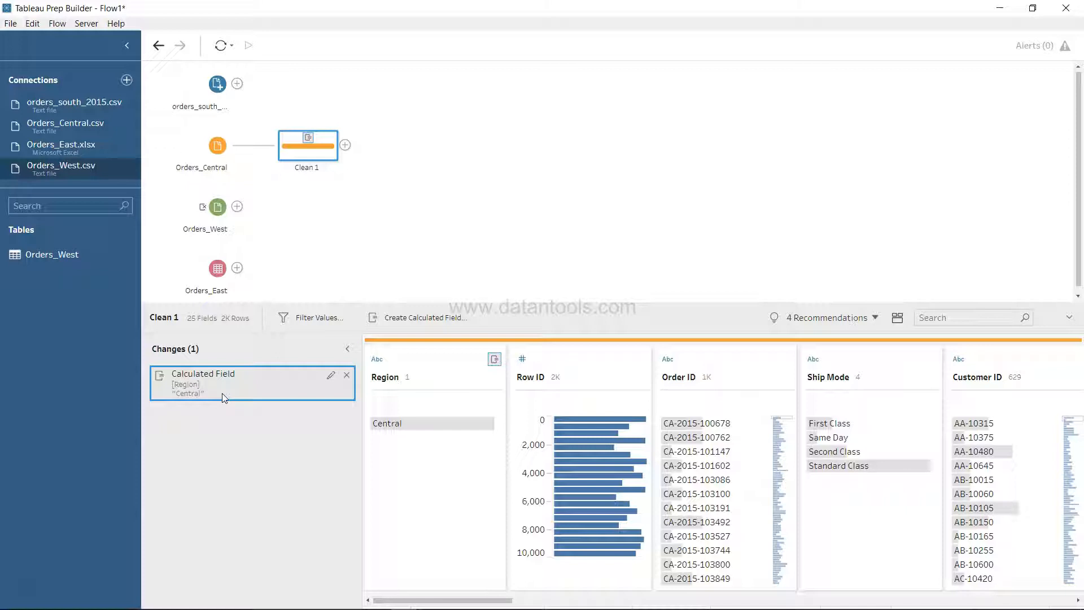
# Examine the remaining field profiles, focusing on the separate year, month and day fields for order and ship dates.
pyautogui.moveTo(607, 499)
pyautogui.hscroll(3, 605, 495)
pyautogui.hscroll(5, 607, 500)
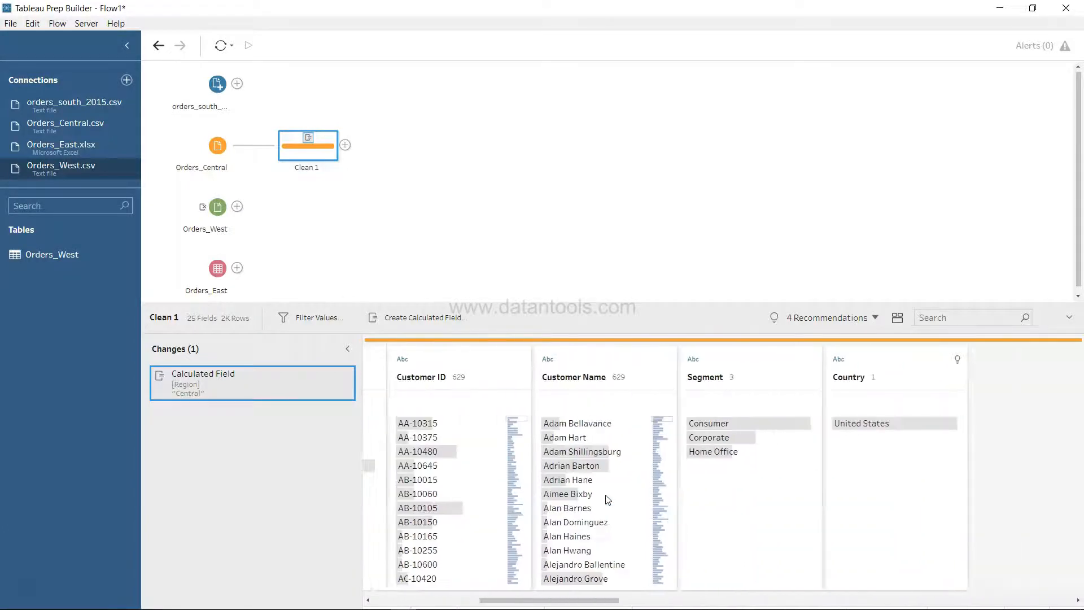
pyautogui.hscroll(6, 608, 499)
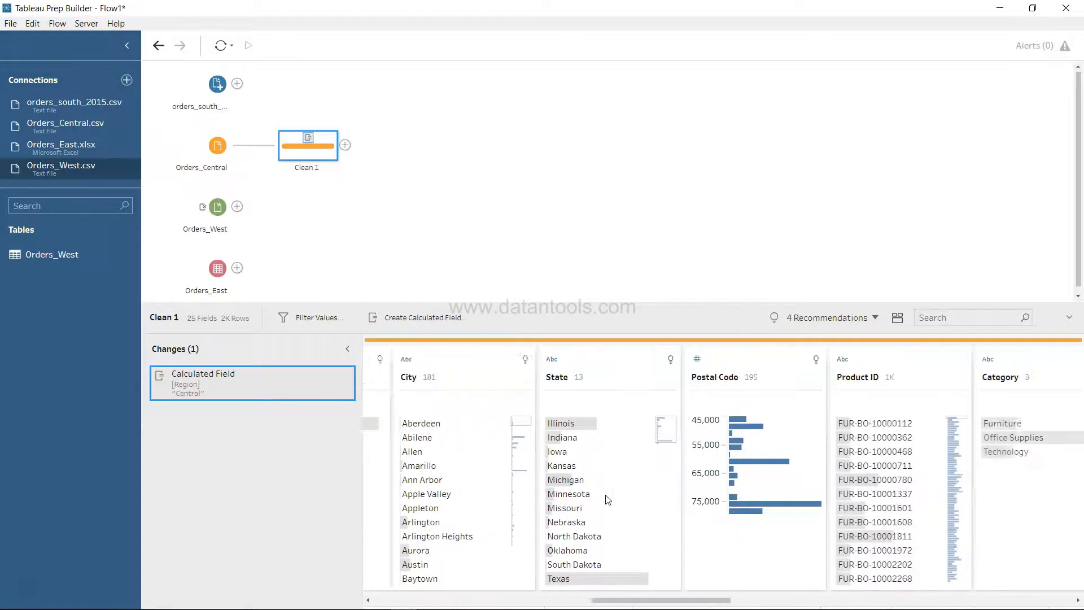
pyautogui.hscroll(6, 608, 500)
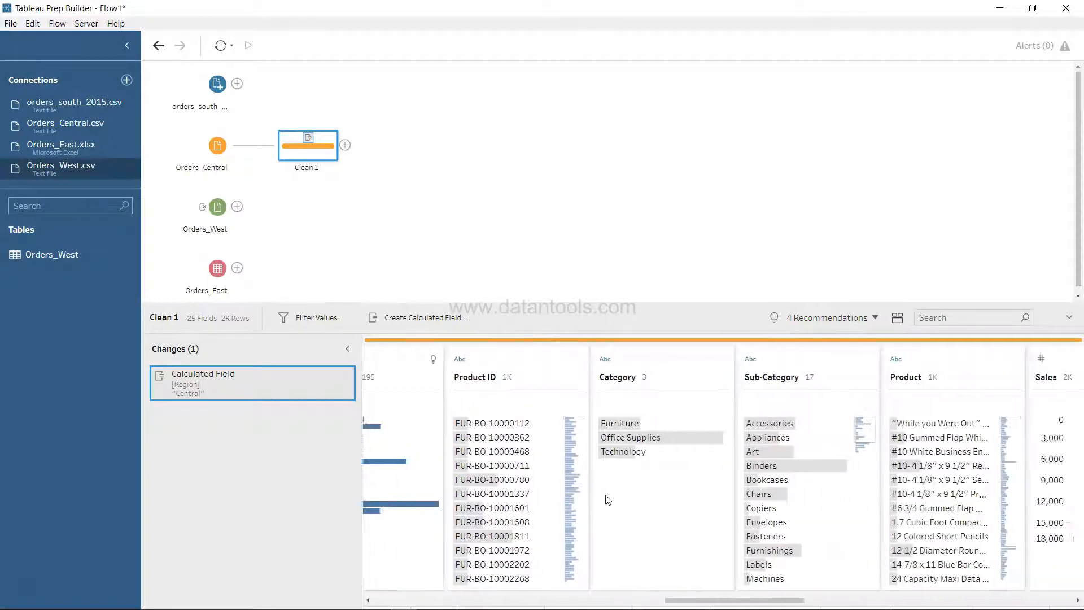
pyautogui.hscroll(6, 607, 499)
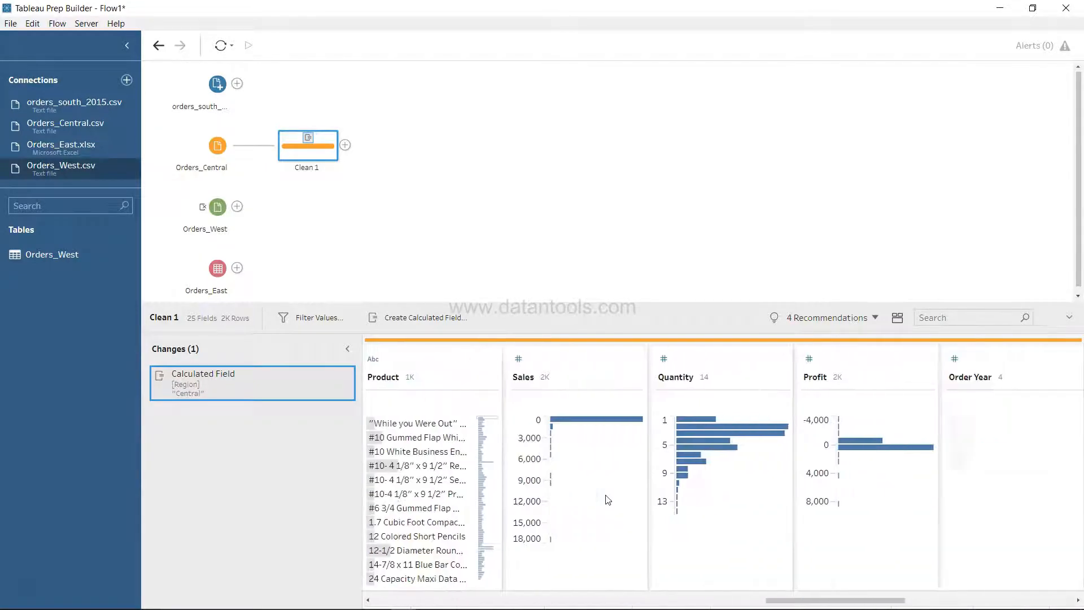
pyautogui.hscroll(2, 607, 499)
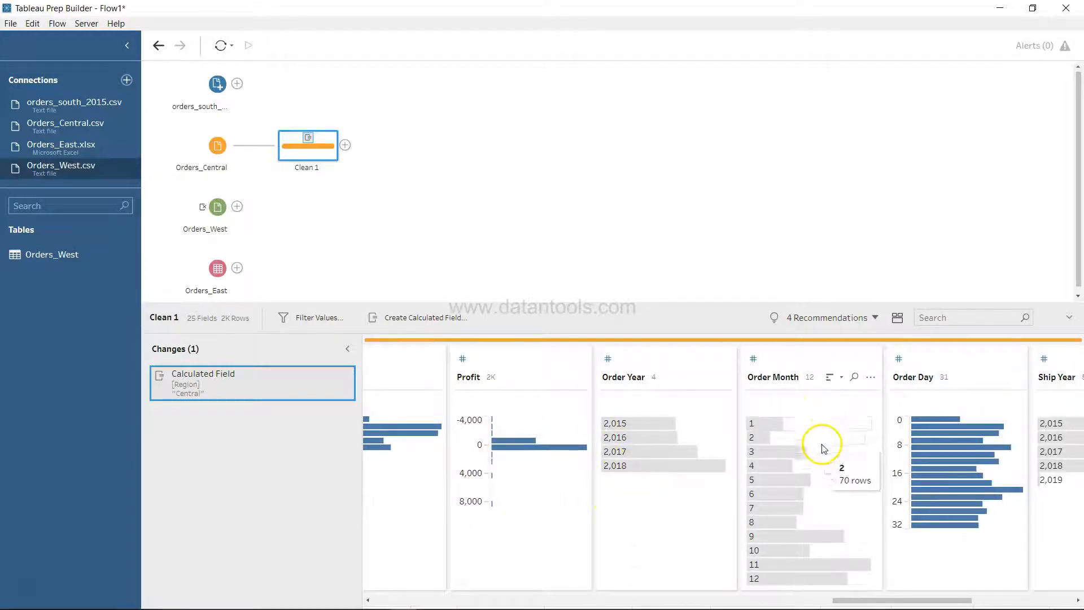
pyautogui.hscroll(4, 948, 459)
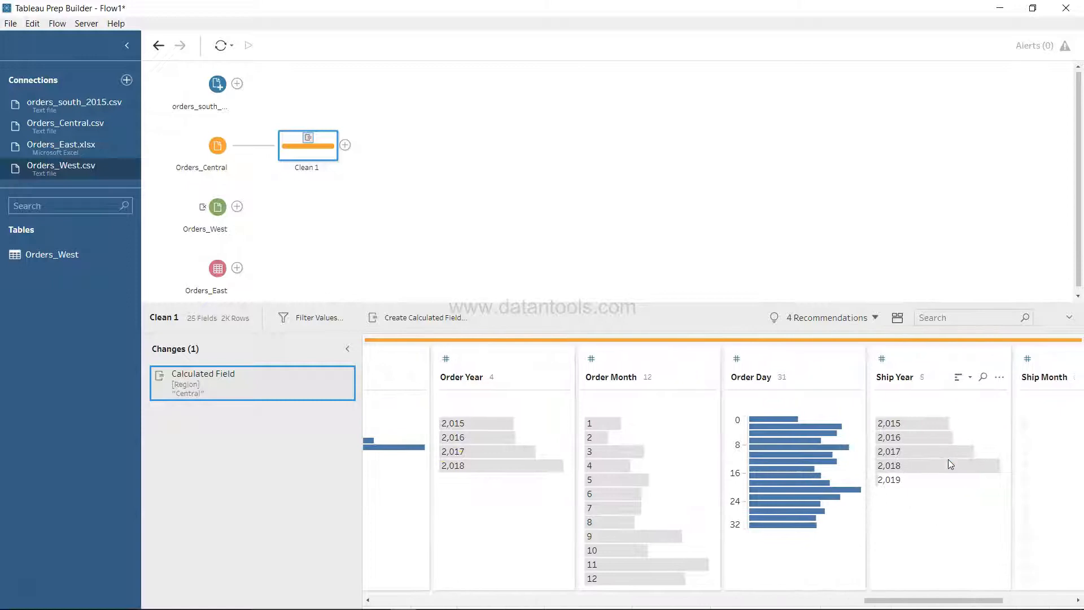
pyautogui.hscroll(1, 951, 465)
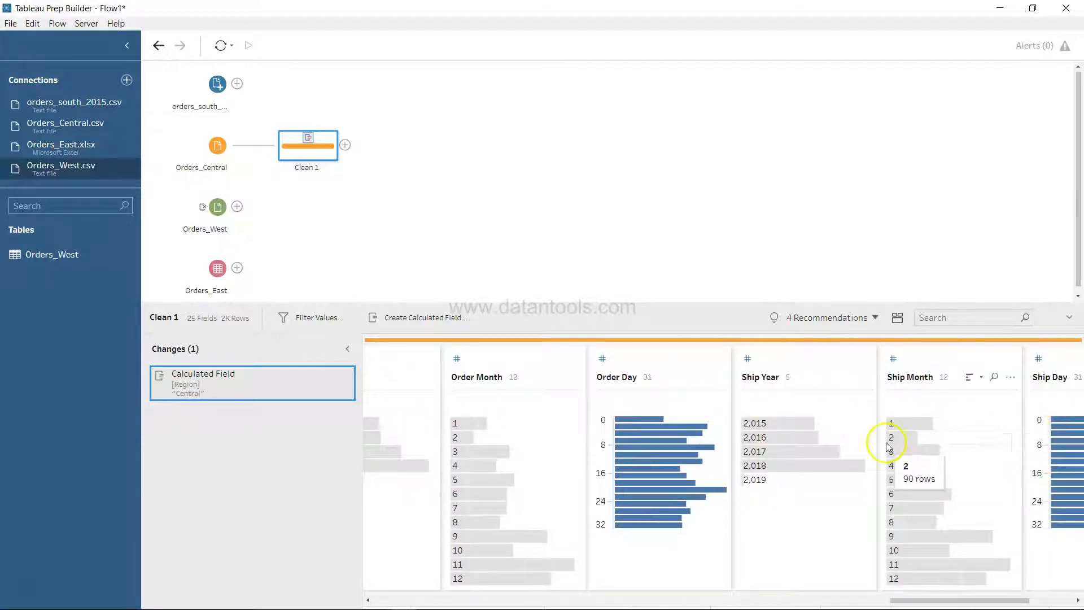
pyautogui.hscroll(-1, 888, 447)
pyautogui.hscroll(-2, 889, 447)
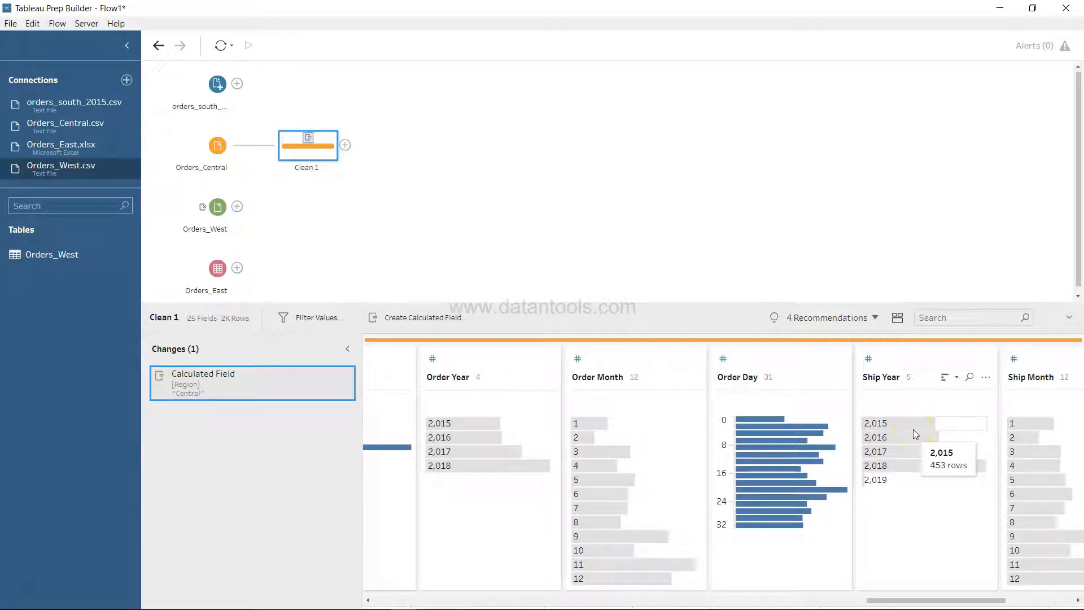
# Start a calculated field named Order Date in the Orders_Central cleaning step, using the MAKEDATE function.
pyautogui.click(491, 347)
pyautogui.click(458, 325)
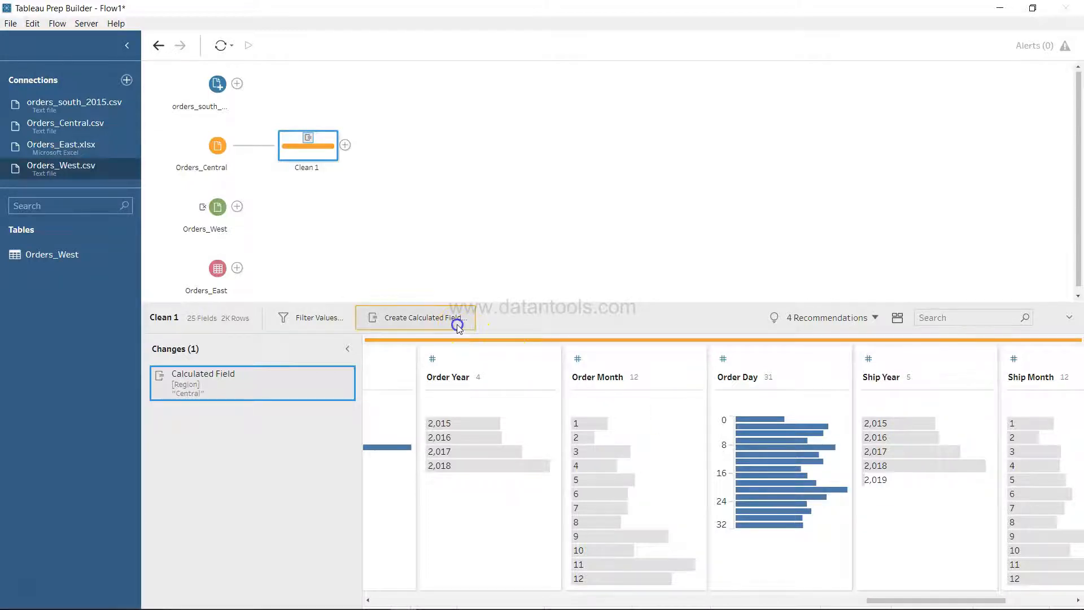
pyautogui.write('O')
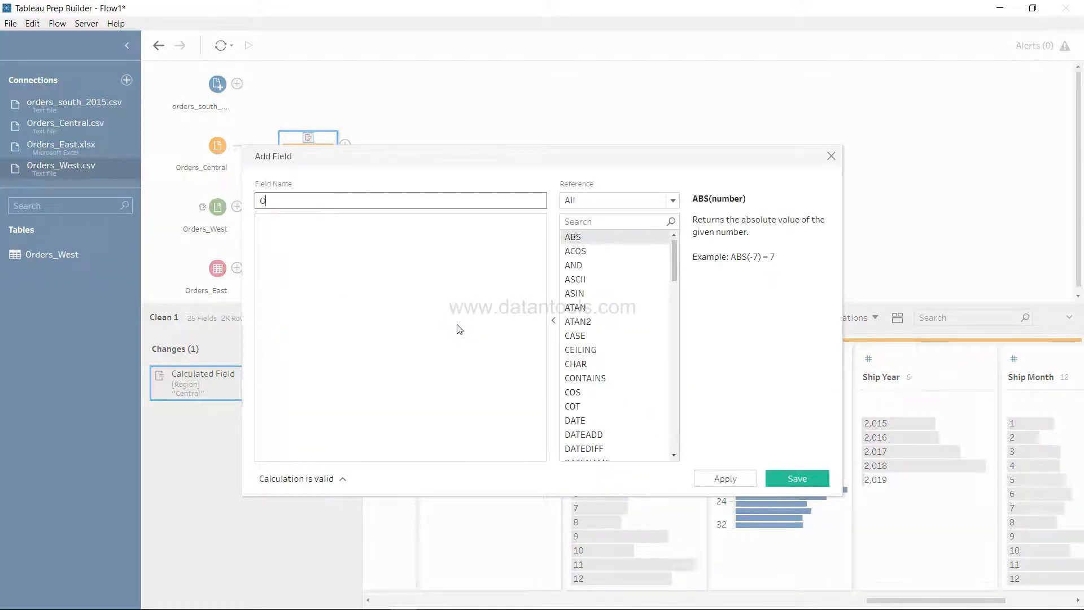
pyautogui.write('rder Date')
pyautogui.click(286, 244)
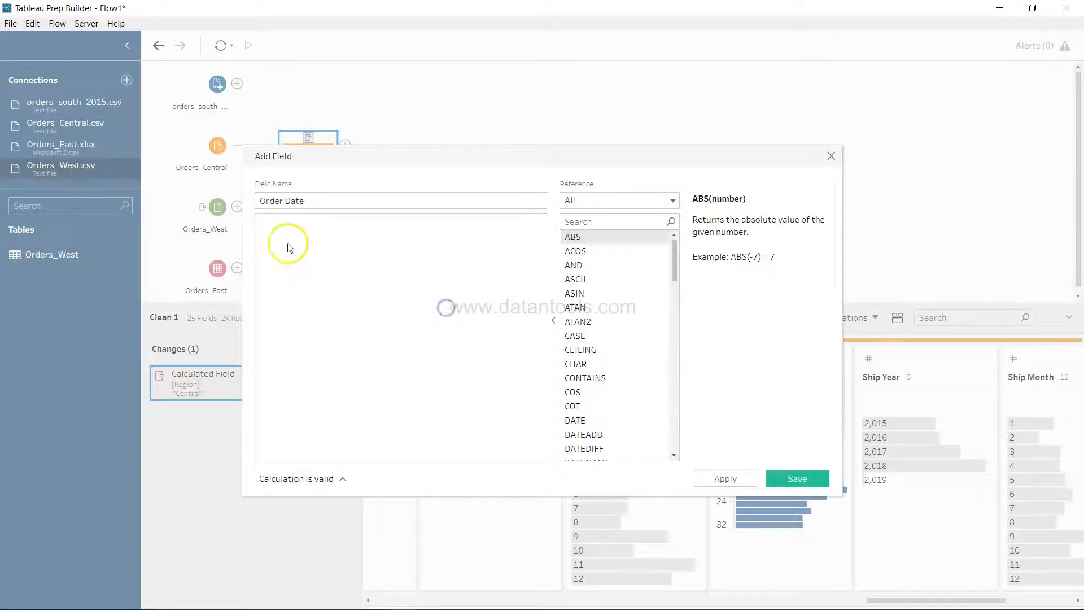
pyautogui.write('Mak')
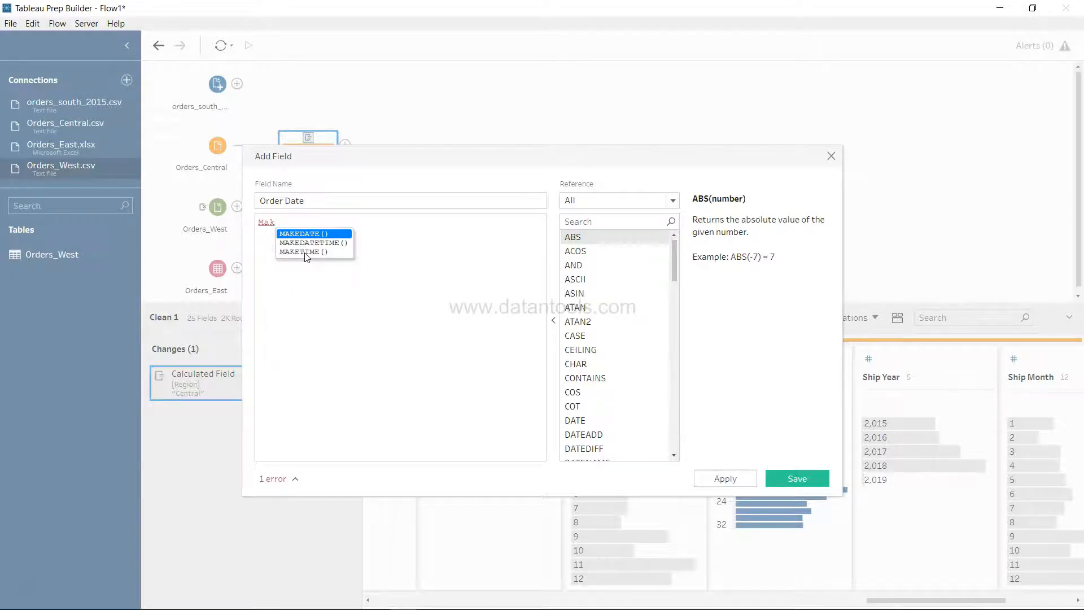
pyautogui.press('Return')
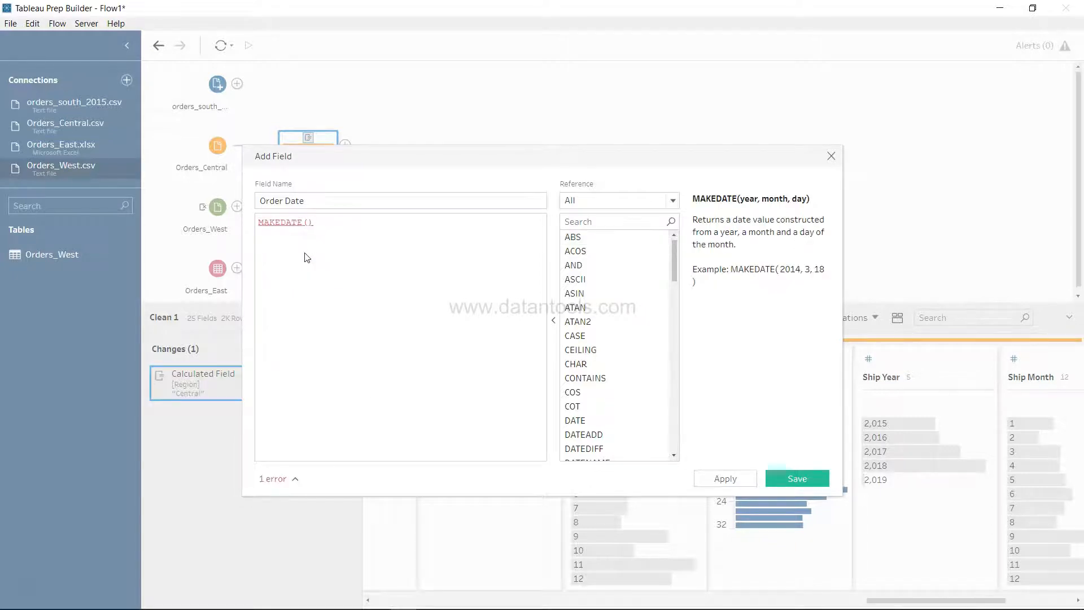
# Complete the Order Date formula as MAKEDATE([Order Year],[Order Month],[Order Day]), apply it and save the field.
pyautogui.write('Ord')
pyautogui.press('Down')
pyautogui.press('Down')
pyautogui.press('Down')
pyautogui.press('Return')
pyautogui.write(',ord')
pyautogui.press('Down')
pyautogui.press('Down')
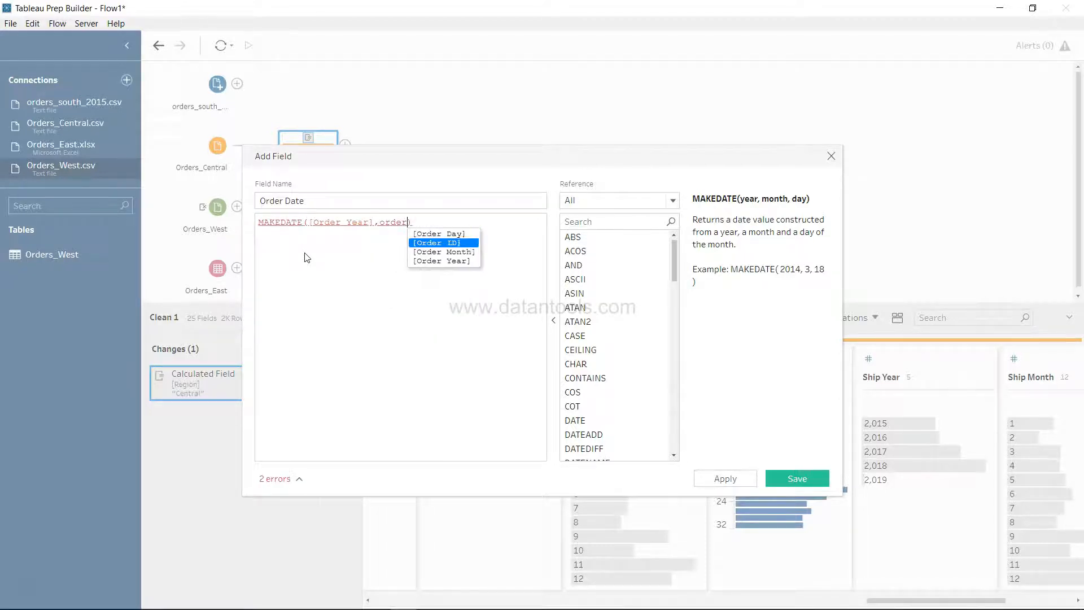
pyautogui.press('Return')
pyautogui.write(',order')
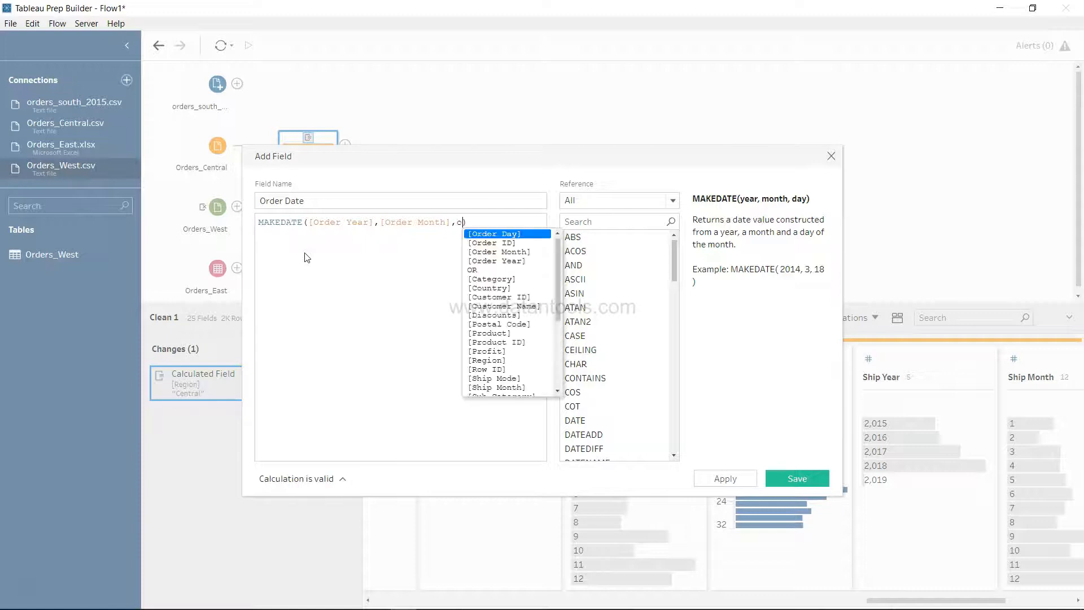
pyautogui.press('Return')
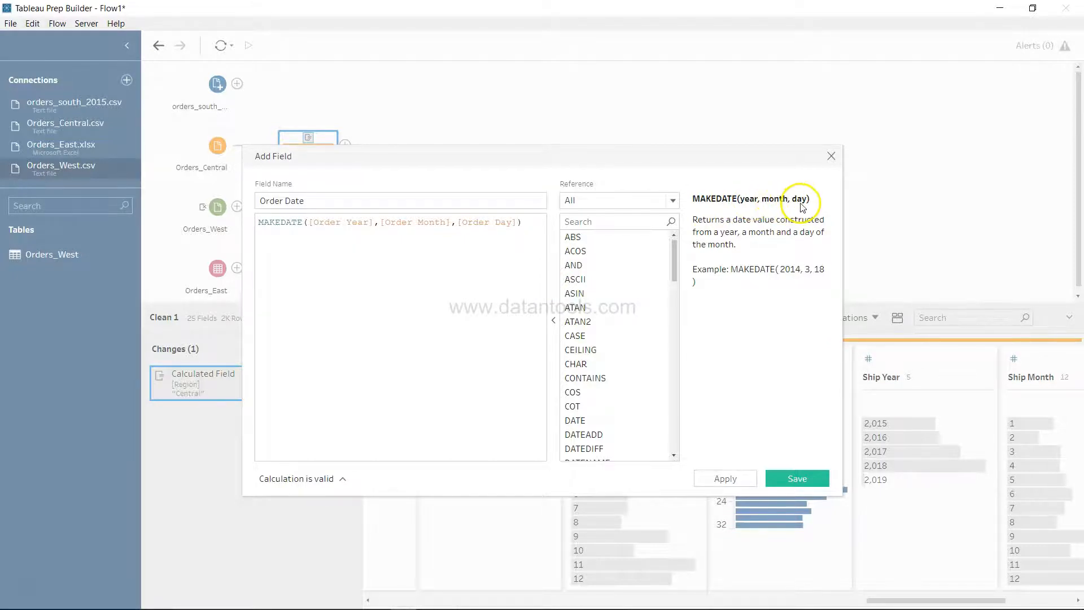
pyautogui.click(732, 480)
pyautogui.click(785, 479)
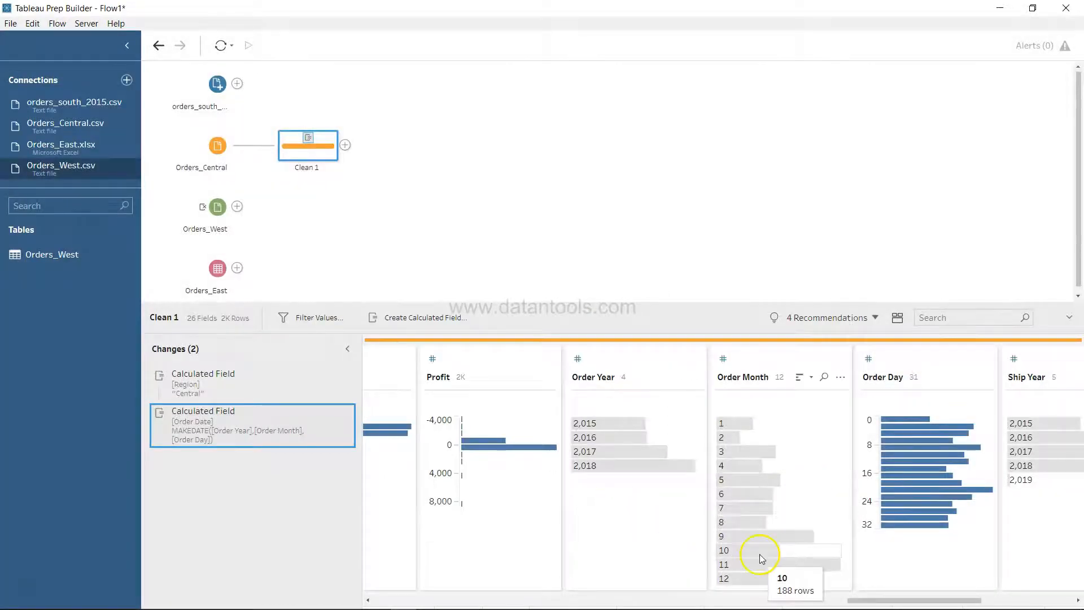
# Look through the field profiles for the new Order Date field and check its date distribution.
pyautogui.hscroll(3, 760, 554)
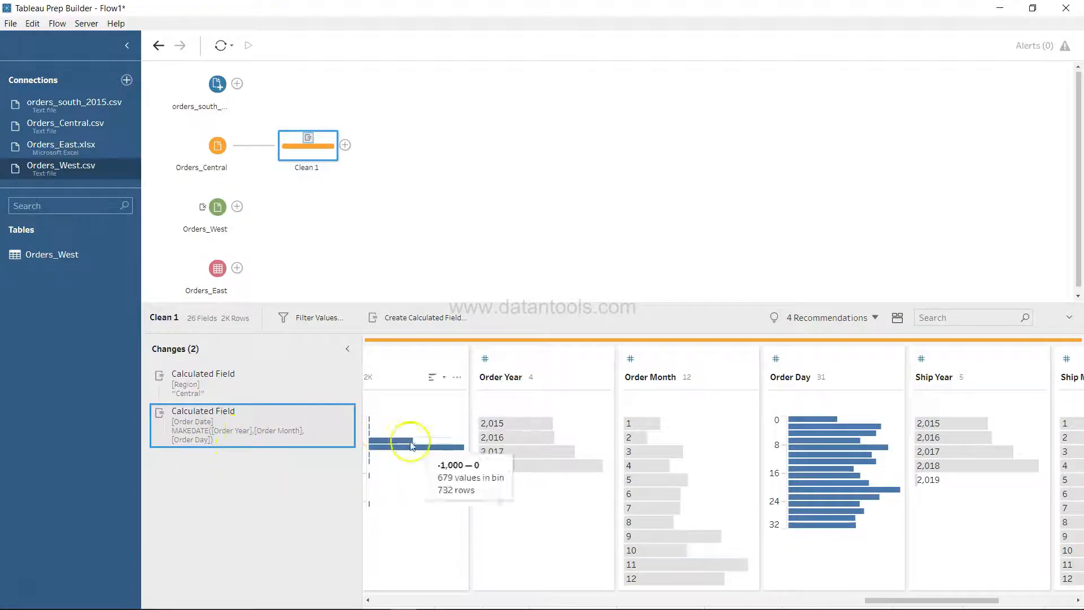
pyautogui.hscroll(10, 717, 461)
pyautogui.hscroll(-10, 718, 463)
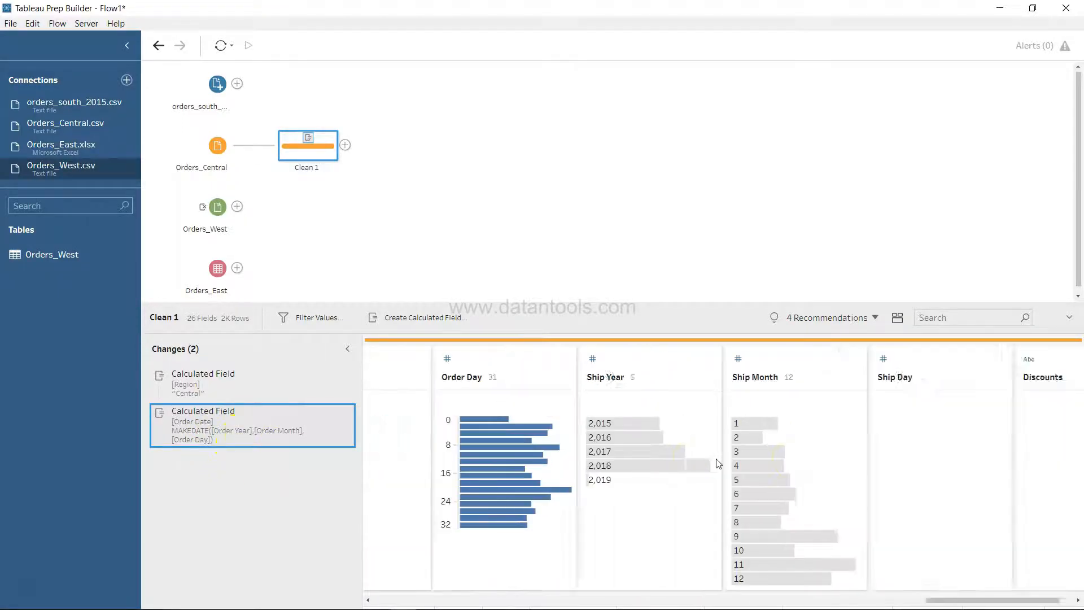
pyautogui.hscroll(-8, 718, 463)
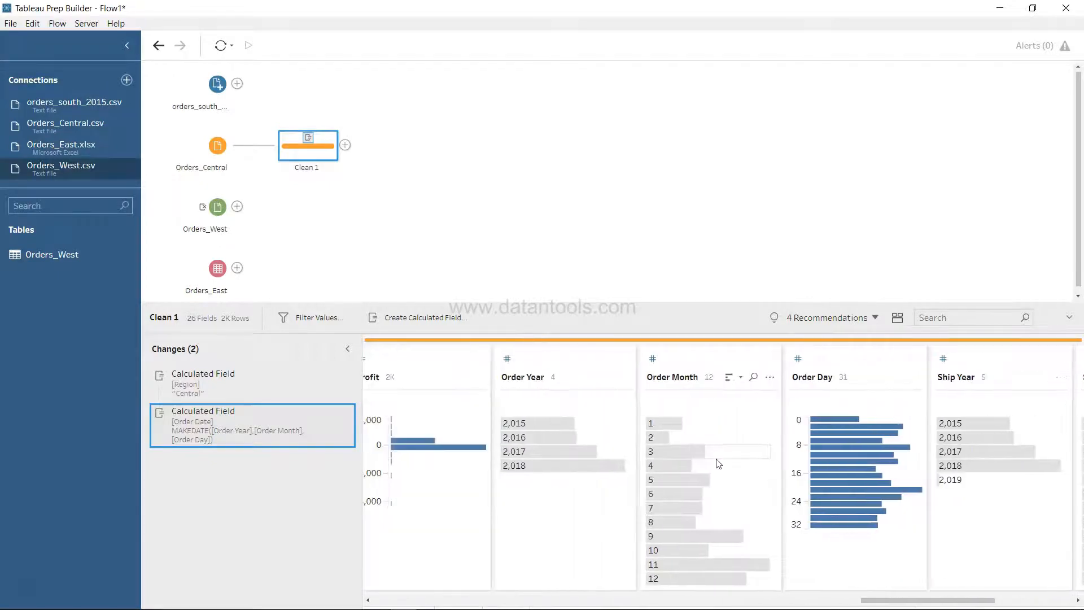
pyautogui.hscroll(-20, 718, 463)
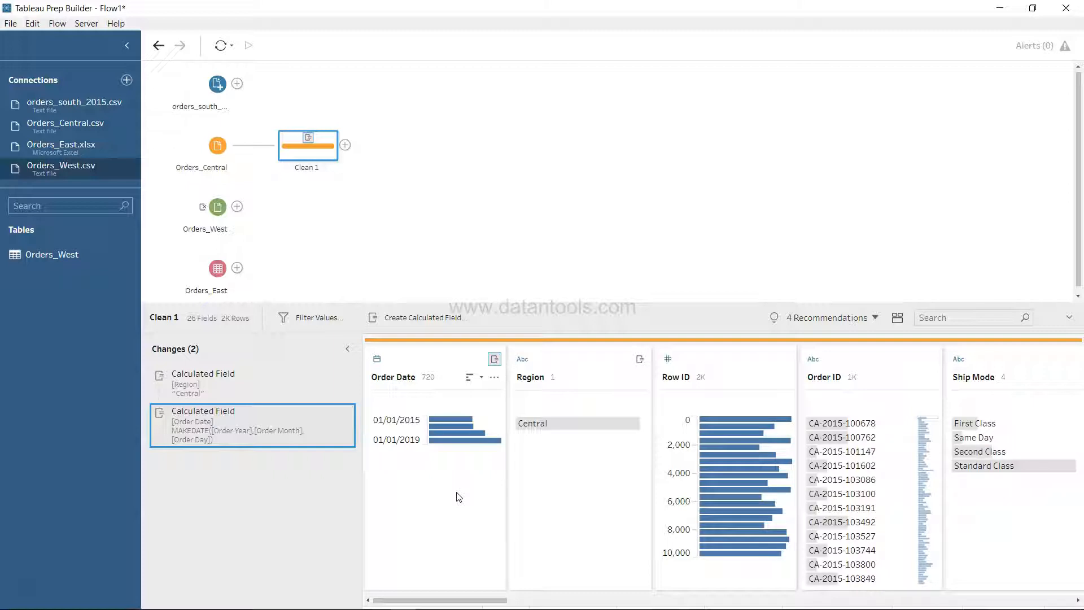
pyautogui.click(497, 362)
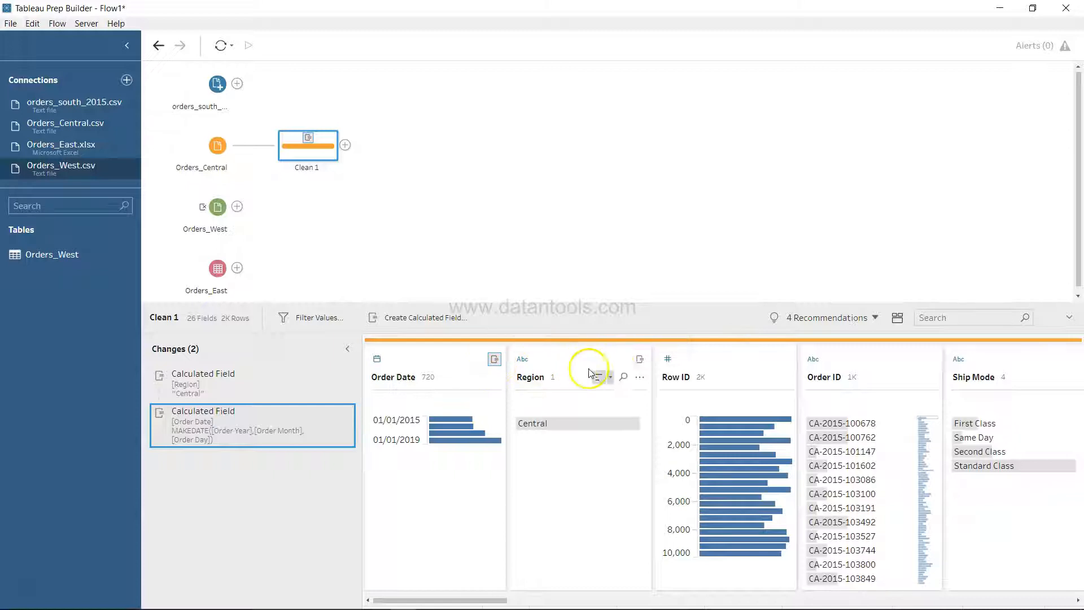
pyautogui.moveTo(600, 424)
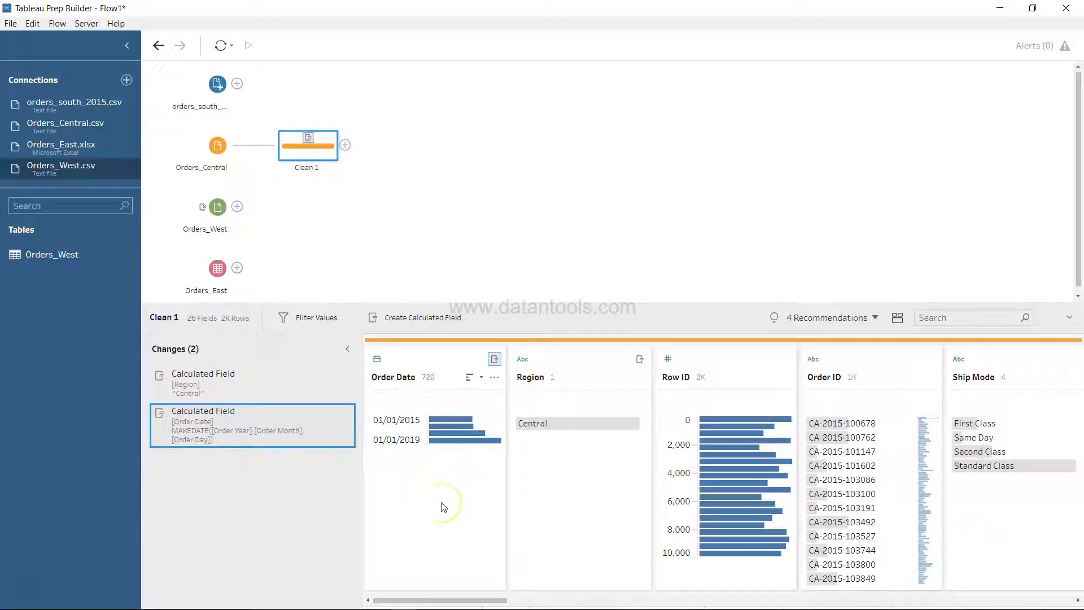
# Start another calculated field named Ship Date with the MAKEDATE function.
pyautogui.click(429, 319)
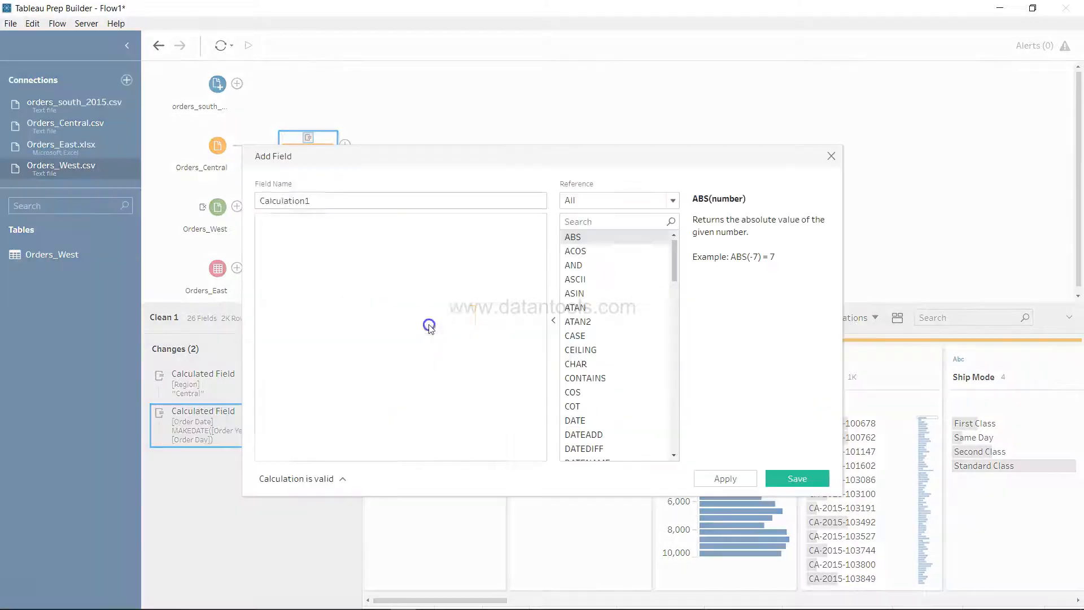
pyautogui.write('Ship Date')
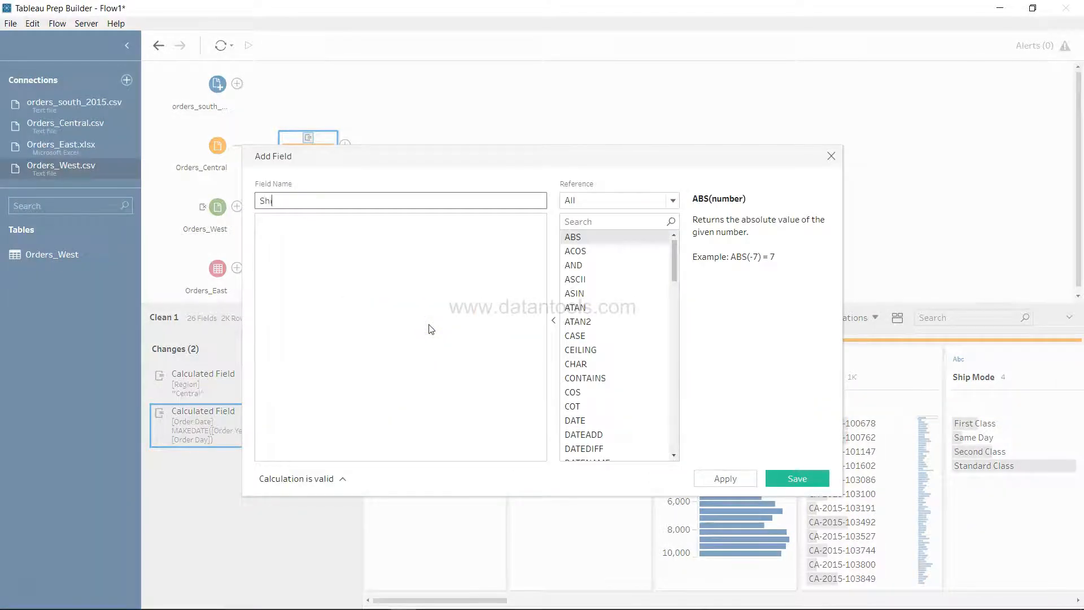
pyautogui.press('Tab')
pyautogui.write('mak')
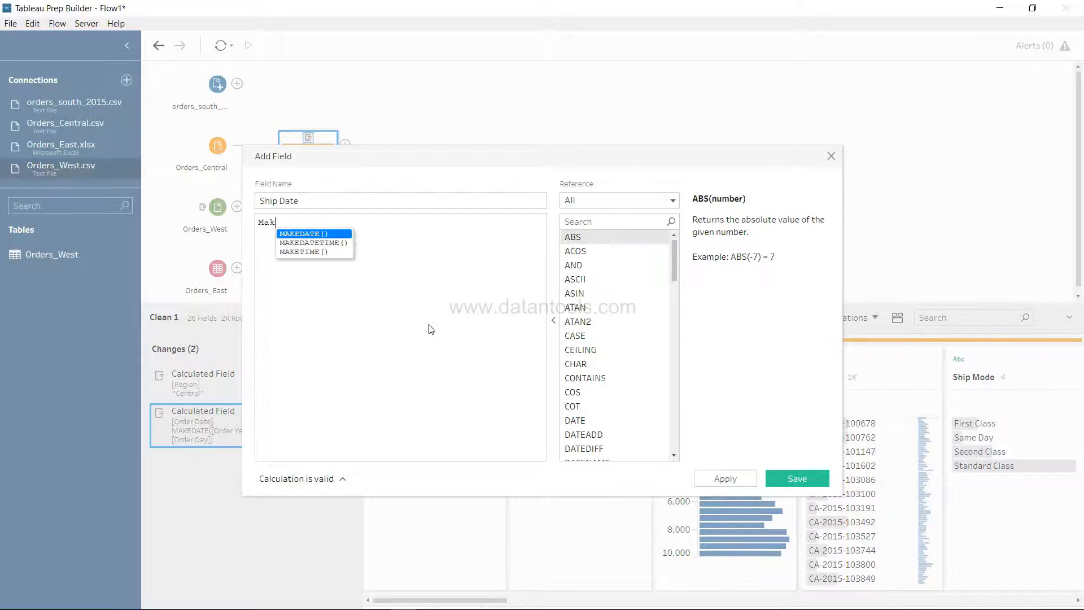
pyautogui.press('Return')
# Complete the Ship Date formula as MAKEDATE([Ship Year],[Ship Month],[Ship Day]), apply it and save the field.
pyautogui.write('ship')
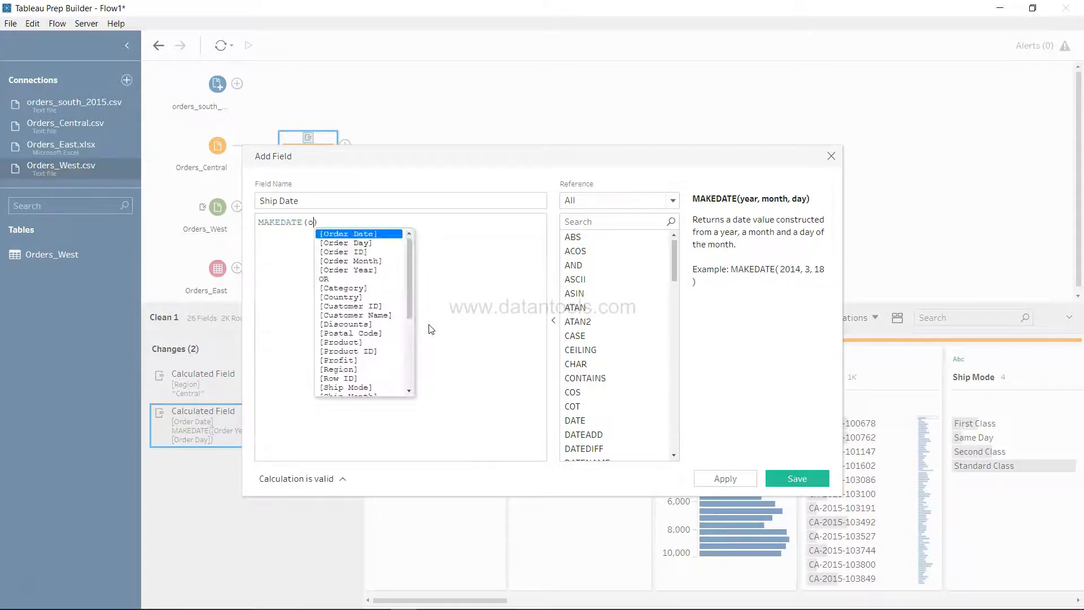
pyautogui.press('Down')
pyautogui.press('Down')
pyautogui.press('Return')
pyautogui.write(',')
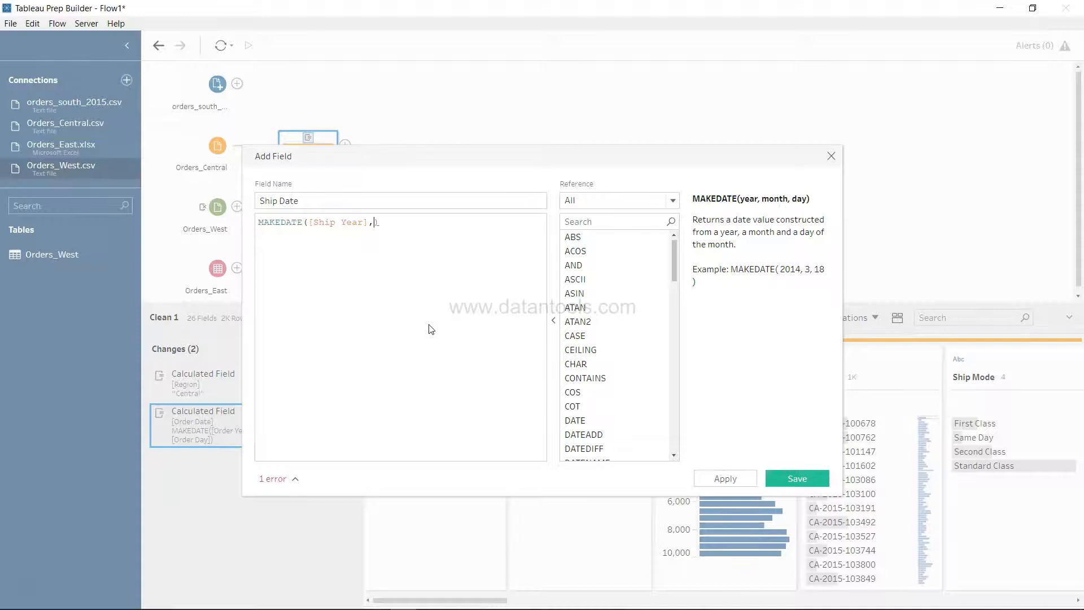
pyautogui.write('ship')
pyautogui.press('Down')
pyautogui.press('Down')
pyautogui.press('Return')
pyautogui.write(',ship')
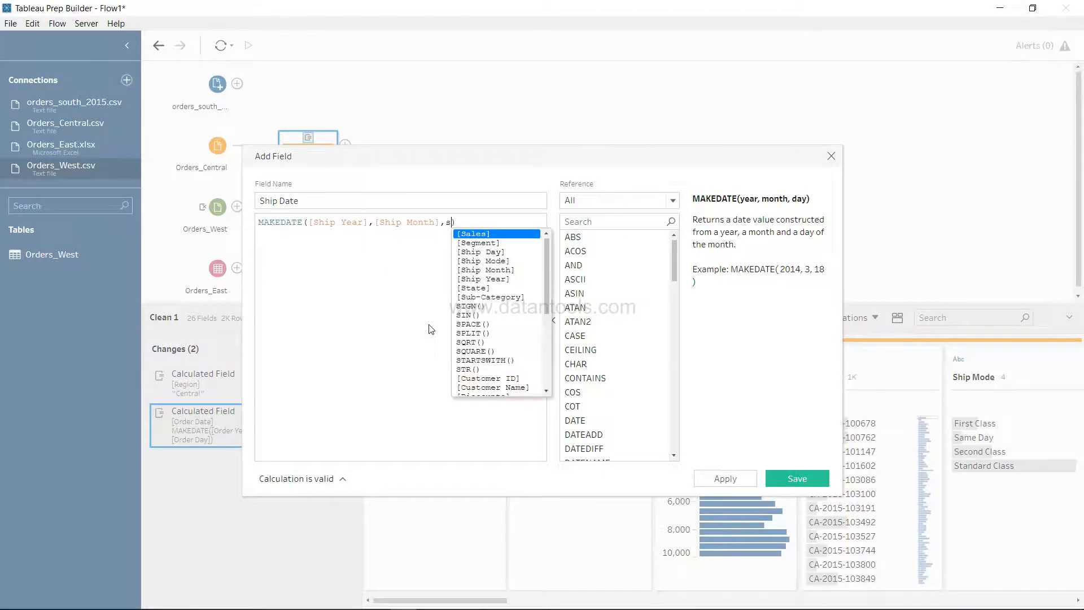
pyautogui.press('Return')
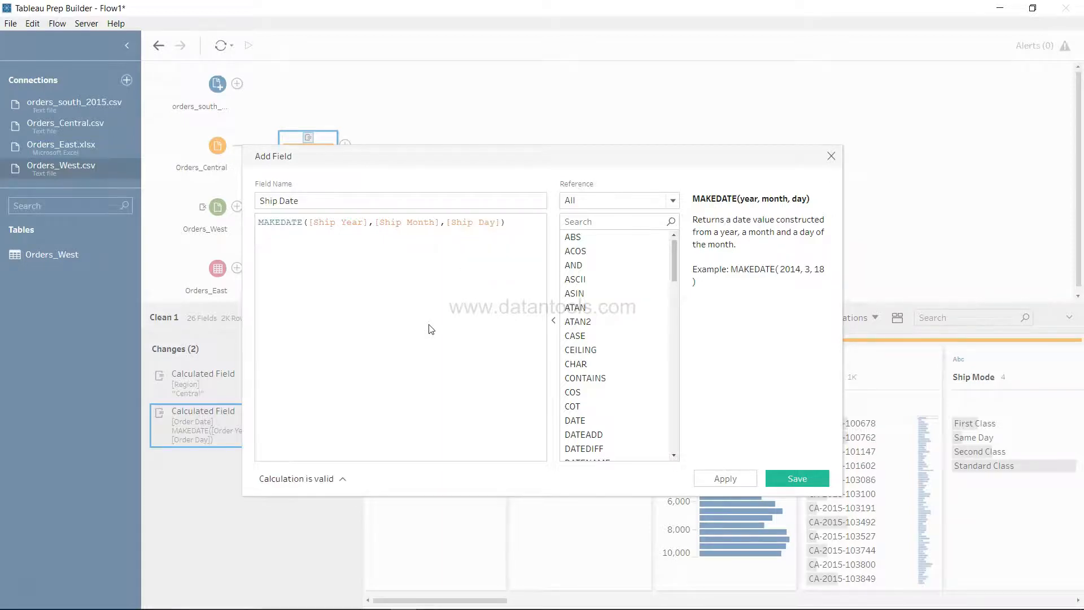
pyautogui.click(744, 479)
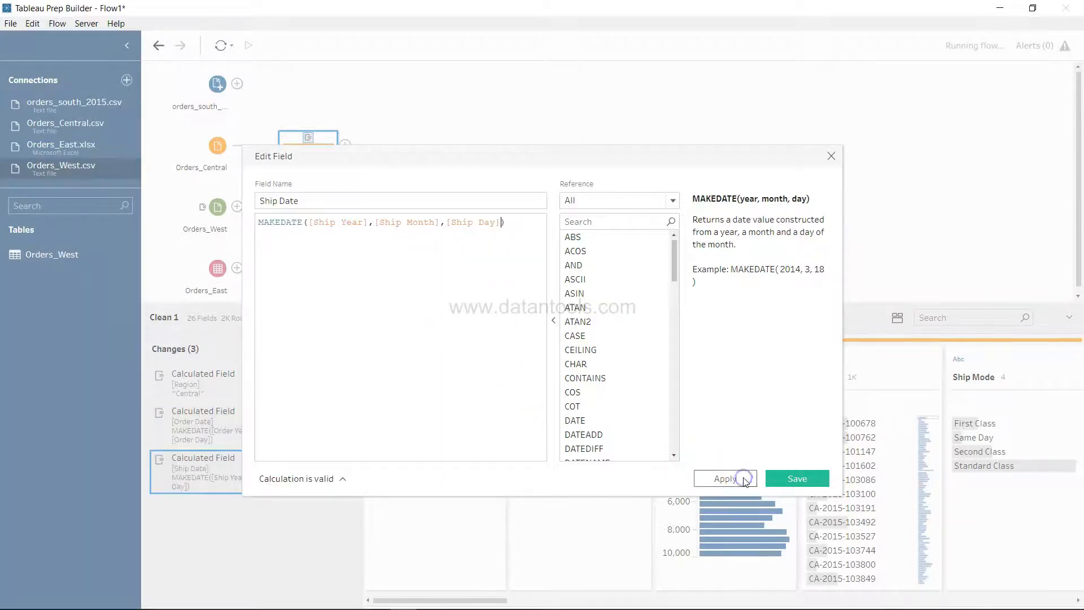
pyautogui.click(793, 477)
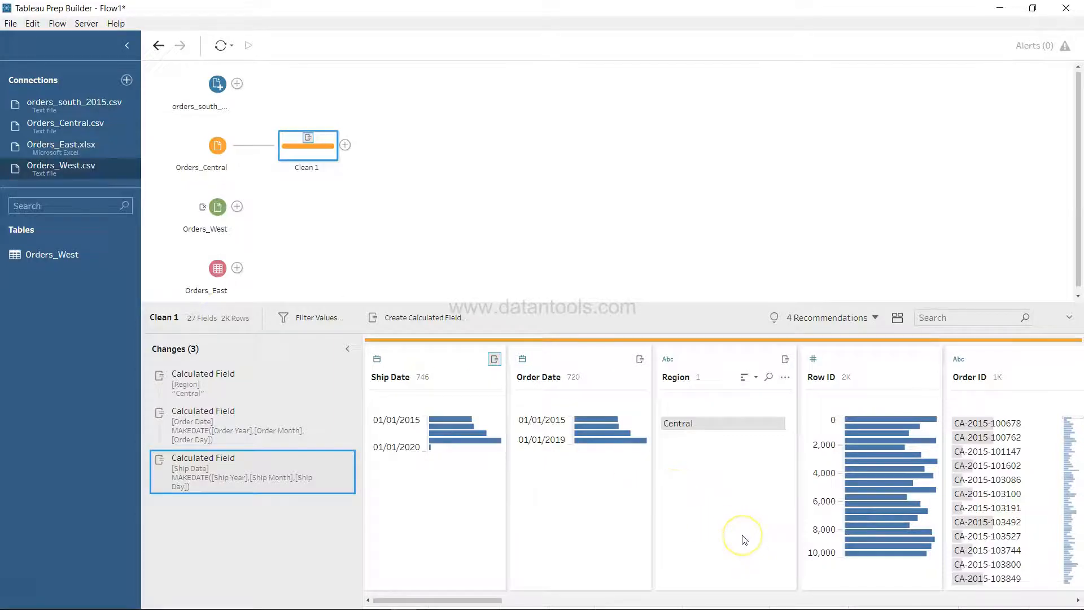
# Search the cleaning step's fields for "Order" and remove Order Year, Order Month and Order Day.
pyautogui.hscroll(1, 743, 538)
pyautogui.click(949, 315)
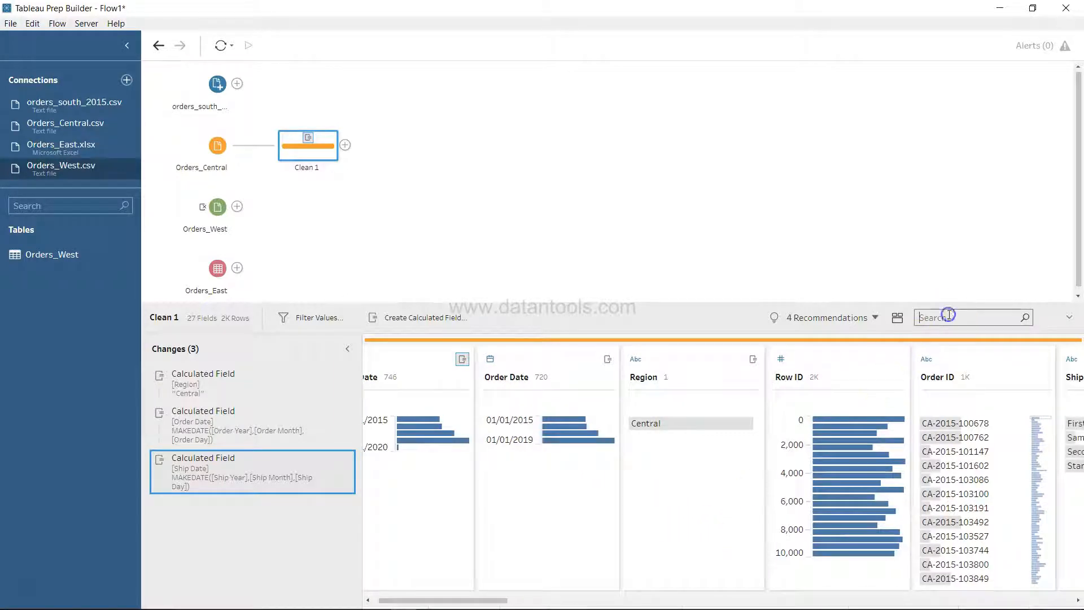
pyautogui.write('Order')
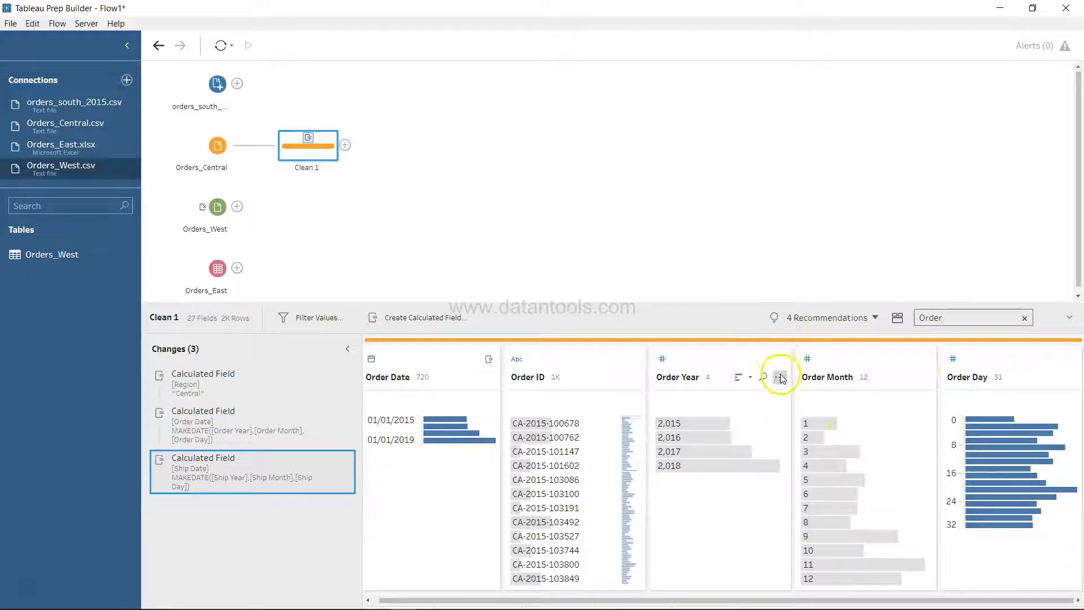
pyautogui.click(780, 377)
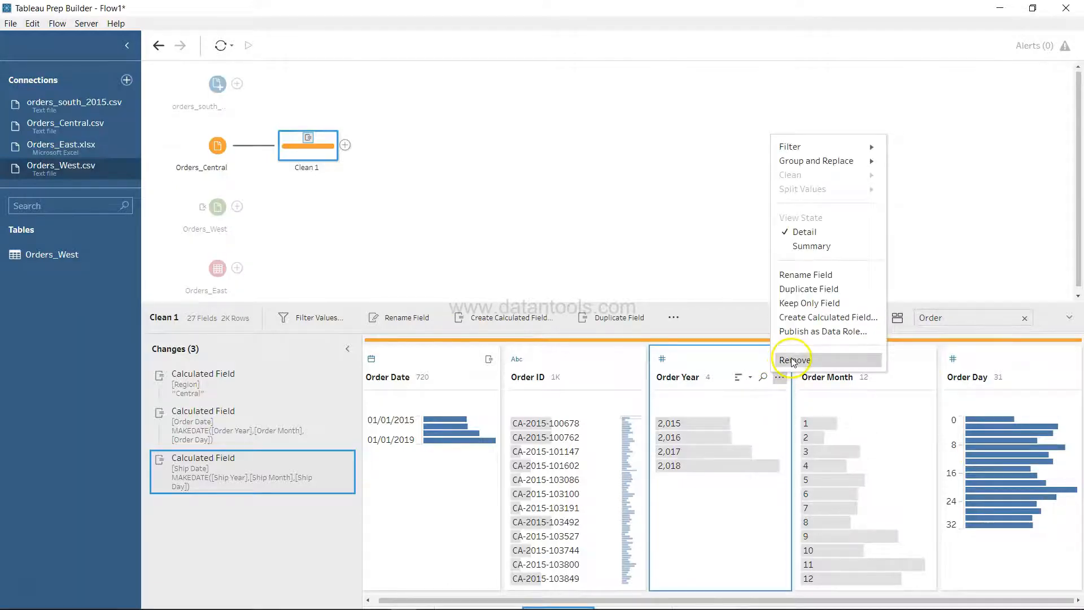
pyautogui.click(790, 363)
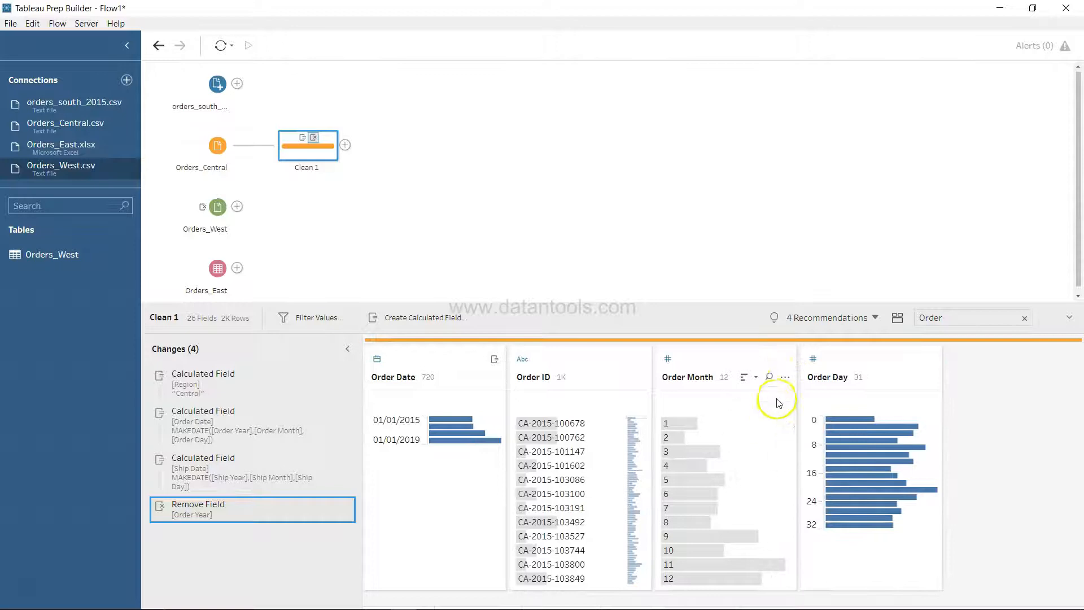
pyautogui.click(785, 378)
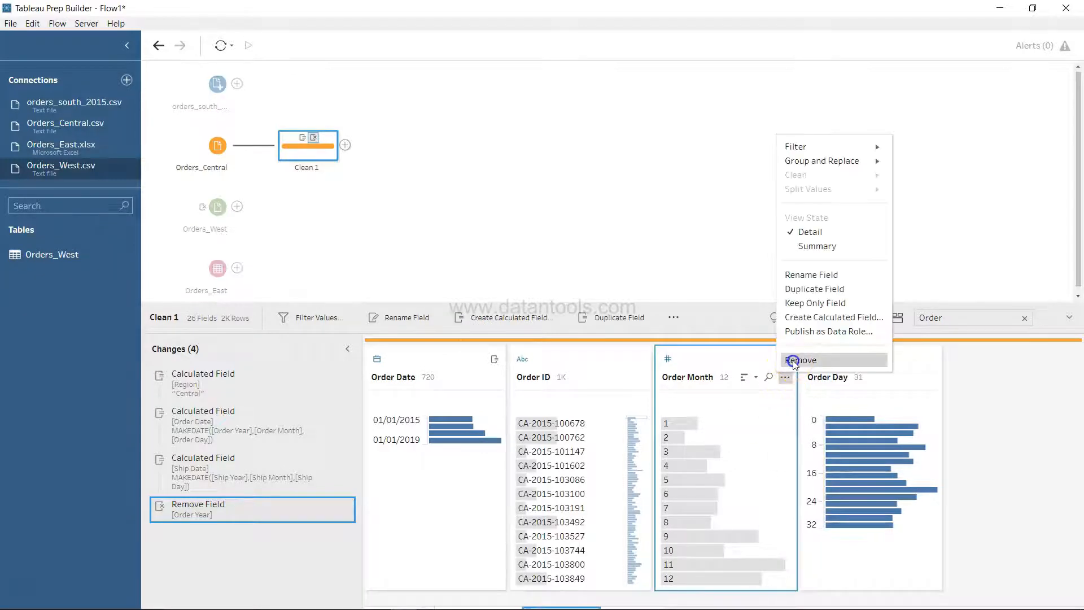
pyautogui.click(791, 364)
pyautogui.click(785, 377)
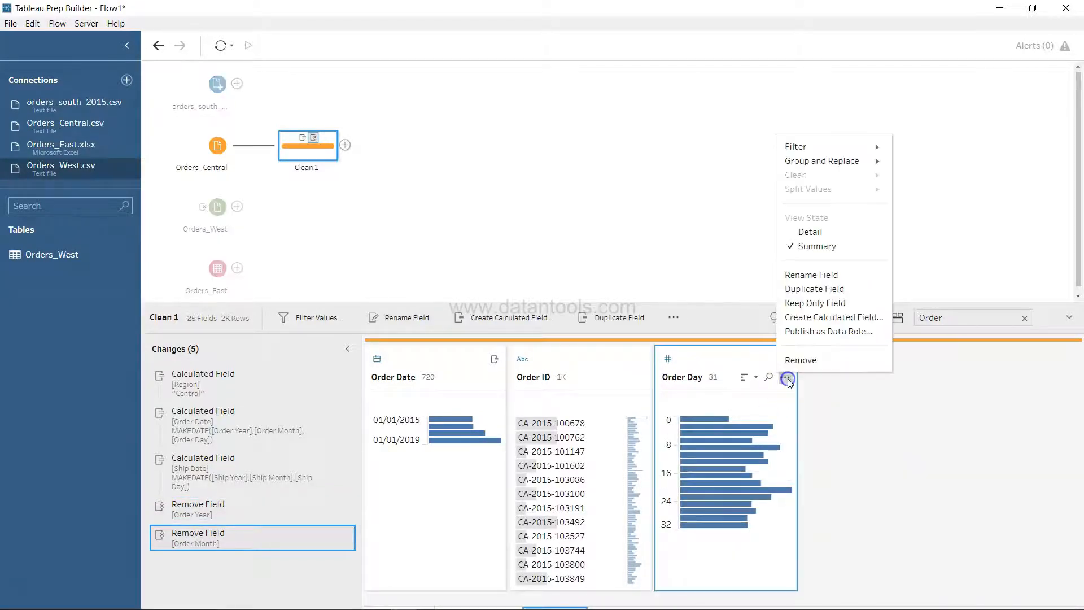
pyautogui.click(802, 362)
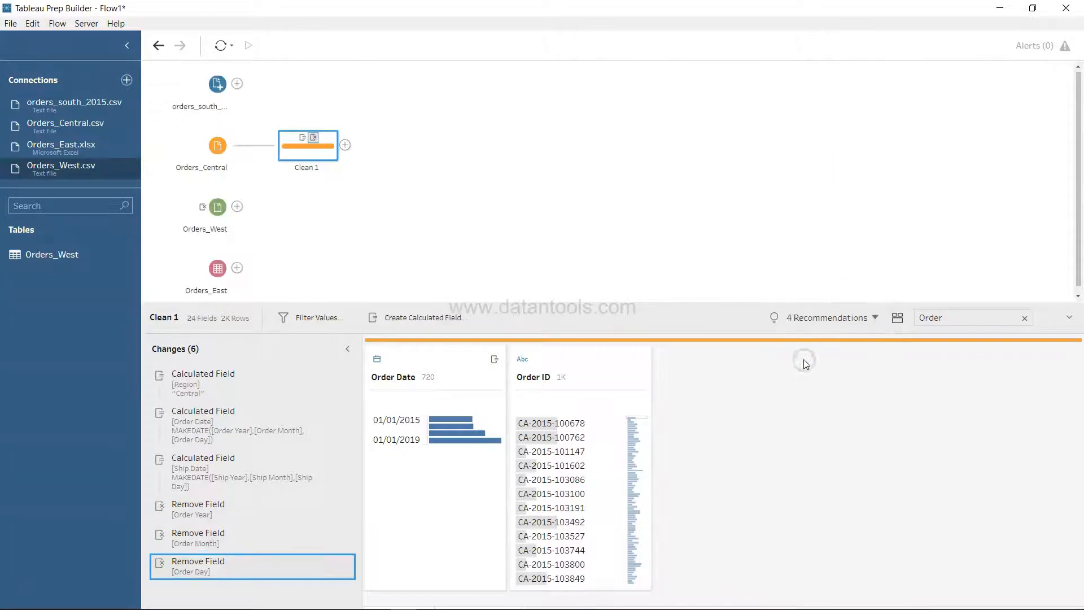
pyautogui.click(754, 470)
pyautogui.click(459, 464)
pyautogui.click(229, 515)
# Search the cleaning step's fields for "Ship" and remove Ship Year, Ship Month and Ship Day.
pyautogui.moveTo(956, 320); pyautogui.dragTo(854, 335)
pyautogui.write('Ship')
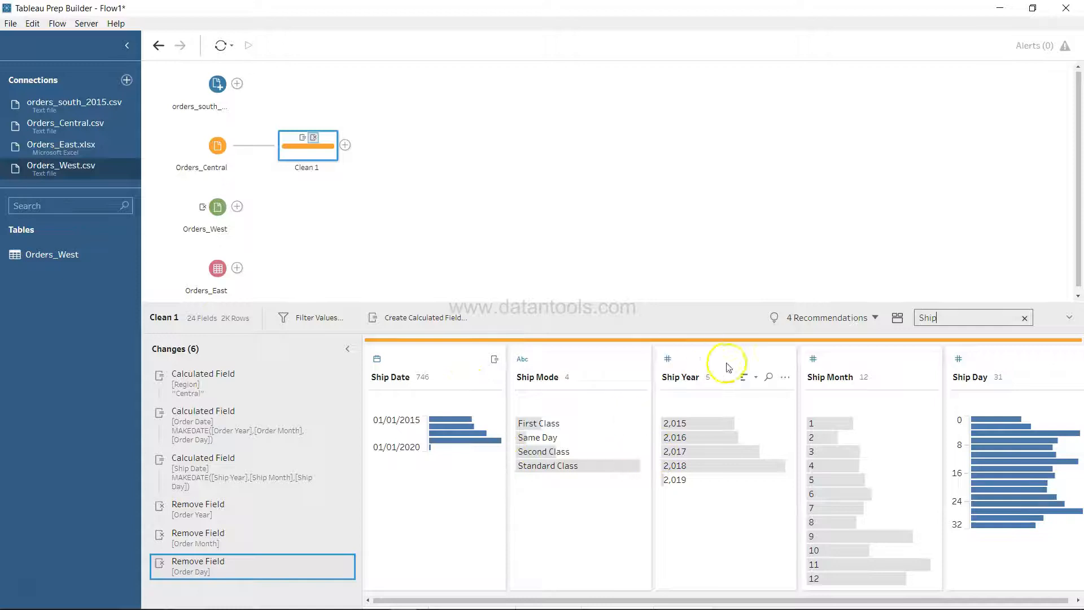
pyautogui.click(785, 376)
pyautogui.click(800, 360)
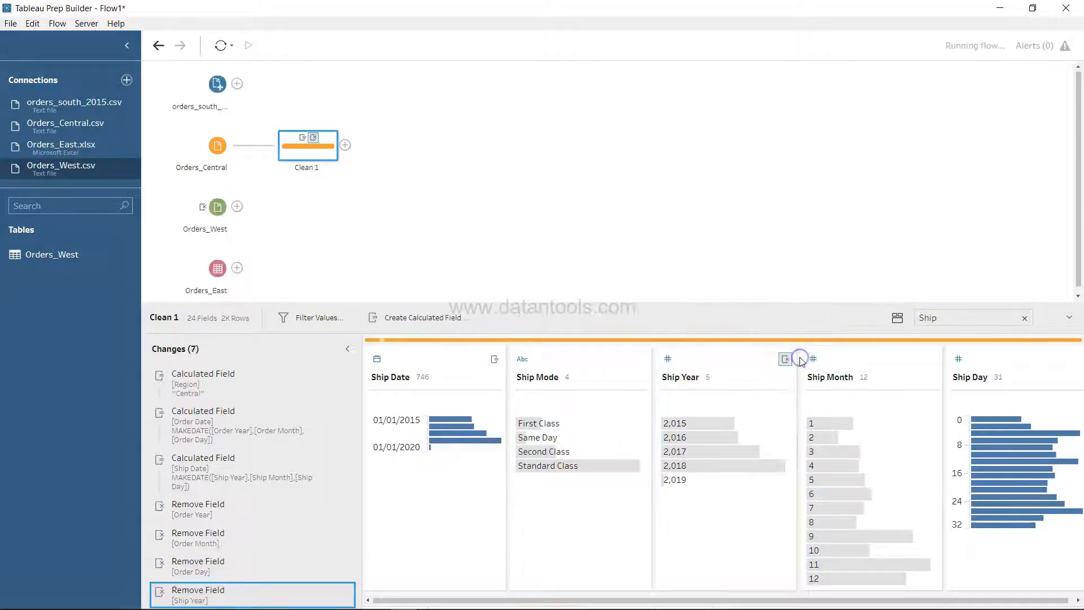
pyautogui.click(787, 380)
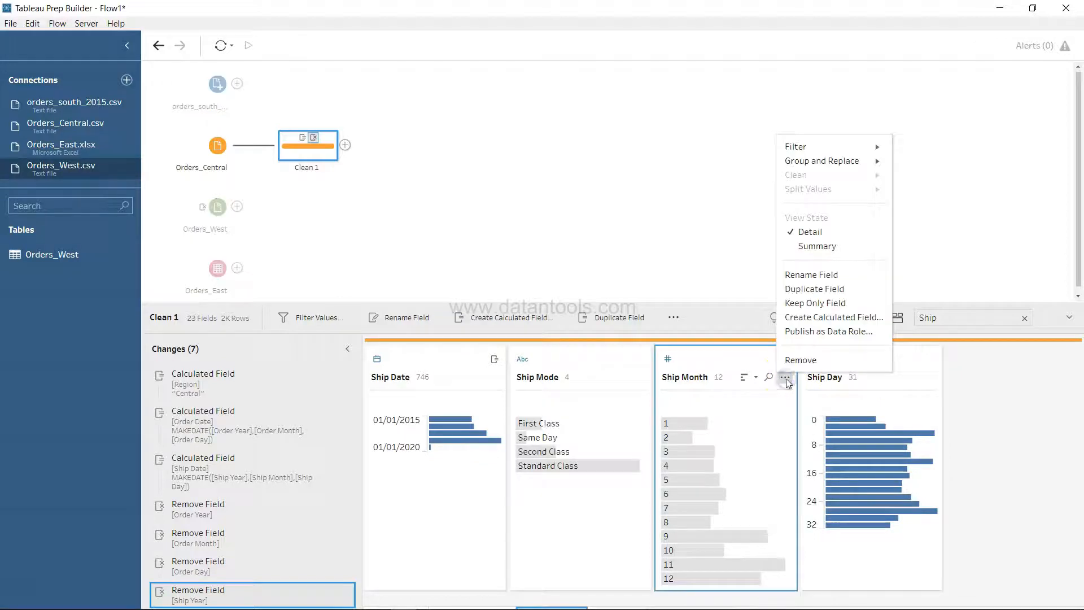
pyautogui.click(800, 359)
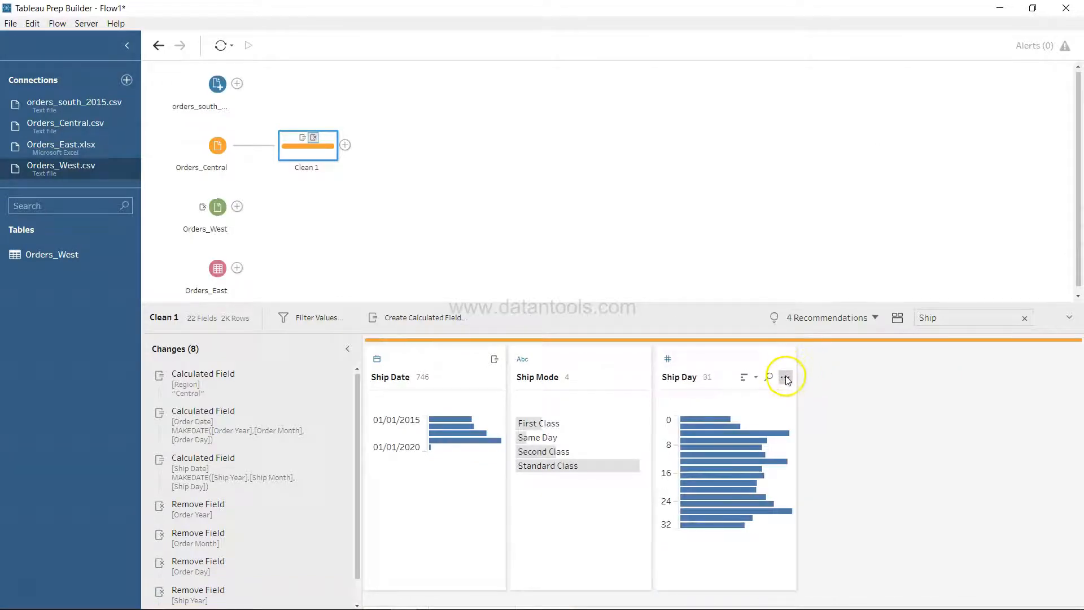
pyautogui.click(785, 377)
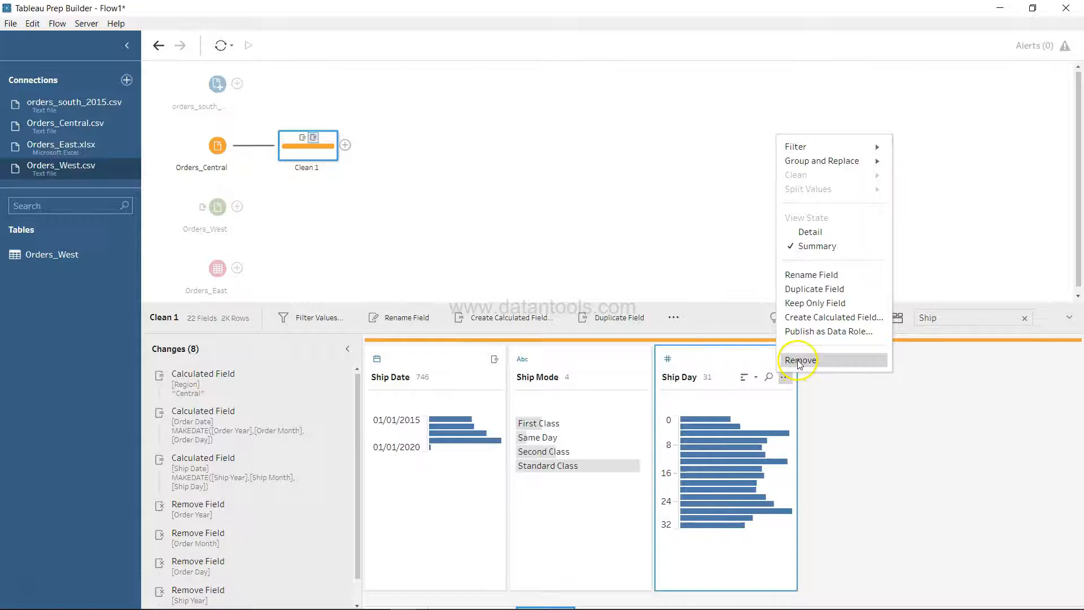
pyautogui.click(800, 360)
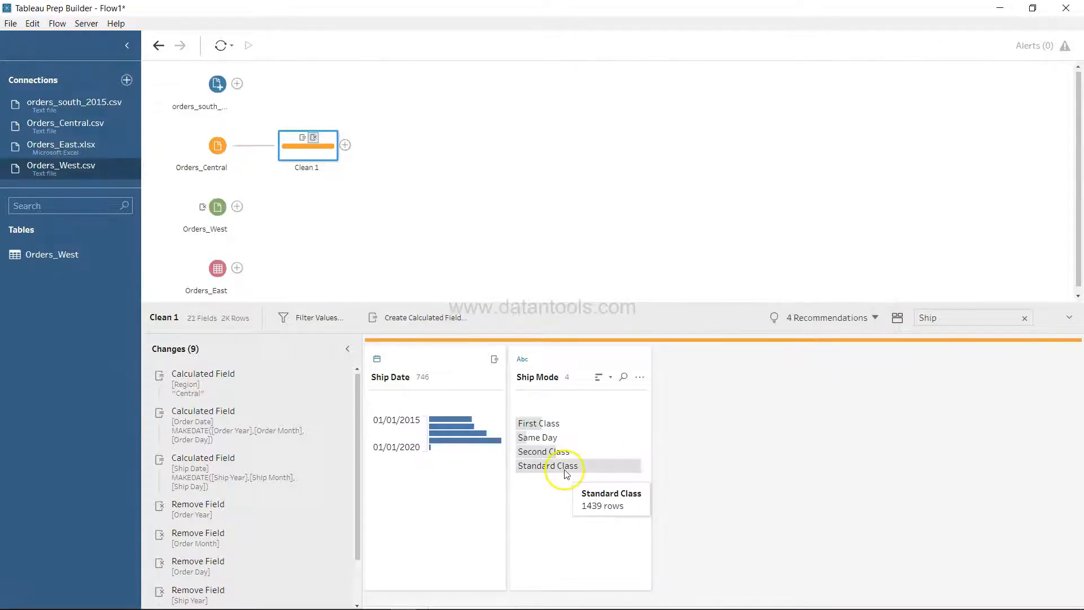
# Review the recorded changes of Clean 1 and clear the field search to list all fields again.
pyautogui.scroll(-2, 202, 564)
pyautogui.scroll(-1, 201, 565)
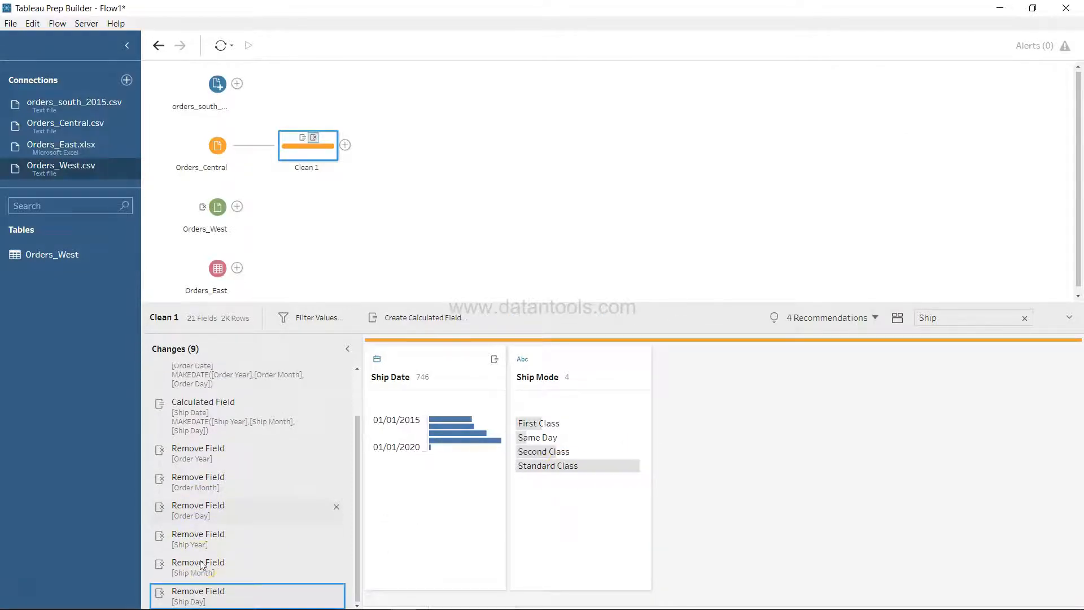
pyautogui.scroll(2, 202, 564)
pyautogui.scroll(-2, 239, 404)
pyautogui.doubleClick(967, 318)
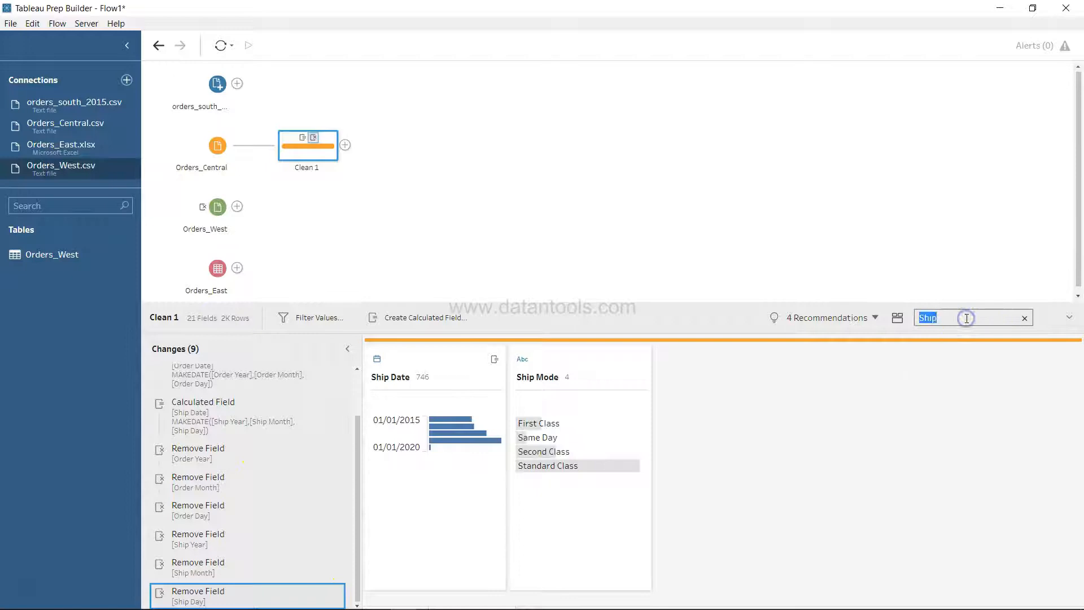
pyautogui.press('BackSpace')
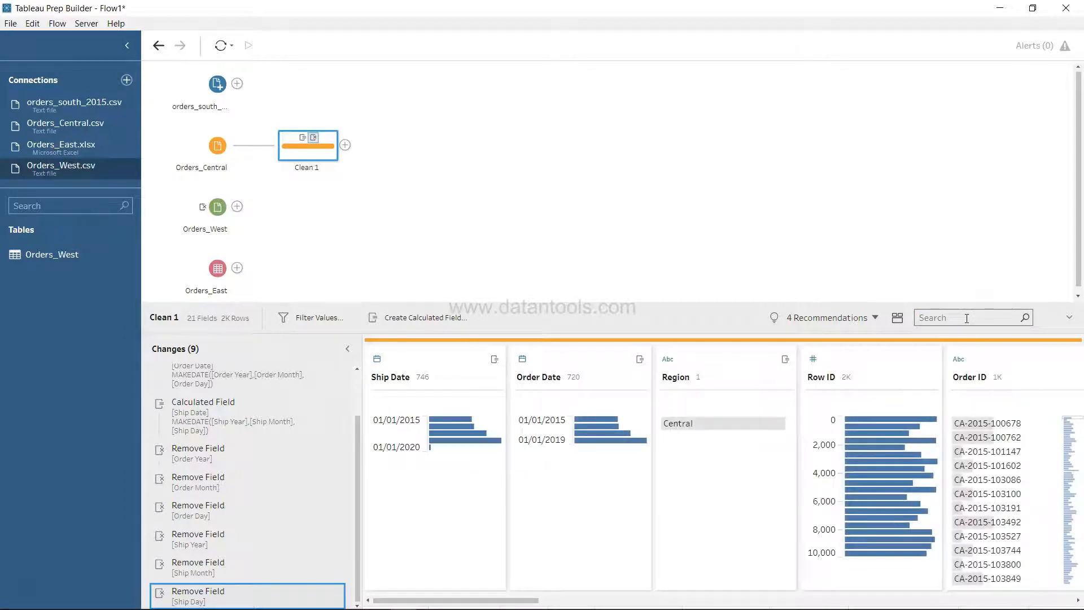
# Switch the Ship Date profile from summary to detail view and browse its individual dates.
pyautogui.click(1075, 341)
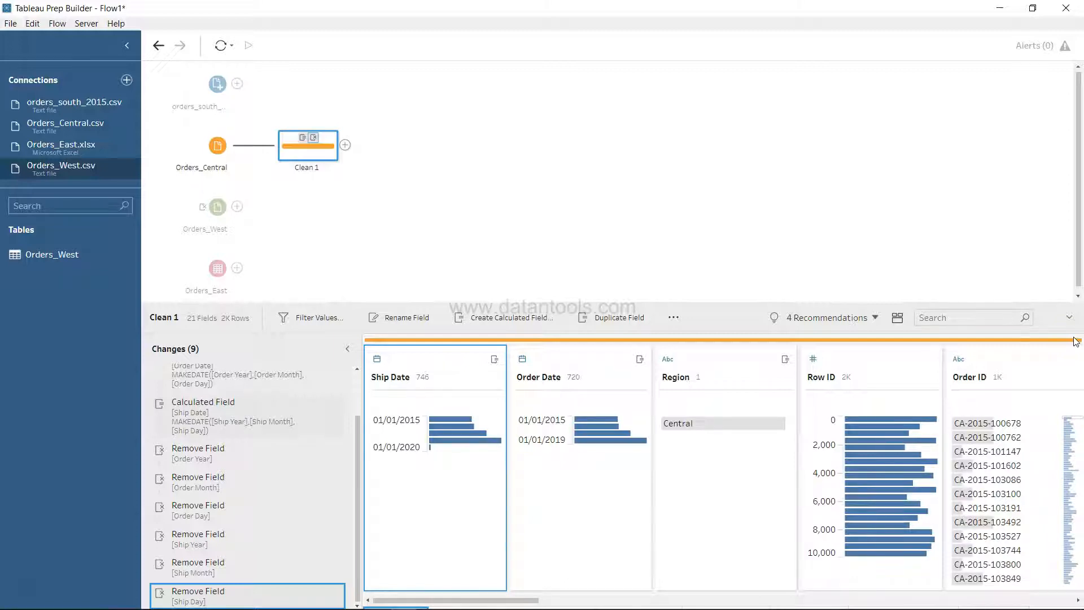
pyautogui.click(614, 440)
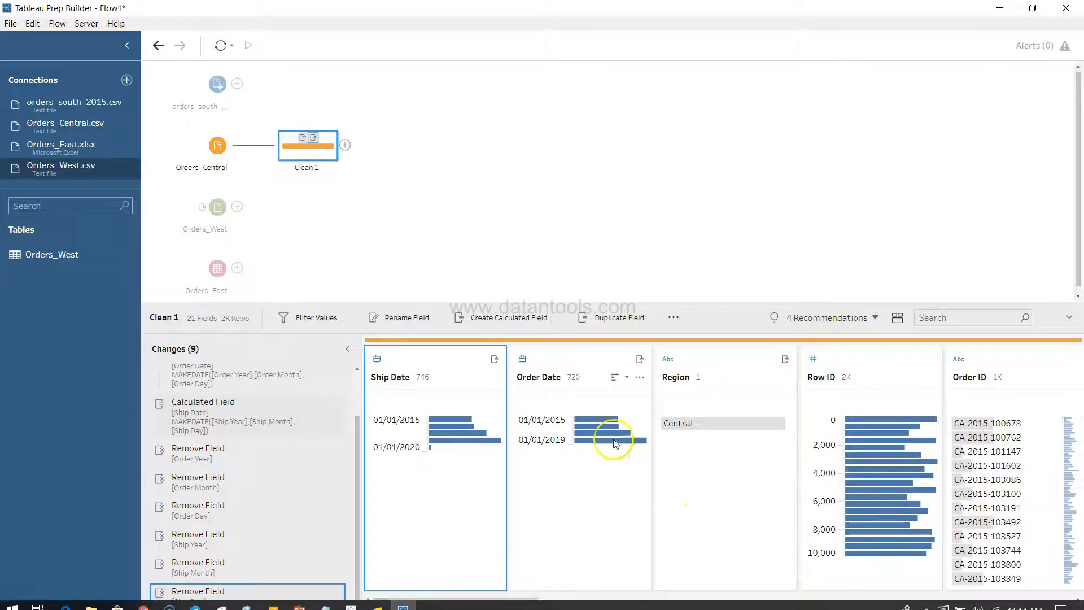
pyautogui.hscroll(3, 720, 511)
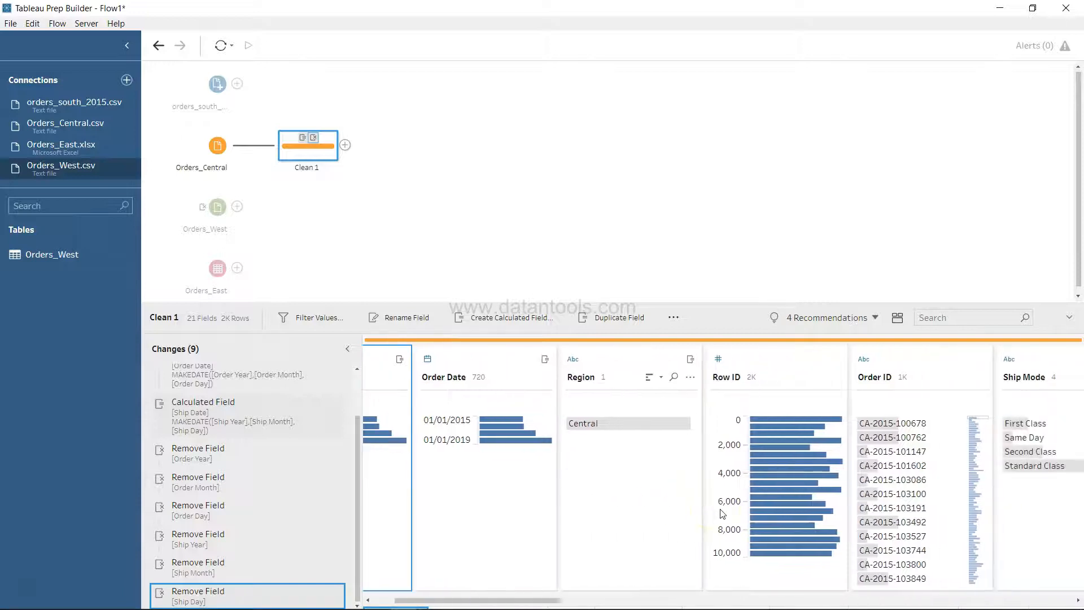
pyautogui.hscroll(3, 887, 497)
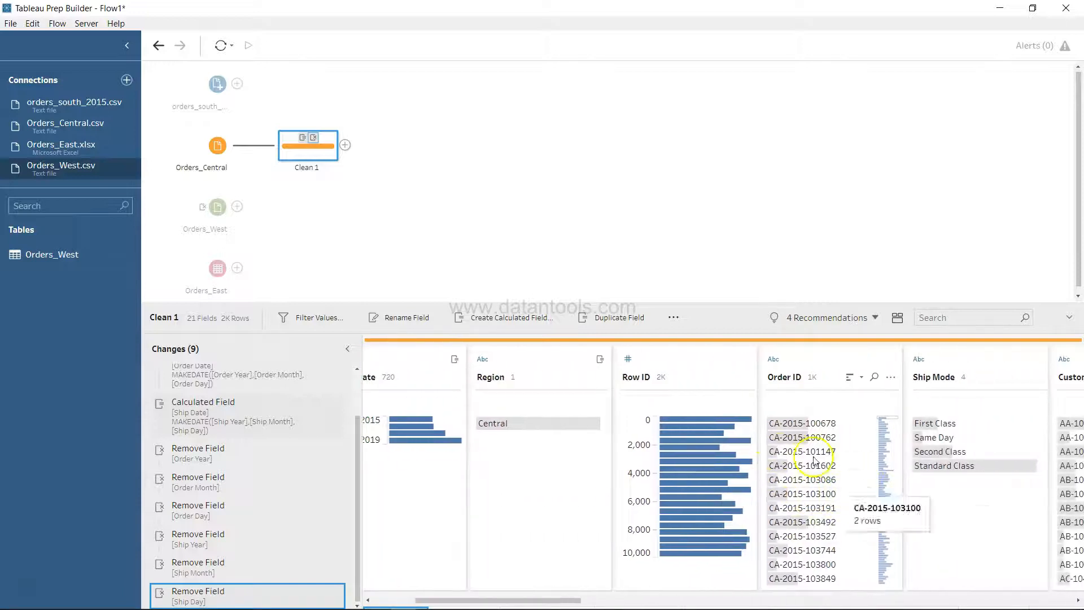
pyautogui.hscroll(-2, 963, 504)
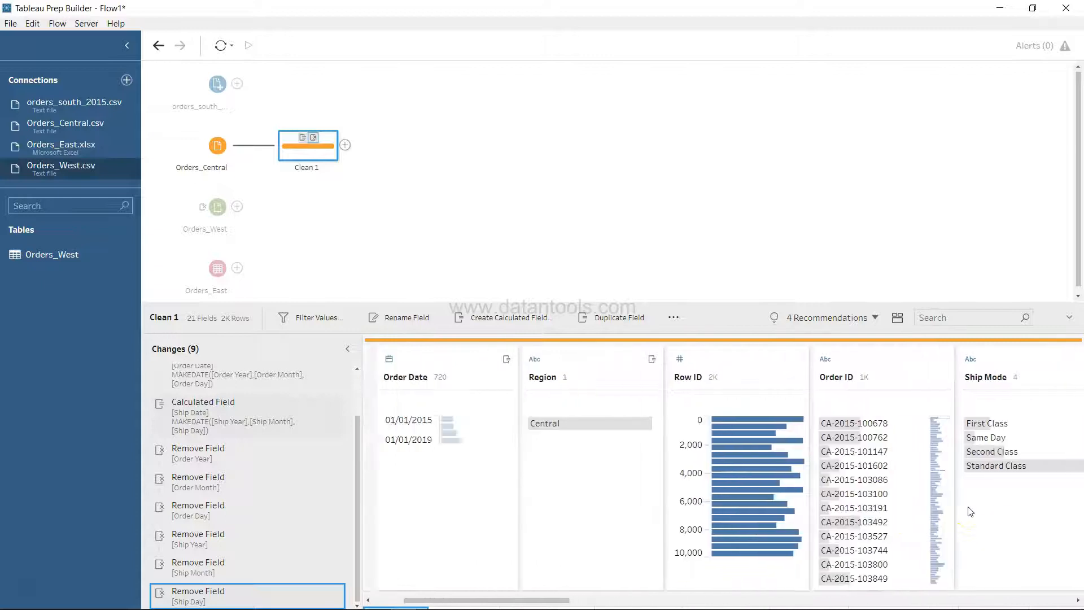
pyautogui.hscroll(-5, 970, 512)
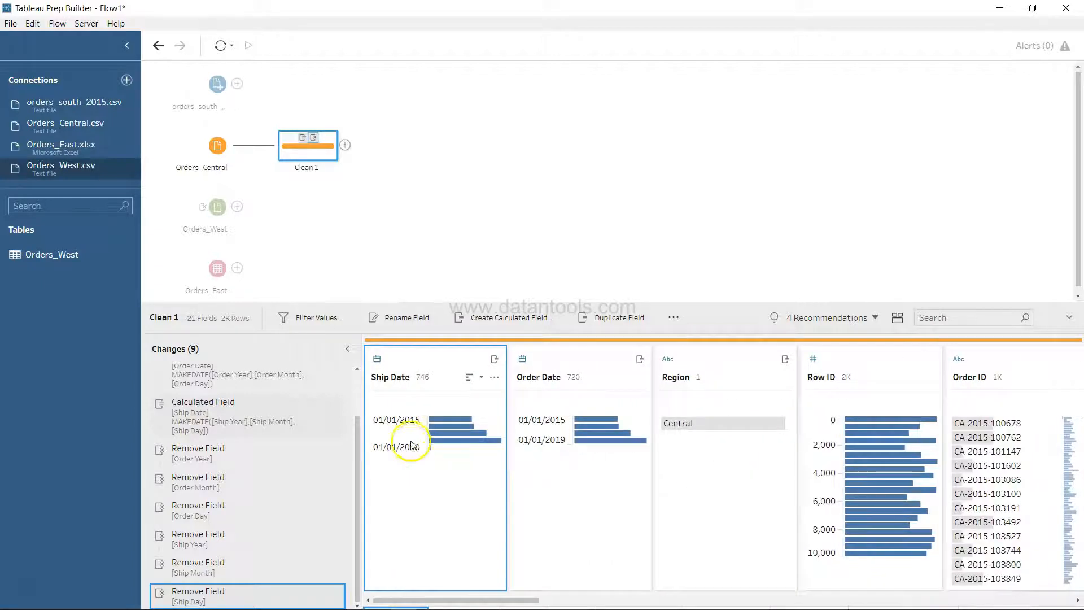
pyautogui.moveTo(441, 434)
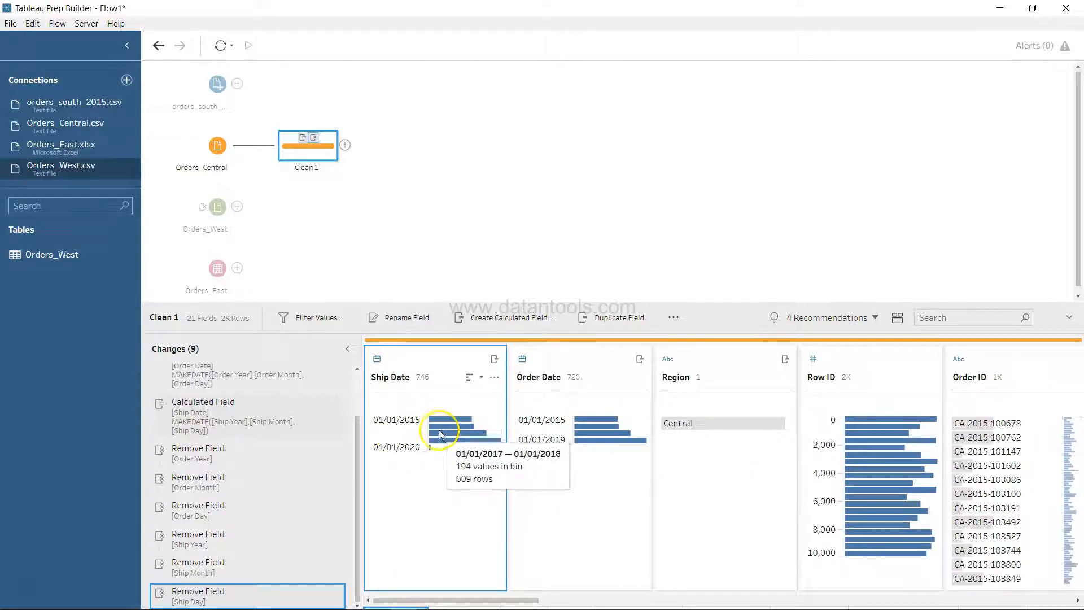
pyautogui.click(495, 379)
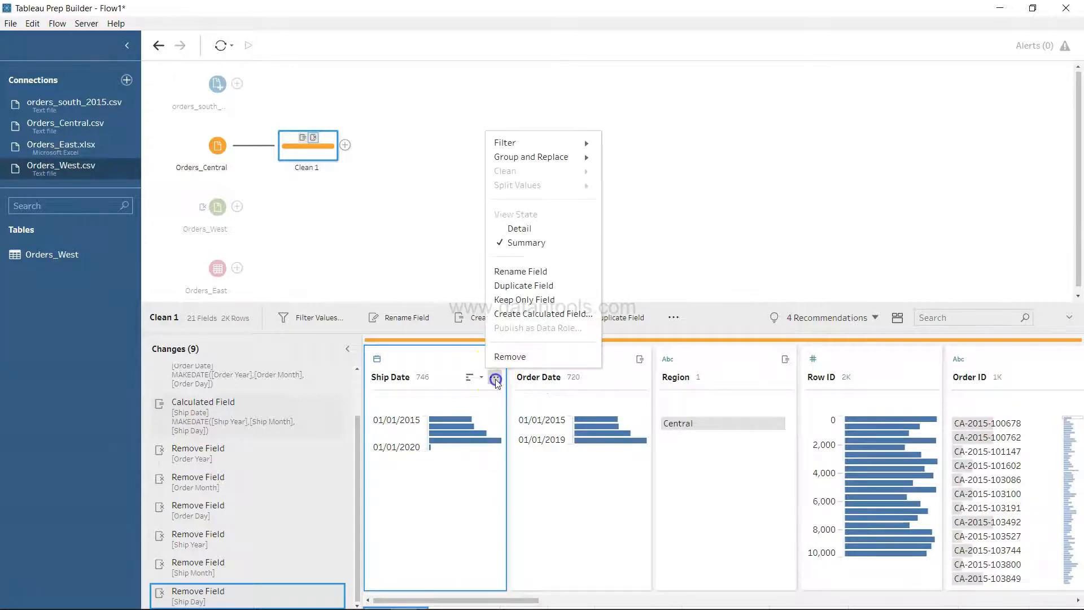
pyautogui.click(539, 228)
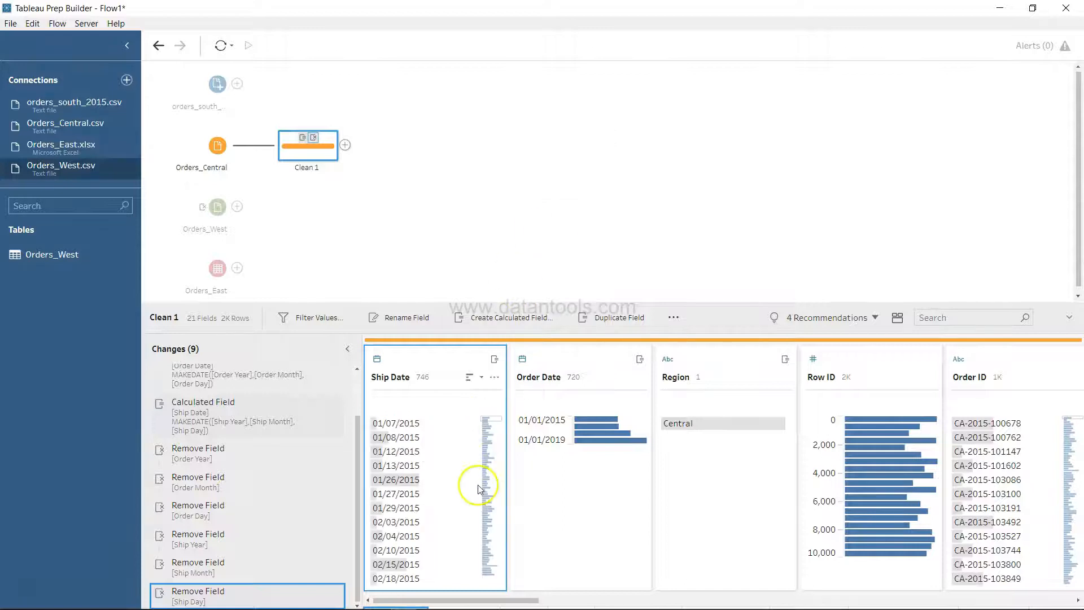
pyautogui.scroll(-5, 458, 517)
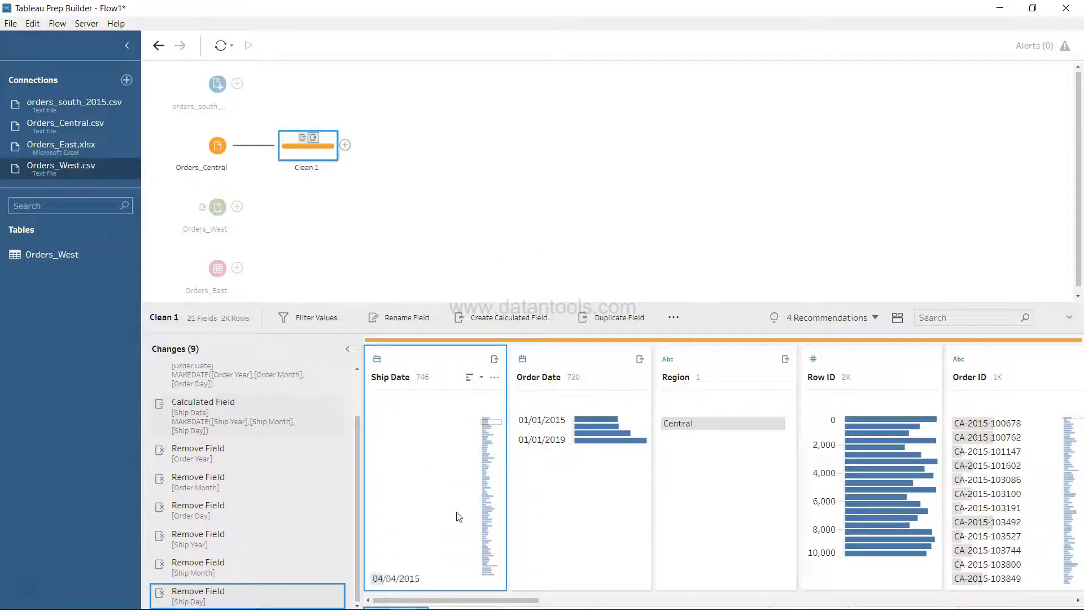
pyautogui.scroll(-3, 458, 517)
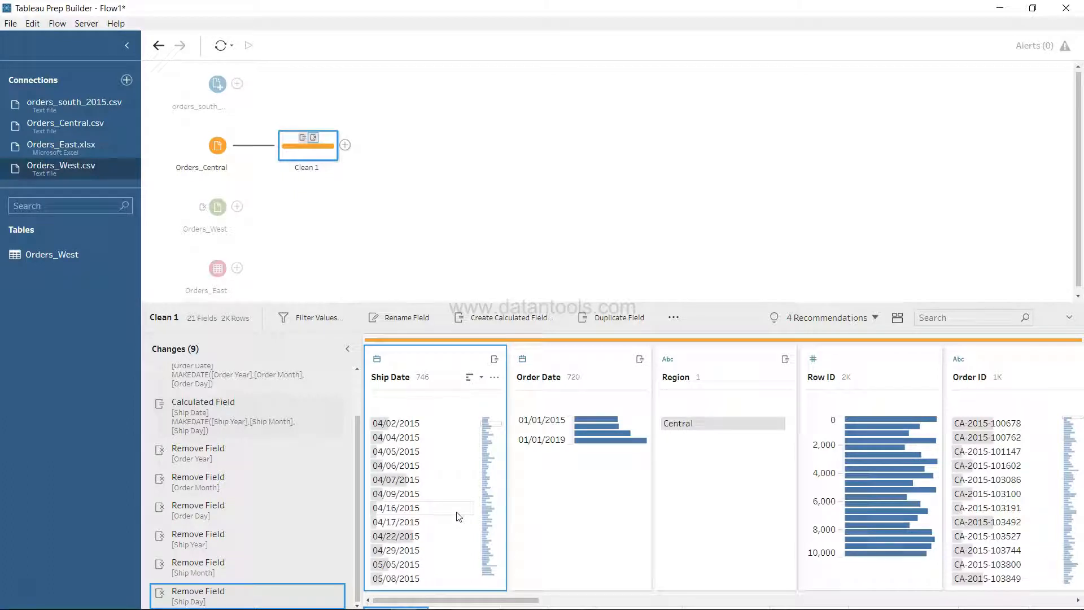
pyautogui.scroll(-2, 450, 502)
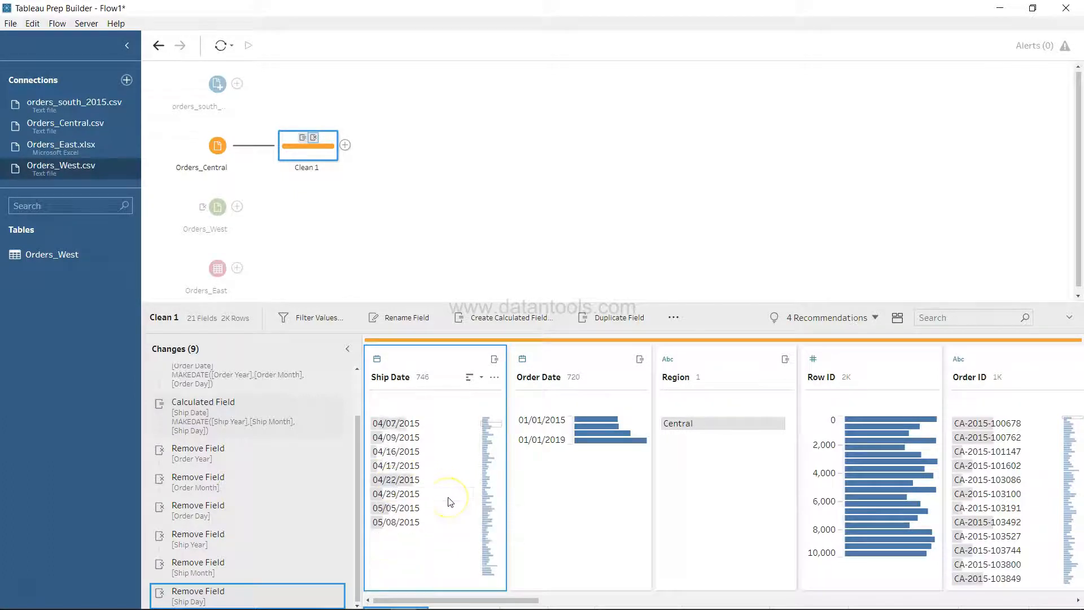
pyautogui.scroll(-1, 450, 501)
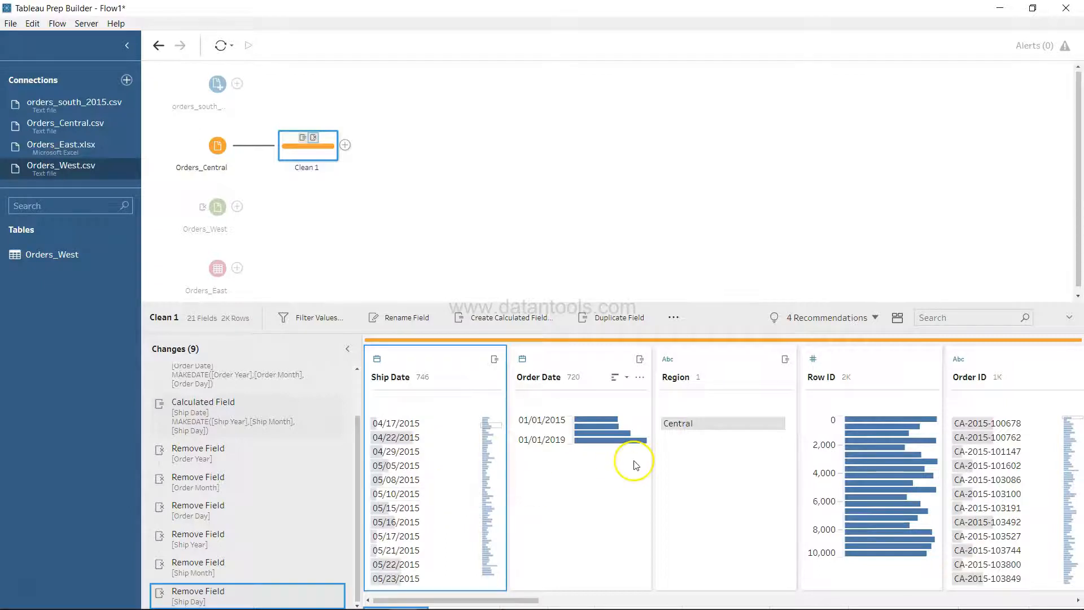
# Switch the Order Date profile to detail view and browse its individual dates.
pyautogui.click(643, 379)
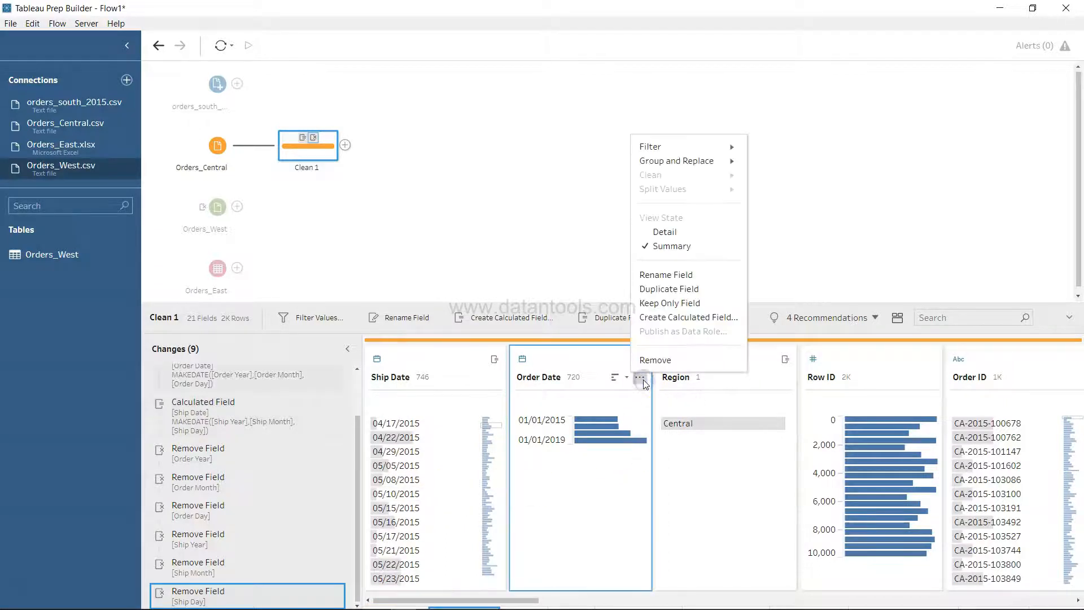
pyautogui.click(667, 231)
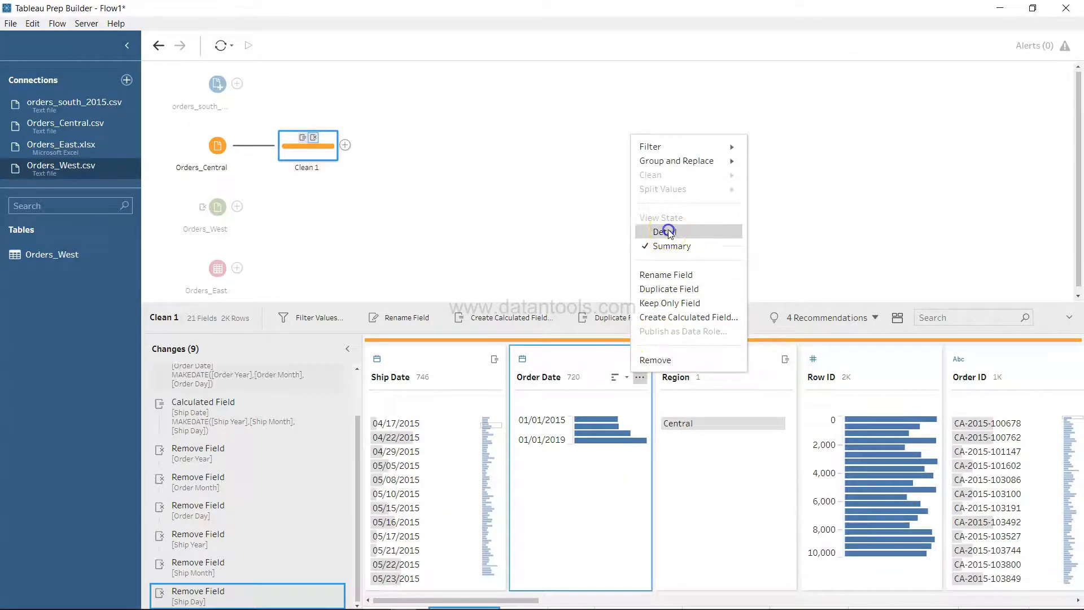
pyautogui.scroll(-3, 599, 512)
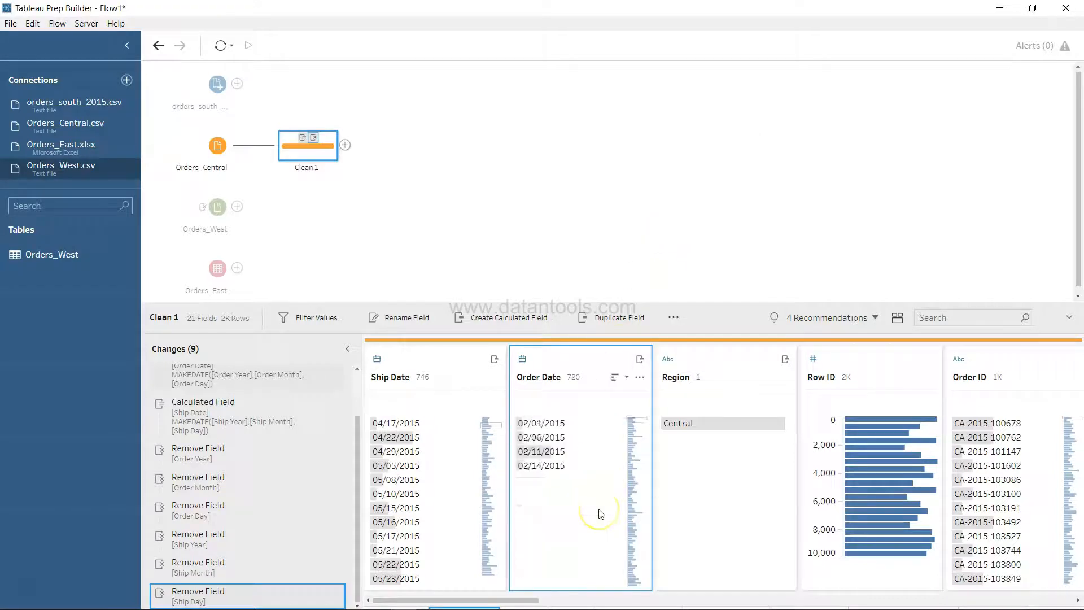
pyautogui.scroll(3, 600, 514)
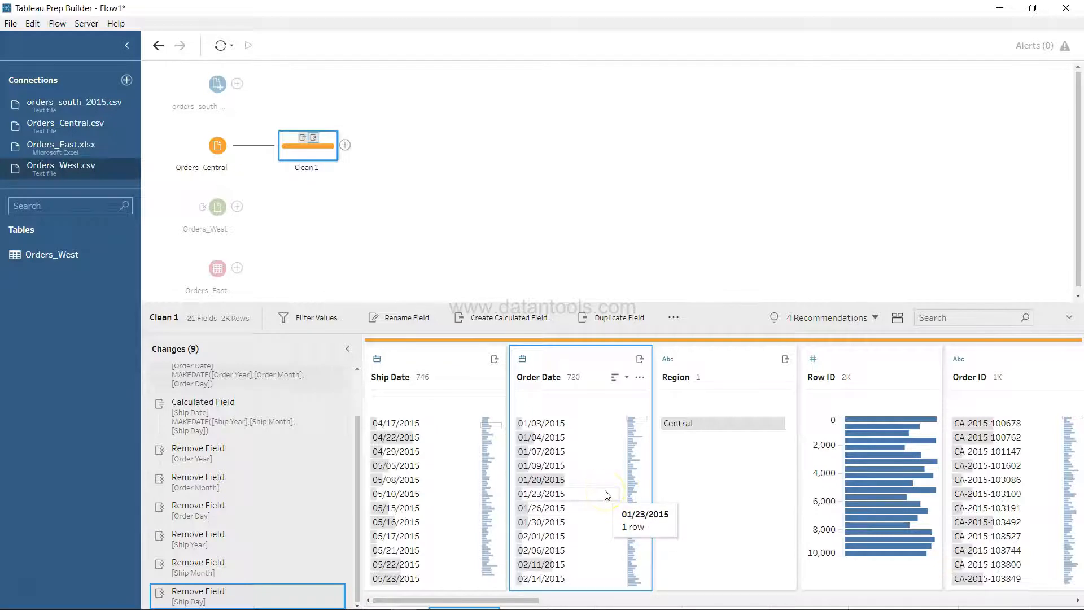
# Replace the value None in the Discounts field with 0.
pyautogui.hscroll(5, 605, 495)
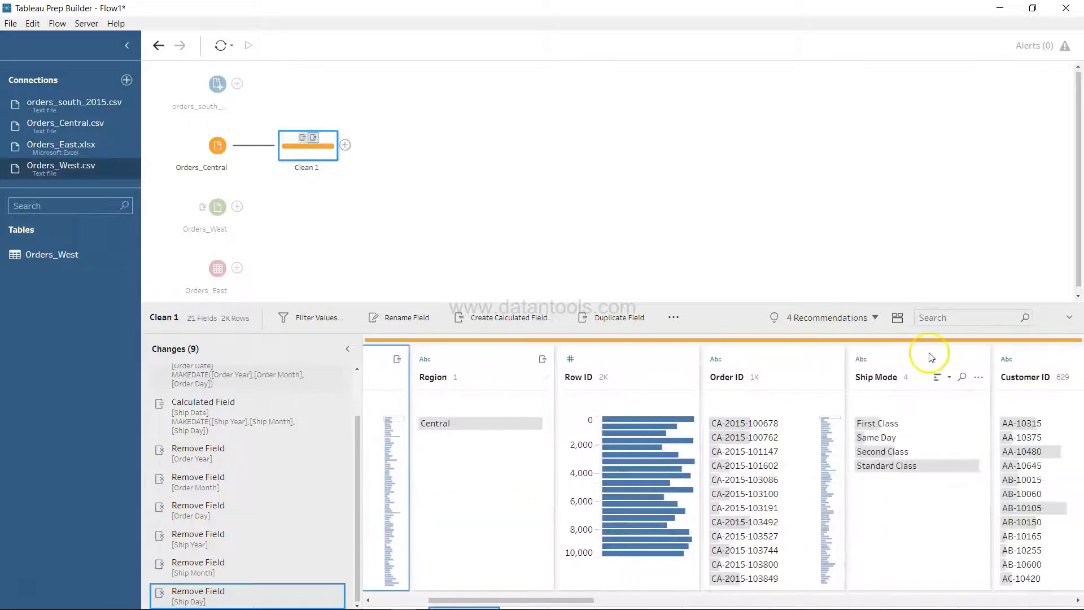
pyautogui.hscroll(5, 943, 482)
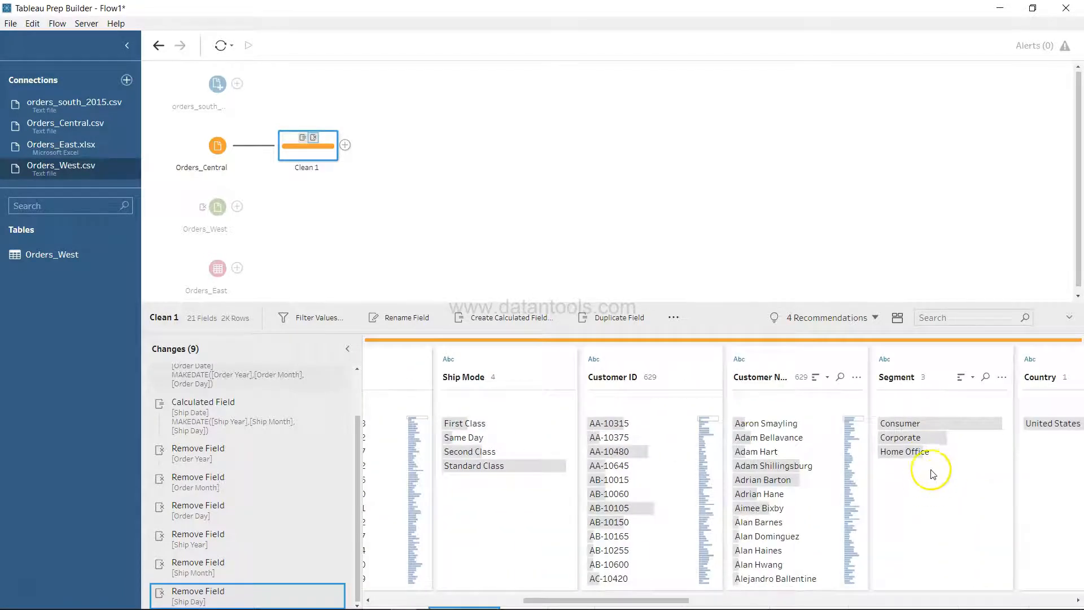
pyautogui.hscroll(-8, 947, 498)
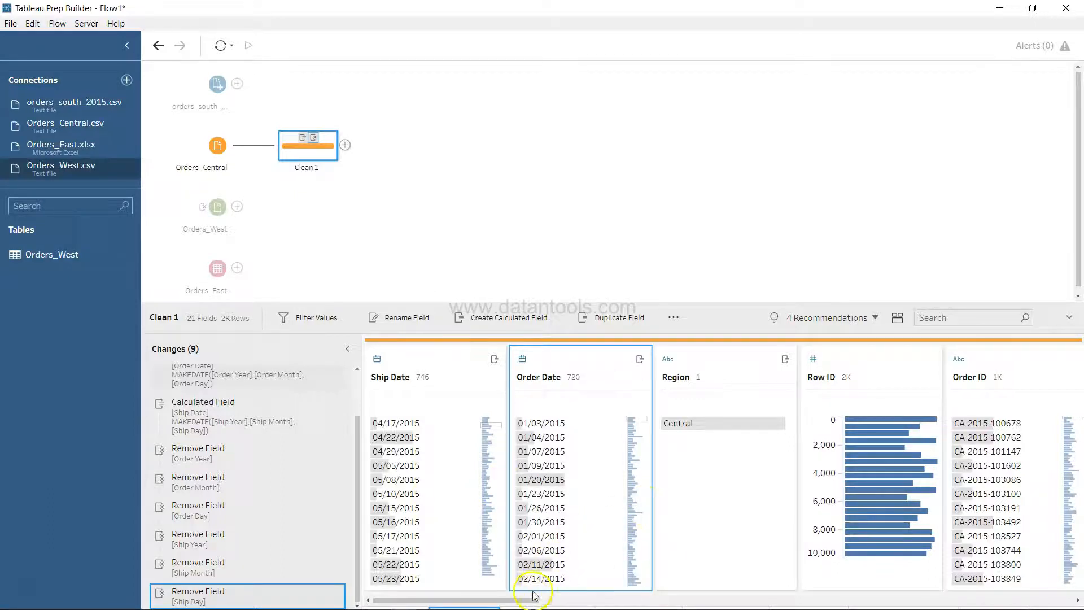
pyautogui.moveTo(516, 599); pyautogui.dragTo(1080, 598)
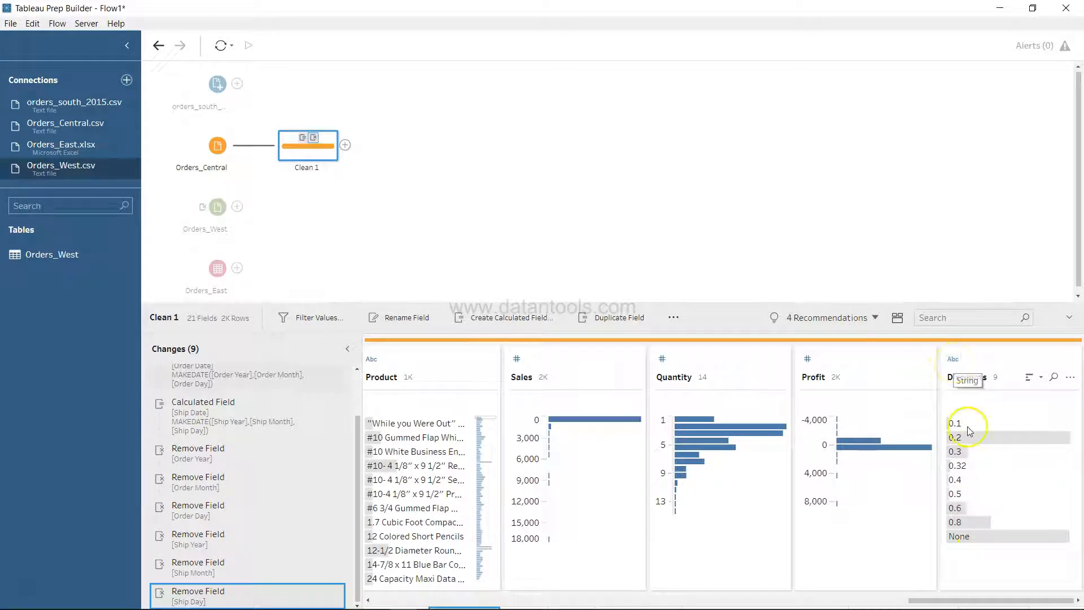
pyautogui.doubleClick(968, 538)
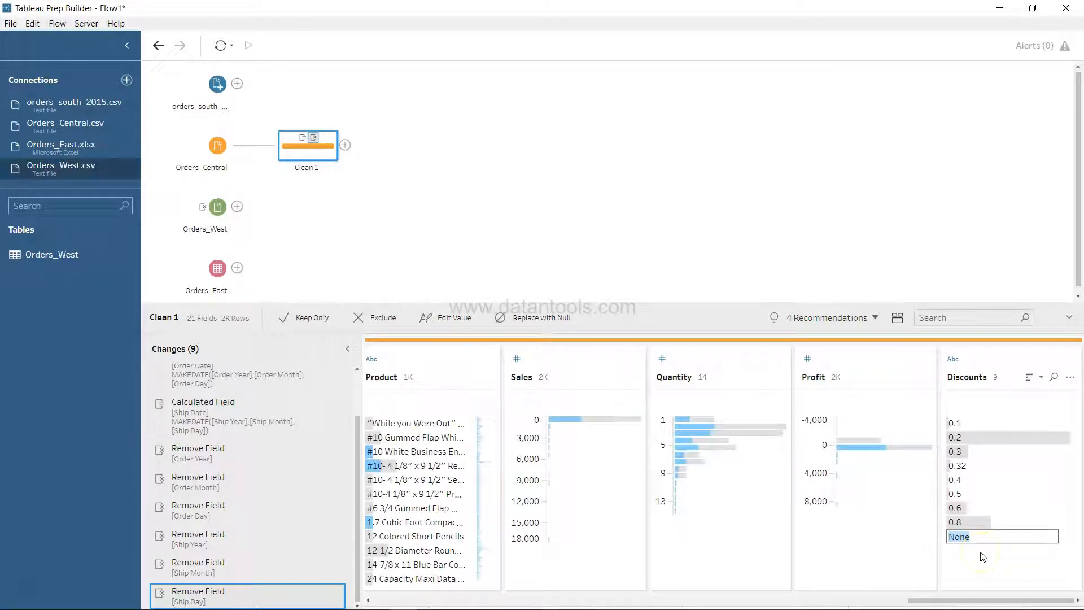
pyautogui.write('0')
pyautogui.press('Return')
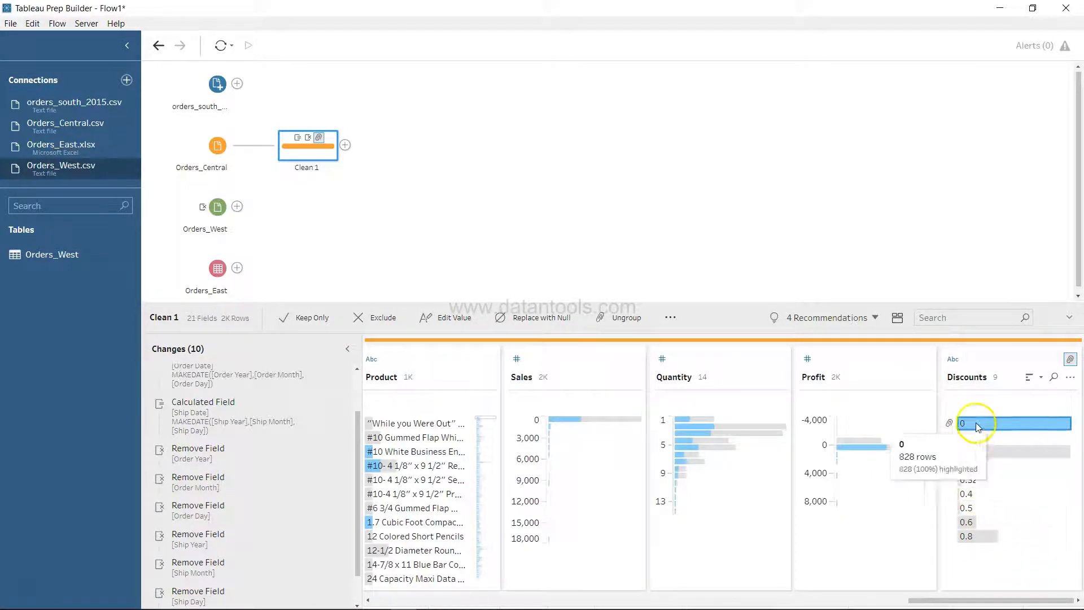
# Change the data type of the Discounts field from String to Number (decimal).
pyautogui.click(954, 360)
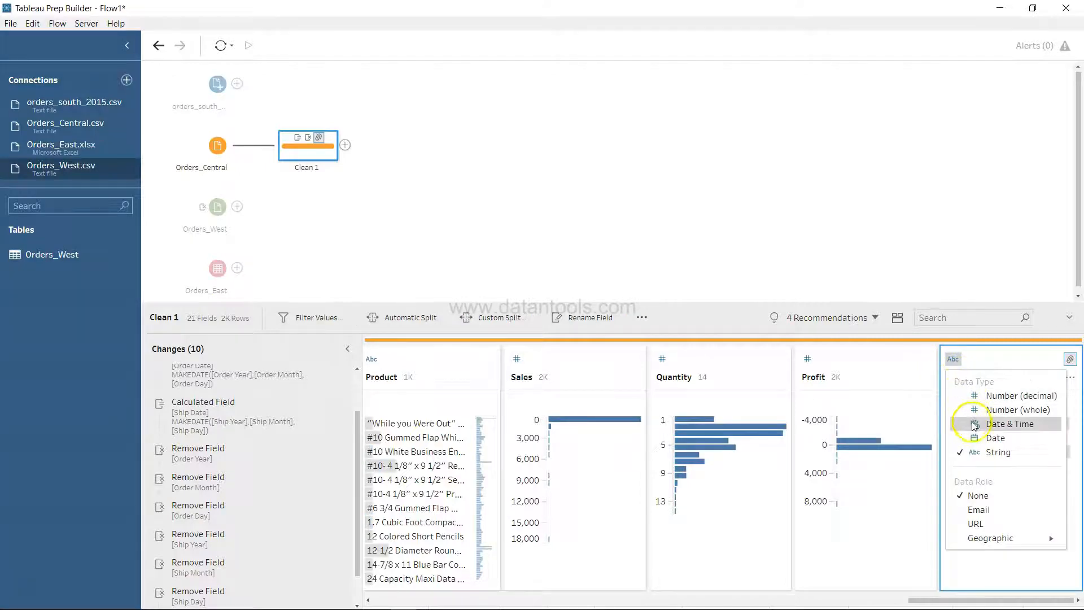
pyautogui.click(975, 397)
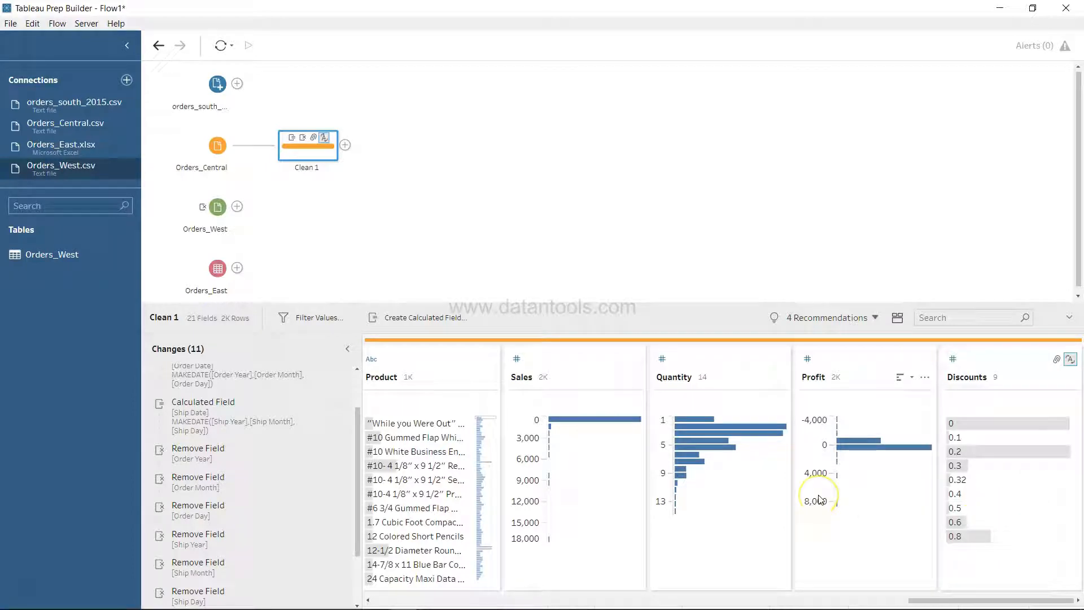
pyautogui.moveTo(986, 485)
pyautogui.hscroll(-4, 813, 480)
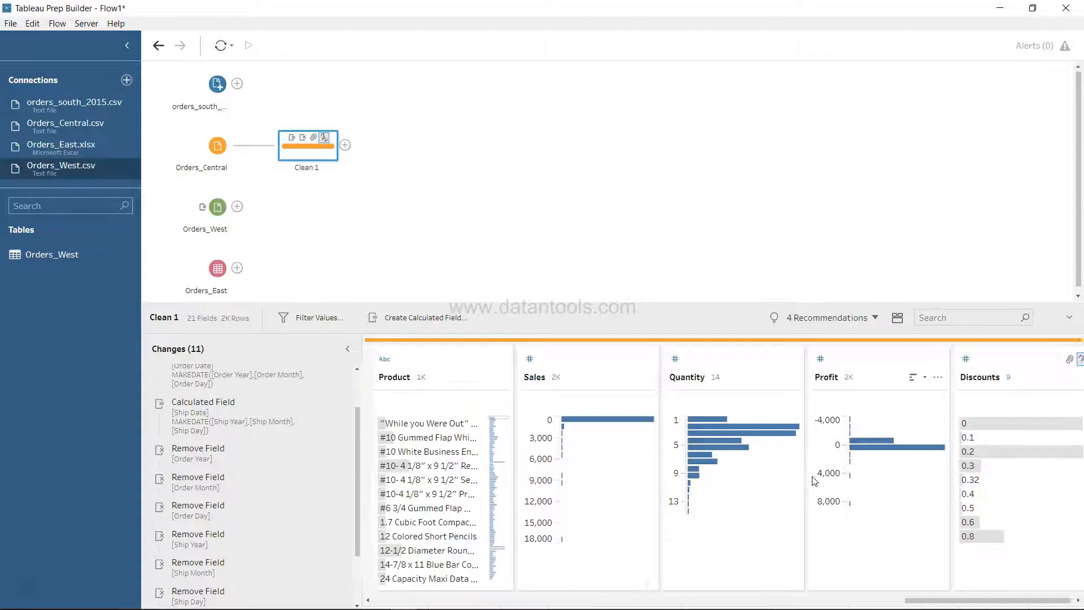
# Rename the Clean 1 step after Orders_Central to "Fixing Dates and Discount".
pyautogui.hscroll(-8, 813, 480)
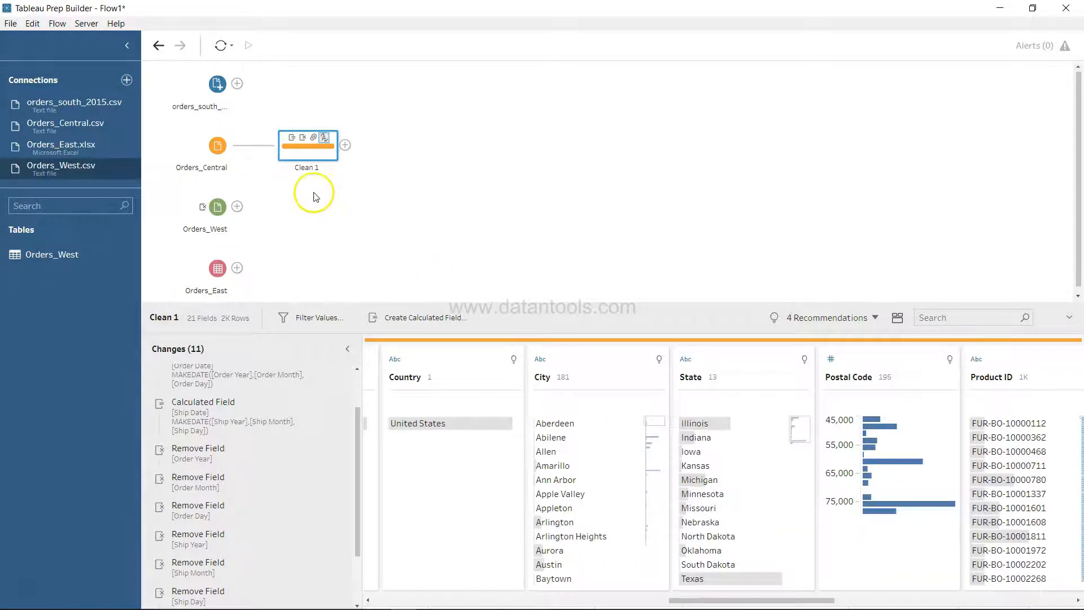
pyautogui.doubleClick(312, 168)
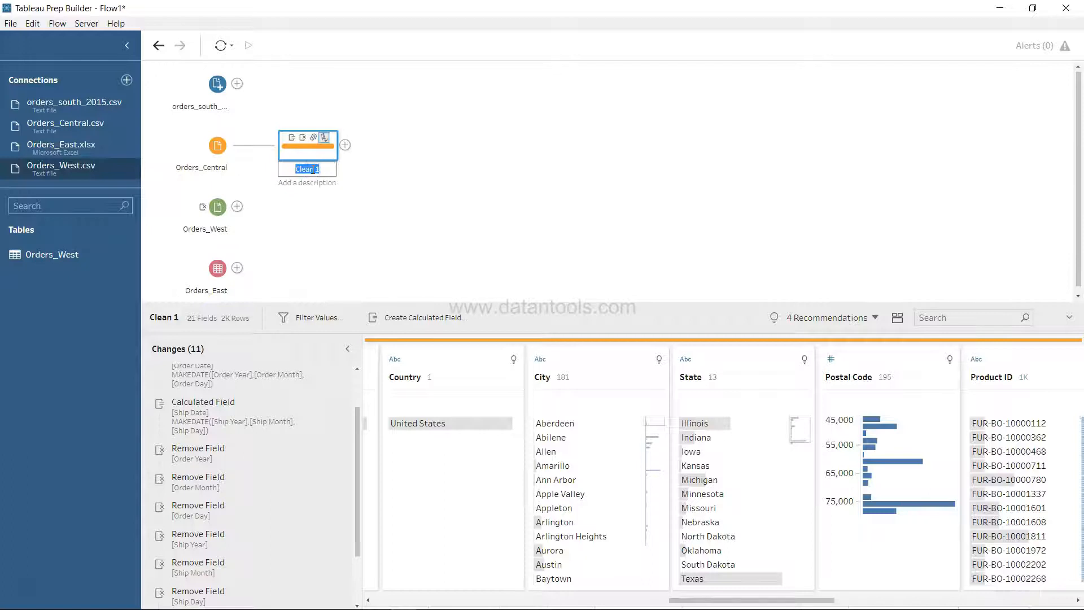
pyautogui.write('Fix')
pyautogui.write('ing Order')
pyautogui.write(' Date')
pyautogui.press('BackSpace')
pyautogui.press('BackSpace')
pyautogui.press('BackSpace')
pyautogui.press('BackSpace')
pyautogui.press('BackSpace')
pyautogui.press('BackSpace')
pyautogui.press('BackSpace')
pyautogui.press('BackSpace')
pyautogui.press('BackSpace')
pyautogui.press('BackSpace')
pyautogui.press('BackSpace')
pyautogui.write('Dates and Discount')
pyautogui.press('Return')
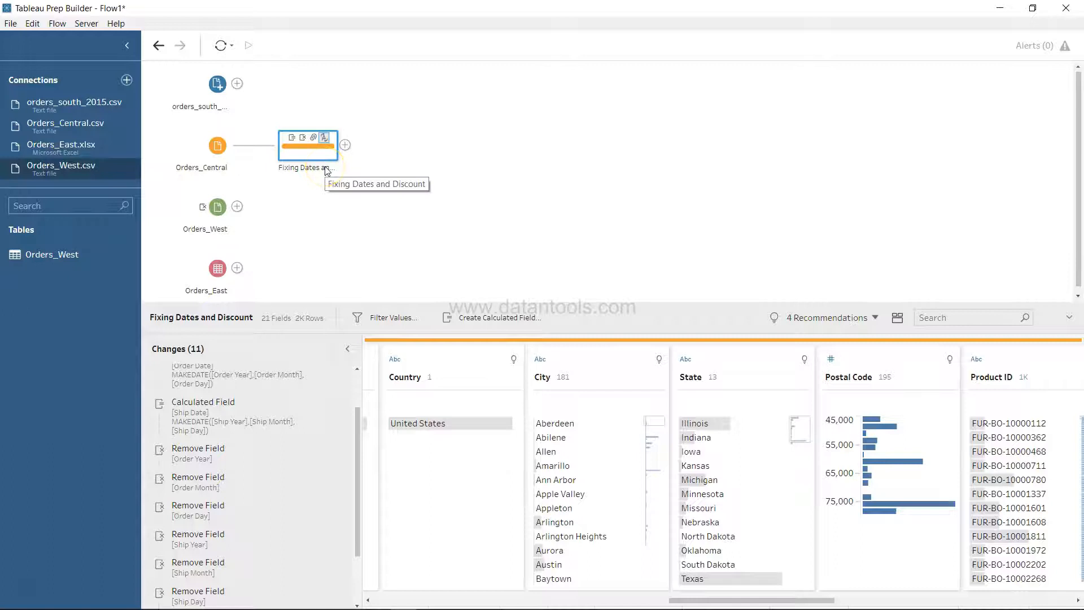
pyautogui.scroll(-3, 333, 466)
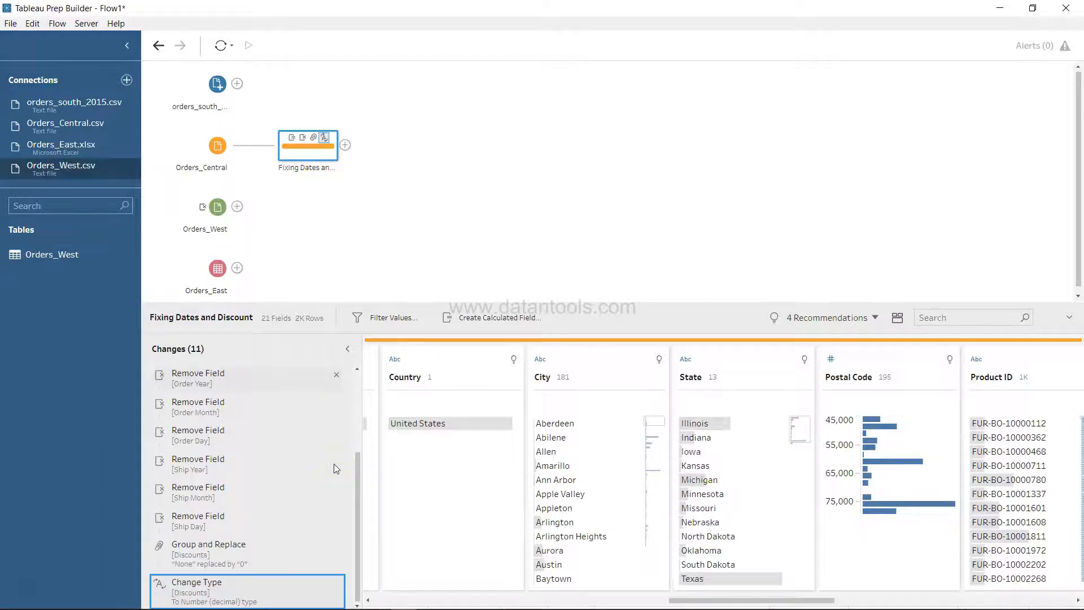
pyautogui.scroll(5, 336, 468)
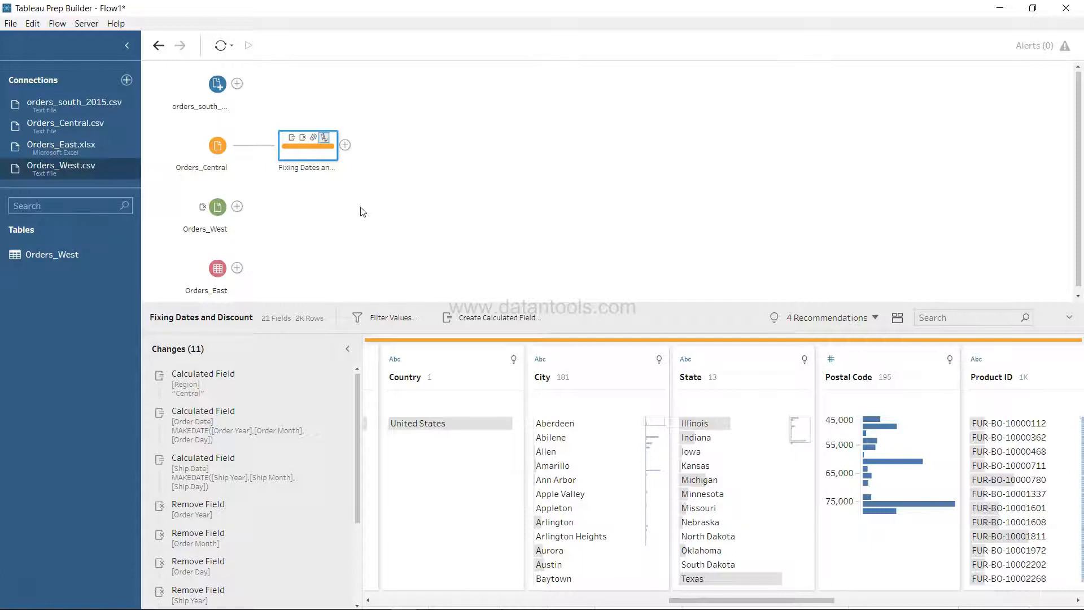
pyautogui.click(560, 437)
# Select the Orders_East input and examine its field names, data types and sample values.
pyautogui.click(218, 274)
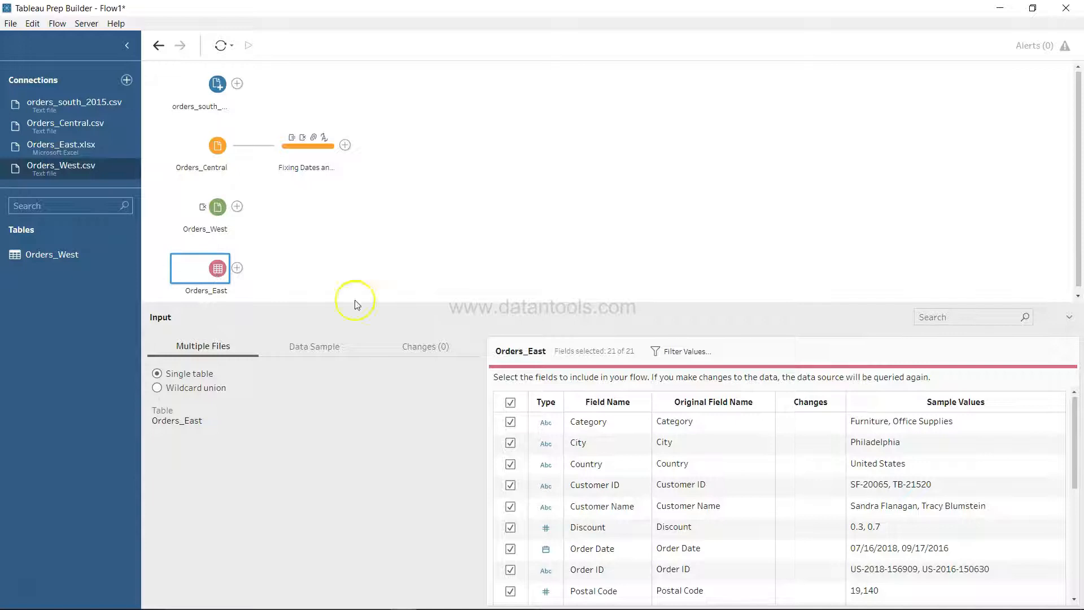
pyautogui.scroll(-4, 717, 533)
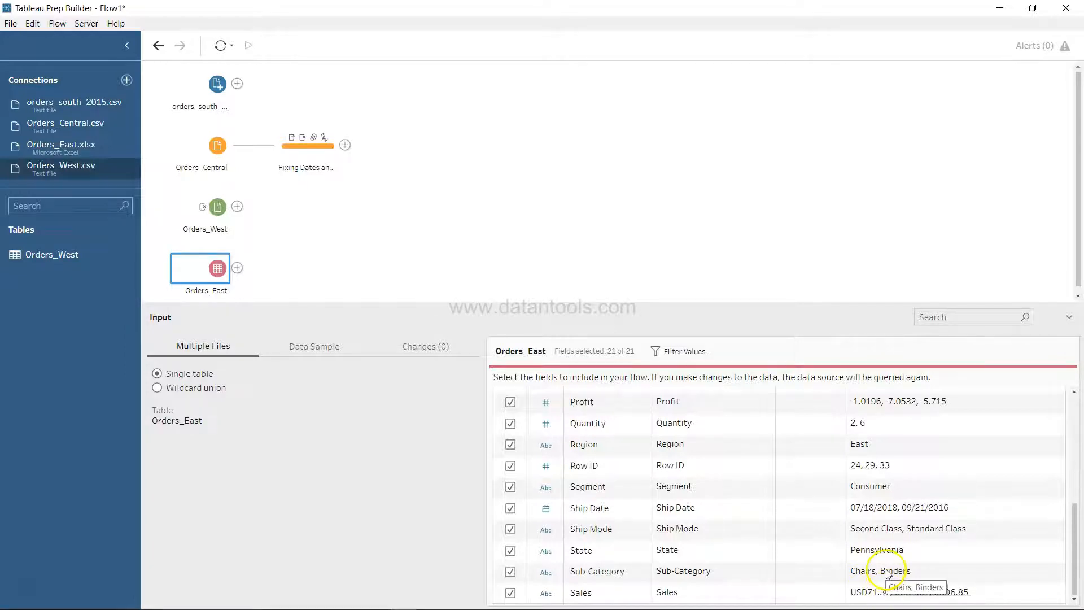
pyautogui.scroll(3, 624, 513)
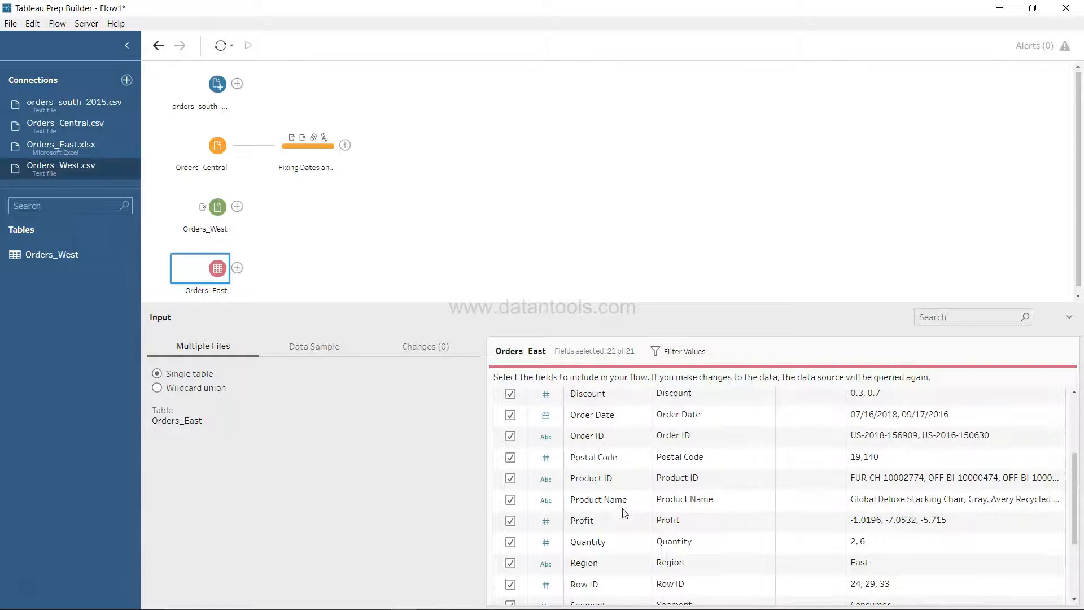
pyautogui.scroll(3, 624, 512)
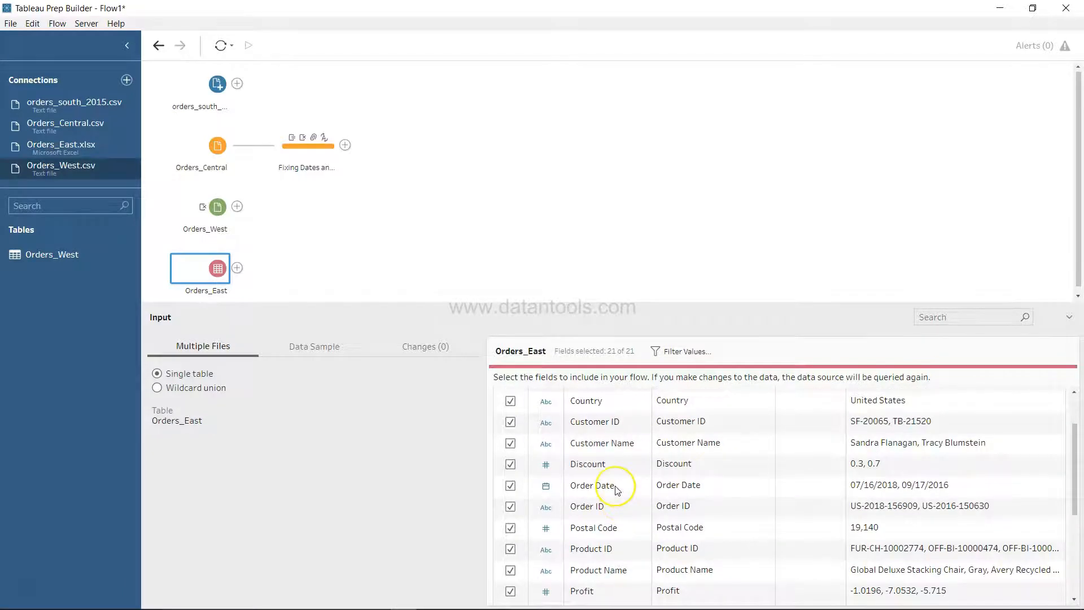
pyautogui.scroll(3, 605, 485)
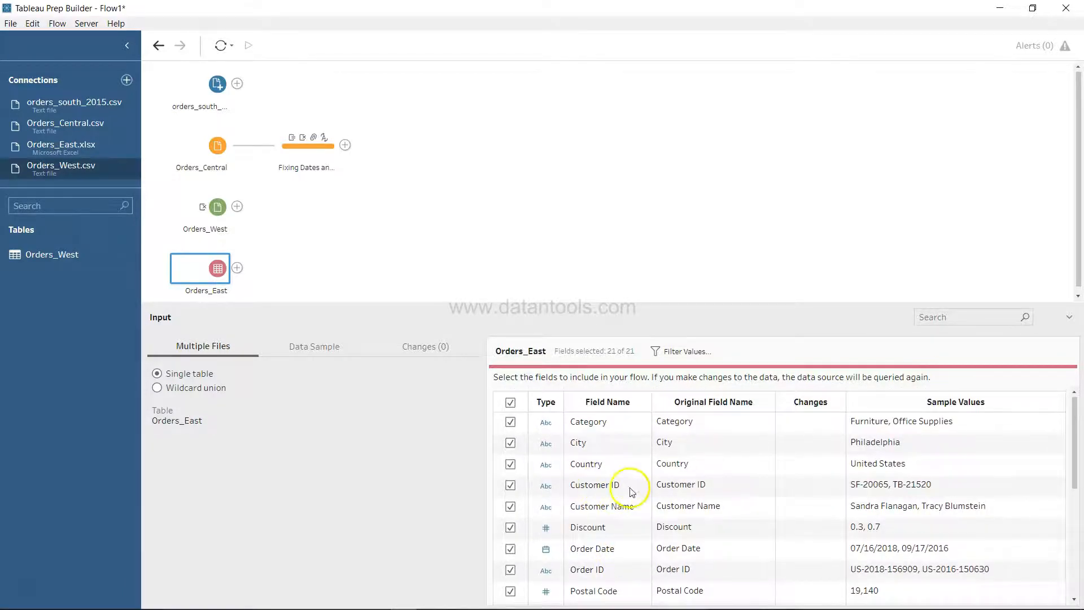
pyautogui.scroll(-5, 652, 517)
pyautogui.scroll(-5, 653, 516)
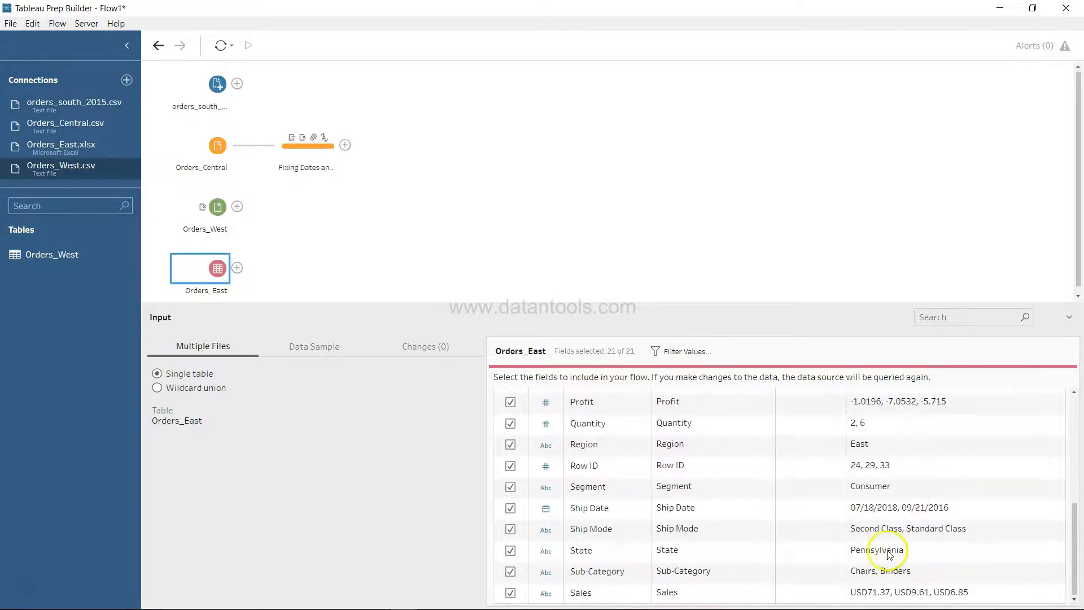
pyautogui.scroll(5, 788, 550)
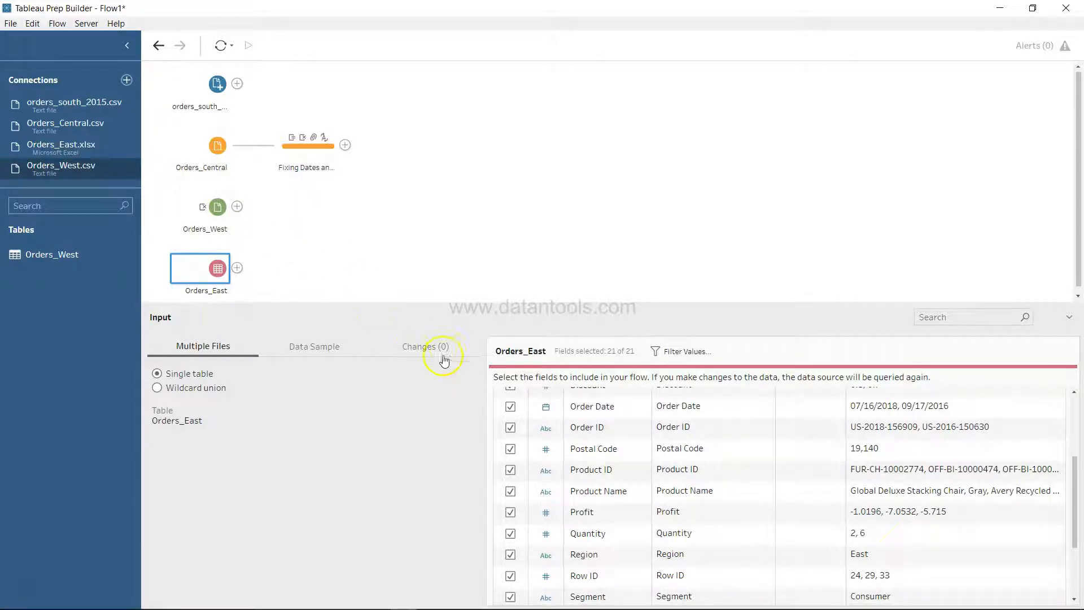
pyautogui.scroll(-3, 792, 512)
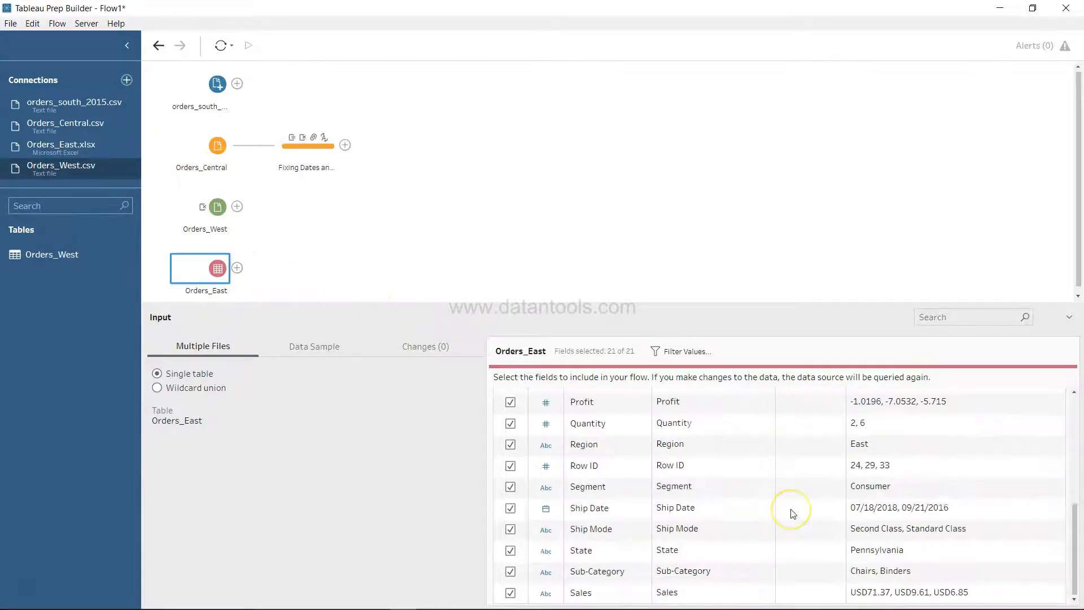
# Add a cleaning step after Orders_East and browse its field profiles as far as Order Date.
pyautogui.click(237, 269)
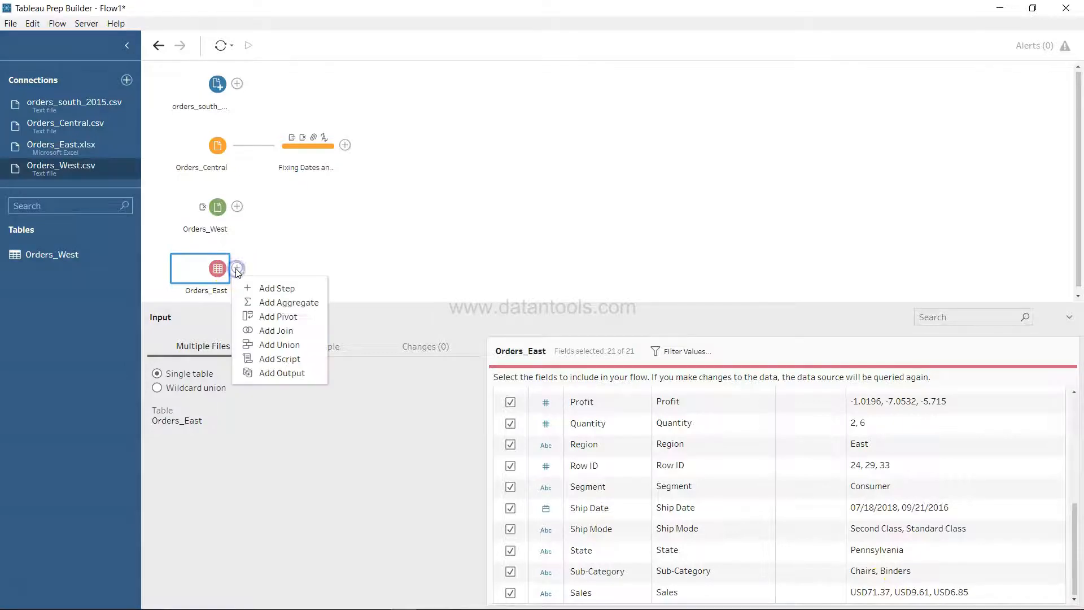
pyautogui.click(264, 287)
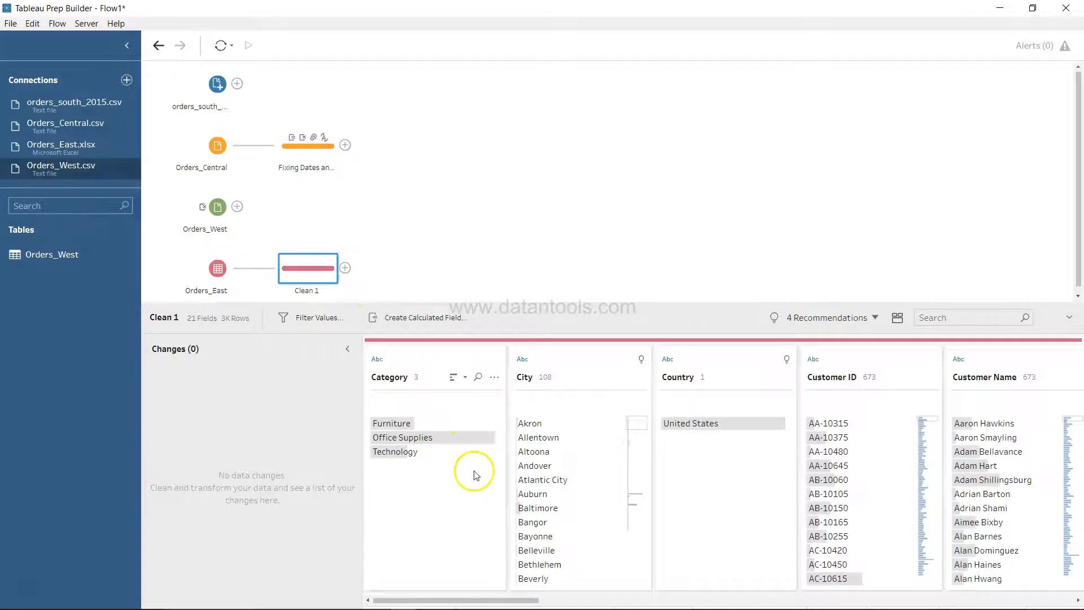
pyautogui.hscroll(3, 473, 473)
pyautogui.hscroll(5, 474, 476)
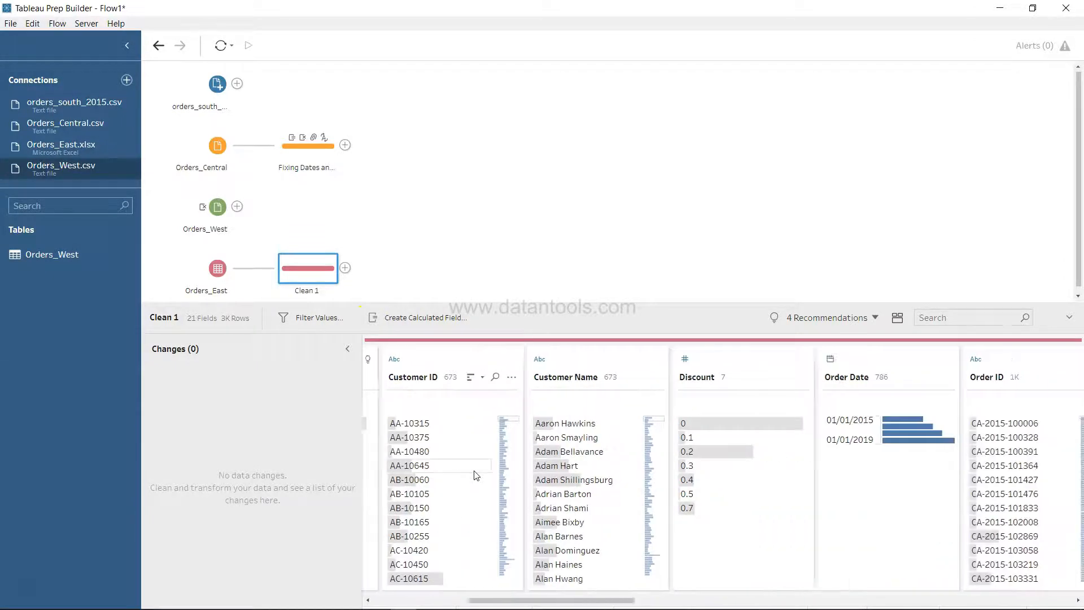
pyautogui.hscroll(5, 474, 475)
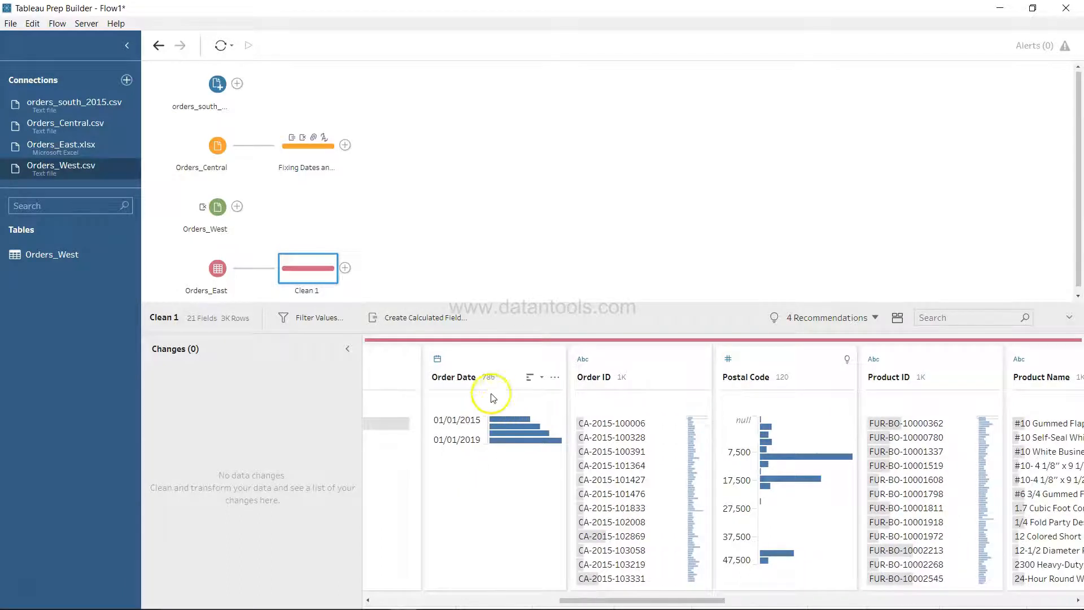
# Switch the Order Date profile of the Orders_East cleaning step to detail view and browse its dates.
pyautogui.click(555, 378)
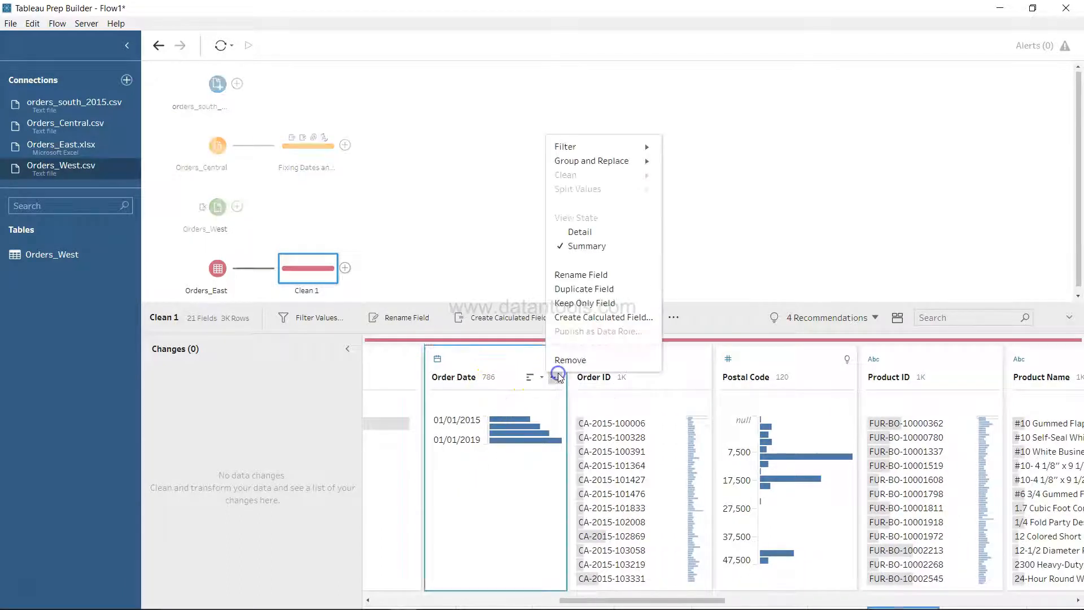
pyautogui.click(580, 231)
pyautogui.scroll(-5, 500, 551)
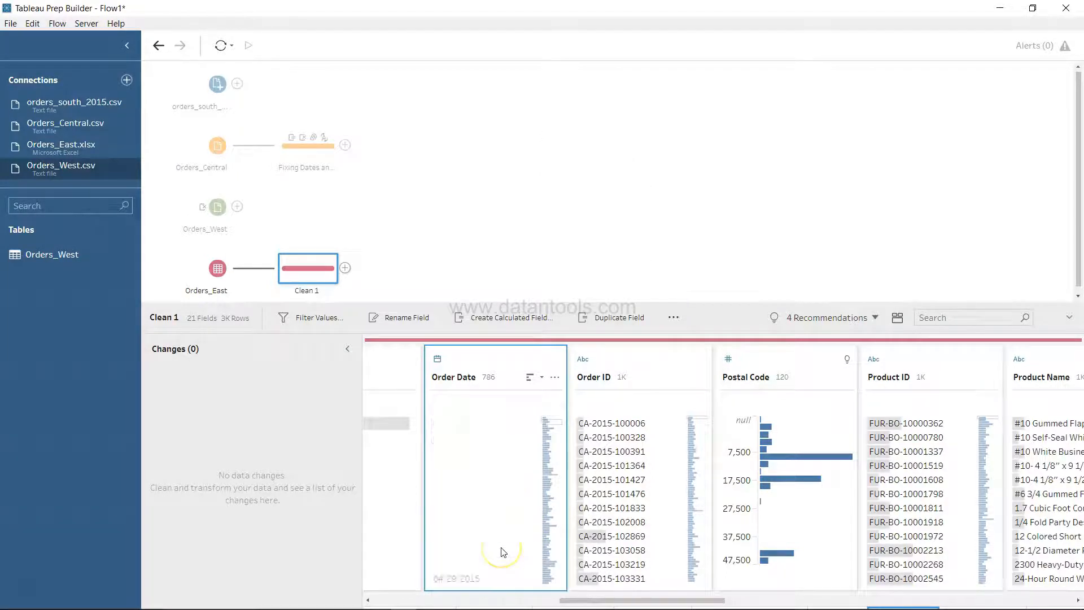
# Highlight the 2–3 bin of the Quantity field, examine its share in the other field profiles, and clear the highlight.
pyautogui.hscroll(5, 725, 516)
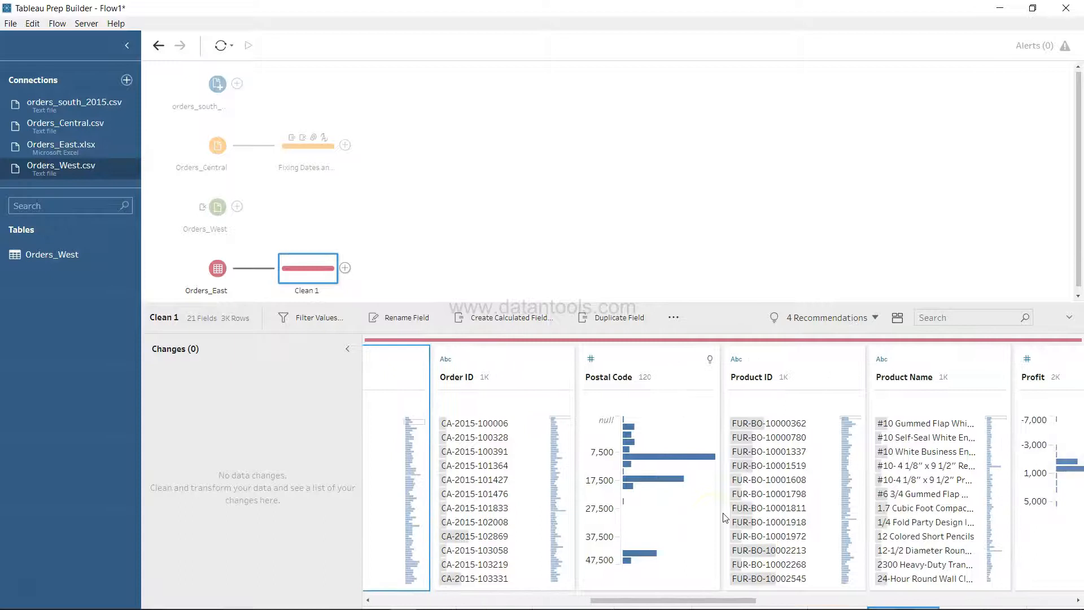
pyautogui.hscroll(5, 725, 517)
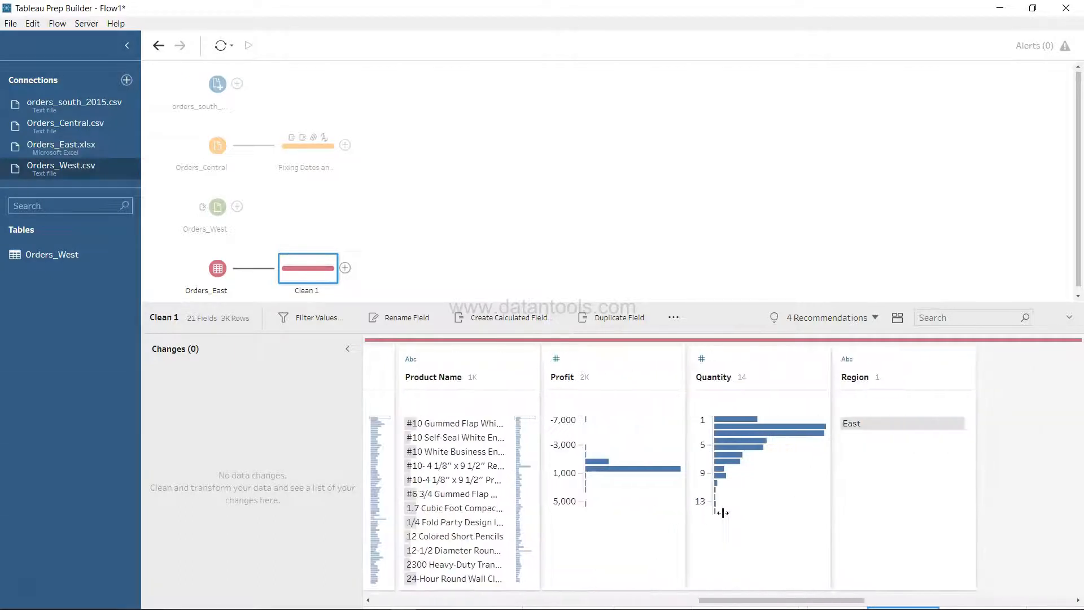
pyautogui.hscroll(2, 725, 517)
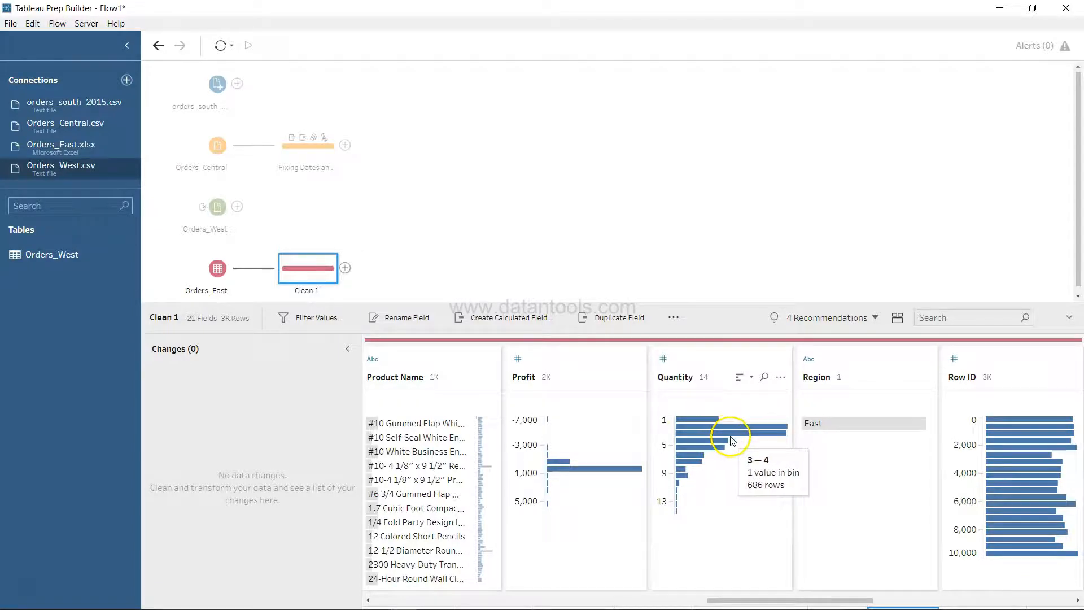
pyautogui.click(762, 427)
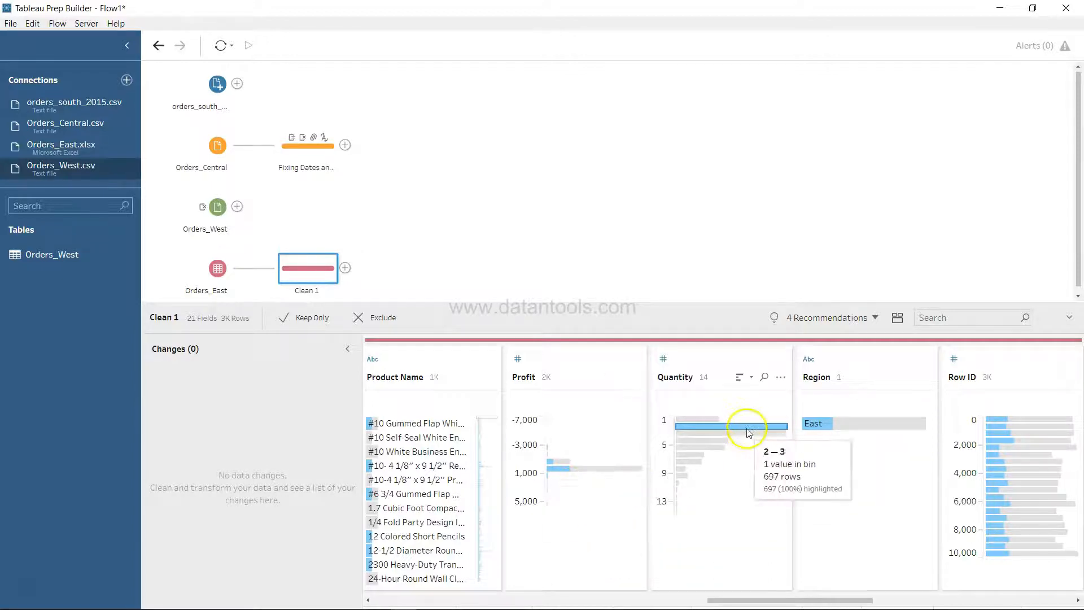
pyautogui.hscroll(-5, 754, 430)
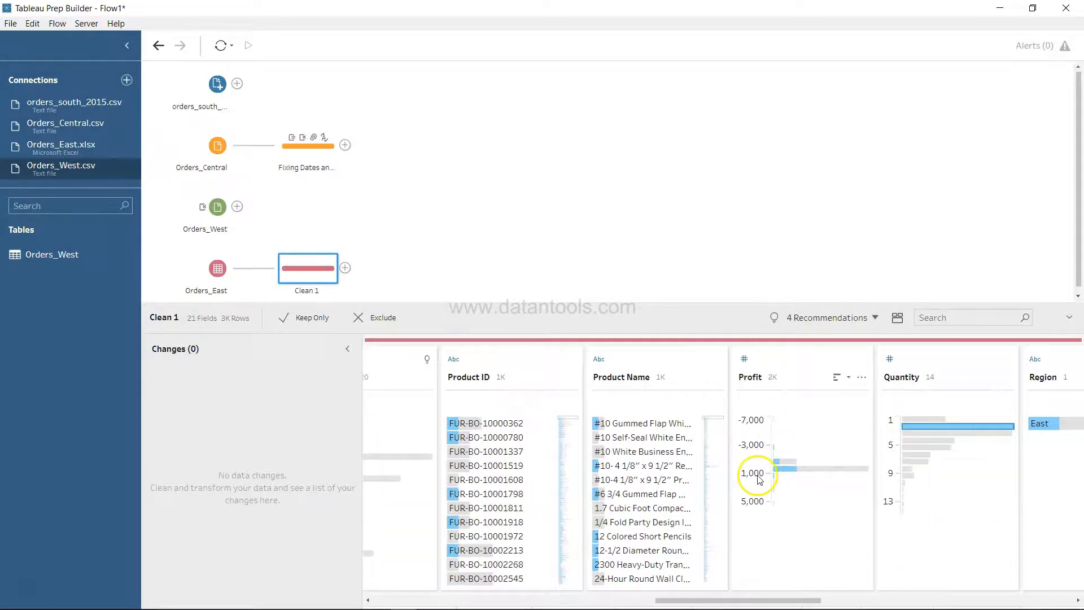
pyautogui.hscroll(-4, 469, 535)
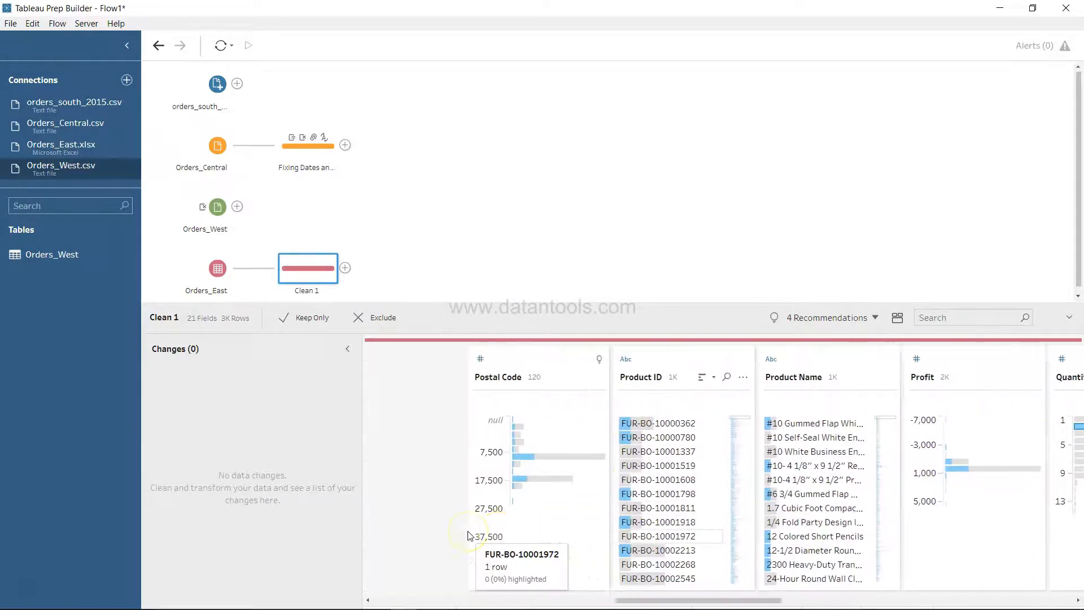
pyautogui.hscroll(3, 467, 531)
pyautogui.hscroll(6, 467, 531)
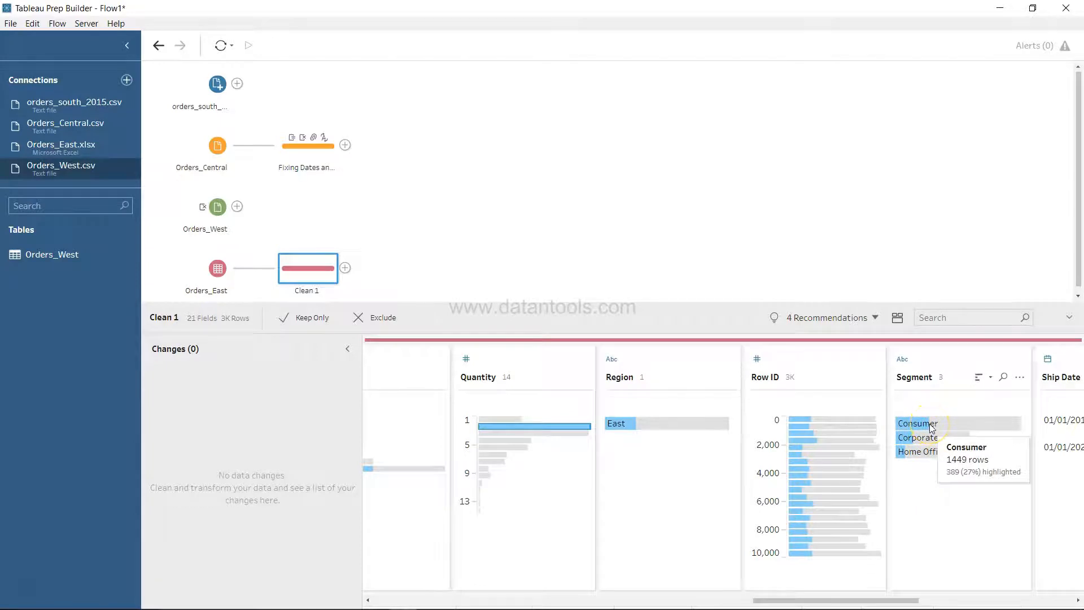
pyautogui.hscroll(5, 932, 427)
pyautogui.hscroll(6, 932, 428)
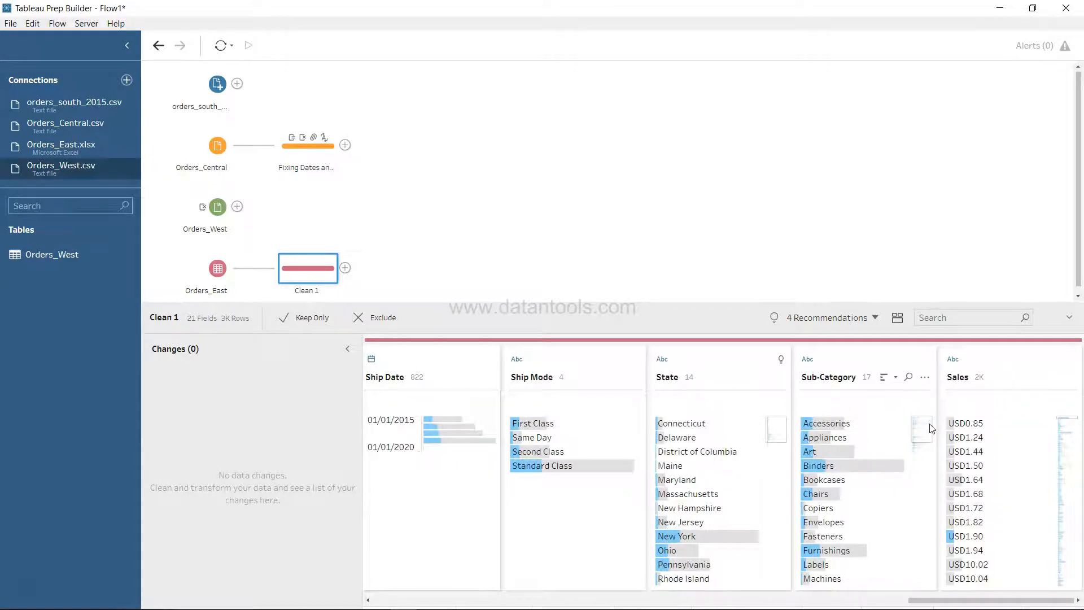
pyautogui.hscroll(-6, 931, 427)
pyautogui.hscroll(-5, 930, 423)
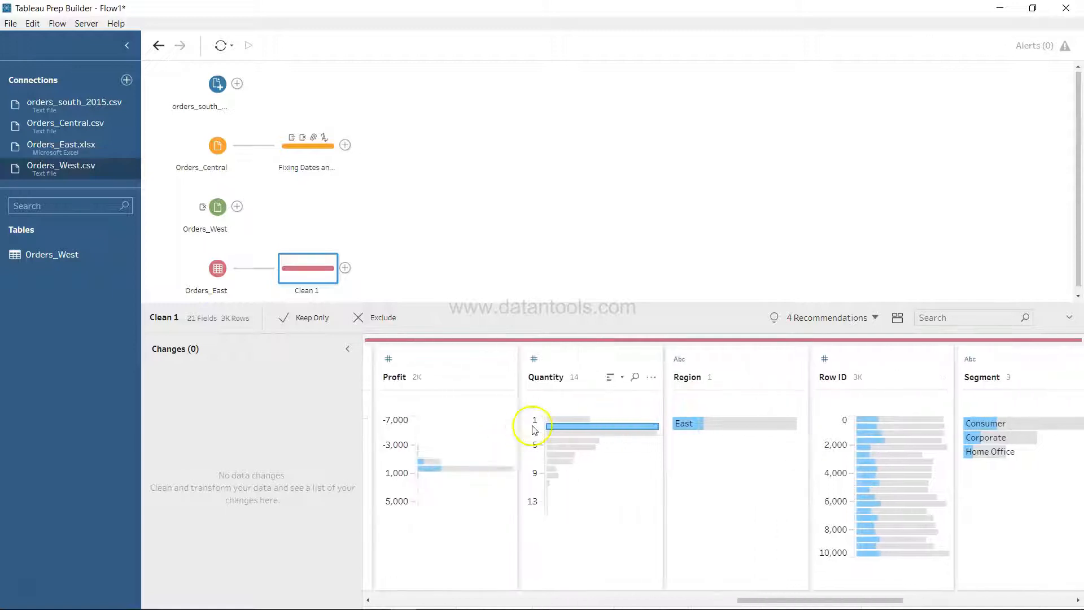
pyautogui.click(564, 425)
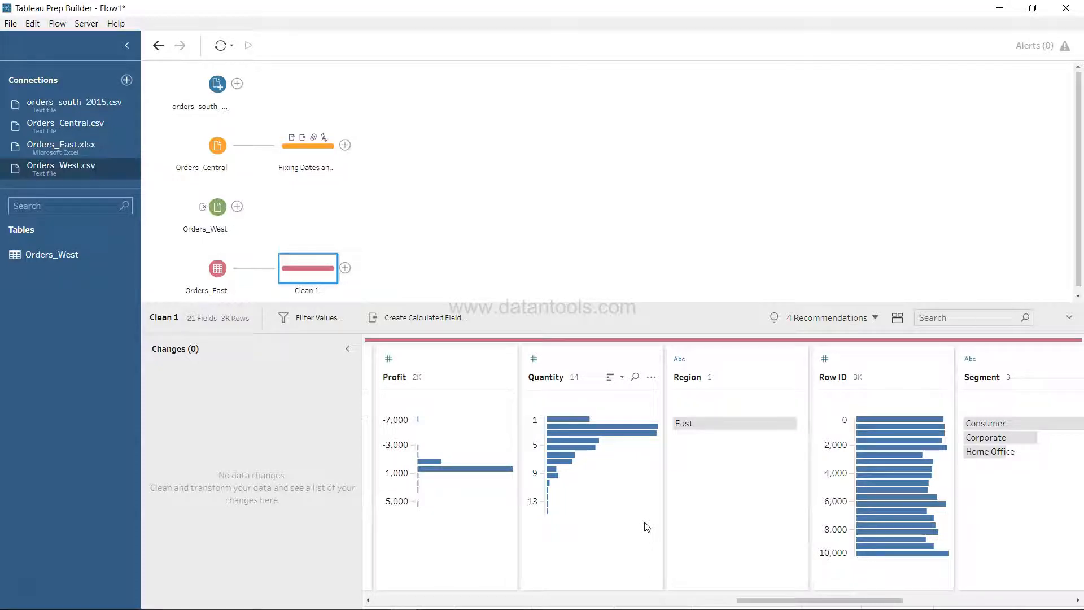
# Remove the letters from all values of the Sales field in the Orders_East cleaning step.
pyautogui.click(662, 502)
pyautogui.click(736, 502)
pyautogui.hscroll(5, 737, 503)
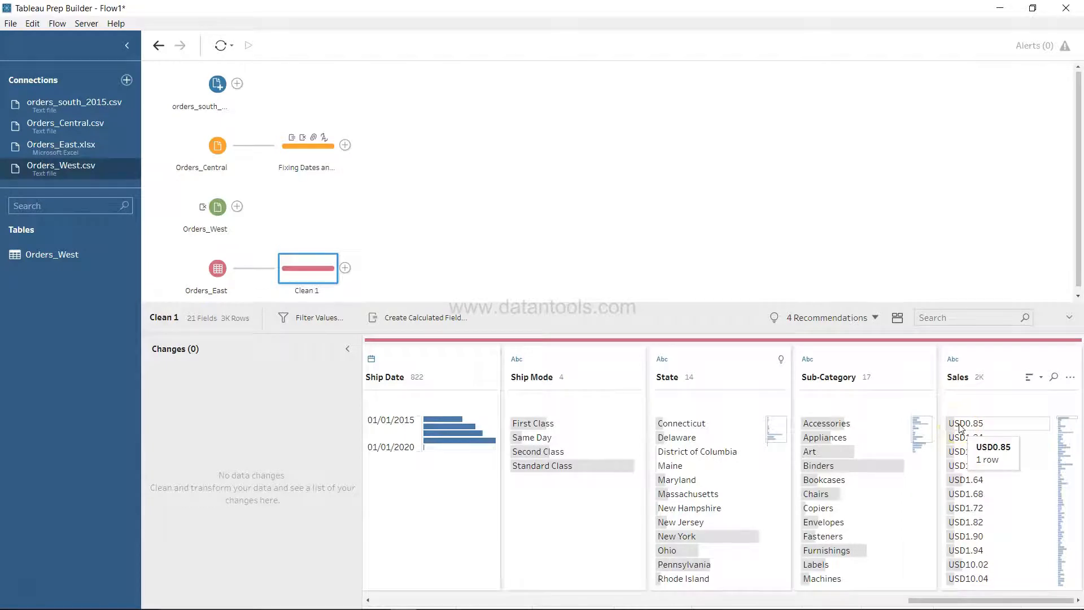
pyautogui.click(1070, 377)
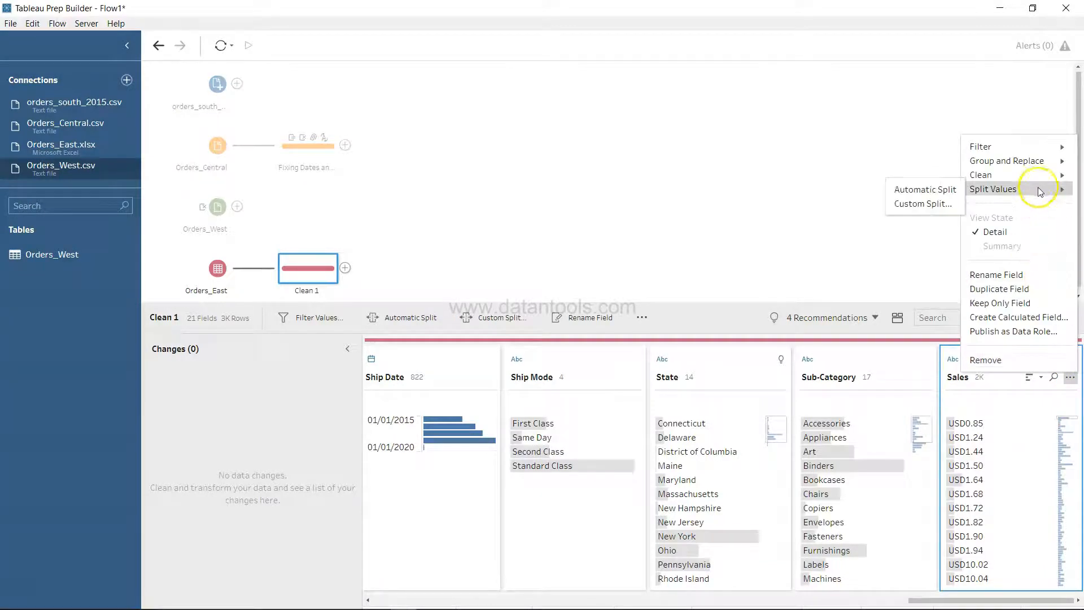
pyautogui.moveTo(1033, 176)
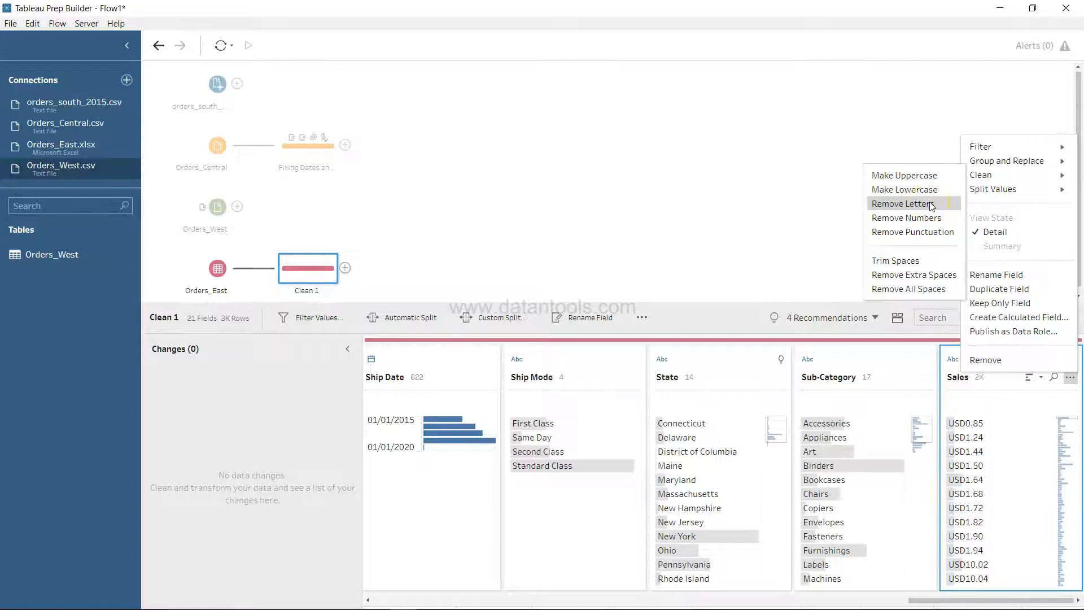
pyautogui.click(930, 204)
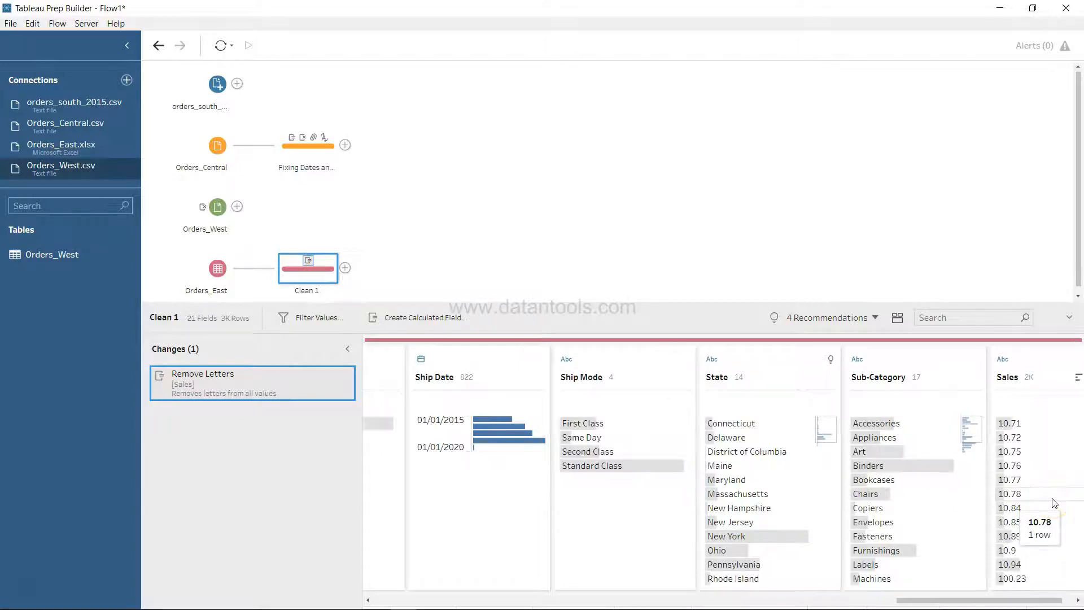
# Change the data type of the Sales field from String to Number (decimal).
pyautogui.click(1000, 361)
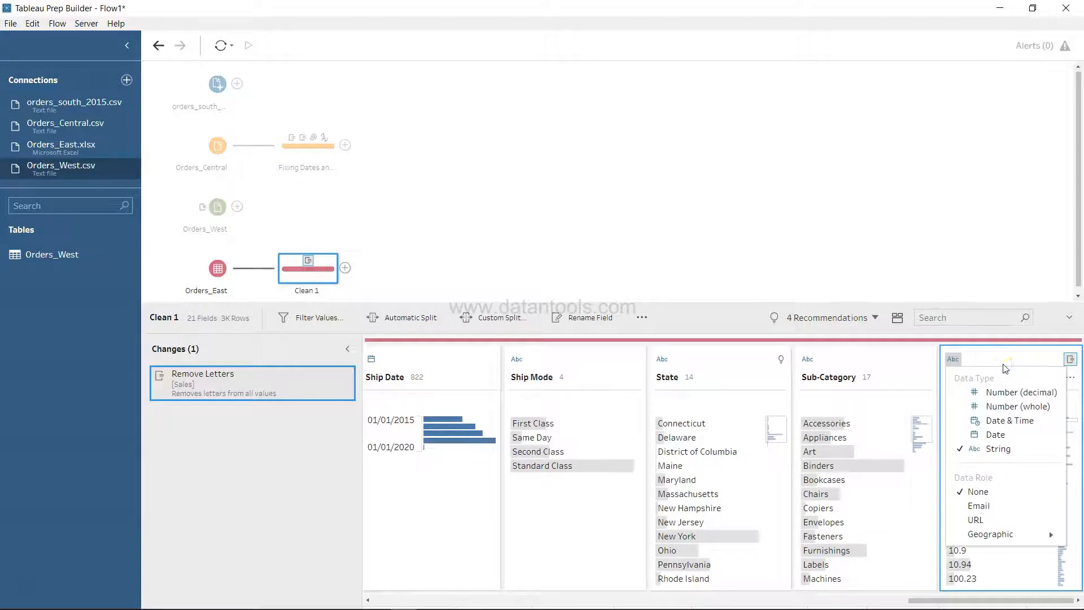
pyautogui.click(1011, 392)
pyautogui.moveTo(1032, 501)
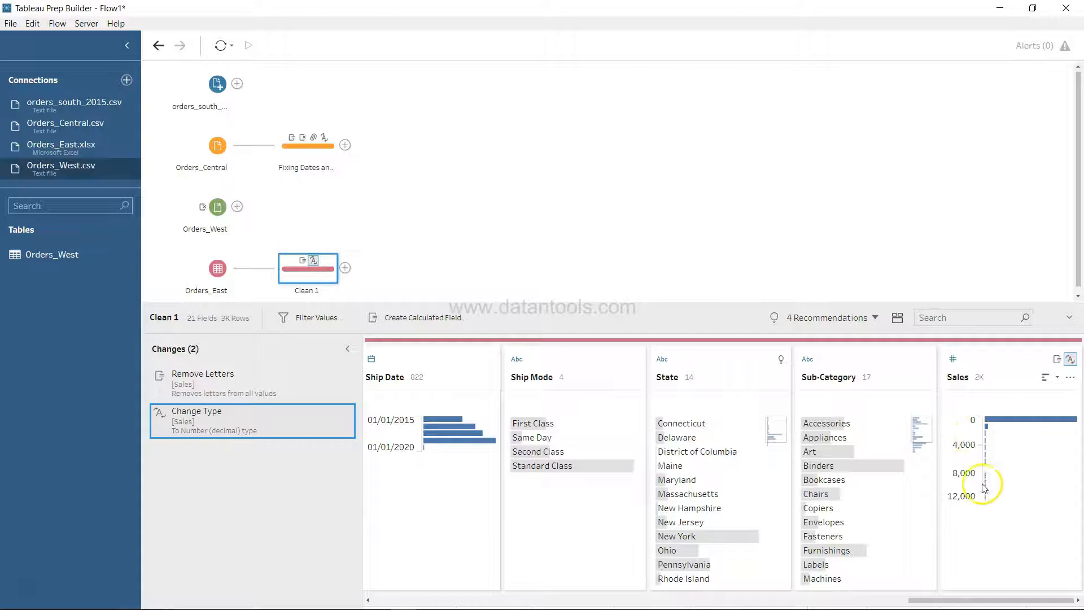
# Examine the Orders_West input's field list, including the excluded Right_ fields and the sample values of the State field.
pyautogui.moveTo(990, 499)
pyautogui.click(223, 219)
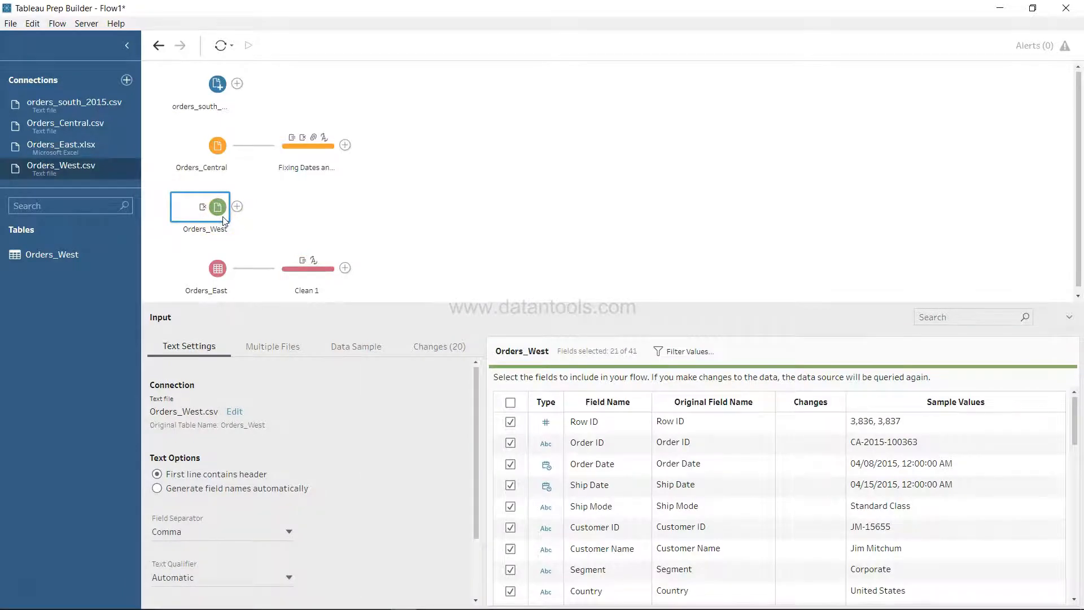
pyautogui.scroll(-6, 563, 408)
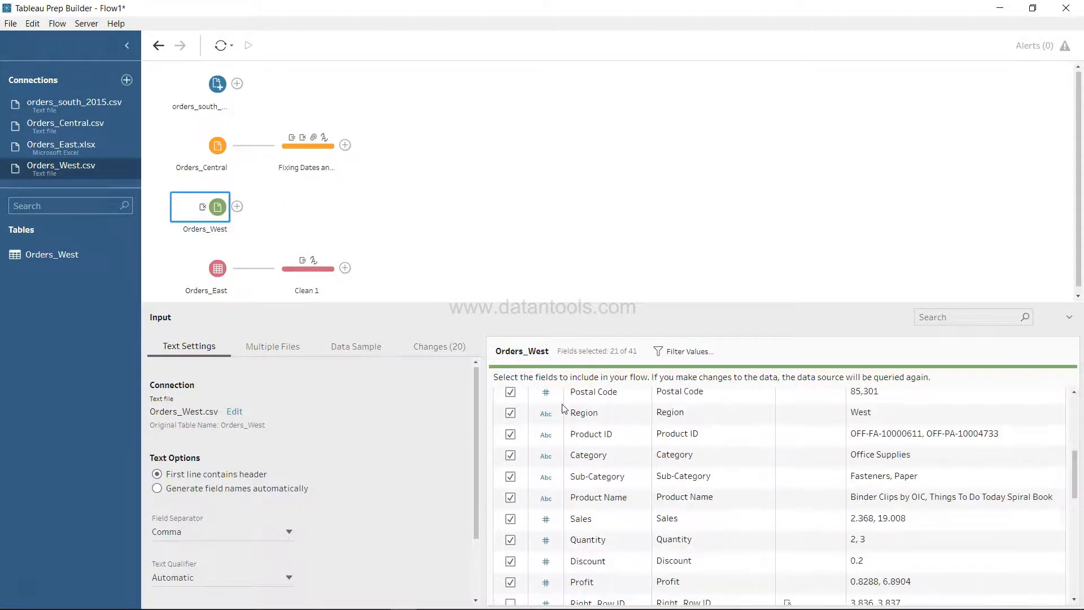
pyautogui.scroll(-1, 562, 421)
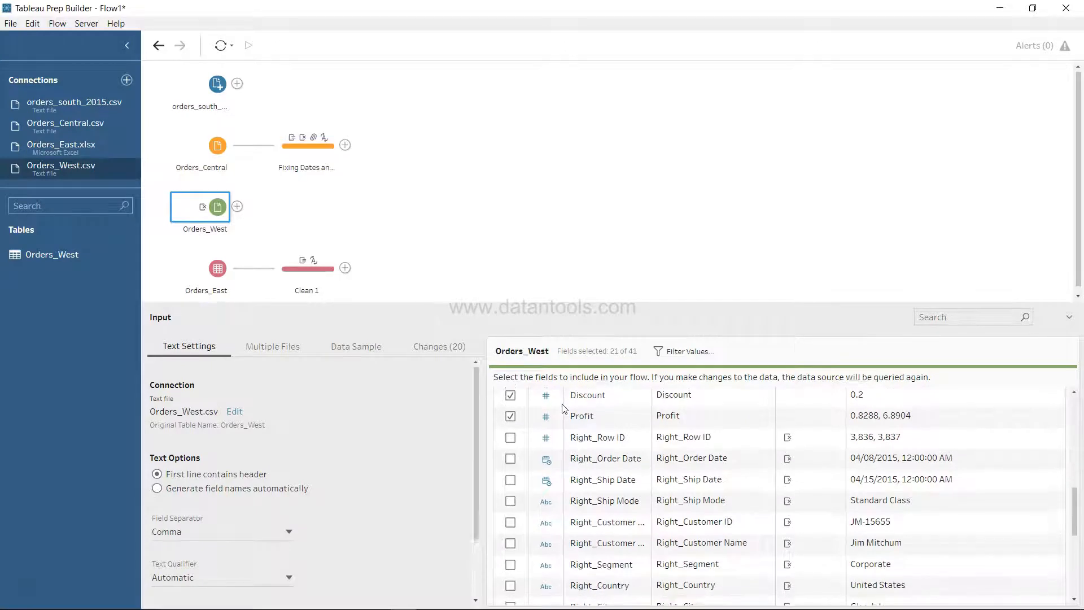
pyautogui.scroll(-1, 608, 500)
pyautogui.scroll(-10, 609, 500)
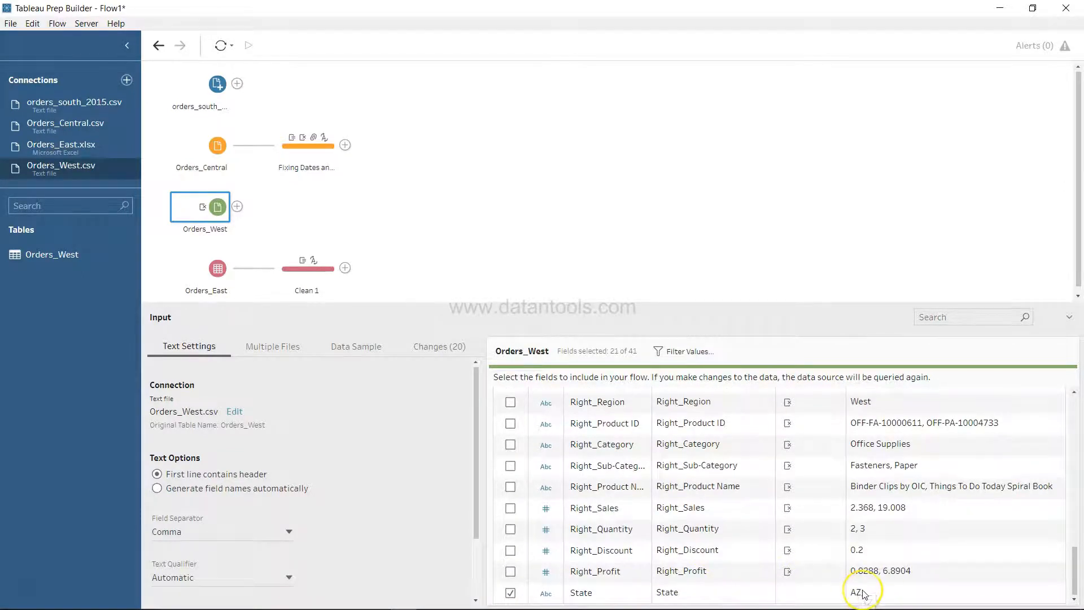
pyautogui.scroll(15, 829, 528)
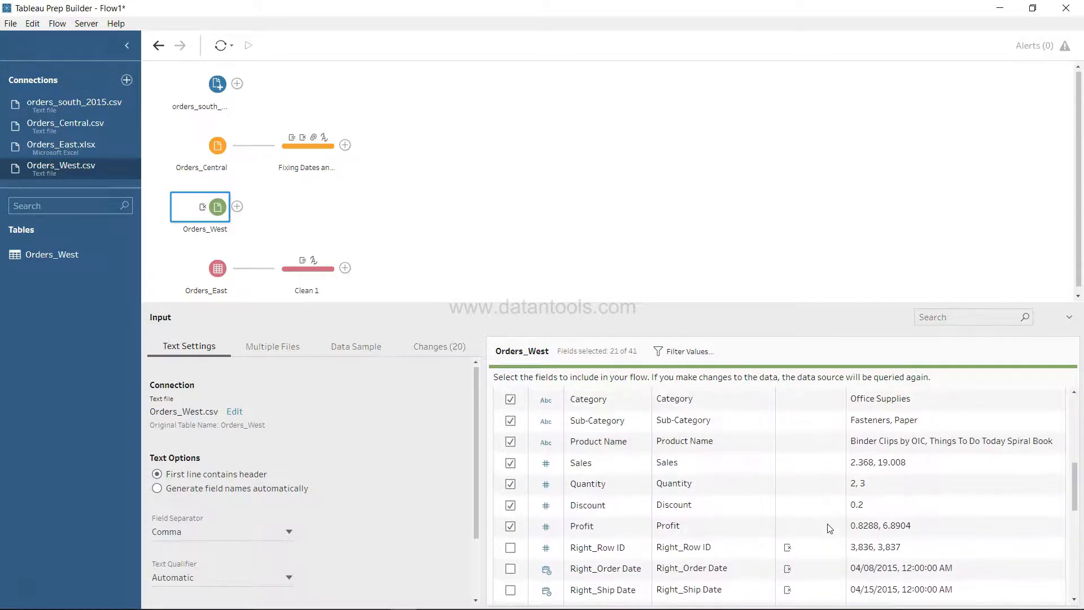
pyautogui.scroll(4, 829, 528)
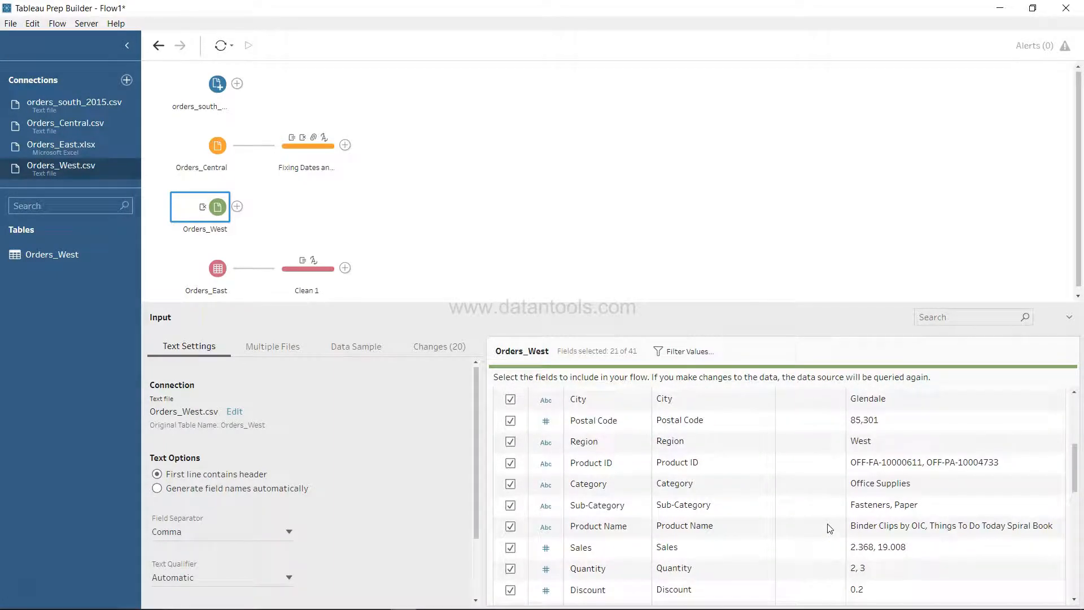
pyautogui.scroll(8, 828, 528)
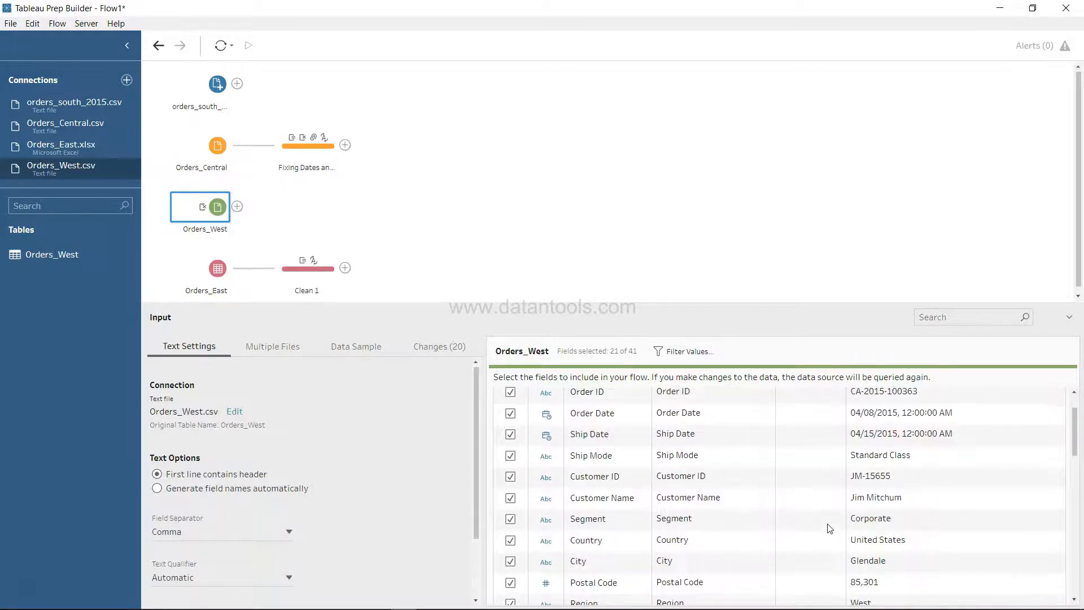
pyautogui.scroll(3, 829, 528)
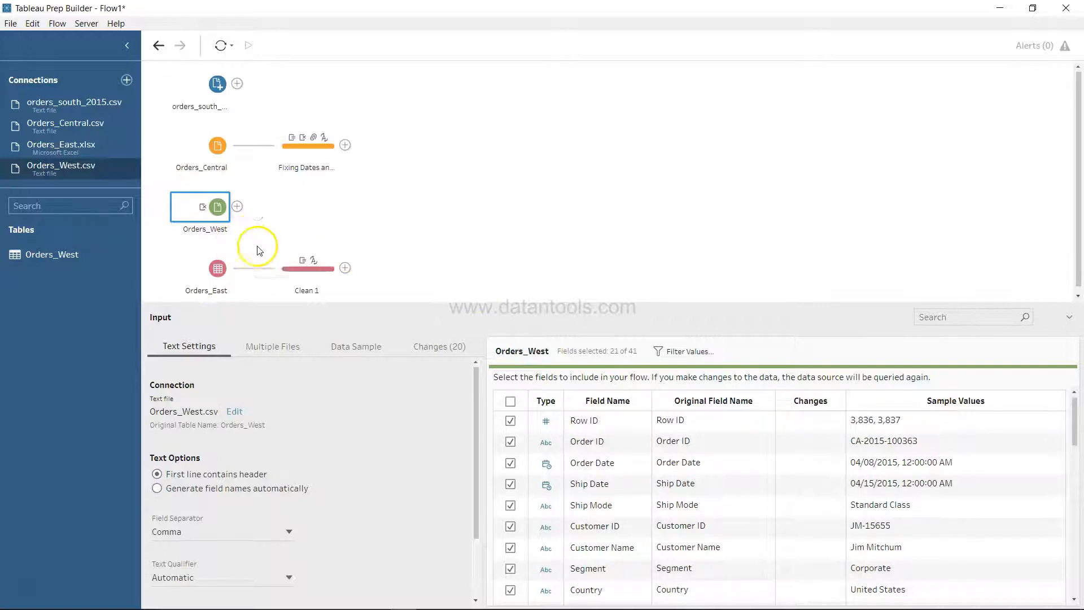
# Add a cleaning step after the Orders_West input.
pyautogui.click(236, 207)
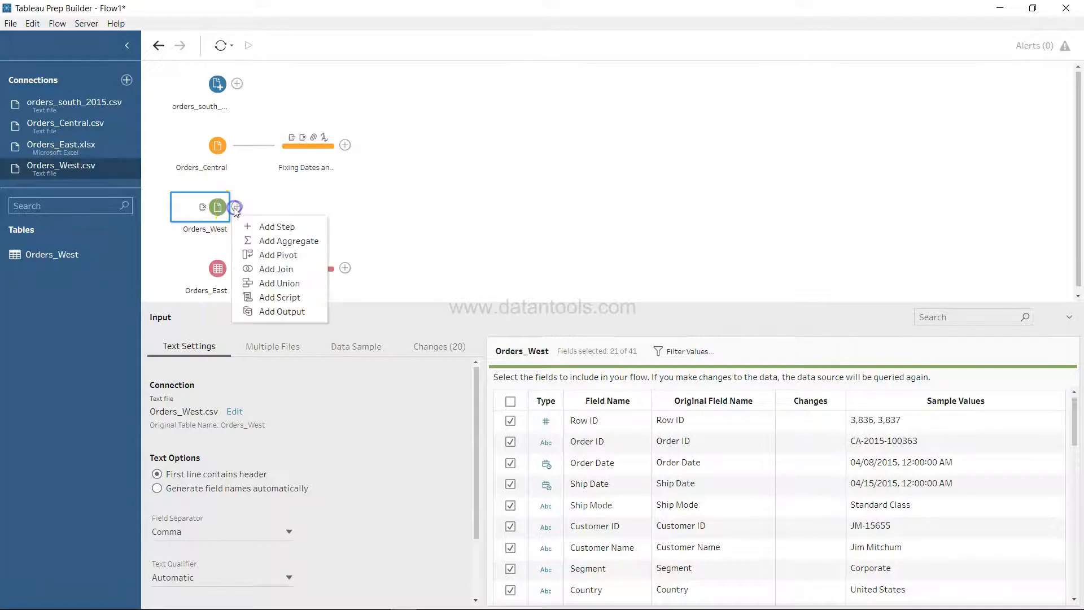
pyautogui.click(272, 226)
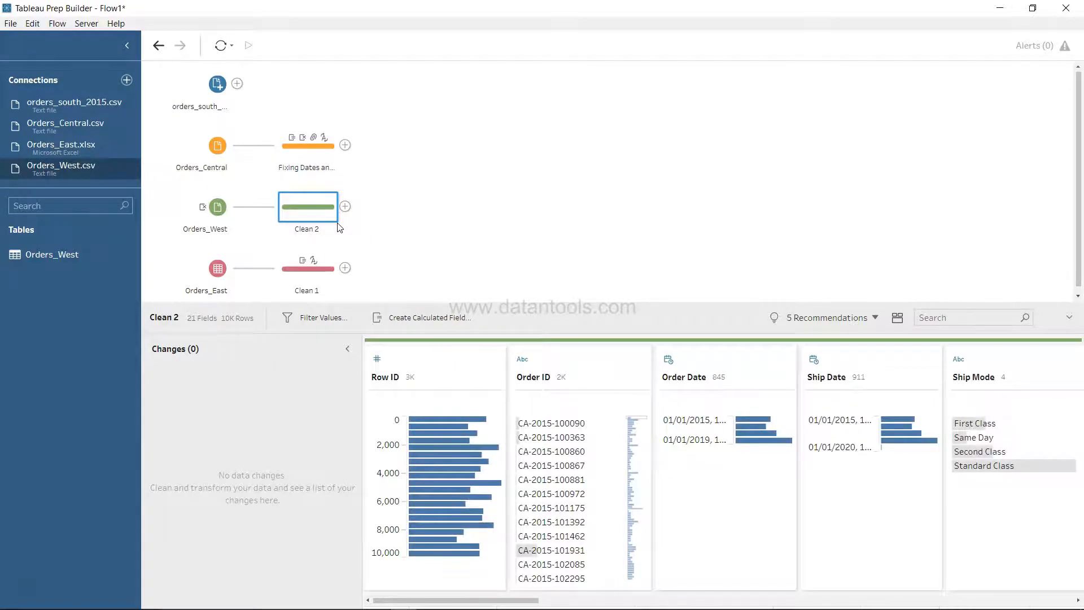
pyautogui.click(330, 226)
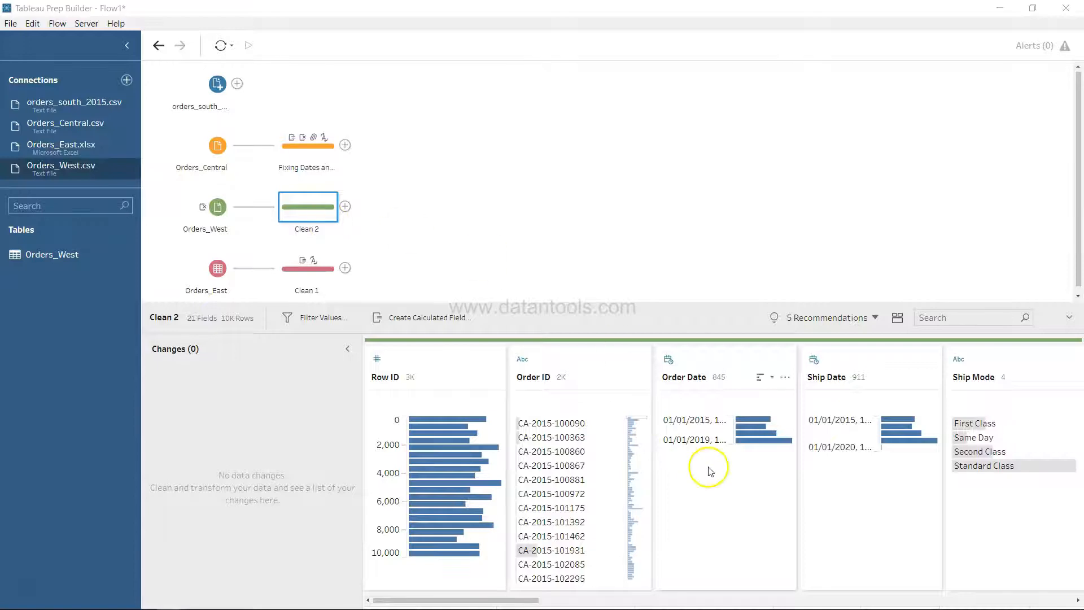
# Start grouping and replacing the values of the State field by manual selection in the Orders_West cleaning step.
pyautogui.hscroll(12, 710, 471)
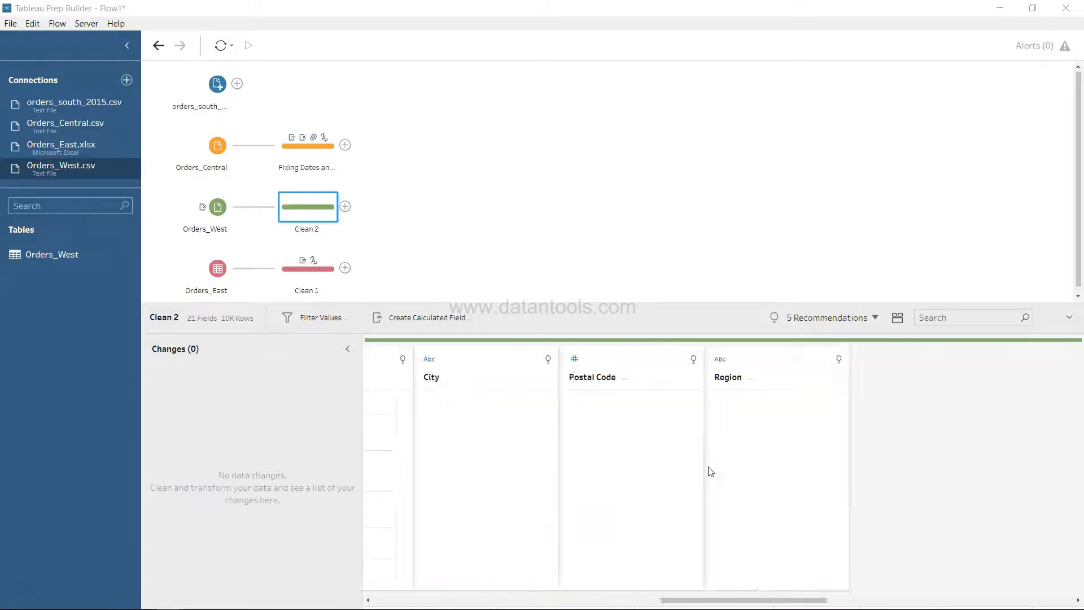
pyautogui.hscroll(4, 711, 472)
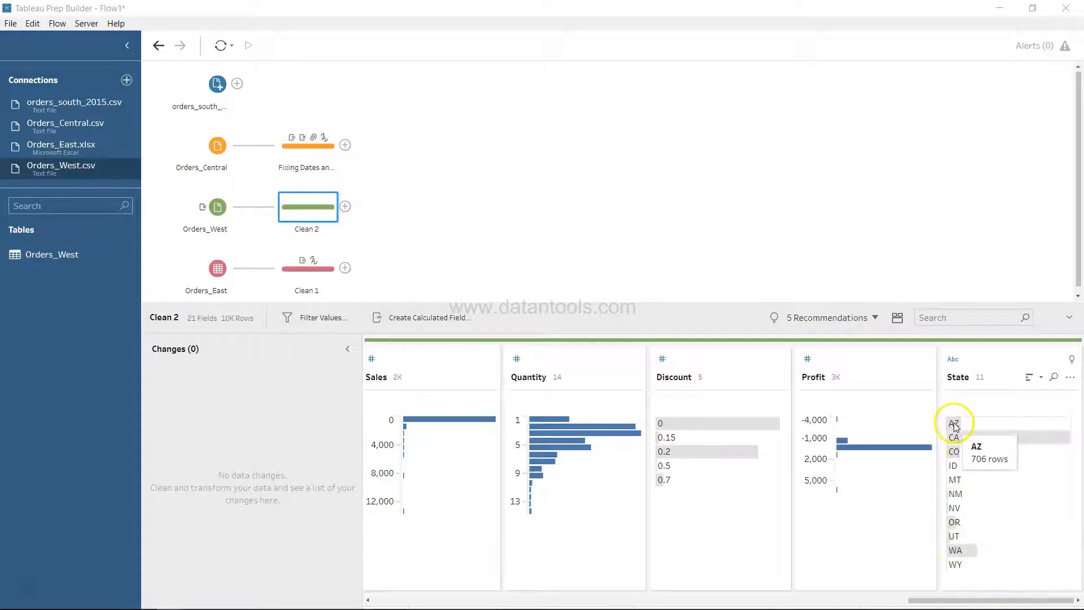
pyautogui.click(1070, 378)
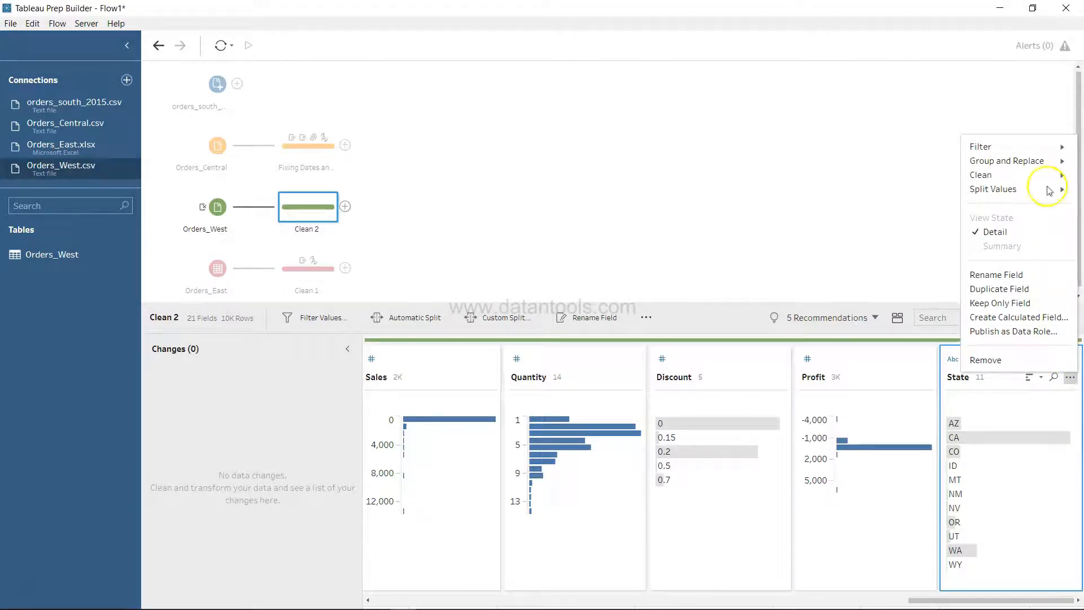
pyautogui.moveTo(1030, 162)
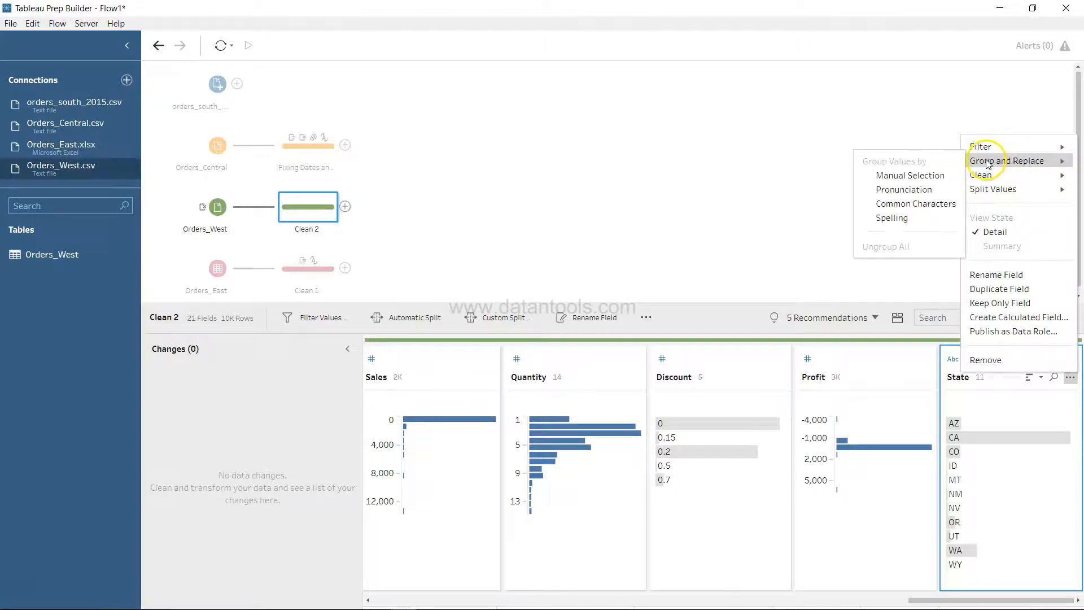
pyautogui.moveTo(978, 164)
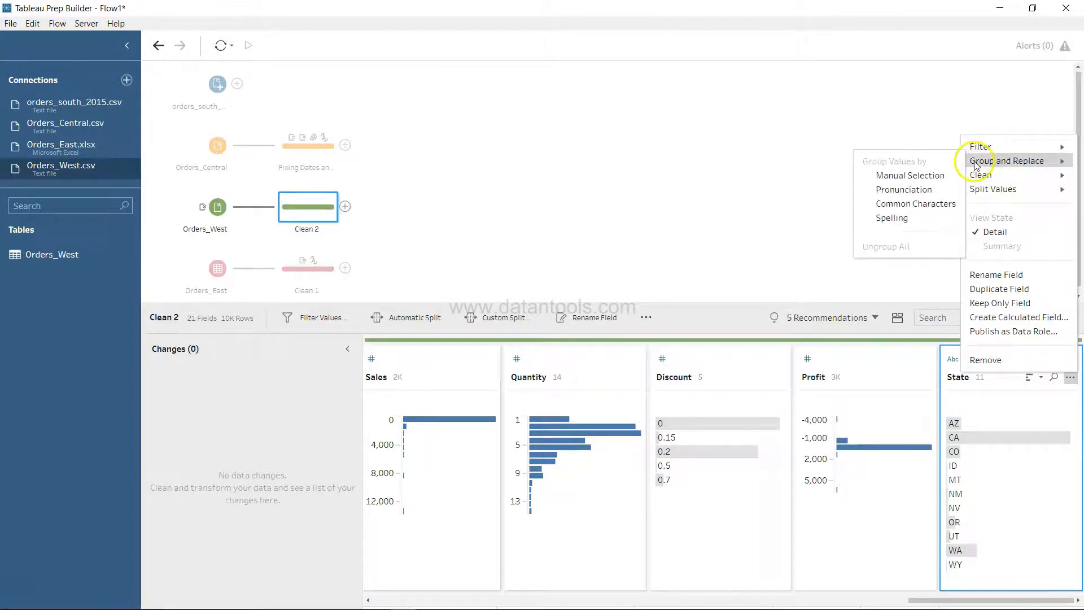
pyautogui.click(919, 175)
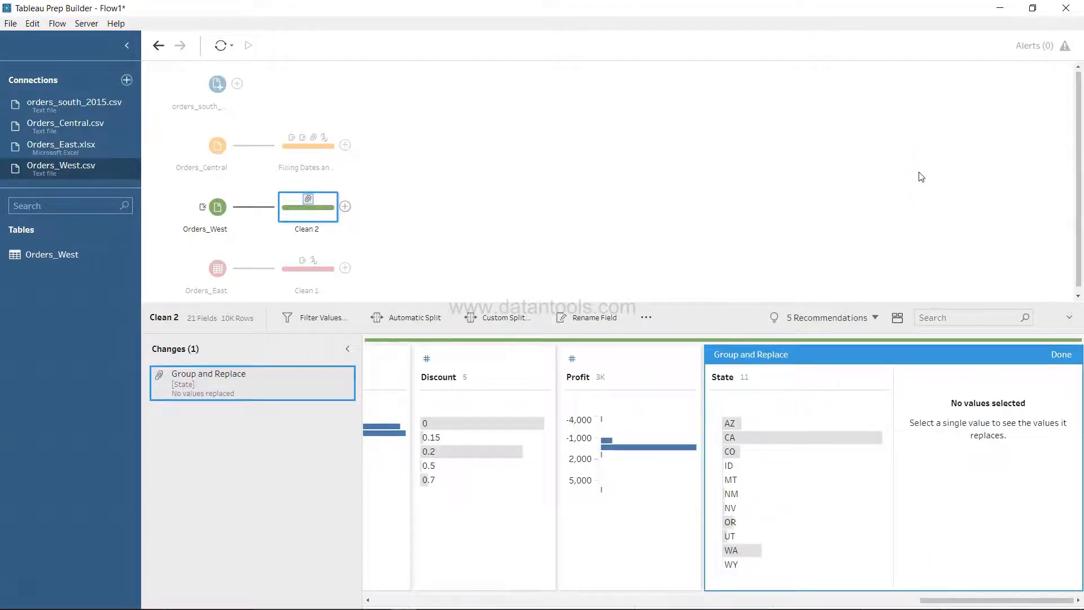
# Replace the State value AZ with Arizona and CA with California.
pyautogui.doubleClick(735, 423)
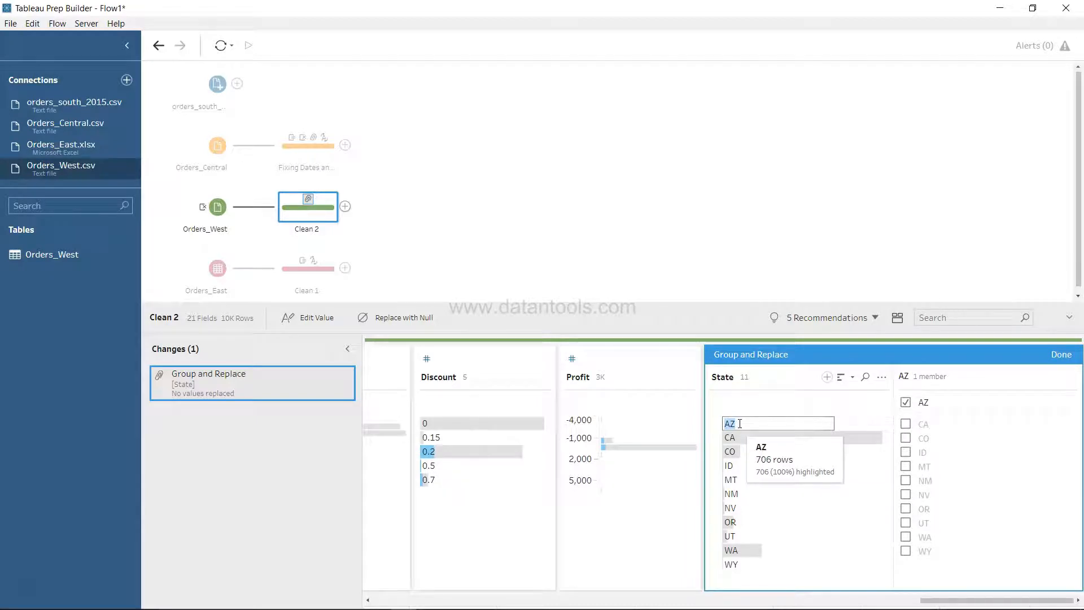
pyautogui.write('Arizona')
pyautogui.press('Return')
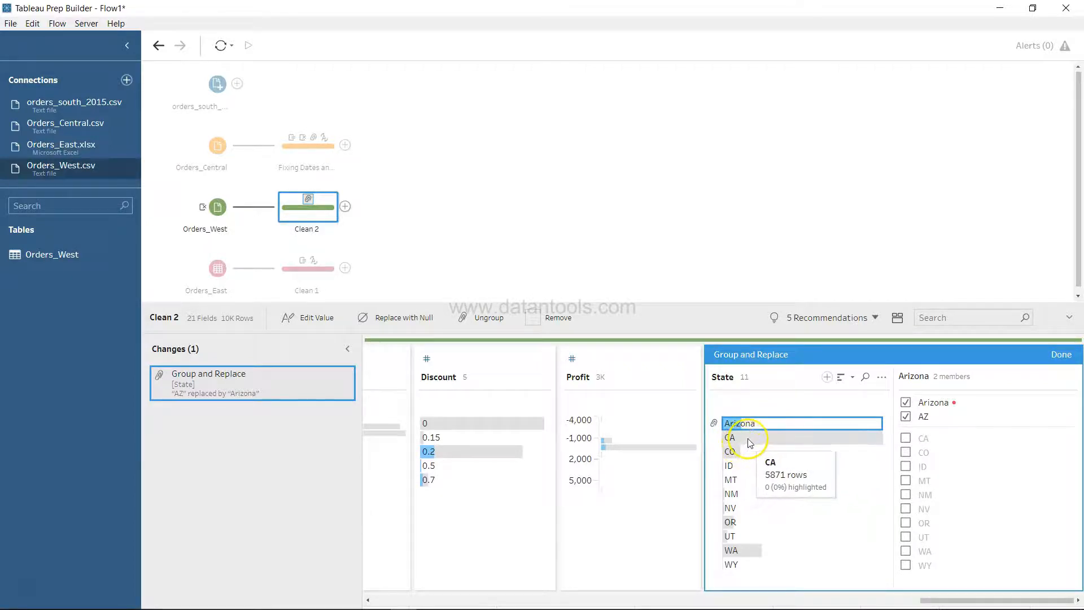
pyautogui.doubleClick(750, 439)
pyautogui.write('California')
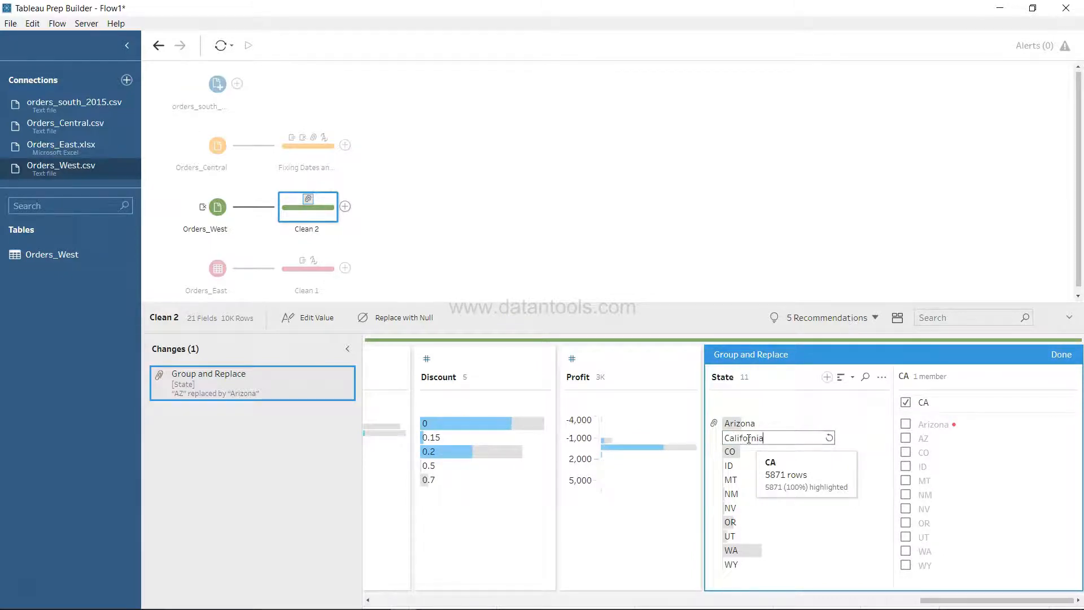
pyautogui.press('Return')
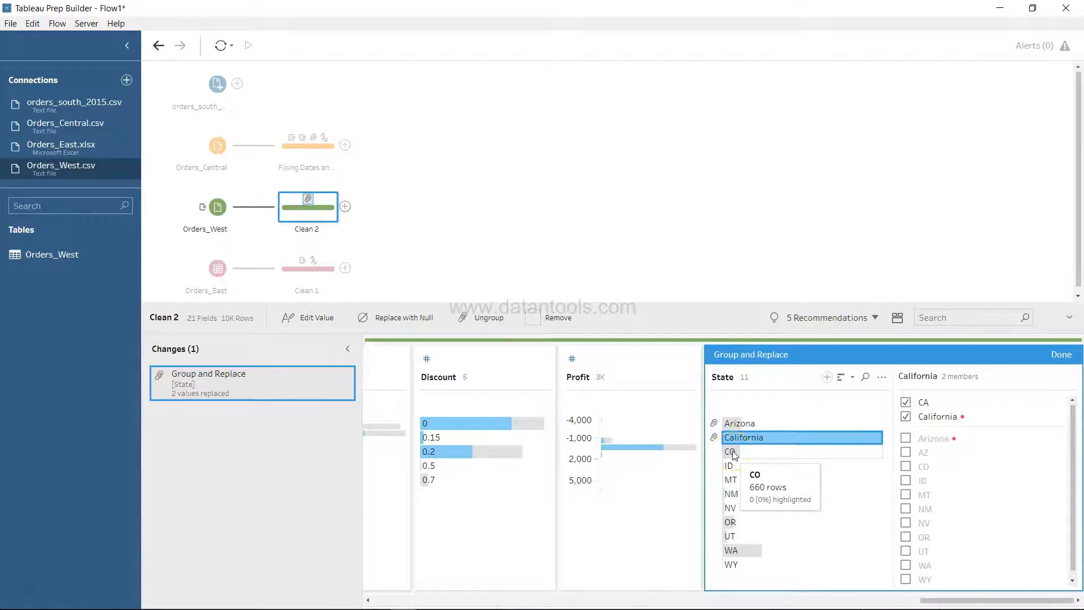
# Replace the State value CO with Colorado, correcting the misspelled entry Colarado.
pyautogui.doubleClick(733, 452)
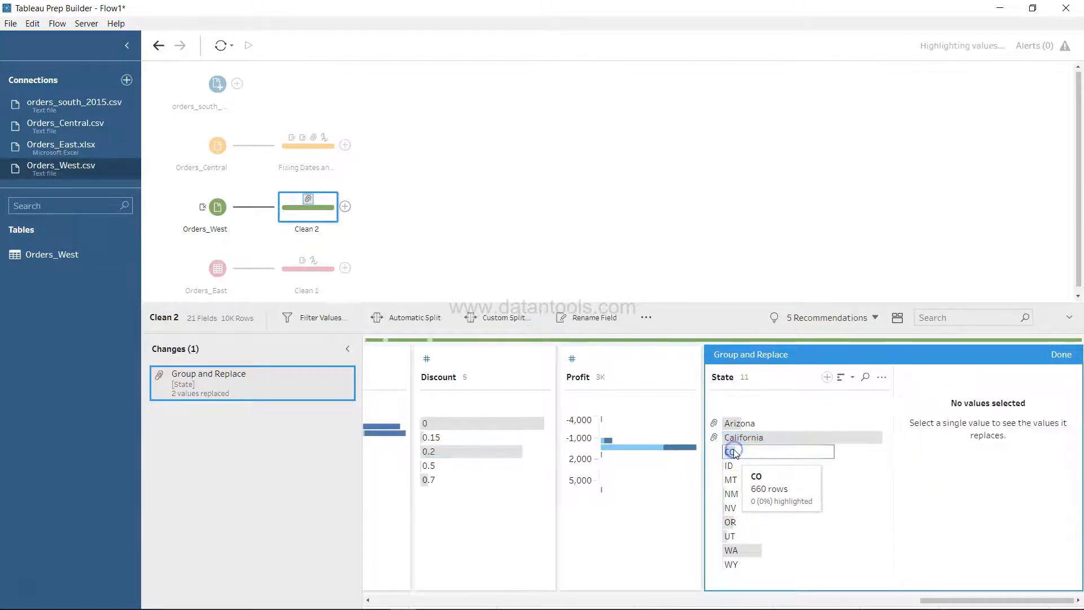
pyautogui.write('C')
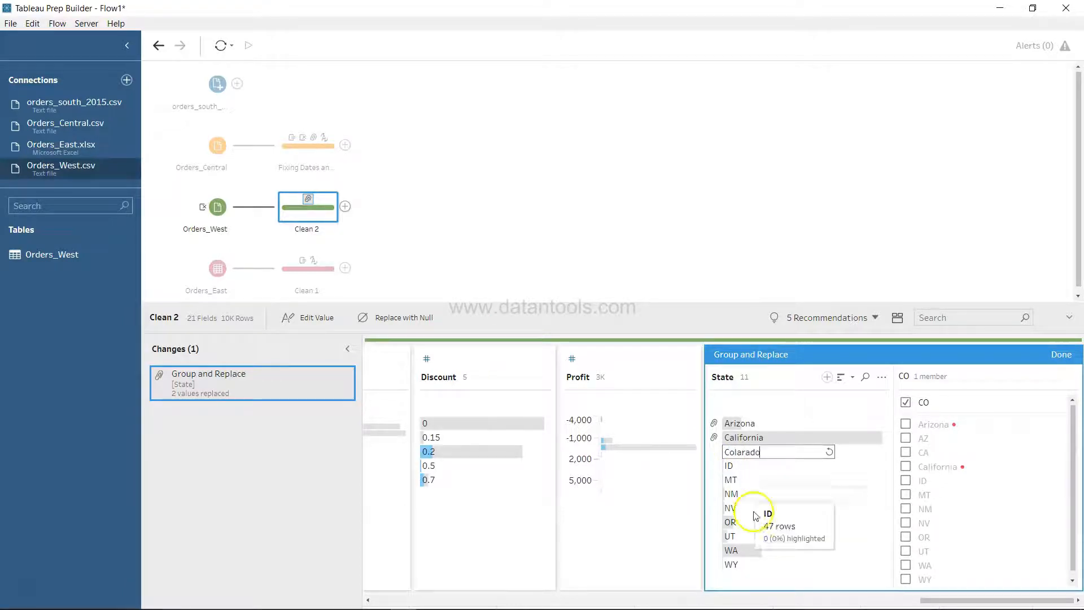
pyautogui.press('Return')
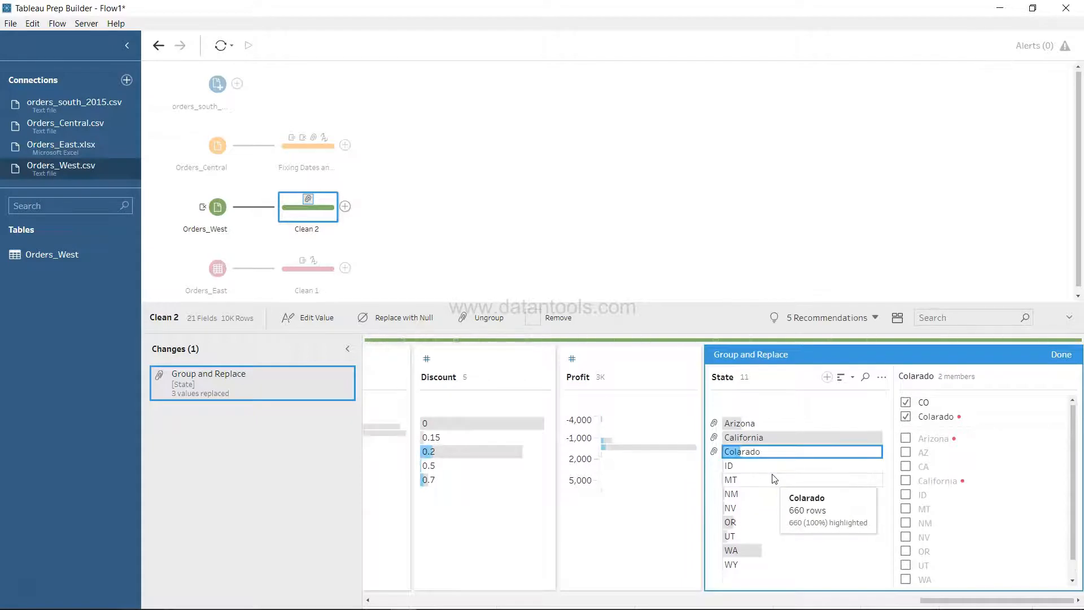
pyautogui.doubleClick(742, 452)
pyautogui.click(744, 452)
pyautogui.press('BackSpace')
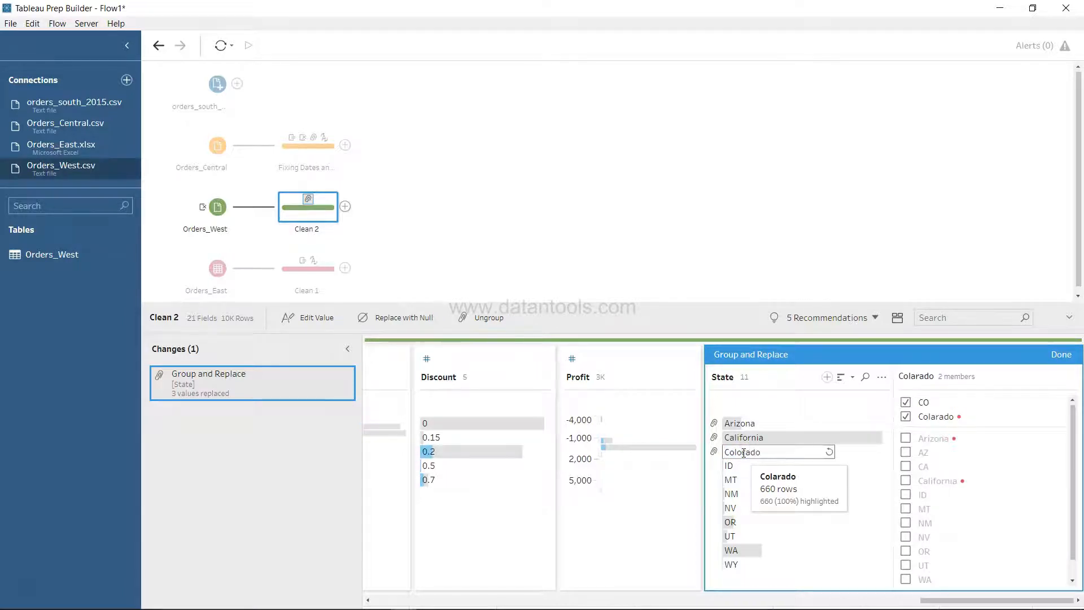
pyautogui.write('o')
pyautogui.click(743, 479)
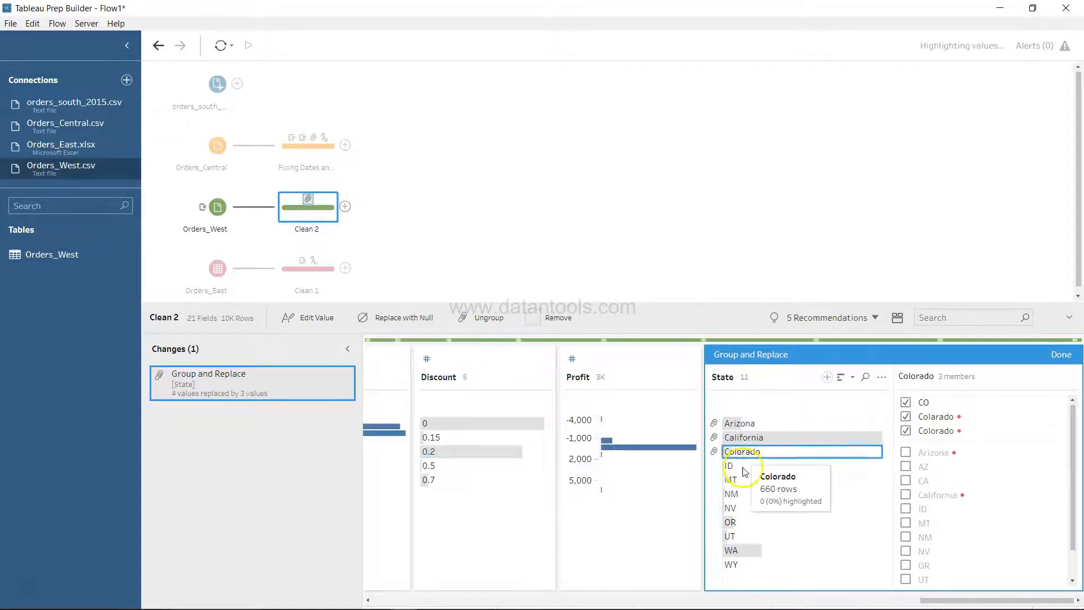
# Replace the State value ID with Idaho and MT with Montana.
pyautogui.doubleClick(744, 465)
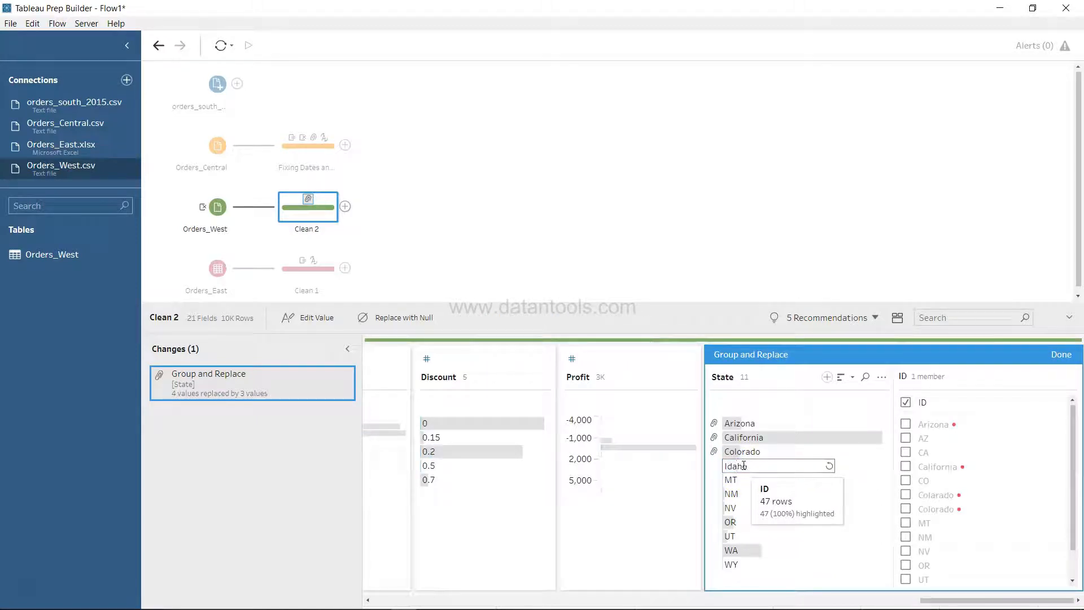
pyautogui.press('Return')
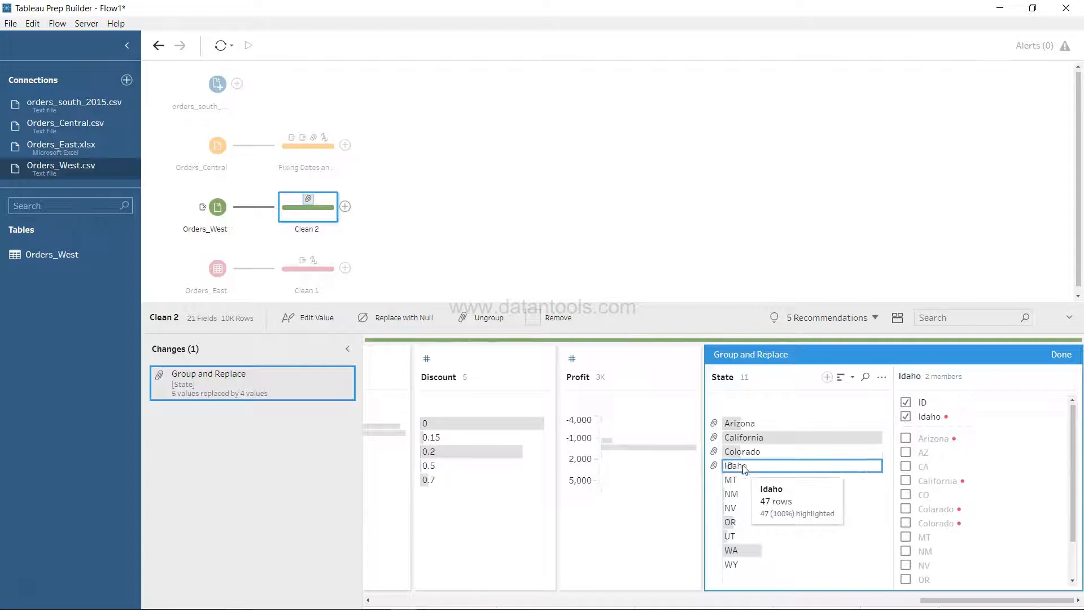
pyautogui.doubleClick(741, 480)
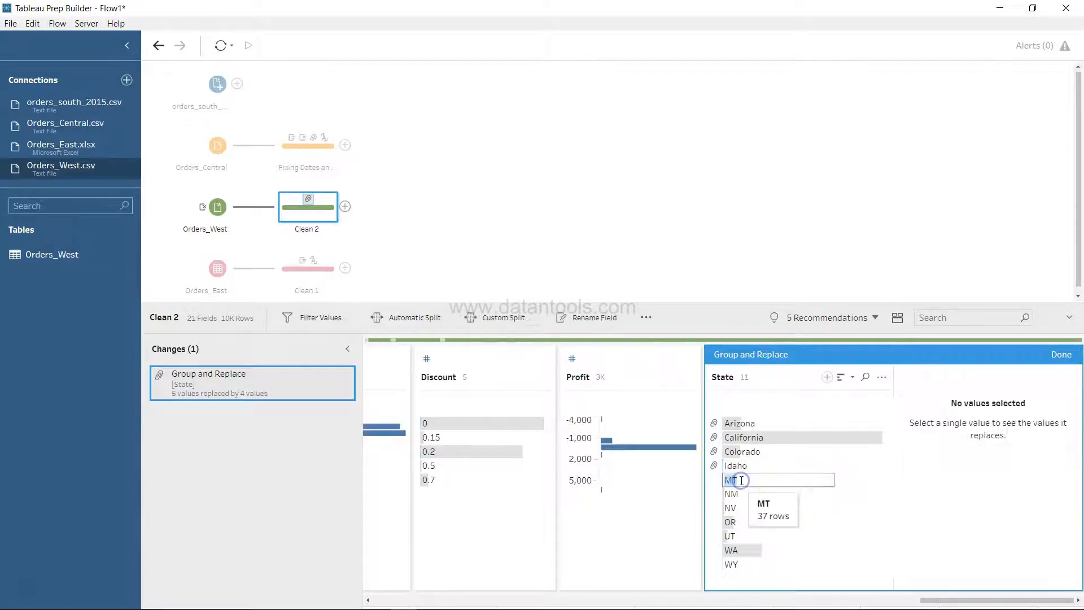
pyautogui.write('Mo')
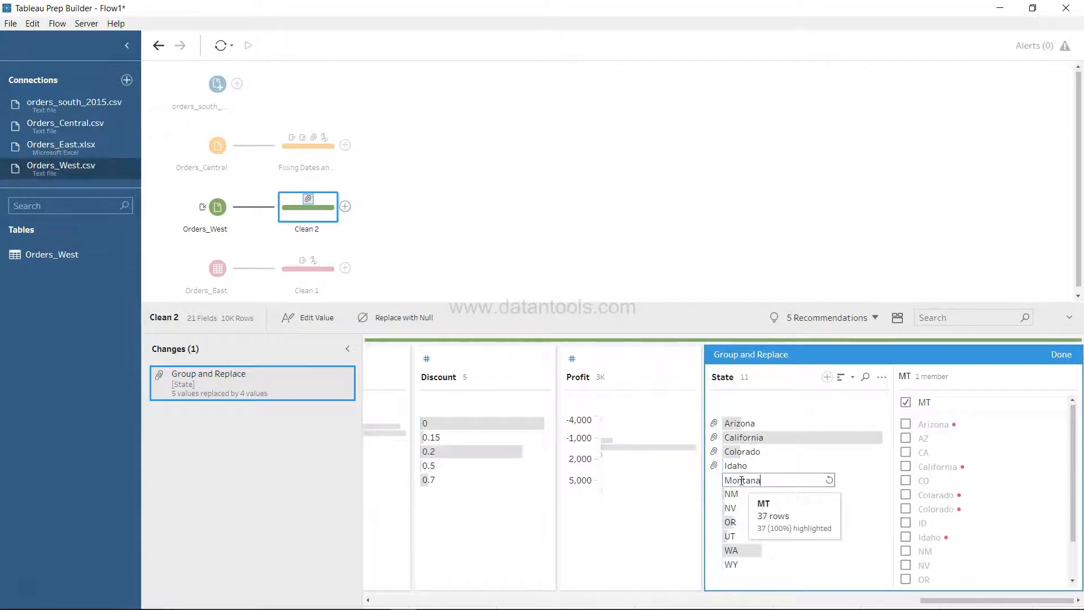
pyautogui.write('ntana')
pyautogui.press('Return')
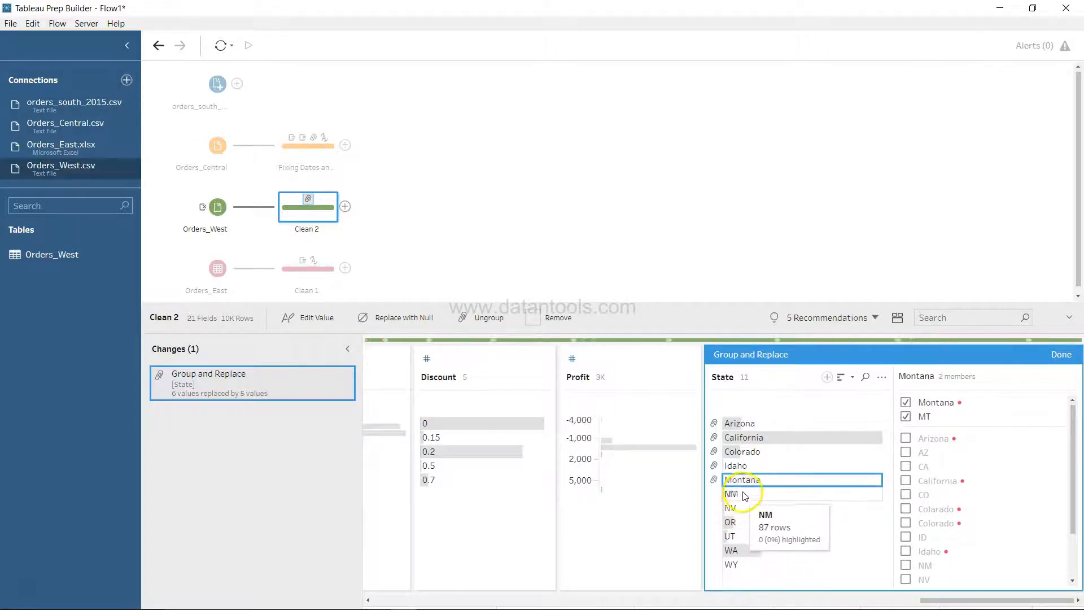
# Replace the State value NM with New Mexico and NV with Nevada.
pyautogui.doubleClick(748, 495)
pyautogui.write('New ')
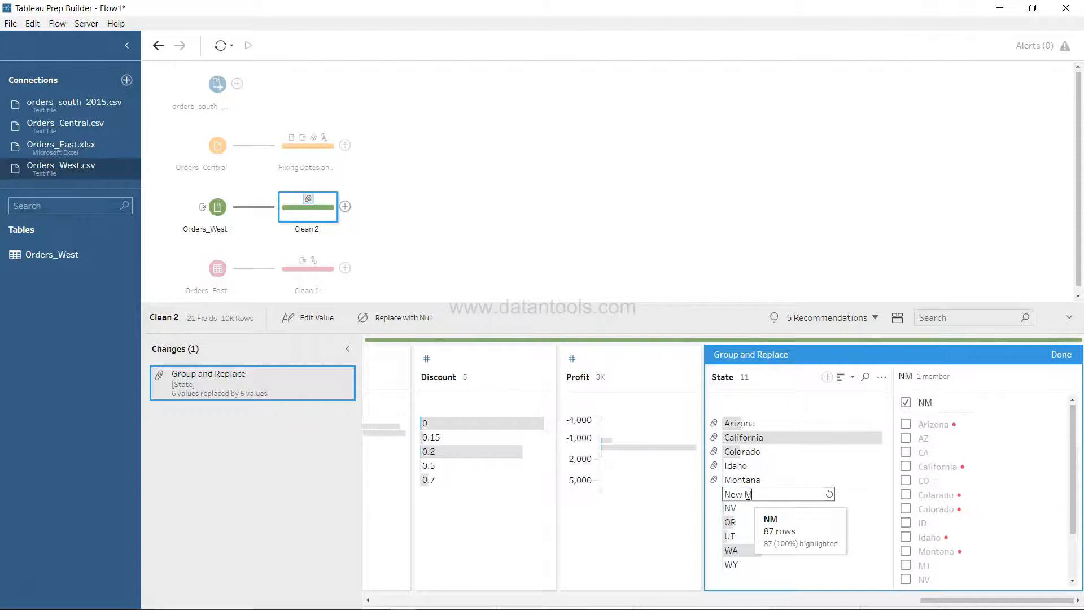
pyautogui.write('Mexico')
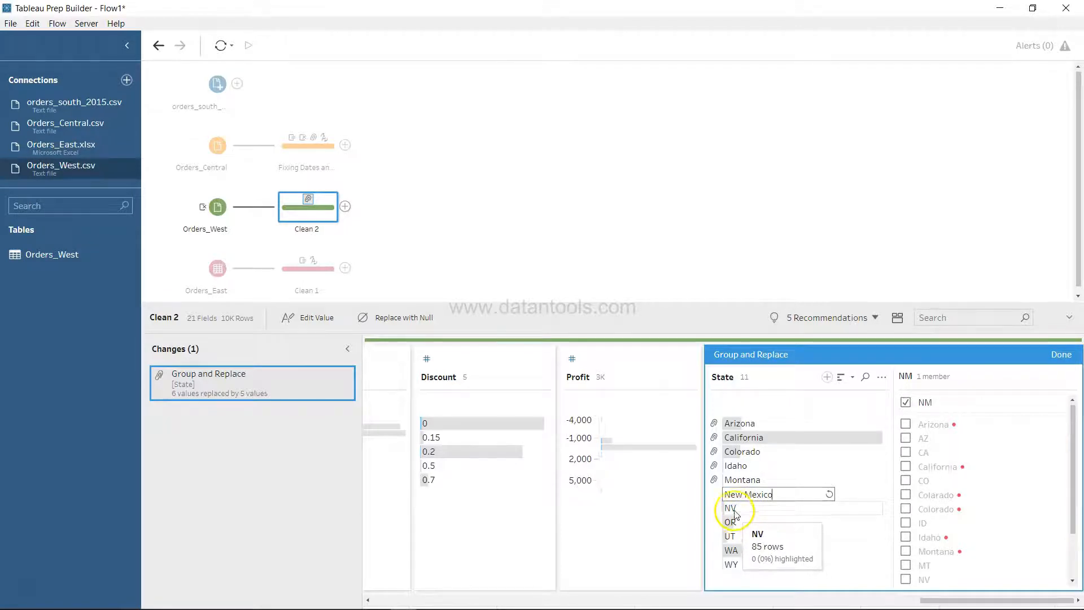
pyautogui.click(734, 511)
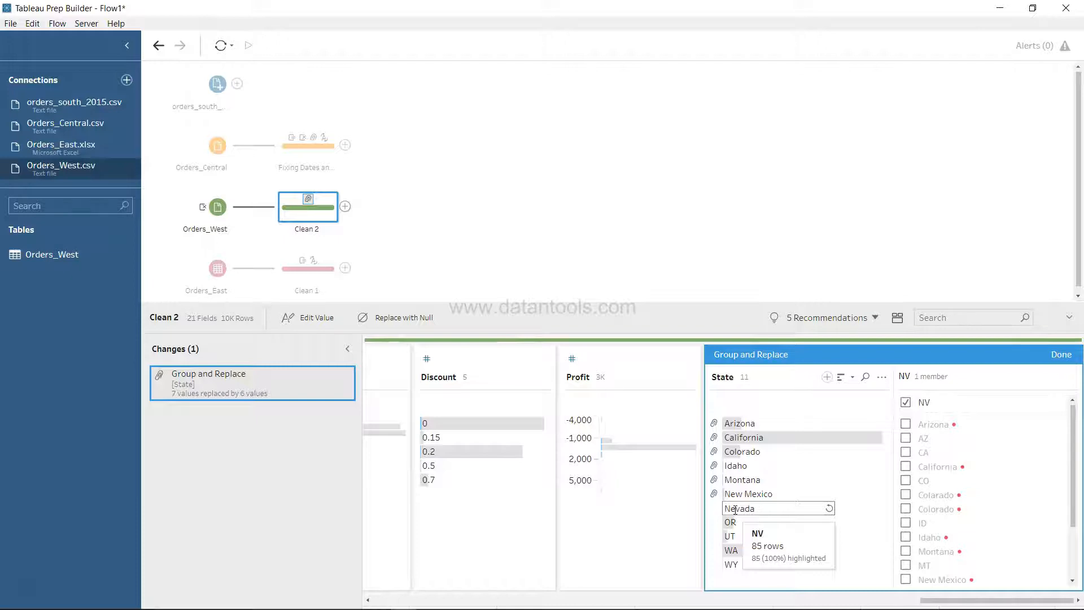
pyautogui.write('Nevada')
pyautogui.press('Return')
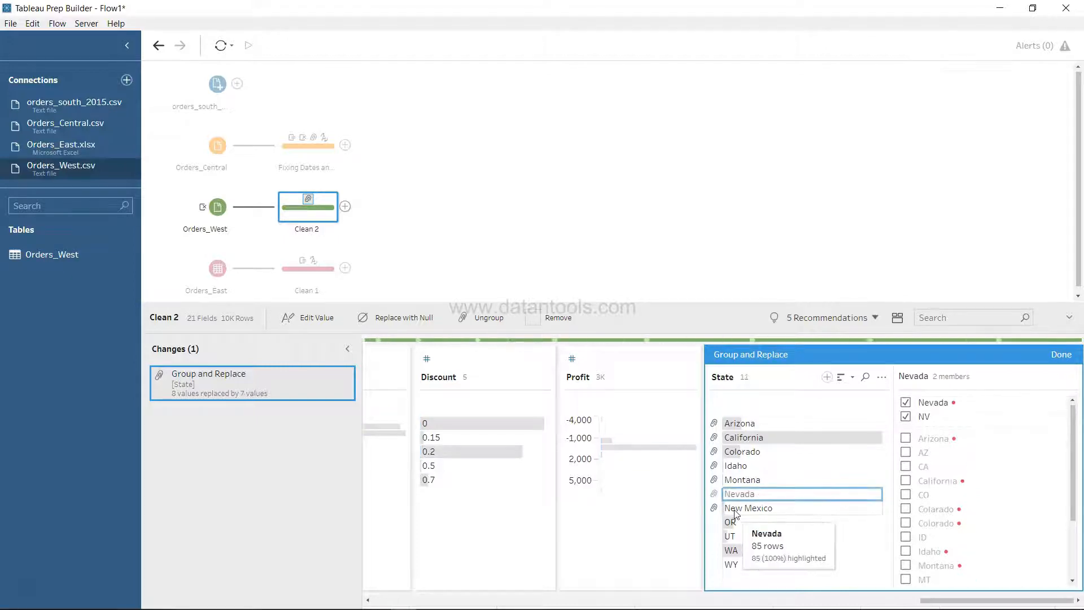
# Replace the State values OR with Oregon and UT with Utah.
pyautogui.click(739, 527)
pyautogui.write('Oregon')
pyautogui.press('Return')
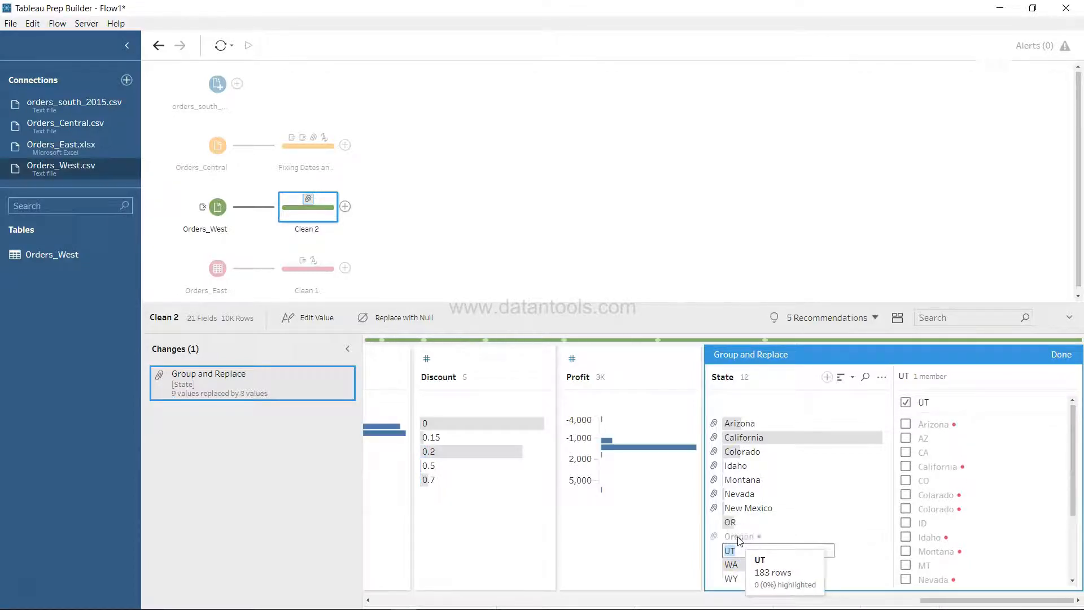
pyautogui.click(738, 537)
pyautogui.write('Utah')
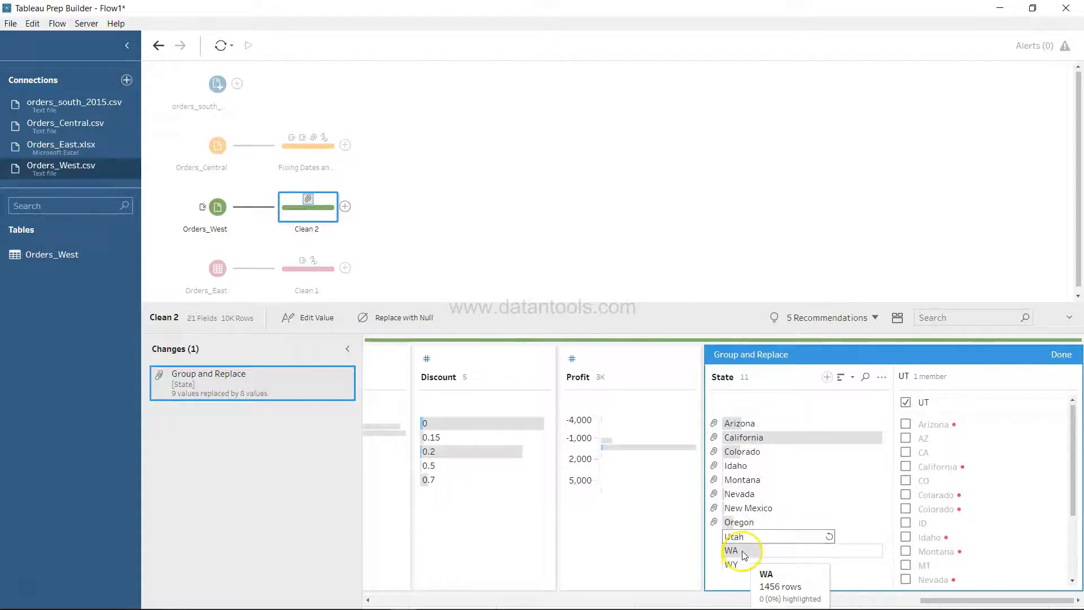
# Replace the State values WA with Washington and WY with Wyoming, and finish the Group and Replace edit.
pyautogui.click(743, 551)
pyautogui.write('Washington')
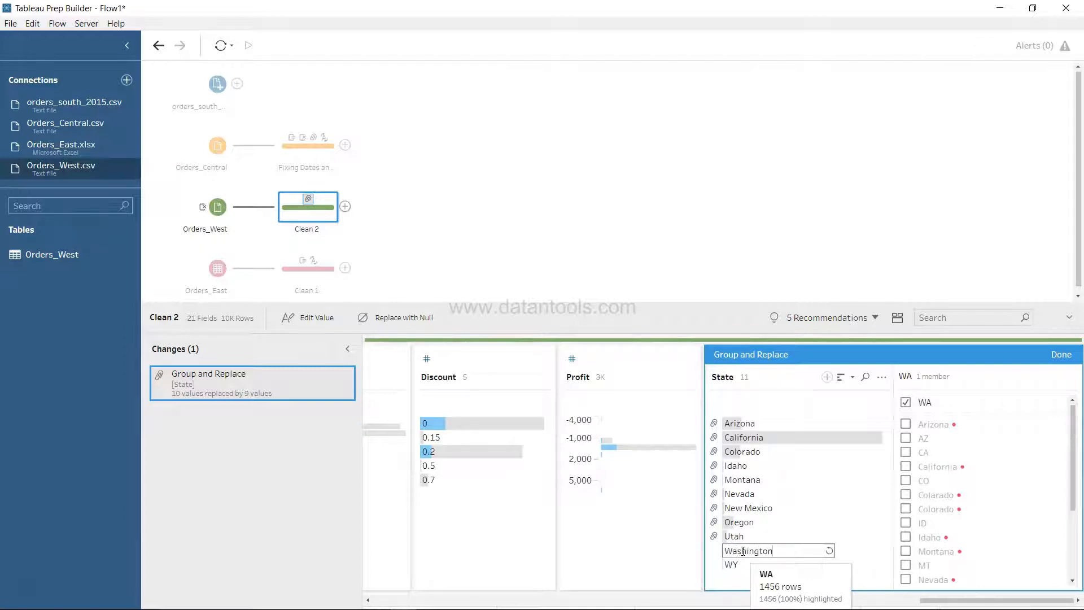
pyautogui.press('Return')
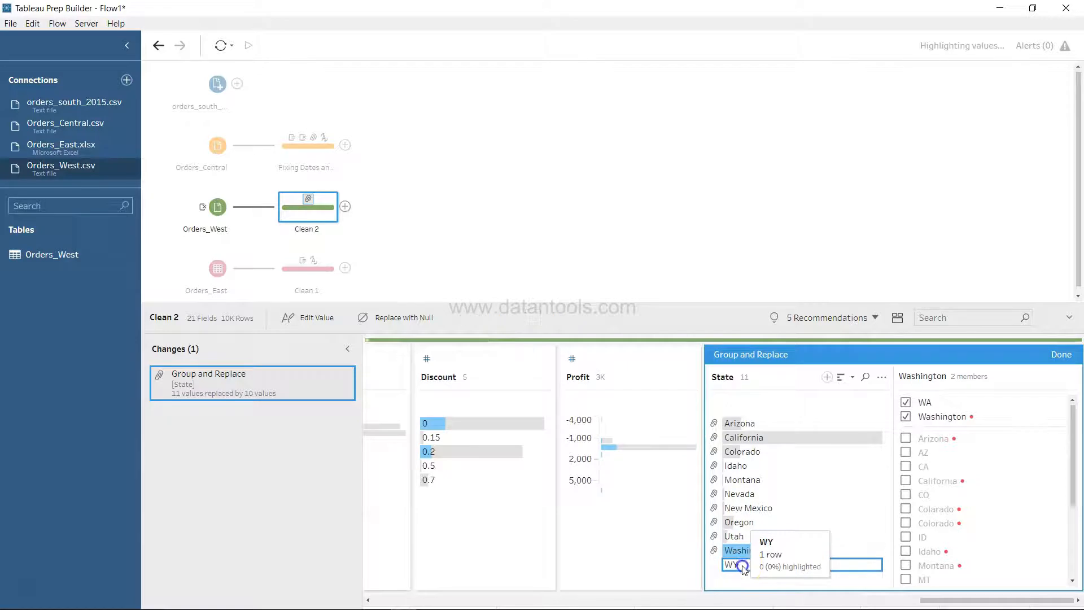
pyautogui.doubleClick(735, 565)
pyautogui.write('Wyom')
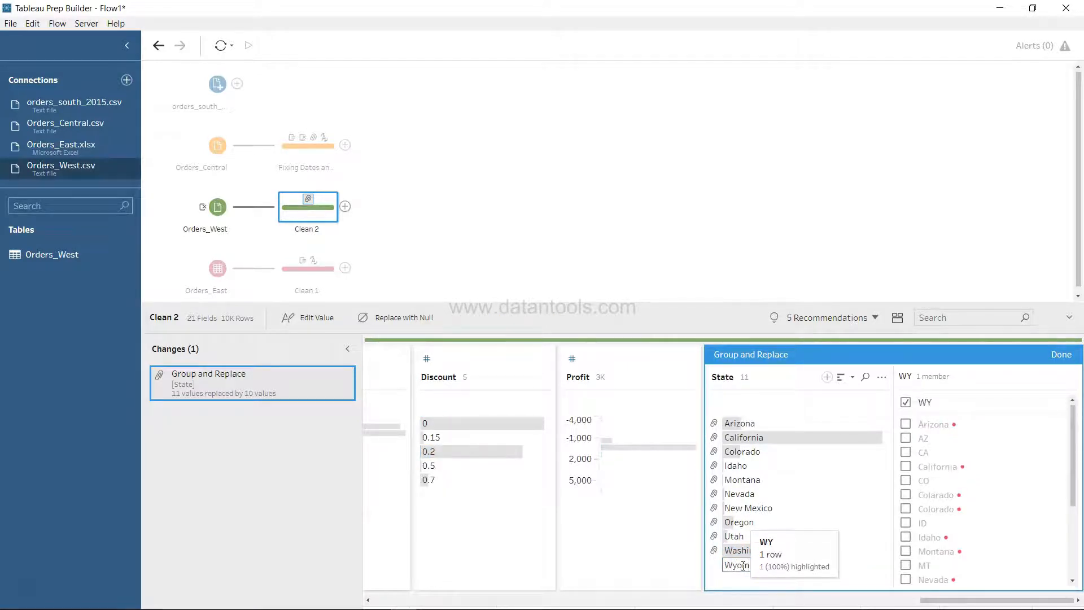
pyautogui.write('ing')
pyautogui.press('Return')
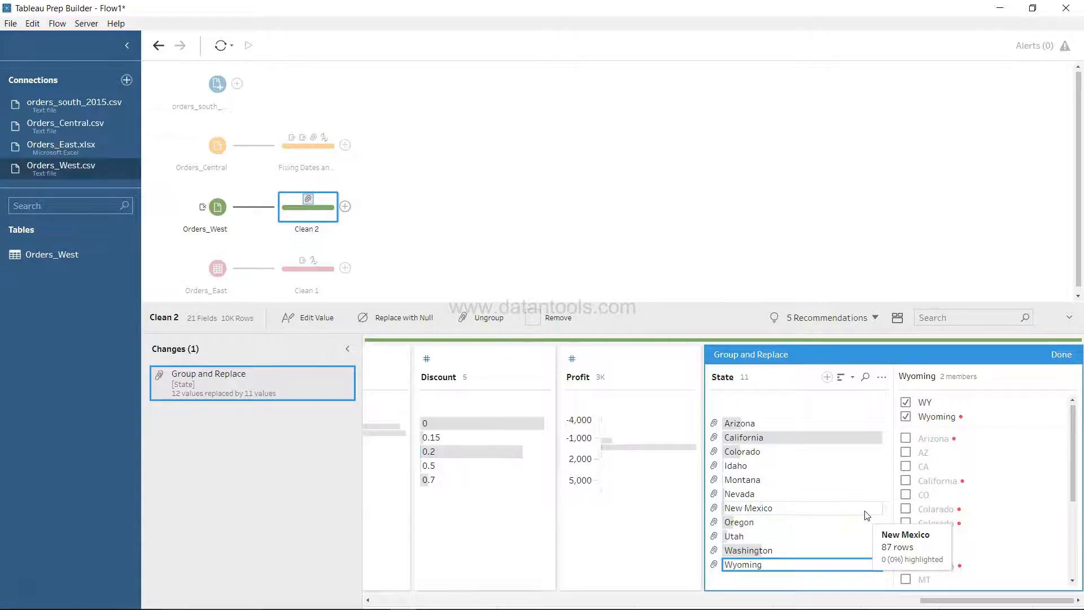
pyautogui.click(1034, 407)
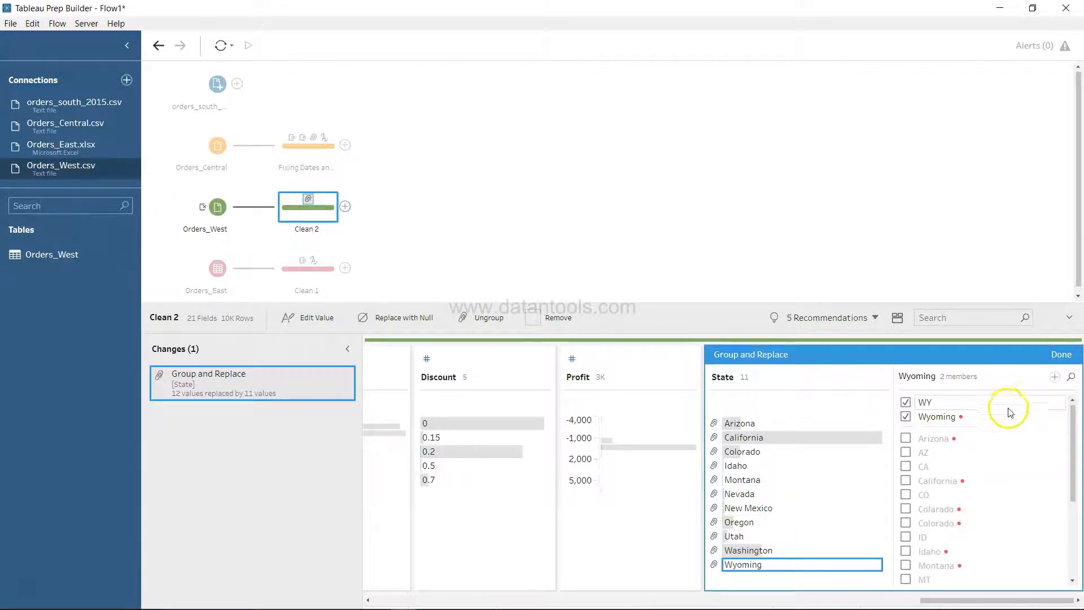
pyautogui.click(1061, 355)
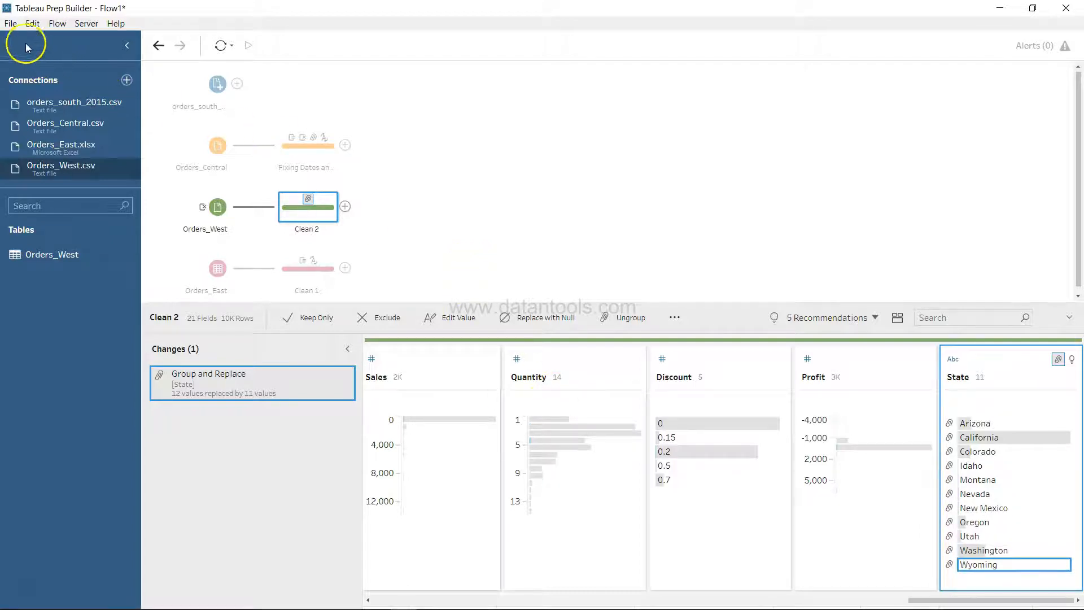
# Save the flow as Orders_Region_Flow, of type Tableau Flow Files, in the repository's Flows folder.
pyautogui.click(11, 23)
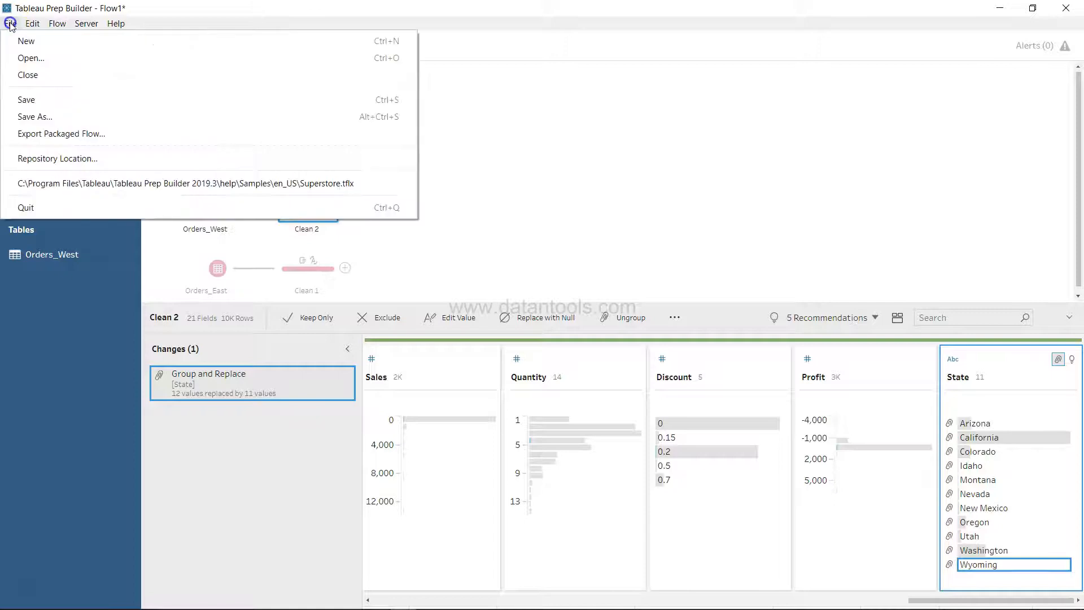
pyautogui.click(48, 100)
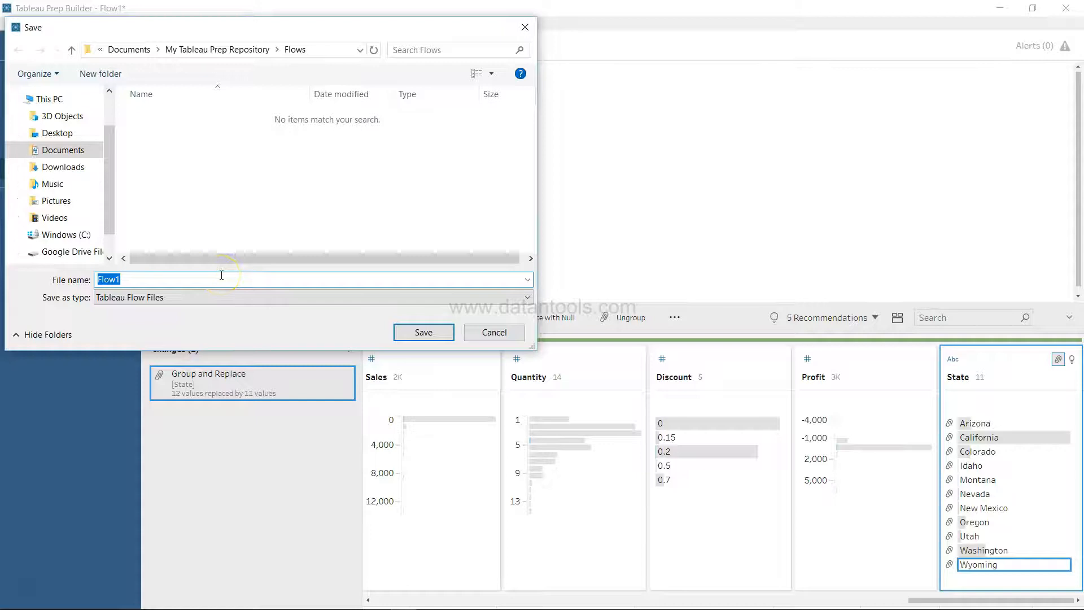
pyautogui.write('Orders_Region_flow')
pyautogui.press('BackSpace')
pyautogui.press('BackSpace')
pyautogui.press('BackSpace')
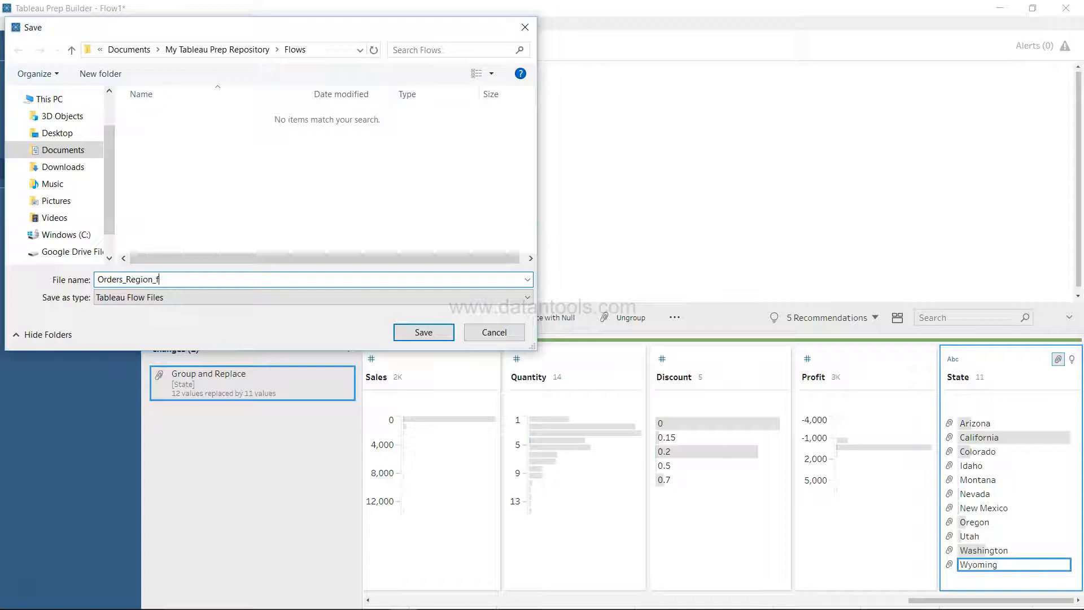
pyautogui.write('low')
pyautogui.click(224, 296)
pyautogui.click(224, 295)
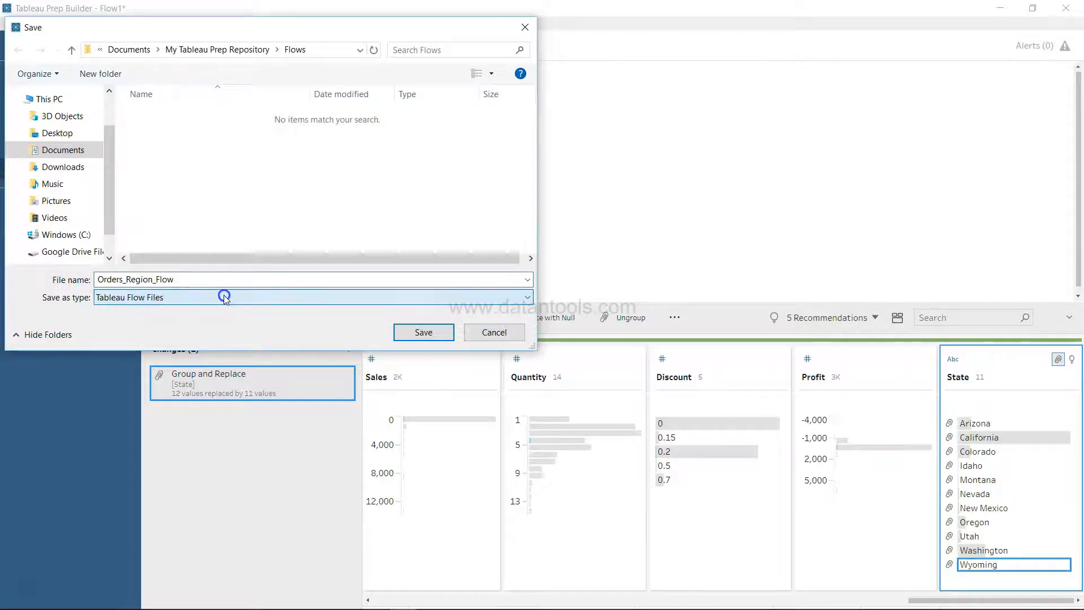
pyautogui.click(416, 332)
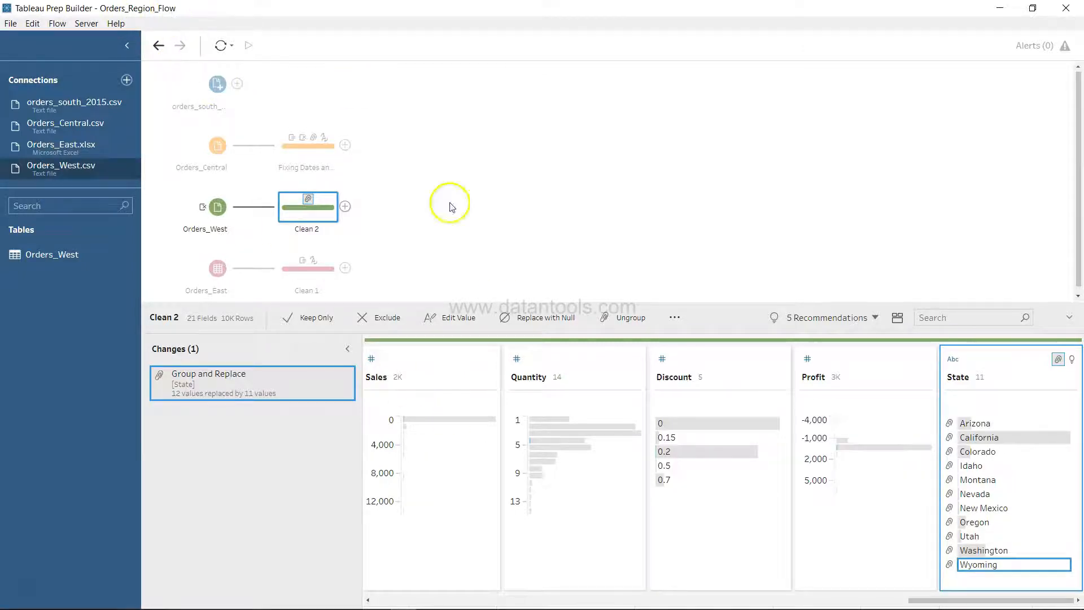
# Rename the Clean 2 step on the Orders_West branch as Cleaning State Name.
pyautogui.scroll(-1, 395, 210)
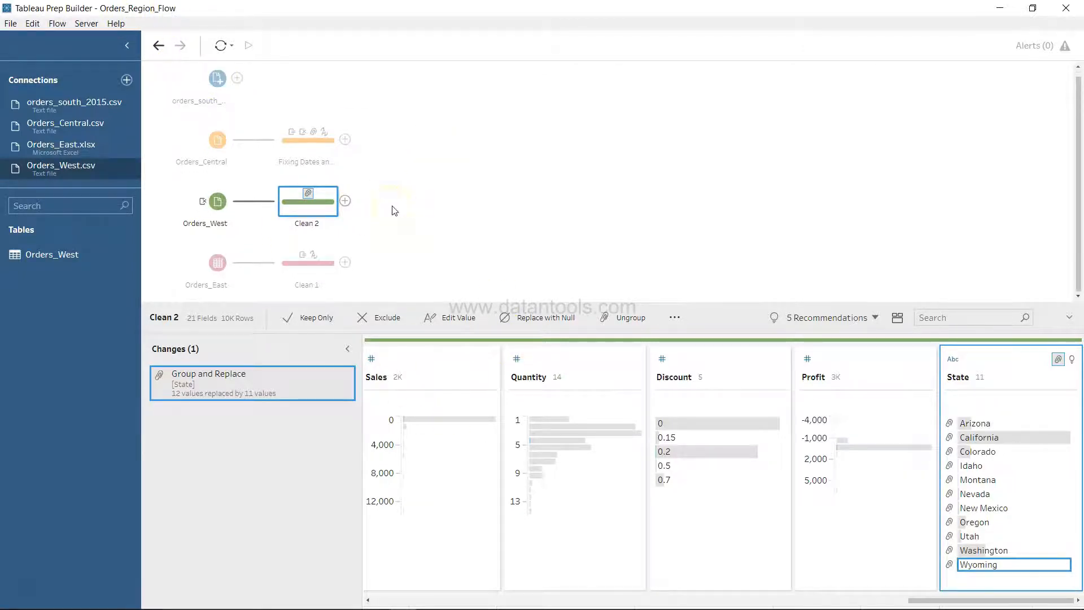
pyautogui.click(307, 151)
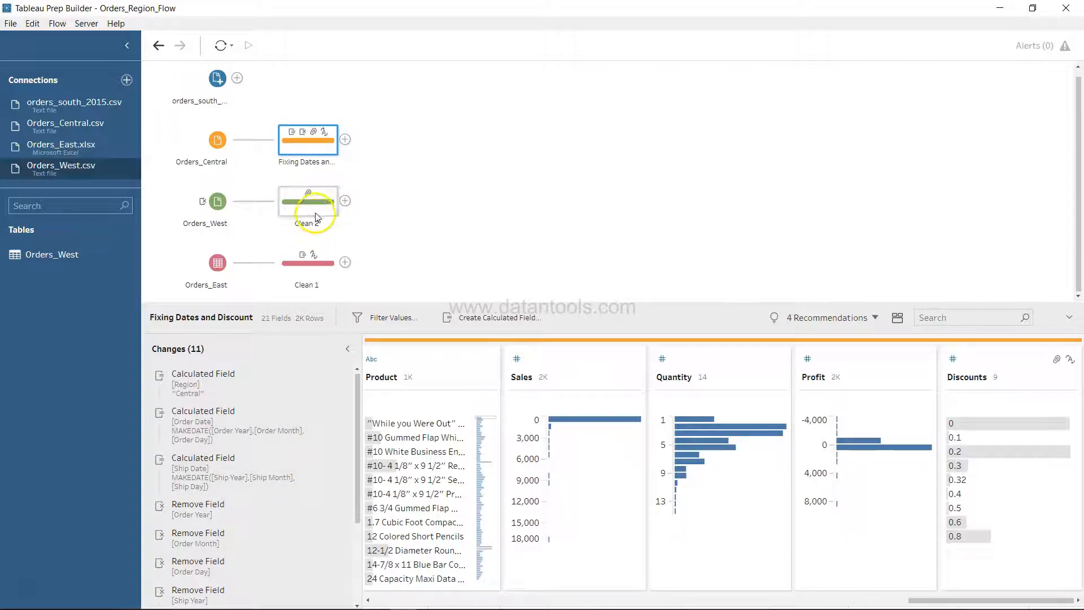
pyautogui.scroll(-3, 277, 467)
pyautogui.scroll(3, 277, 468)
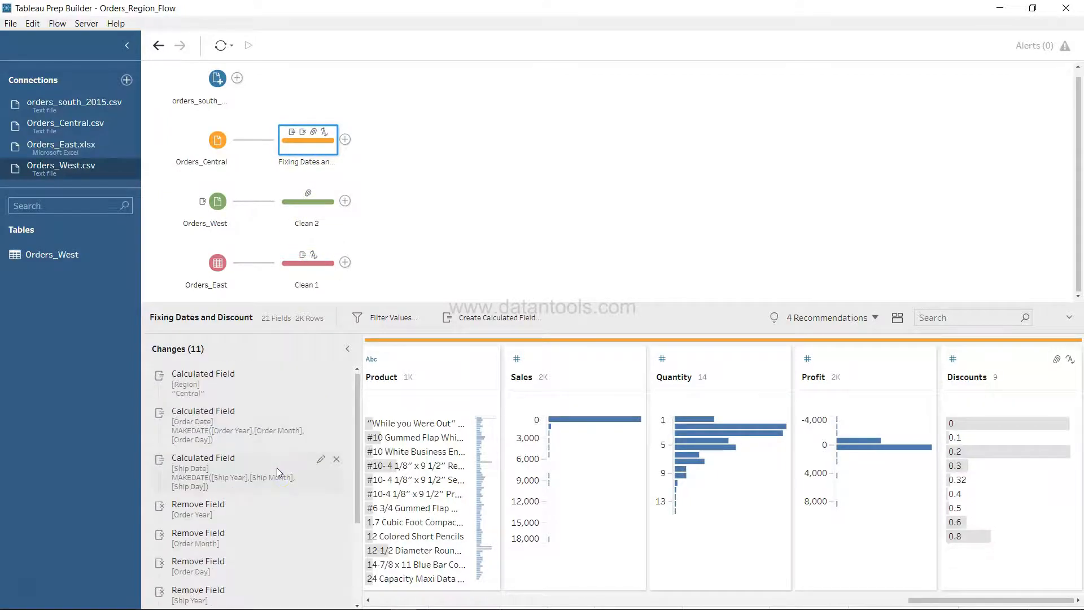
pyautogui.doubleClick(308, 224)
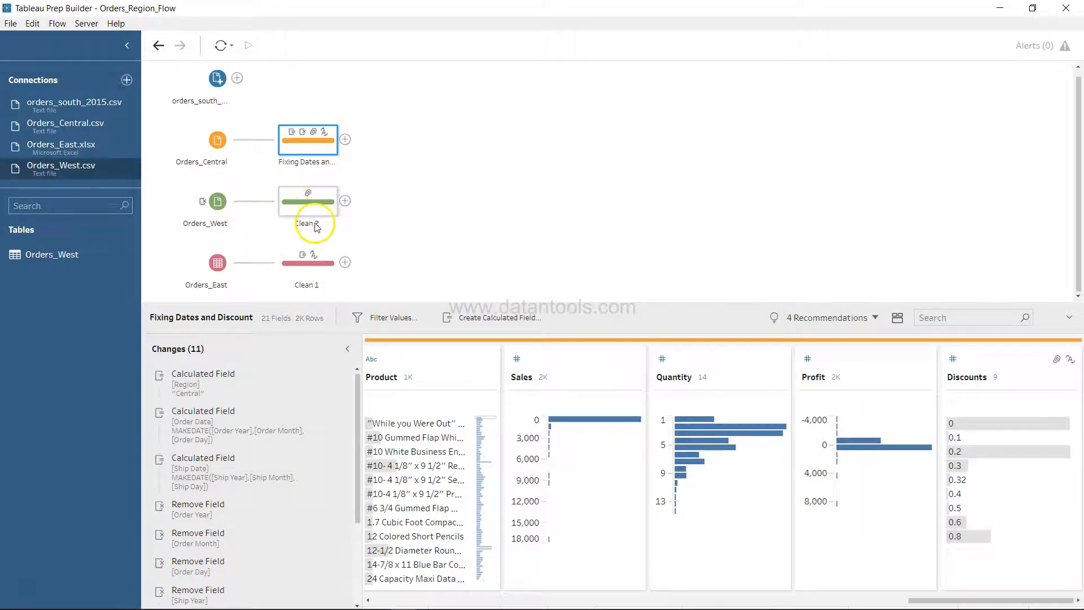
pyautogui.click(312, 219)
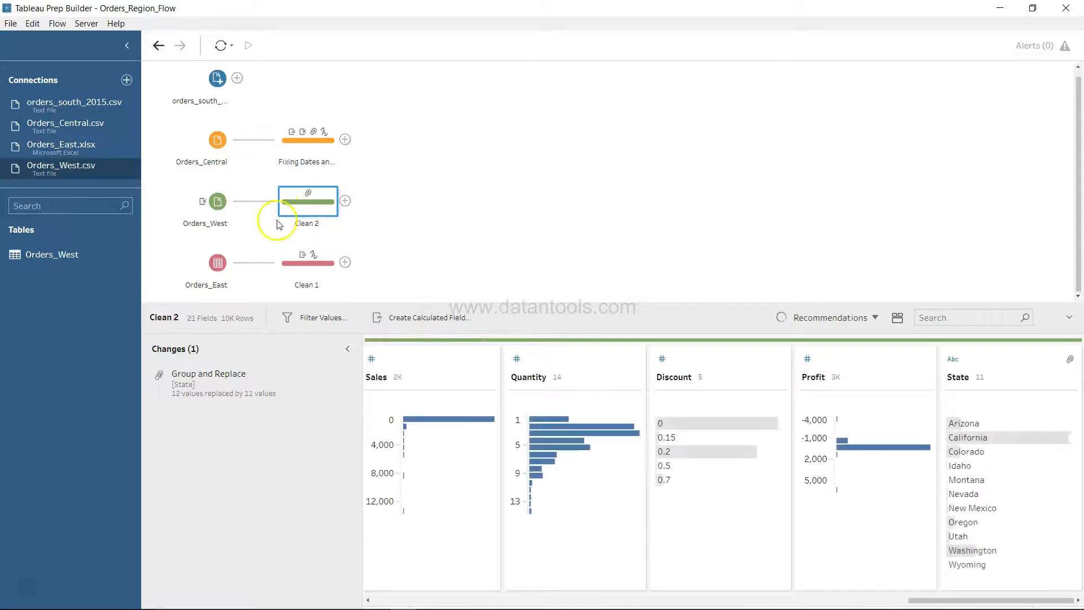
pyautogui.doubleClick(308, 226)
pyautogui.write('Cleaning')
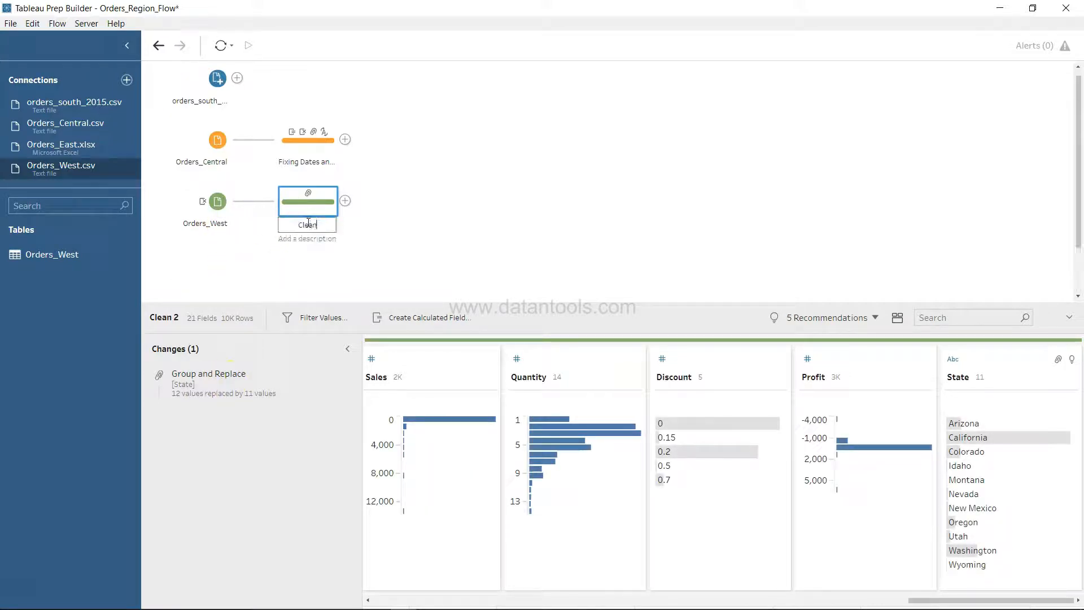
pyautogui.write(' State Name')
pyautogui.press('Return')
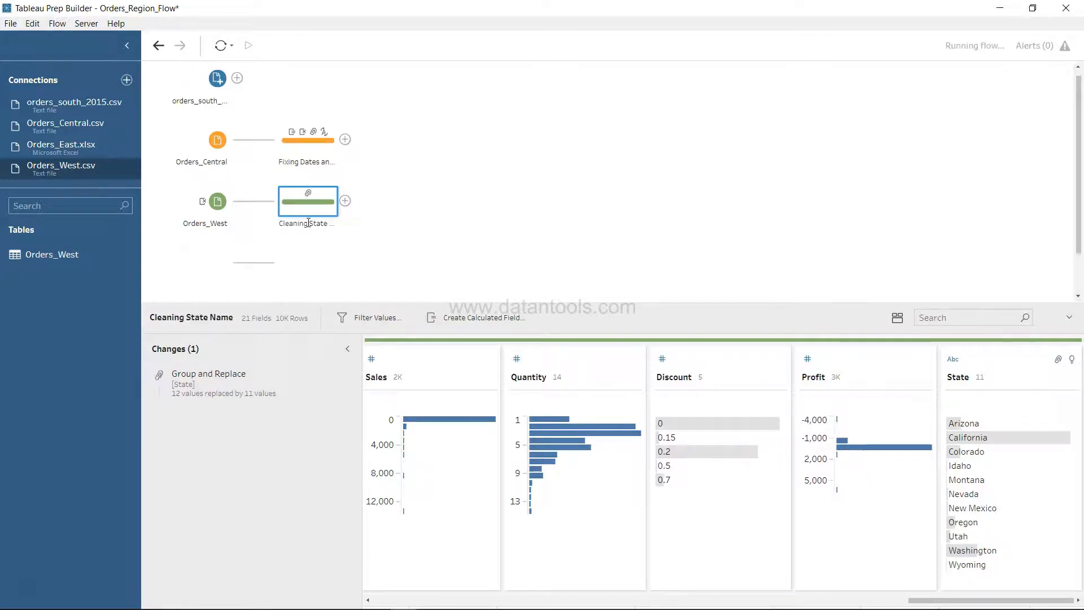
# Rename the Clean 1 step on the Orders_East branch as Claned Sales Value.
pyautogui.click(306, 257)
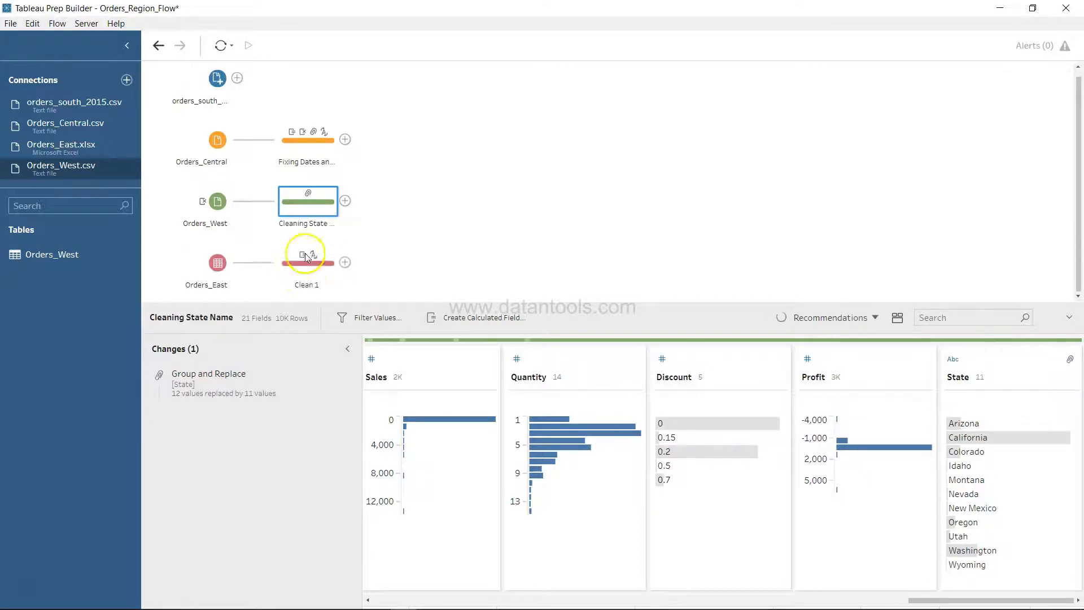
pyautogui.click(315, 275)
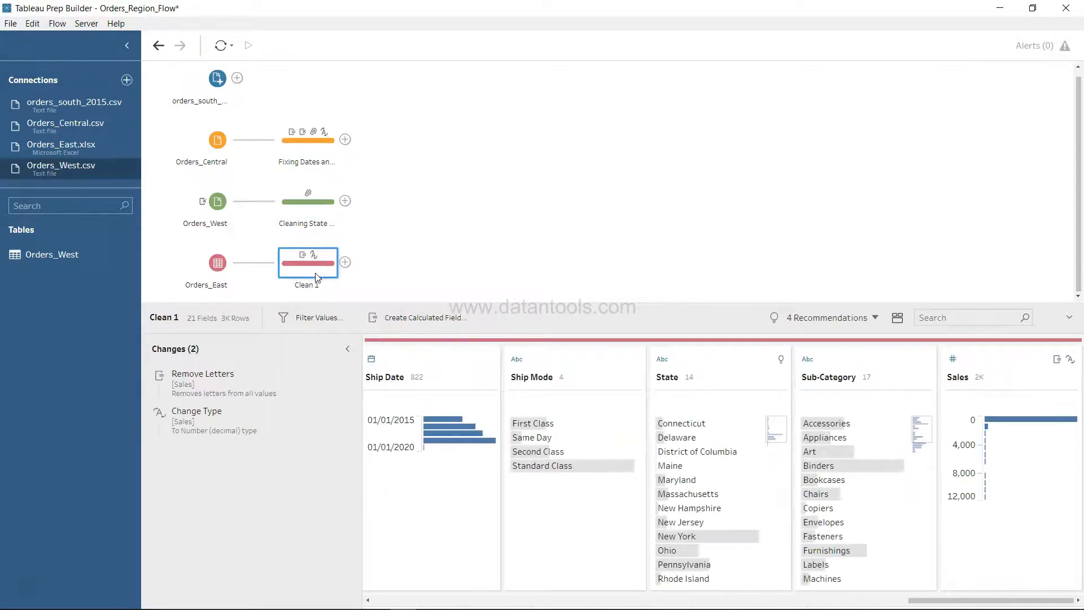
pyautogui.doubleClick(316, 285)
pyautogui.write('Claned')
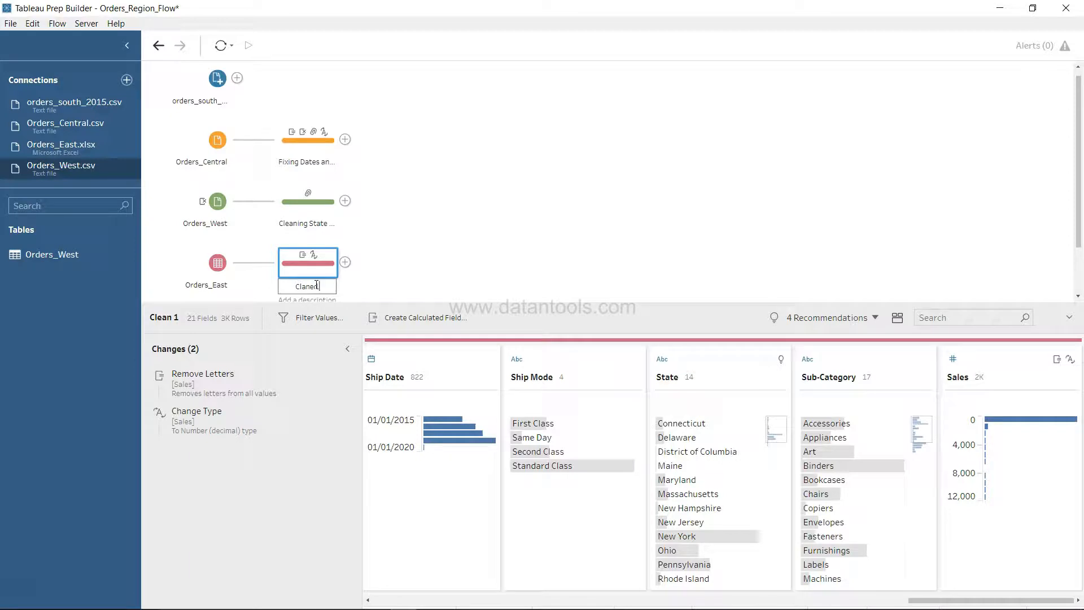
pyautogui.write(' Sales Valu')
pyautogui.press('BackSpace')
pyautogui.press('BackSpace')
pyautogui.press('BackSpace')
pyautogui.write('alue')
pyautogui.press('Return')
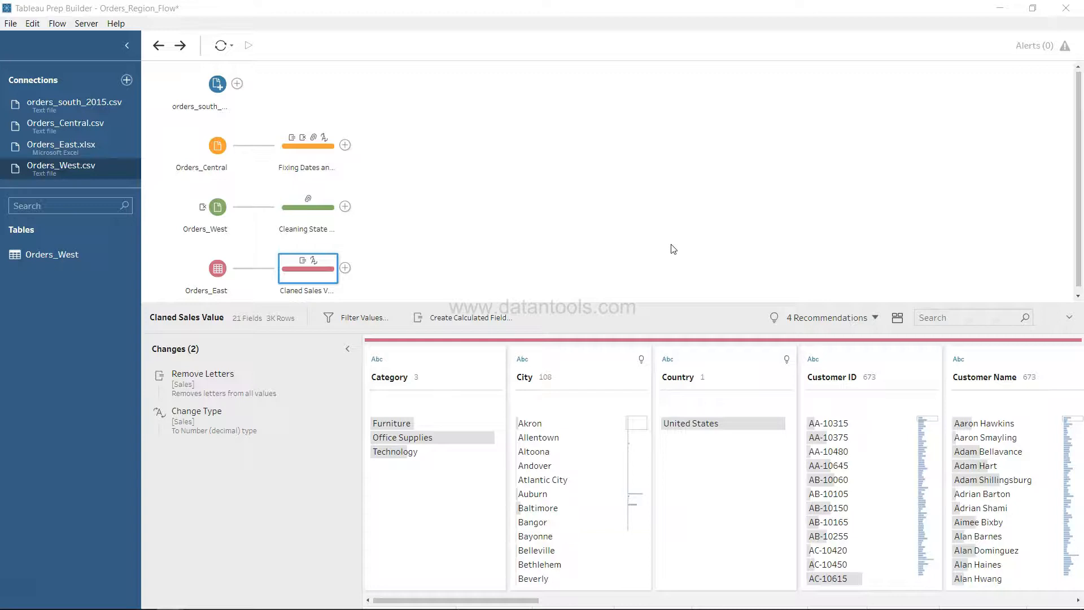
# Union the Cleaning State Name step with the Claned Sales Value step.
pyautogui.click(502, 173)
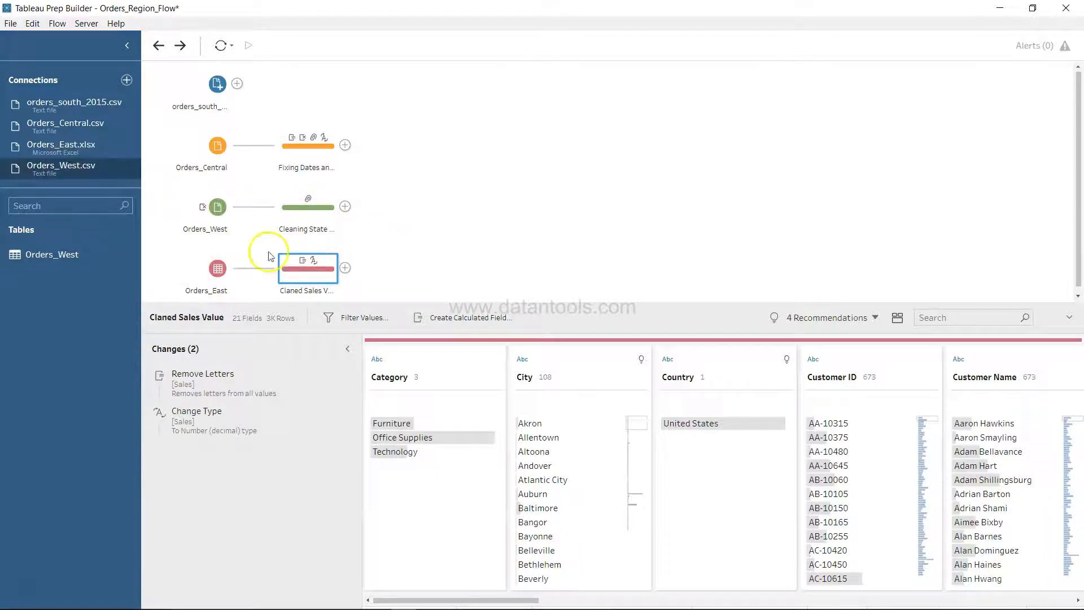
pyautogui.moveTo(313, 207); pyautogui.dragTo(318, 289)
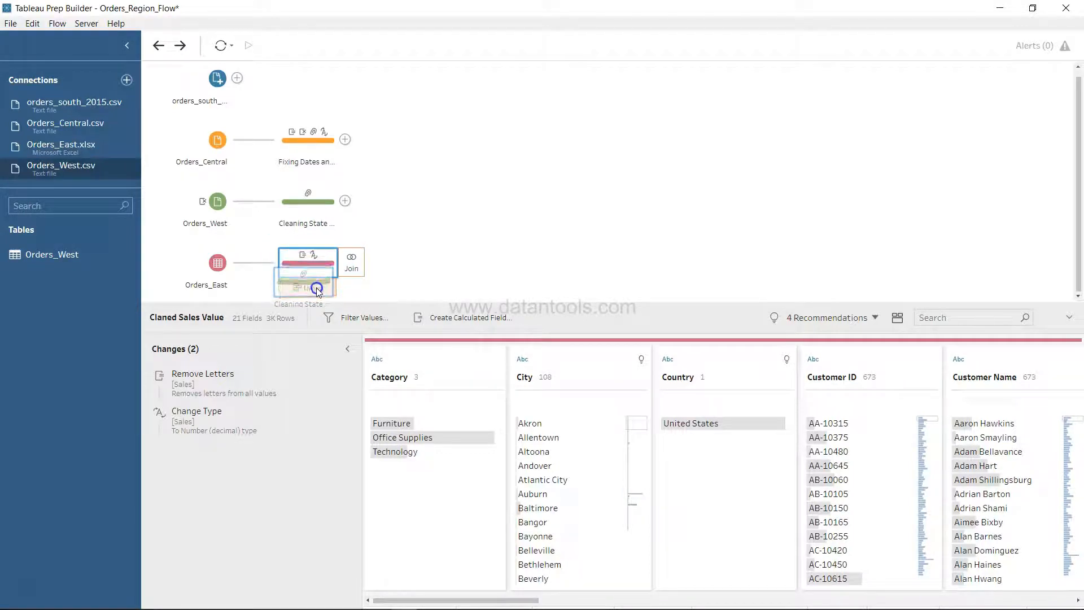
pyautogui.moveTo(317, 291)
pyautogui.mouseDown()
pyautogui.moveTo(282, 292)
pyautogui.moveTo(319, 293)
pyautogui.mouseUp()
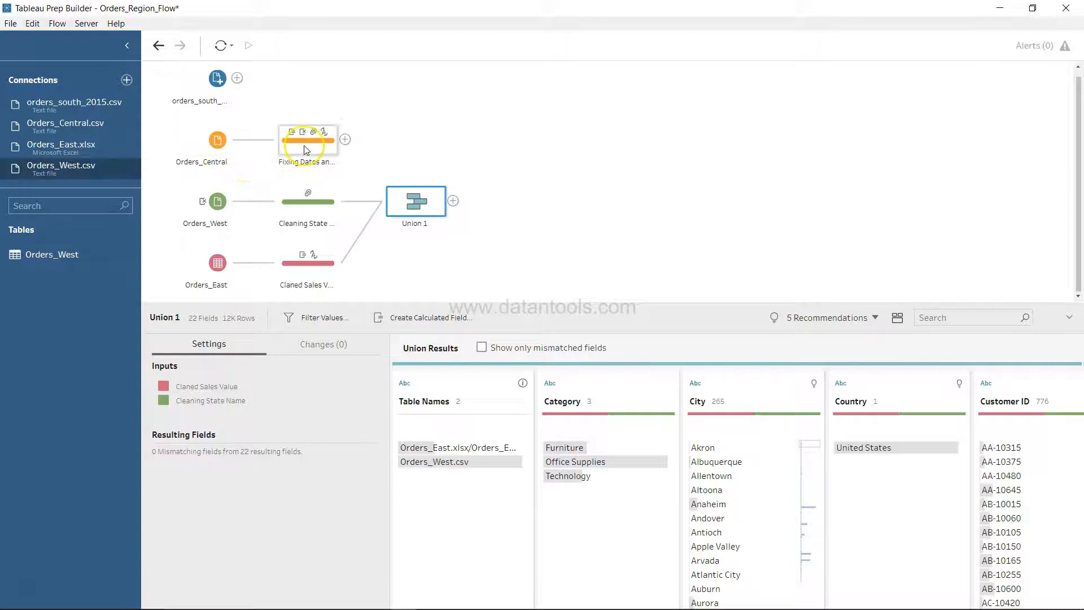
# Add the Fixing Dates and Discount step of the Orders_Central branch to the existing union.
pyautogui.moveTo(323, 145); pyautogui.dragTo(426, 206)
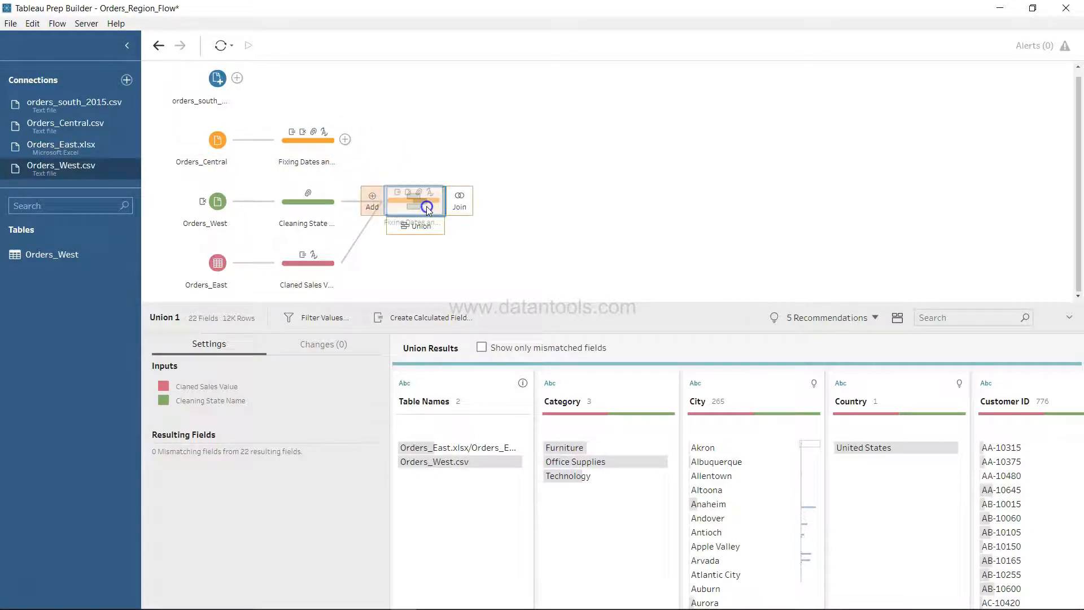
pyautogui.moveTo(426, 205)
pyautogui.mouseDown()
pyautogui.moveTo(432, 197)
pyautogui.moveTo(430, 233)
pyautogui.moveTo(420, 204)
pyautogui.mouseUp()
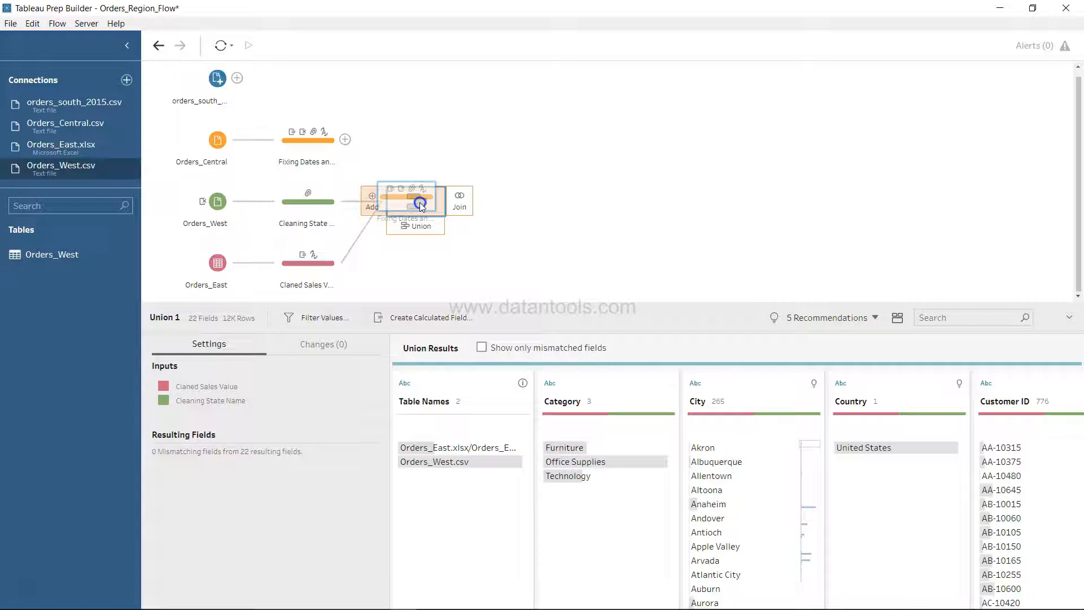
pyautogui.moveTo(420, 204)
pyautogui.mouseDown()
pyautogui.moveTo(390, 202)
pyautogui.moveTo(415, 201)
pyautogui.mouseUp()
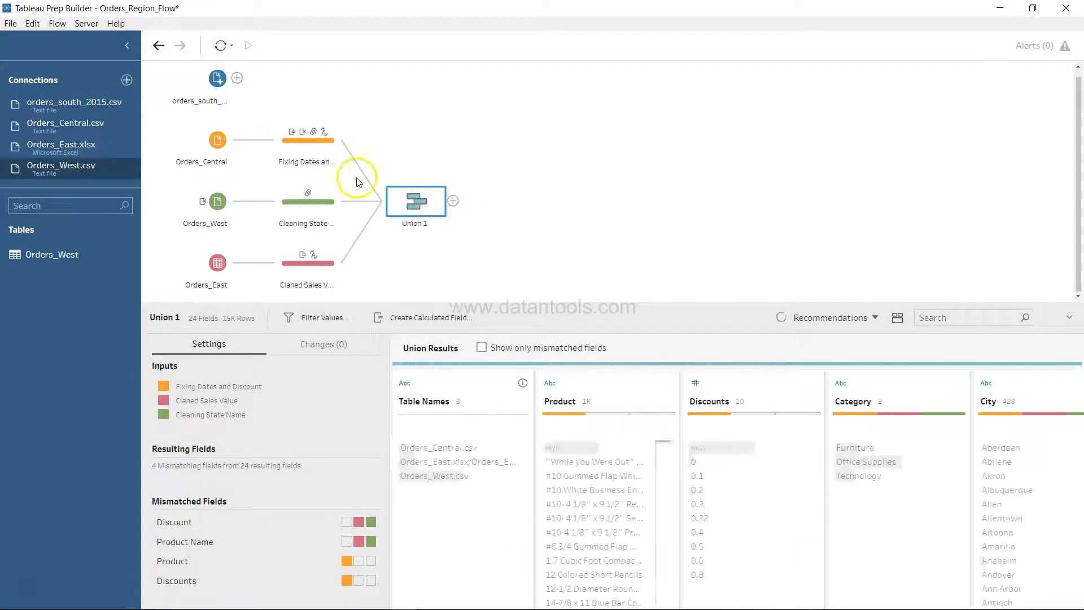
# Add the orders_south_2015 input directly to the existing union.
pyautogui.click(216, 83)
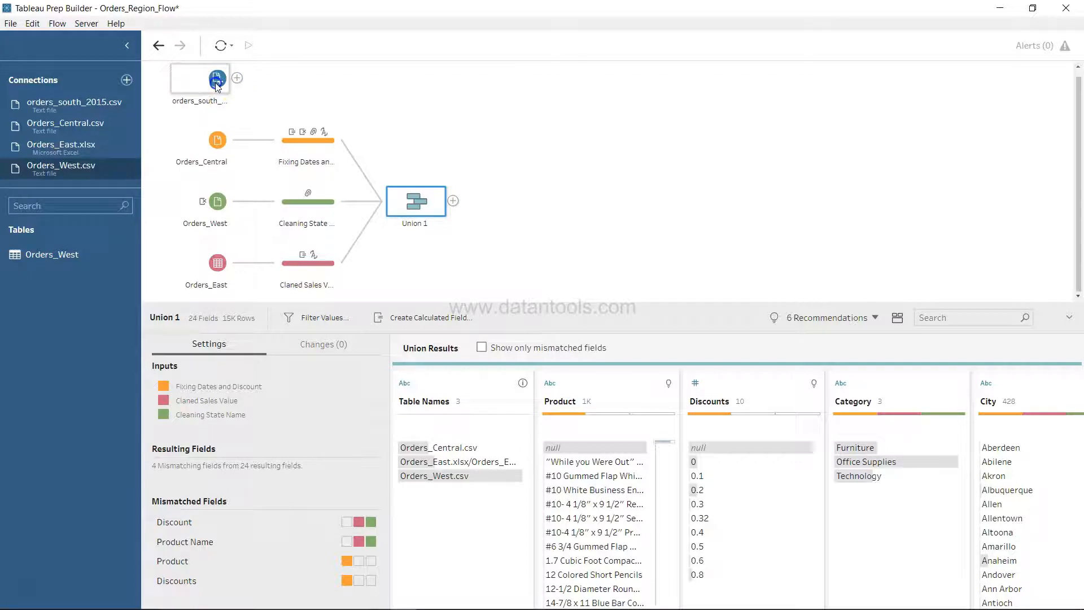
pyautogui.moveTo(216, 83); pyautogui.dragTo(416, 210)
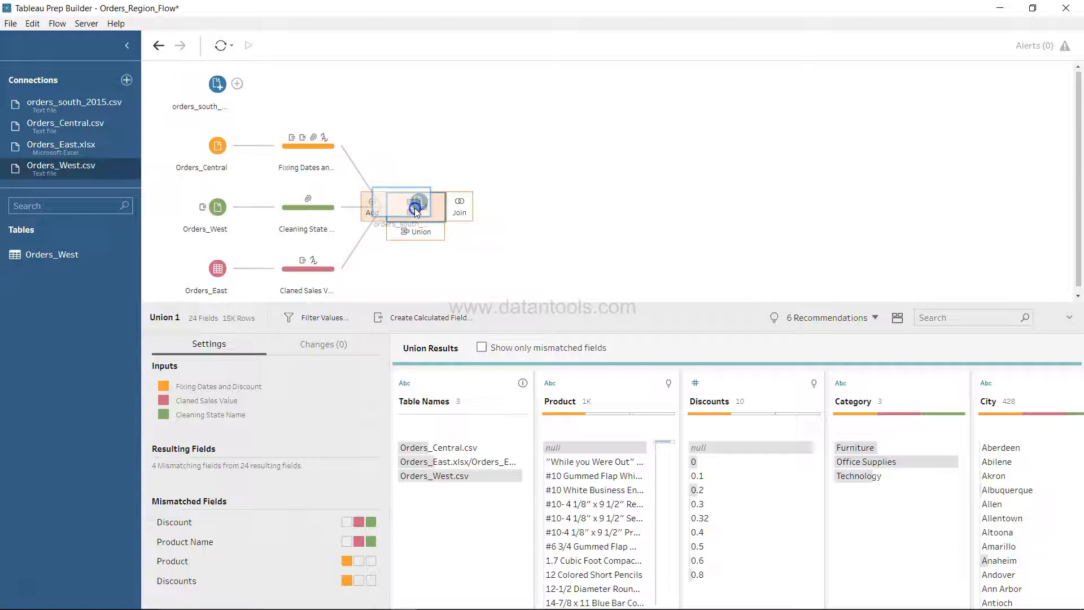
pyautogui.moveTo(416, 210); pyautogui.dragTo(416, 210)
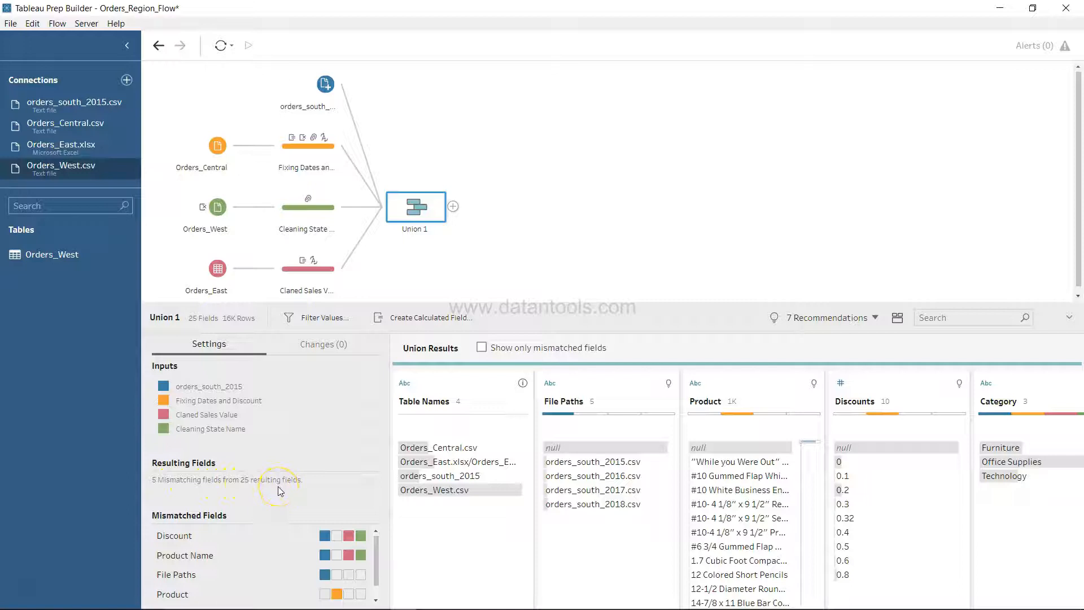
# Examine the mismatched Discount and Product Name fields to see which union inputs lack them.
pyautogui.click(192, 537)
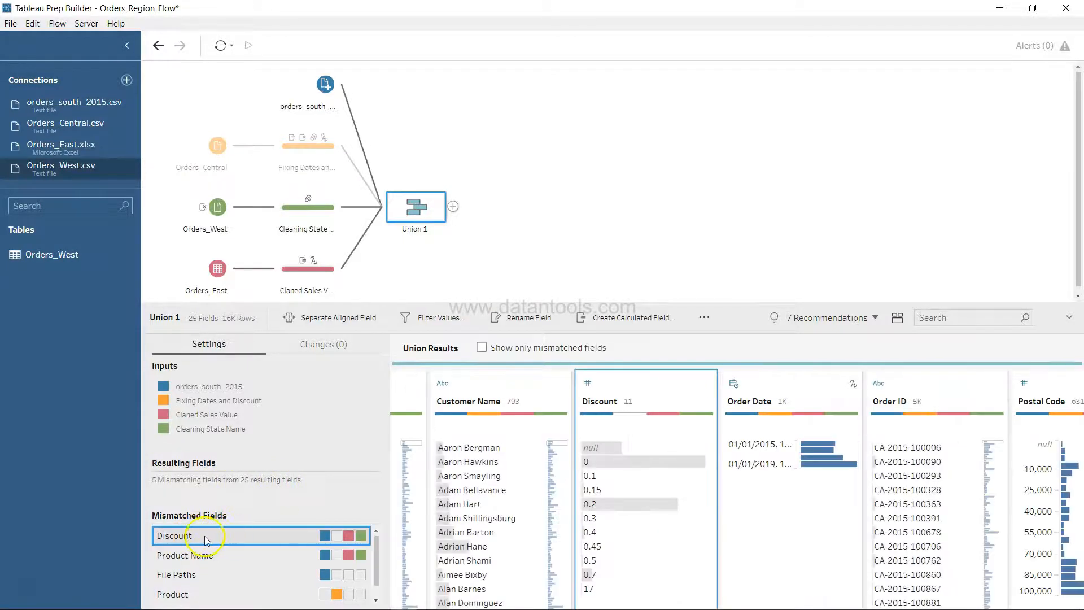
pyautogui.click(239, 571)
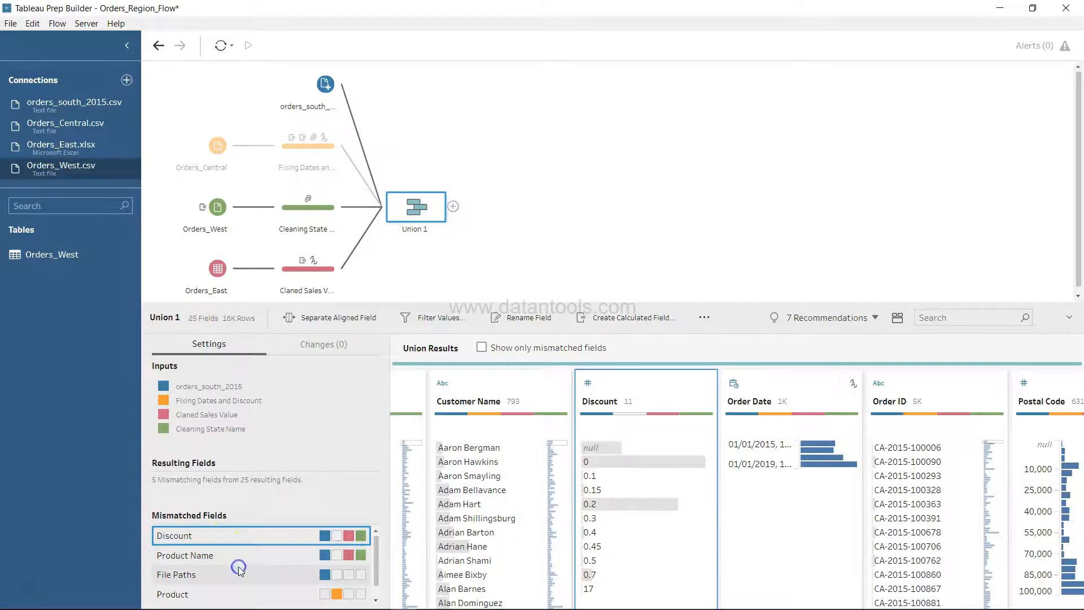
pyautogui.click(243, 556)
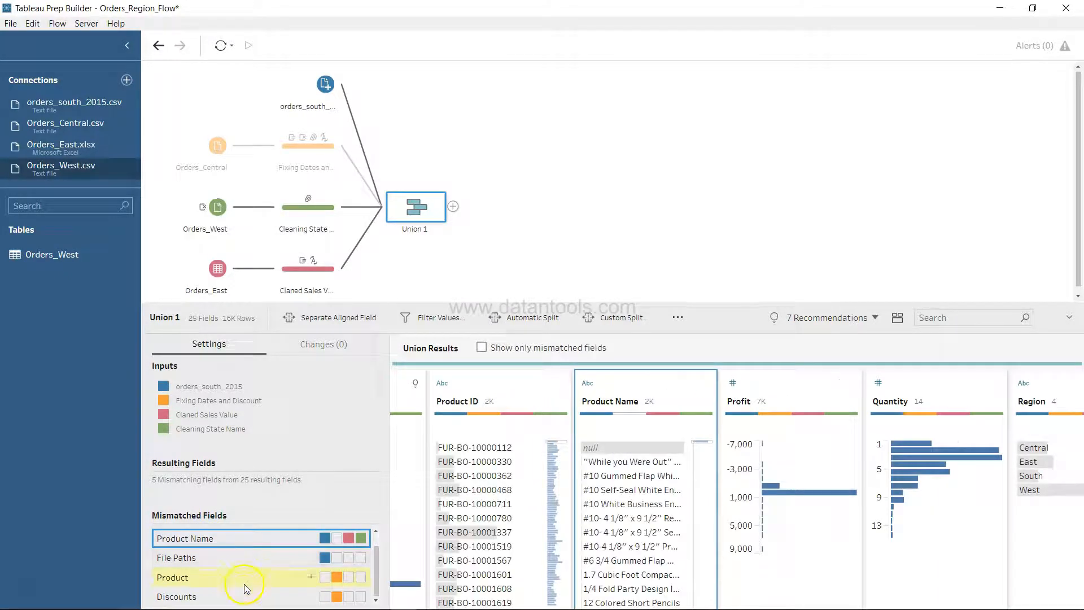
pyautogui.click(274, 539)
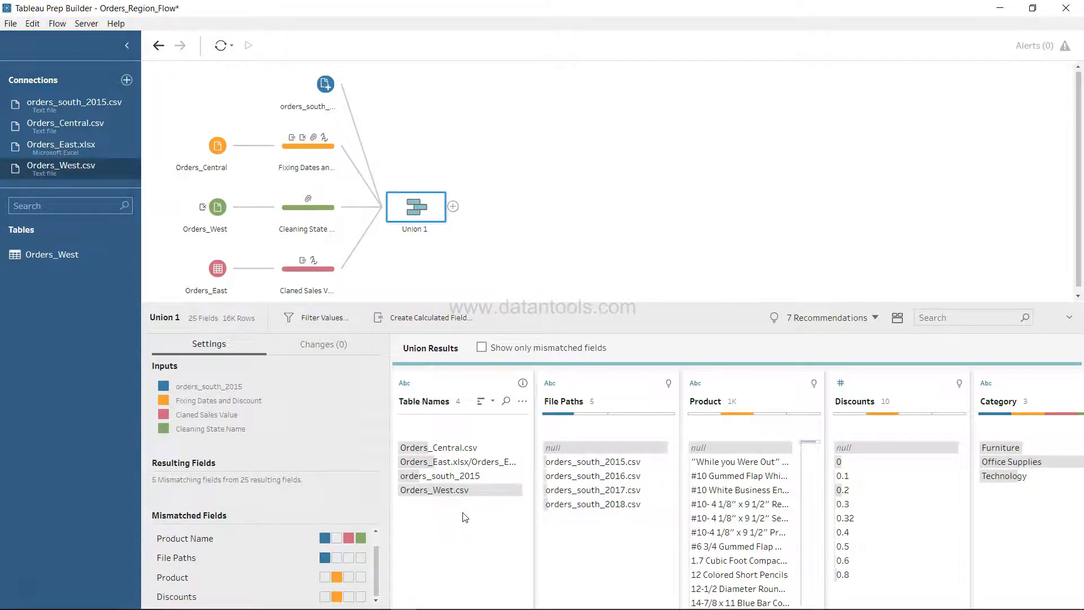
# Limit the union results to mismatched fields and merge the Discounts field into Discount.
pyautogui.click(483, 350)
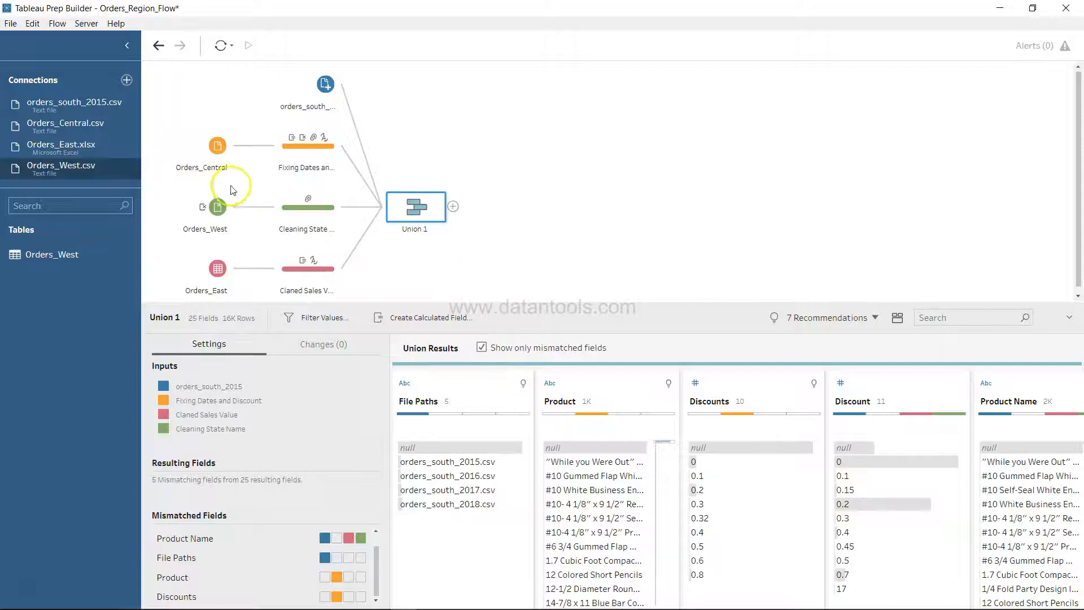
pyautogui.hscroll(2, 703, 522)
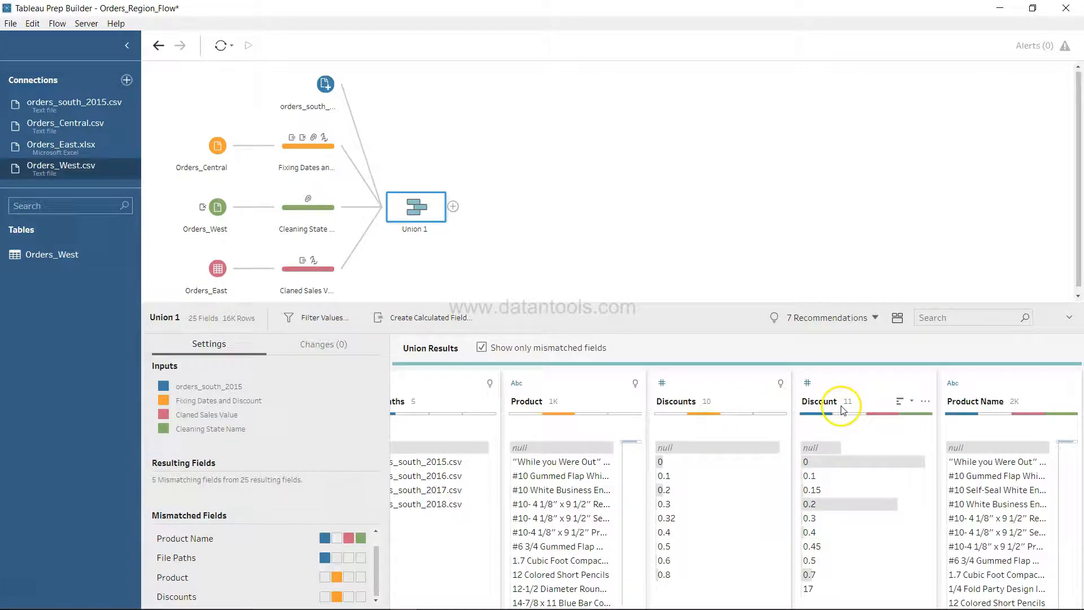
pyautogui.hscroll(-2, 634, 455)
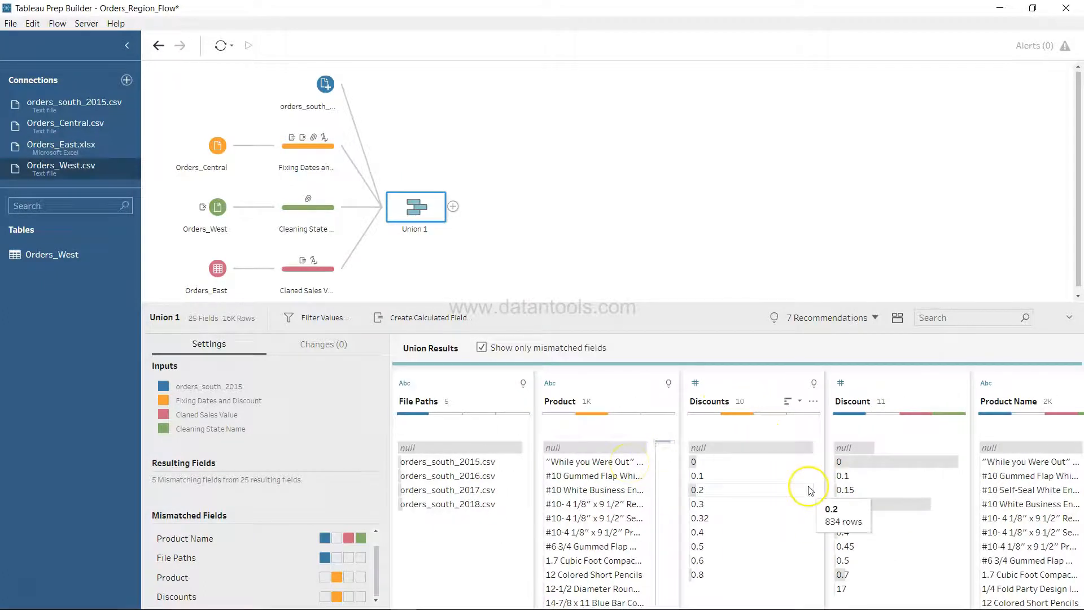
pyautogui.hscroll(2, 810, 491)
pyautogui.hscroll(-2, 811, 491)
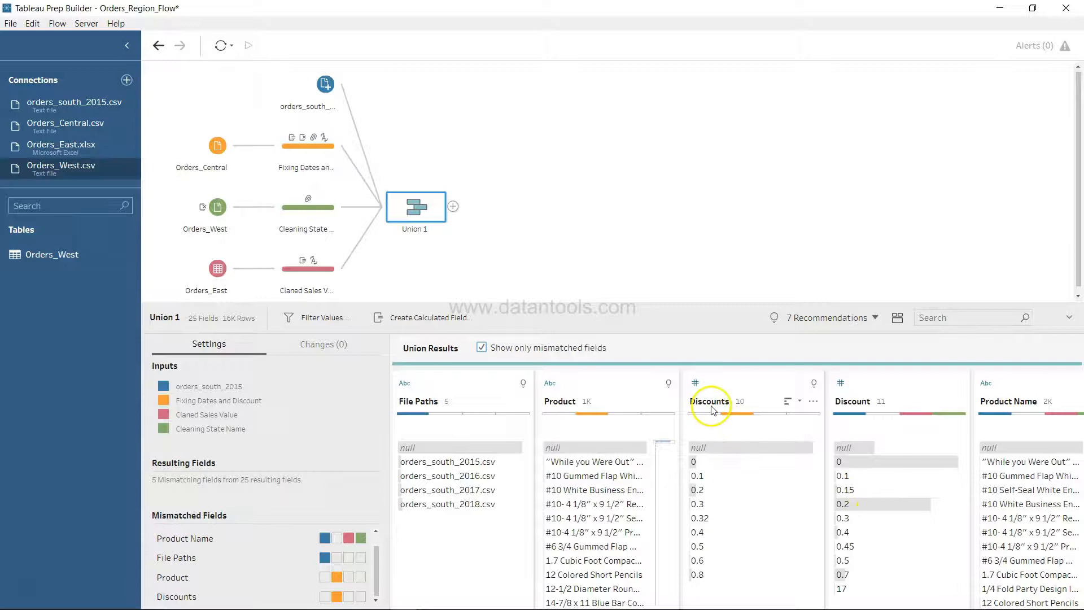
pyautogui.moveTo(711, 404); pyautogui.dragTo(838, 396)
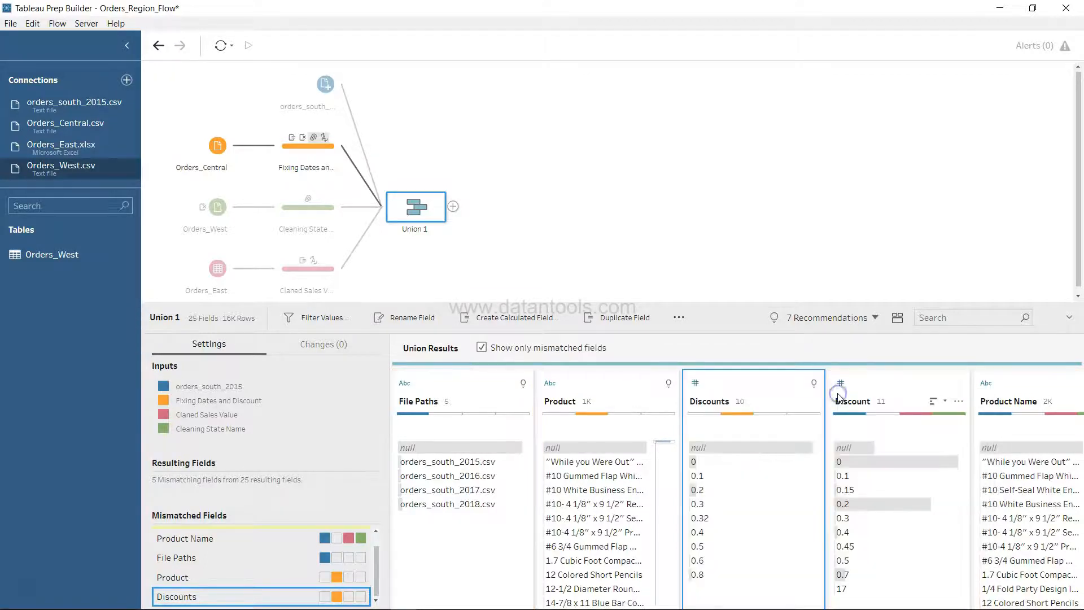
pyautogui.moveTo(716, 412); pyautogui.dragTo(880, 384)
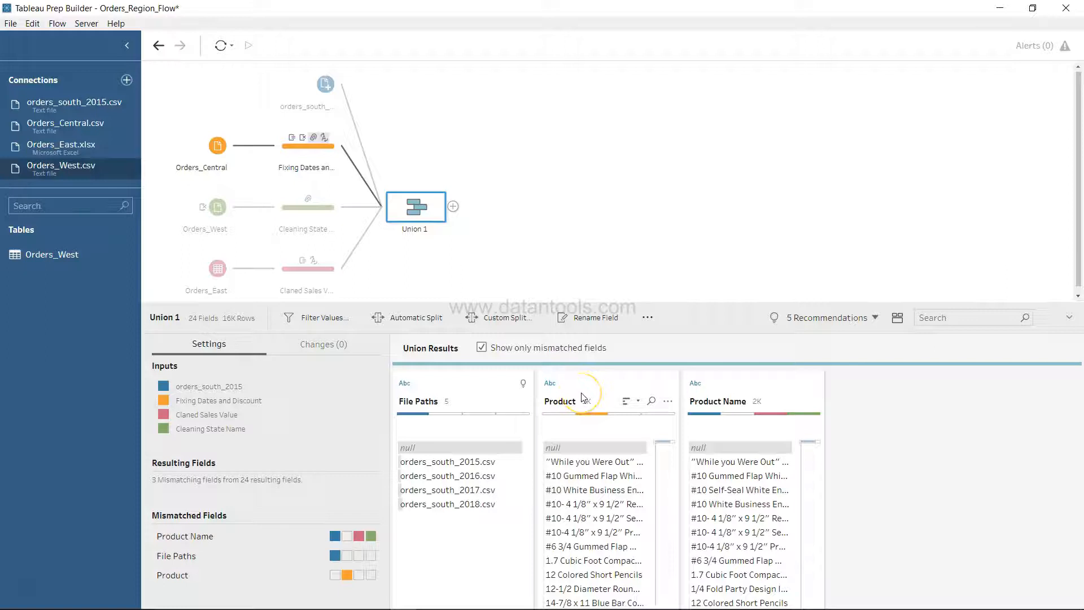
# Merge the Product field into Product Name and show all fields in the union results again.
pyautogui.click(568, 398)
pyautogui.moveTo(569, 401); pyautogui.dragTo(717, 390)
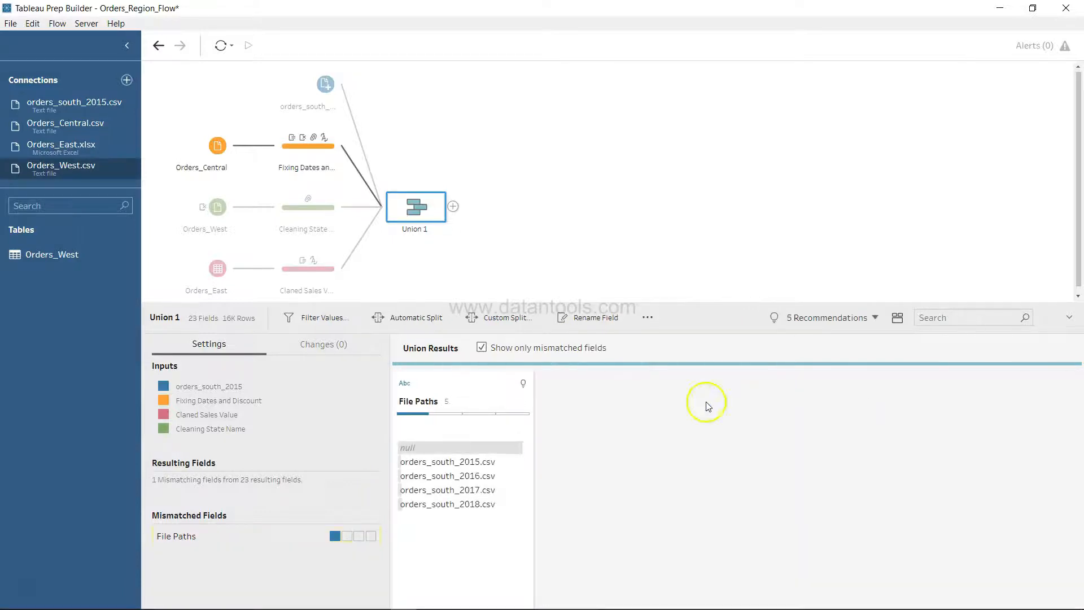
pyautogui.moveTo(497, 514)
pyautogui.click(482, 348)
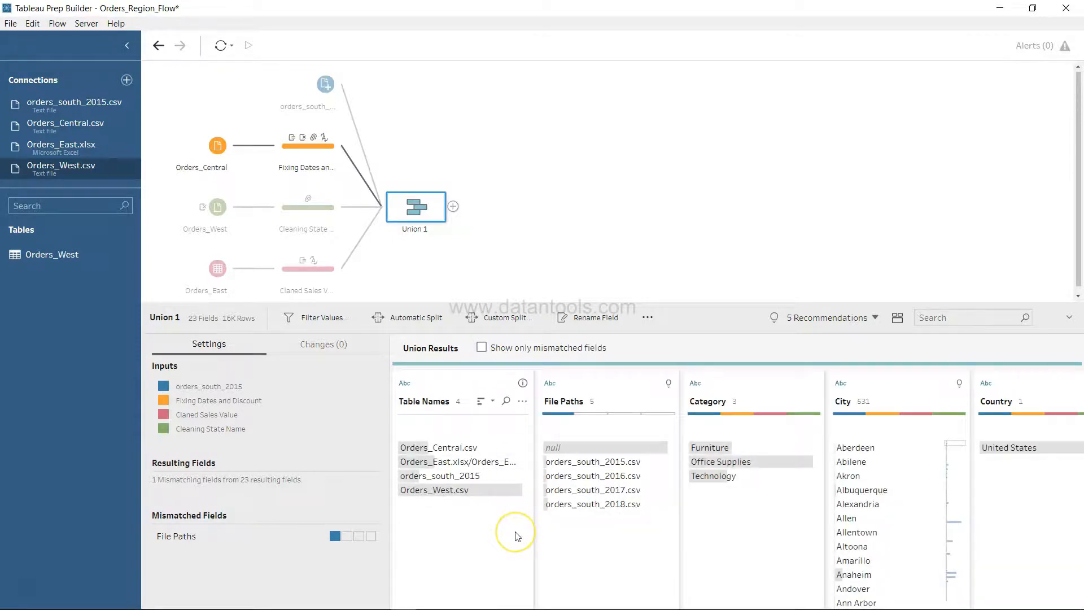
pyautogui.hscroll(3, 517, 539)
pyautogui.hscroll(3, 517, 536)
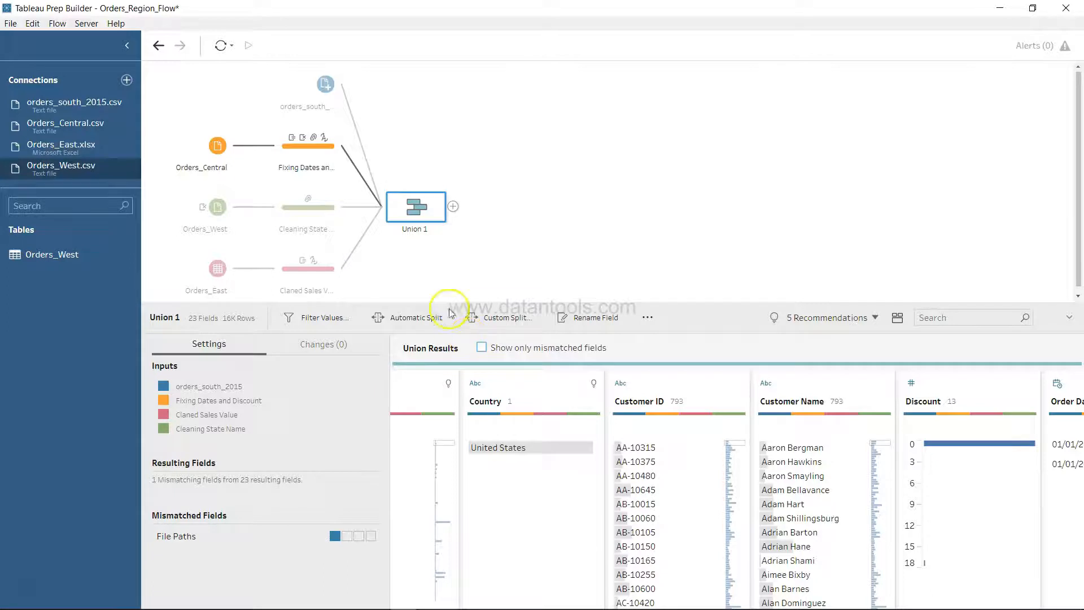
# Rename the Union 1 step as All Regions.
pyautogui.doubleClick(417, 229)
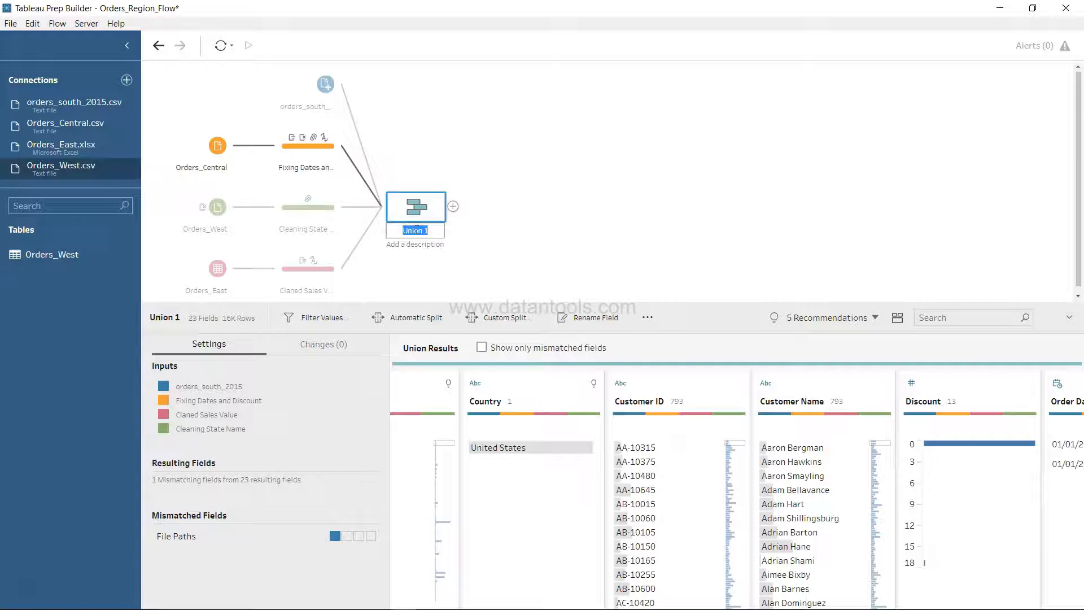
pyautogui.write('All Or')
pyautogui.write('s')
pyautogui.hotkey('ctrl', 'a')
pyautogui.write('All regions')
pyautogui.press('Left')
pyautogui.press('BackSpace')
pyautogui.write('R')
pyautogui.press('Return')
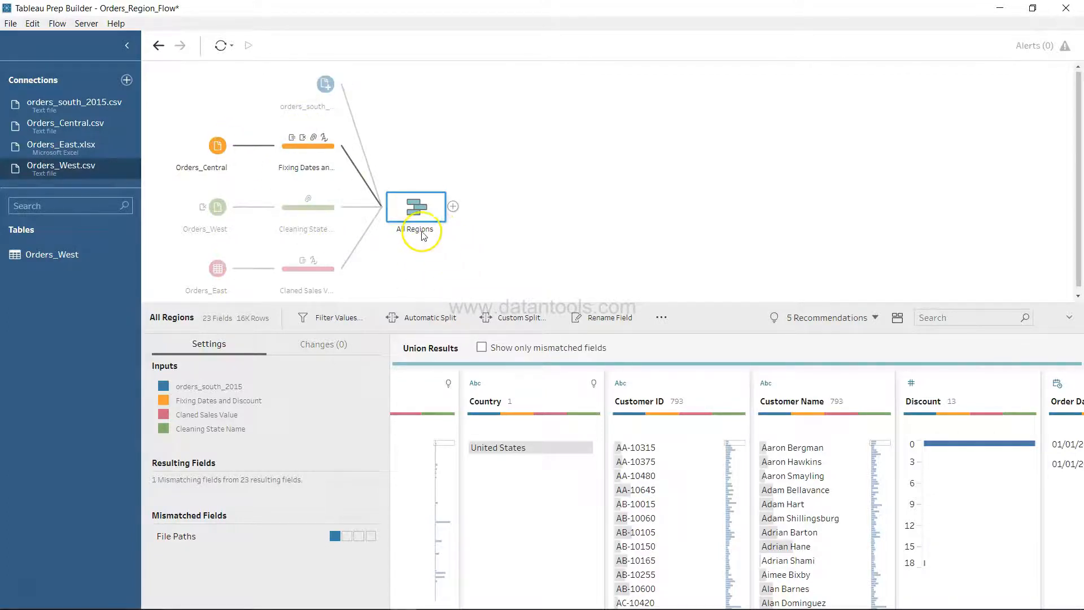
pyautogui.click(413, 241)
pyautogui.click(454, 208)
pyautogui.click(220, 493)
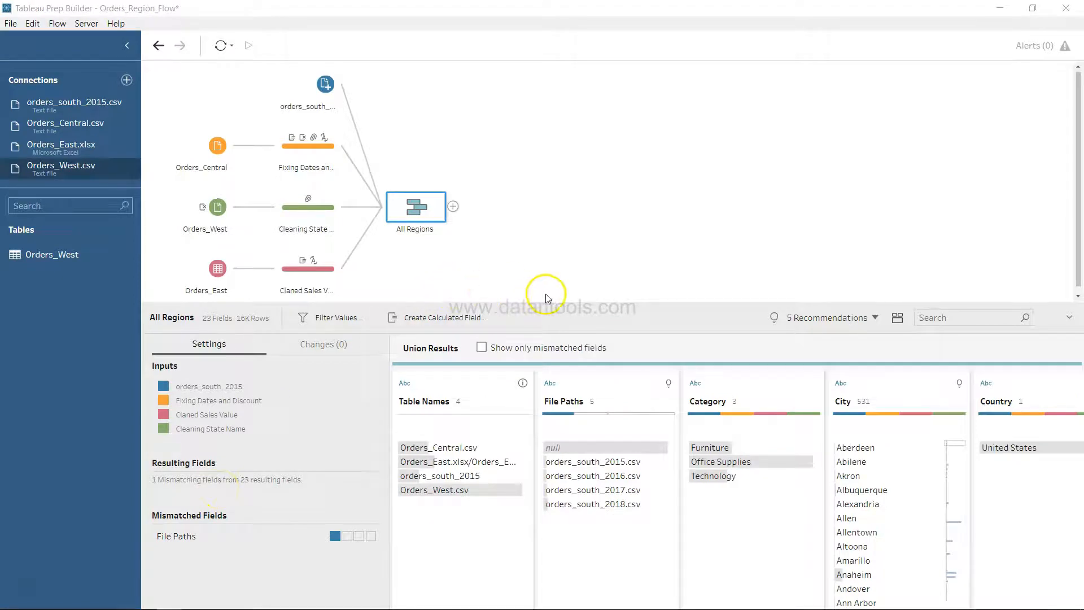
# Connect to the Excel file return reasons_new in the Desktop > YT > Files used in tutorial > Orders folder.
pyautogui.moveTo(562, 306); pyautogui.dragTo(573, 362)
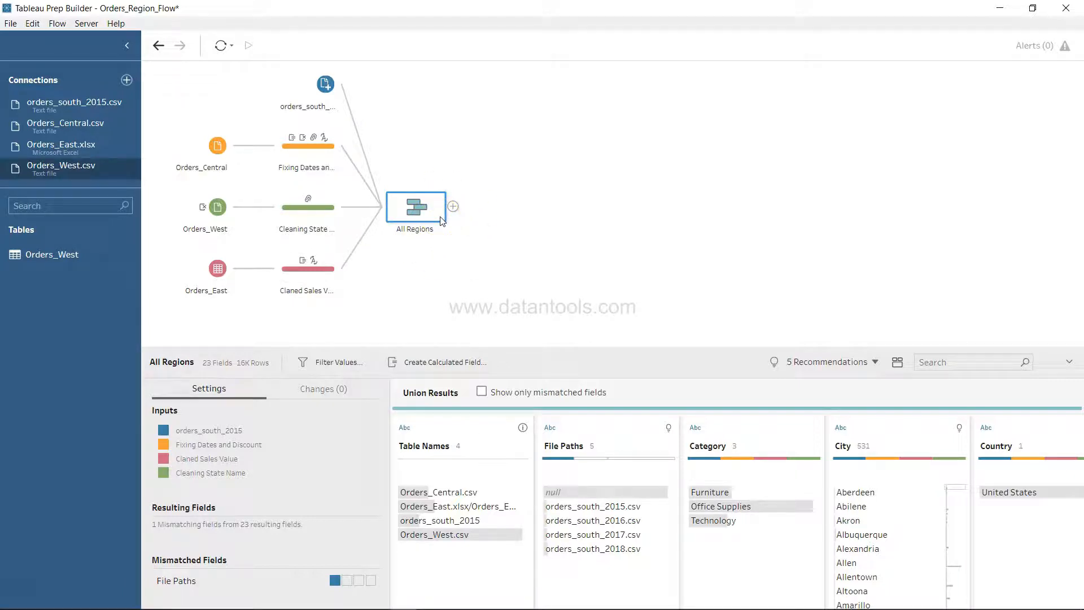
pyautogui.click(128, 80)
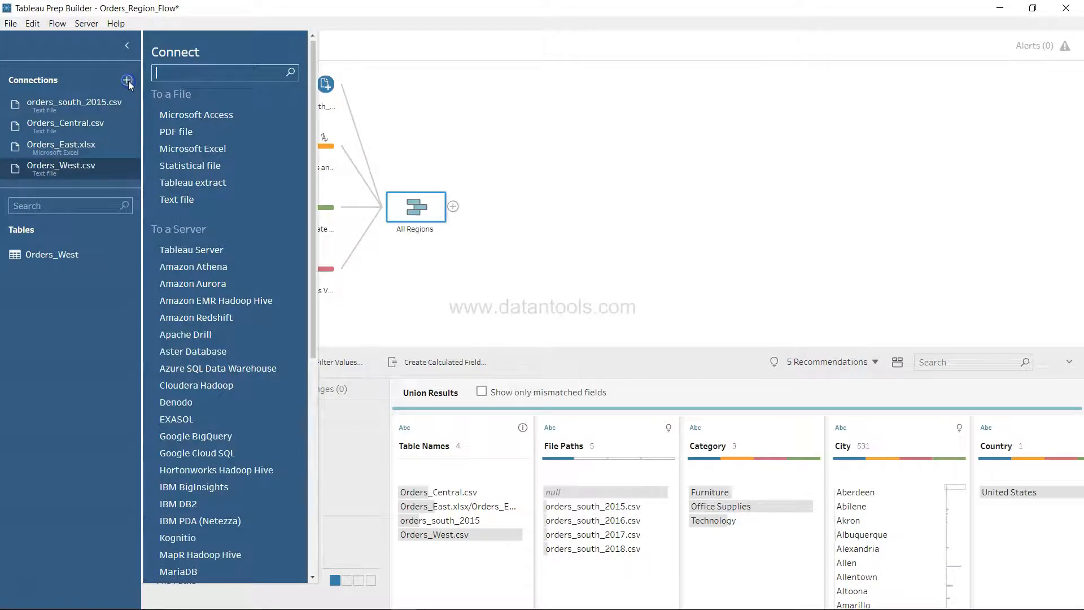
pyautogui.click(214, 150)
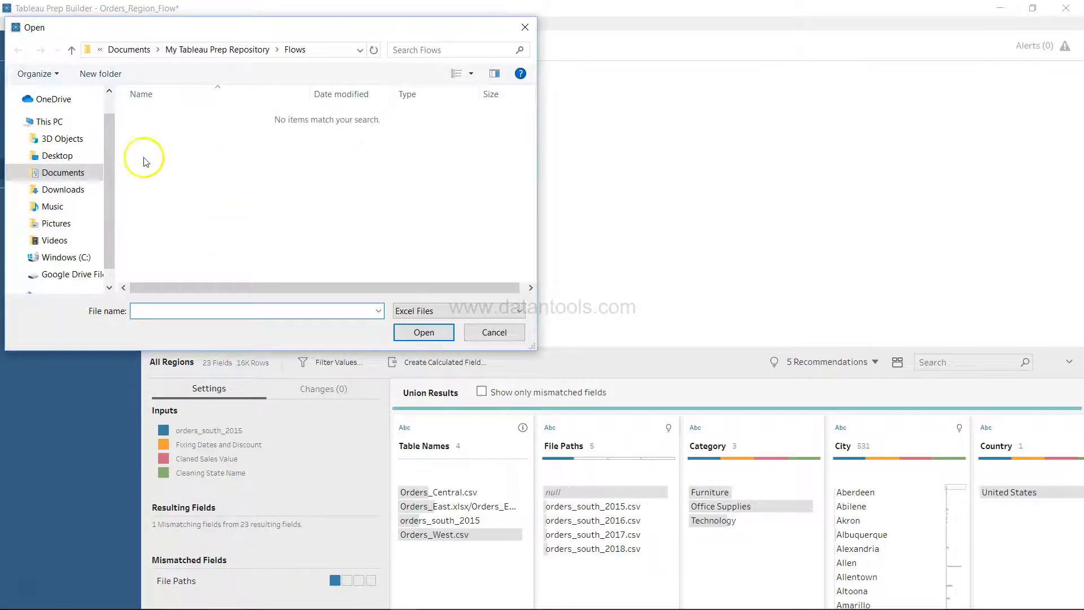
pyautogui.click(85, 159)
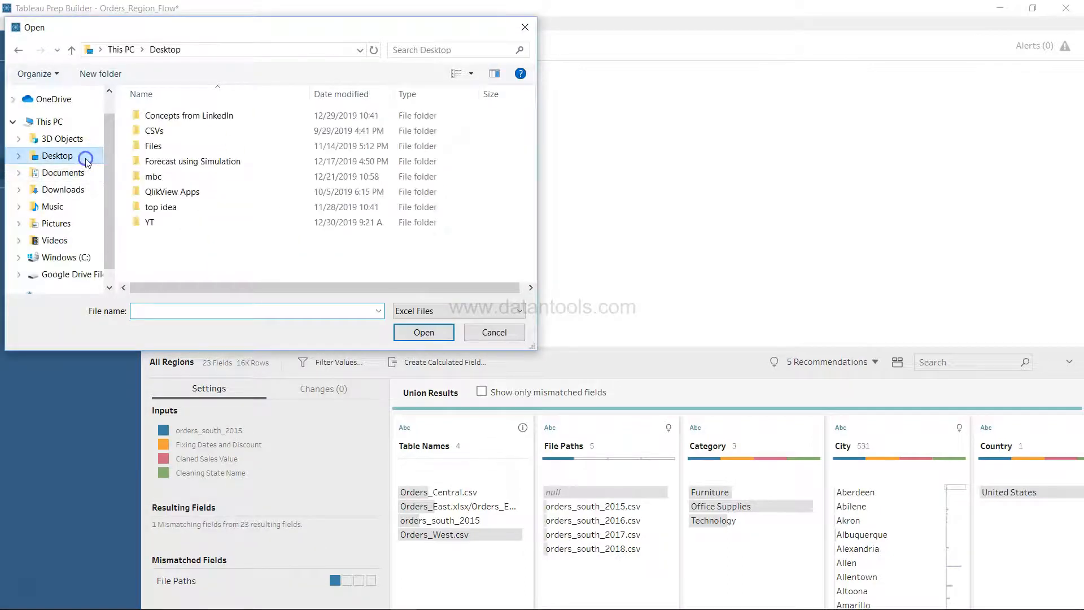
pyautogui.doubleClick(149, 222)
pyautogui.doubleClick(181, 146)
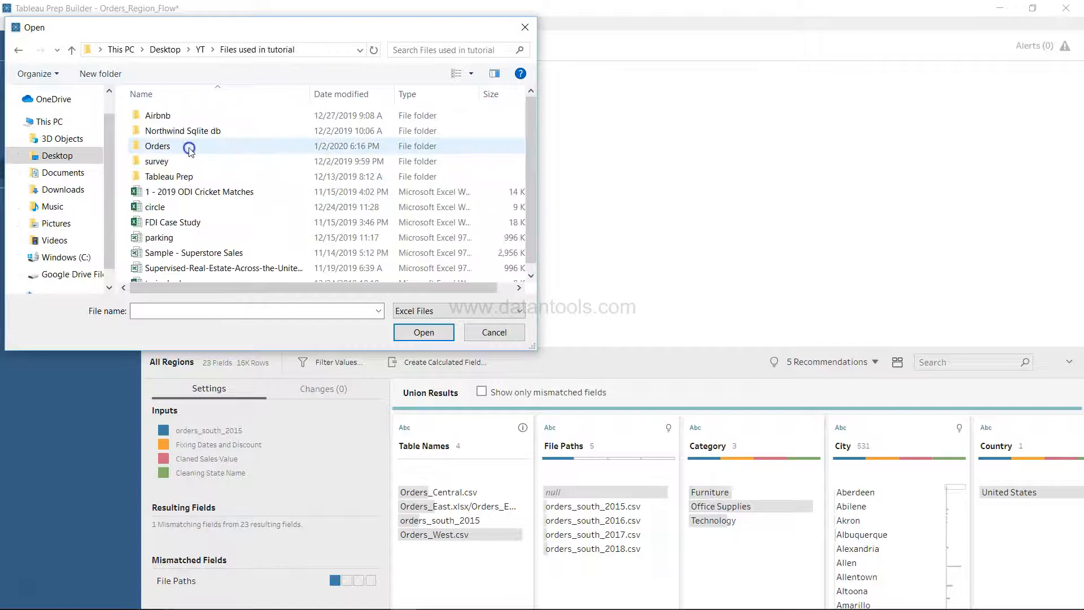
pyautogui.rightClick(189, 149)
pyautogui.press('Escape')
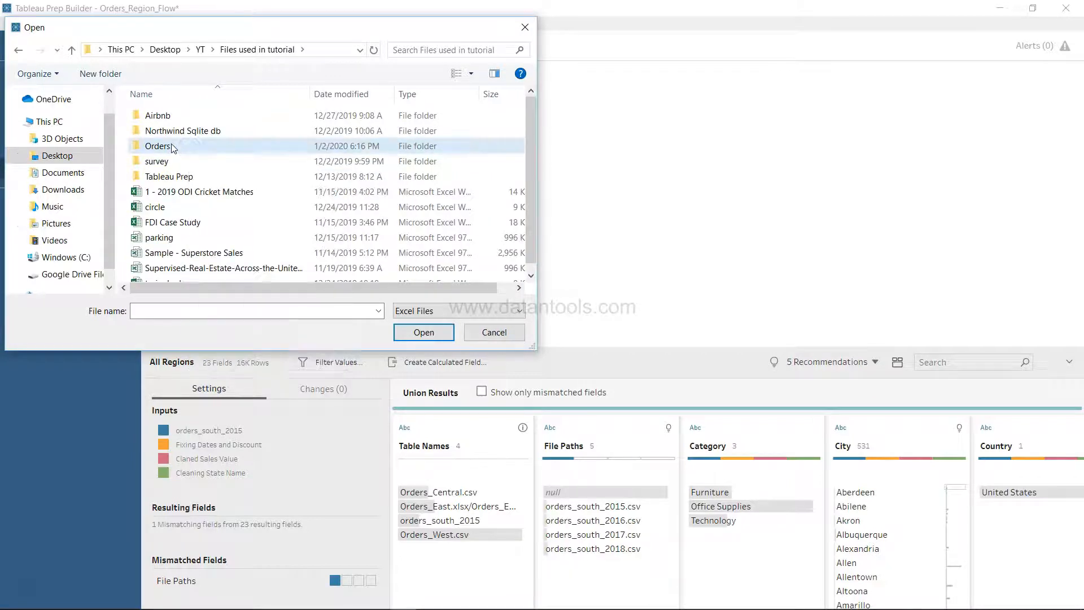
pyautogui.doubleClick(172, 146)
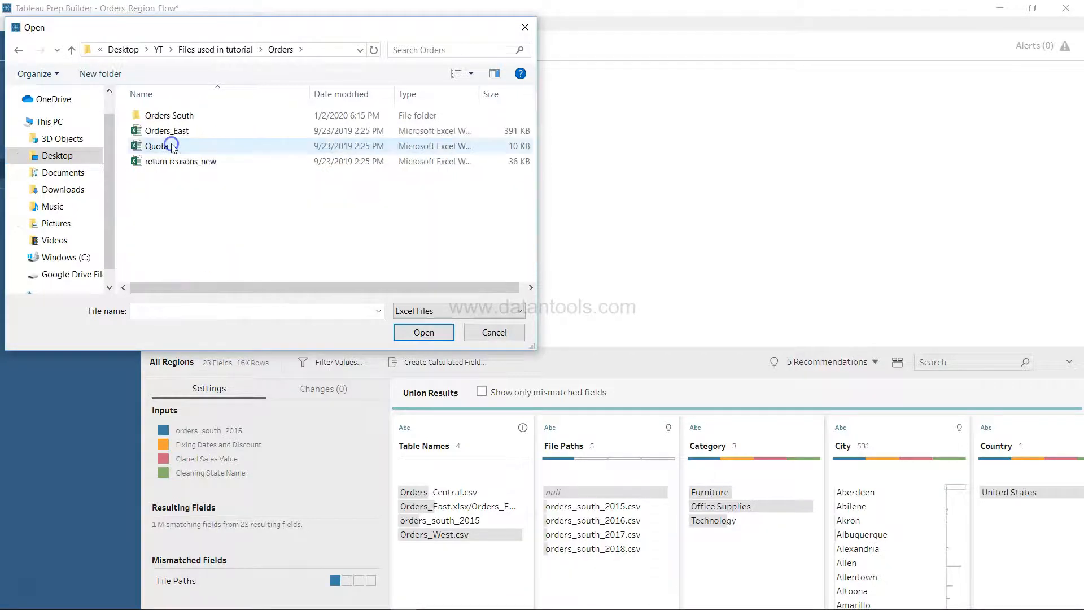
pyautogui.click(199, 164)
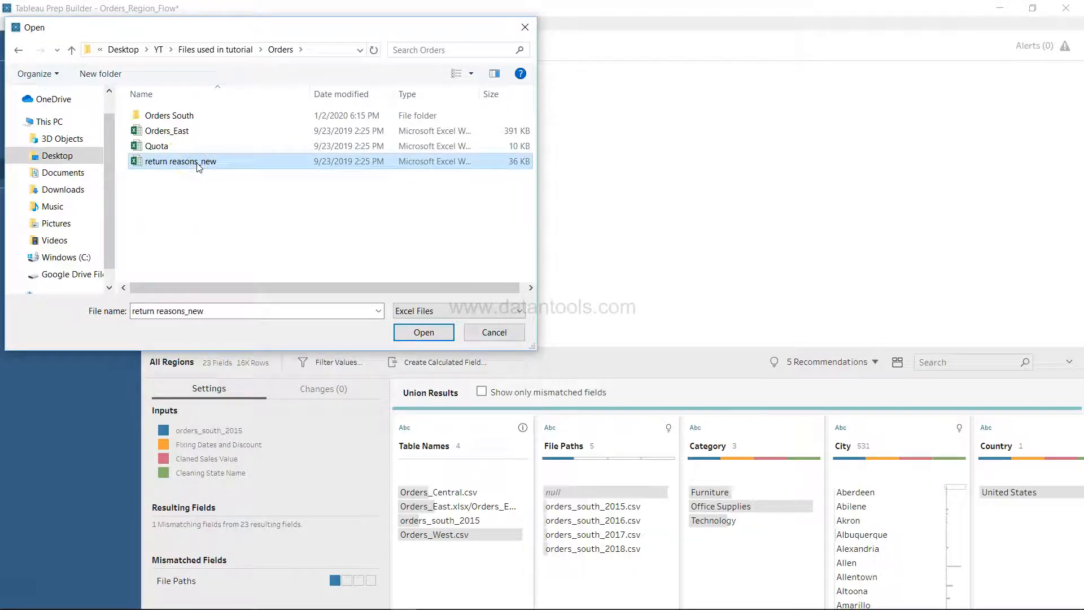
pyautogui.click(431, 332)
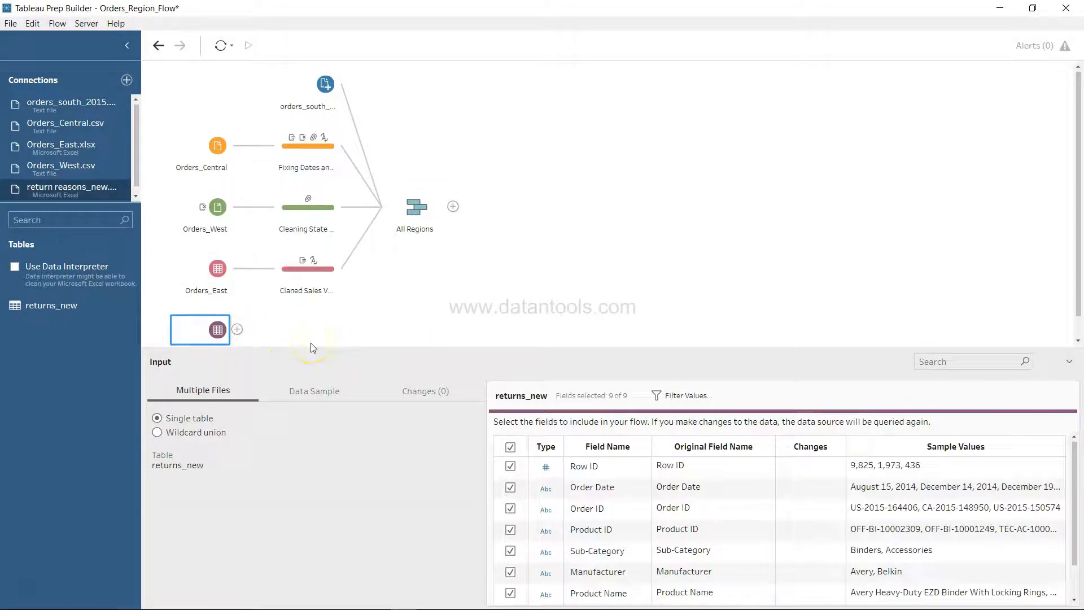
# Exclude the Product Name, Manufacturer, Sub-Category, Order Date and Row ID fields from the returns_new input.
pyautogui.scroll(-1, 635, 493)
pyautogui.scroll(1, 636, 495)
pyautogui.moveTo(671, 346); pyautogui.dragTo(669, 176)
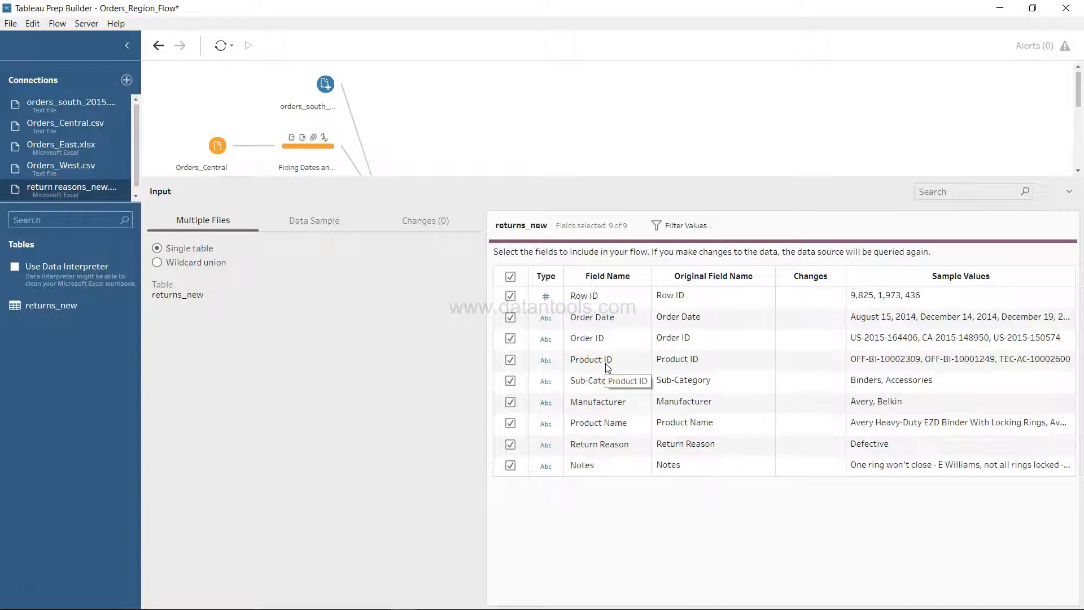
pyautogui.click(595, 320)
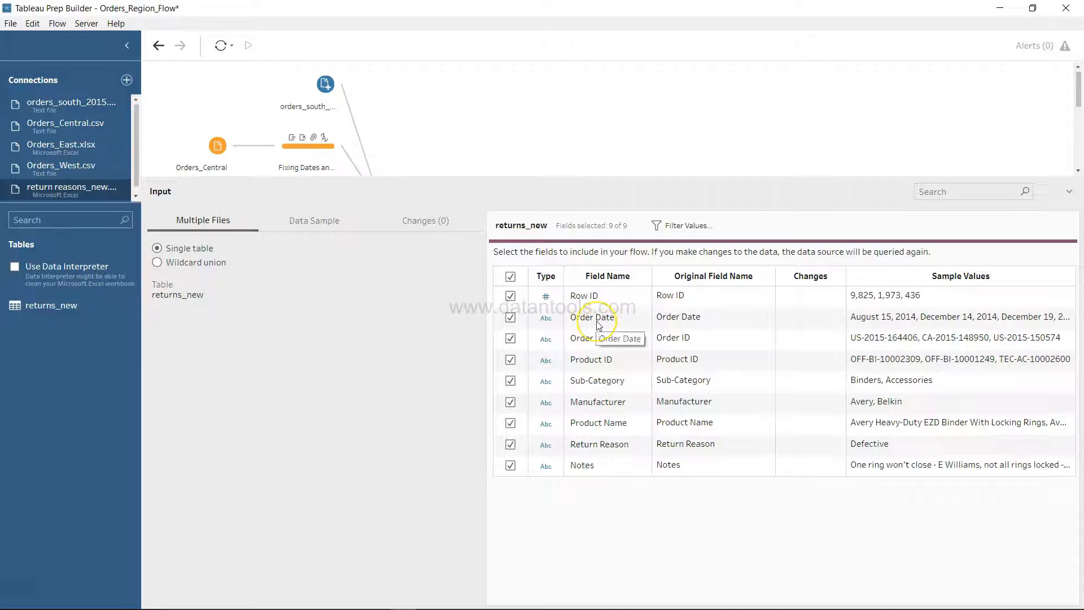
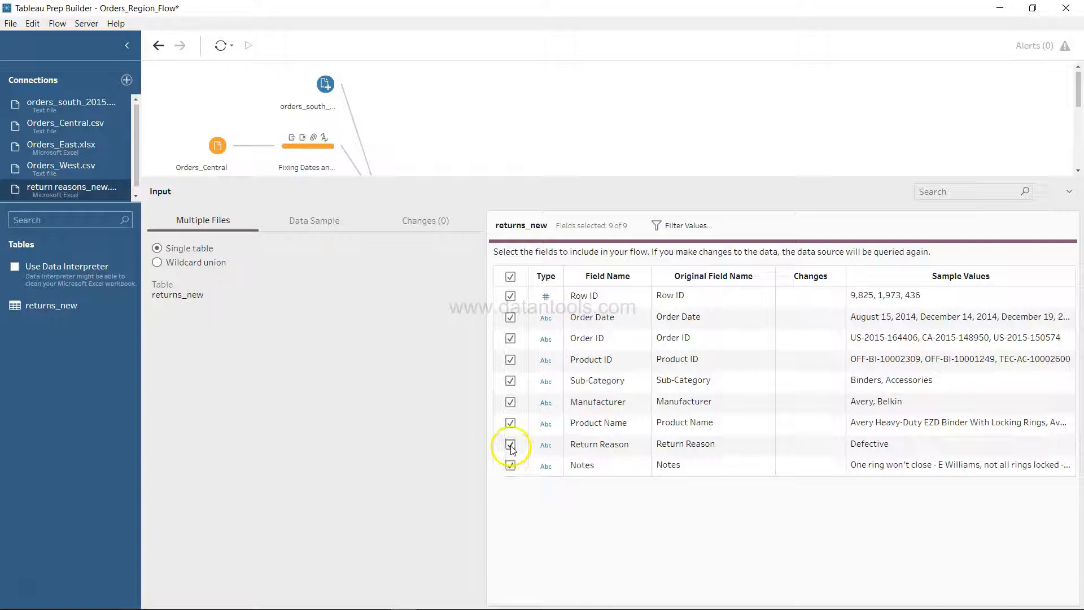
pyautogui.click(510, 423)
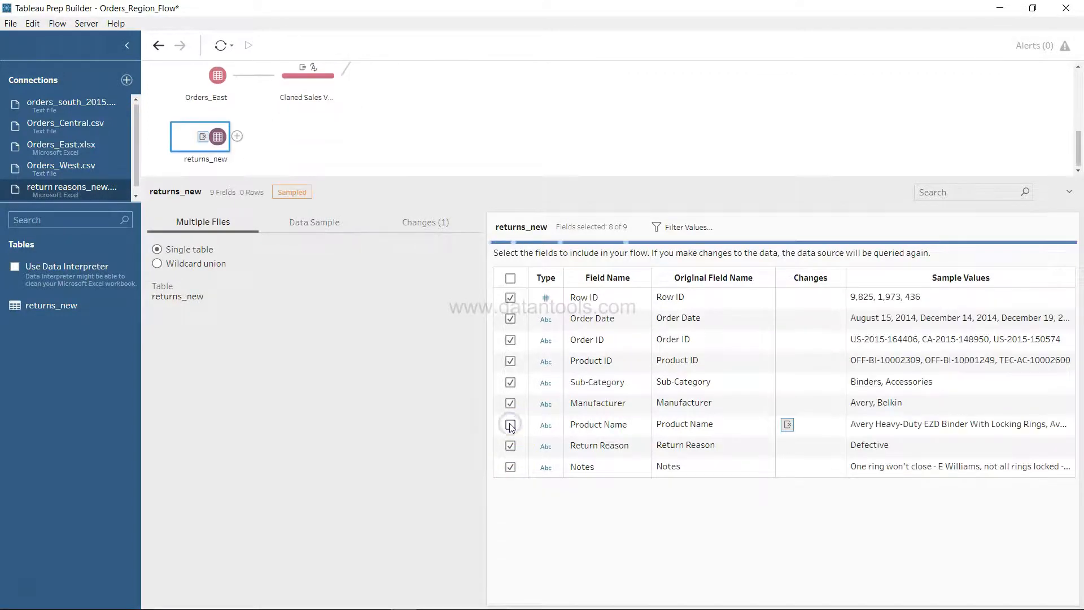
pyautogui.click(511, 404)
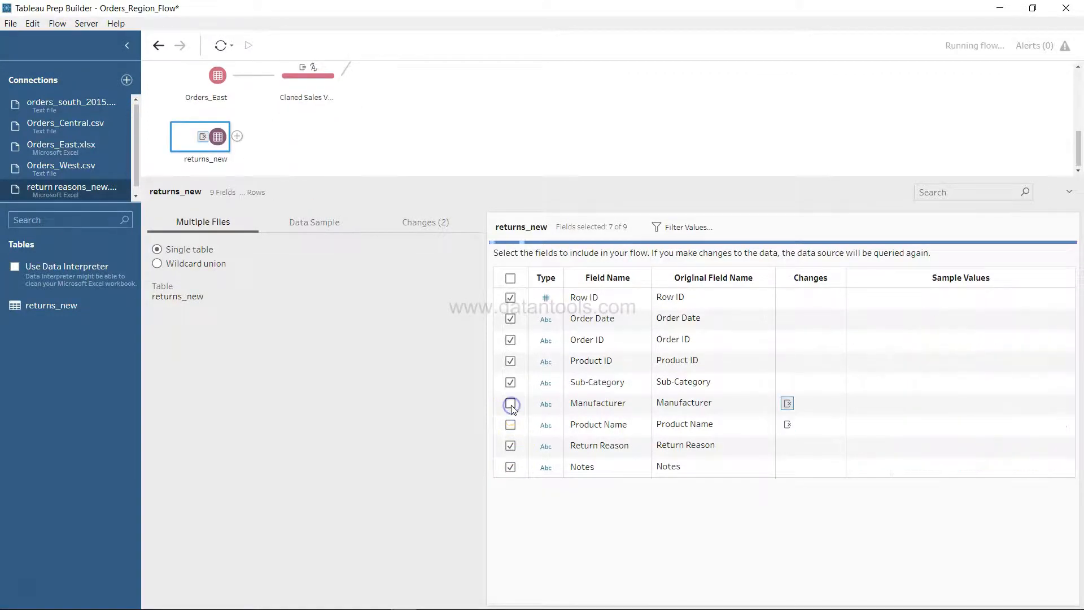
pyautogui.click(510, 383)
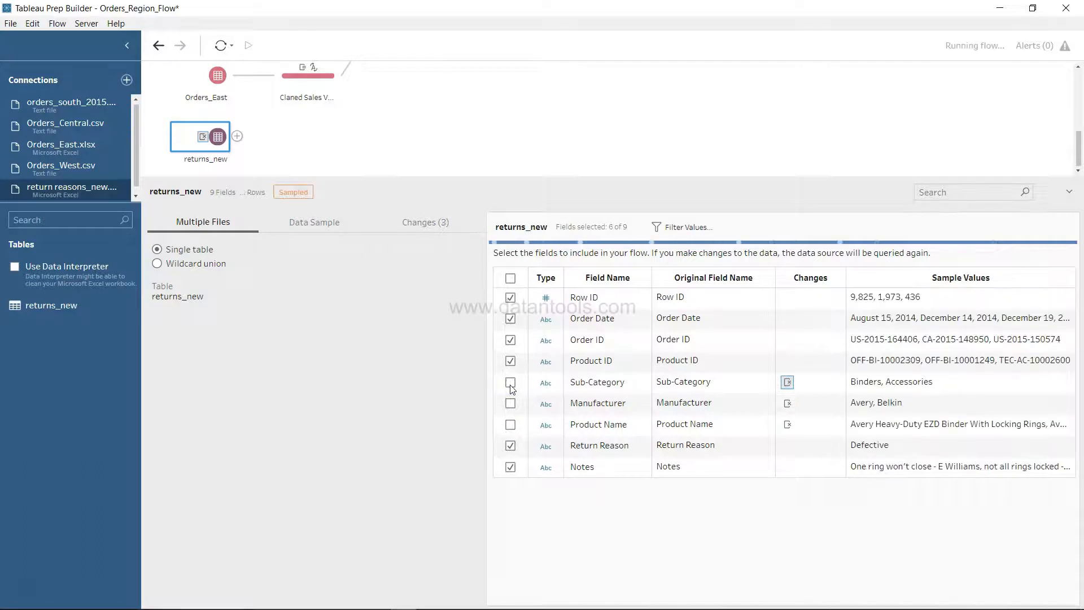
pyautogui.click(511, 320)
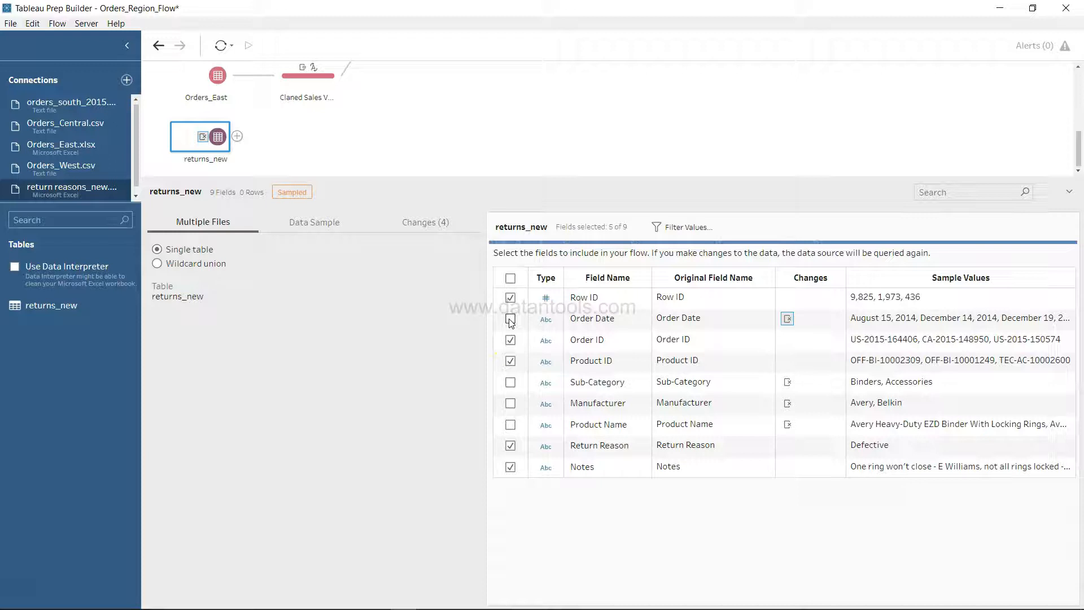
pyautogui.click(511, 298)
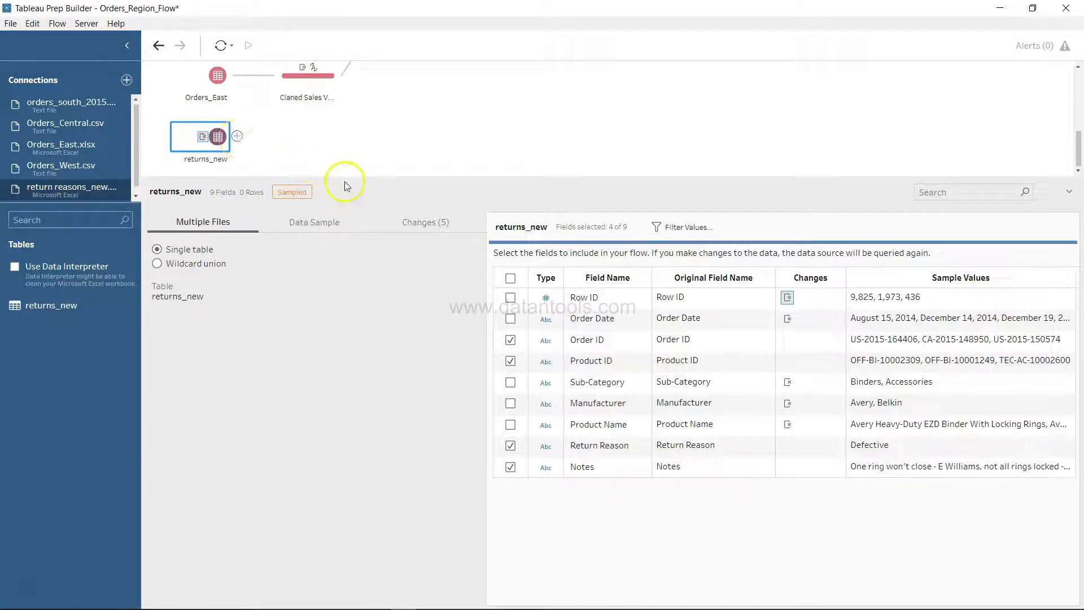
# Add a cleaning step after the returns_new input.
pyautogui.moveTo(352, 178); pyautogui.dragTo(398, 361)
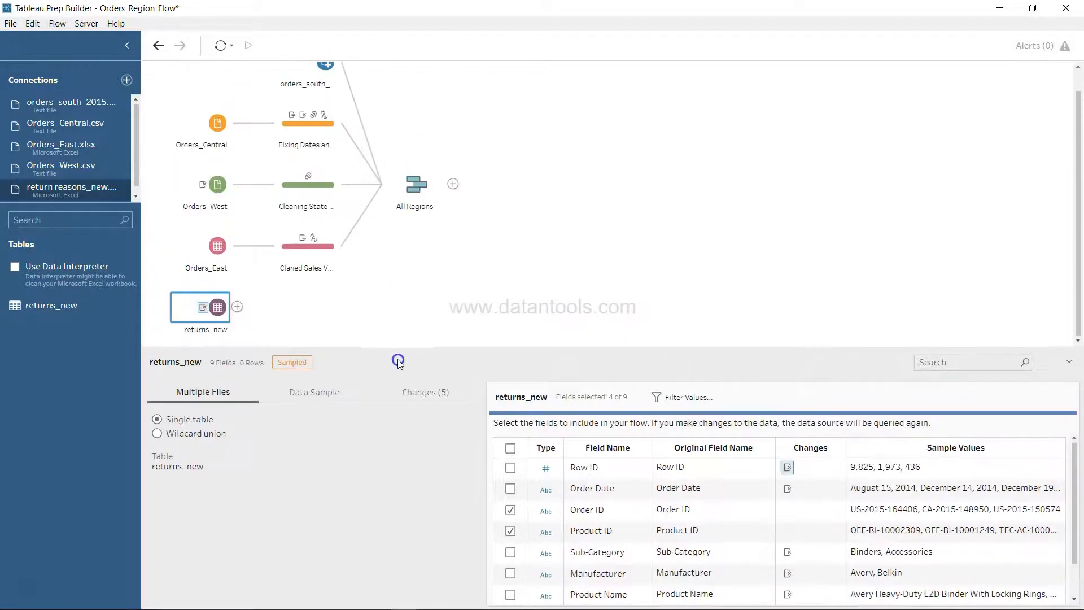
pyautogui.click(237, 308)
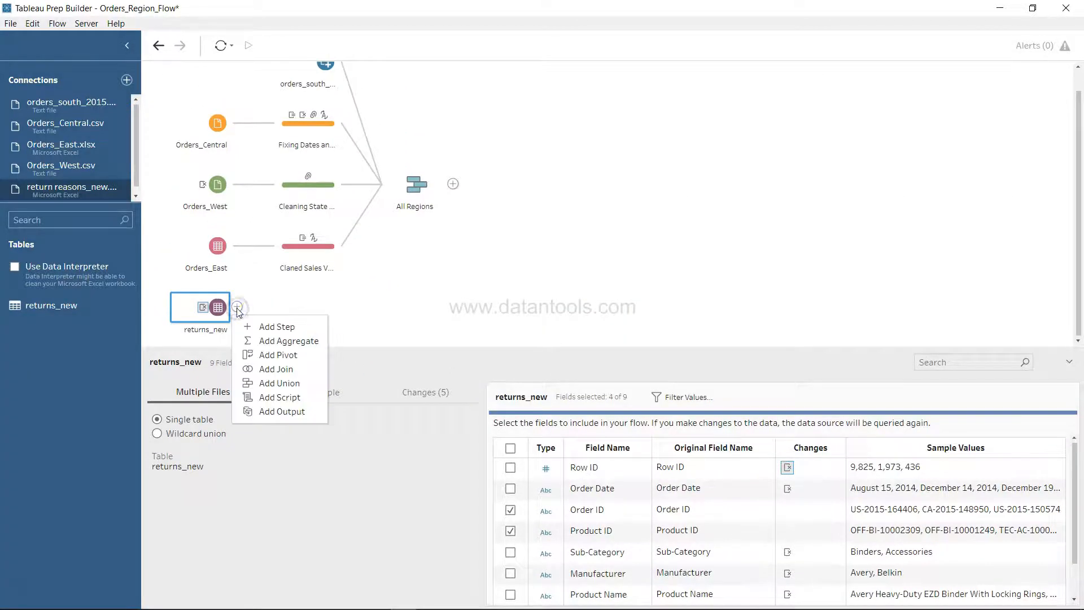
pyautogui.click(264, 327)
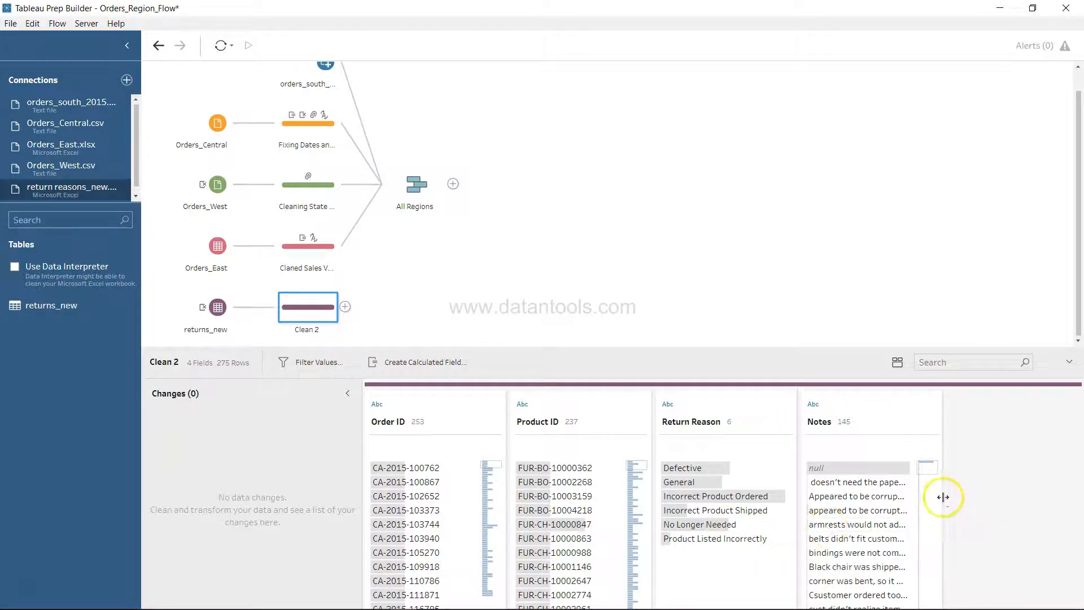
# Widen the Notes field to review its entries, and trim the spaces from its values.
pyautogui.moveTo(944, 497); pyautogui.dragTo(1043, 503)
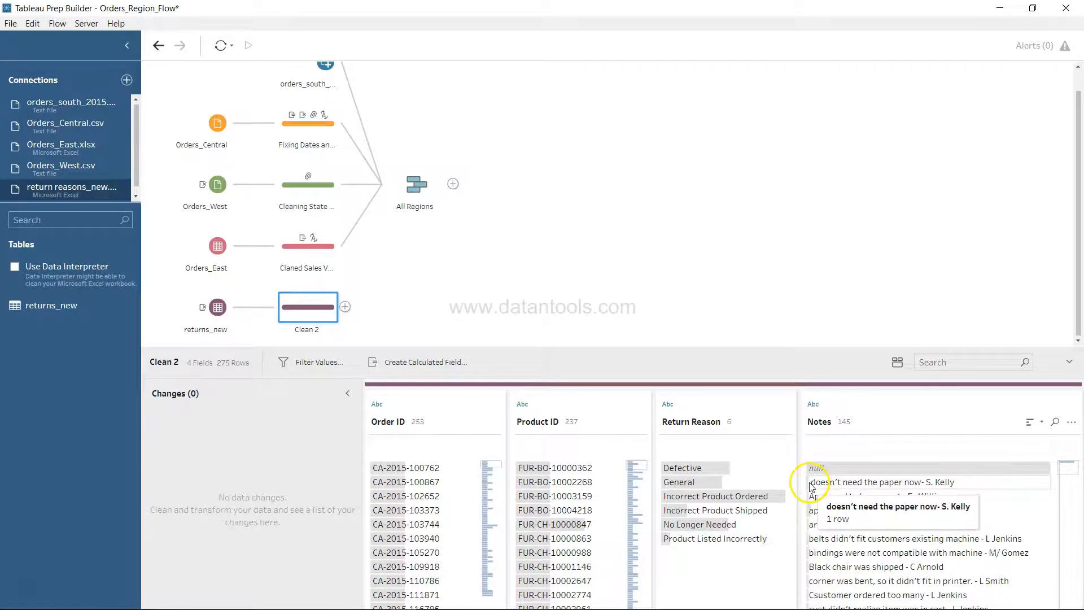
pyautogui.scroll(-5, 827, 536)
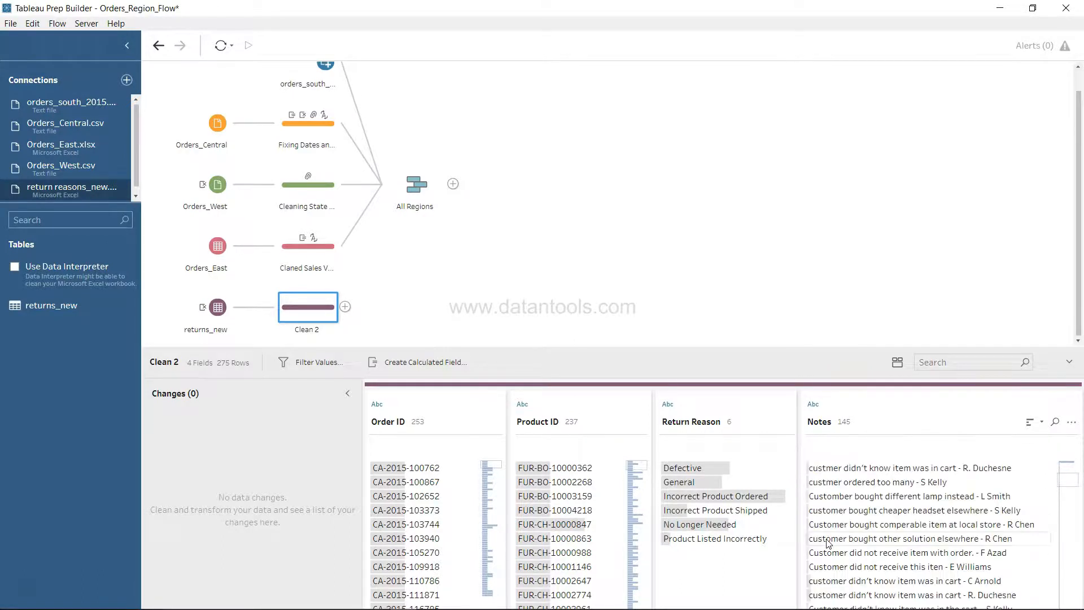
pyautogui.scroll(5, 828, 542)
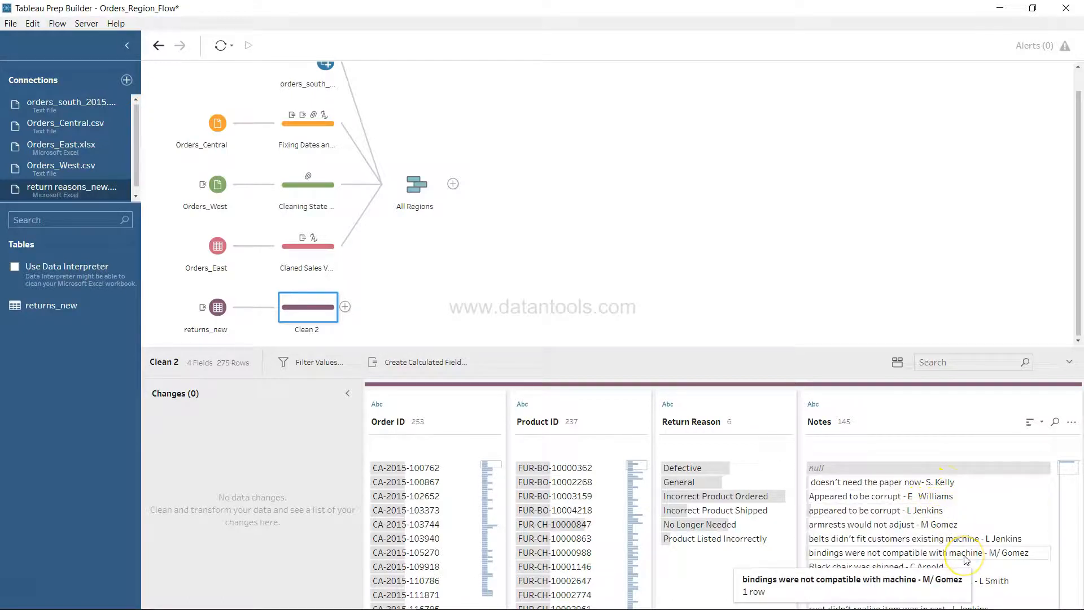
pyautogui.scroll(-5, 967, 559)
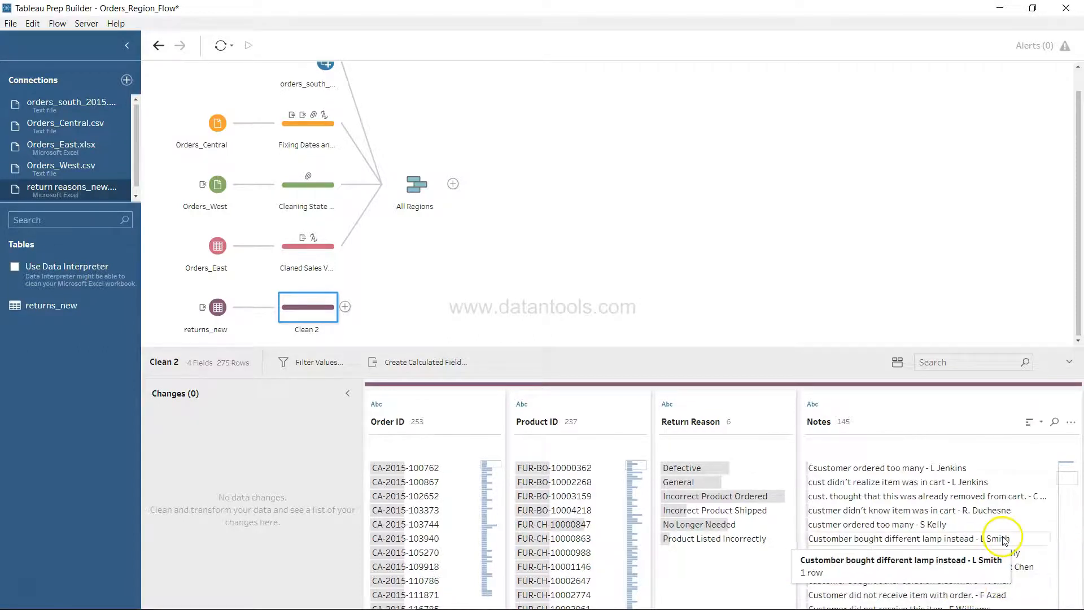
pyautogui.click(1070, 424)
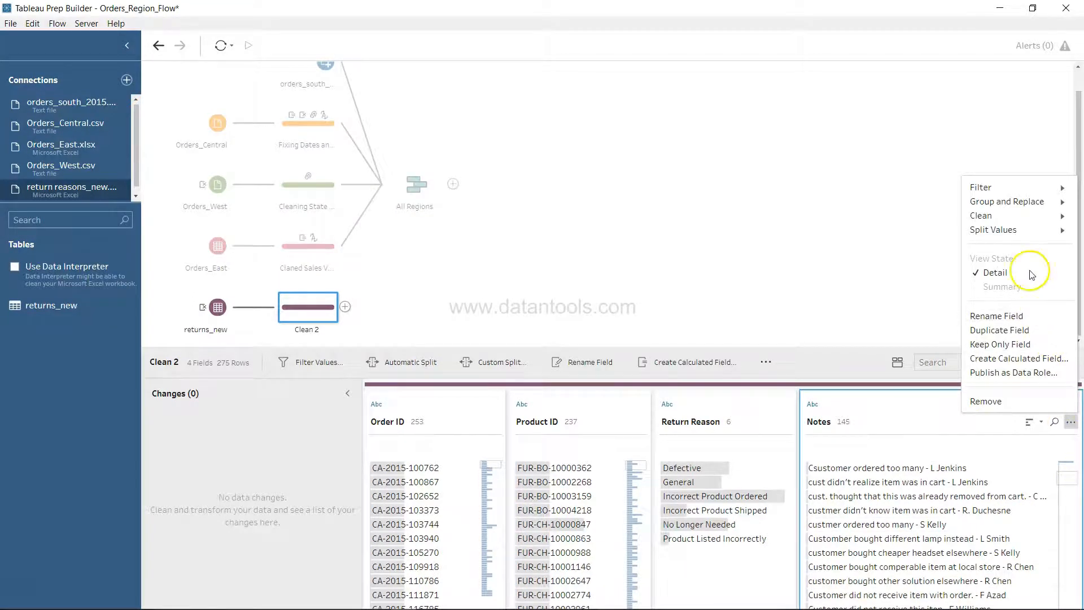
pyautogui.moveTo(1012, 221)
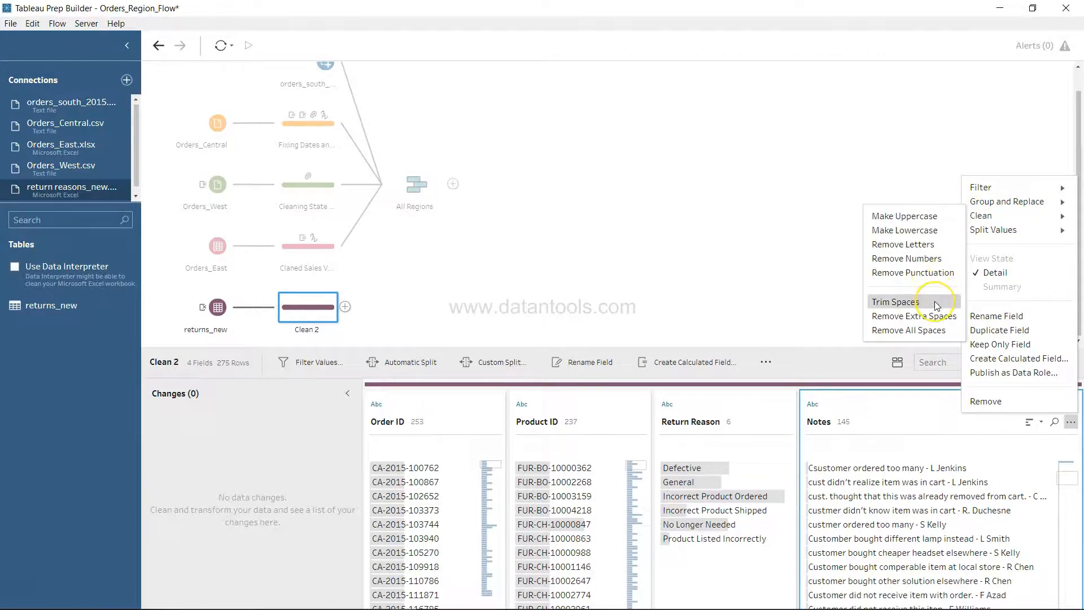
pyautogui.click(904, 302)
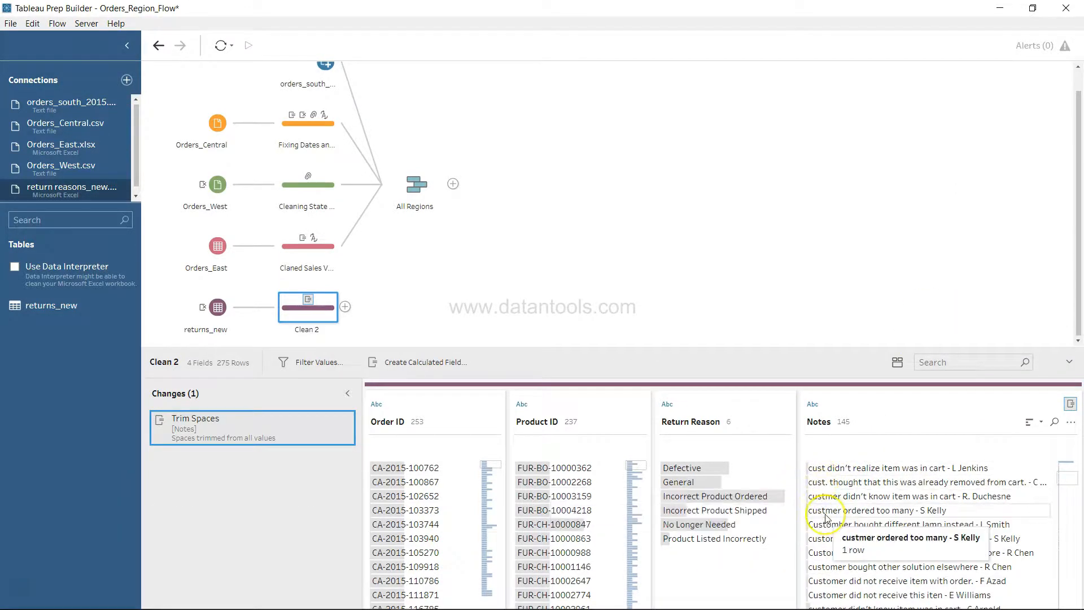
# Look over the trimmed Notes values and apply an automatic split to the Notes field.
pyautogui.scroll(-5, 825, 514)
pyautogui.scroll(-5, 828, 518)
pyautogui.scroll(-5, 826, 519)
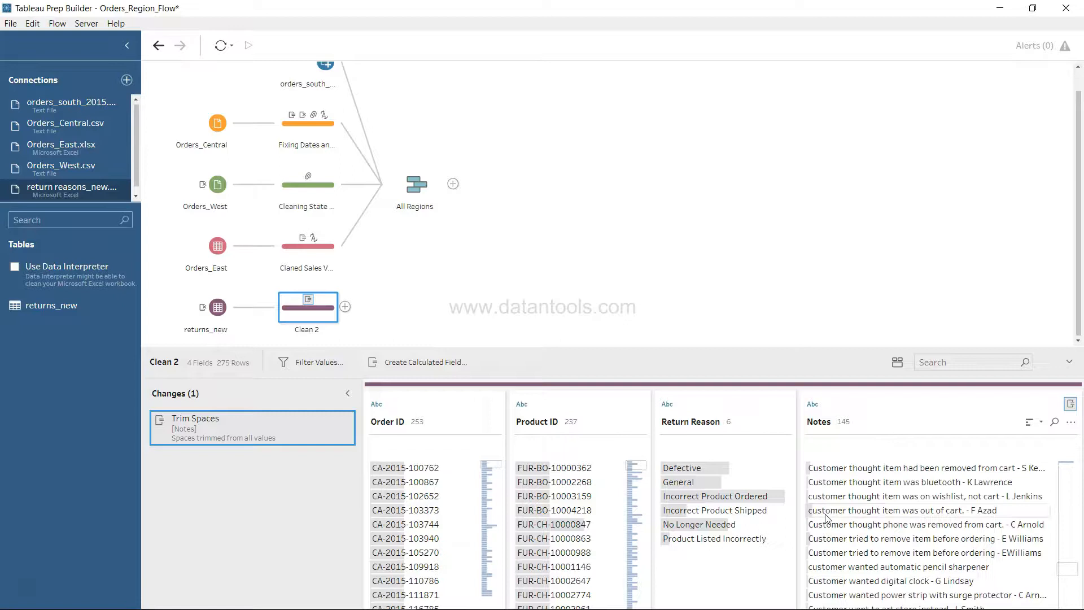
pyautogui.scroll(-5, 827, 517)
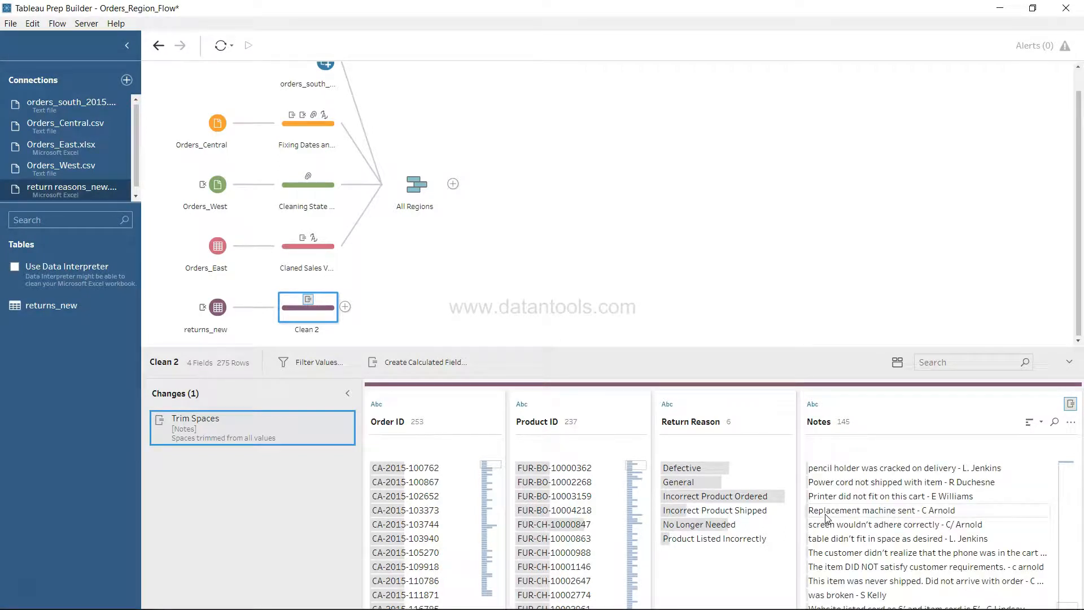
pyautogui.scroll(-5, 826, 518)
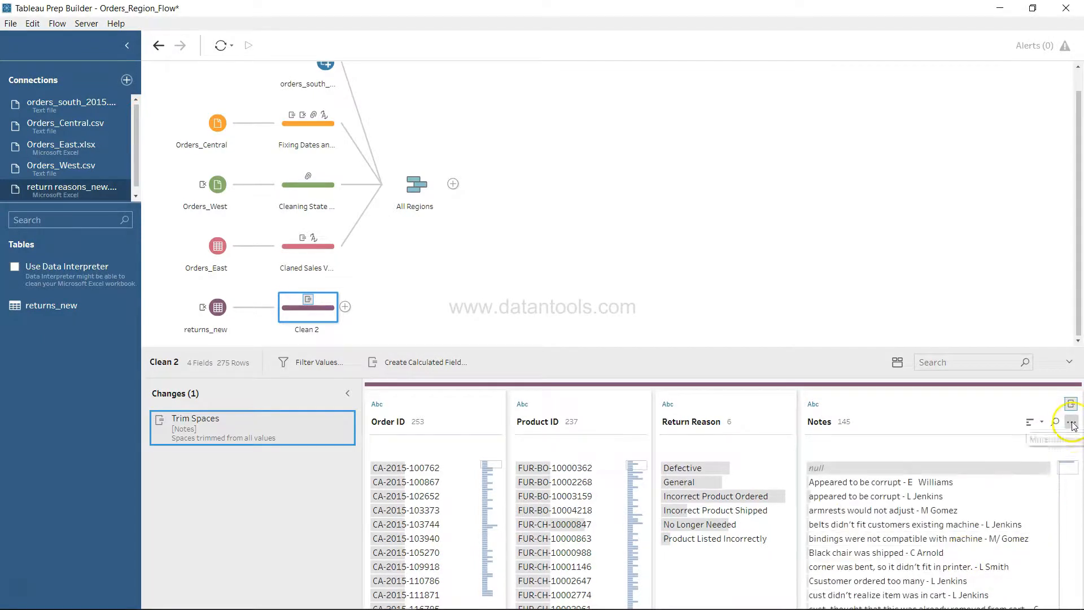
pyautogui.moveTo(1071, 406)
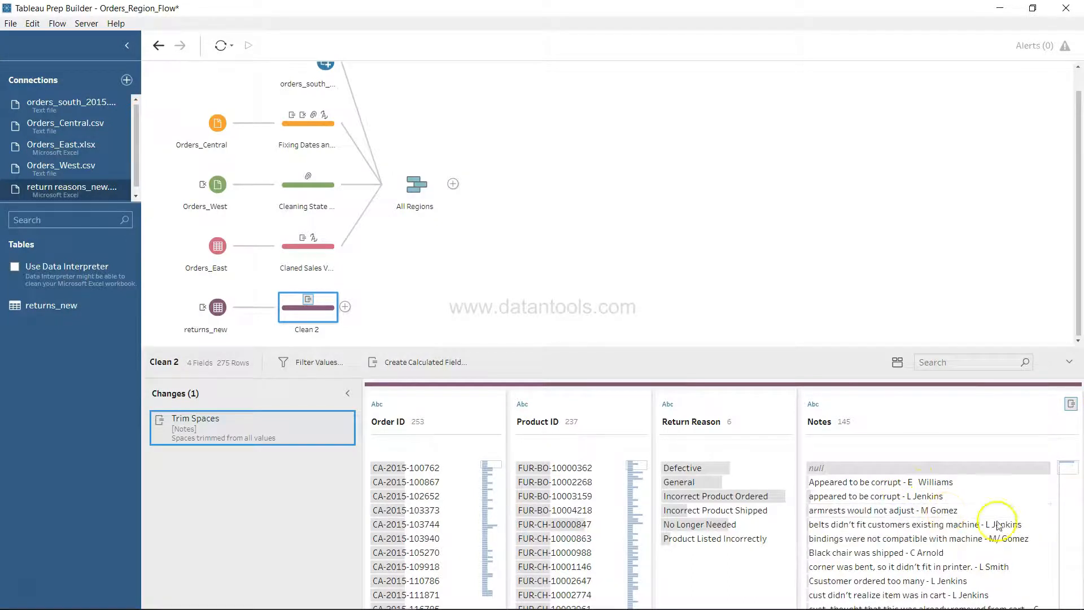
pyautogui.click(1073, 425)
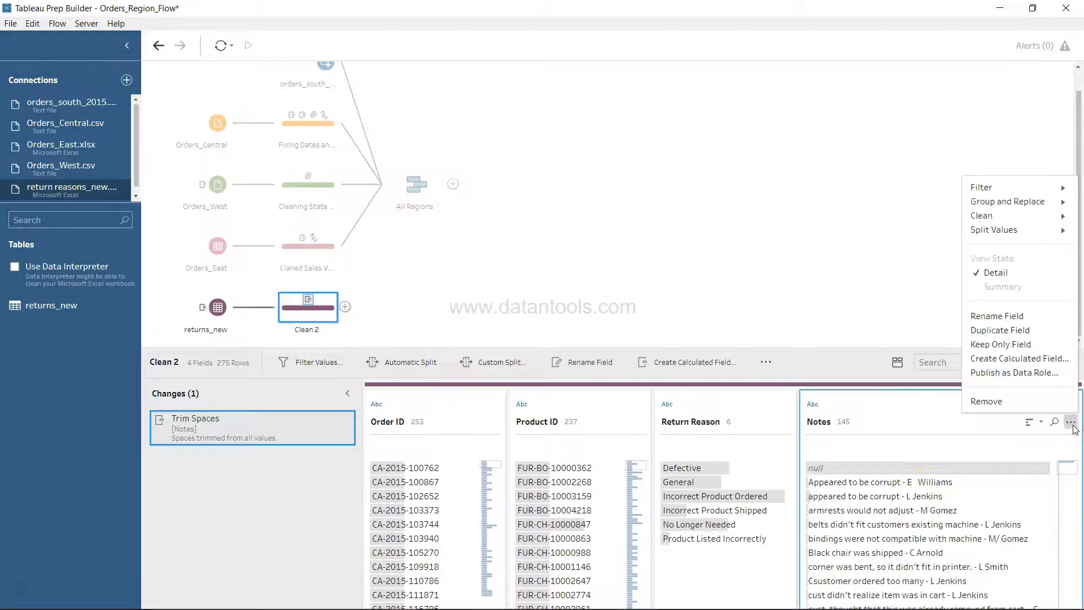
pyautogui.moveTo(1009, 231)
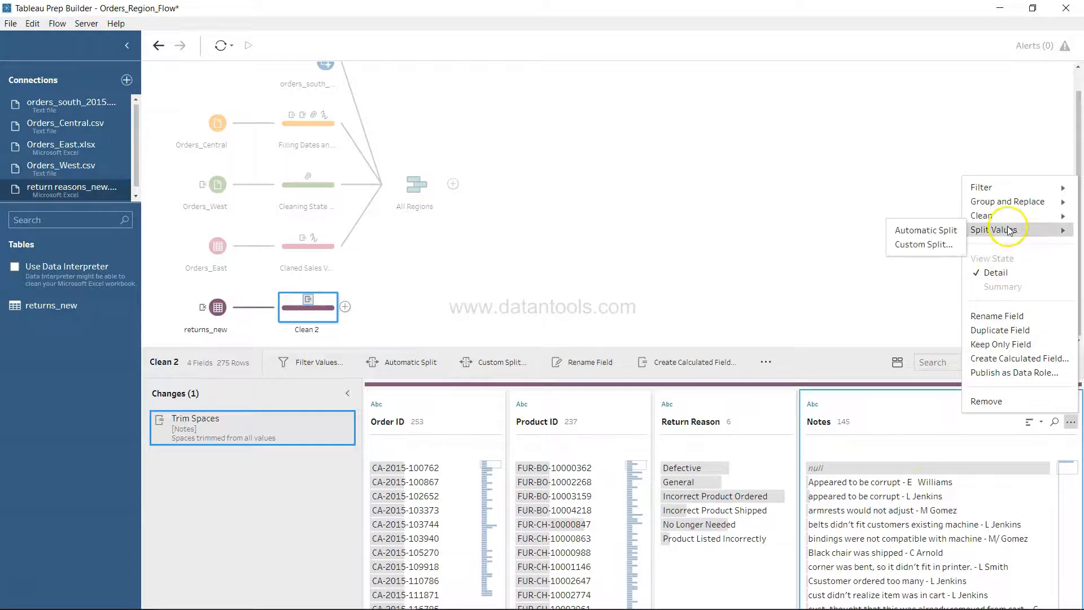
pyautogui.click(940, 232)
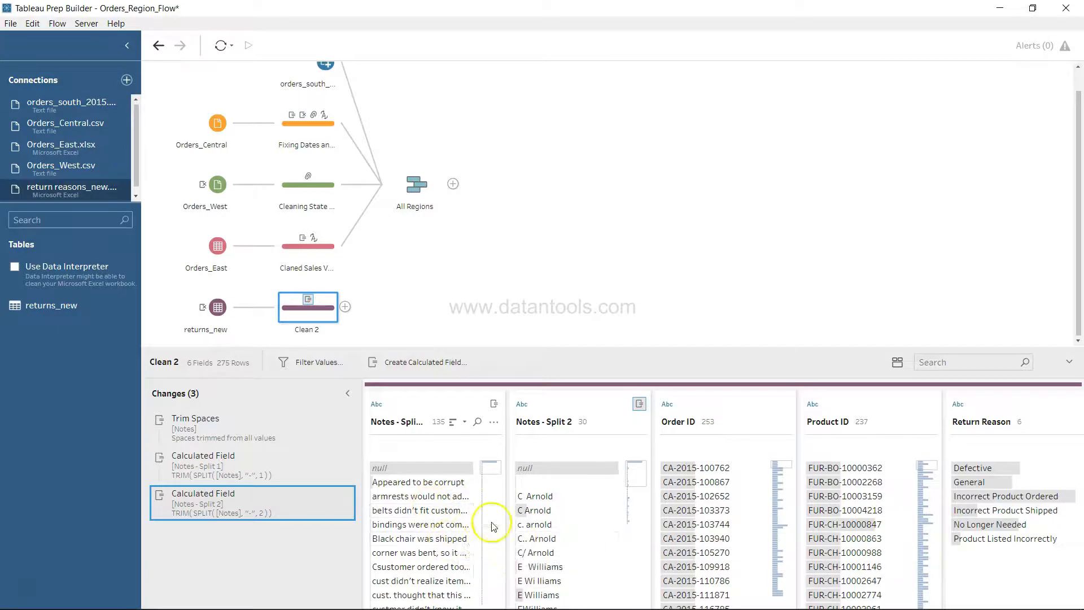
# Examine the return comments in Notes - Split 1 and the variations in how names are written in Notes - Split 2.
pyautogui.moveTo(506, 515); pyautogui.dragTo(810, 516)
pyautogui.scroll(-10, 606, 535)
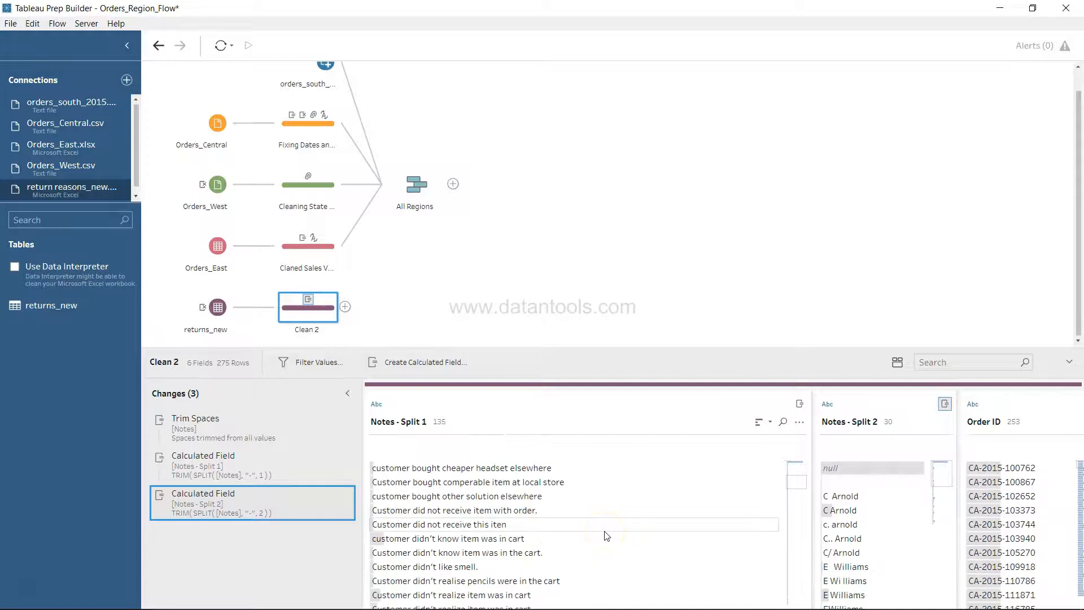
pyautogui.scroll(-4, 606, 534)
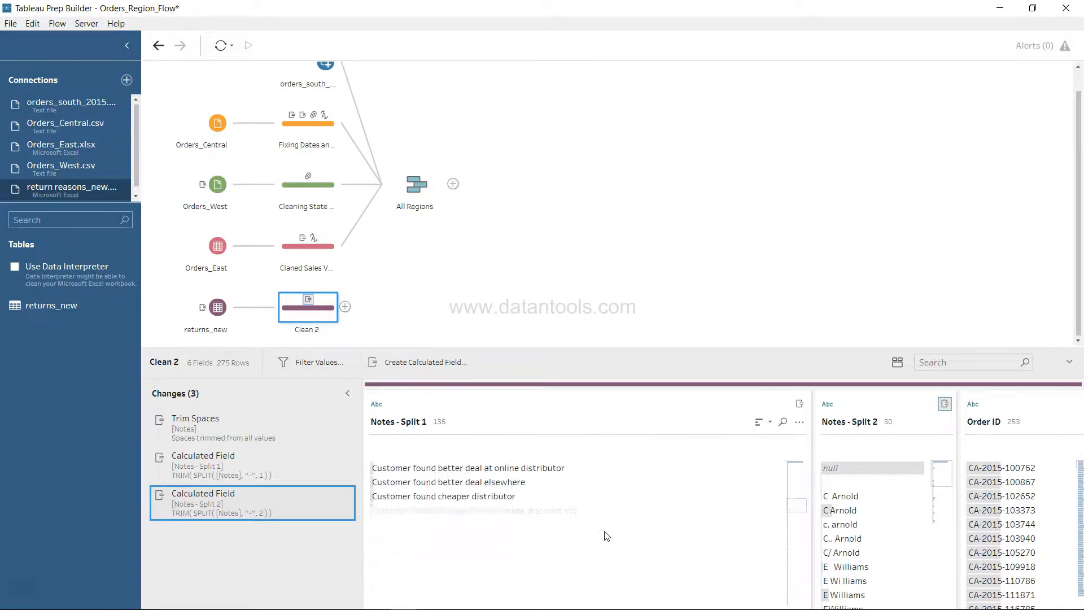
pyautogui.scroll(-3, 606, 535)
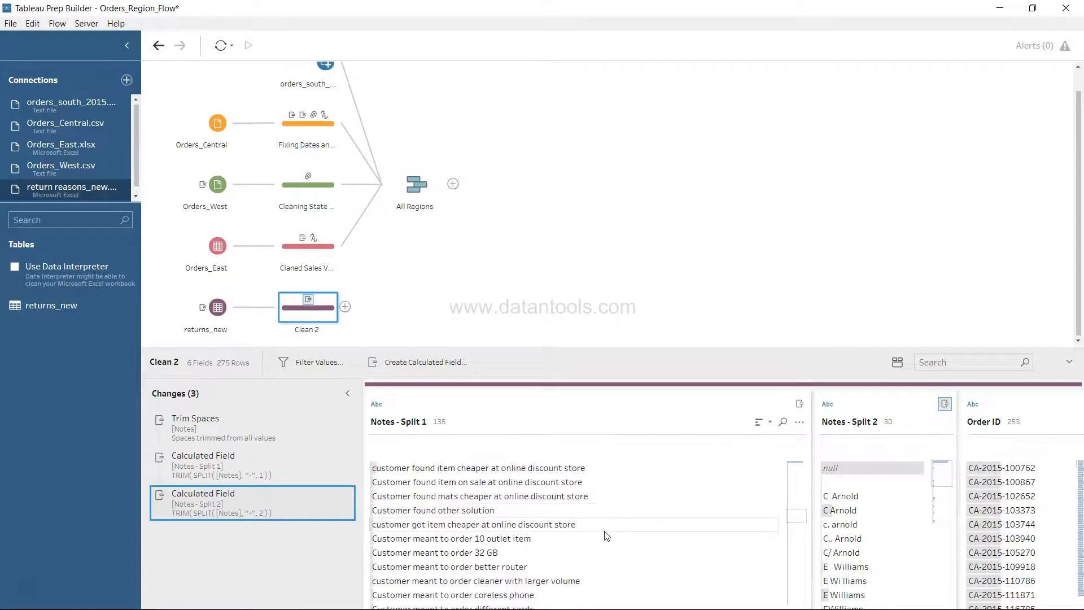
pyautogui.scroll(-12, 606, 535)
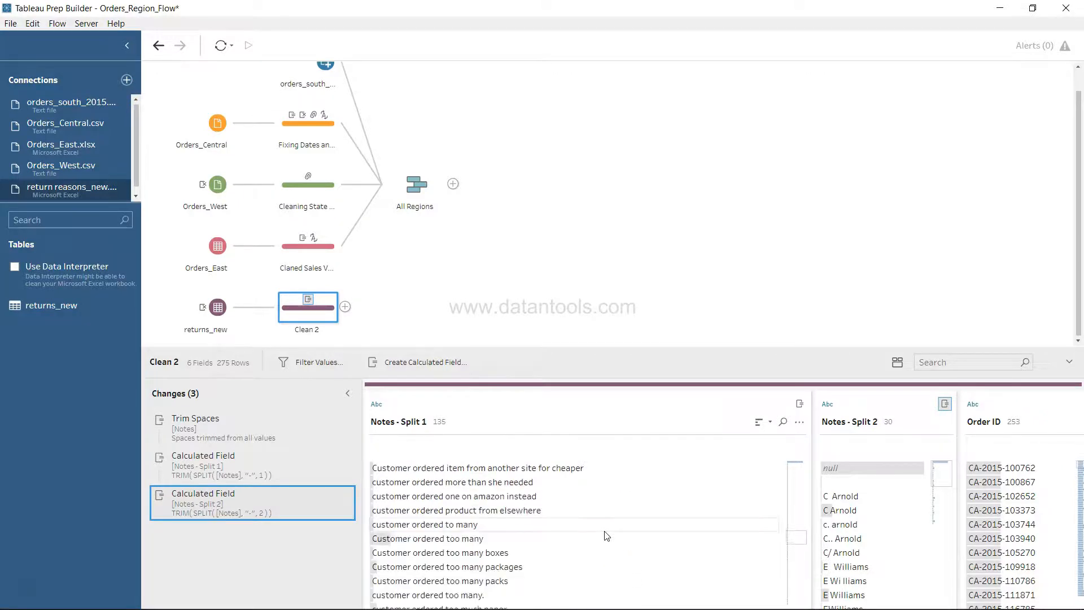
pyautogui.scroll(-3, 606, 534)
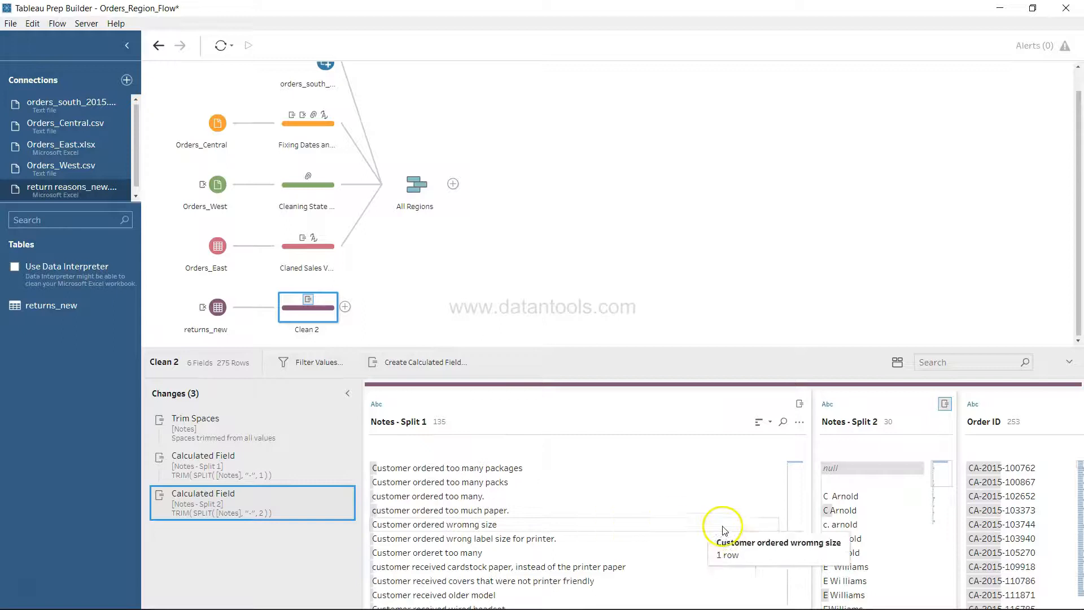
pyautogui.moveTo(793, 550); pyautogui.dragTo(790, 515)
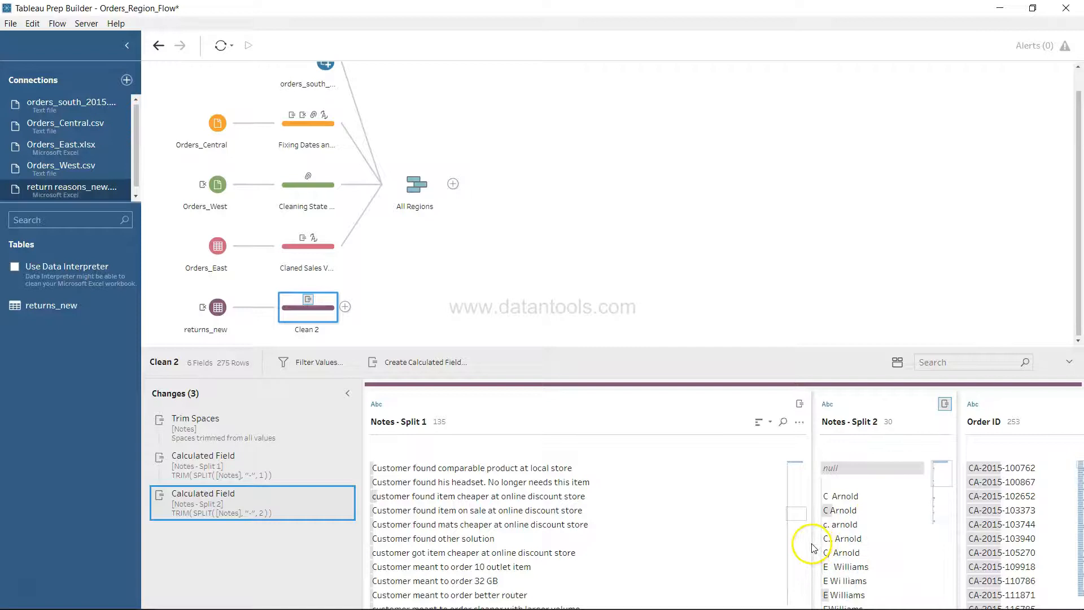
pyautogui.moveTo(813, 543); pyautogui.dragTo(631, 539)
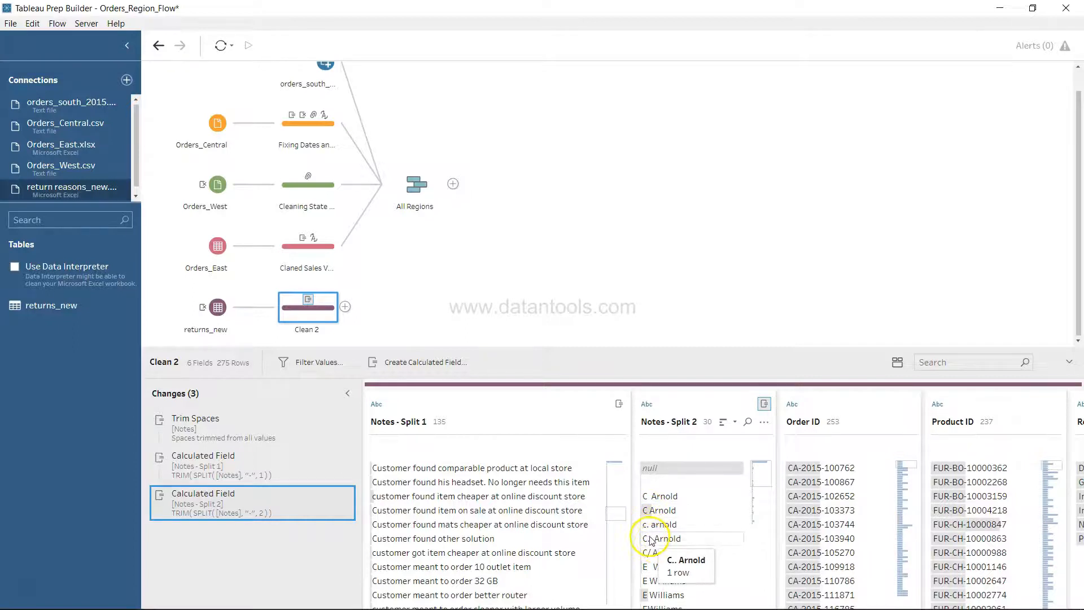
pyautogui.scroll(-3, 654, 549)
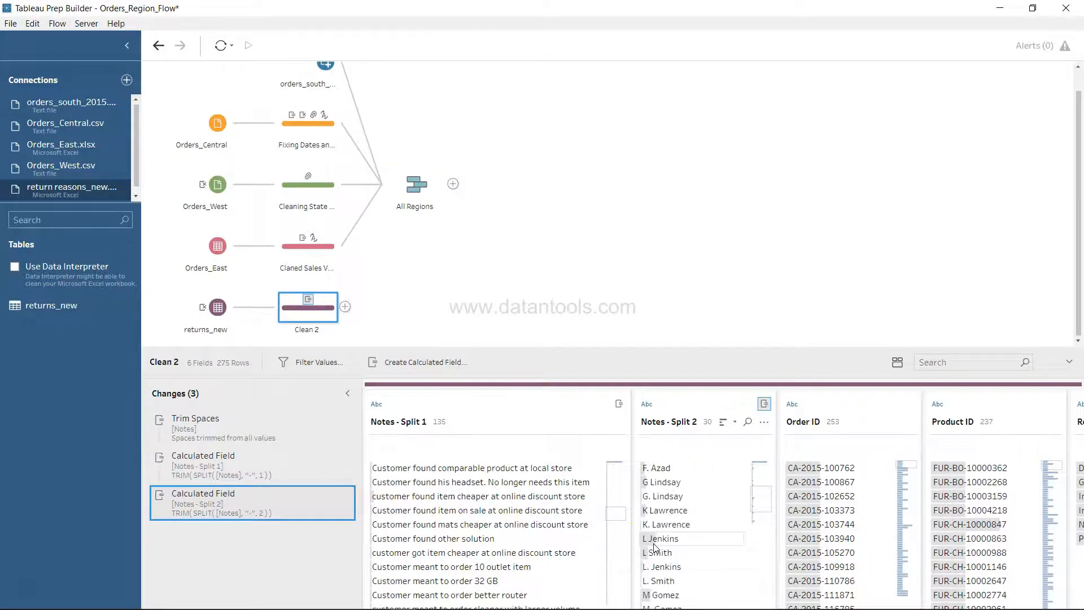
pyautogui.scroll(3, 654, 546)
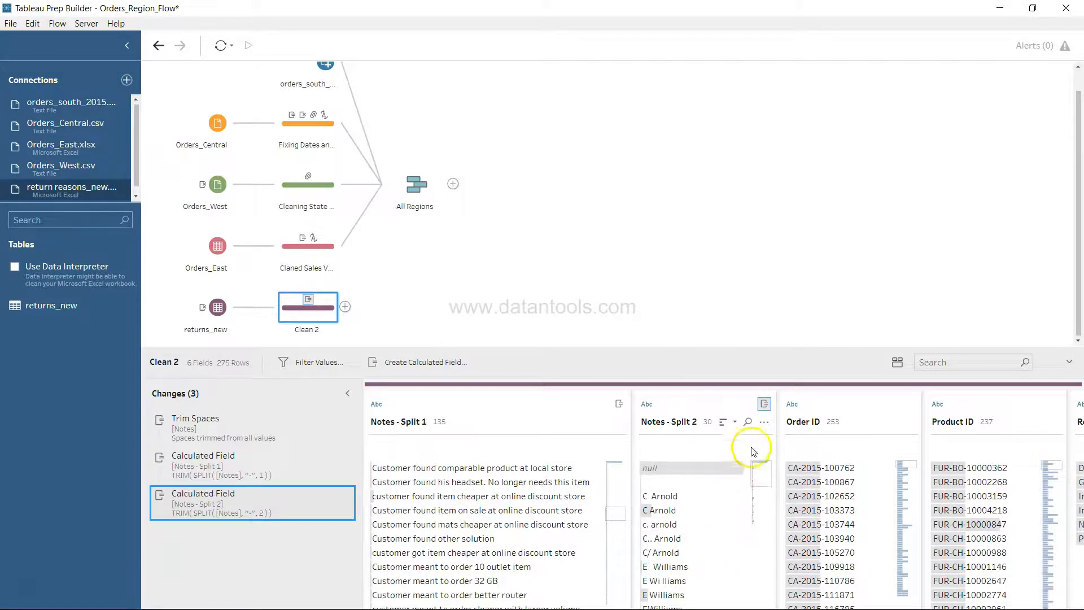
# Group and replace the Notes - Split 2 values by common characters, and compare the split fields with the original Notes in the data grid.
pyautogui.click(764, 422)
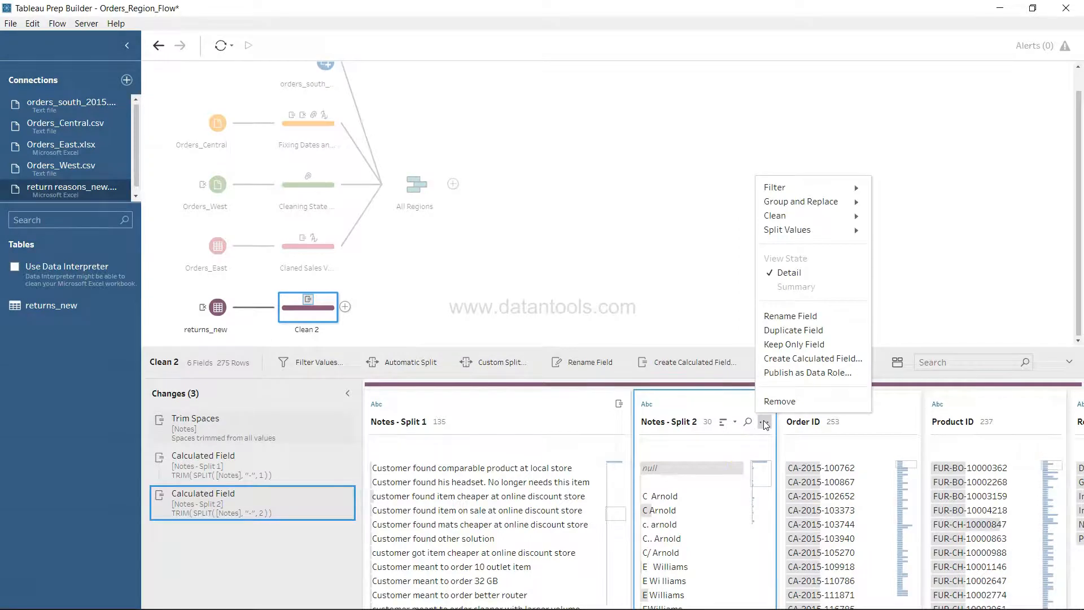
pyautogui.moveTo(791, 205)
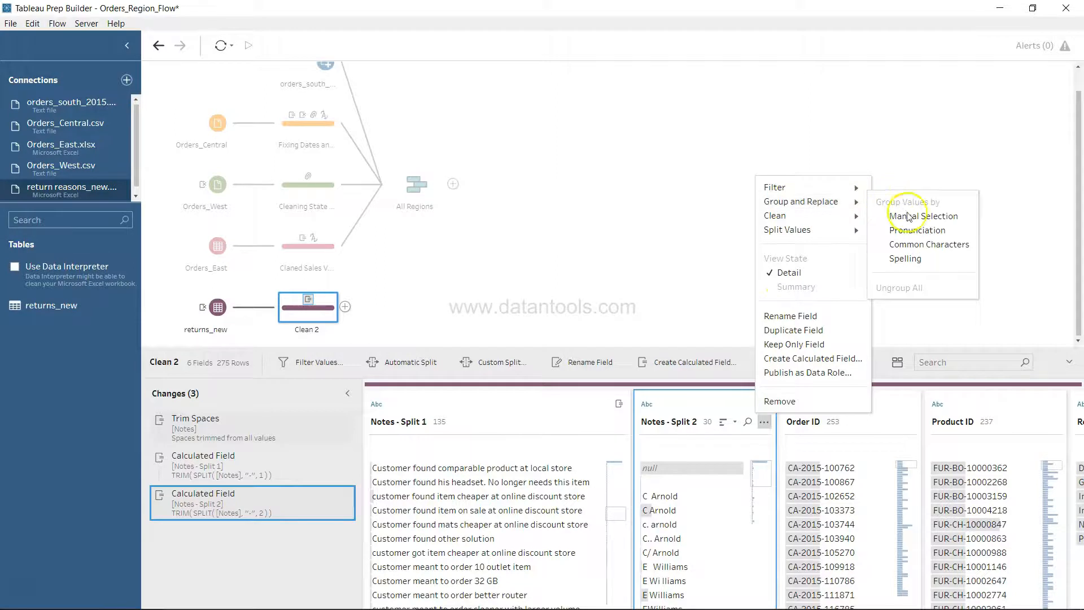
pyautogui.click(920, 246)
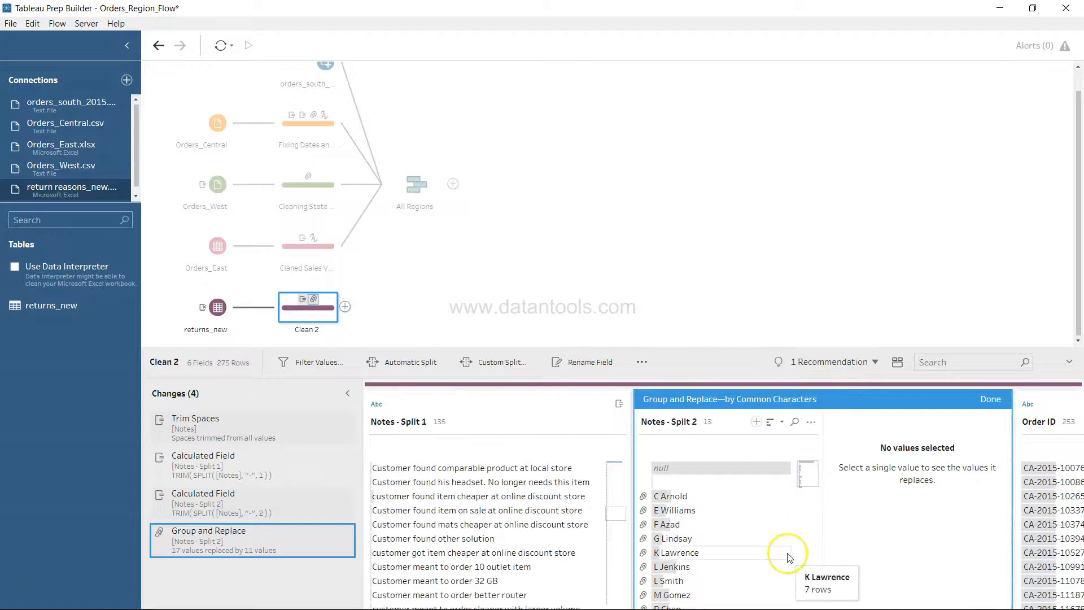
pyautogui.scroll(-1, 757, 542)
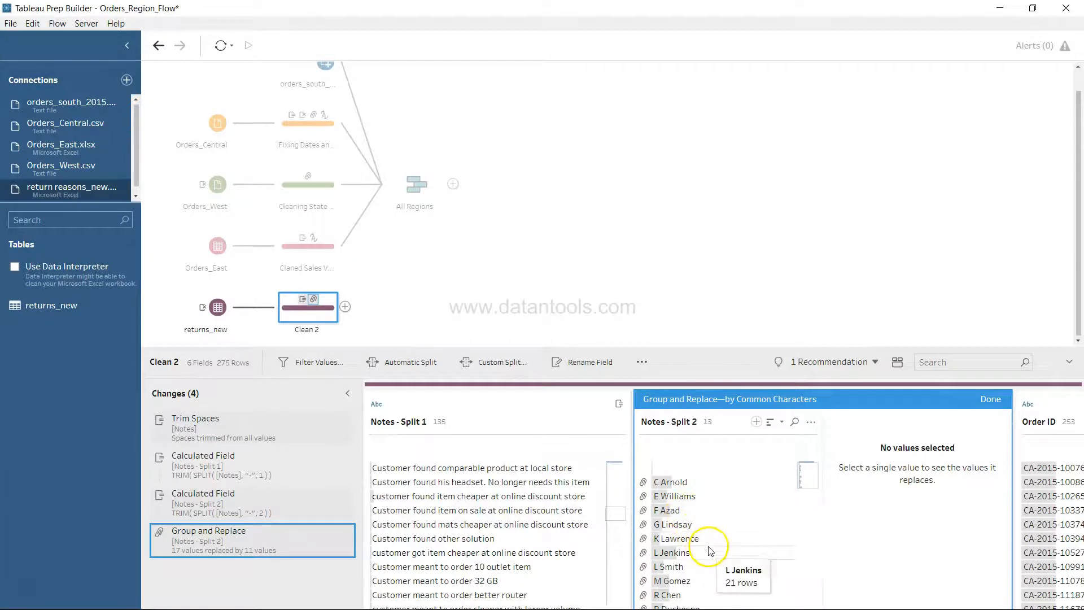
pyautogui.click(805, 480)
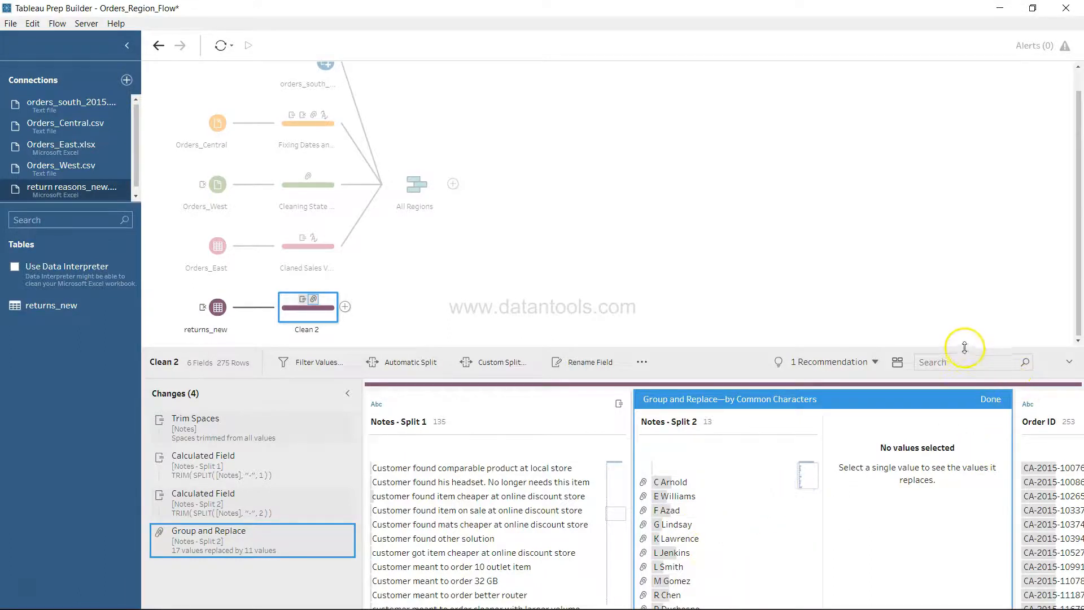
pyautogui.moveTo(964, 346); pyautogui.dragTo(952, 271)
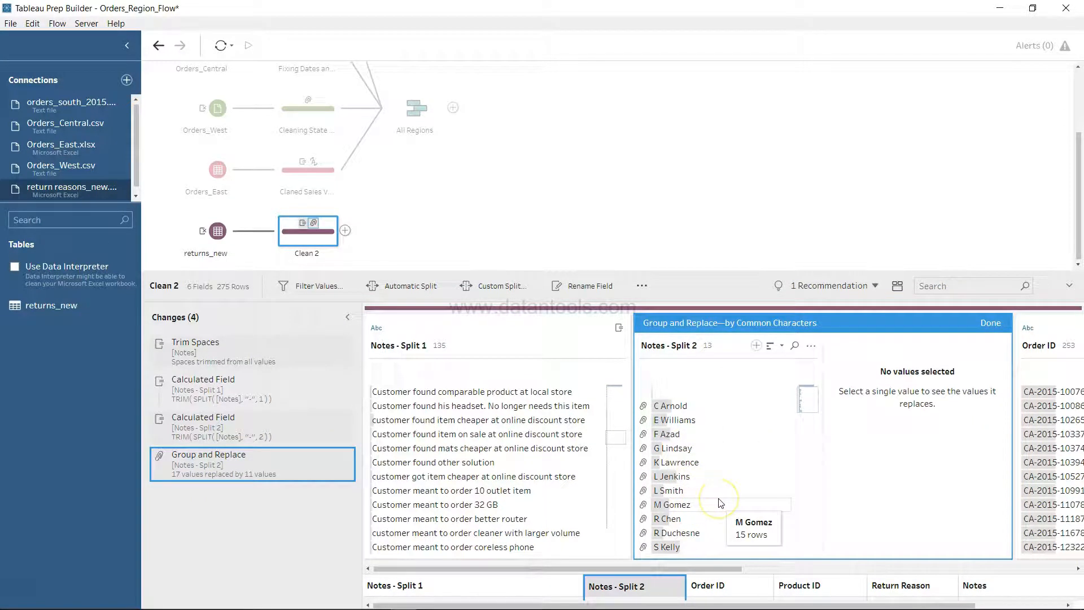
pyautogui.moveTo(852, 274); pyautogui.dragTo(862, 178)
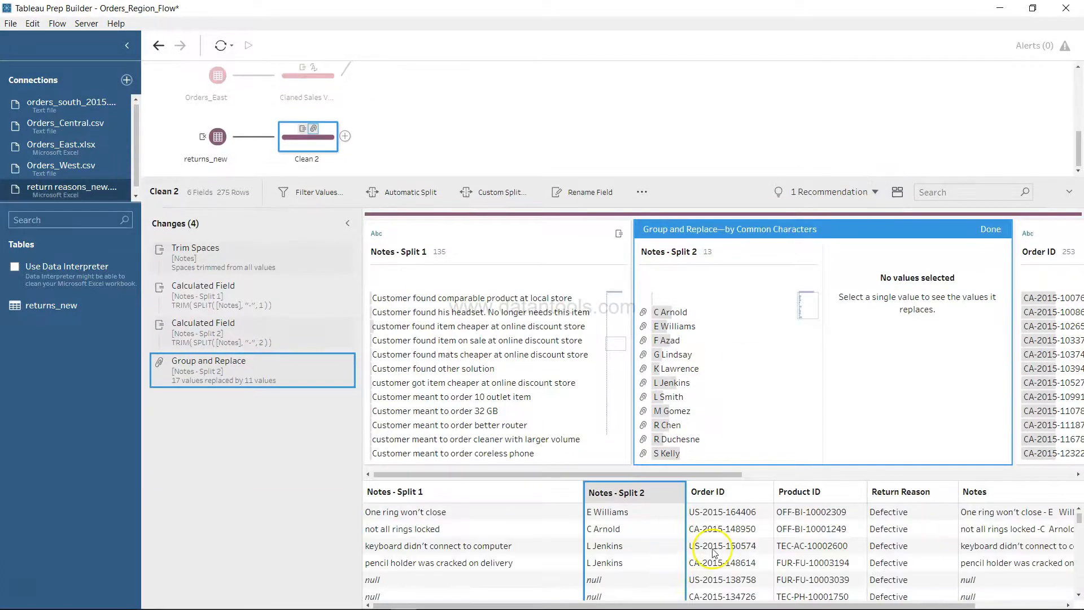
pyautogui.hscroll(3, 768, 546)
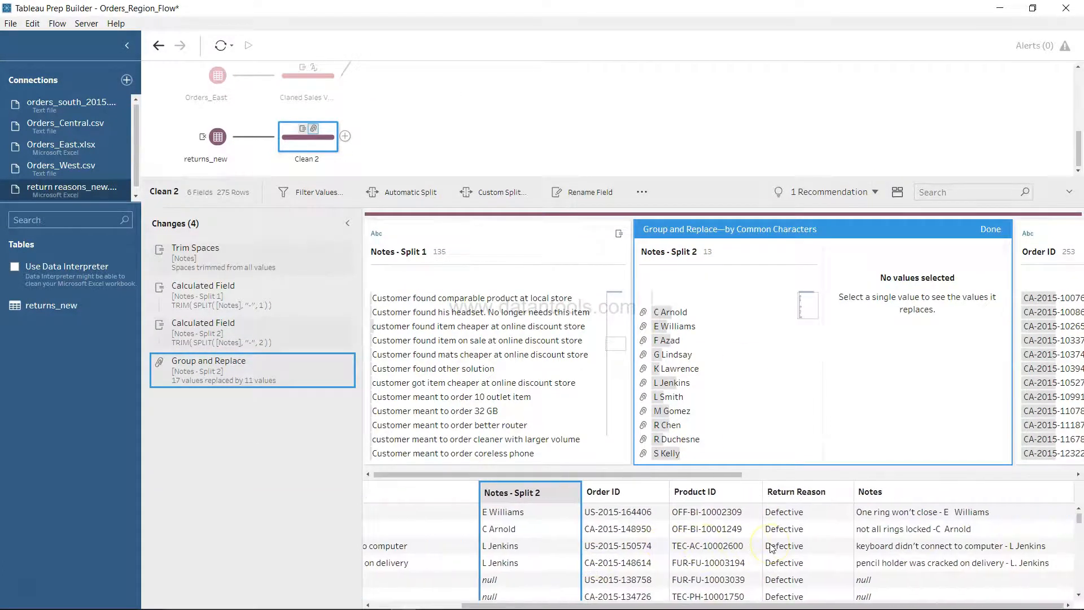
pyautogui.hscroll(-3, 771, 548)
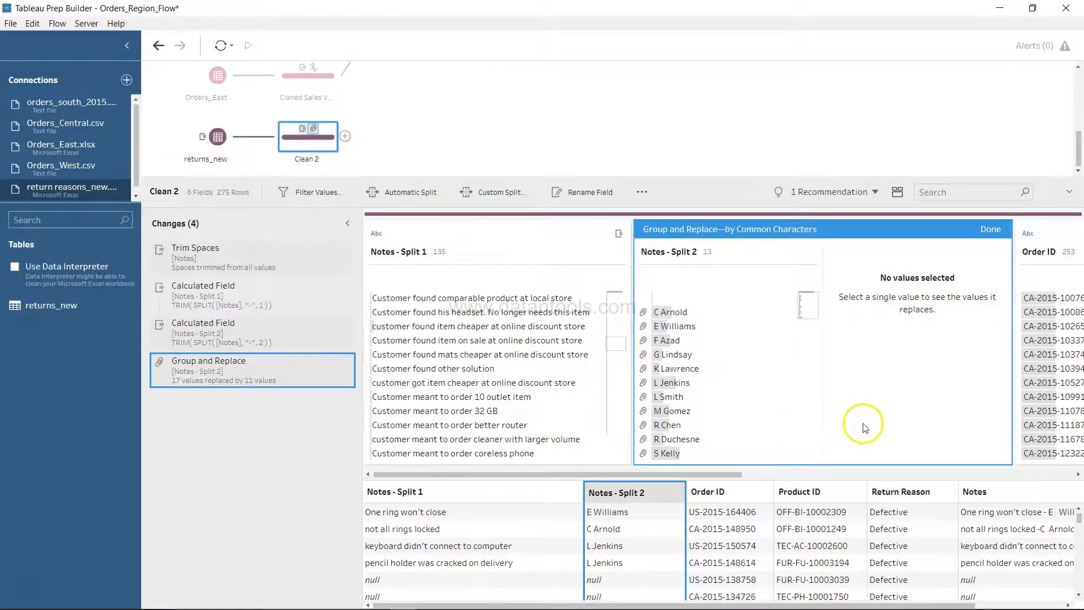
# Review the grouped Notes - Split 2 values and finish the group and replace by common characters.
pyautogui.hscroll(3, 858, 568)
pyautogui.hscroll(-3, 858, 567)
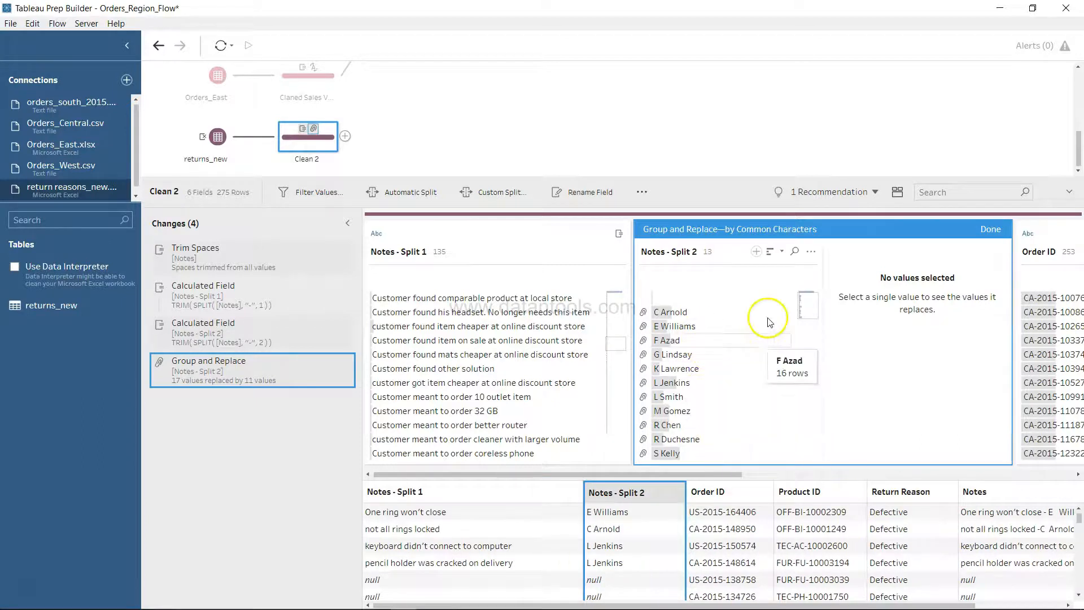
pyautogui.click(811, 251)
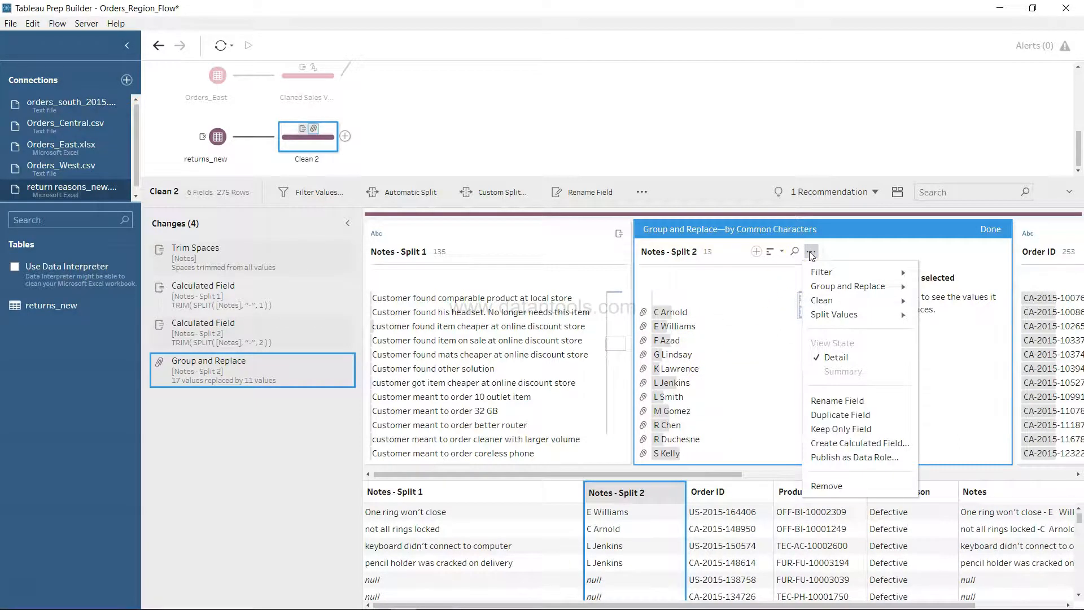
pyautogui.click(857, 291)
pyautogui.click(993, 229)
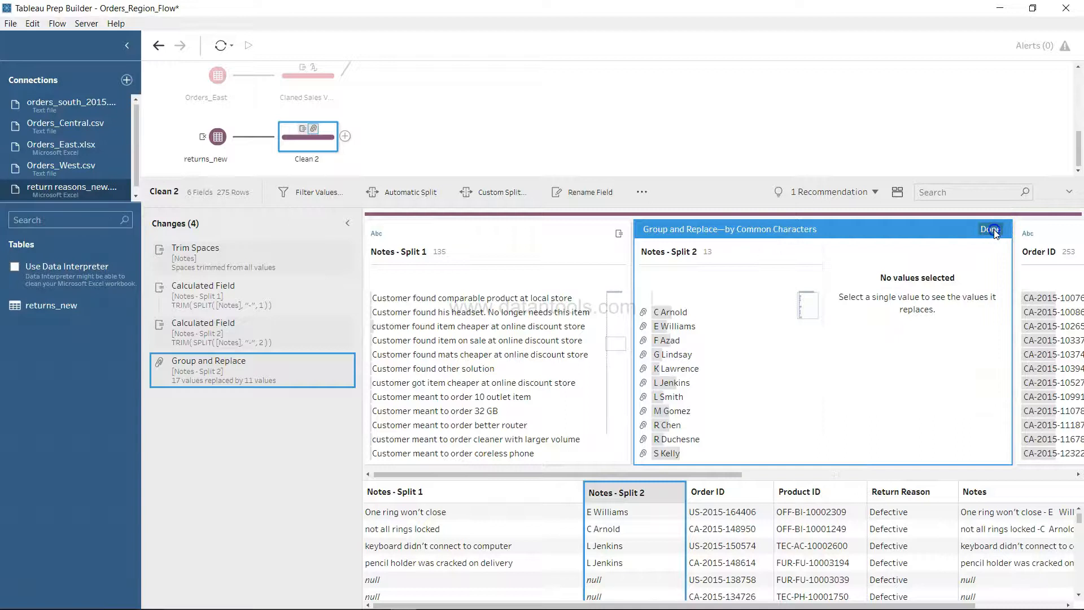
pyautogui.click(994, 229)
pyautogui.click(772, 546)
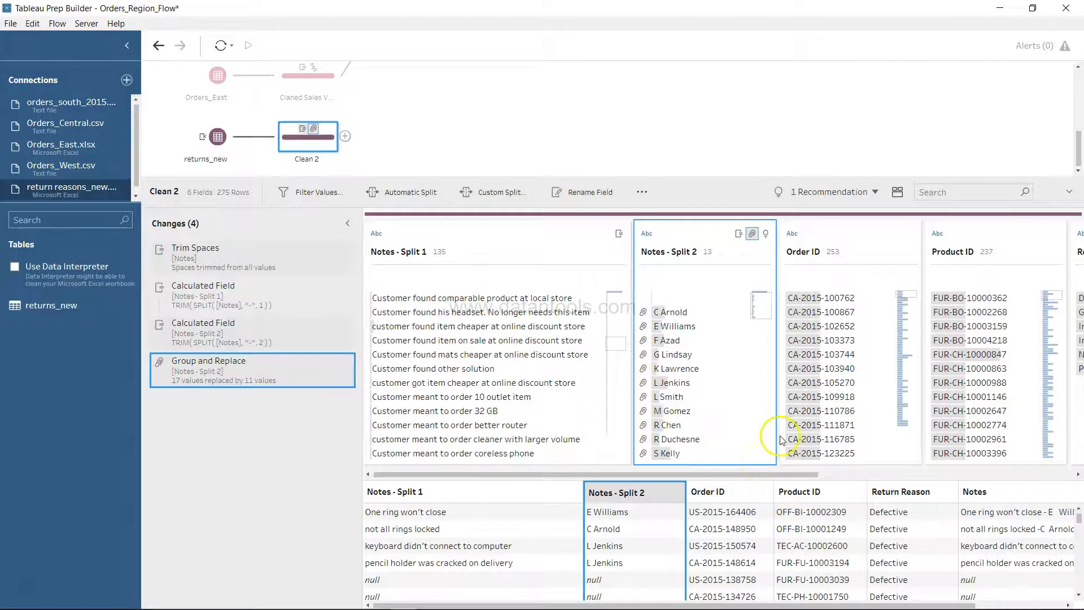
# Remove the original Notes field from the returns cleaning step.
pyautogui.hscroll(3, 834, 432)
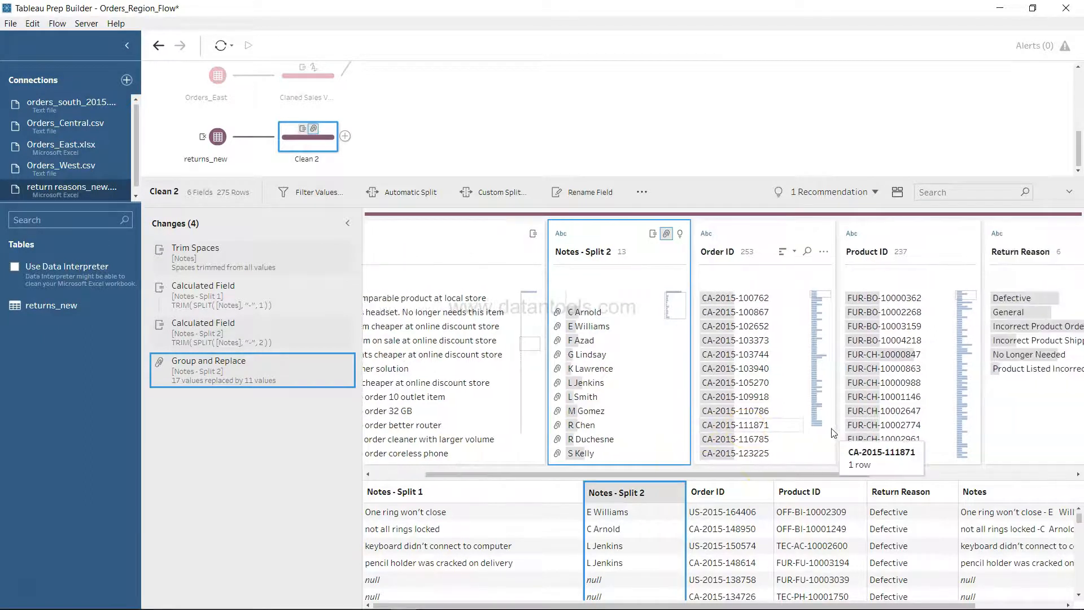
pyautogui.hscroll(5, 834, 432)
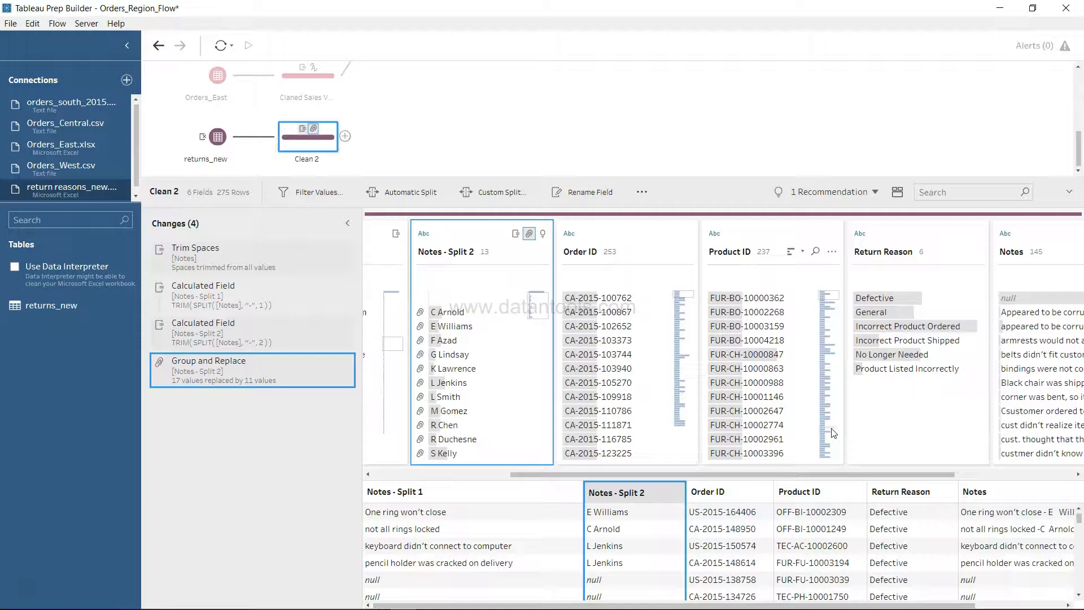
pyautogui.hscroll(5, 910, 429)
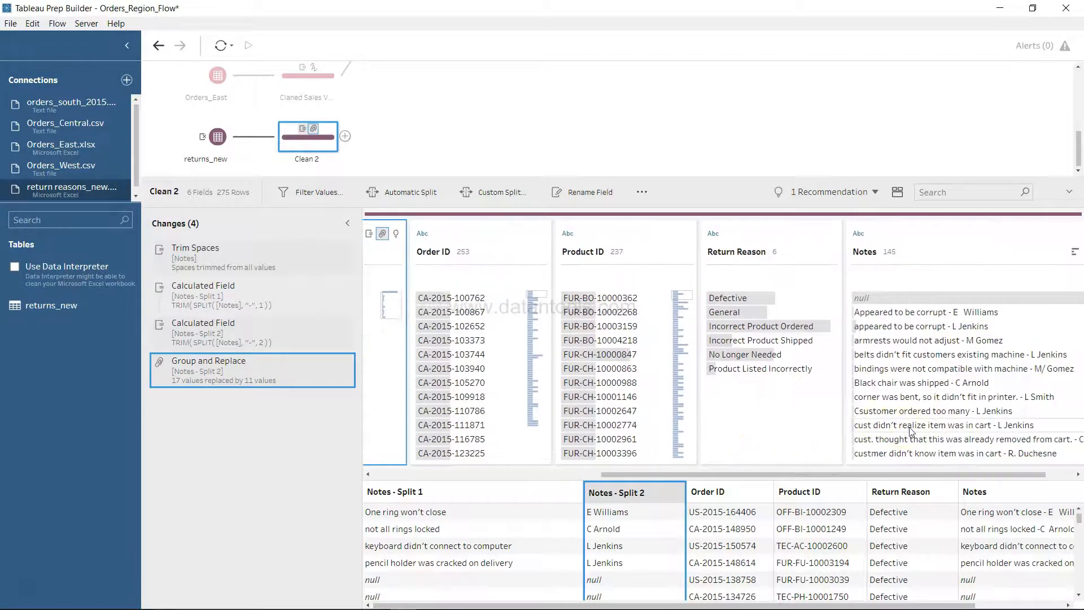
pyautogui.hscroll(2, 911, 430)
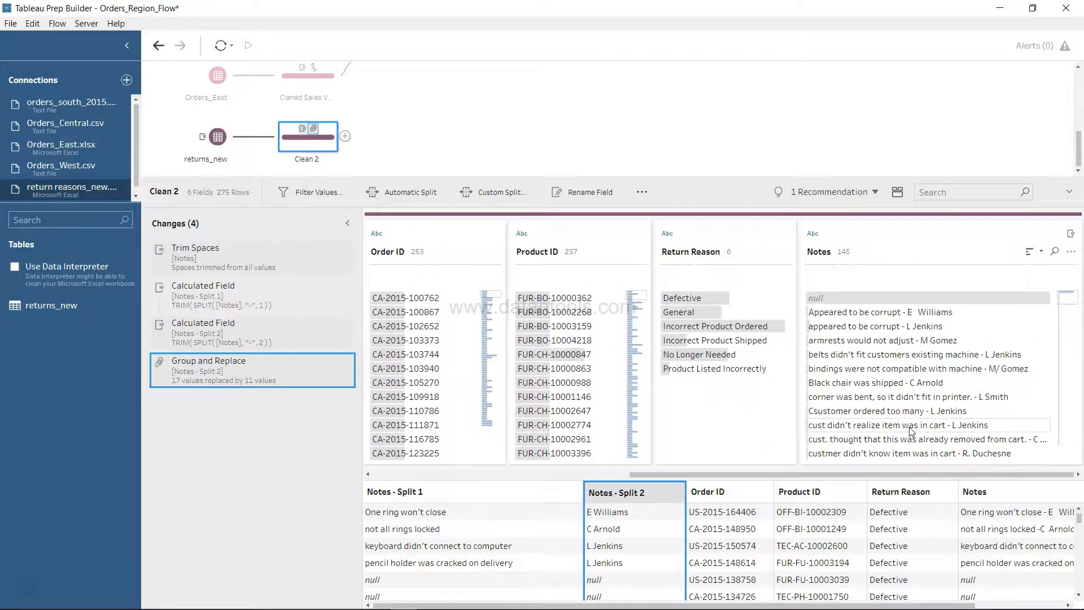
pyautogui.click(1072, 254)
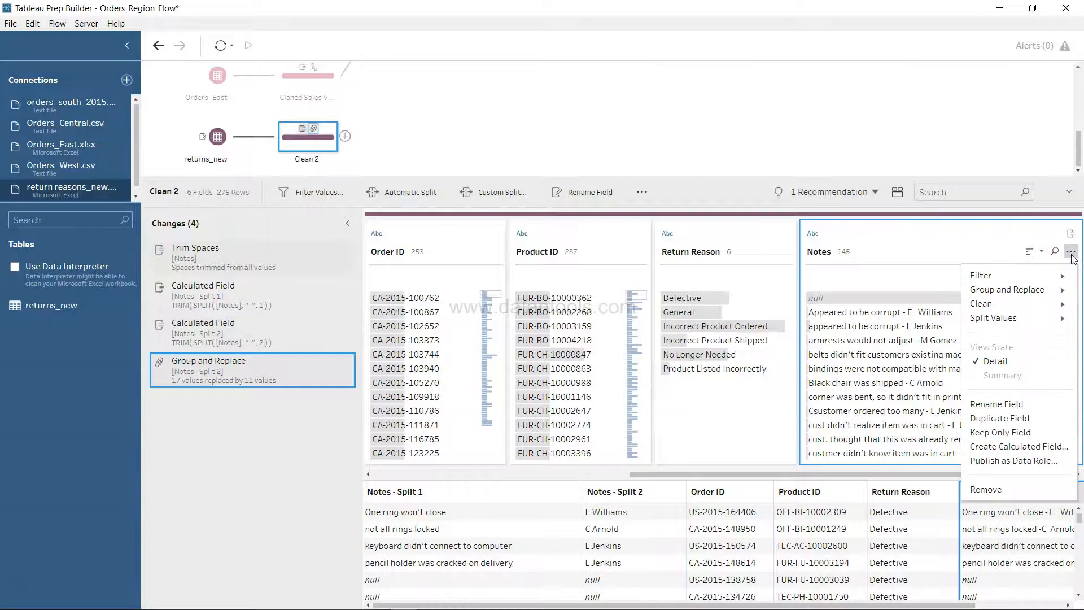
pyautogui.click(1004, 489)
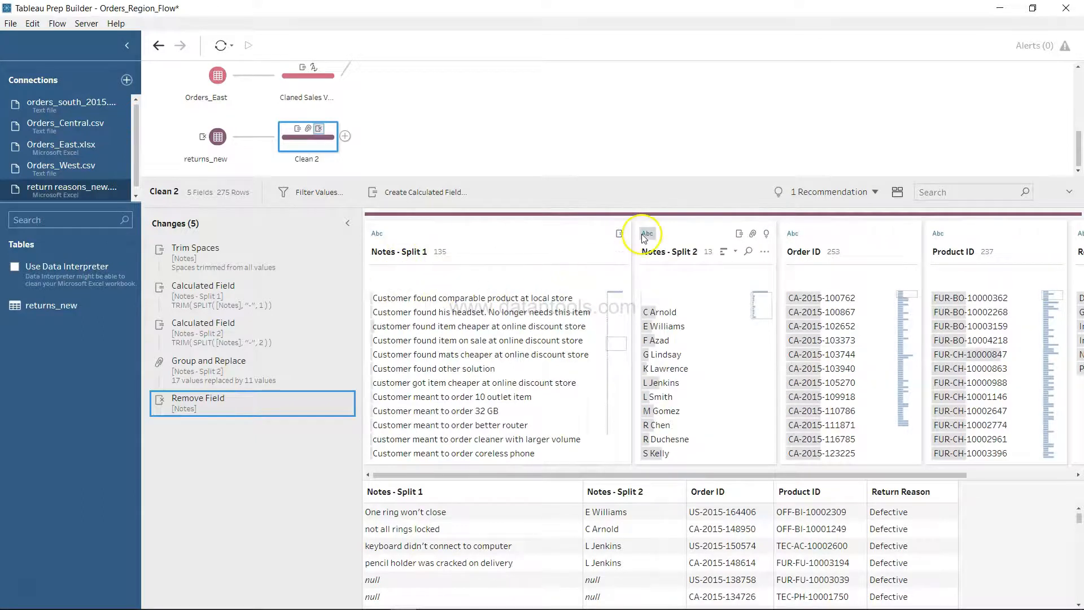
# Rename the Notes - Split 2 field as Approver Name and the Notes - Split 1 field as Customer Note.
pyautogui.click(667, 254)
pyautogui.doubleClick(666, 252)
pyautogui.write('Approver Name')
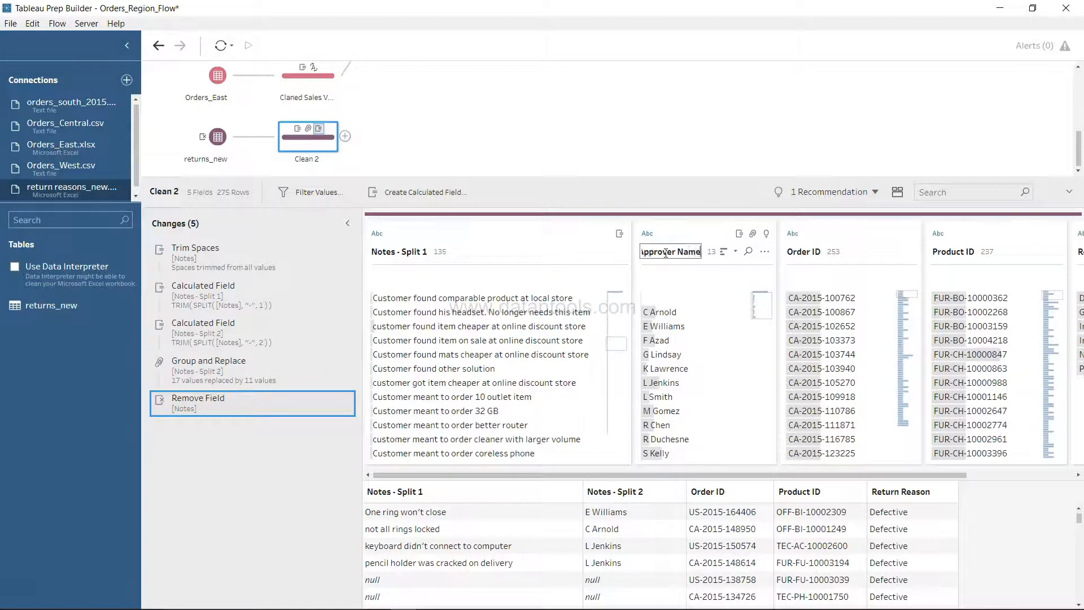
pyautogui.doubleClick(423, 252)
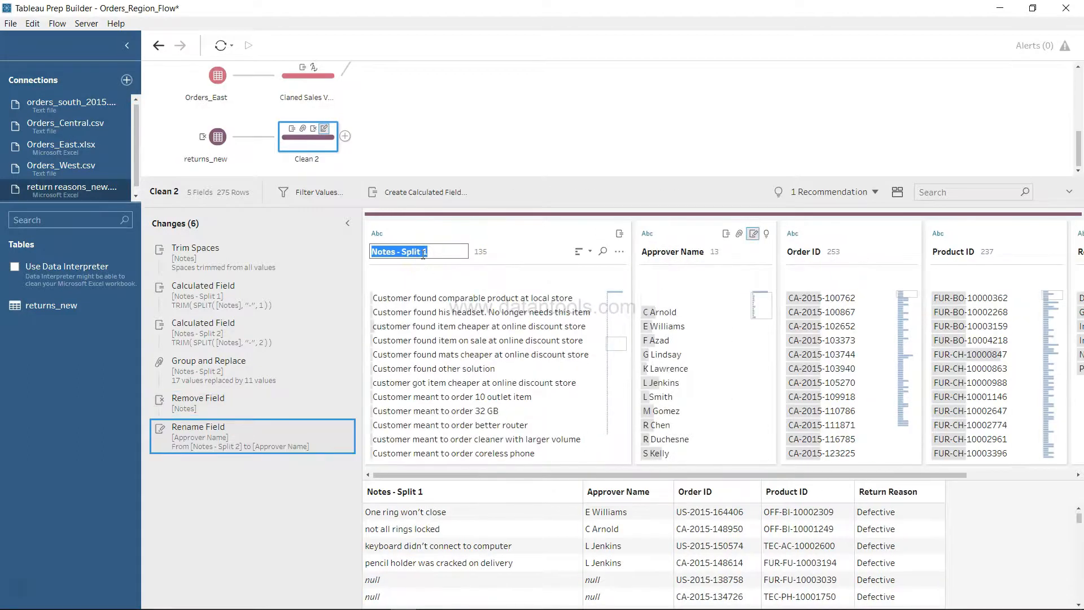
pyautogui.write('Customer Note')
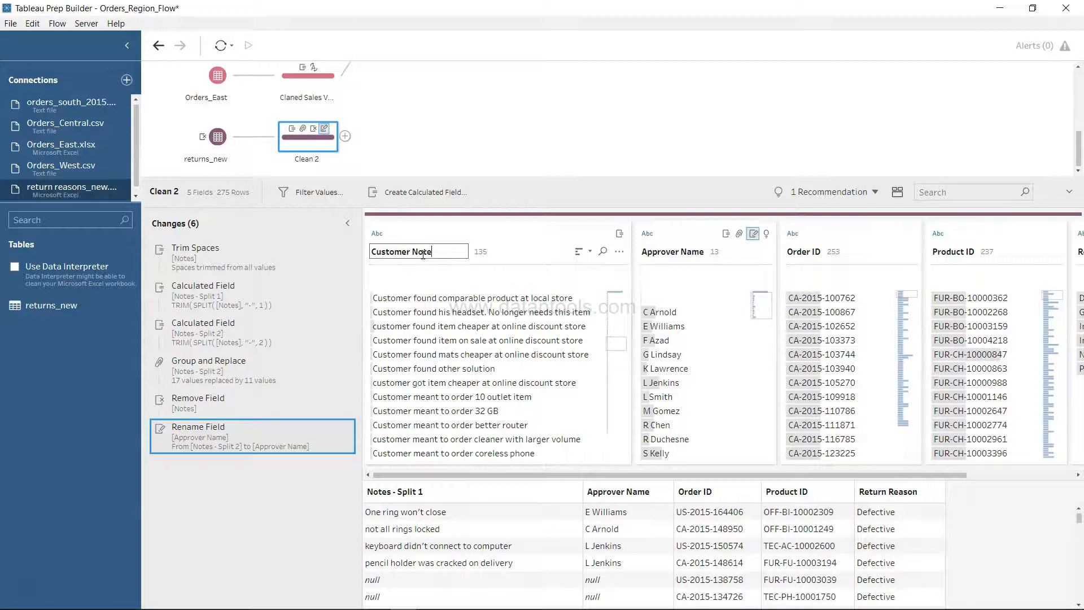
pyautogui.press('Return')
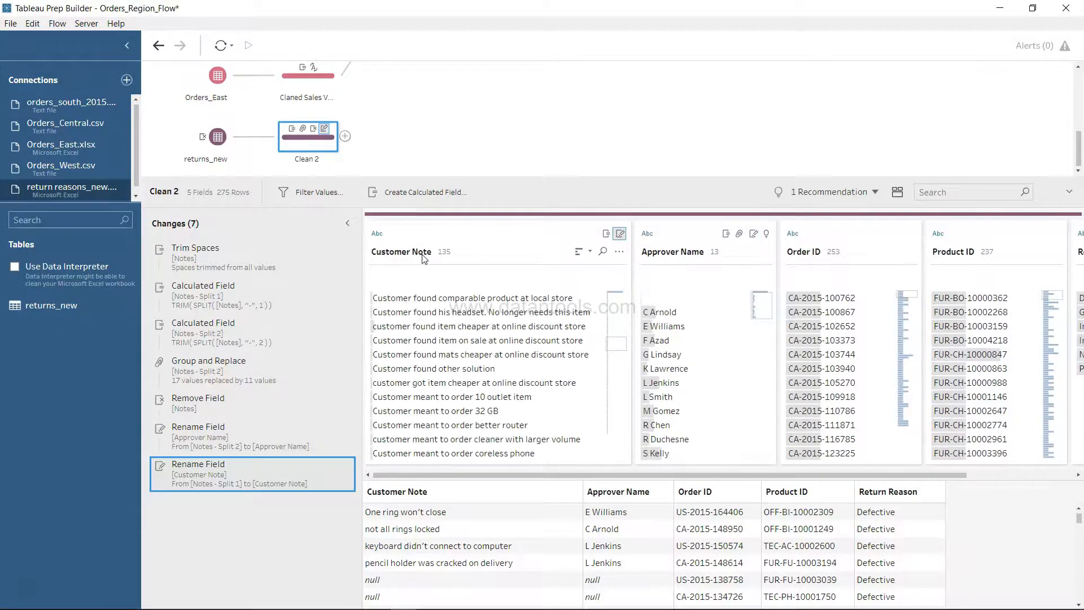
# Rename the Clean 2 step in the flow as Cleaning Notes.
pyautogui.doubleClick(309, 159)
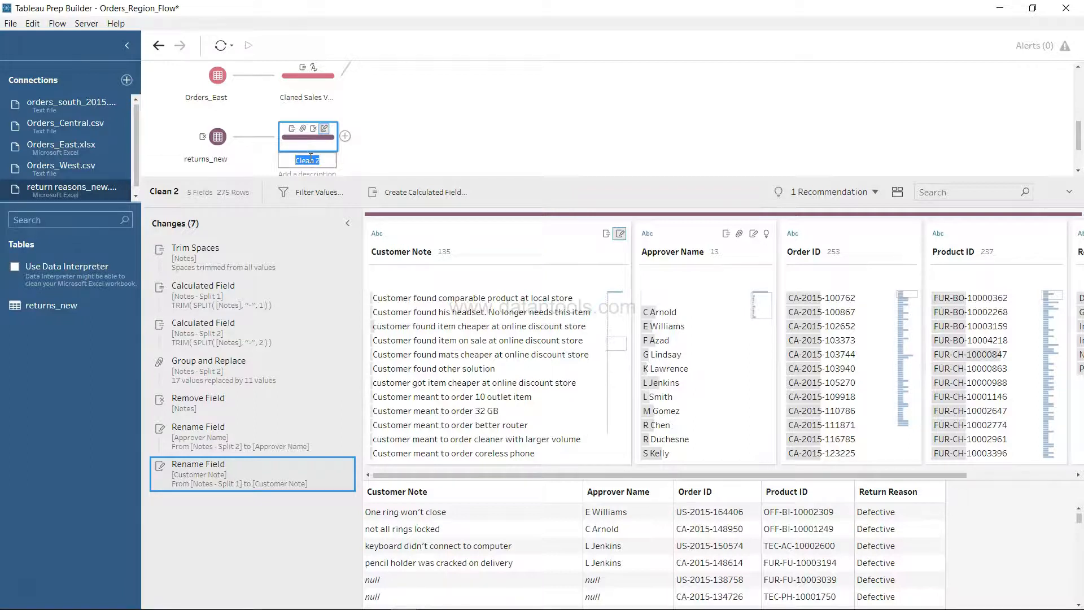
pyautogui.write('Cleaning Notes')
pyautogui.press('Return')
pyautogui.click(335, 243)
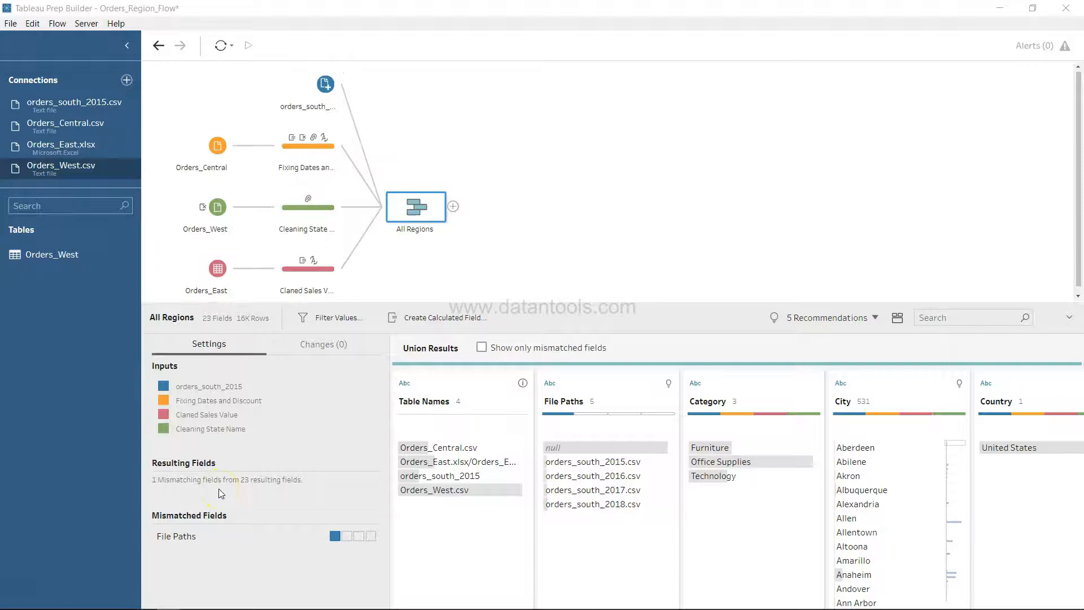
# Connect the flow to the Excel file return reasons_new from the Orders folder inside Files used in tutorial.
pyautogui.moveTo(562, 305); pyautogui.dragTo(574, 362)
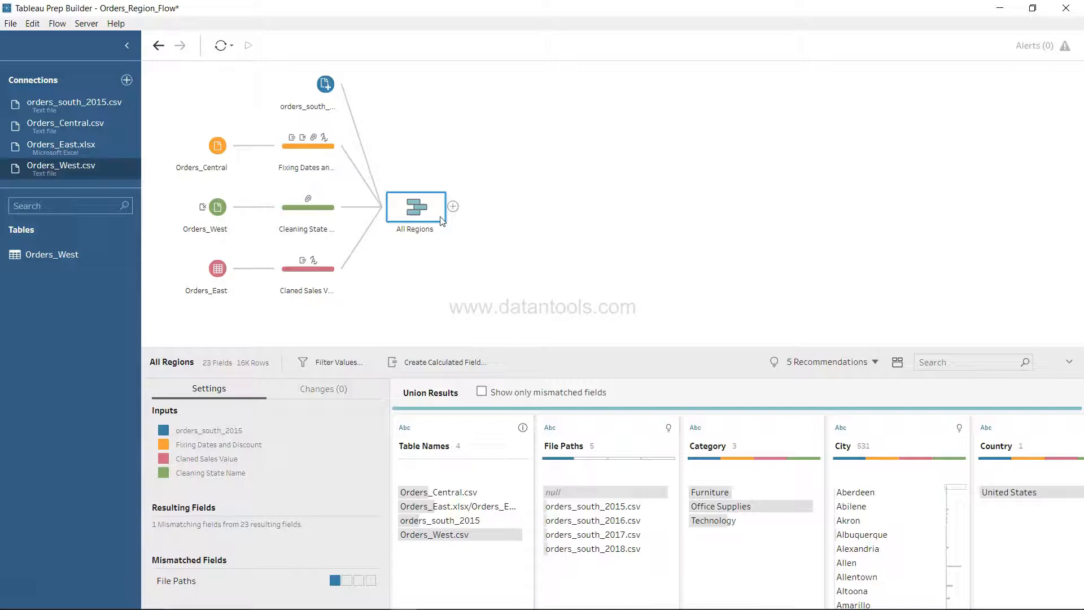
pyautogui.click(127, 81)
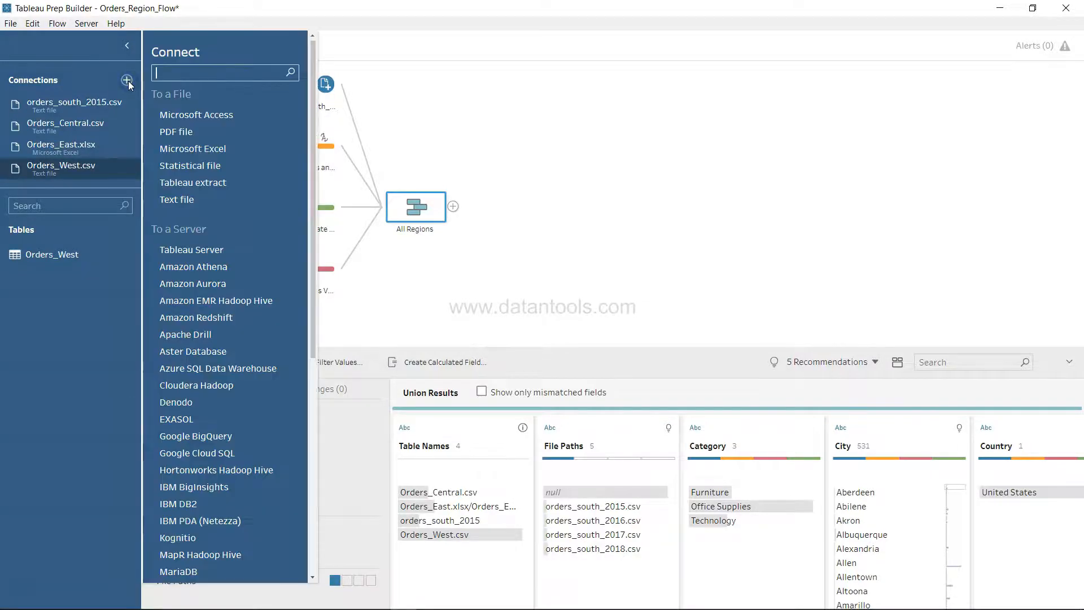
pyautogui.click(209, 148)
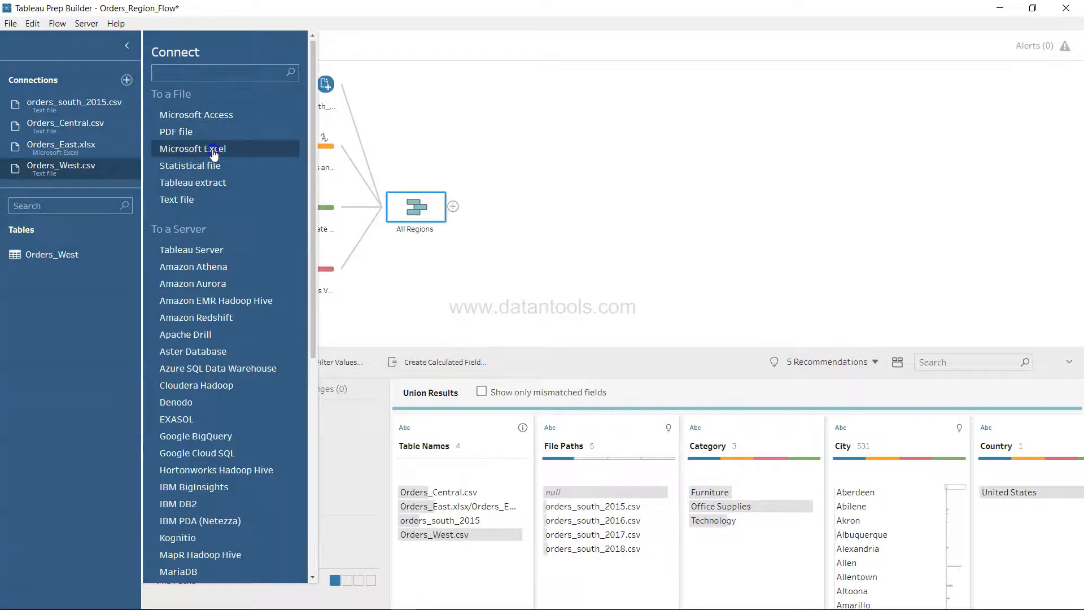
pyautogui.click(86, 155)
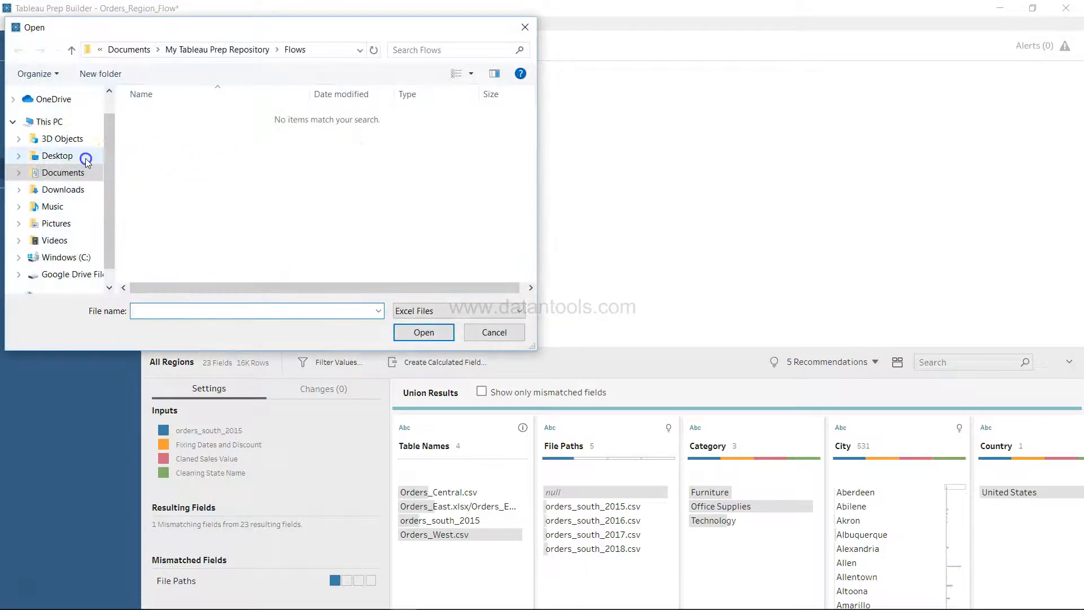
pyautogui.doubleClick(151, 223)
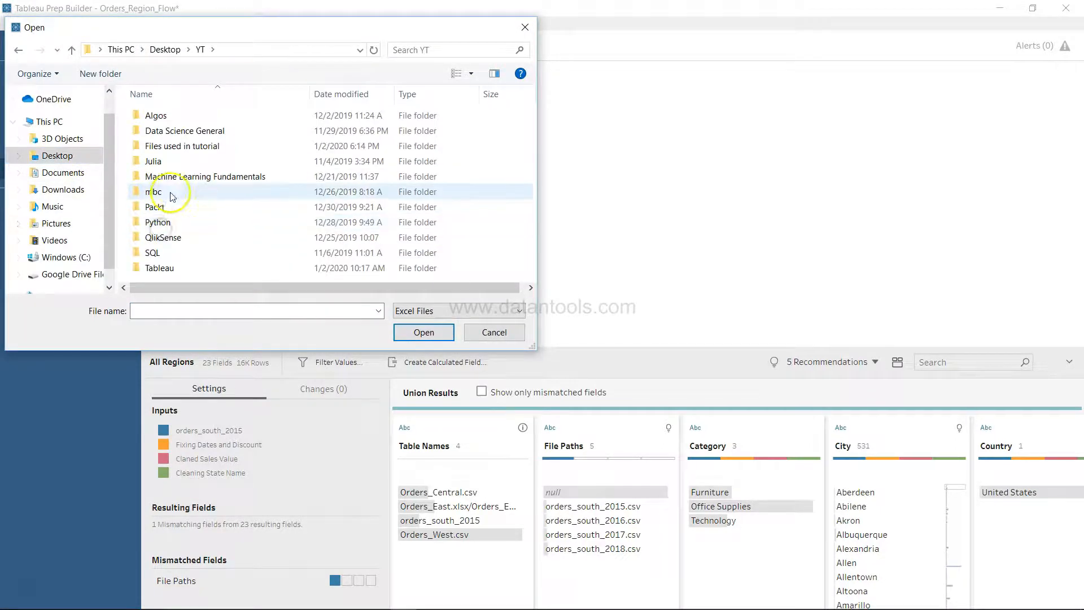
pyautogui.doubleClick(187, 148)
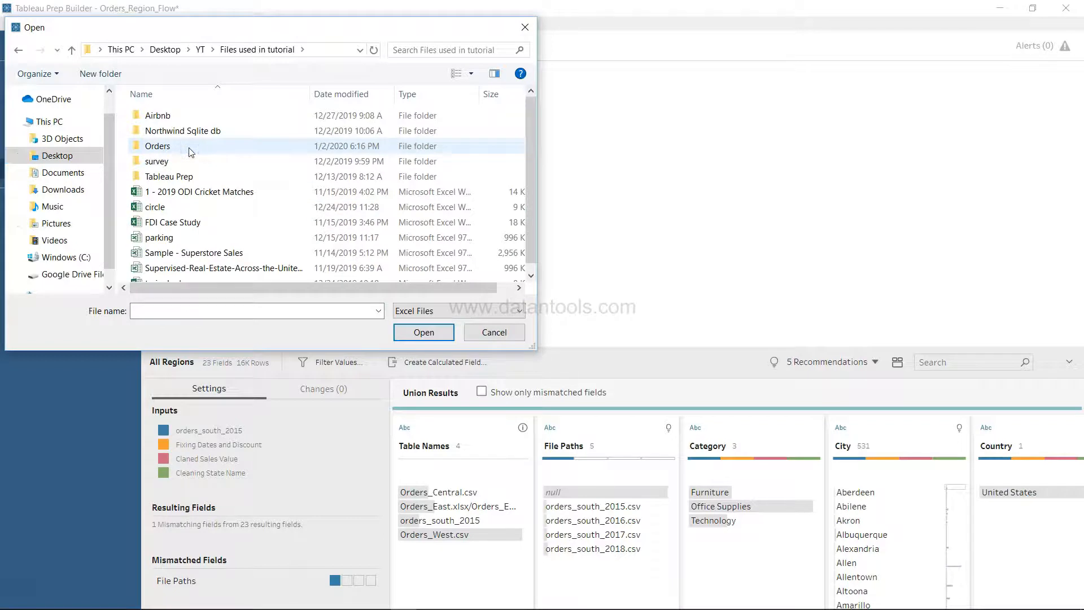
pyautogui.rightClick(189, 149)
pyautogui.doubleClick(169, 146)
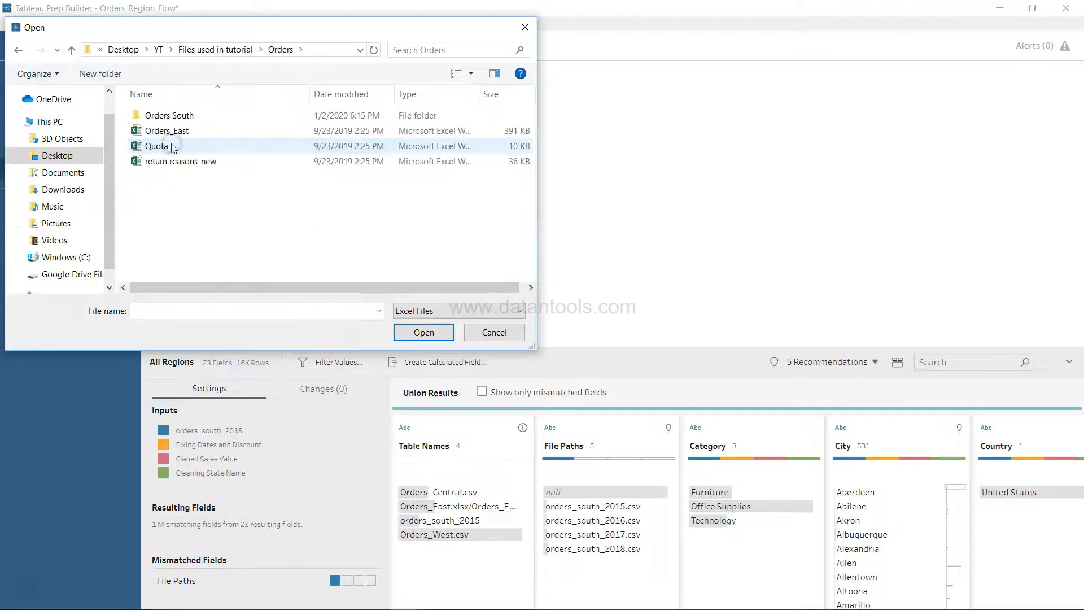
pyautogui.click(198, 164)
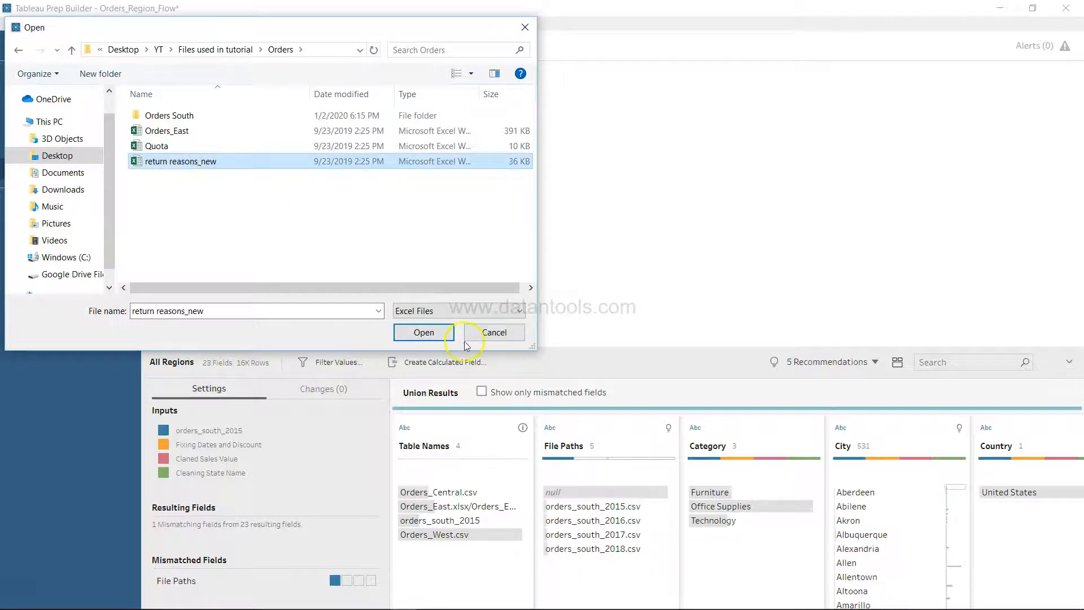
pyautogui.click(428, 331)
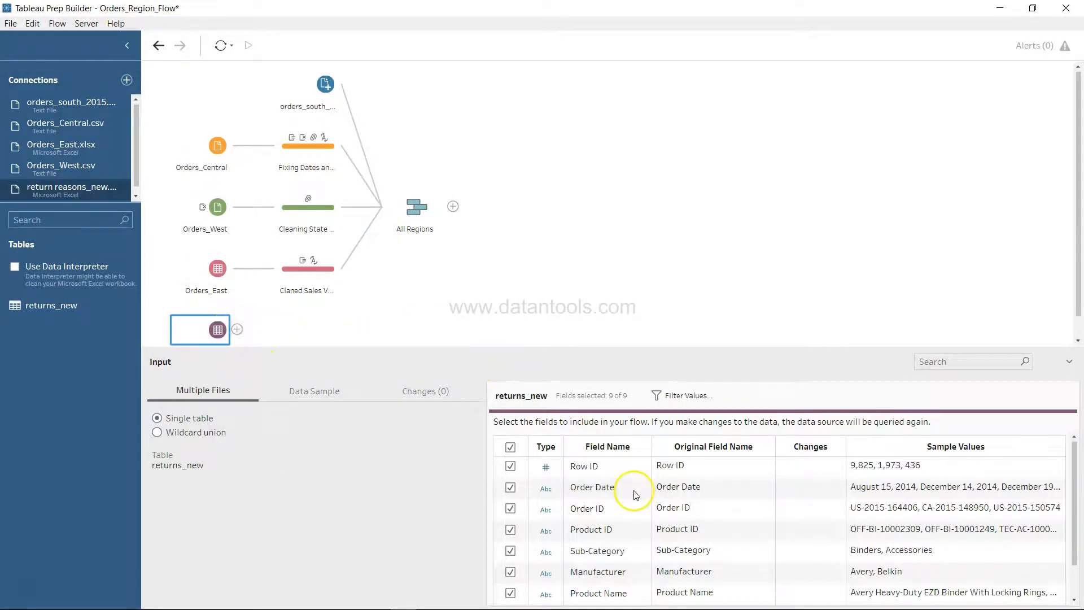
# Review the returns_new input fields and exclude Product Name, Manufacturer, Sub-Category, Order Date and Row ID.
pyautogui.scroll(-1, 636, 495)
pyautogui.scroll(1, 637, 495)
pyautogui.moveTo(671, 352); pyautogui.dragTo(670, 177)
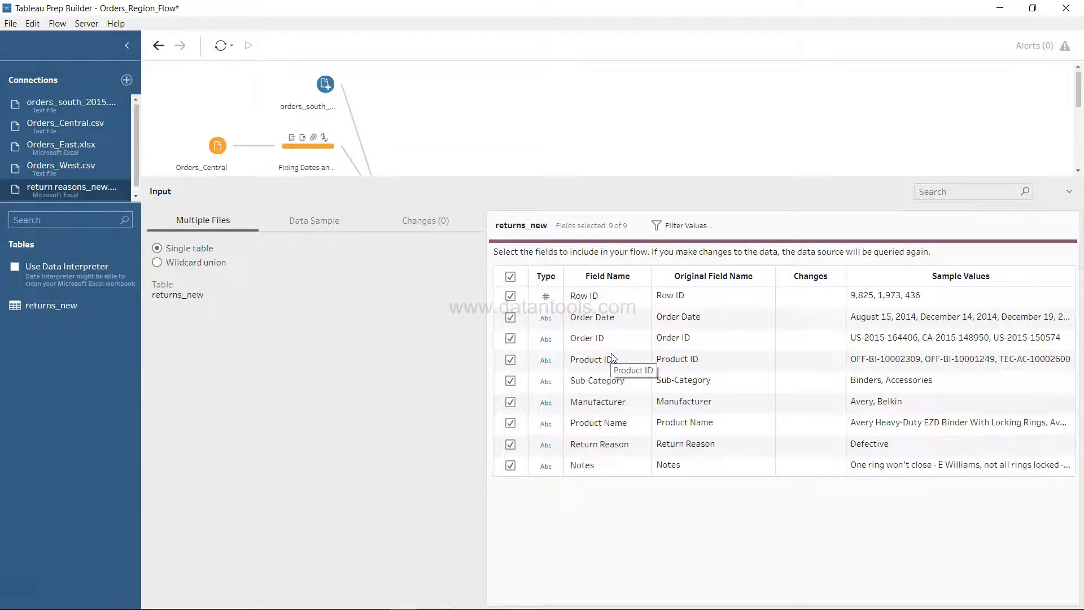
pyautogui.click(613, 402)
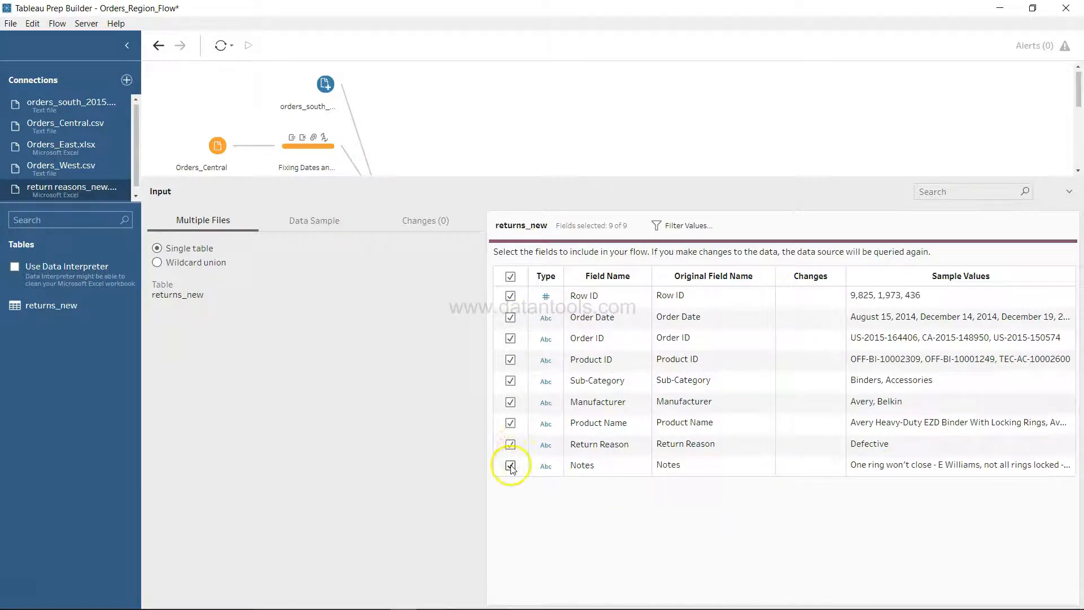
pyautogui.click(510, 424)
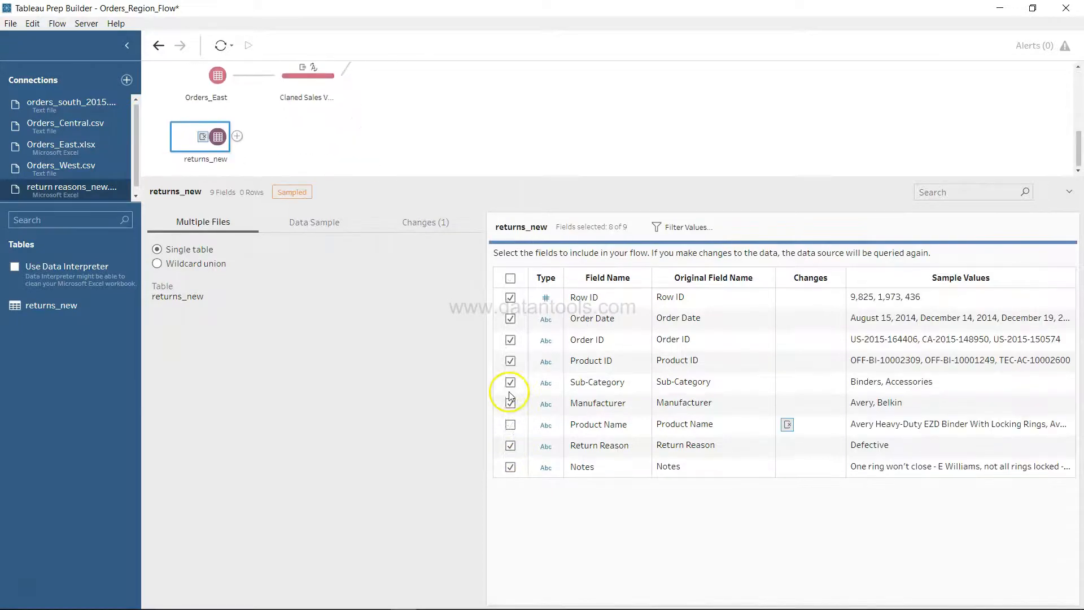
pyautogui.click(511, 403)
pyautogui.click(511, 383)
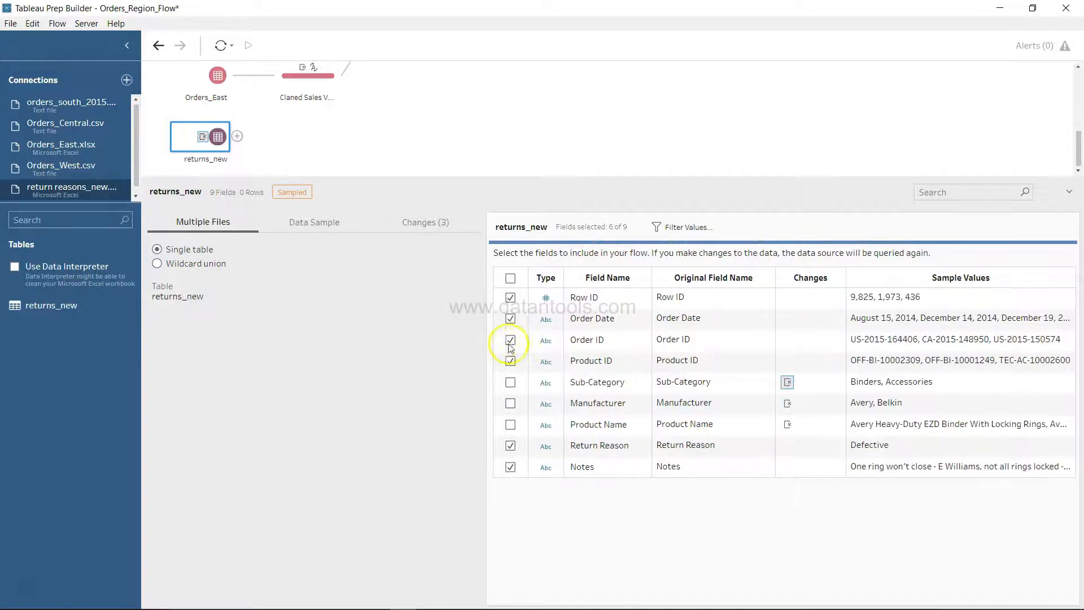
pyautogui.click(511, 320)
pyautogui.click(511, 297)
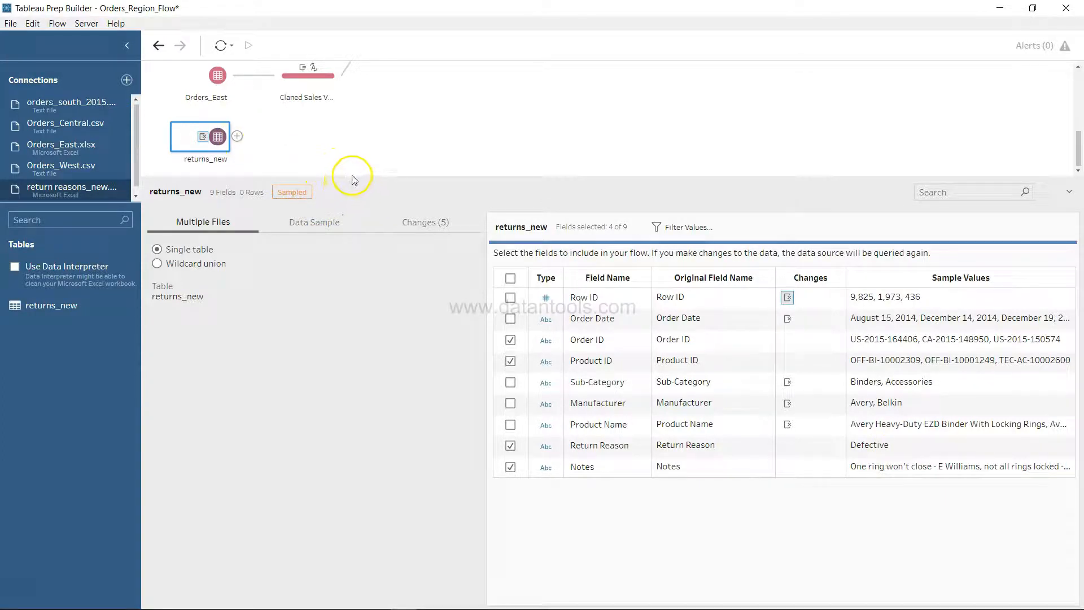
# Make room for the flow diagram and add a cleaning step after the returns_new input.
pyautogui.moveTo(351, 175); pyautogui.dragTo(400, 367)
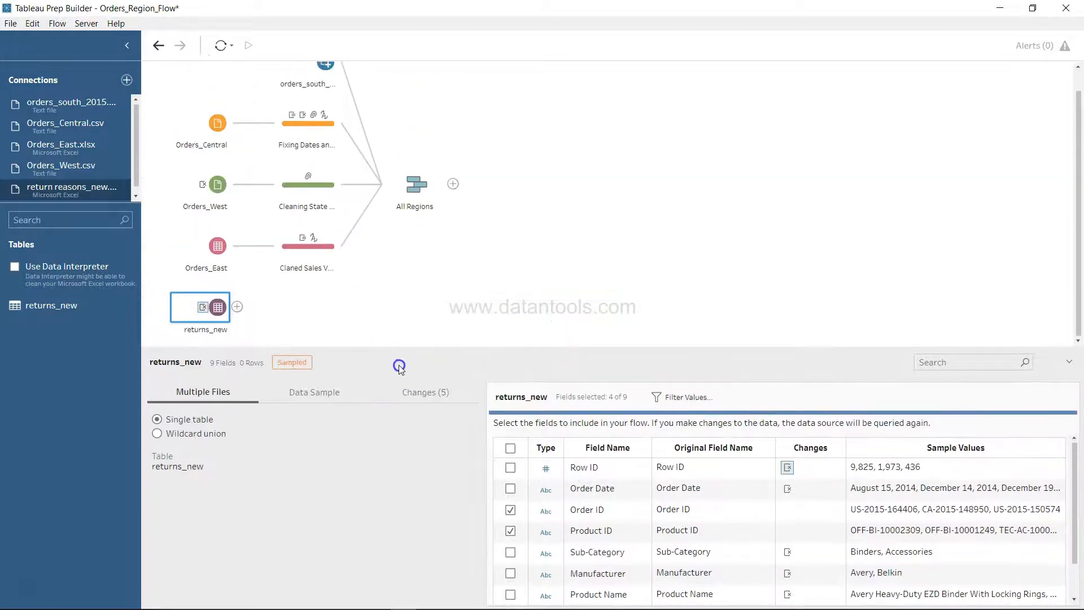
pyautogui.click(237, 309)
pyautogui.click(266, 327)
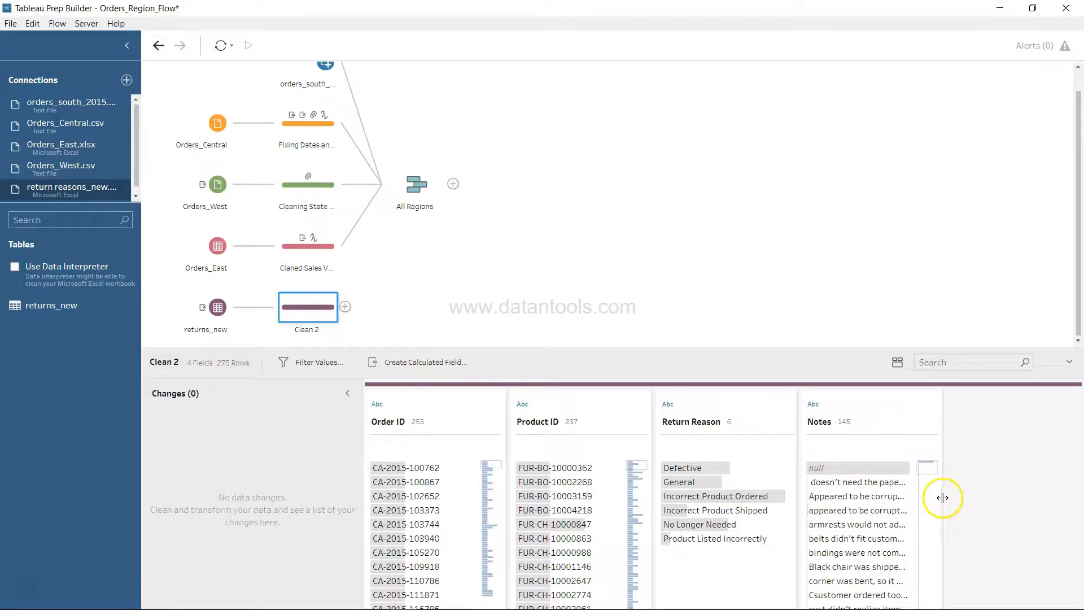
# Widen the Notes field and examine how its entries combine return comments with approver names.
pyautogui.moveTo(943, 498); pyautogui.dragTo(1081, 505)
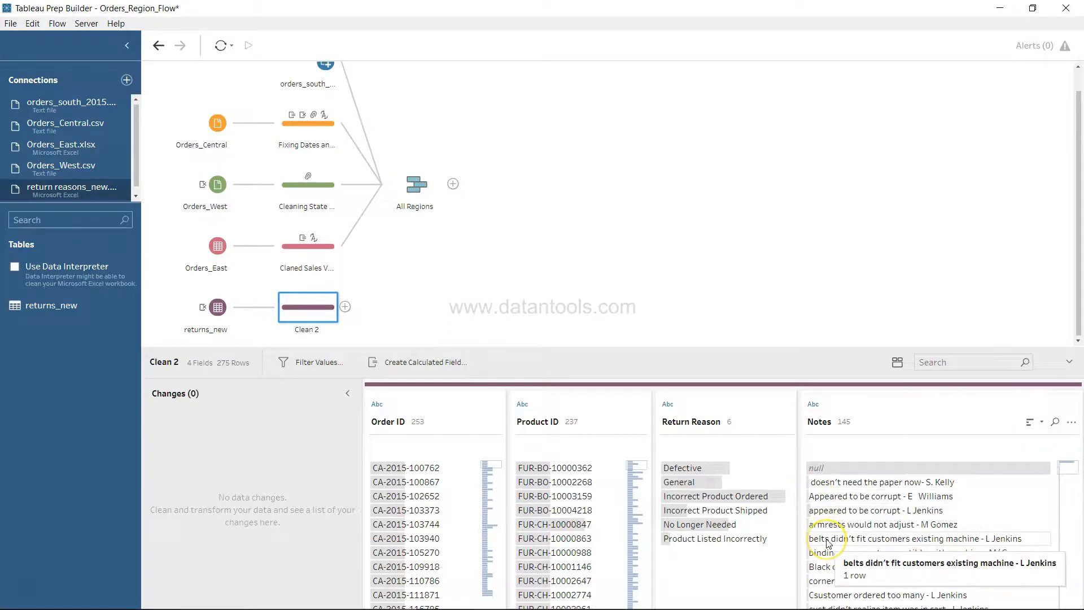
pyautogui.scroll(-4, 828, 542)
pyautogui.scroll(5, 828, 540)
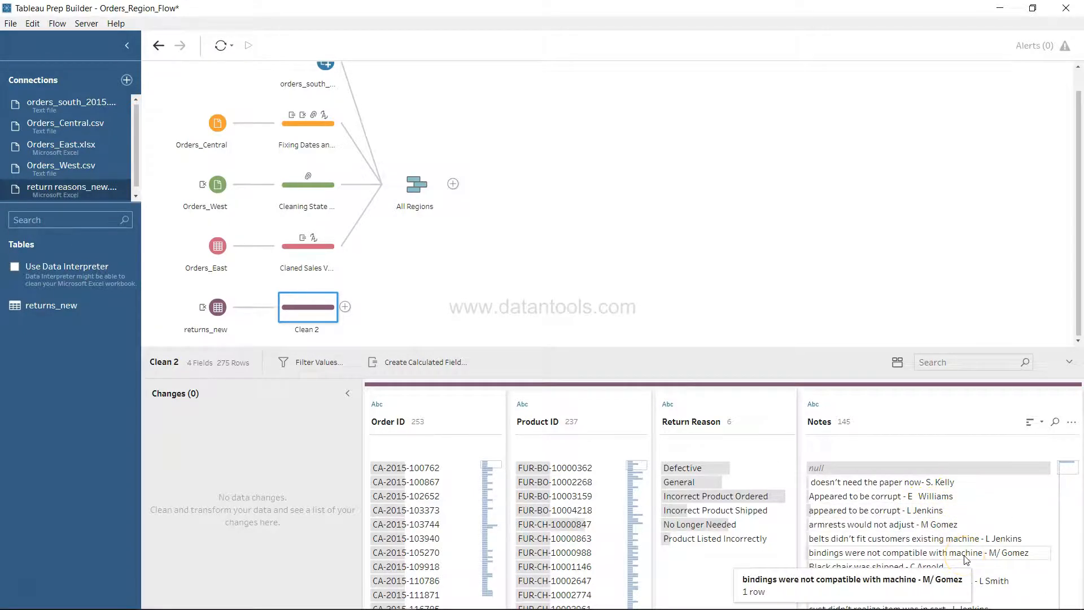
pyautogui.scroll(-3, 965, 559)
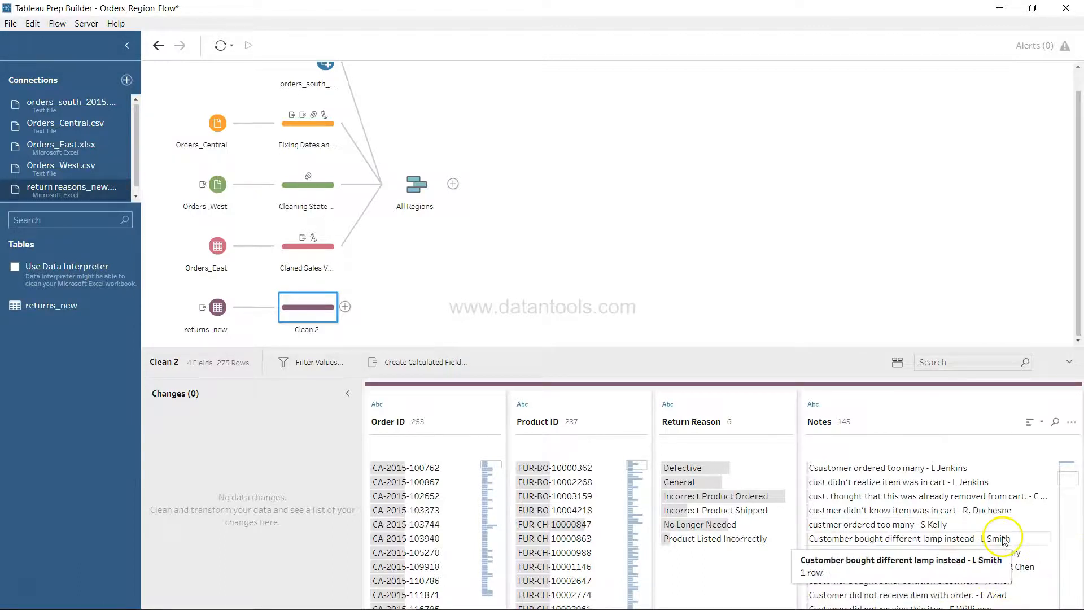
# Trim the spaces from all Notes values in the returns cleaning step and check the entries.
pyautogui.click(1071, 423)
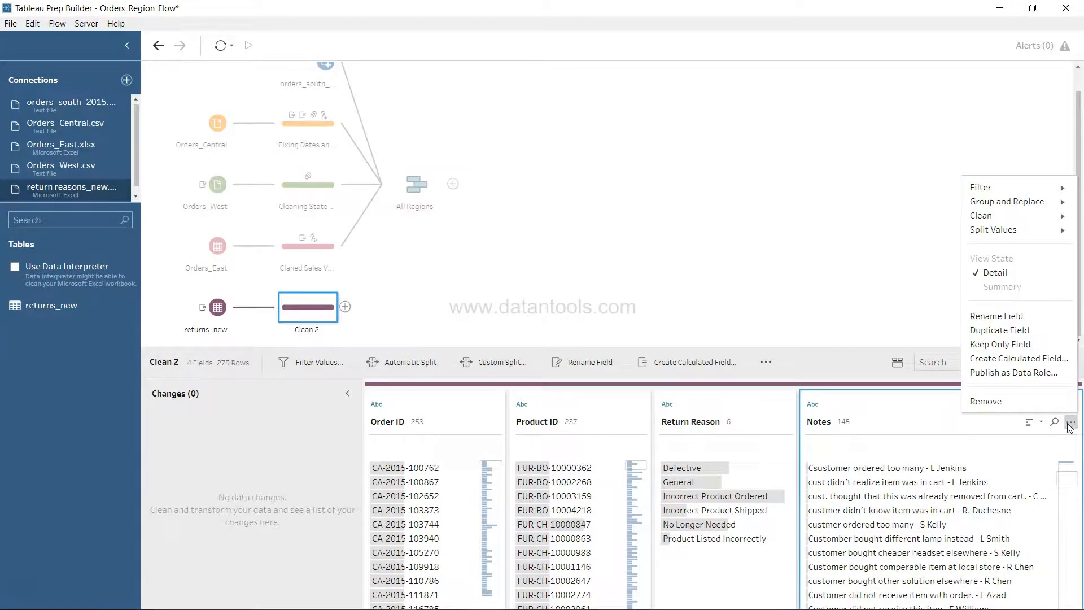
pyautogui.moveTo(1013, 222)
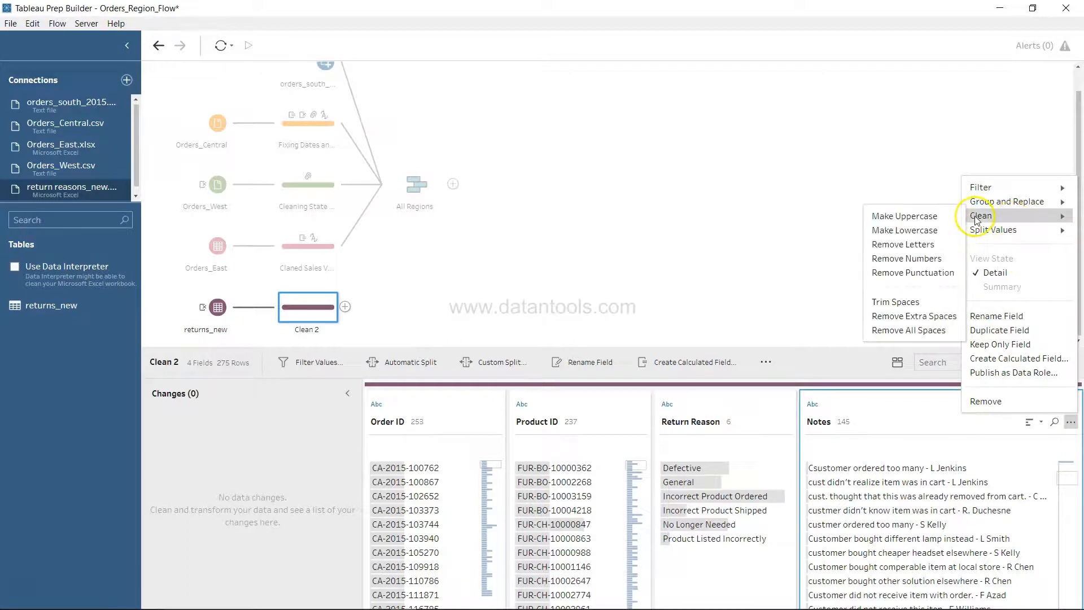
pyautogui.click(935, 303)
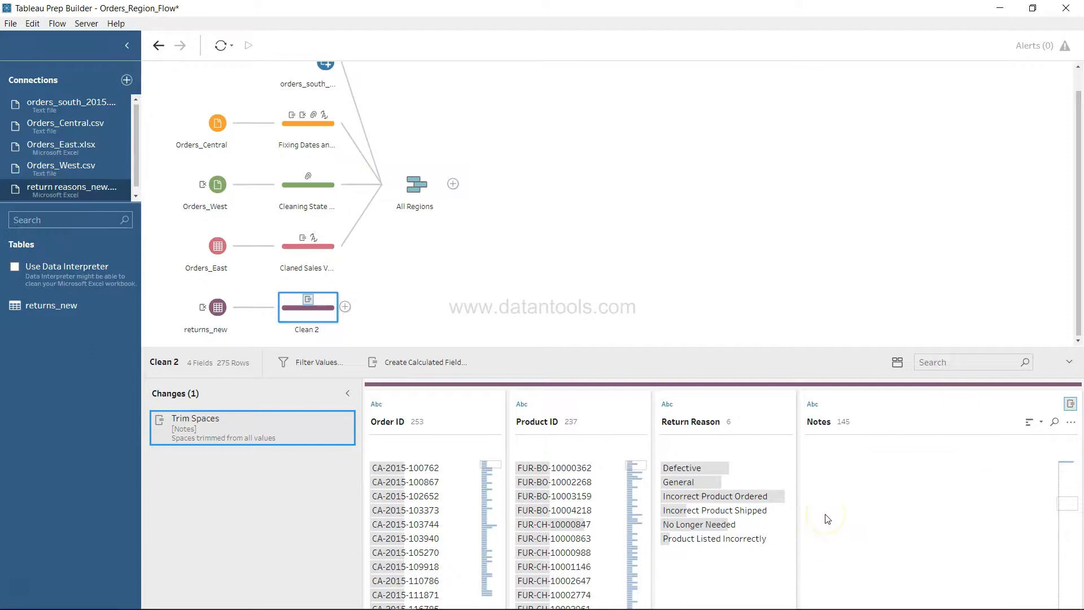
pyautogui.scroll(-5, 826, 518)
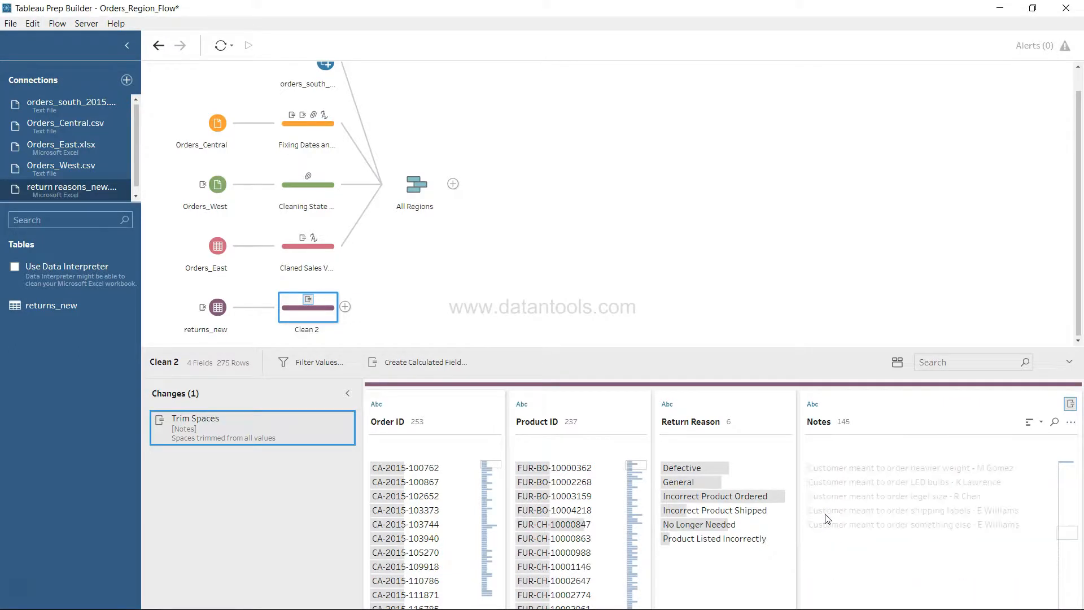
pyautogui.scroll(-5, 825, 518)
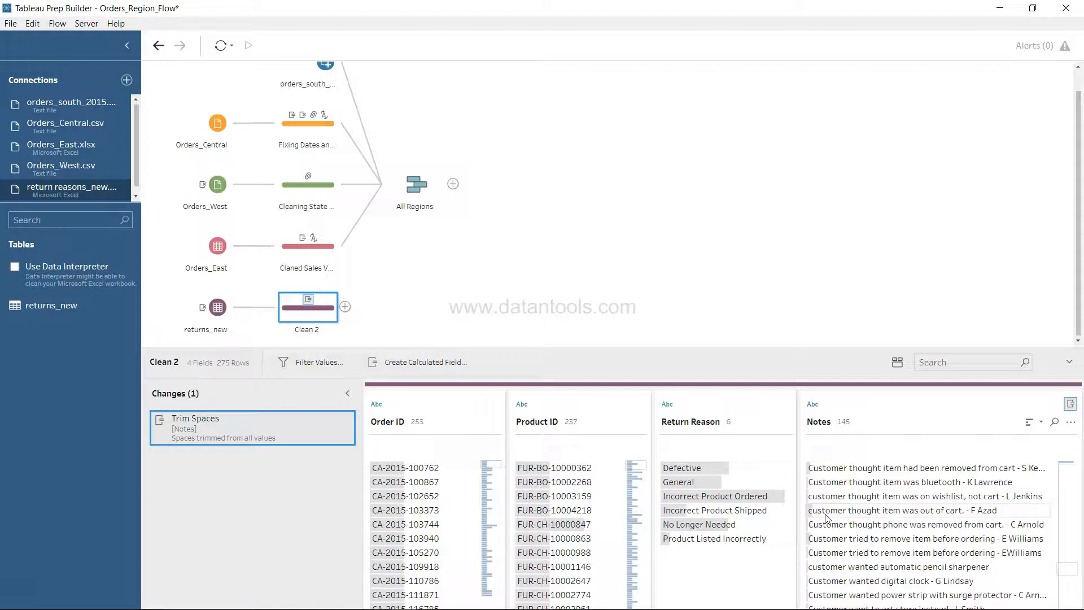
pyautogui.scroll(-5, 826, 518)
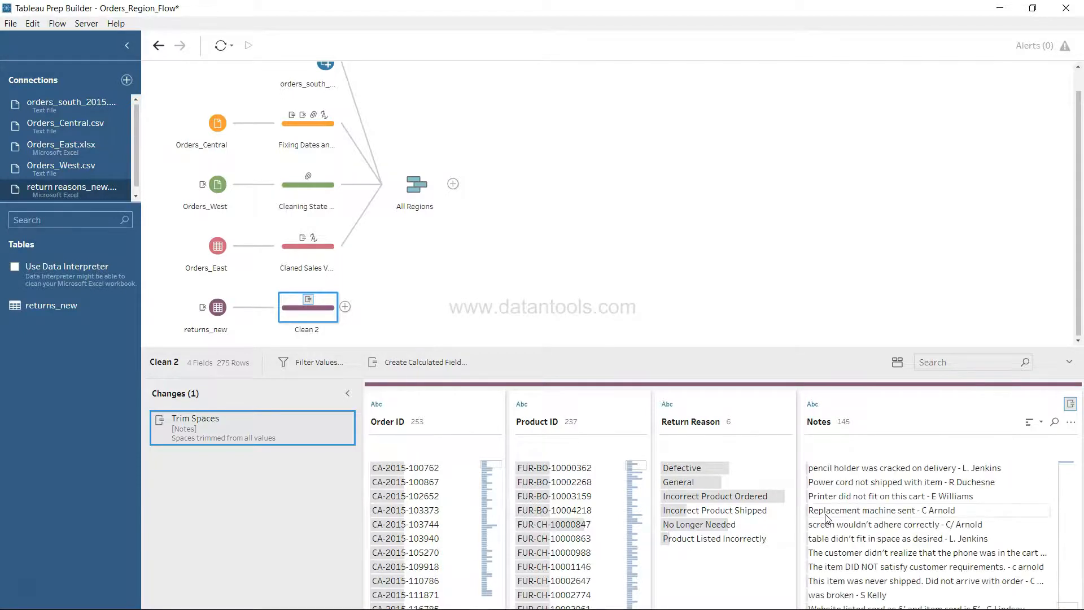
pyautogui.scroll(-5, 826, 518)
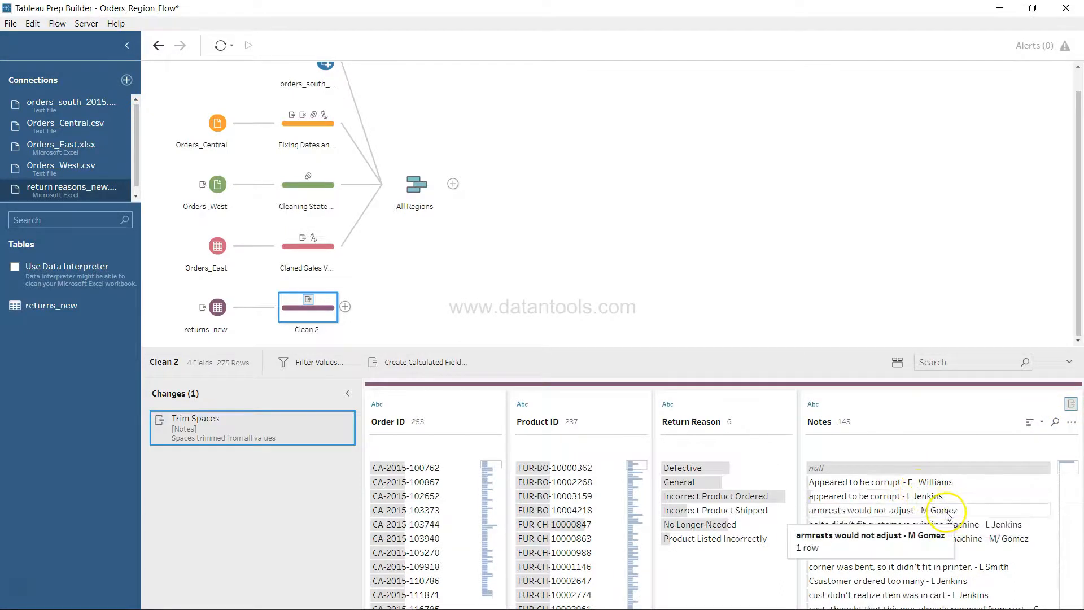
# Apply an automatic split to the Notes field to separate the return comments from the approver names.
pyautogui.click(1071, 424)
pyautogui.moveTo(1011, 230)
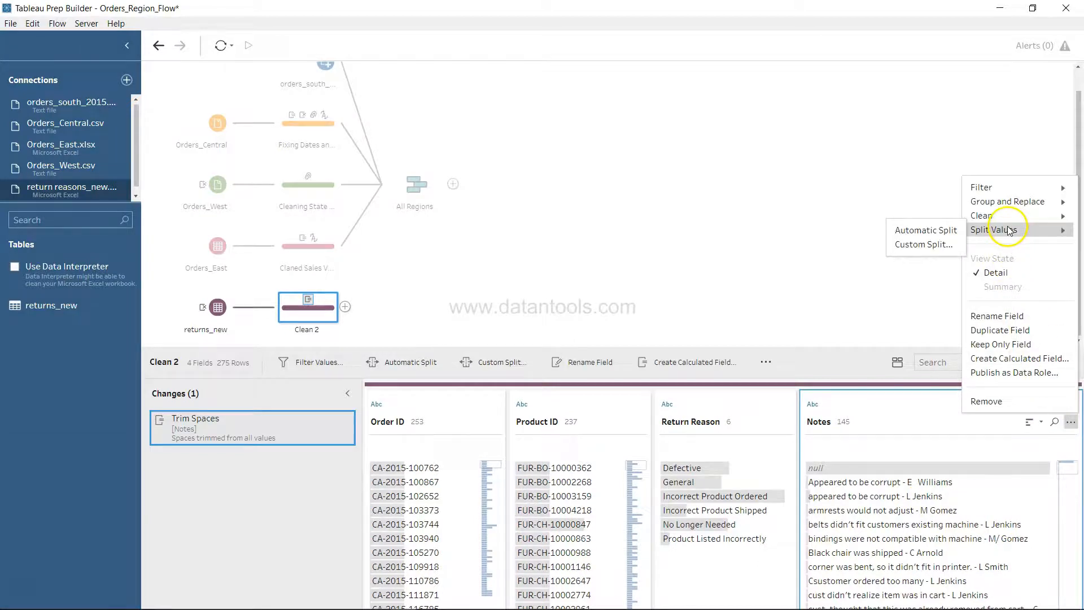
pyautogui.click(940, 231)
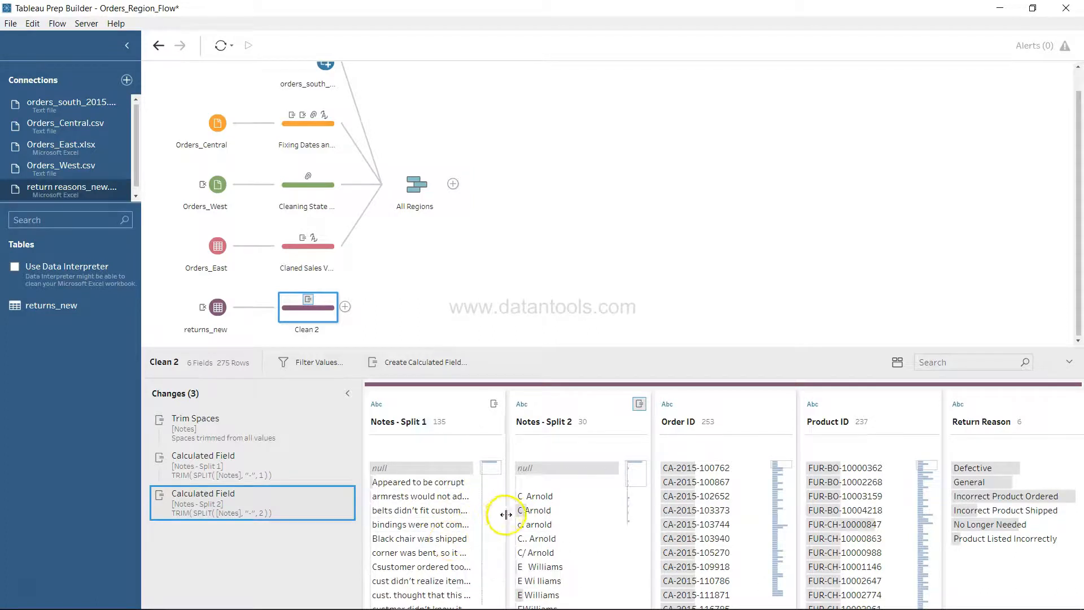
# Adjust the width of the Notes - Split 1 field and examine the separated comments and the approver name variants in Notes - Split 2.
pyautogui.moveTo(506, 515); pyautogui.dragTo(811, 516)
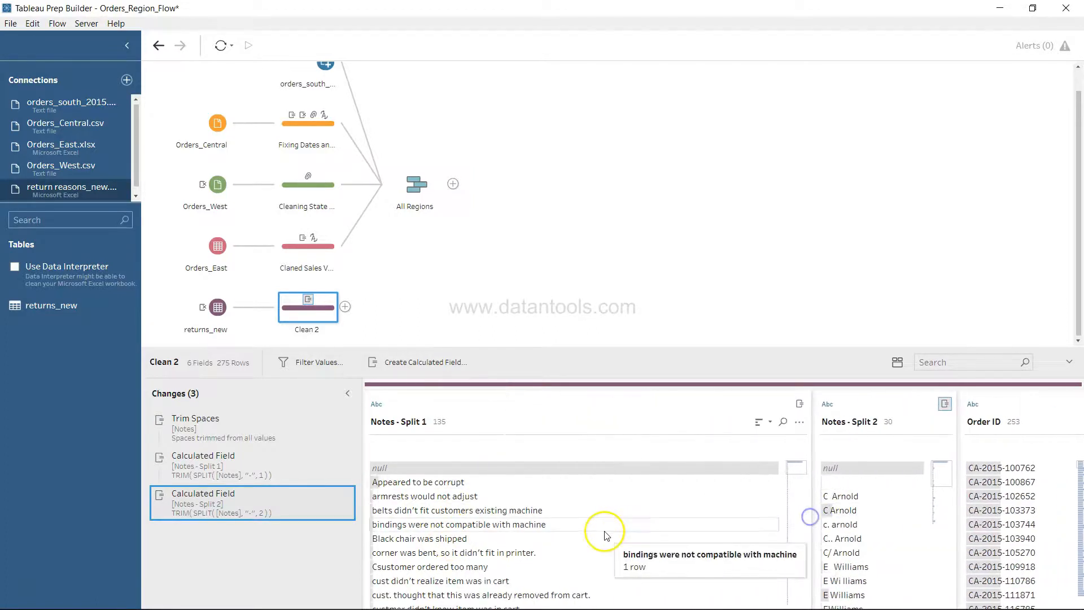
pyautogui.scroll(-3, 607, 535)
pyautogui.scroll(-5, 607, 536)
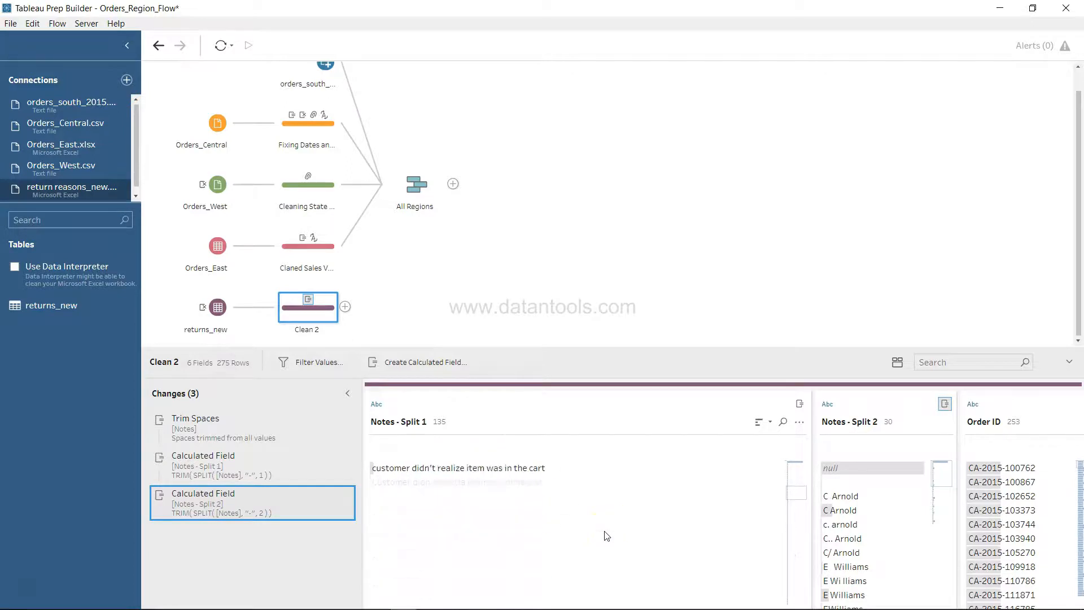
pyautogui.scroll(-5, 607, 535)
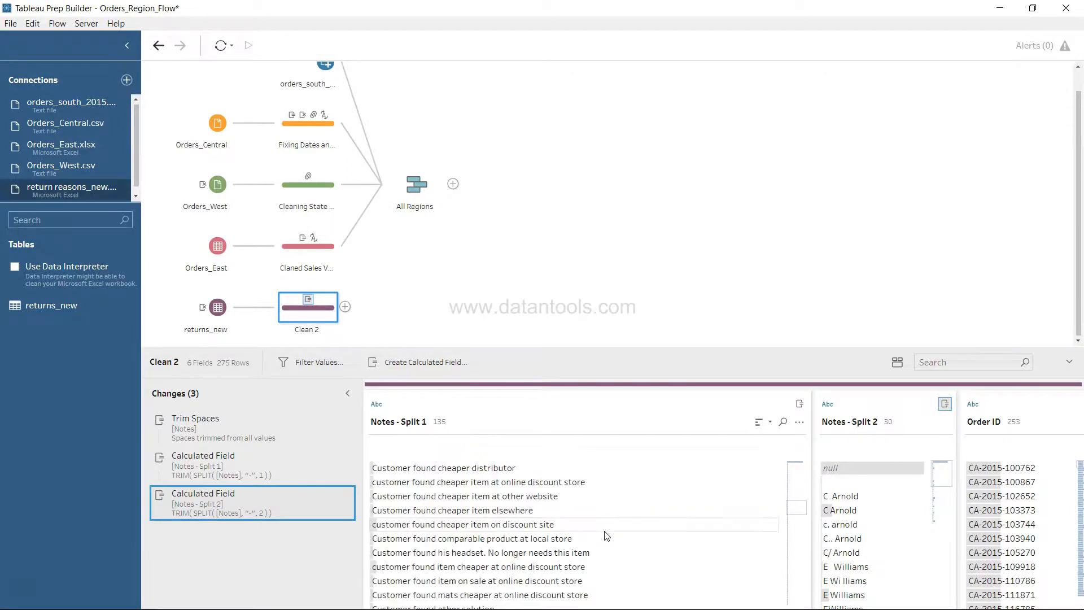
pyautogui.scroll(-3, 606, 535)
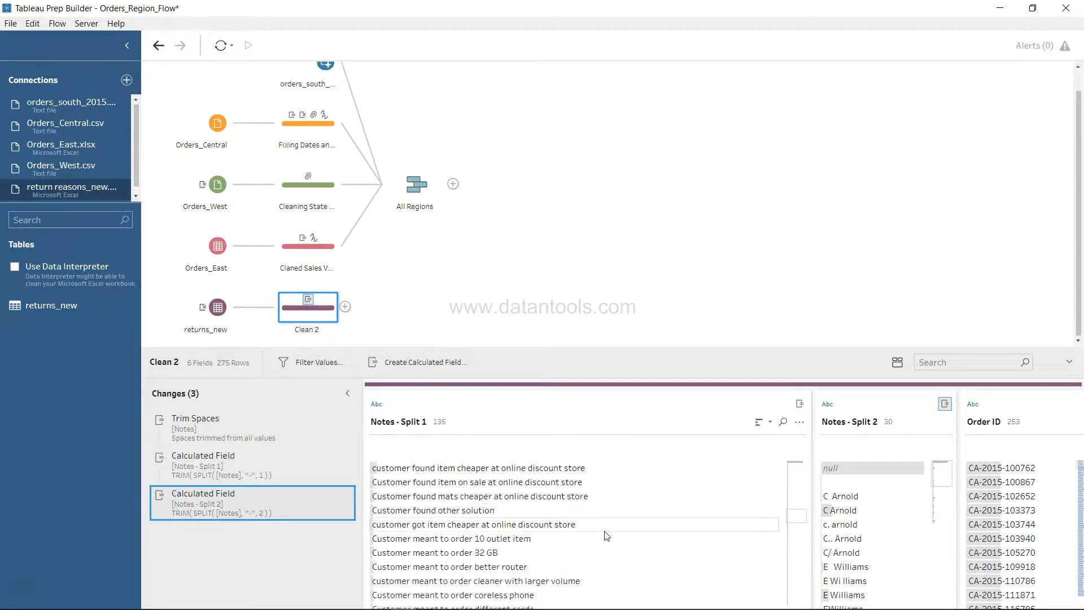
pyautogui.scroll(-8, 607, 535)
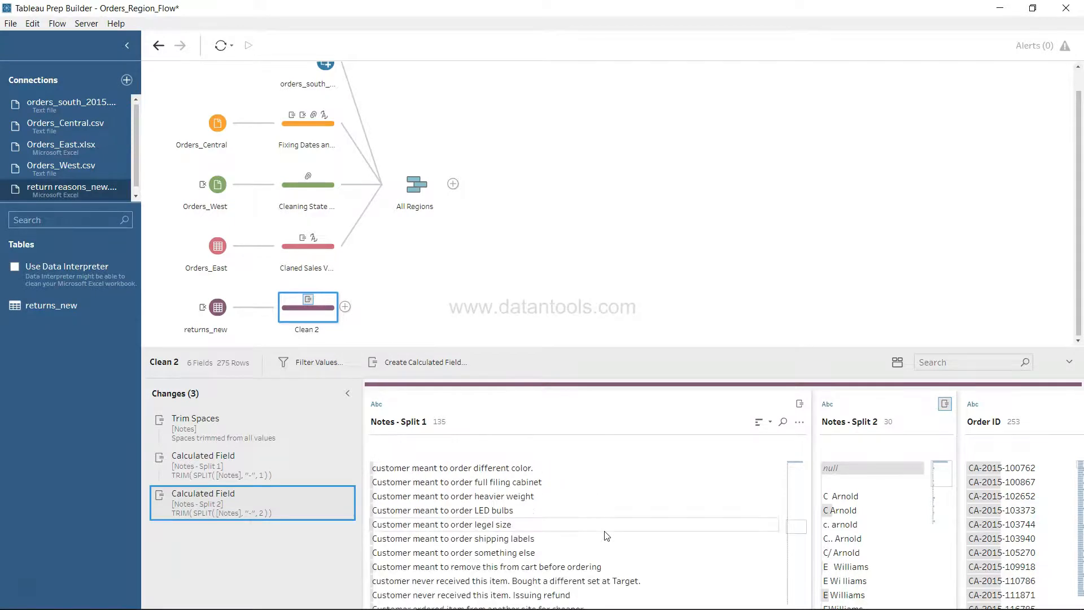
pyautogui.scroll(-3, 606, 536)
pyautogui.moveTo(795, 551); pyautogui.dragTo(789, 513)
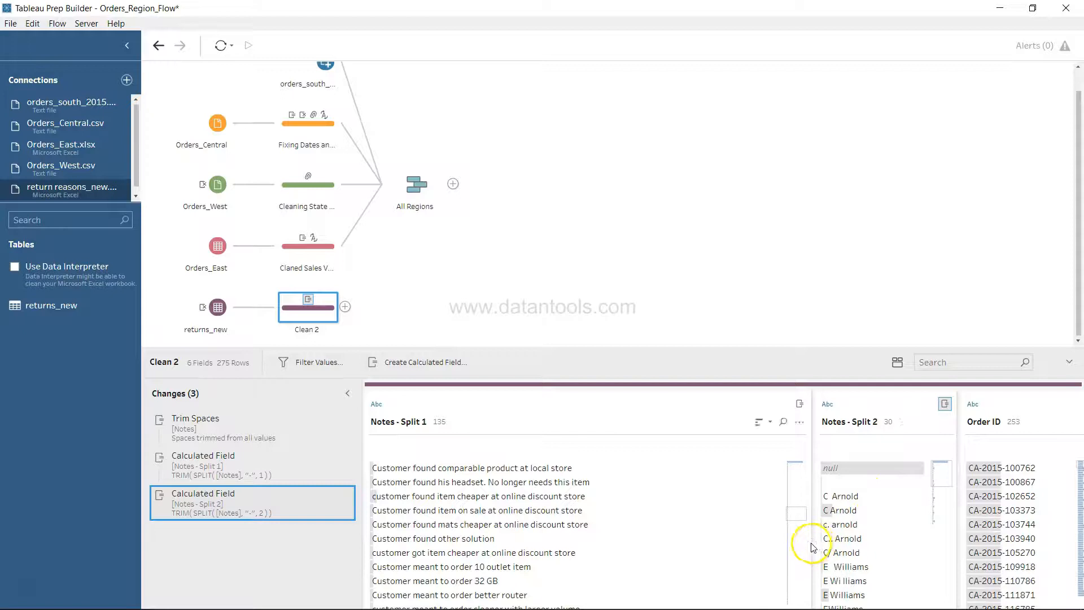
pyautogui.moveTo(812, 546); pyautogui.dragTo(633, 541)
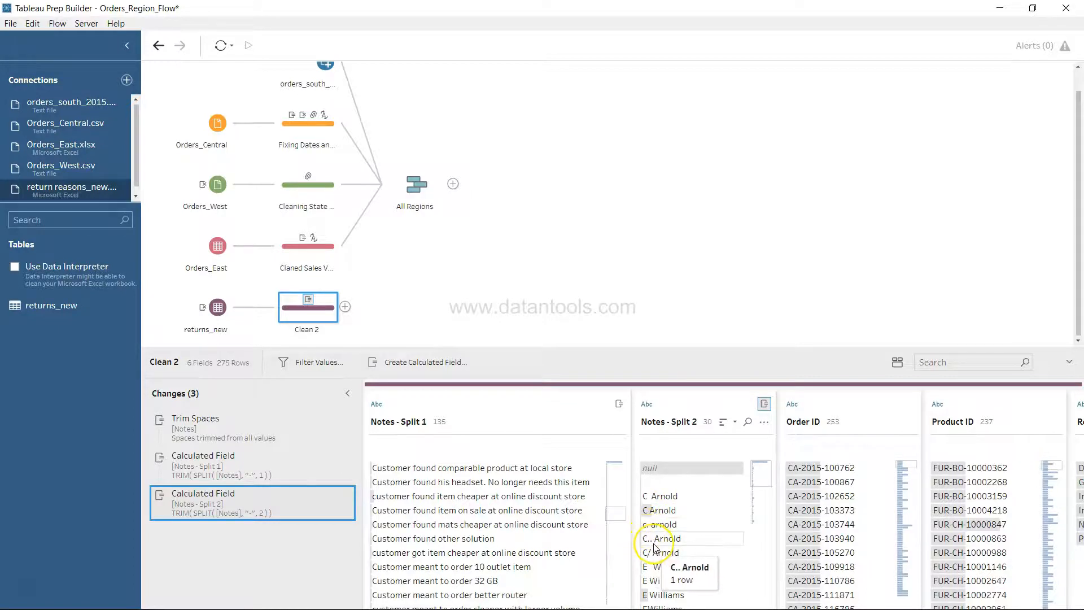
pyautogui.scroll(-4, 655, 548)
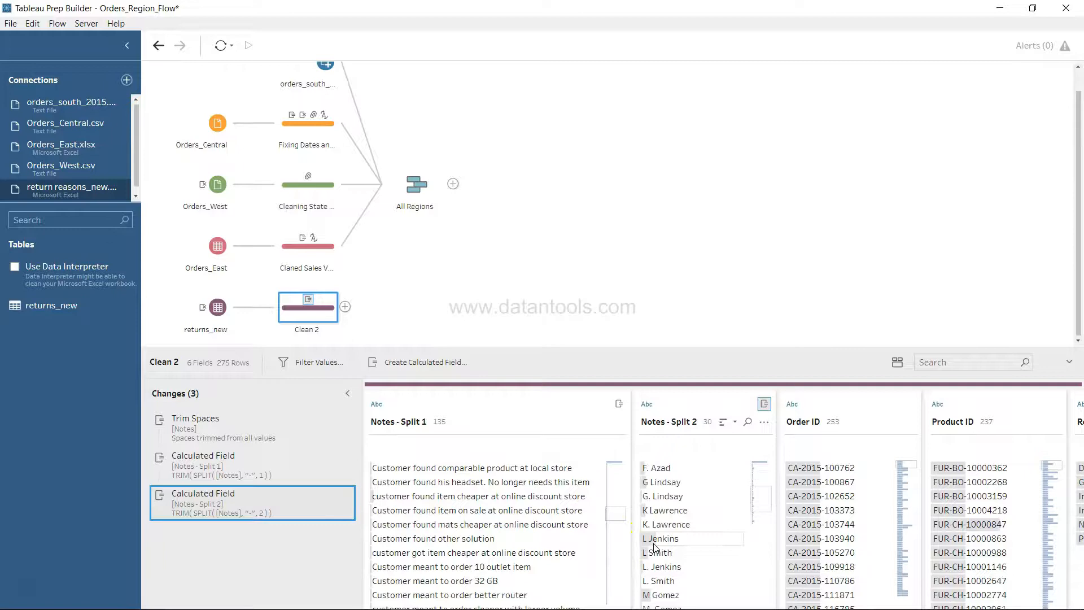
pyautogui.scroll(4, 655, 547)
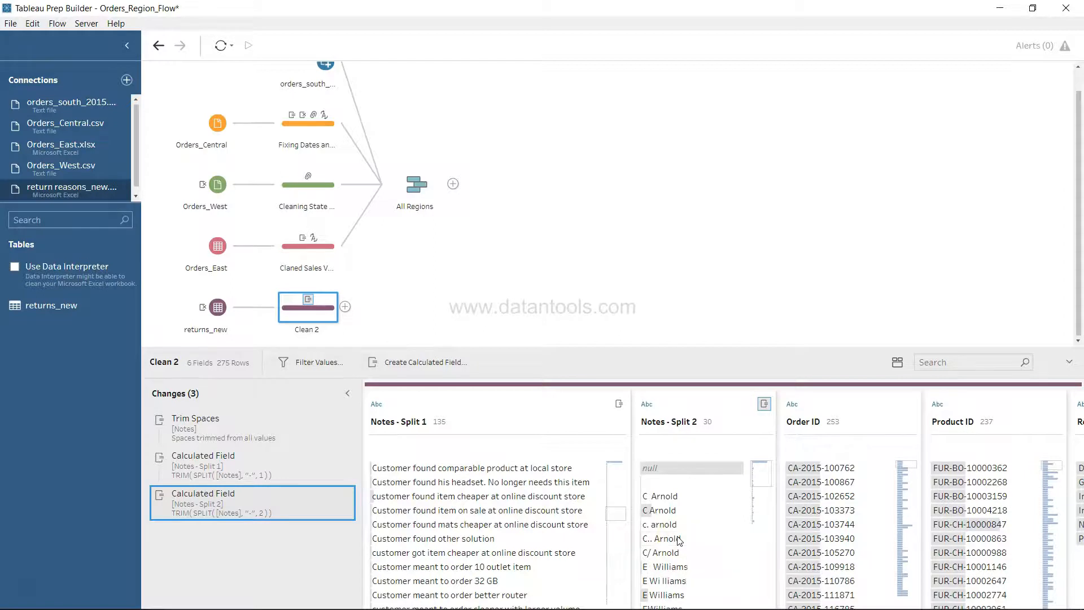
# Group and replace the approver name variants in Notes - Split 2 by Common Characters.
pyautogui.click(759, 436)
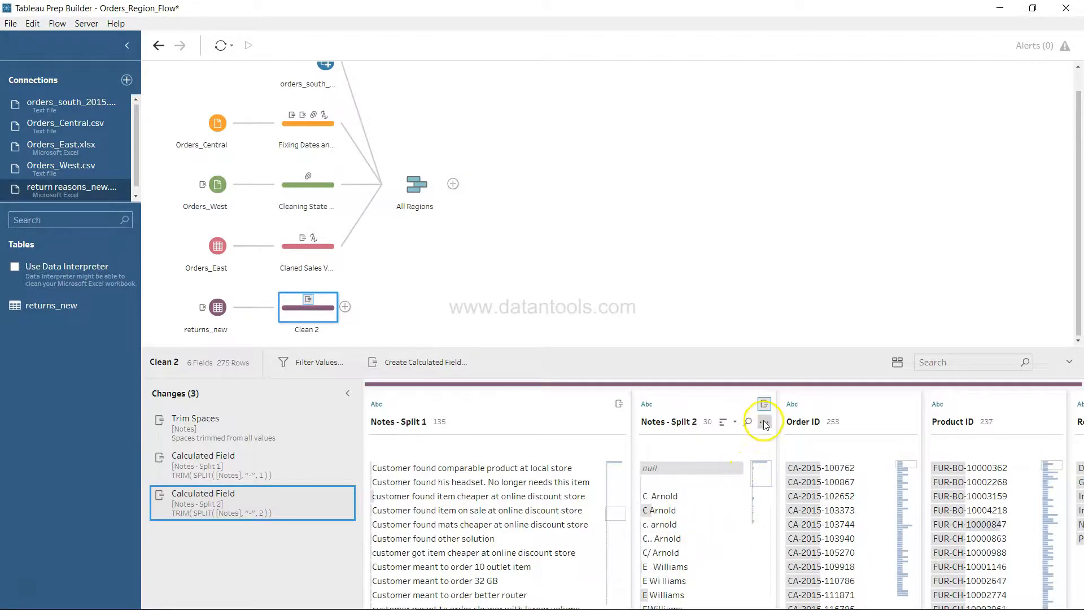
pyautogui.click(764, 422)
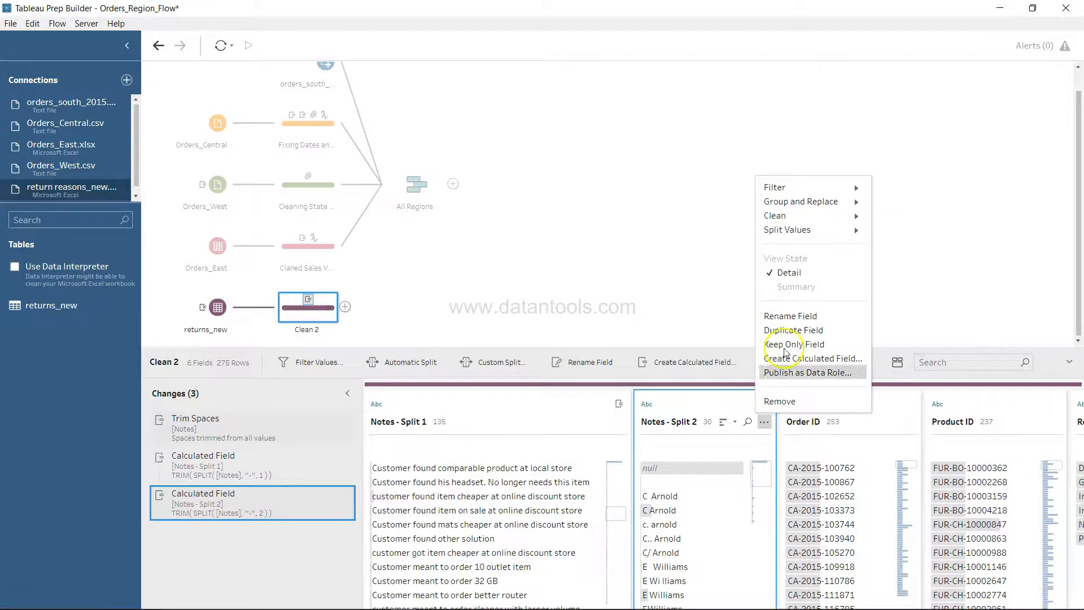
pyautogui.click(792, 204)
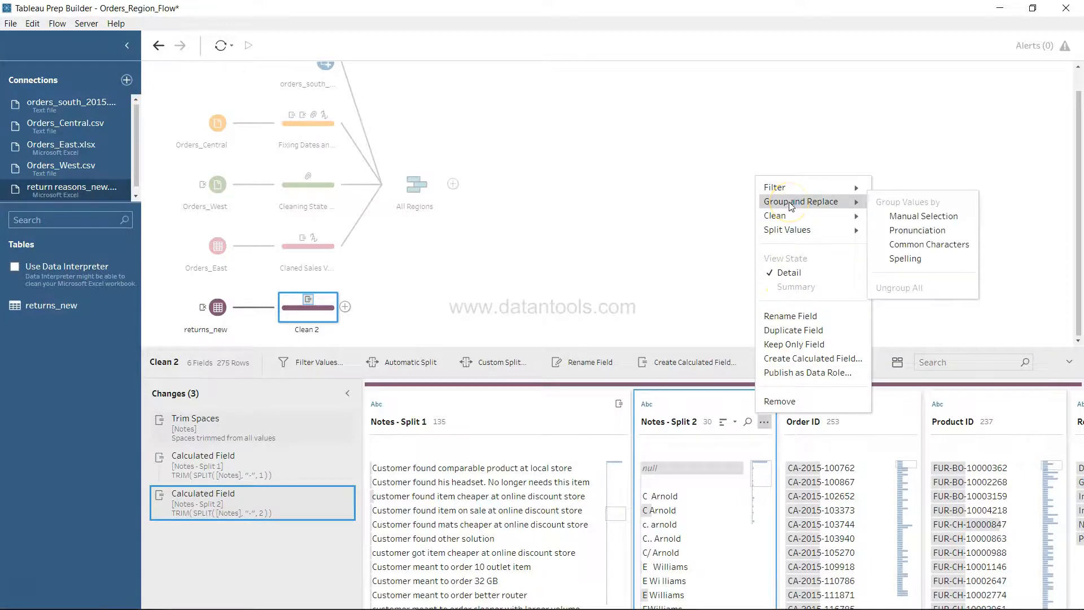
pyautogui.click(920, 244)
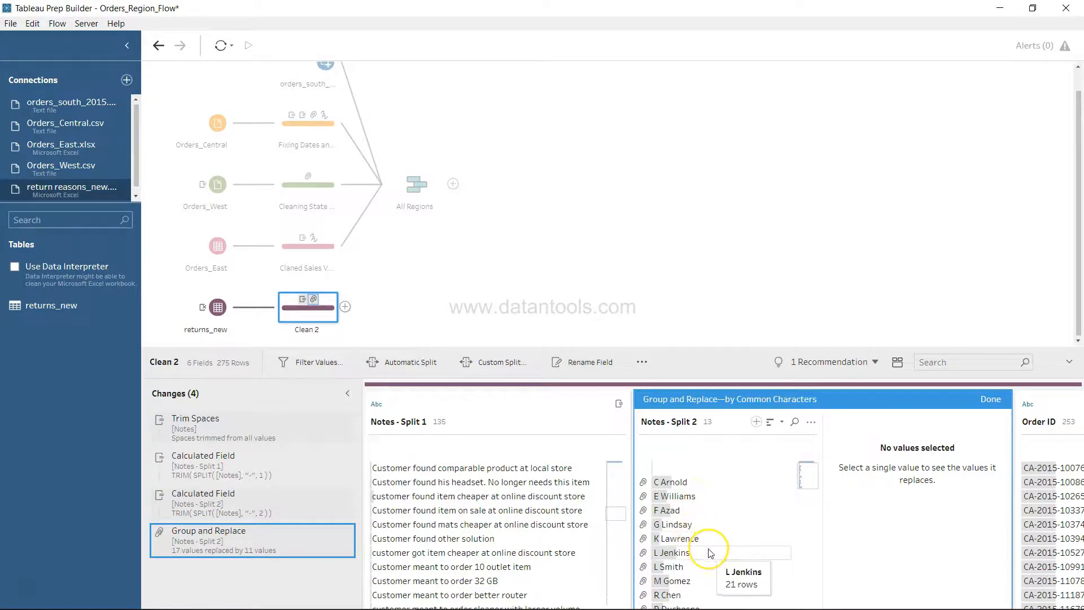
# Enlarge the profile and data grid area and review the grouped approver names against the returns rows.
pyautogui.click(803, 477)
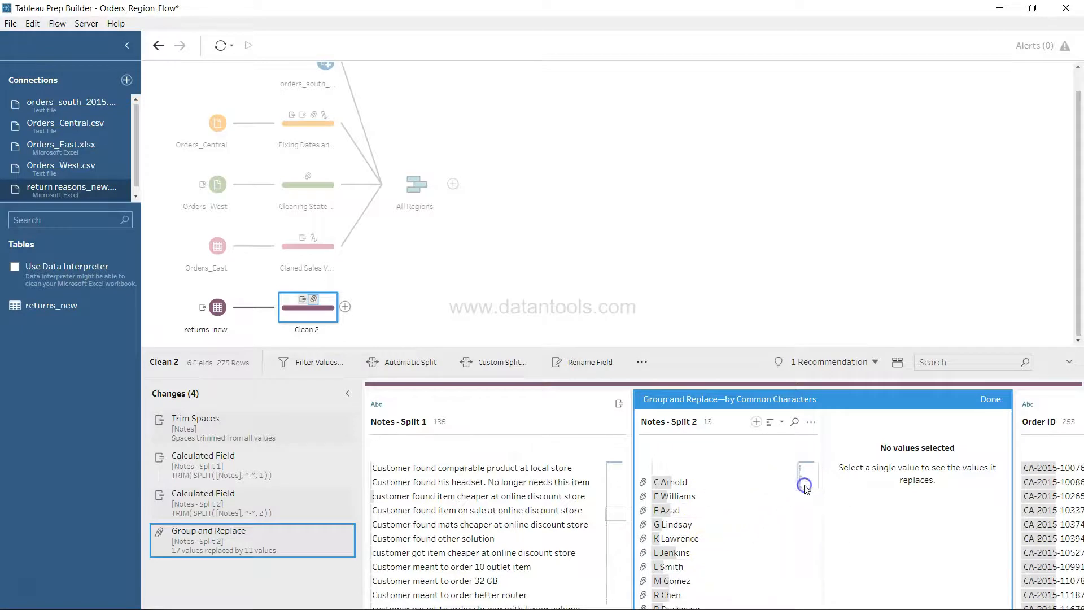
pyautogui.moveTo(965, 345); pyautogui.dragTo(954, 271)
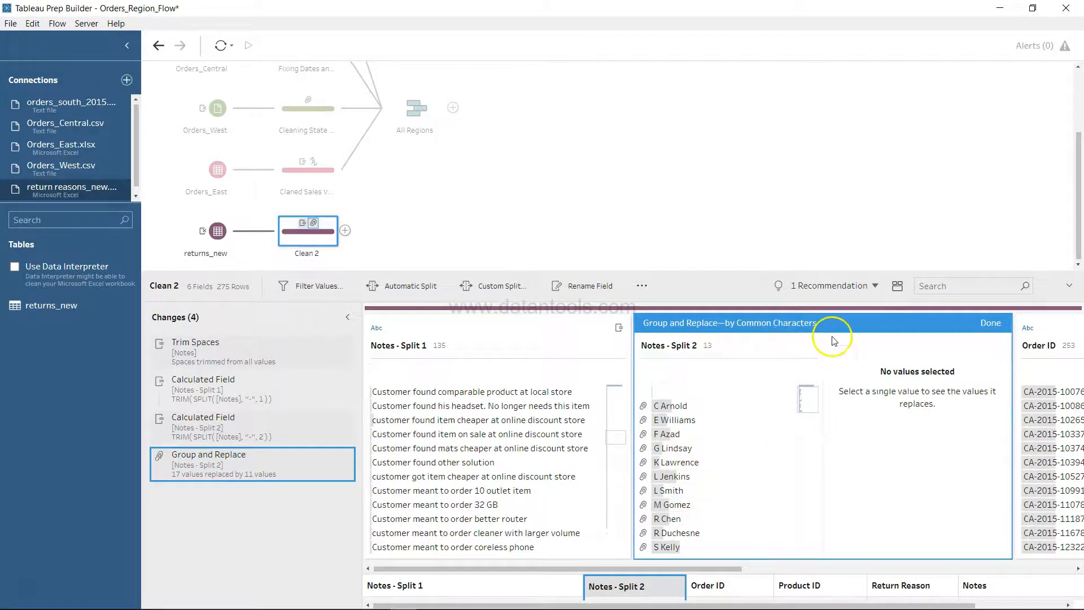
pyautogui.moveTo(852, 271); pyautogui.dragTo(862, 178)
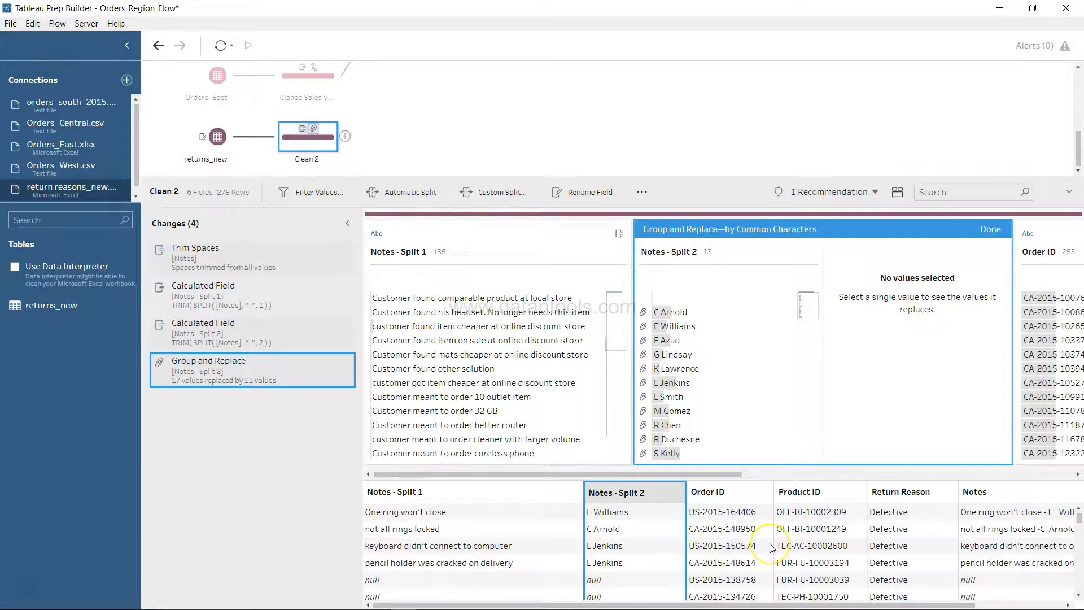
pyautogui.hscroll(3, 771, 548)
pyautogui.hscroll(-3, 772, 548)
pyautogui.hscroll(3, 855, 565)
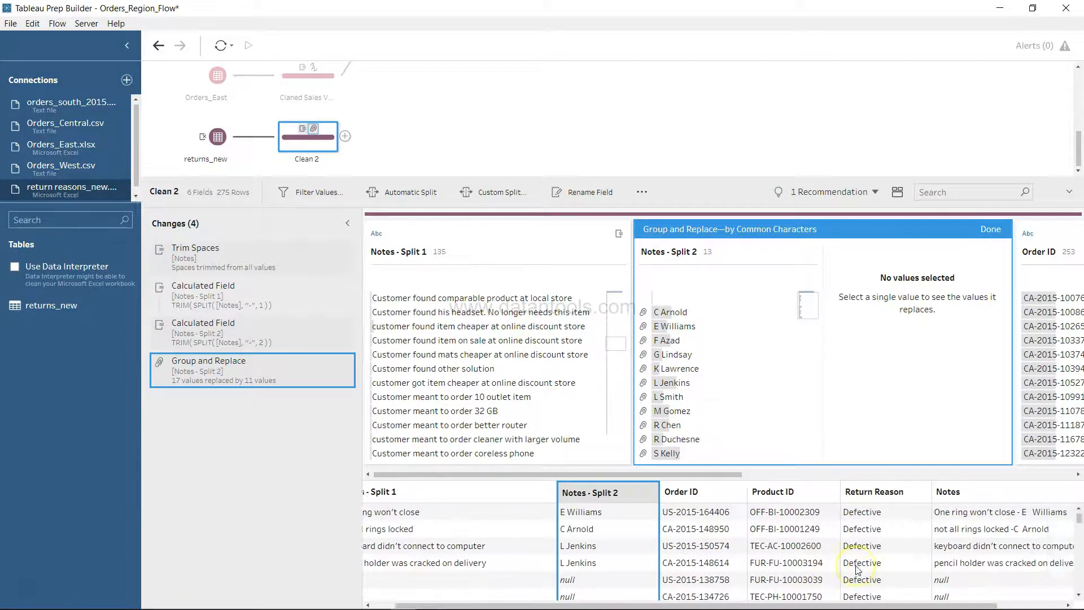
pyautogui.hscroll(-3, 856, 565)
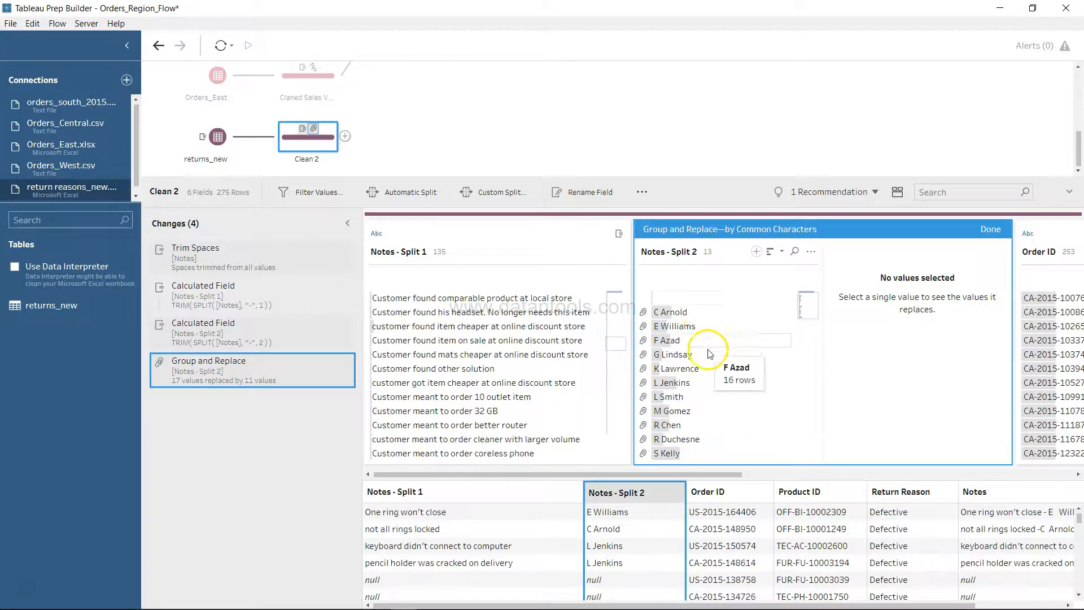
# Check the grouping options for Notes - Split 2 and finish the Group and Replace edit with Common Characters kept.
pyautogui.click(811, 252)
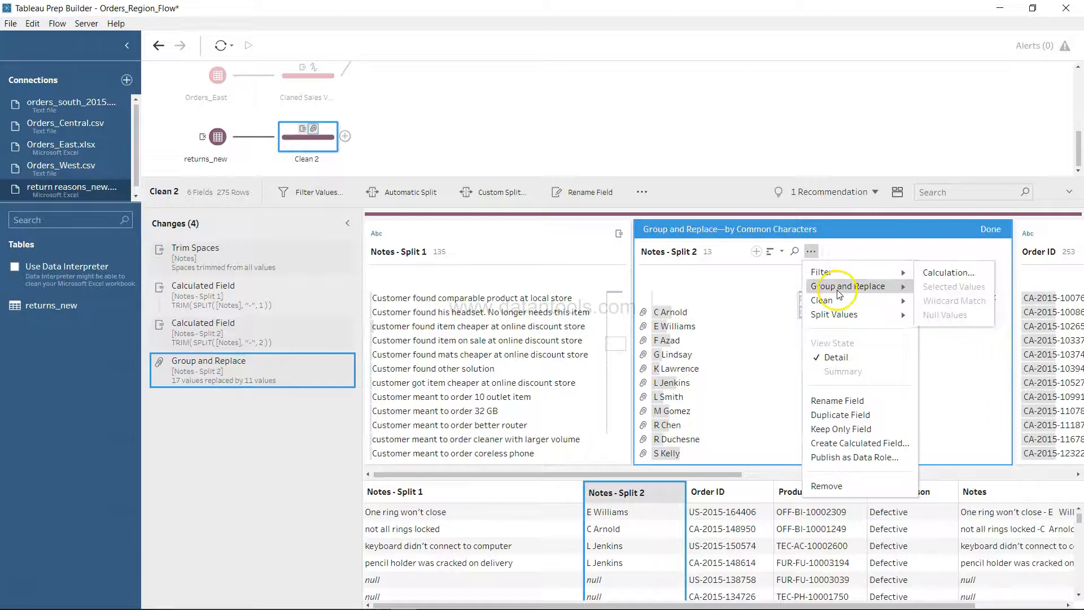
pyautogui.moveTo(898, 287)
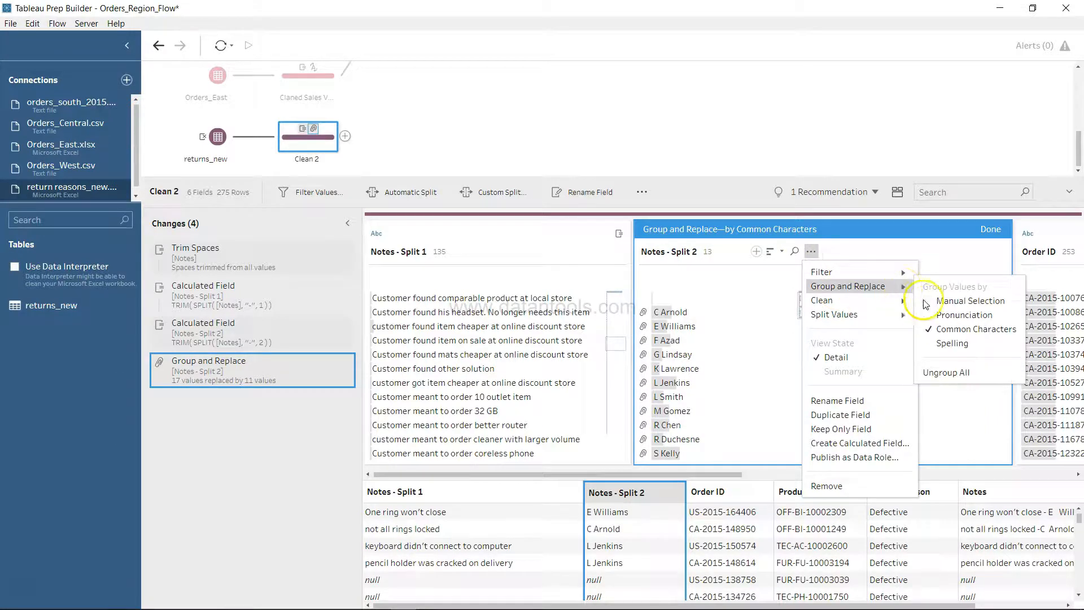
pyautogui.click(994, 229)
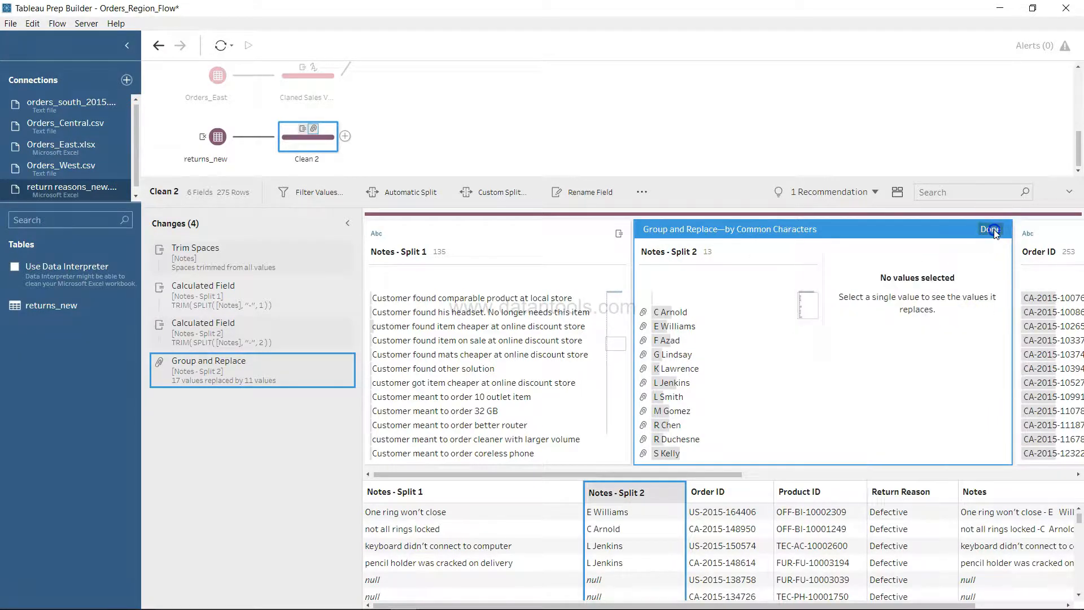
pyautogui.click(993, 229)
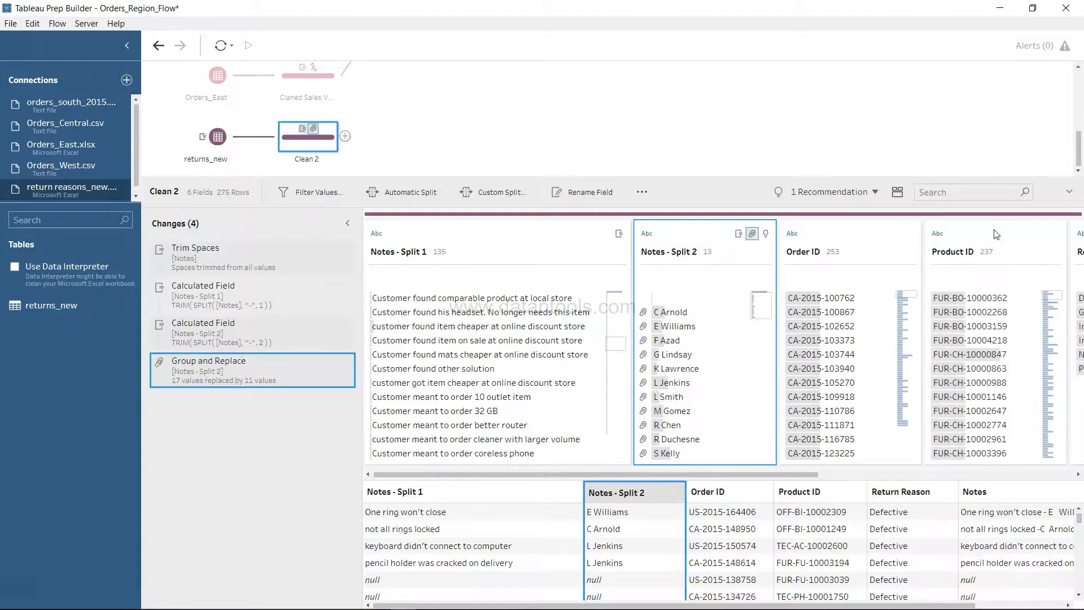
# Remove the original Notes field from the Clean 2 step of the returns data.
pyautogui.scroll(-3, 772, 549)
pyautogui.scroll(3, 773, 549)
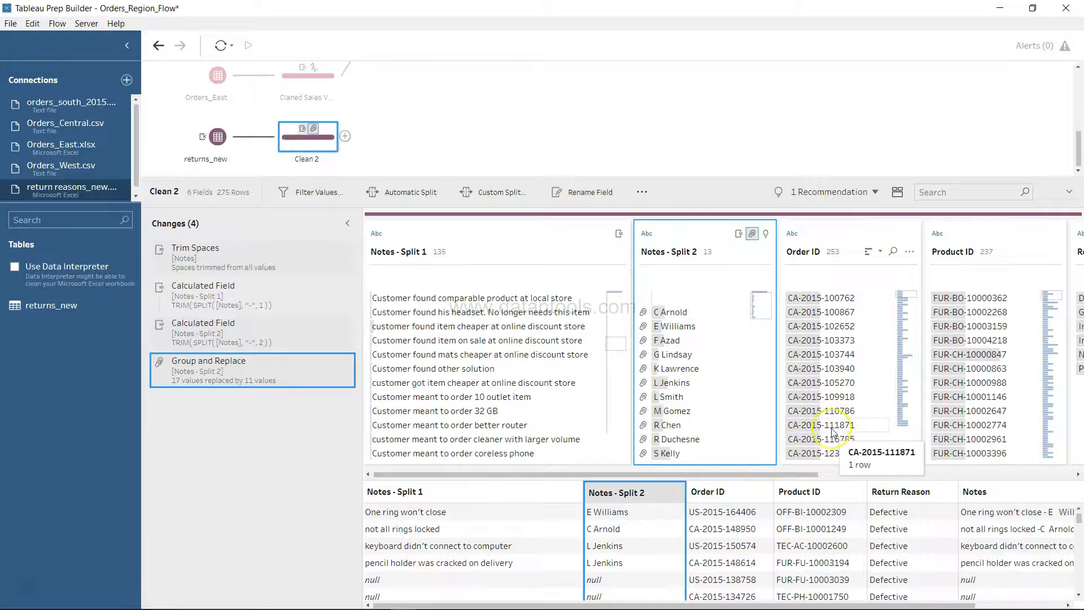
pyautogui.hscroll(2, 834, 432)
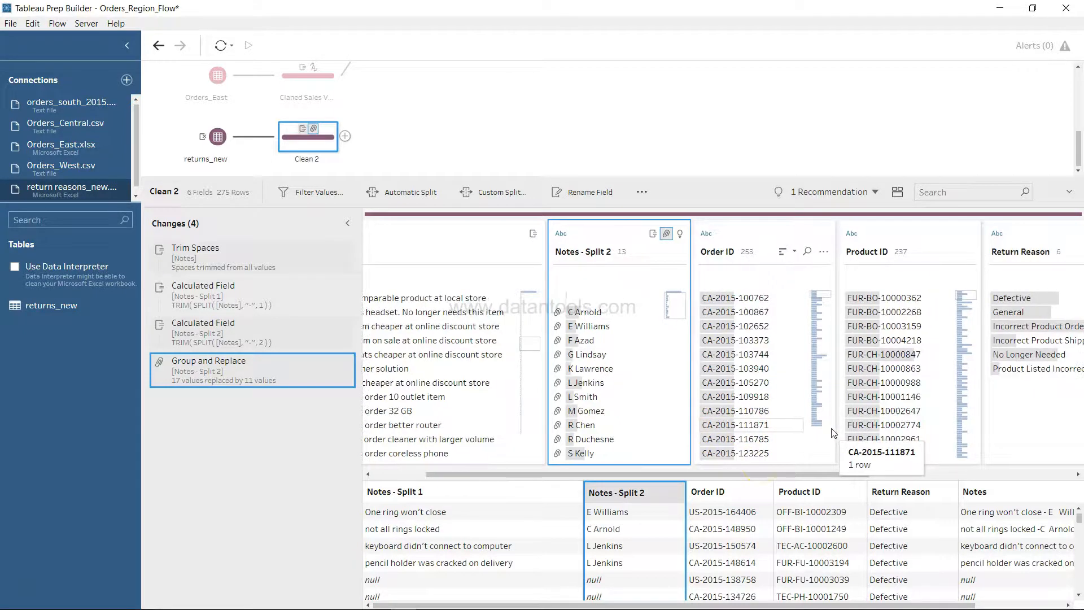
pyautogui.hscroll(3, 834, 432)
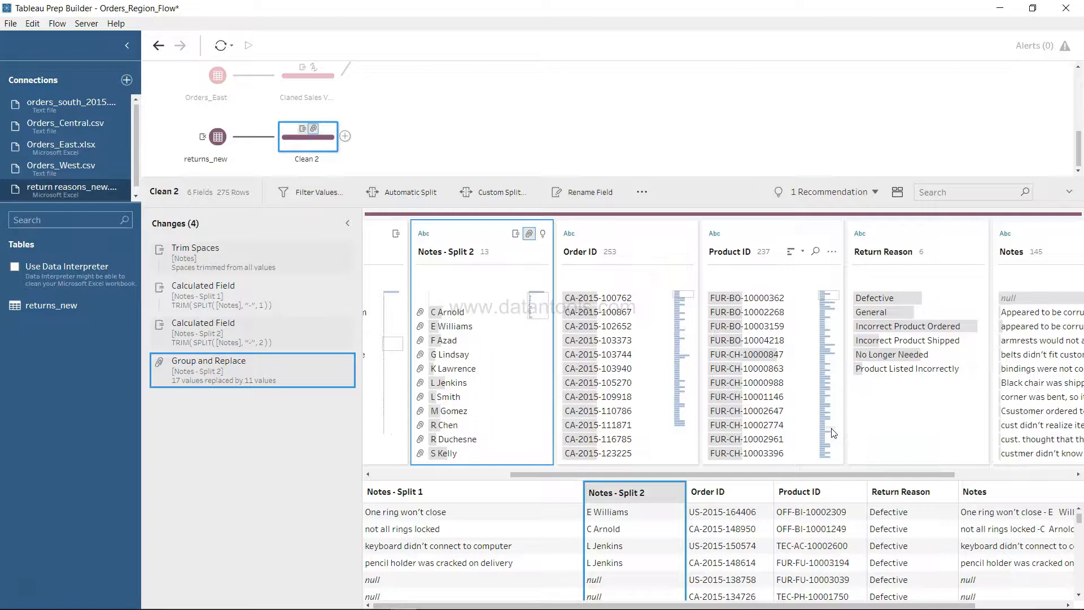
pyautogui.hscroll(4, 975, 361)
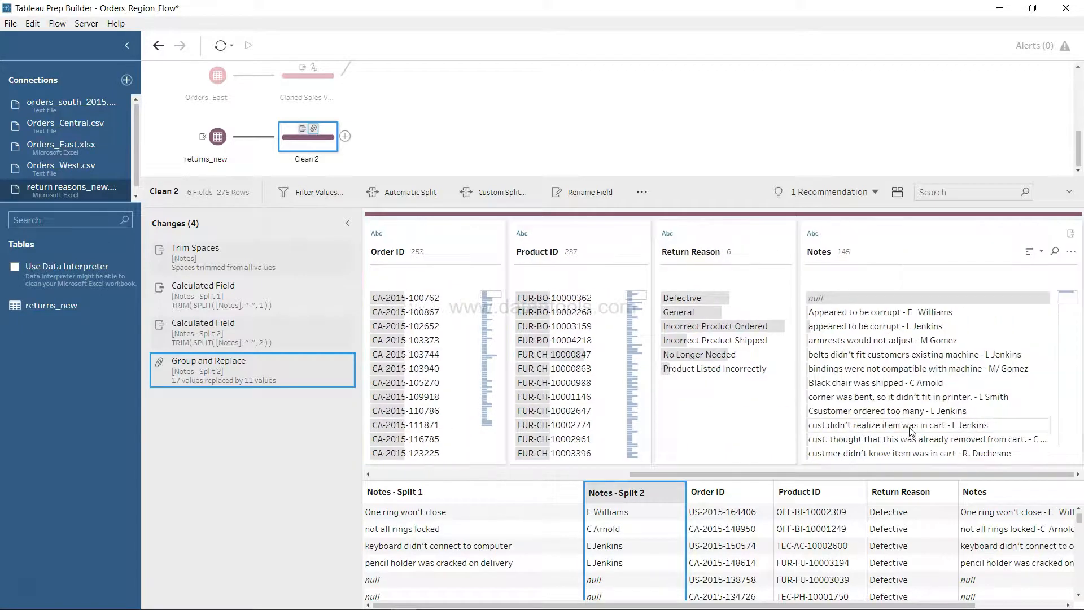
pyautogui.click(1071, 254)
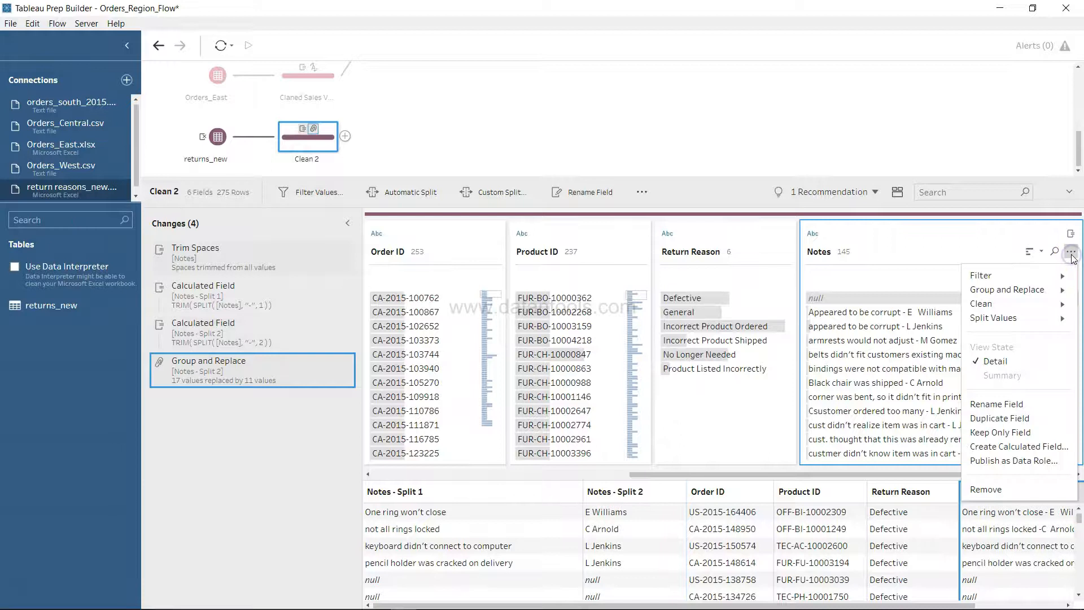
pyautogui.click(1004, 491)
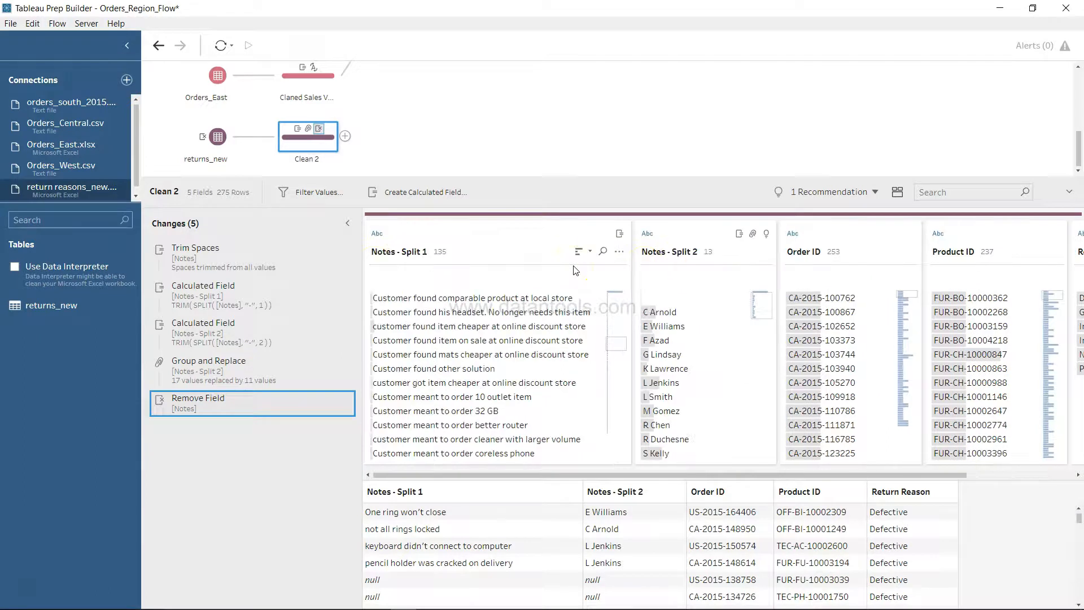
# Rename the Notes - Split 2 field as Approver Name and the Notes - Split 1 field as Customer Note.
pyautogui.doubleClick(666, 252)
pyautogui.write('Approver Name')
pyautogui.press('Return')
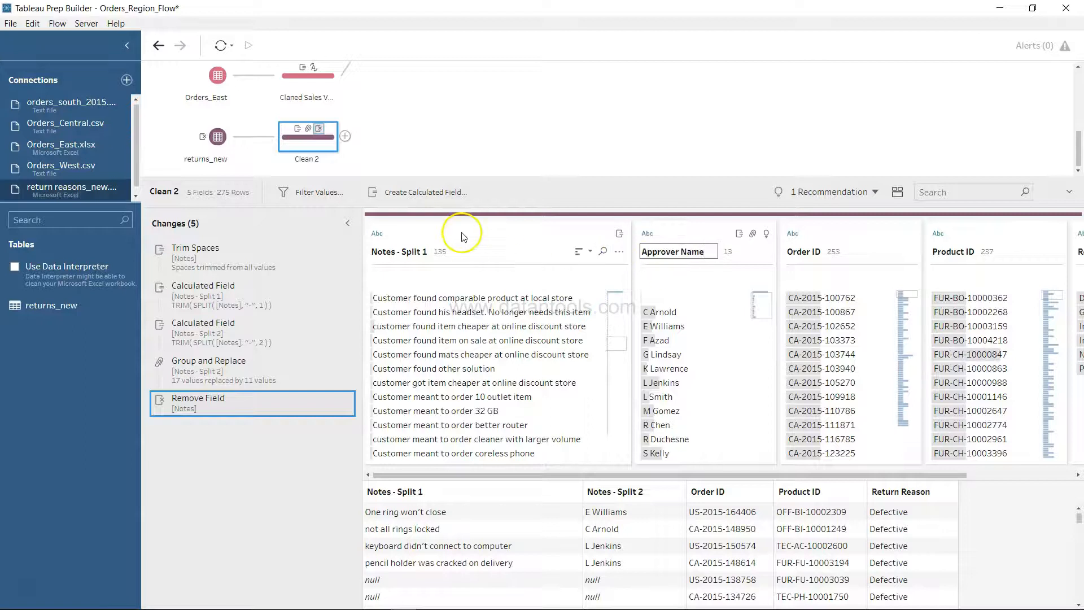
pyautogui.doubleClick(423, 252)
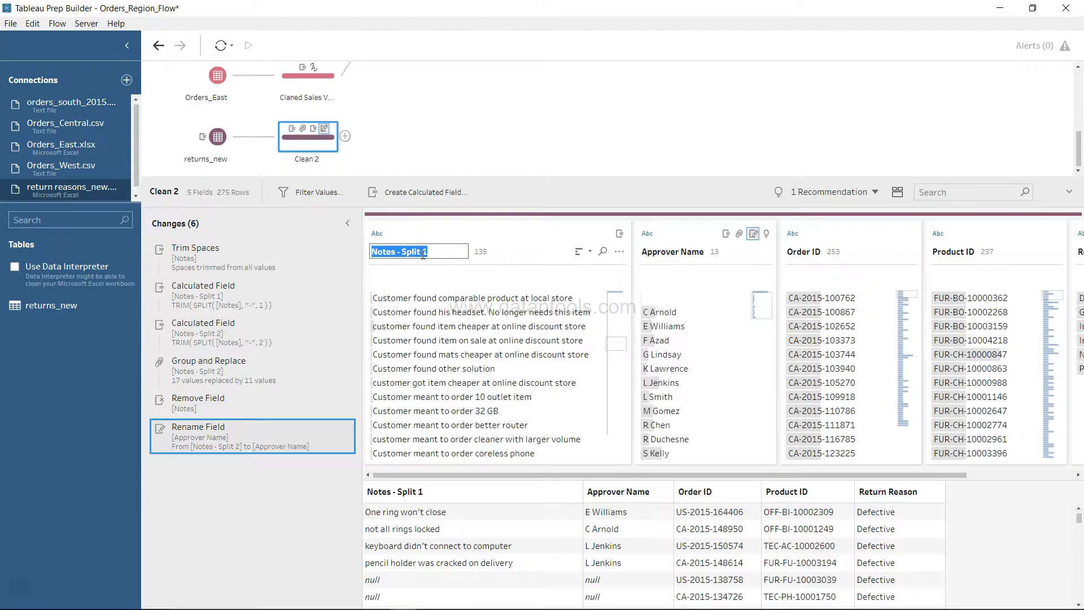
pyautogui.write('Customer Note')
pyautogui.press('Return')
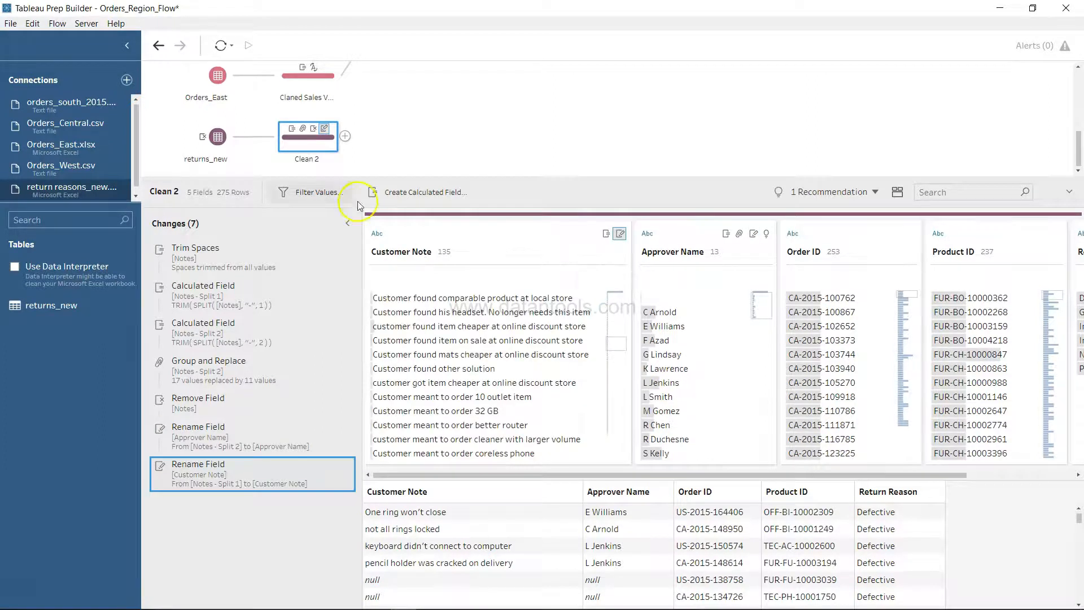
# Rename the Clean 2 step in the flow as Cleaning Notes.
pyautogui.doubleClick(308, 159)
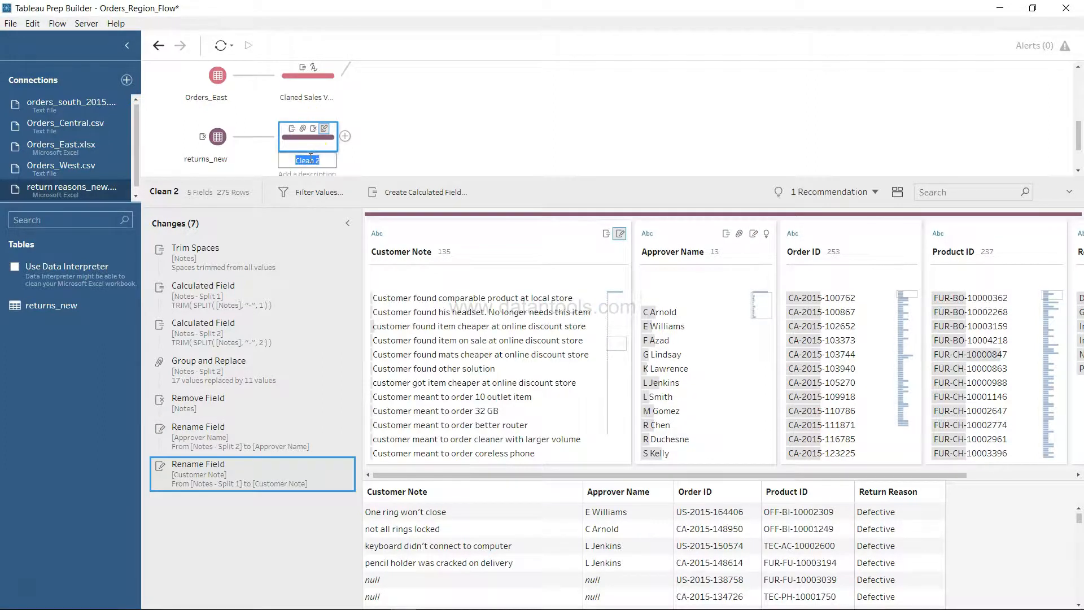
pyautogui.write('Cleaning Notes')
pyautogui.press('Return')
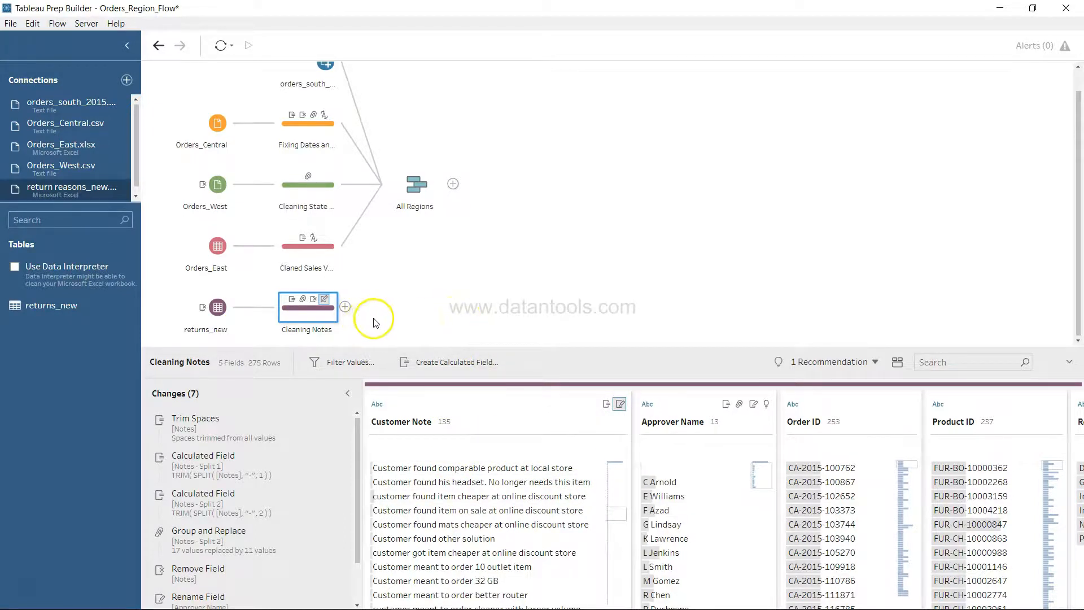
# Join the Cleaning Notes step to the All Regions union and review the join type and the summary of join results.
pyautogui.moveTo(314, 316); pyautogui.dragTo(460, 187)
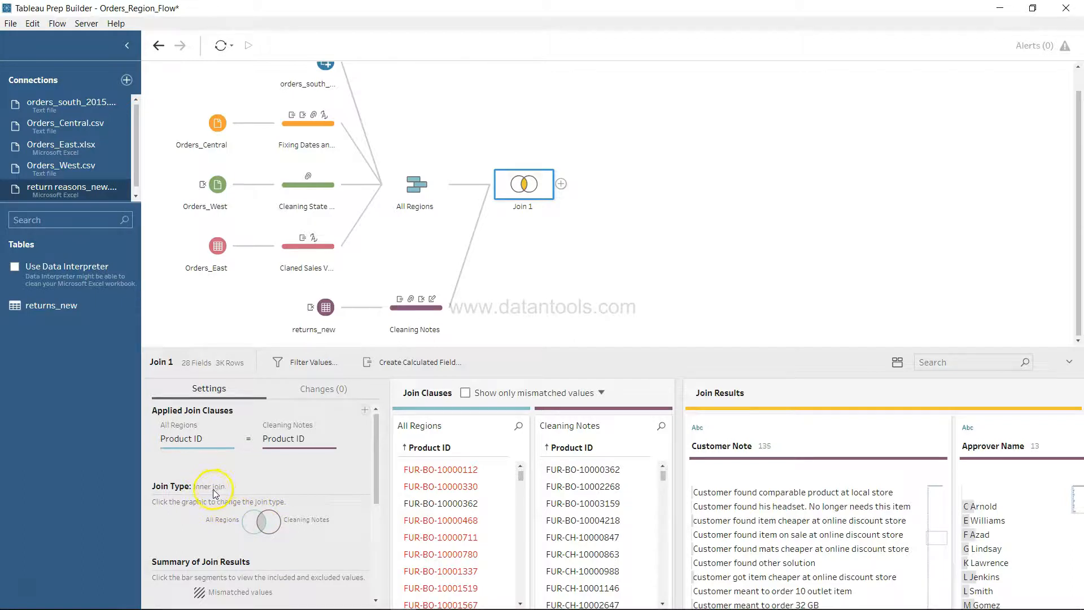
pyautogui.scroll(-3, 208, 491)
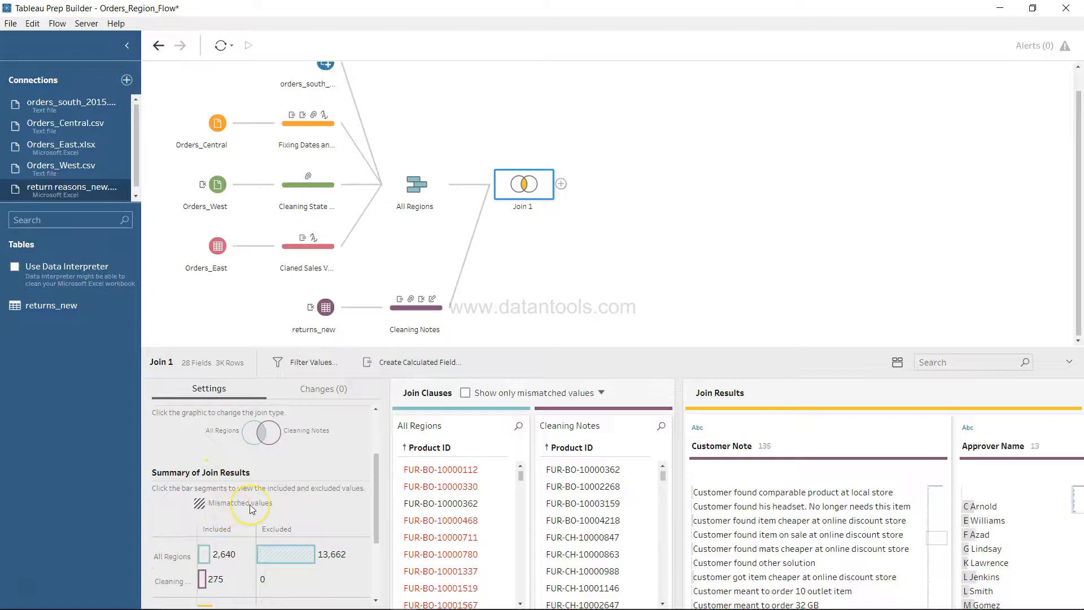
pyautogui.scroll(-2, 252, 509)
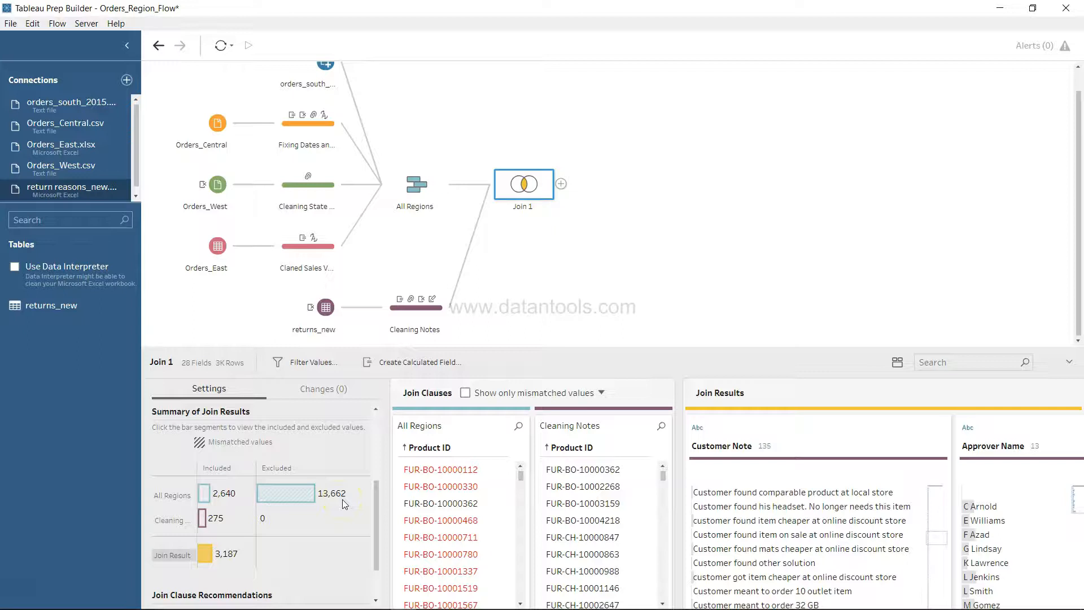
pyautogui.scroll(2, 345, 503)
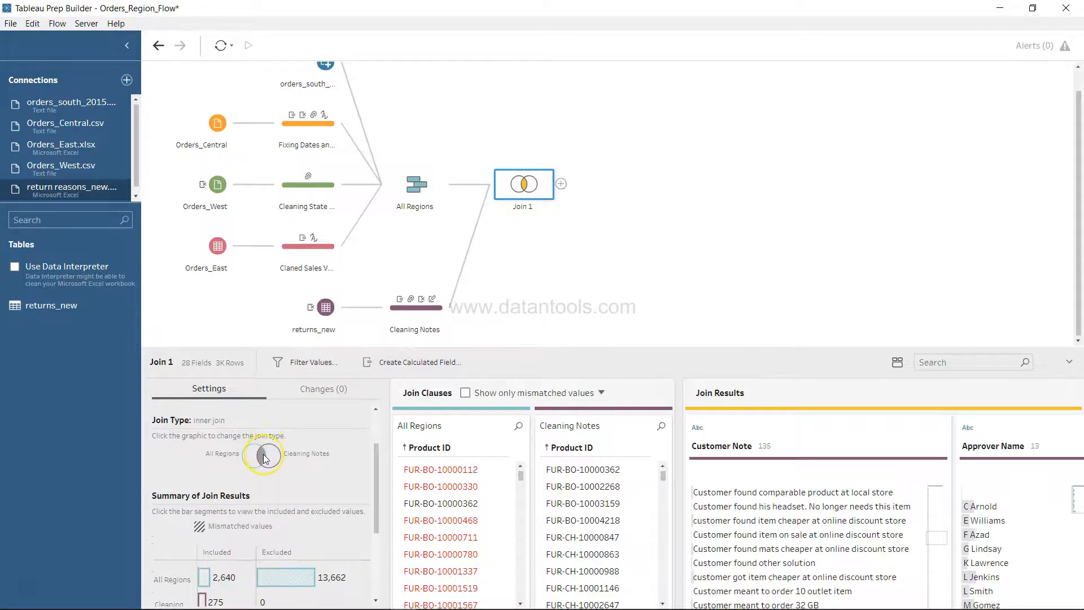
# Add the recommended join clause Order ID = Order ID to the join of All Regions and Cleaning Notes.
pyautogui.scroll(-3, 263, 454)
pyautogui.scroll(-2, 263, 454)
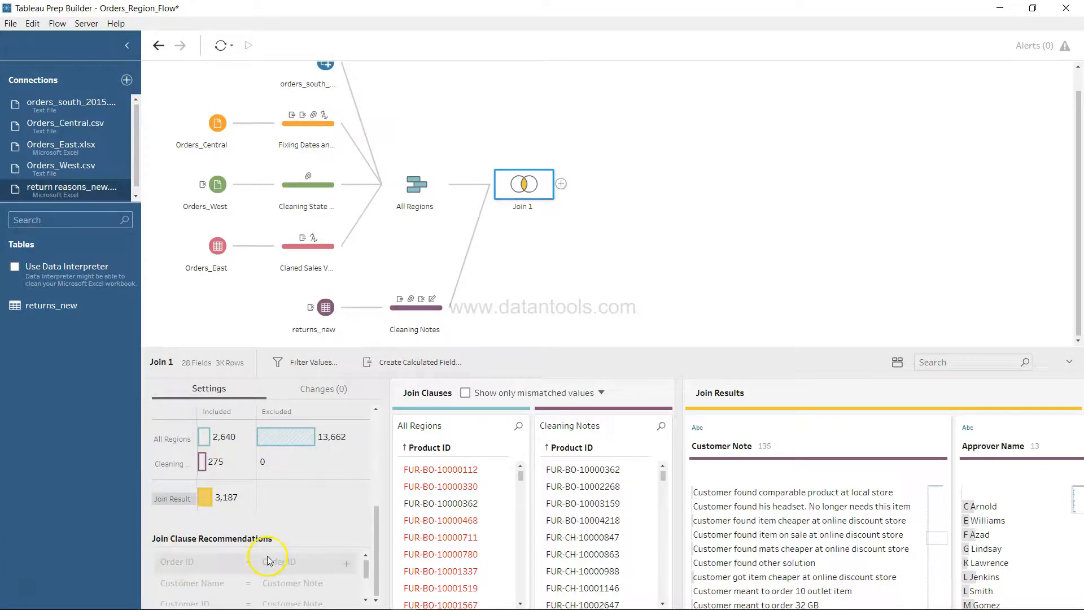
pyautogui.scroll(-3, 293, 585)
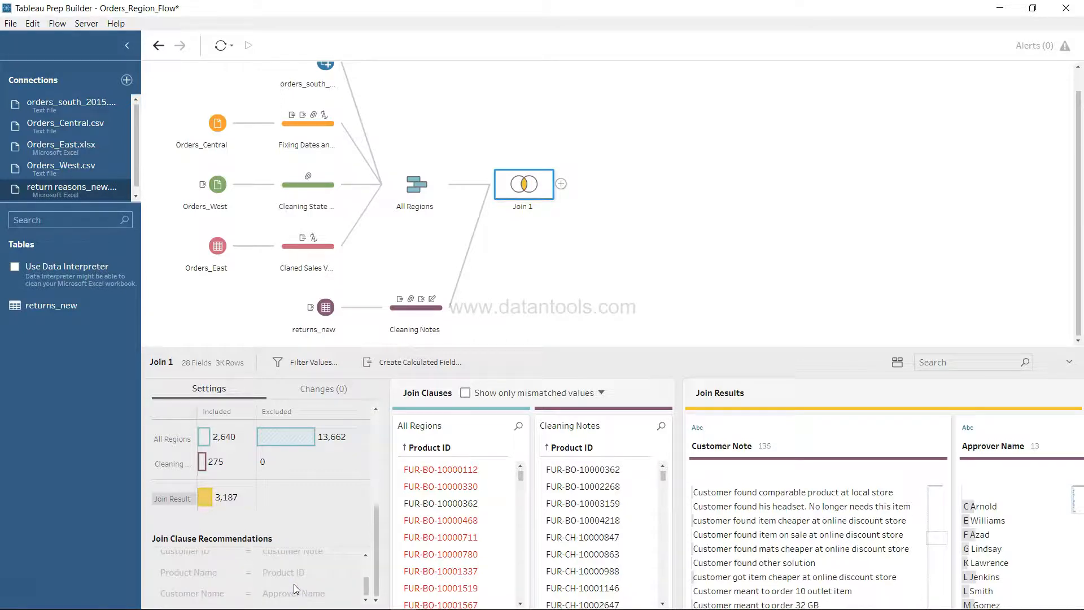
pyautogui.scroll(3, 294, 584)
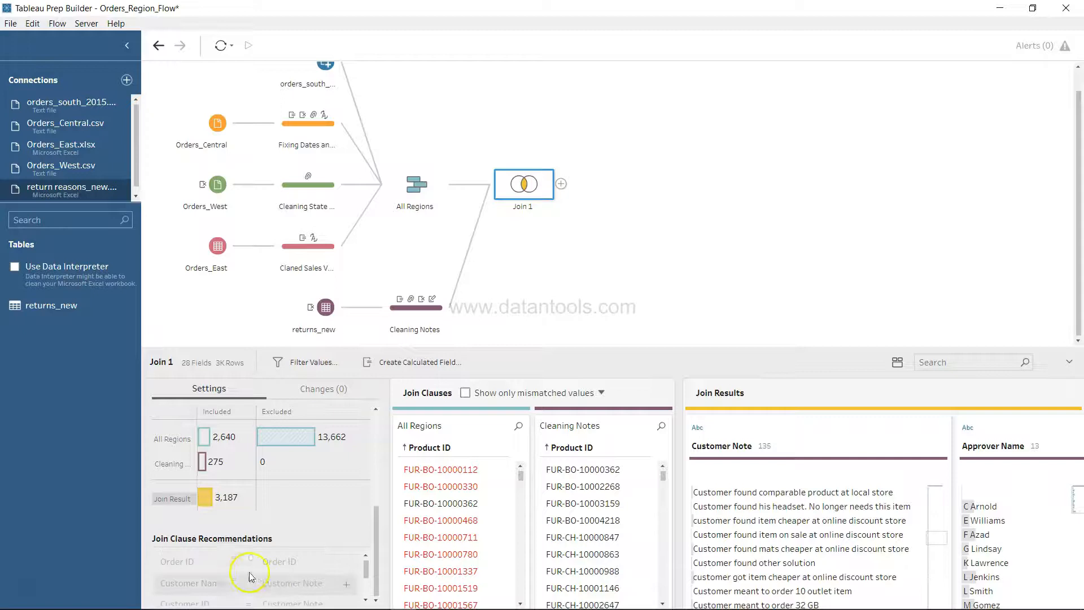
pyautogui.click(347, 563)
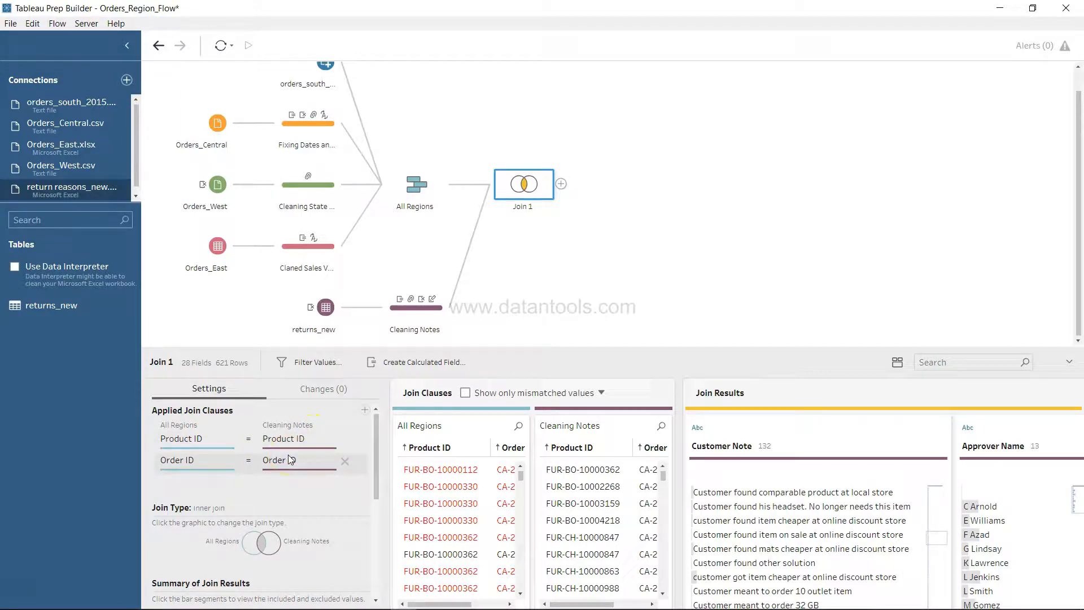
# Check the included and excluded rows of the join, and change its type to a left join that keeps all All Regions rows.
pyautogui.scroll(-4, 288, 455)
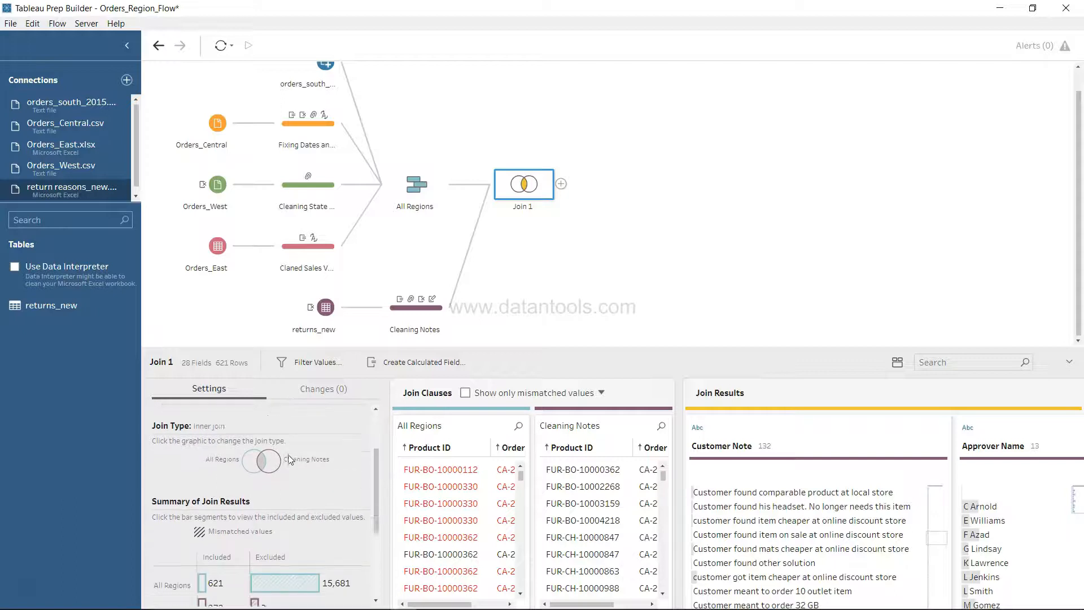
pyautogui.scroll(2, 288, 455)
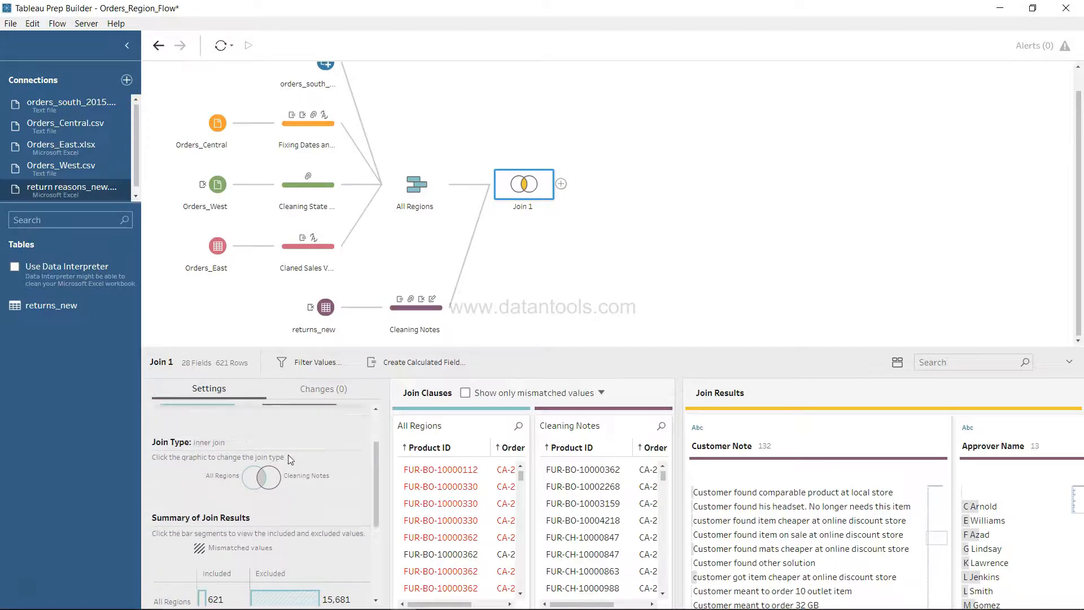
pyautogui.scroll(-2, 288, 455)
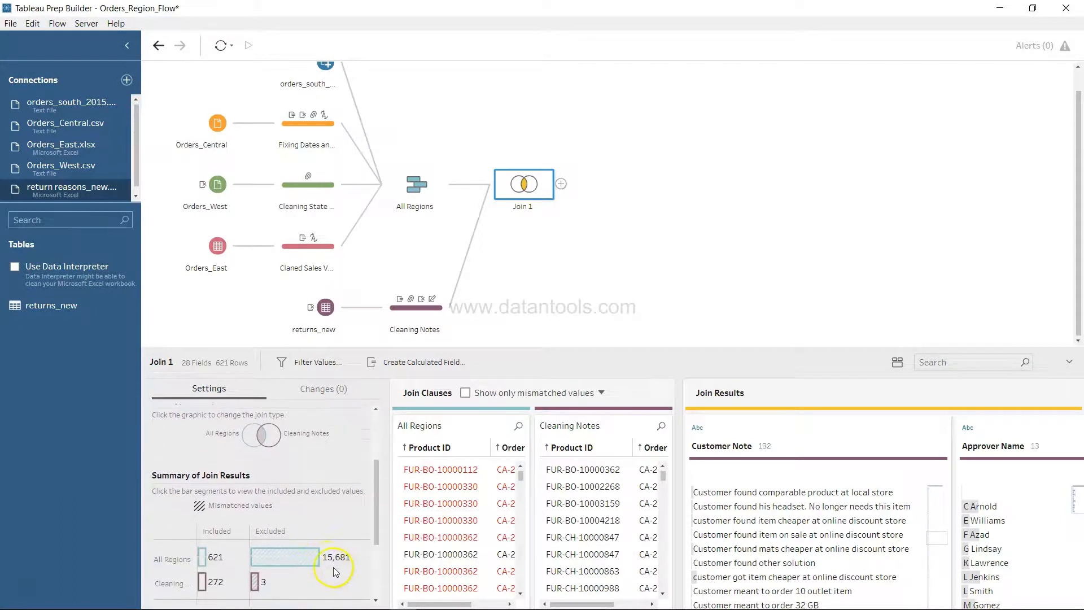
pyautogui.scroll(3, 316, 542)
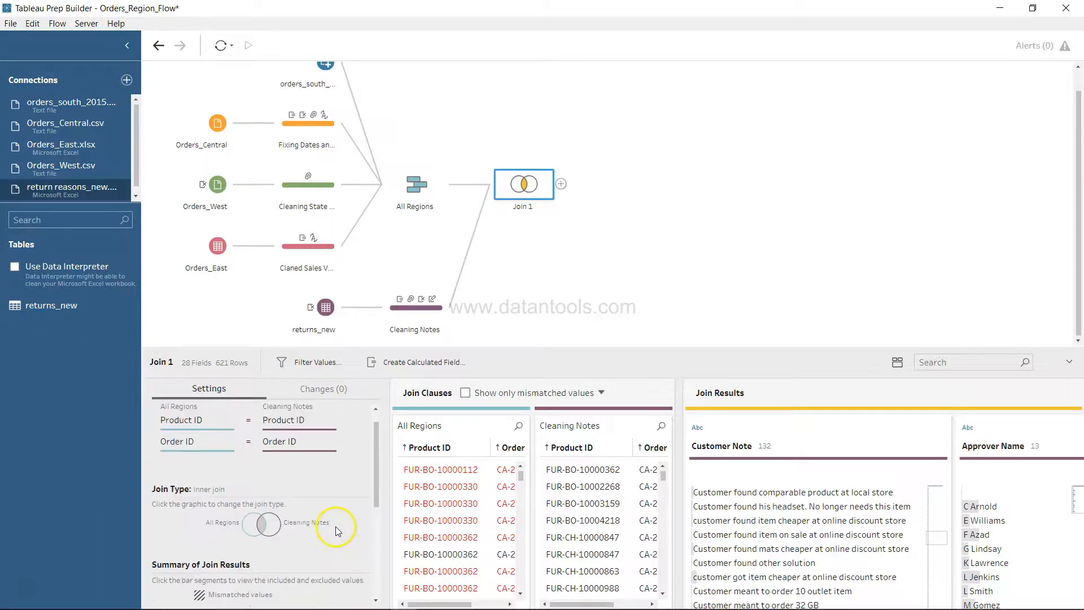
pyautogui.scroll(-3, 297, 486)
pyautogui.moveTo(320, 553)
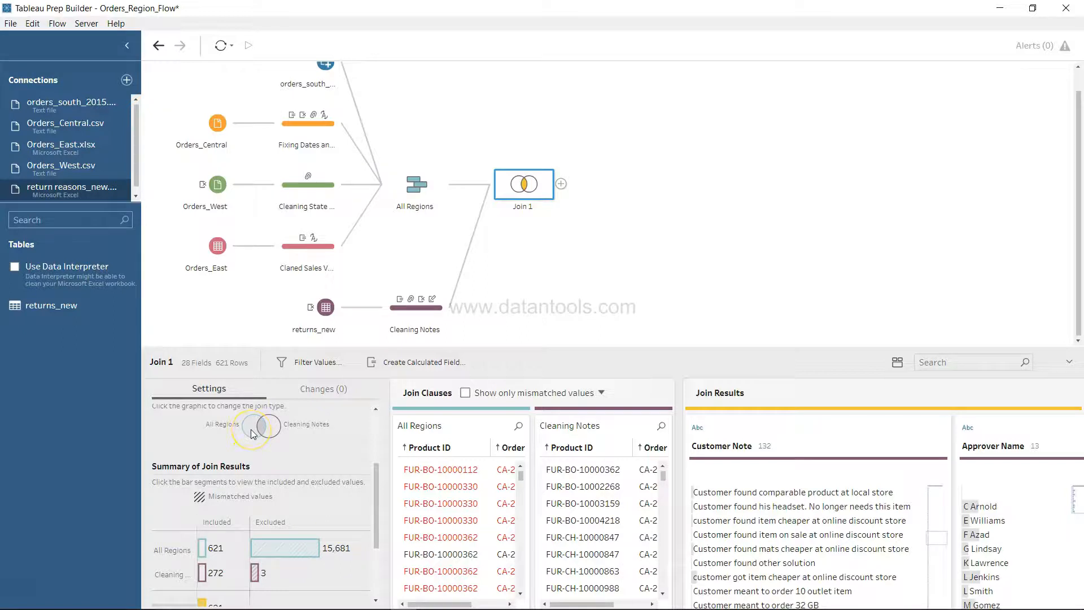
pyautogui.scroll(1, 251, 434)
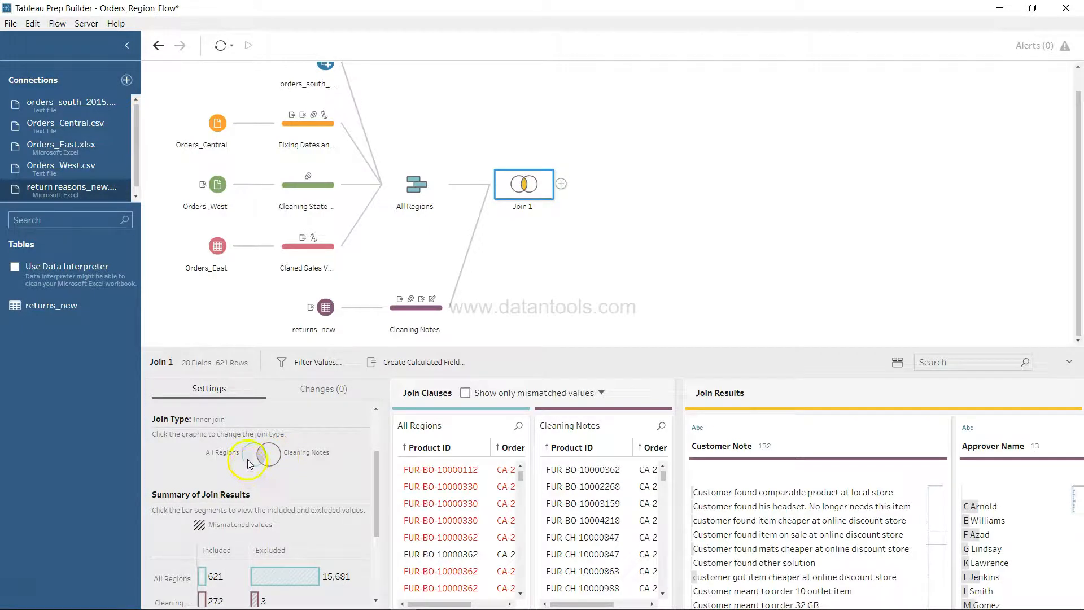
pyautogui.click(253, 461)
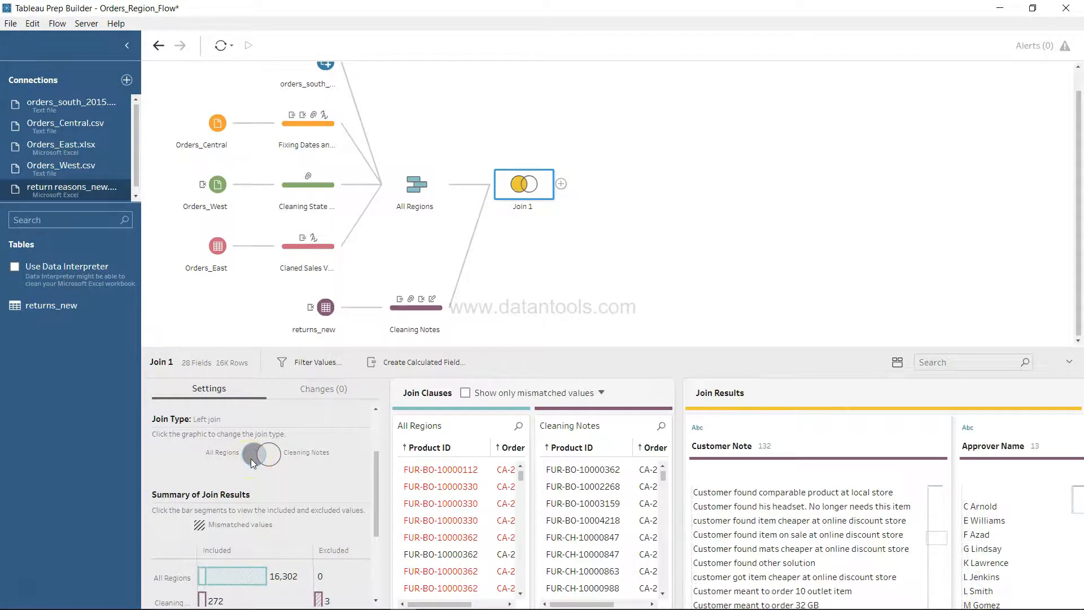
# Examine the left join's included and excluded rows, its result total and the remaining join clause recommendations.
pyautogui.scroll(-1, 271, 497)
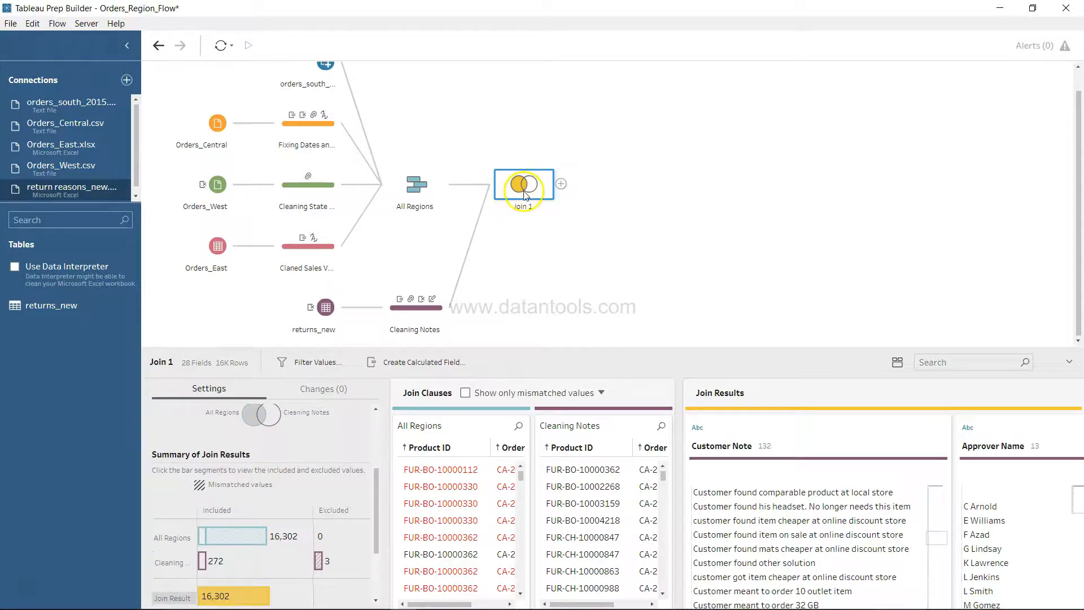
pyautogui.scroll(-1, 310, 520)
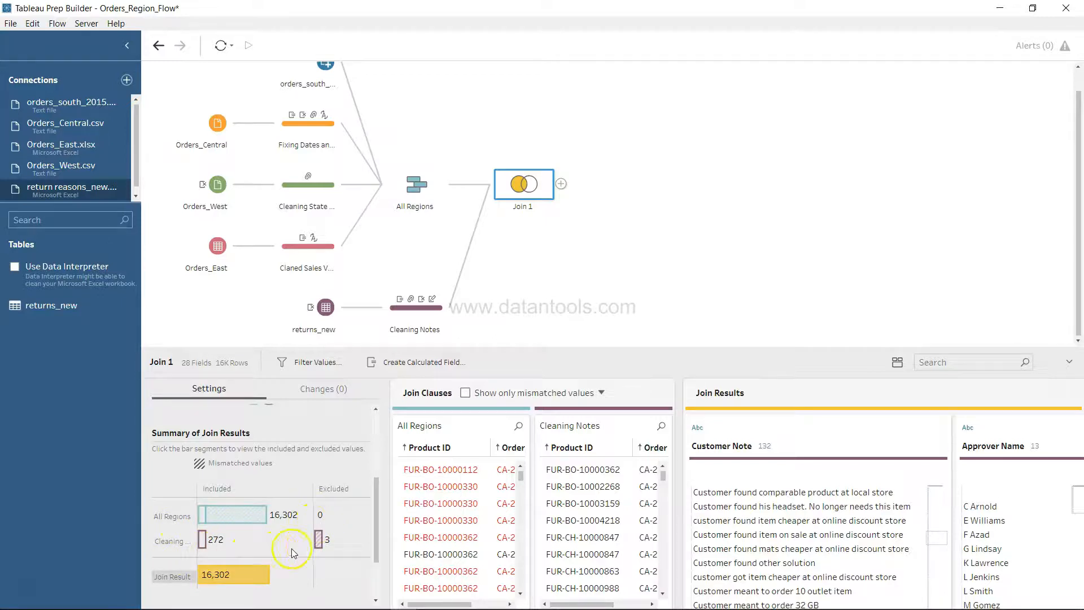
pyautogui.moveTo(233, 585)
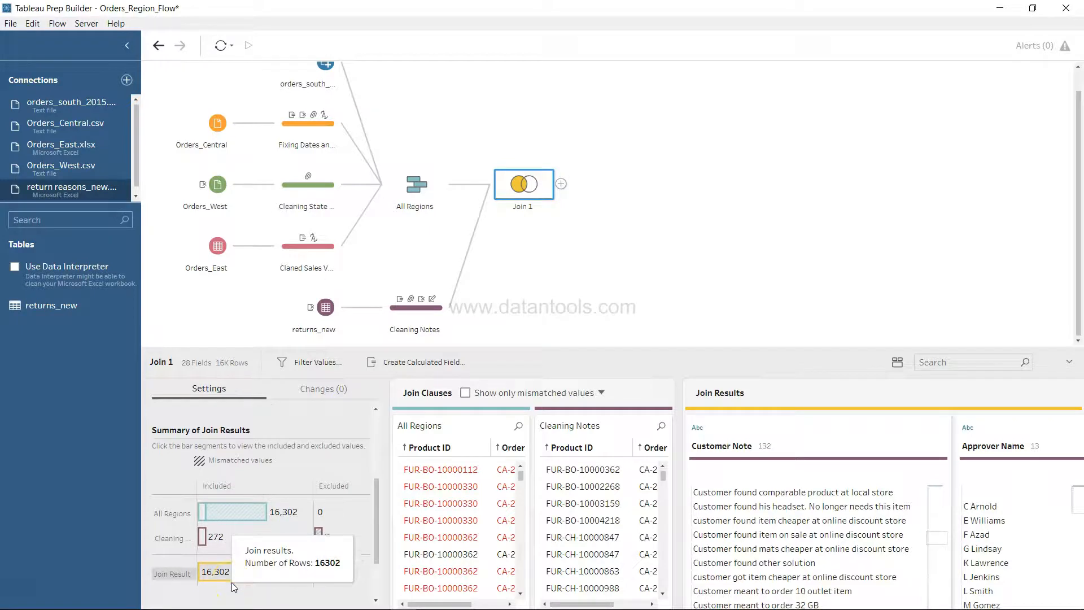
pyautogui.scroll(-3, 232, 581)
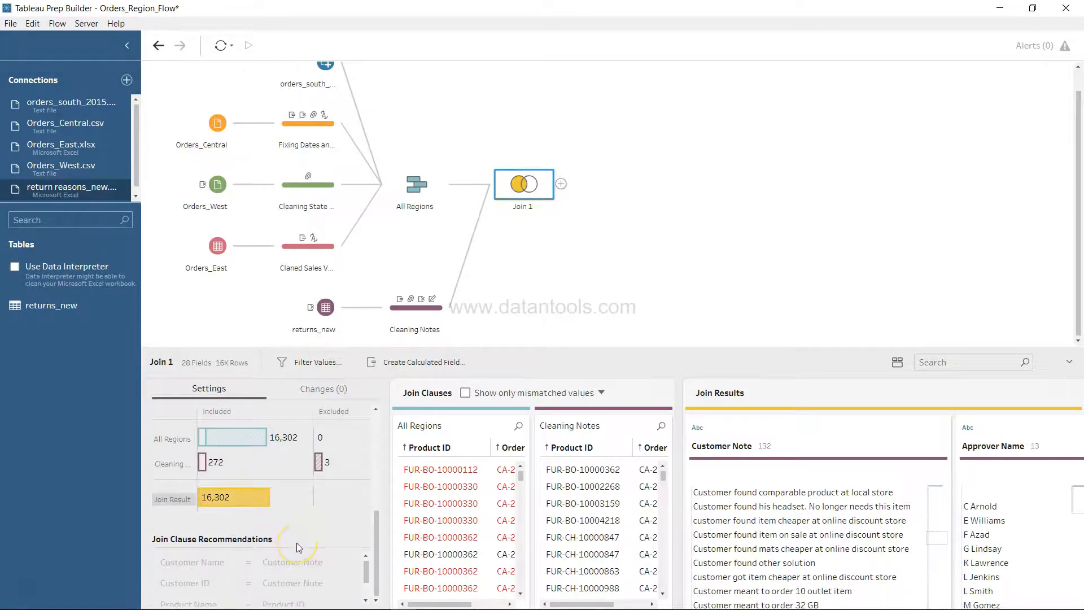
pyautogui.moveTo(306, 572)
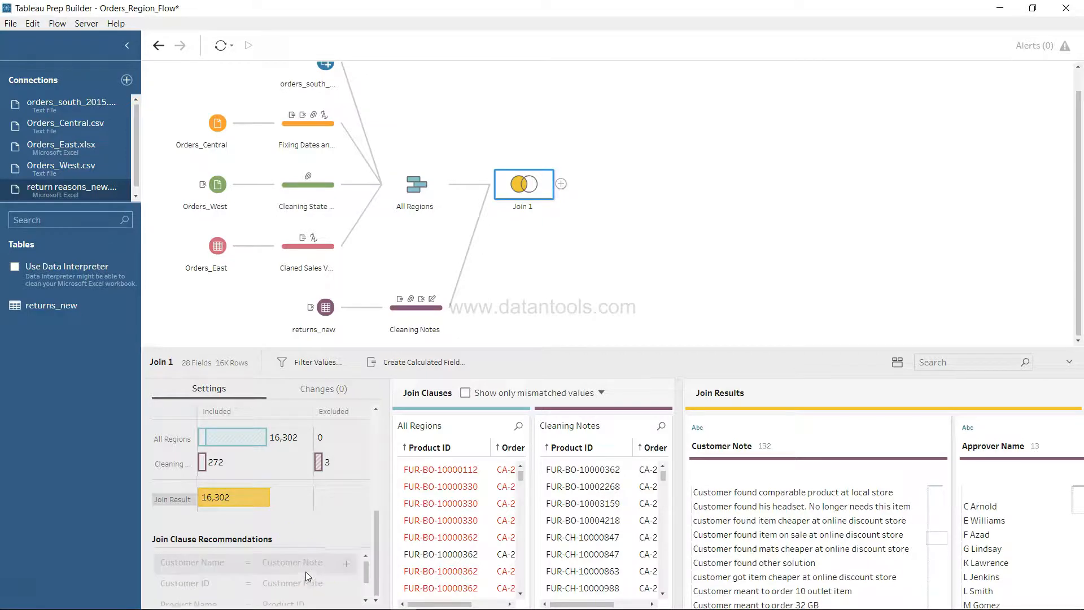
pyautogui.scroll(3, 357, 530)
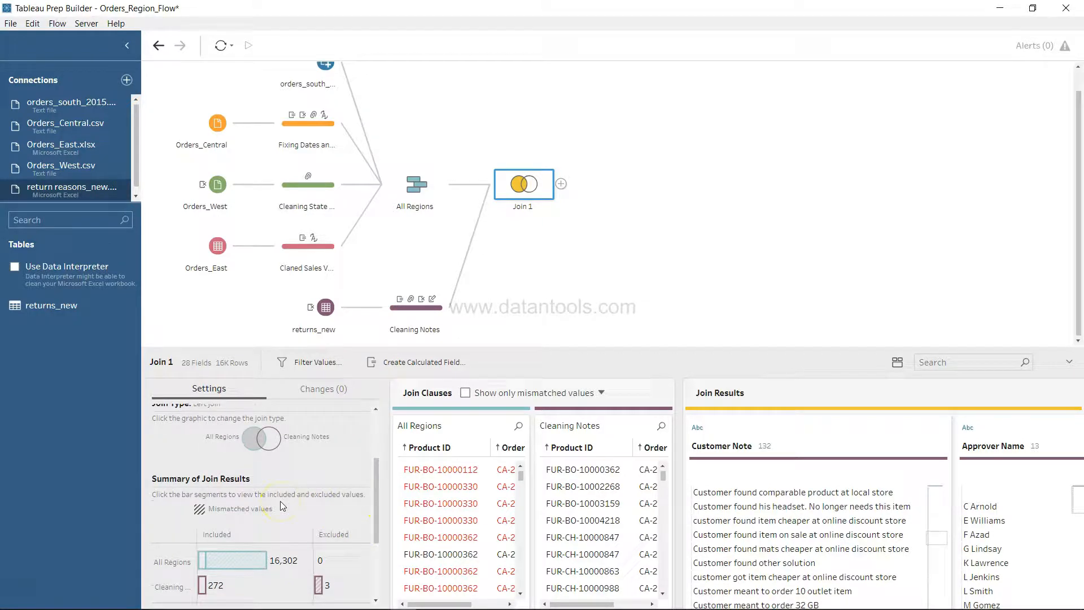
pyautogui.scroll(1, 280, 501)
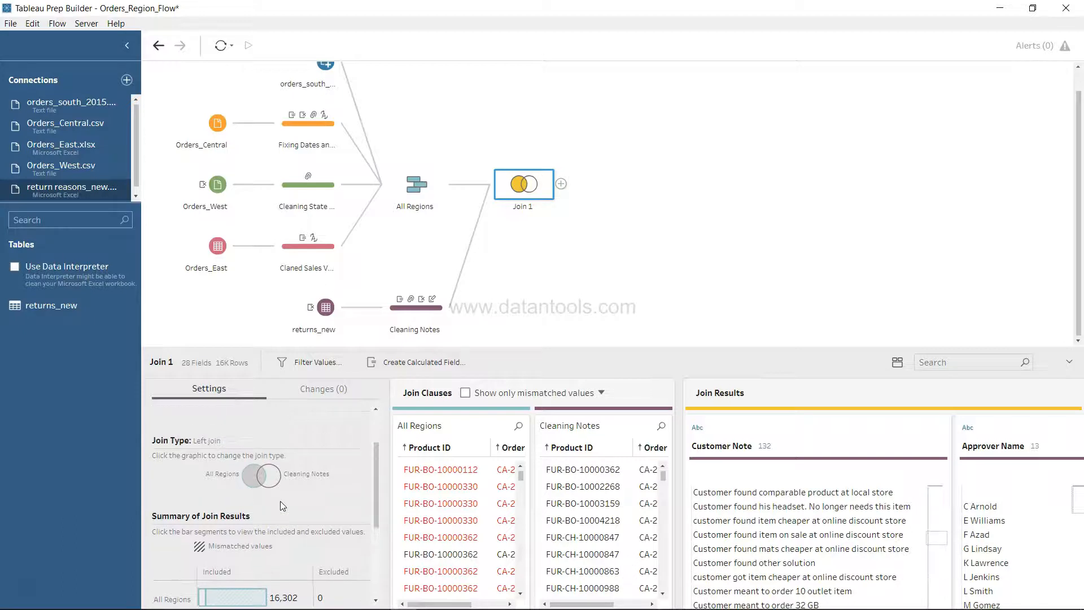
pyautogui.scroll(-2, 260, 501)
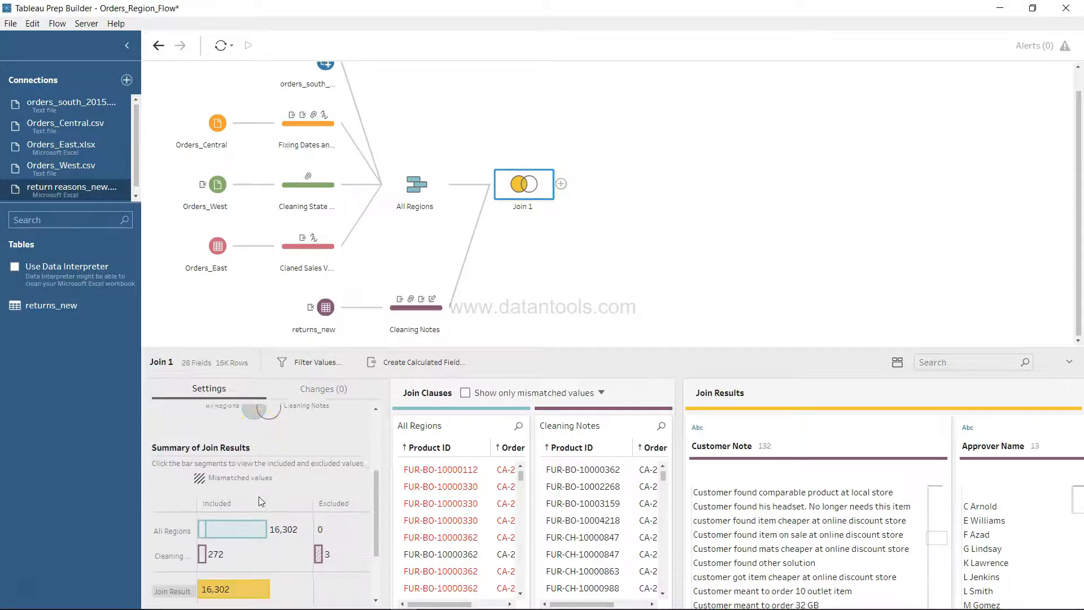
pyautogui.scroll(2, 250, 544)
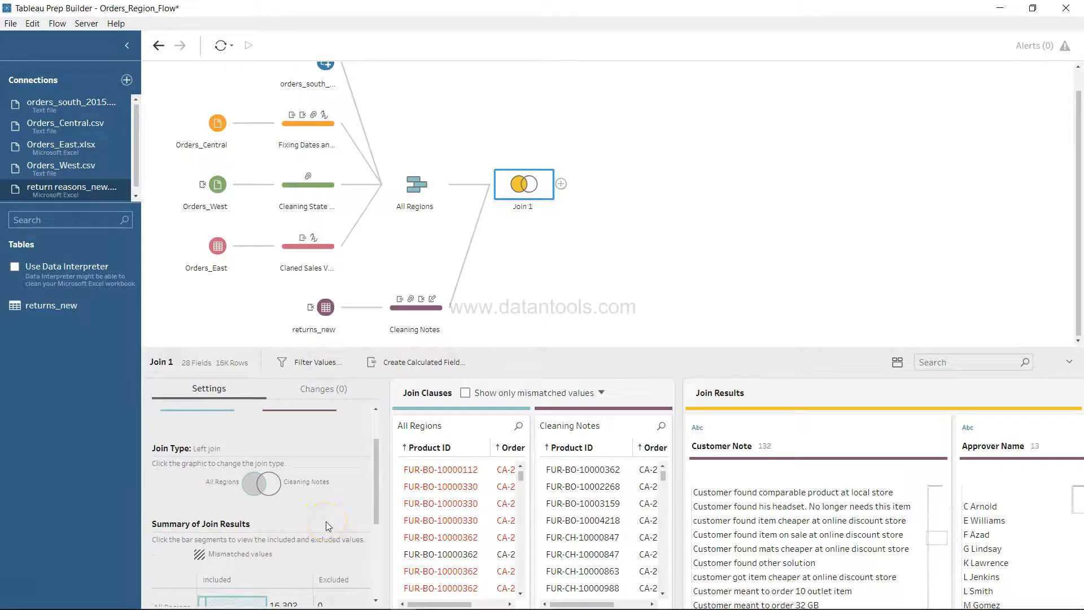
# Review the left join's type, its Product ID and Order ID clause values, and the fields in the join results.
pyautogui.scroll(1, 321, 525)
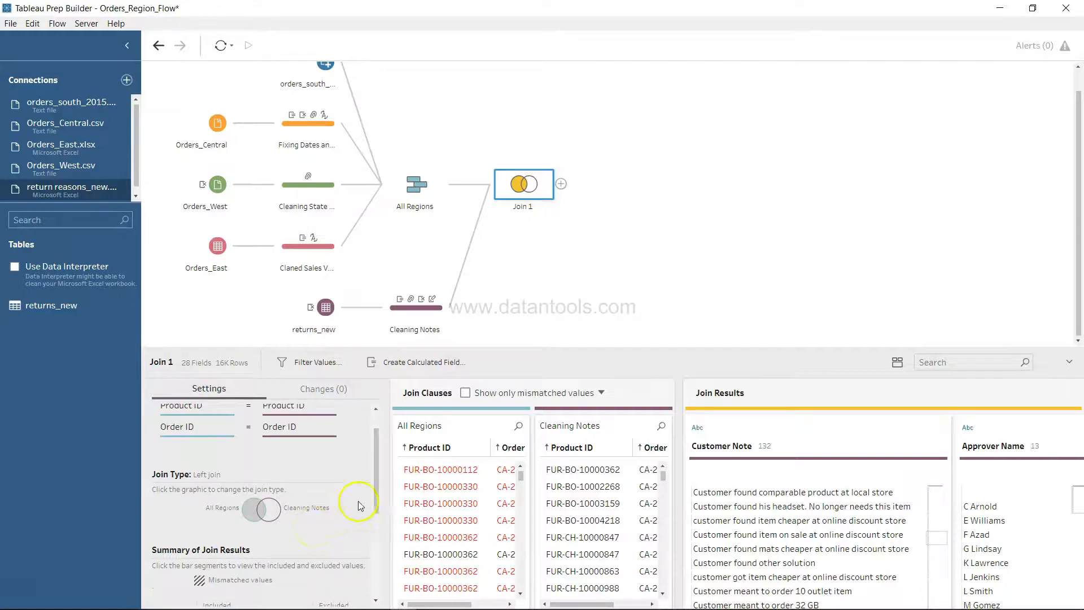
pyautogui.scroll(-1, 457, 552)
pyautogui.scroll(1, 458, 552)
pyautogui.scroll(-1, 466, 550)
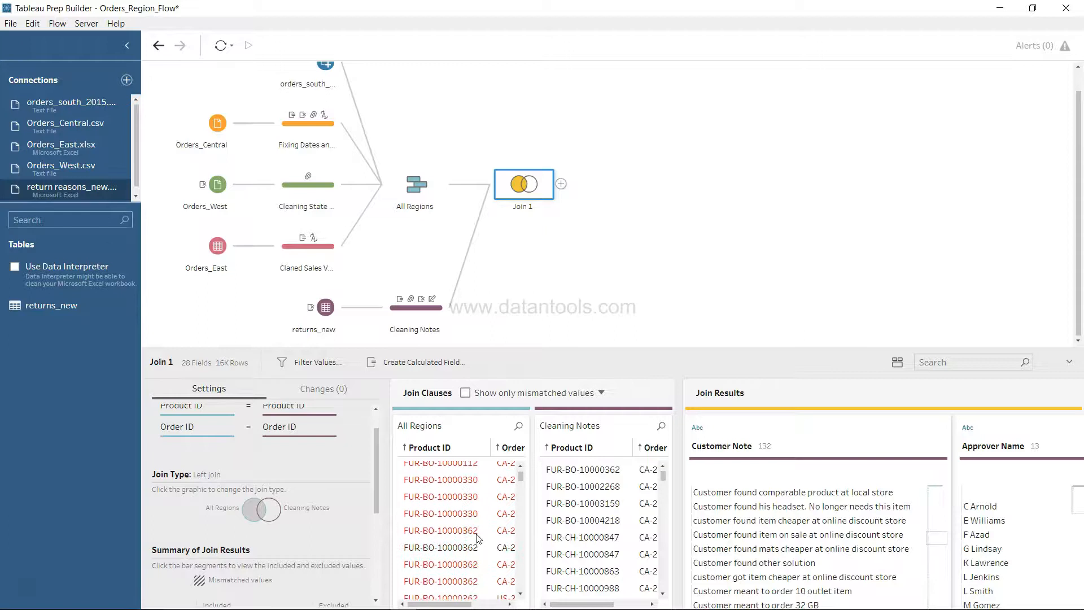
pyautogui.scroll(-10, 466, 553)
pyautogui.scroll(10, 466, 553)
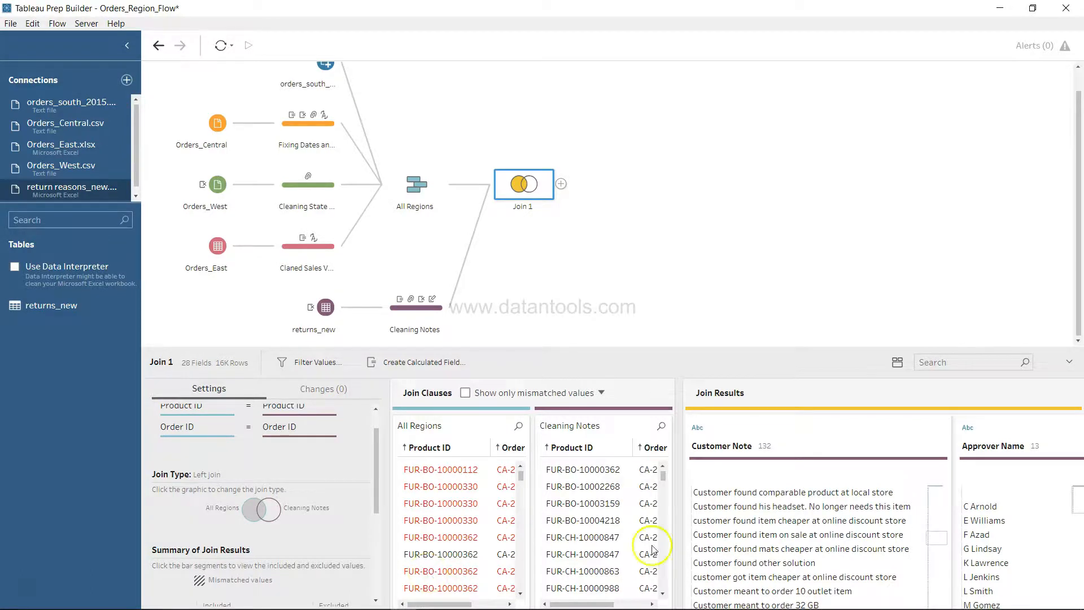
pyautogui.hscroll(2, 784, 532)
pyautogui.hscroll(6, 784, 531)
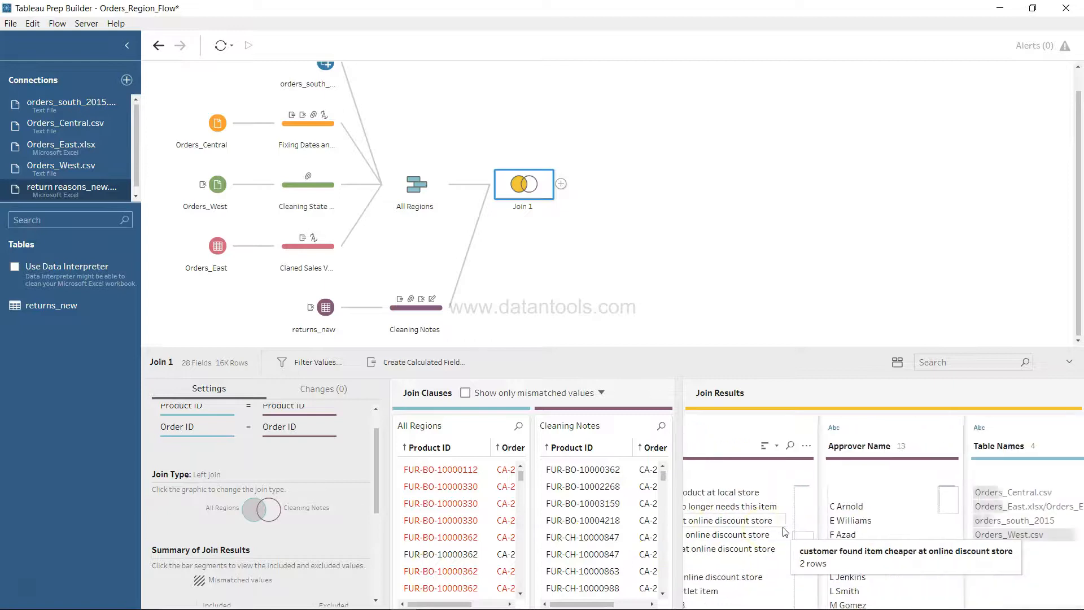
pyautogui.hscroll(4, 784, 531)
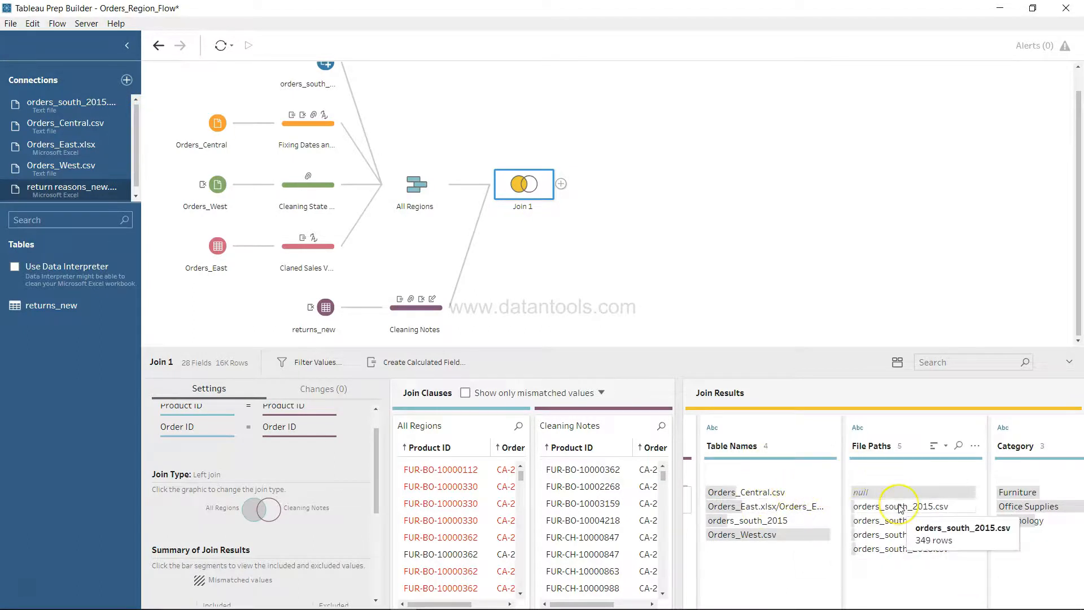
pyautogui.hscroll(5, 901, 508)
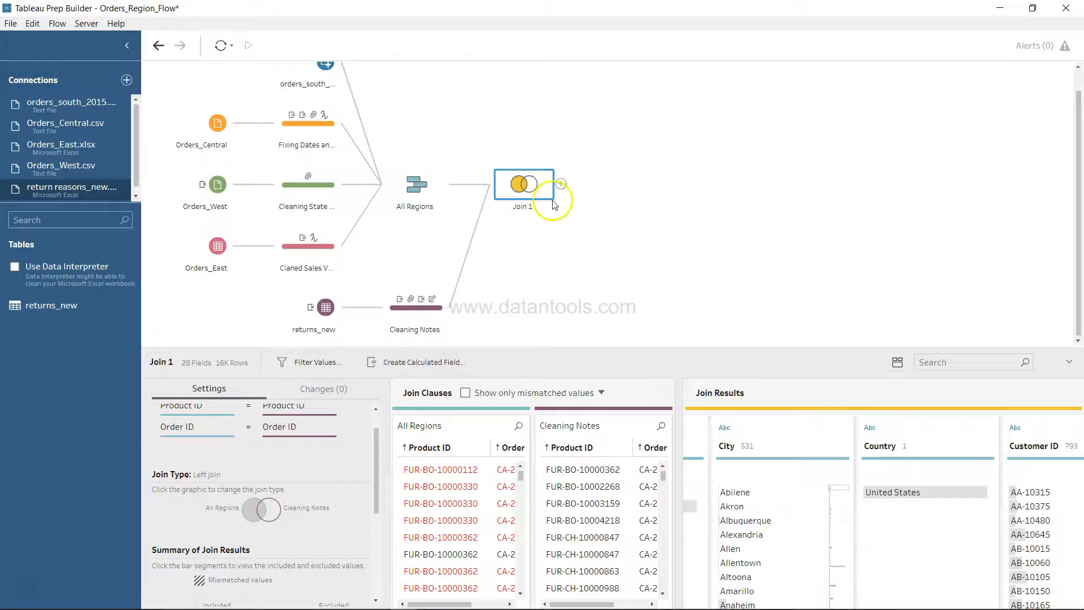
# Add a cleaning step after Join 1 and look through its fields as far as Order ID-1, Product ID-1 and Return Reason.
pyautogui.click(561, 183)
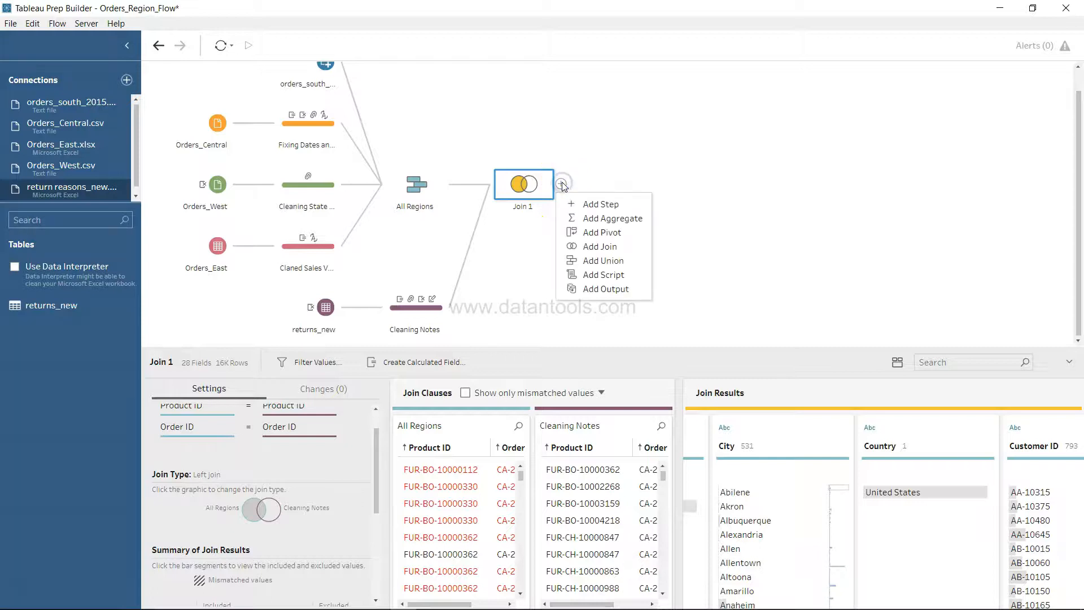
pyautogui.click(589, 204)
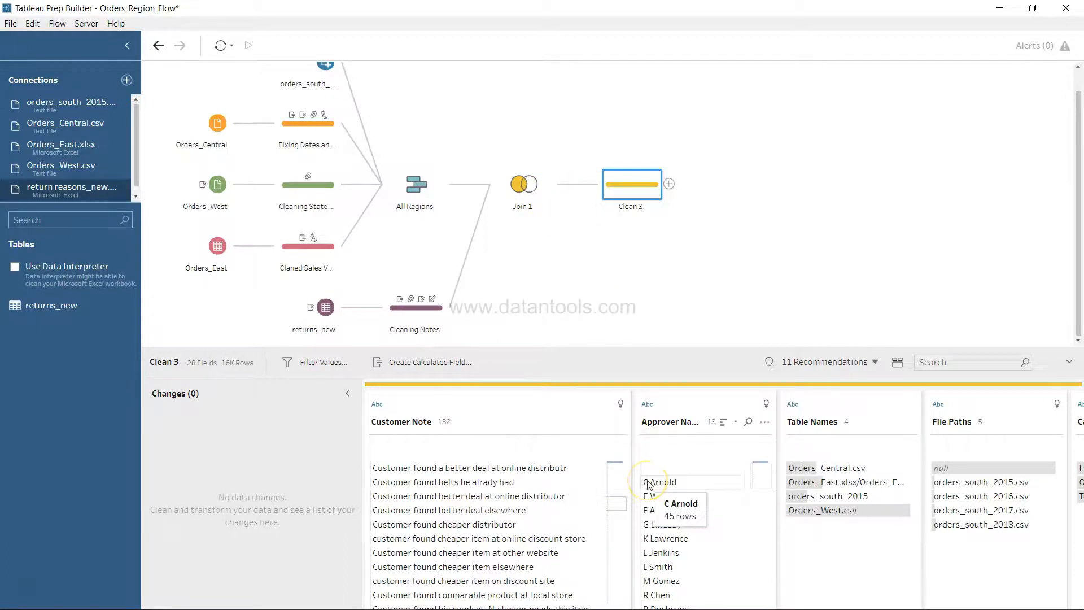
pyautogui.hscroll(4, 649, 485)
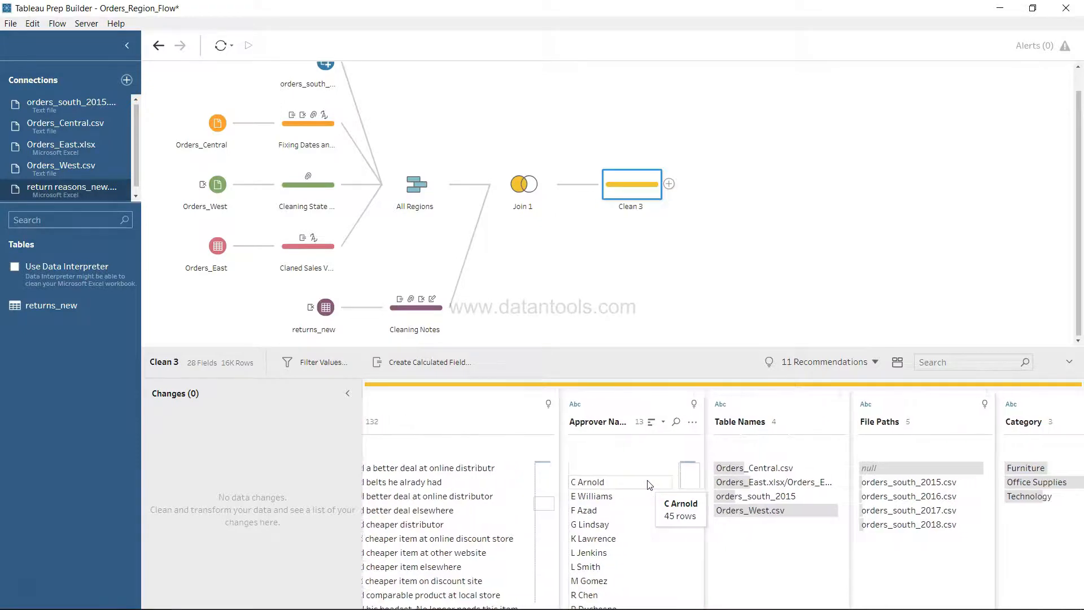
pyautogui.hscroll(7, 649, 484)
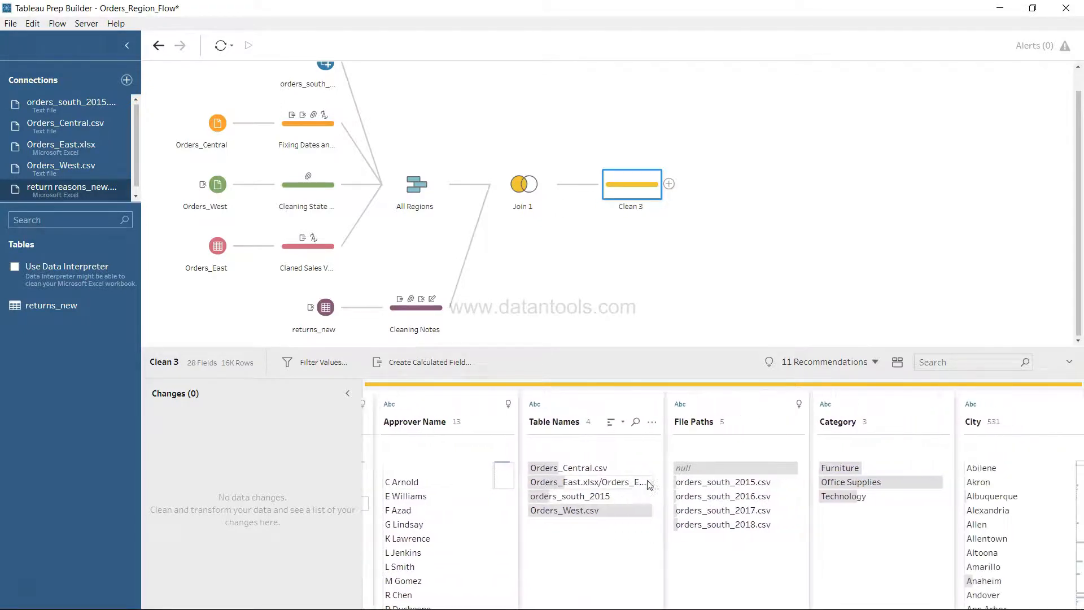
pyautogui.hscroll(18, 649, 484)
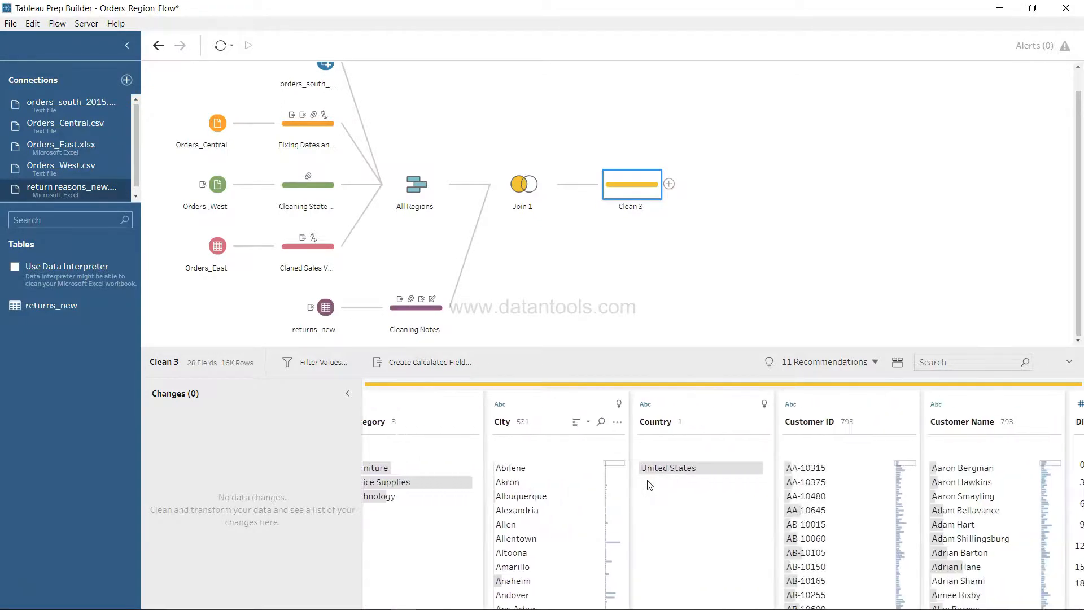
pyautogui.hscroll(14, 650, 484)
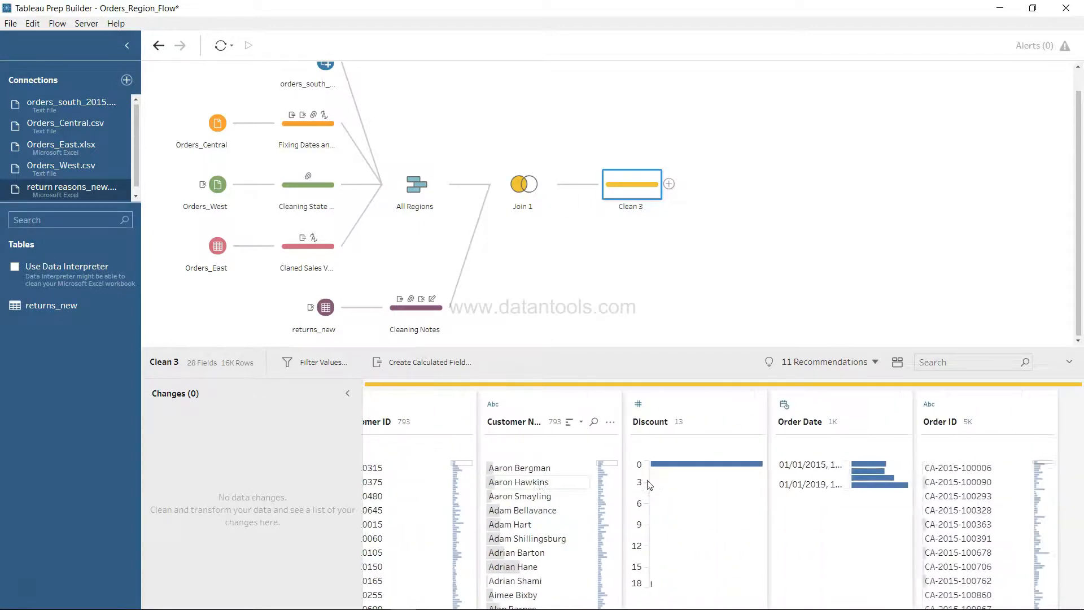
pyautogui.hscroll(20, 650, 485)
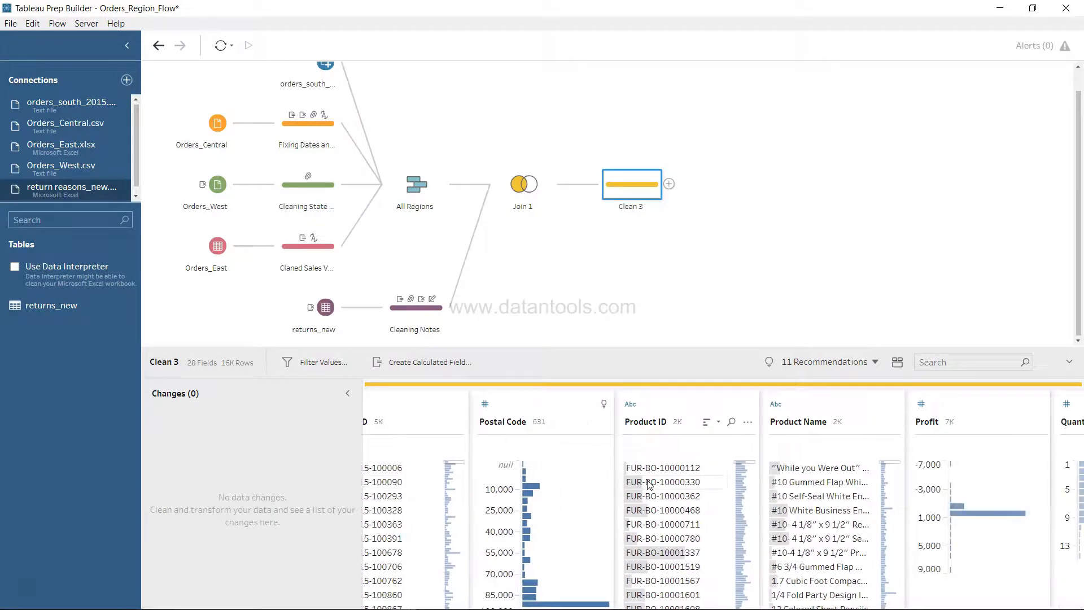
pyautogui.hscroll(13, 648, 485)
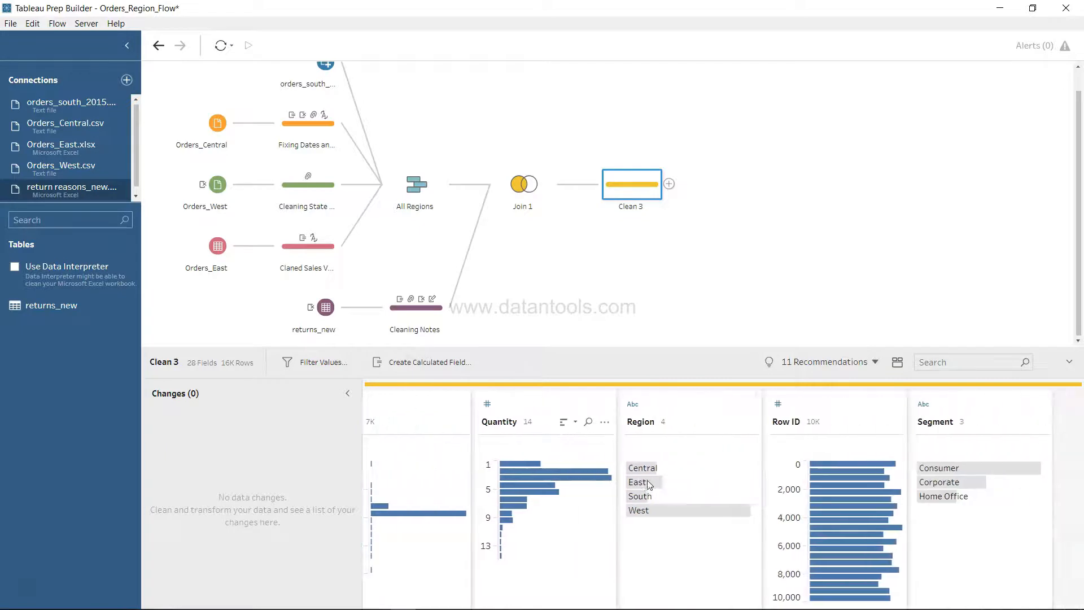
pyautogui.hscroll(20, 647, 480)
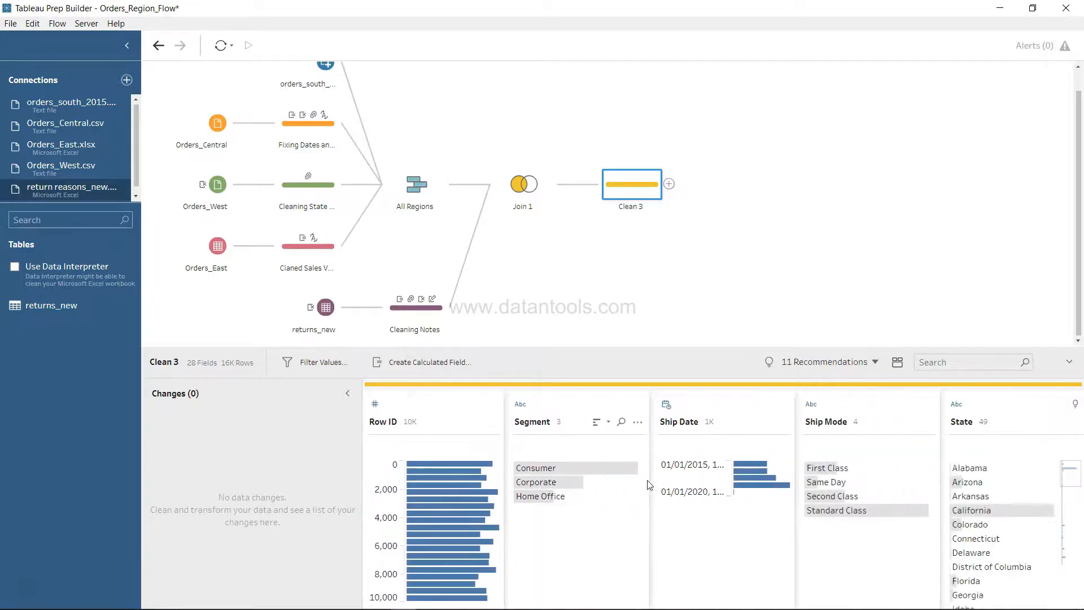
pyautogui.hscroll(15, 649, 484)
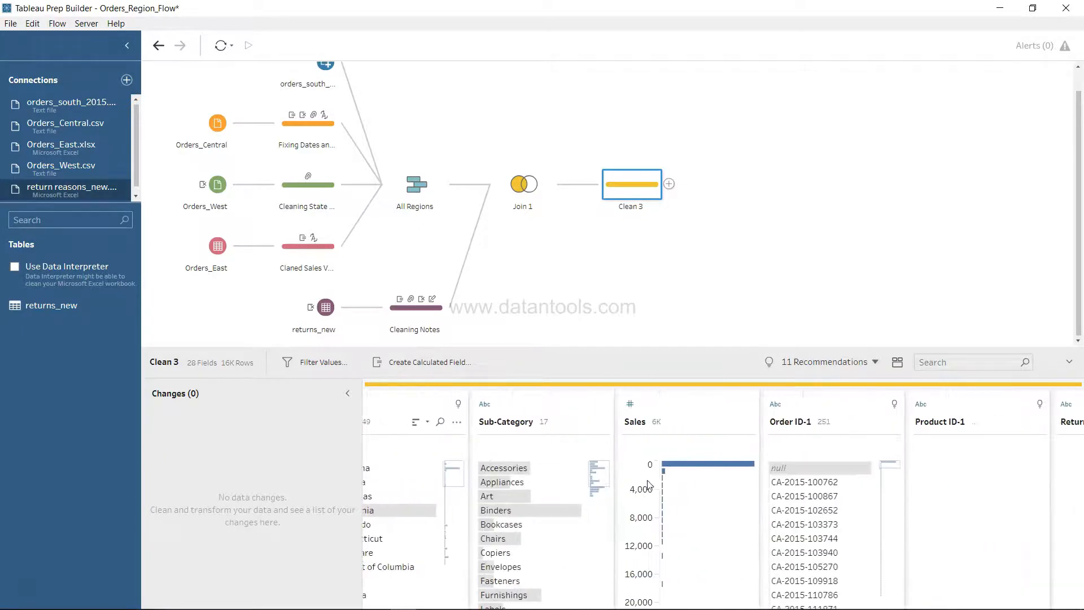
pyautogui.hscroll(3, 649, 484)
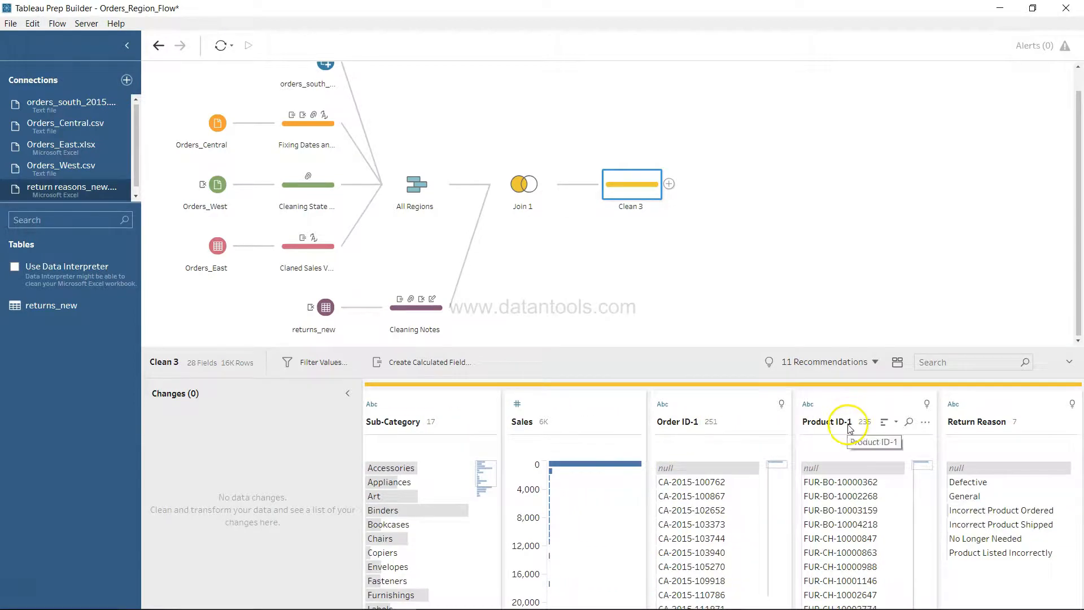
# Look back through the new cleaning step's fields, from the joined return fields to Customer Note.
pyautogui.hscroll(-13, 843, 520)
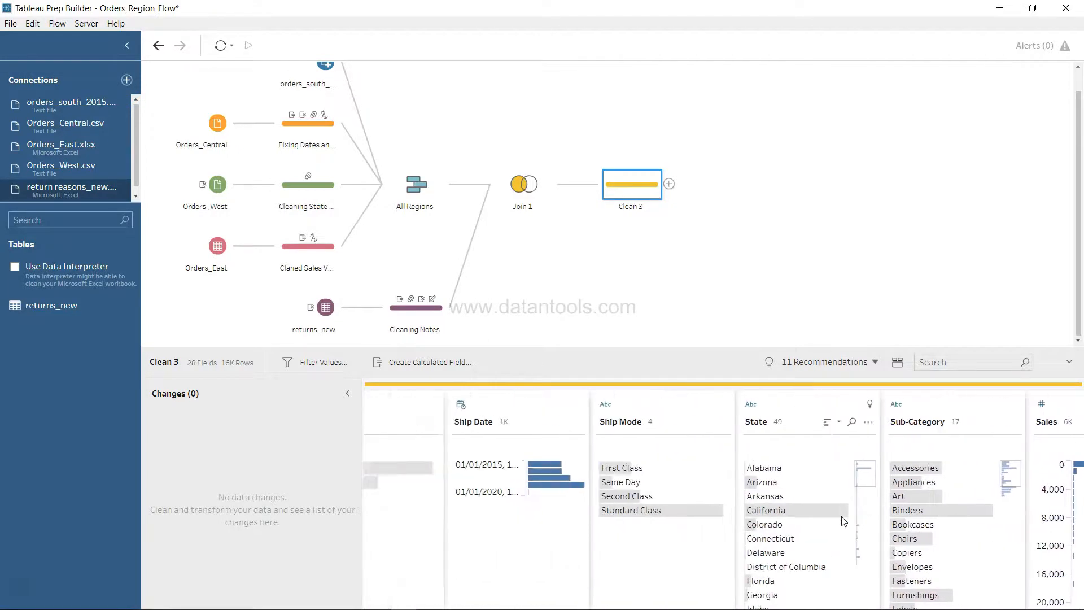
pyautogui.hscroll(12, 844, 520)
pyautogui.hscroll(-20, 843, 520)
pyautogui.hscroll(-6, 844, 520)
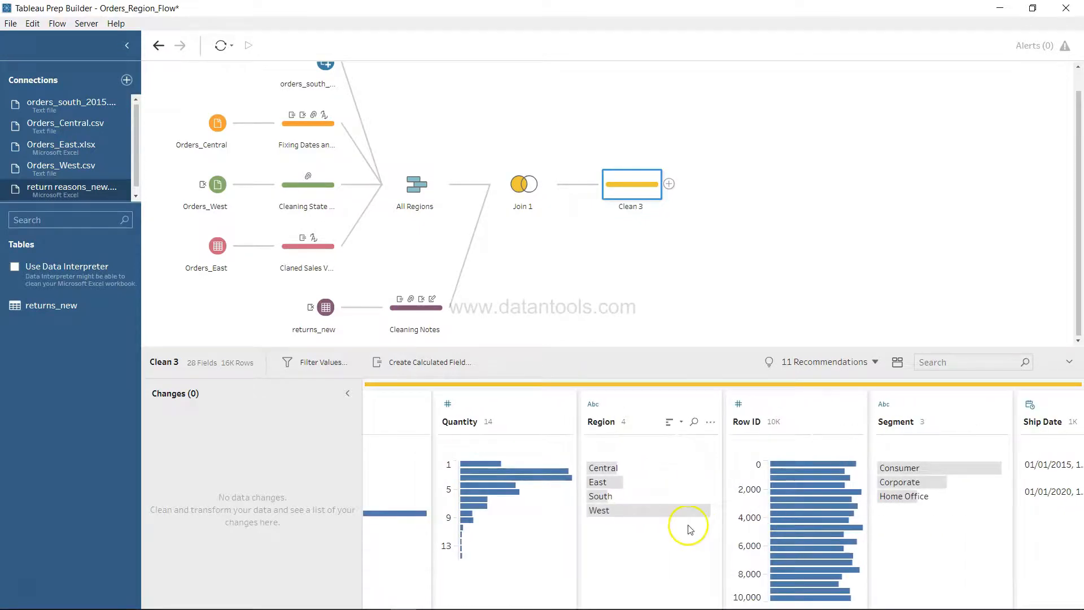
pyautogui.moveTo(777, 501)
pyautogui.hscroll(-5, 777, 499)
pyautogui.hscroll(-15, 777, 499)
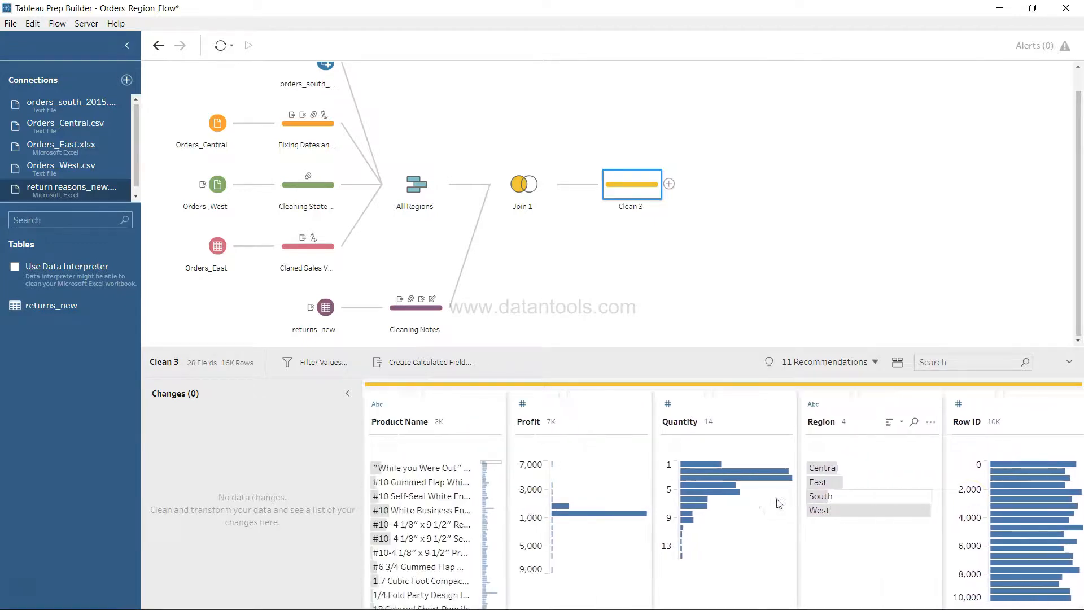
pyautogui.hscroll(-16, 777, 500)
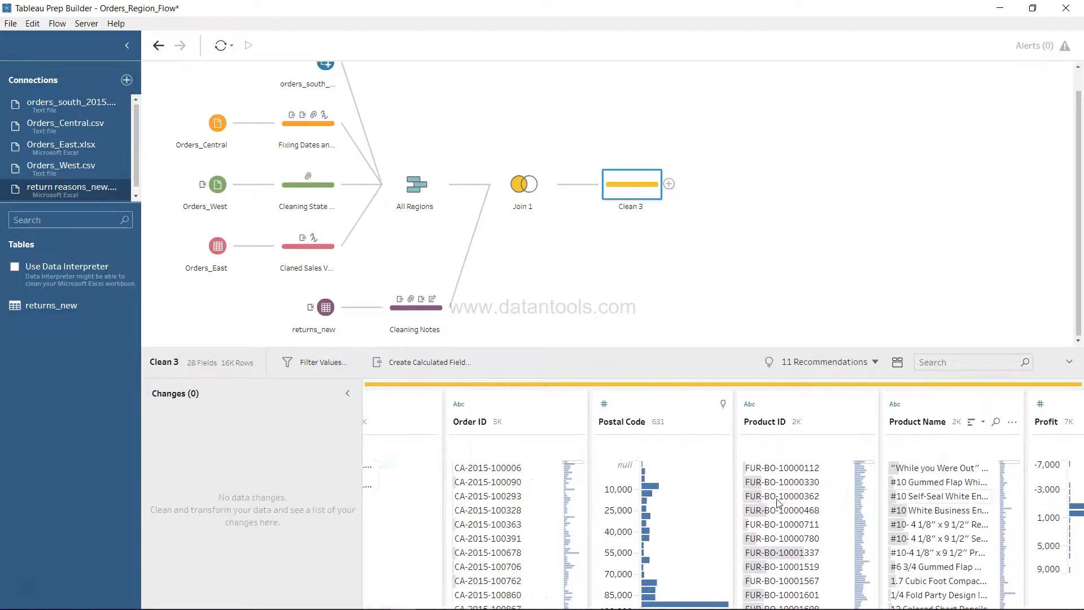
pyautogui.hscroll(-18, 777, 504)
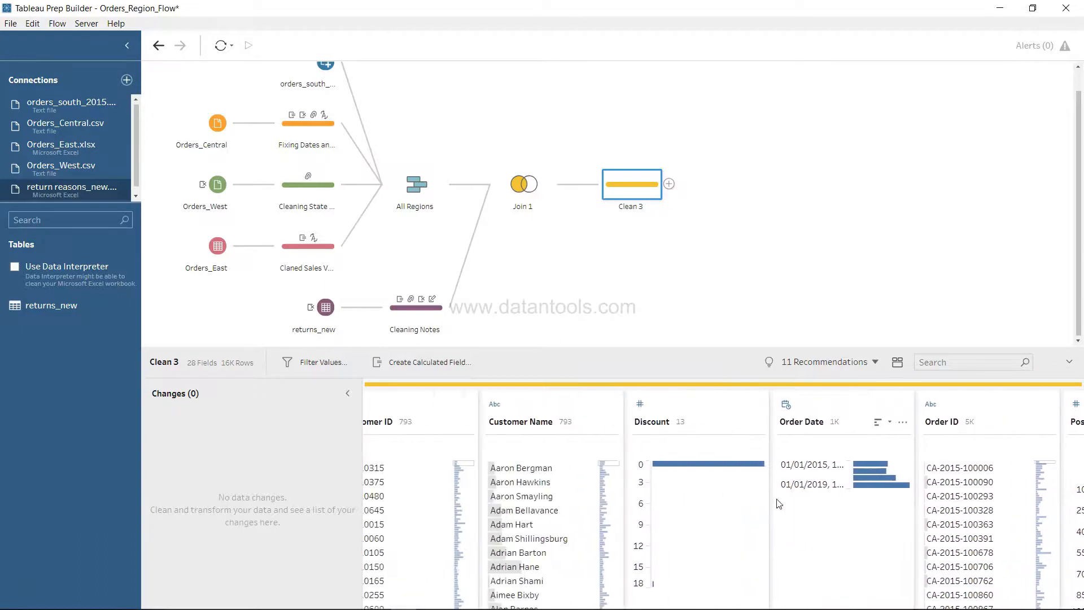
pyautogui.hscroll(-17, 778, 503)
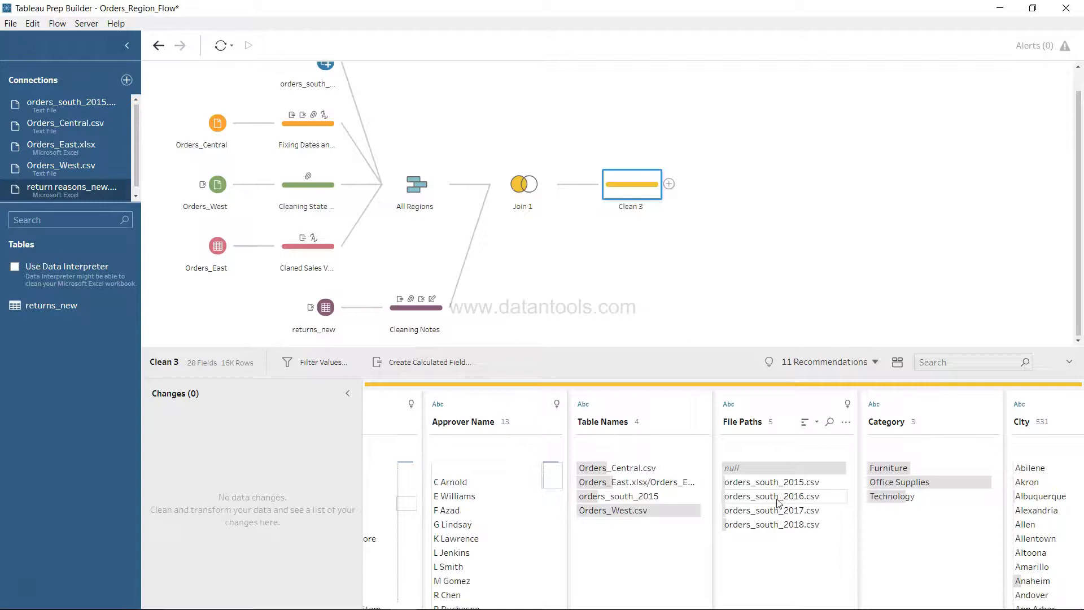
pyautogui.hscroll(-7, 778, 500)
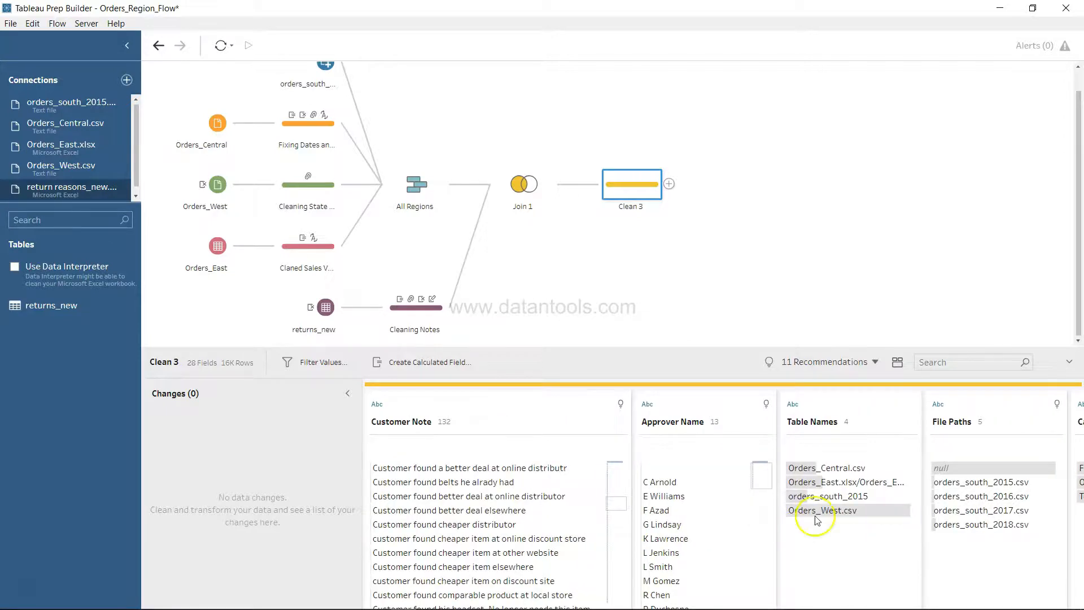
# Search the cleaning step's fields for "Order" and check the null values in Order ID-1.
pyautogui.click(959, 361)
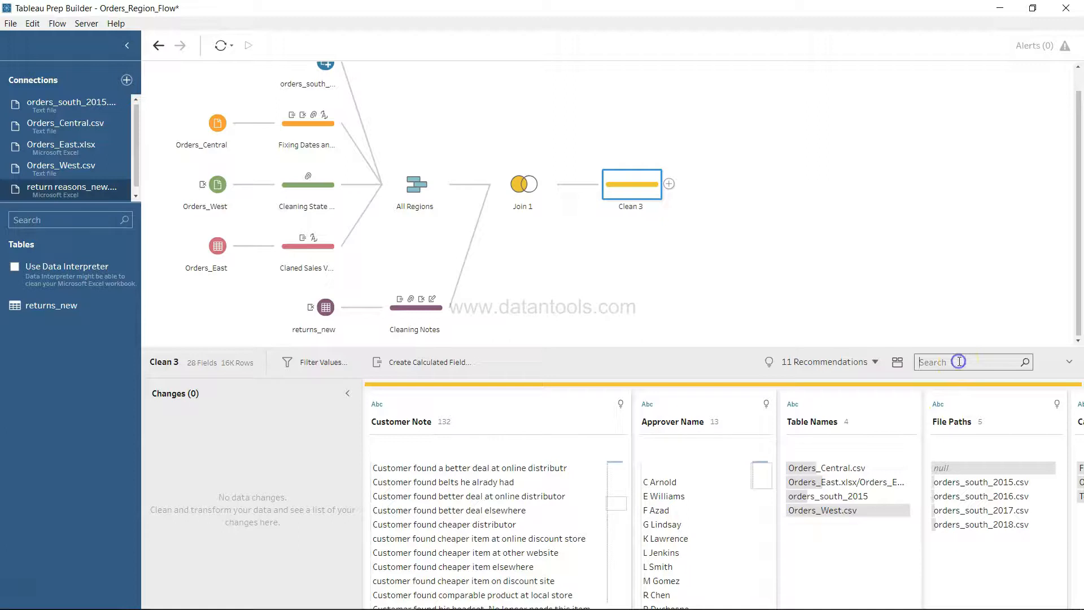
pyautogui.write('Order')
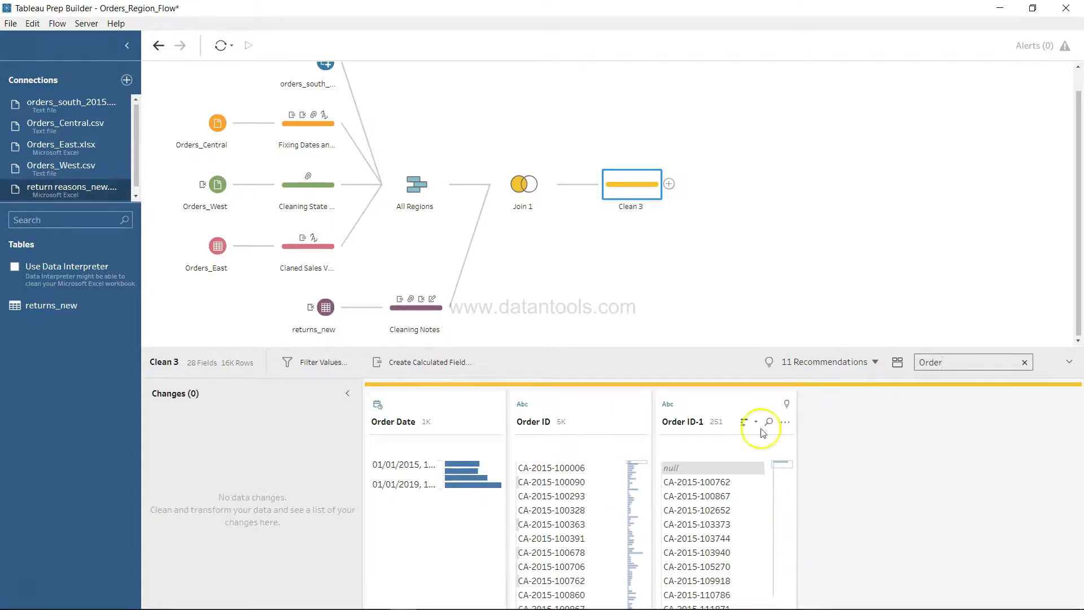
pyautogui.moveTo(694, 468)
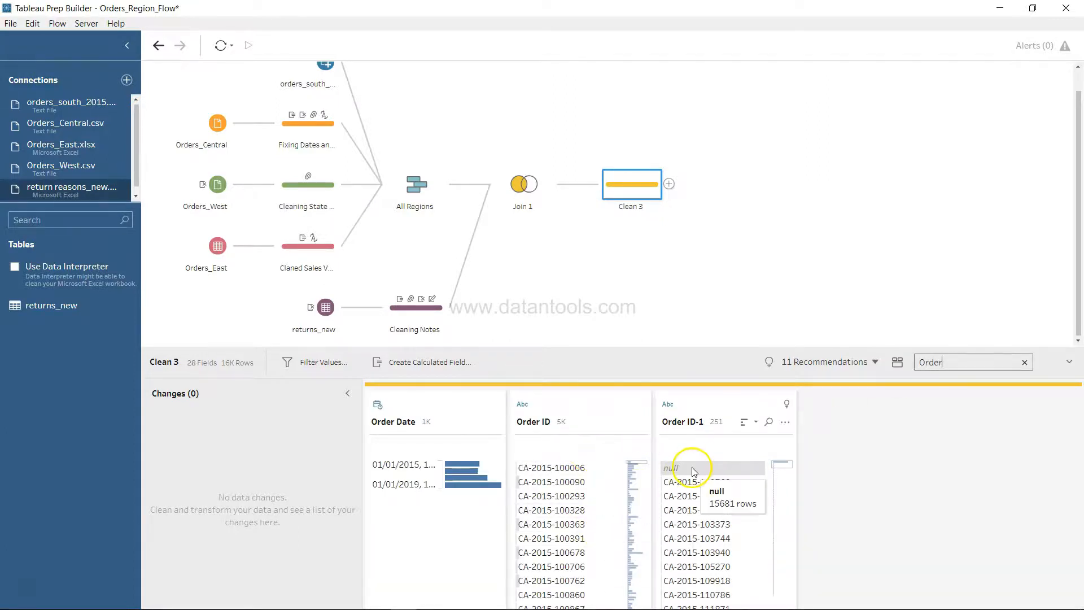
# Search the cleaning step's fields for "Product" and remove the duplicate Product ID-1 field.
pyautogui.moveTo(953, 365); pyautogui.dragTo(900, 362)
pyautogui.write('Product')
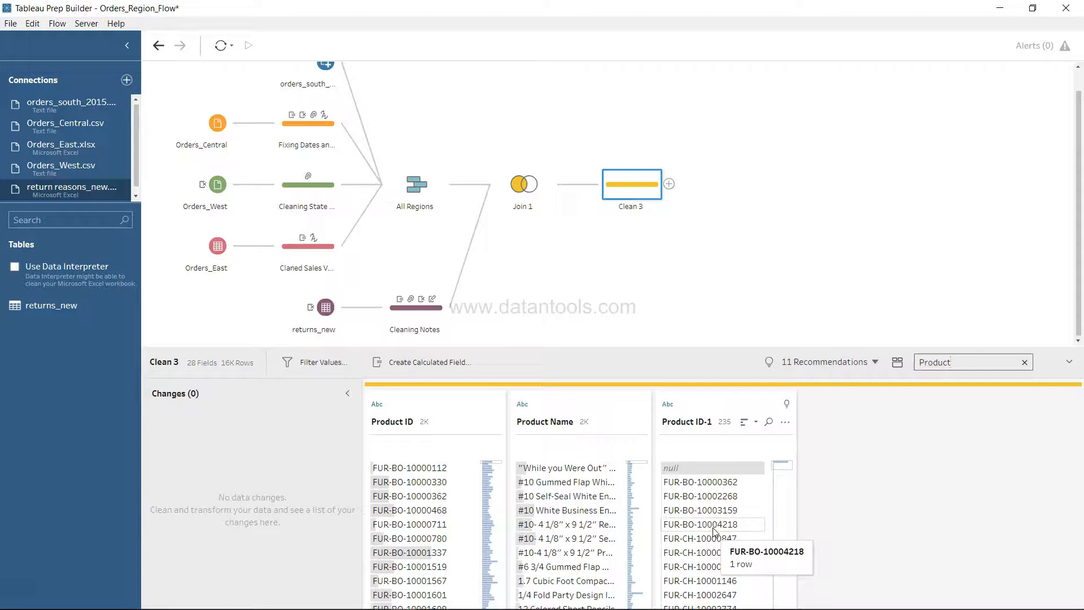
pyautogui.hotkey('ctrl', 'a')
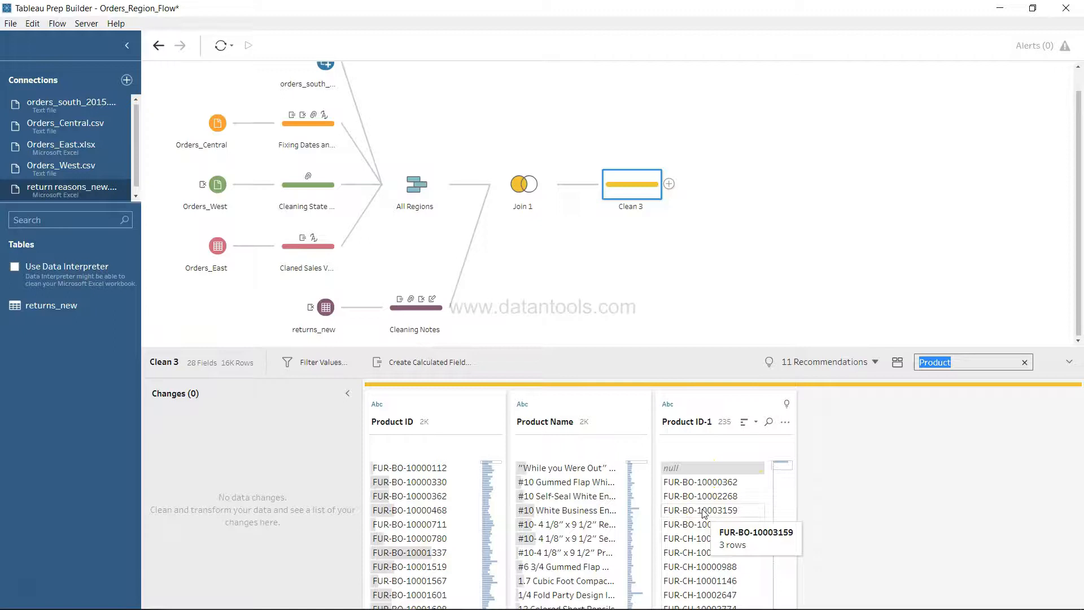
pyautogui.click(785, 422)
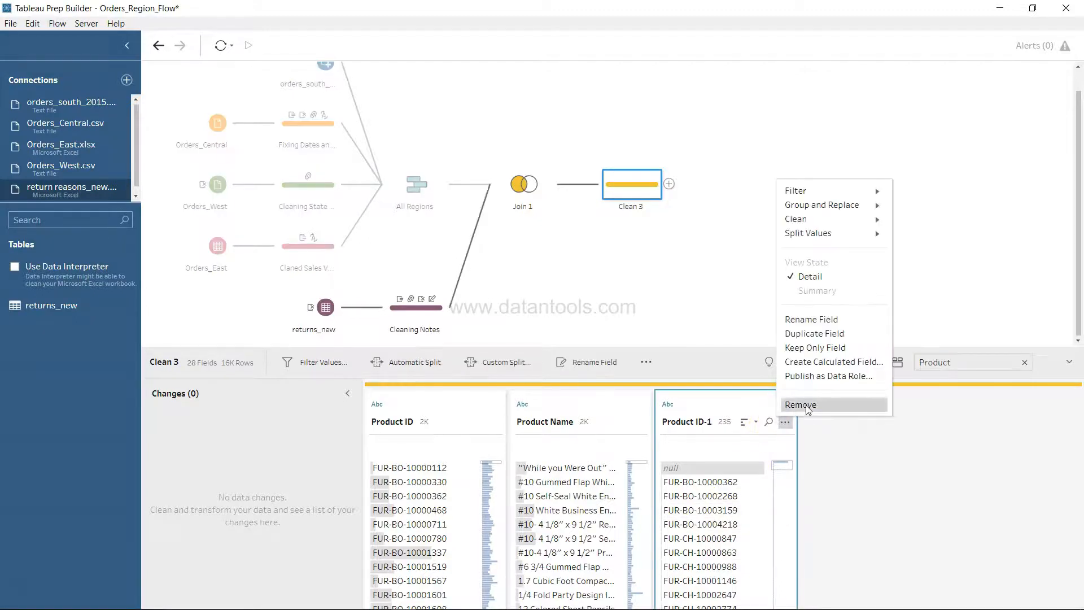
pyautogui.click(807, 405)
# Filter the field list by "Order" and compare the values of Order ID and Order ID-1.
pyautogui.doubleClick(967, 357)
pyautogui.write('Or')
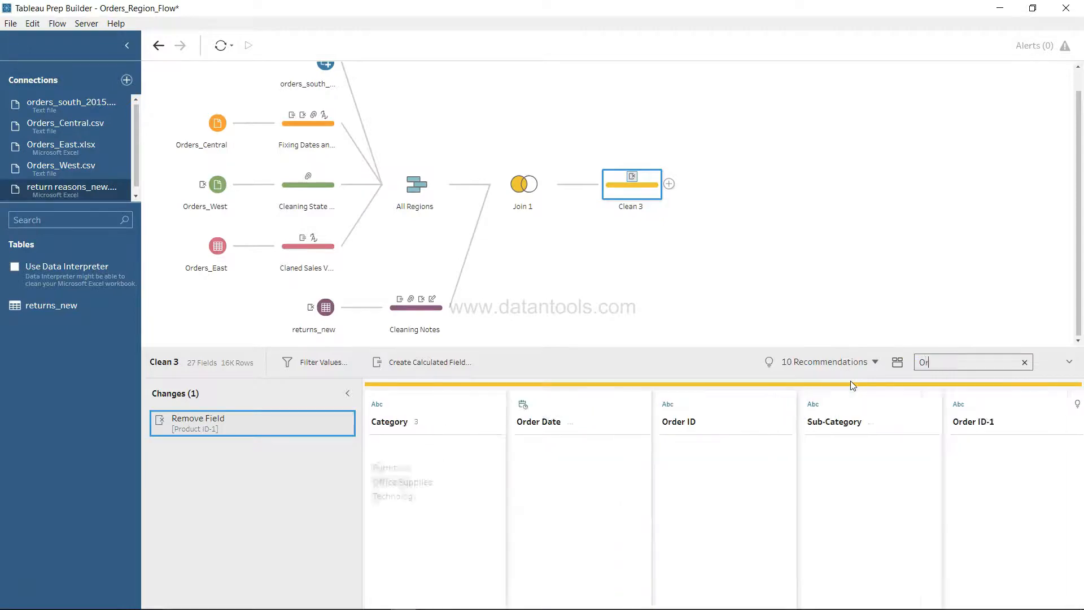
pyautogui.write('der')
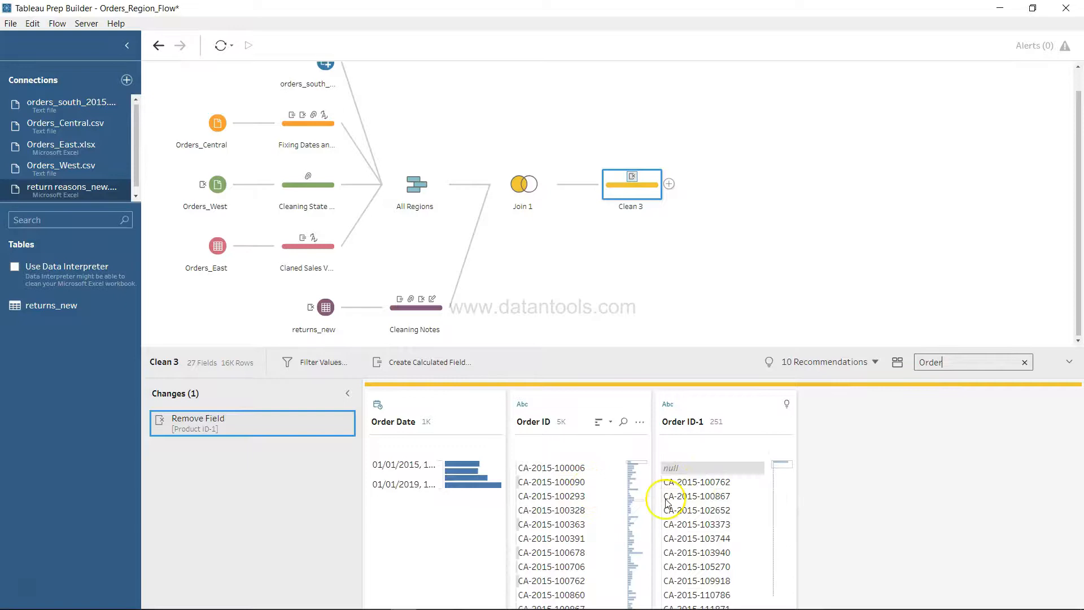
pyautogui.scroll(-3, 575, 501)
pyautogui.scroll(-10, 575, 501)
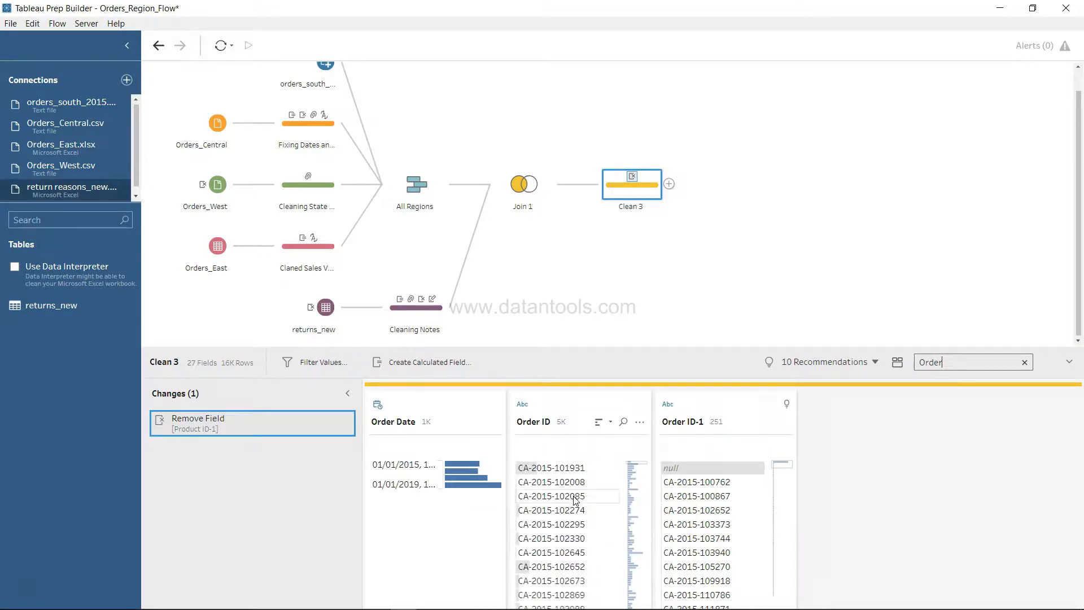
pyautogui.scroll(12, 575, 501)
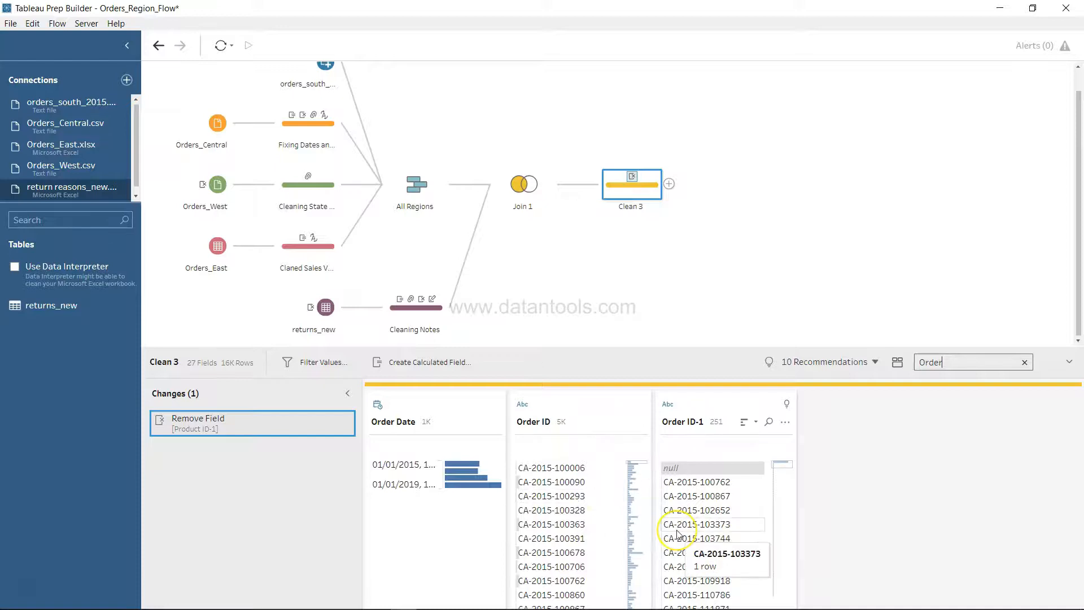
pyautogui.scroll(-3, 678, 533)
pyautogui.scroll(-10, 678, 534)
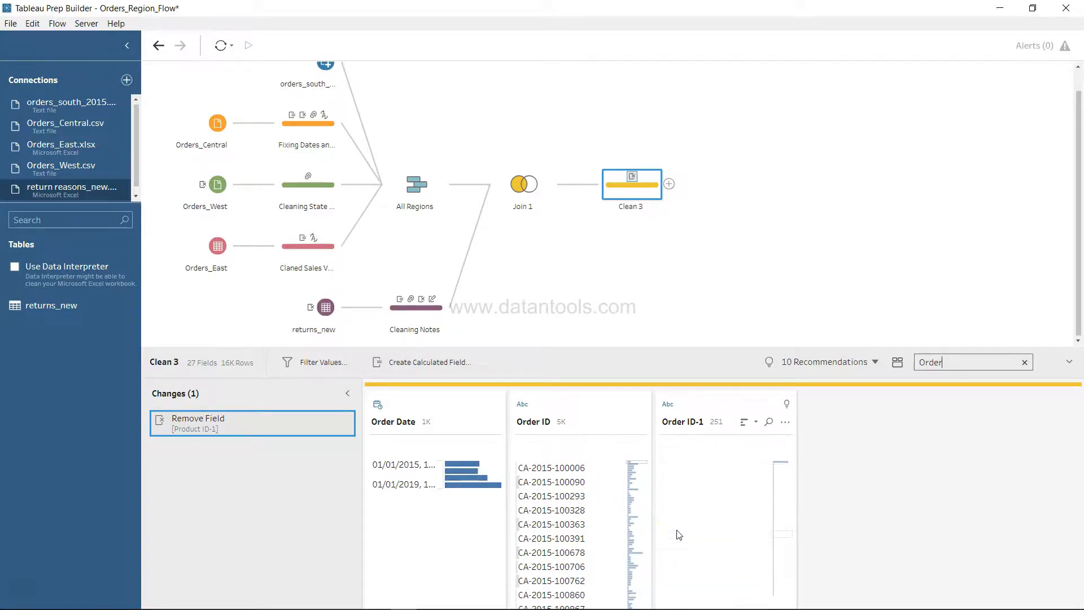
# Remove the duplicate Order ID-1 field from the cleaning step and clear the field search.
pyautogui.scroll(4, 679, 534)
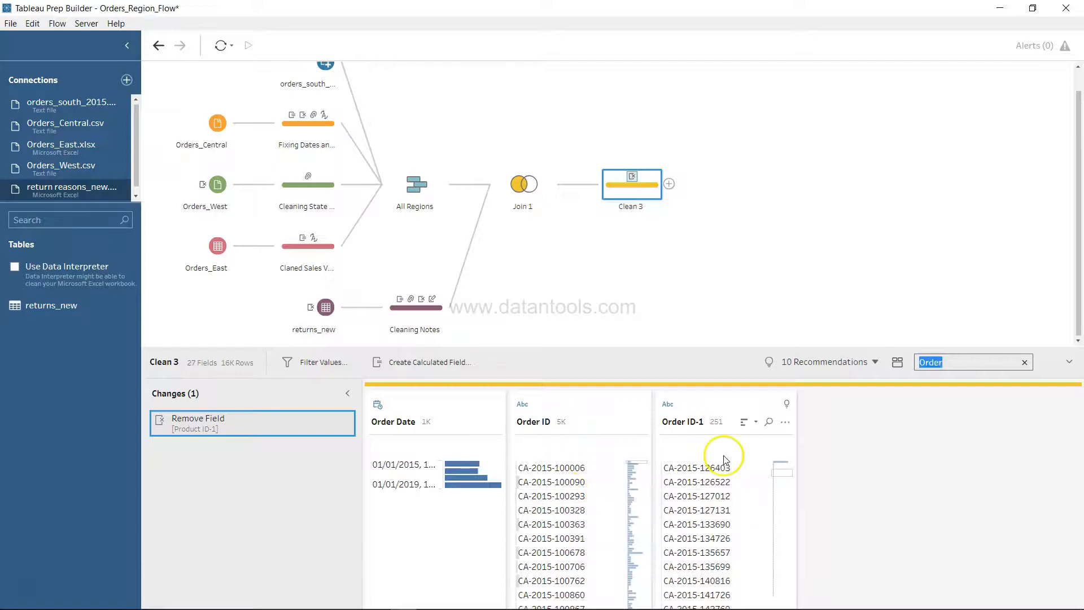
pyautogui.click(785, 423)
pyautogui.click(816, 405)
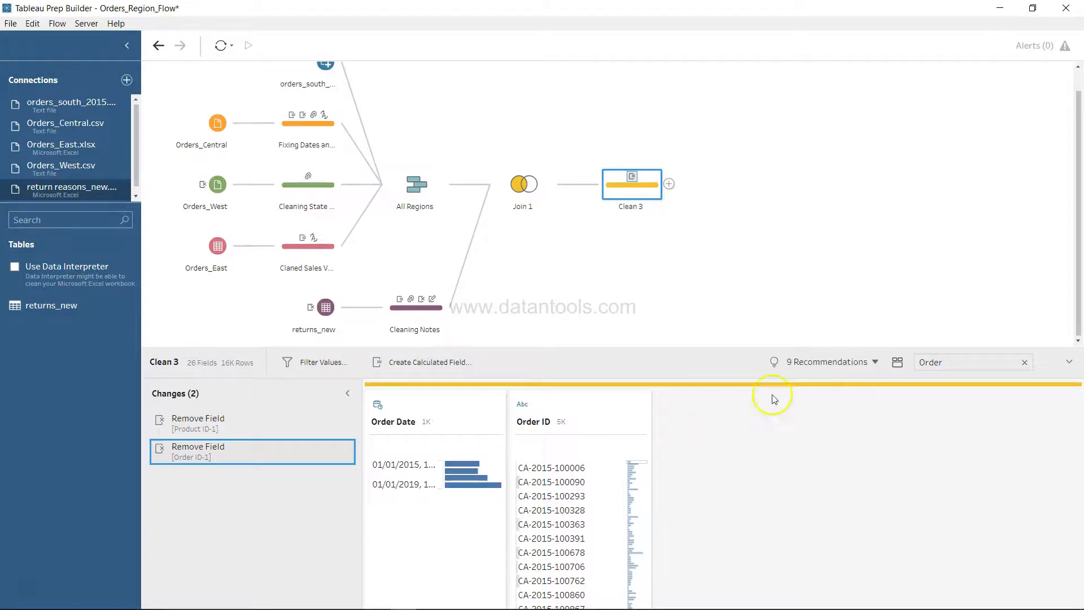
pyautogui.doubleClick(960, 362)
pyautogui.press('BackSpace')
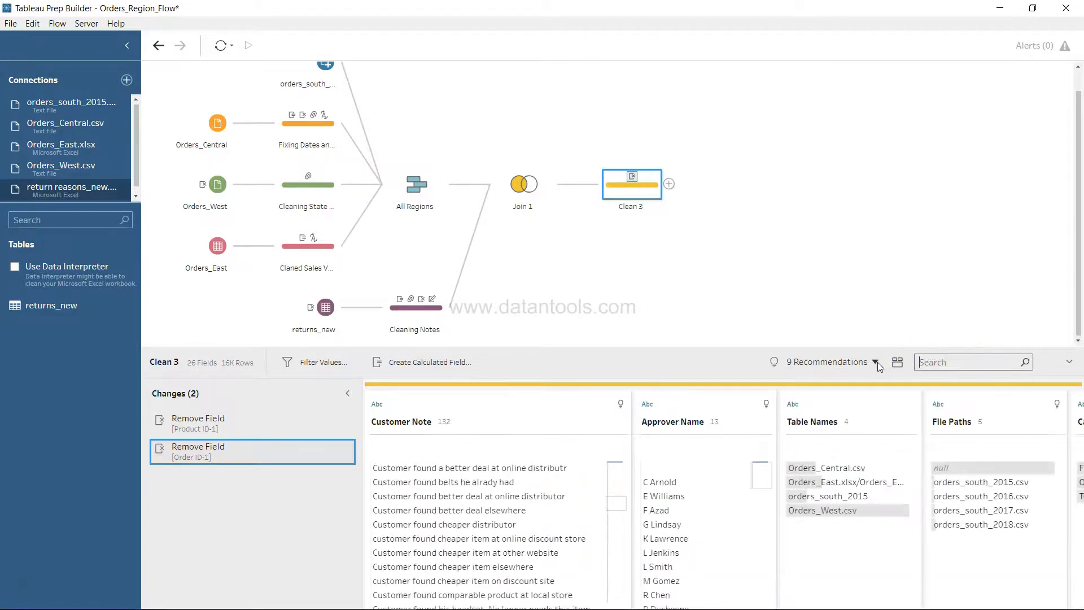
# Look through the cleaning step's remaining fields up to Return Reason and check the row counts of its null and reason values.
pyautogui.hscroll(5, 873, 544)
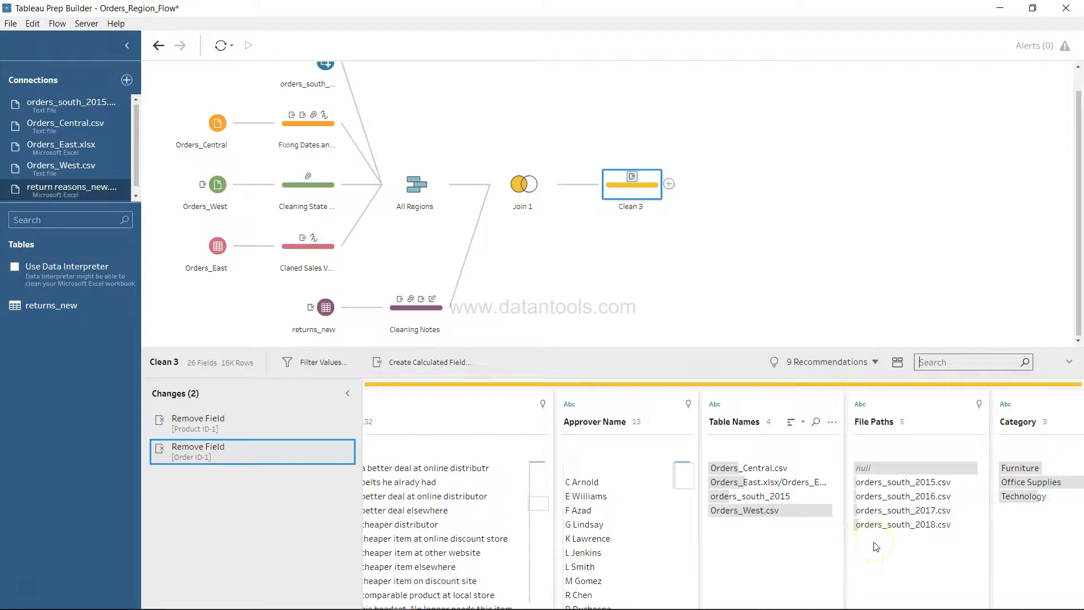
pyautogui.hscroll(4, 874, 542)
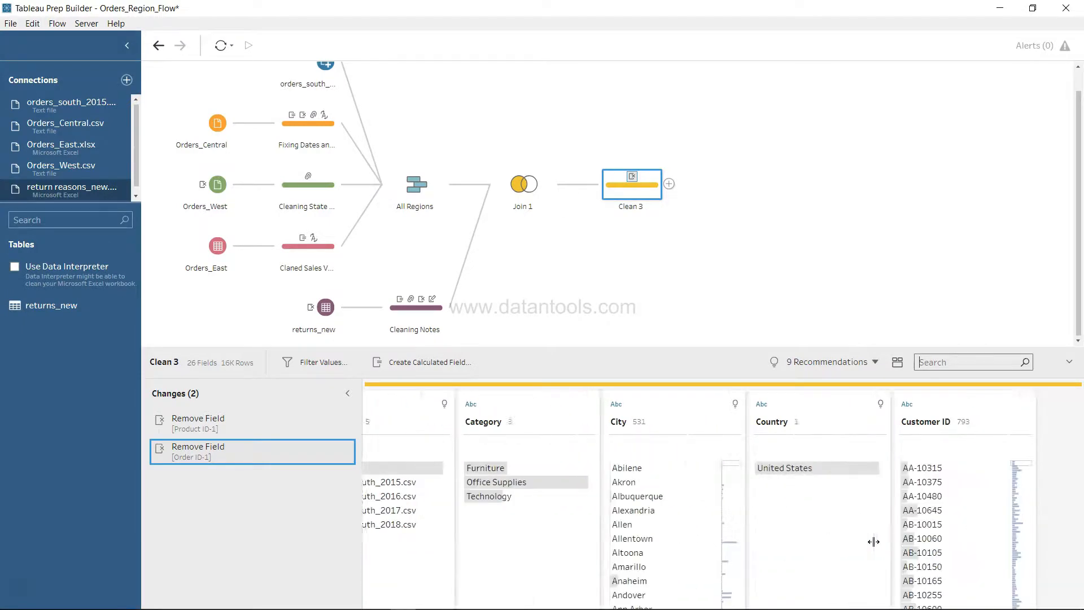
pyautogui.hscroll(5, 874, 543)
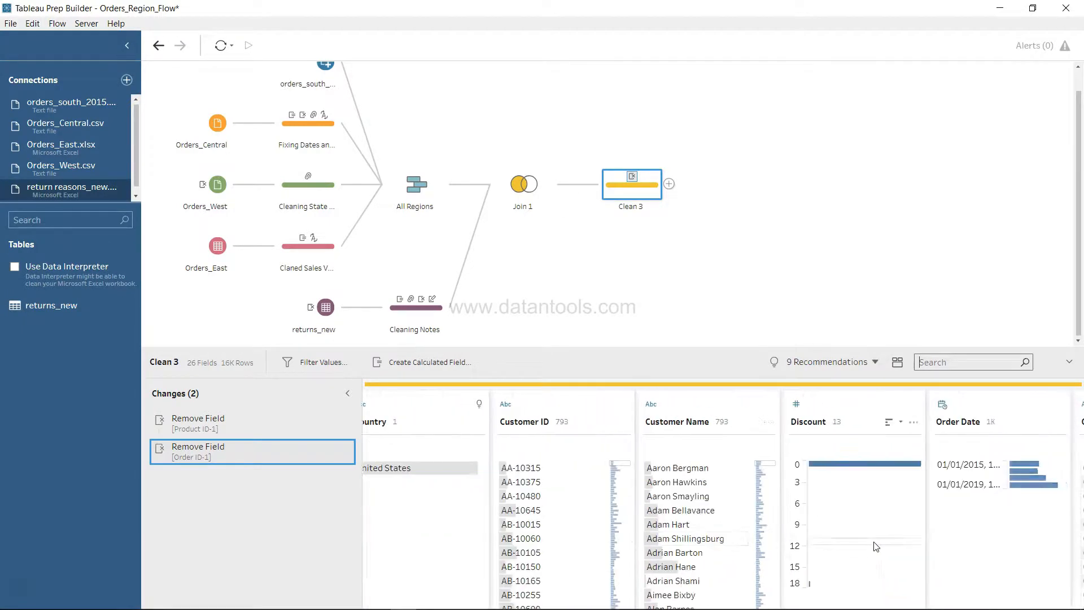
pyautogui.hscroll(4, 875, 545)
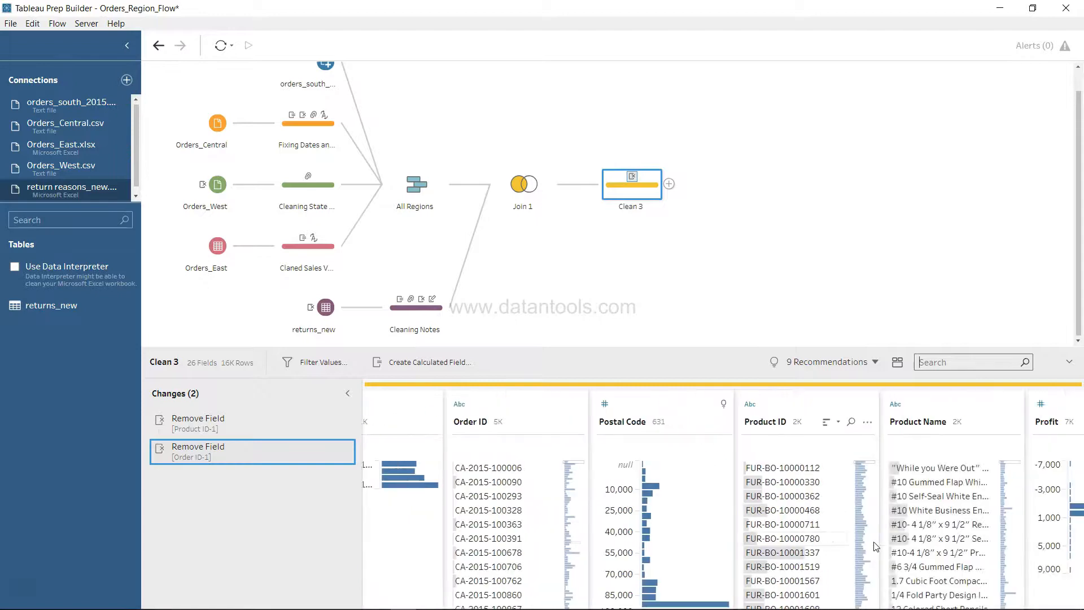
pyautogui.hscroll(4, 875, 546)
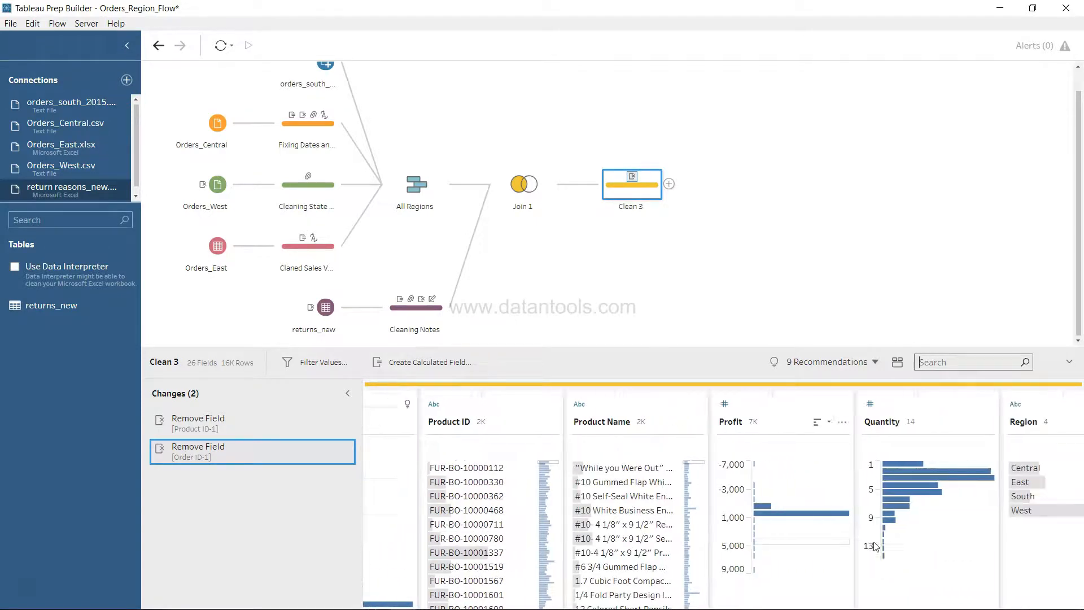
pyautogui.hscroll(4, 876, 546)
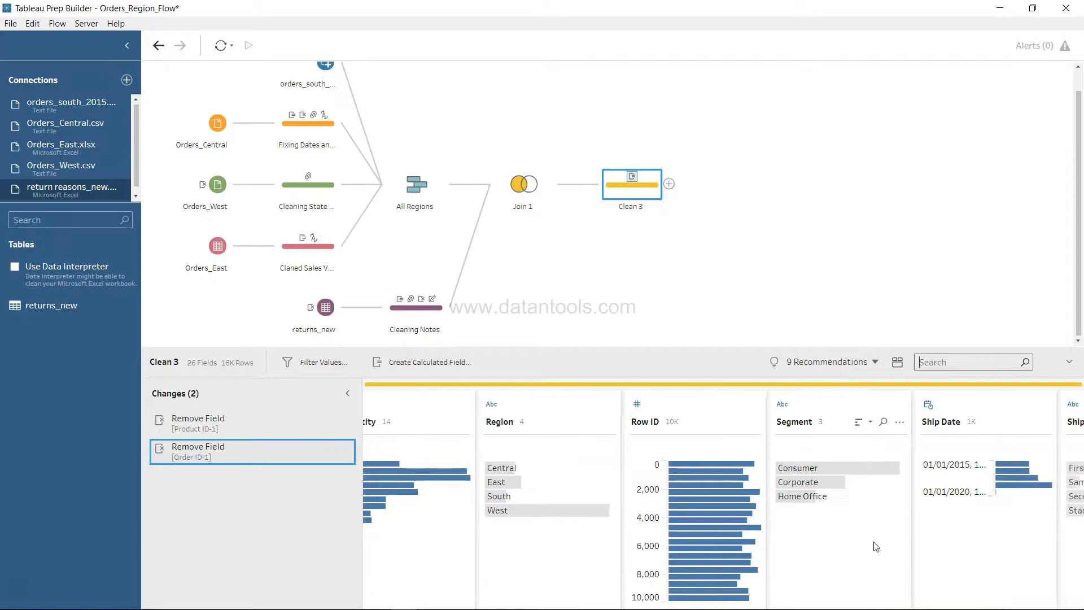
pyautogui.hscroll(4, 874, 545)
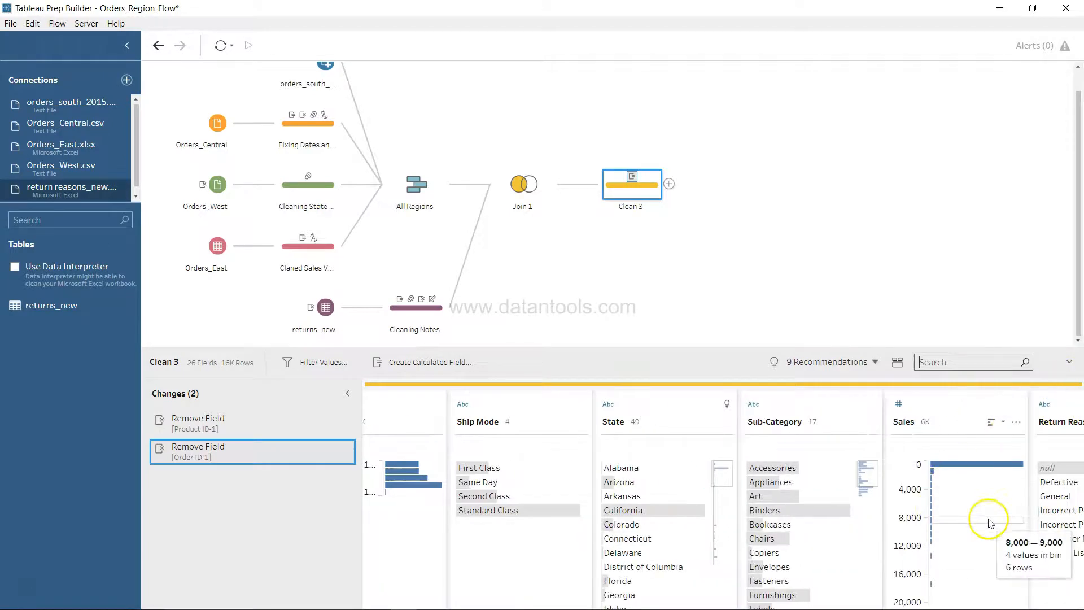
pyautogui.hscroll(1, 990, 520)
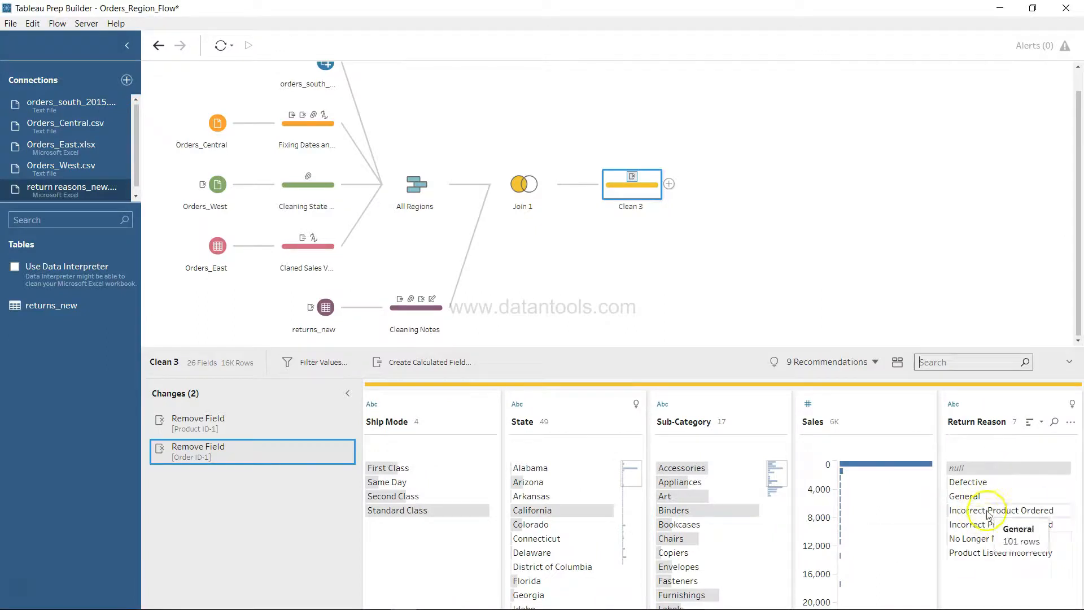
pyautogui.moveTo(986, 473)
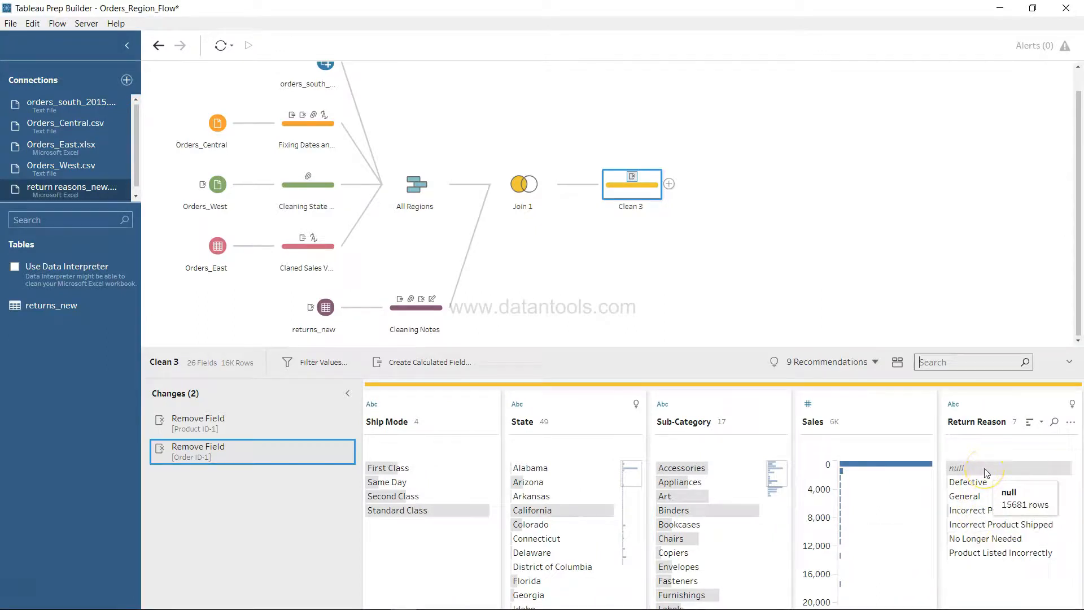
pyautogui.moveTo(987, 529)
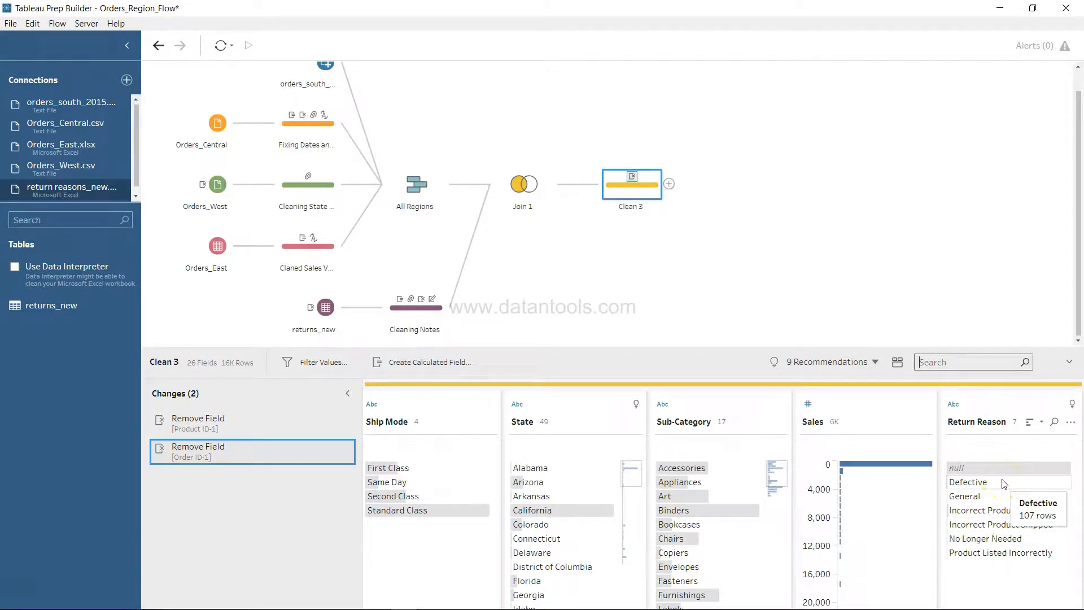
pyautogui.moveTo(1000, 561)
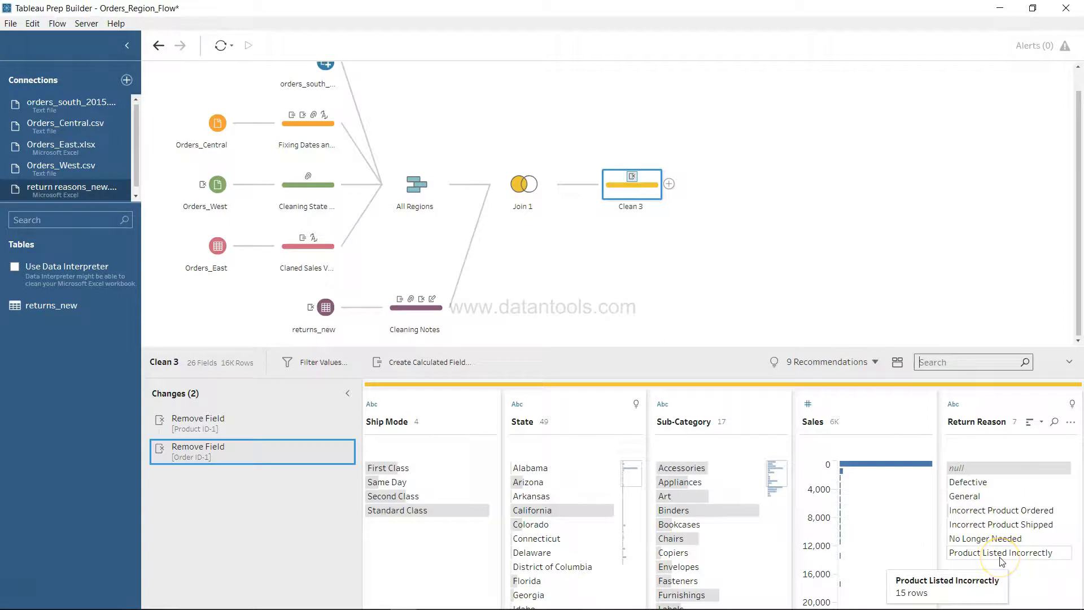
# Create a calculated field named Returned? with the formula IF ISNULL([Return Reason]) THEN 'No' ELSE 'Yes'.
pyautogui.click(434, 362)
pyautogui.write('Returned?')
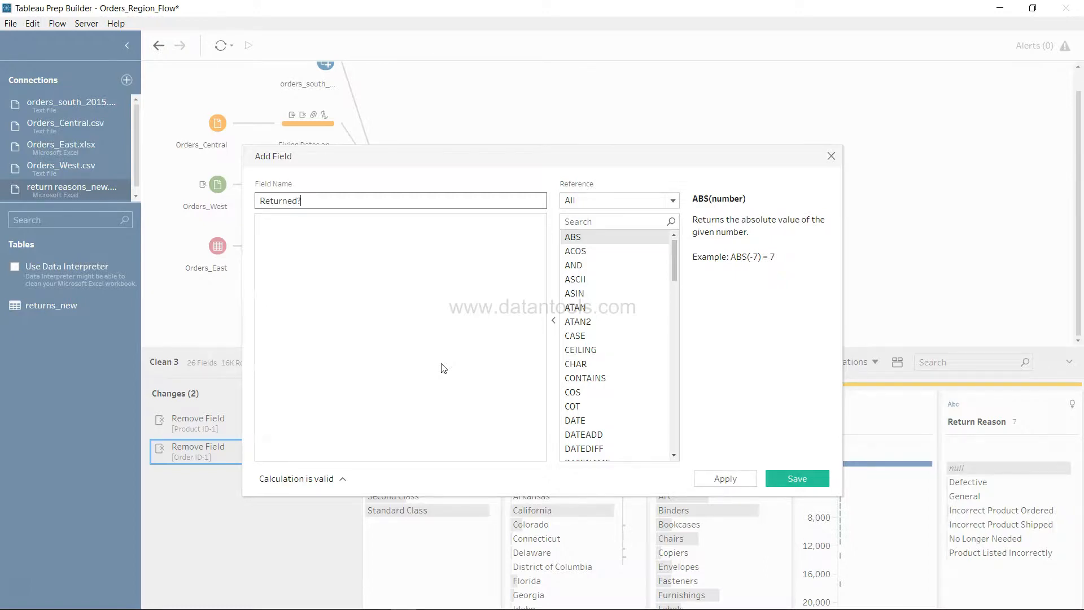
pyautogui.click(444, 368)
pyautogui.write('IF ISNULL()')
pyautogui.press('Return')
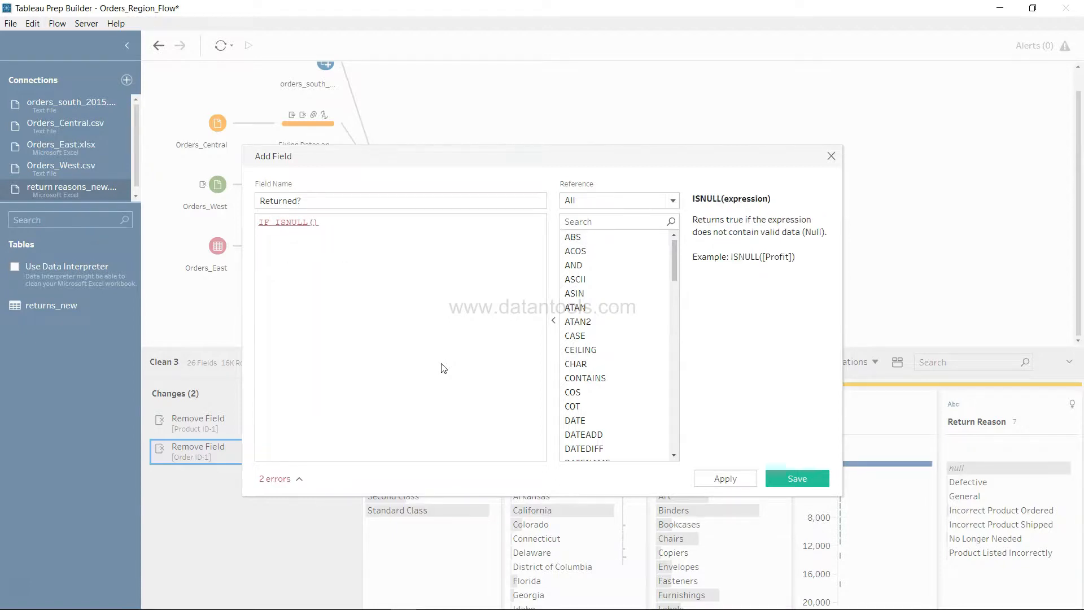
pyautogui.write('[Return Reason]')
pyautogui.press('Return')
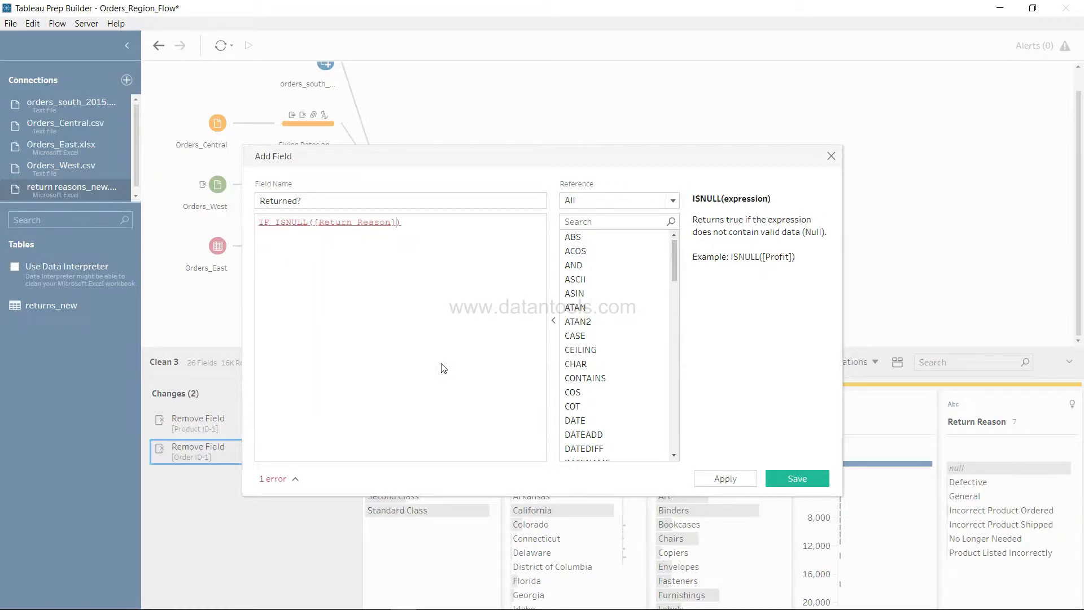
pyautogui.write('THEN')
pyautogui.press('Return')
pyautogui.write("'No'")
pyautogui.press('Return')
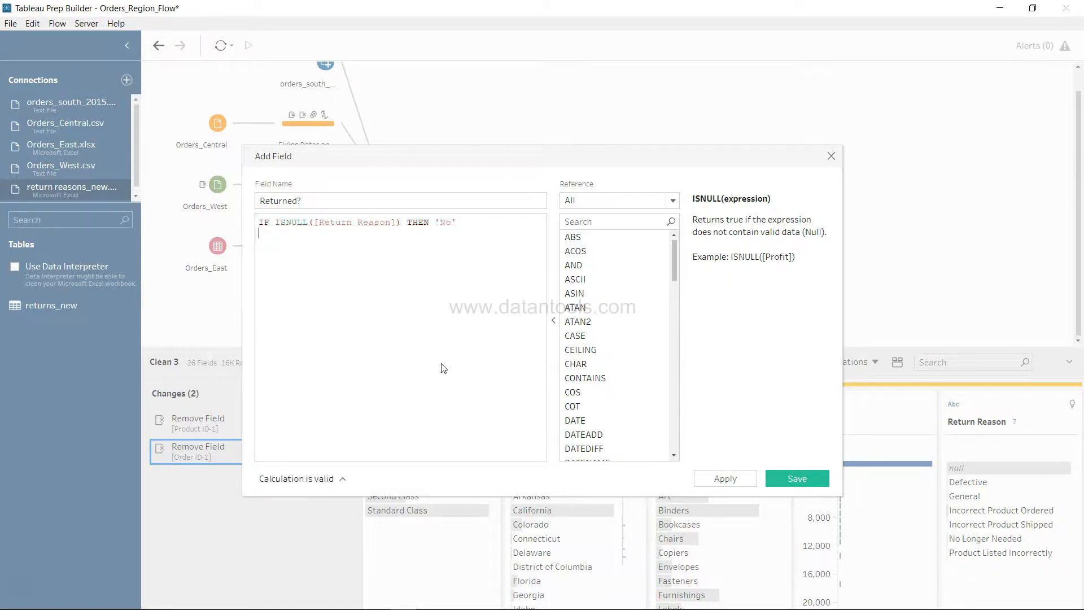
pyautogui.write("ELSE 'Yes")
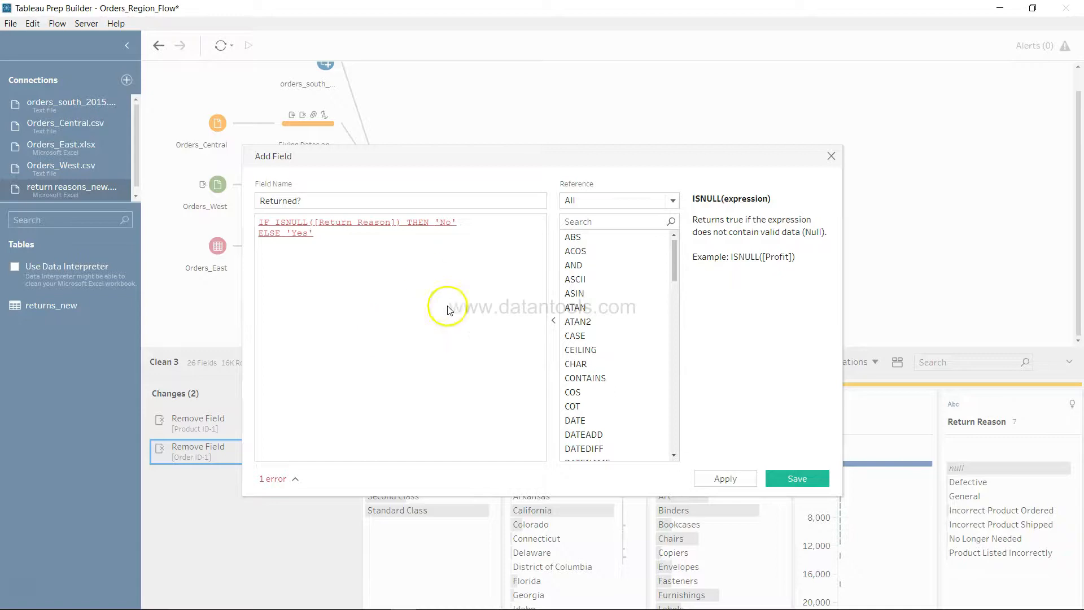
# Replace the single quotes around No and Yes in the Returned? formula with double quotes.
pyautogui.click(441, 221)
pyautogui.write('"')
pyautogui.press('Right')
pyautogui.press('Right')
pyautogui.press('Right')
pyautogui.press('BackSpace')
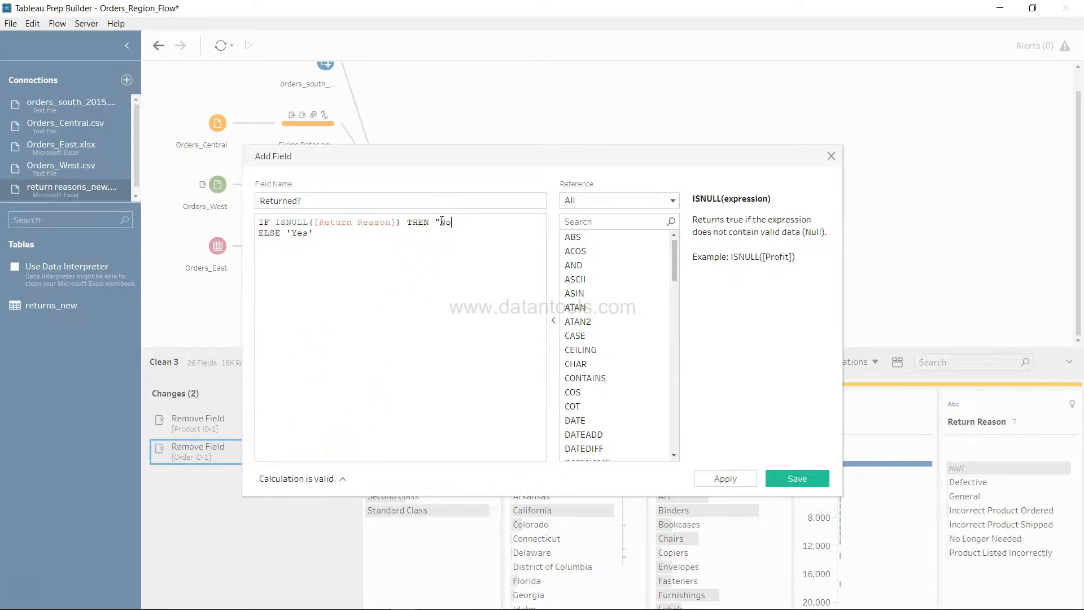
pyautogui.write('"')
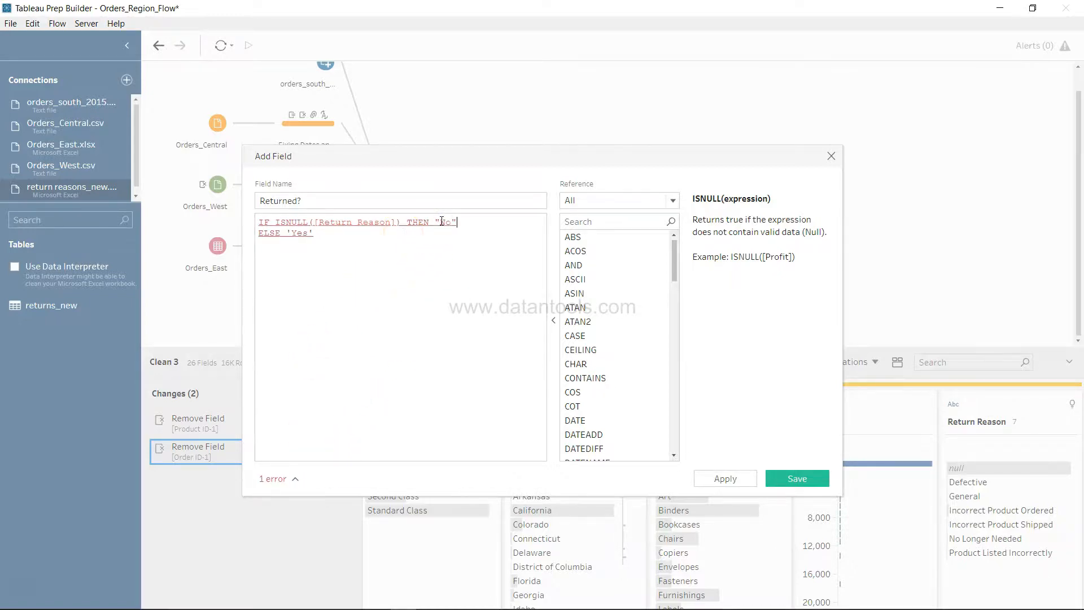
pyautogui.click(294, 233)
pyautogui.write('"')
pyautogui.press('Right')
pyautogui.press('Right')
pyautogui.press('Right')
pyautogui.press('Right')
pyautogui.write('"No')
pyautogui.write('"')
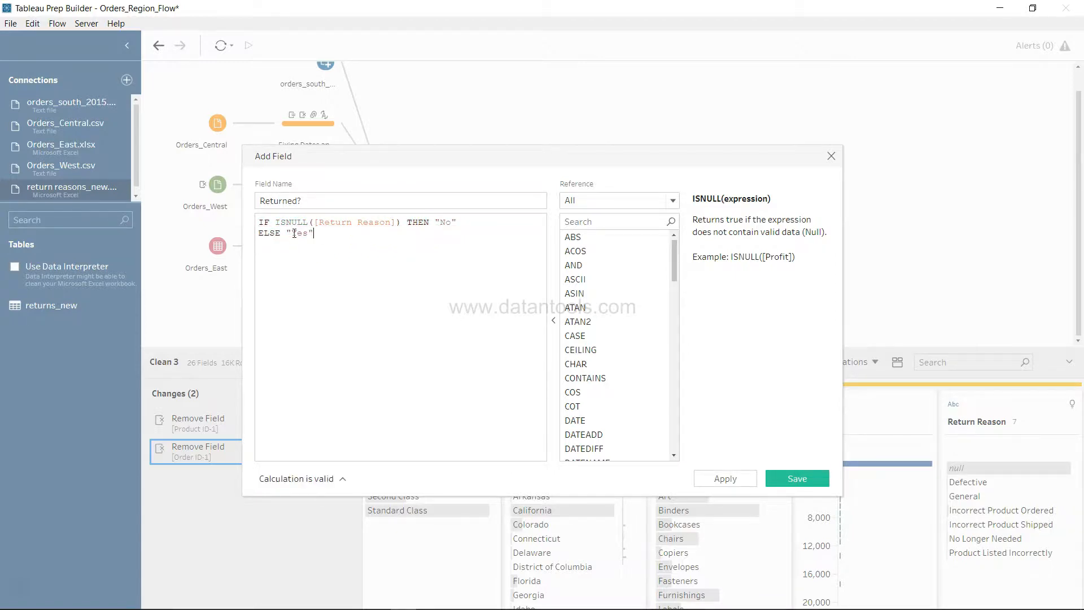
# Check the formula error, complete the Returned? formula with END, save it and inspect the row counts of its No and Yes values.
pyautogui.click(347, 274)
pyautogui.click(281, 478)
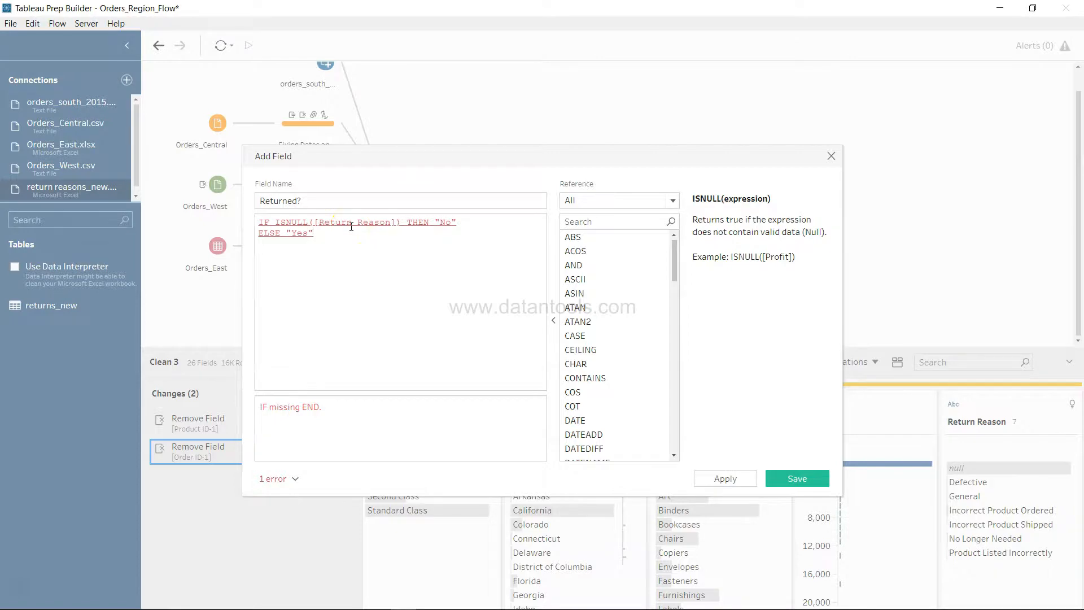
pyautogui.press('Return')
pyautogui.write('End')
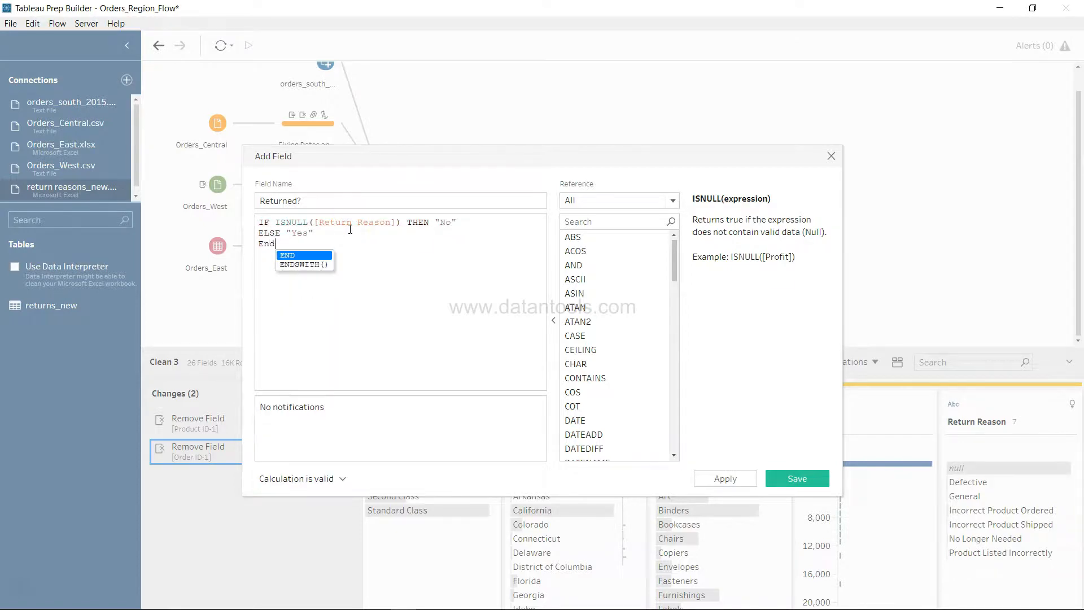
pyautogui.press('Return')
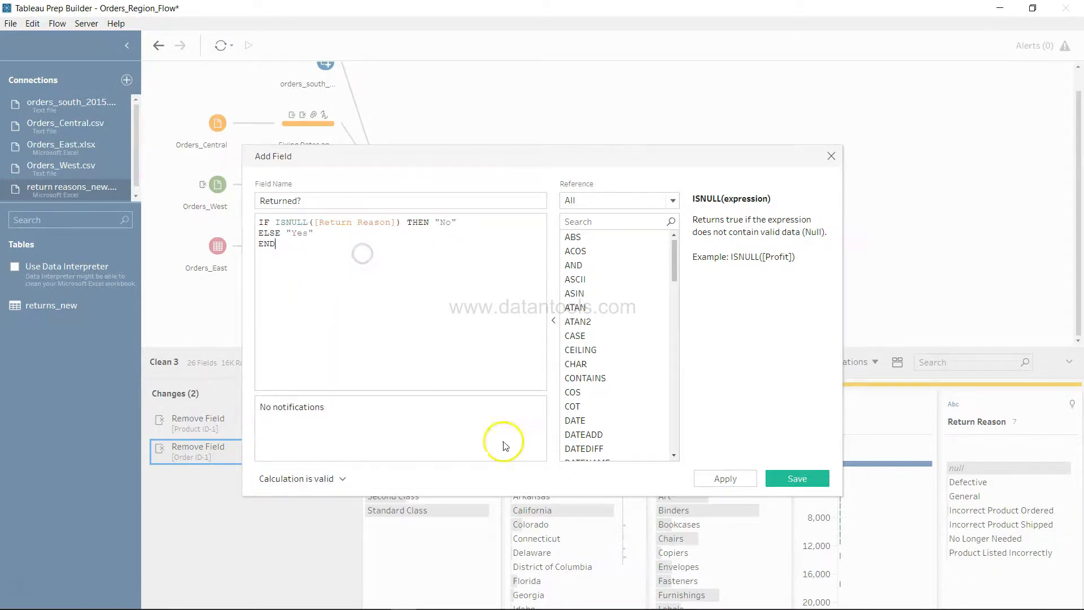
pyautogui.click(728, 480)
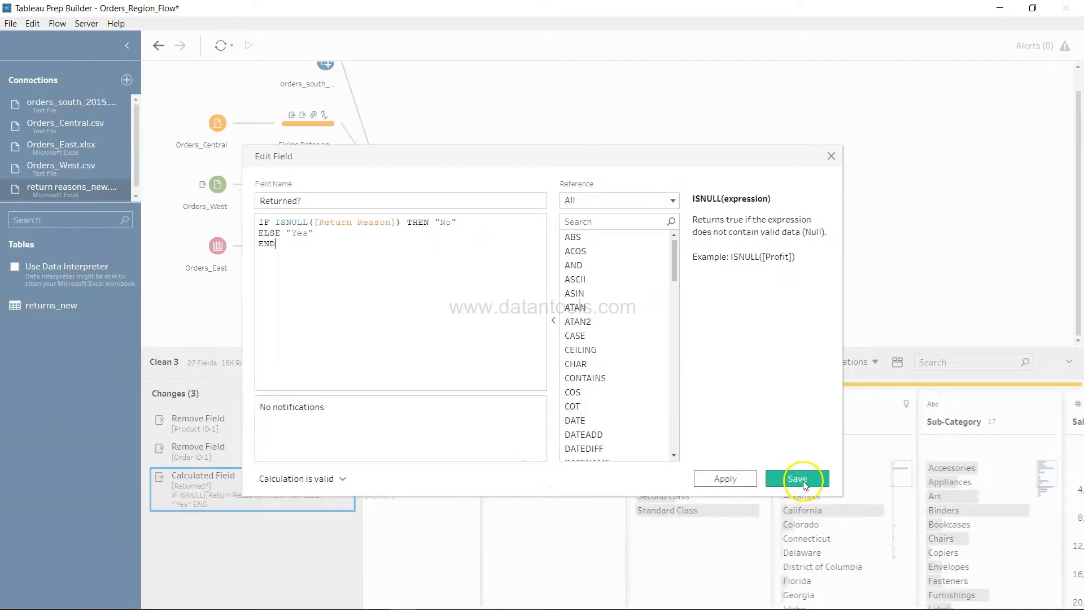
pyautogui.click(796, 479)
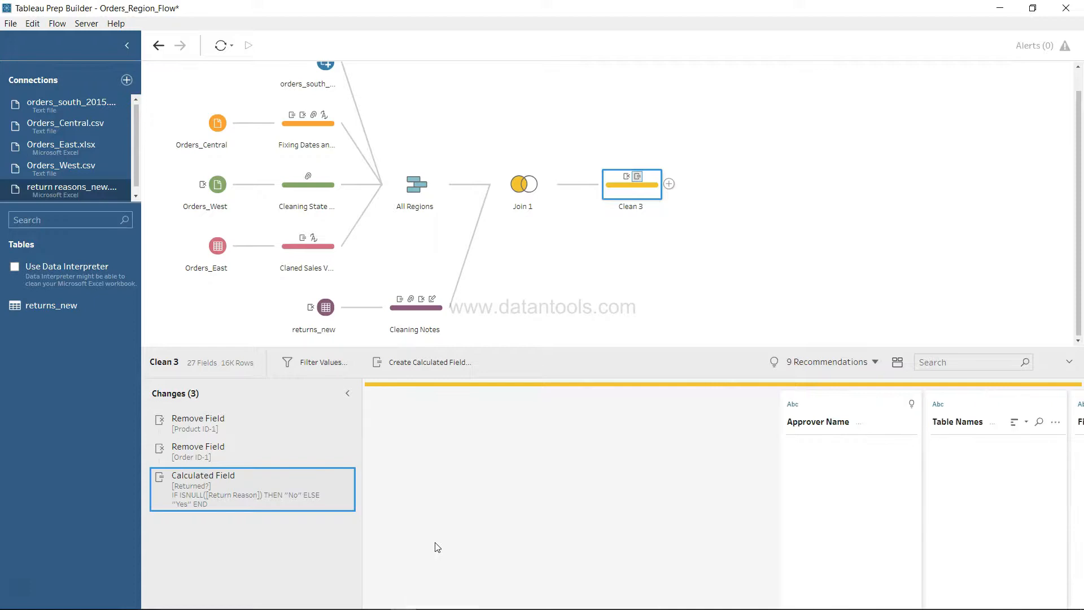
pyautogui.moveTo(404, 472)
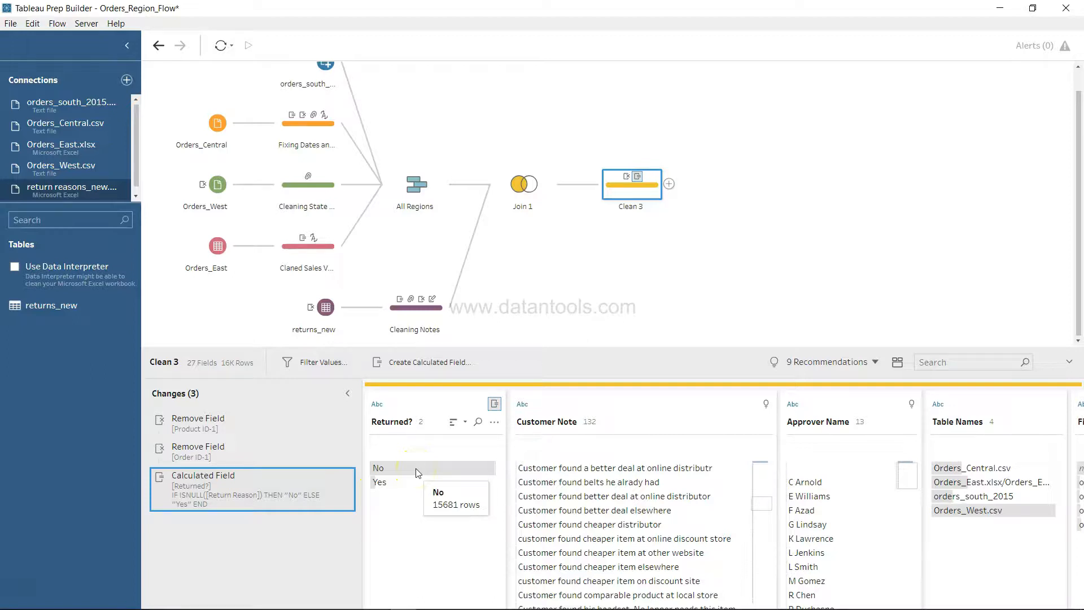
pyautogui.moveTo(420, 488)
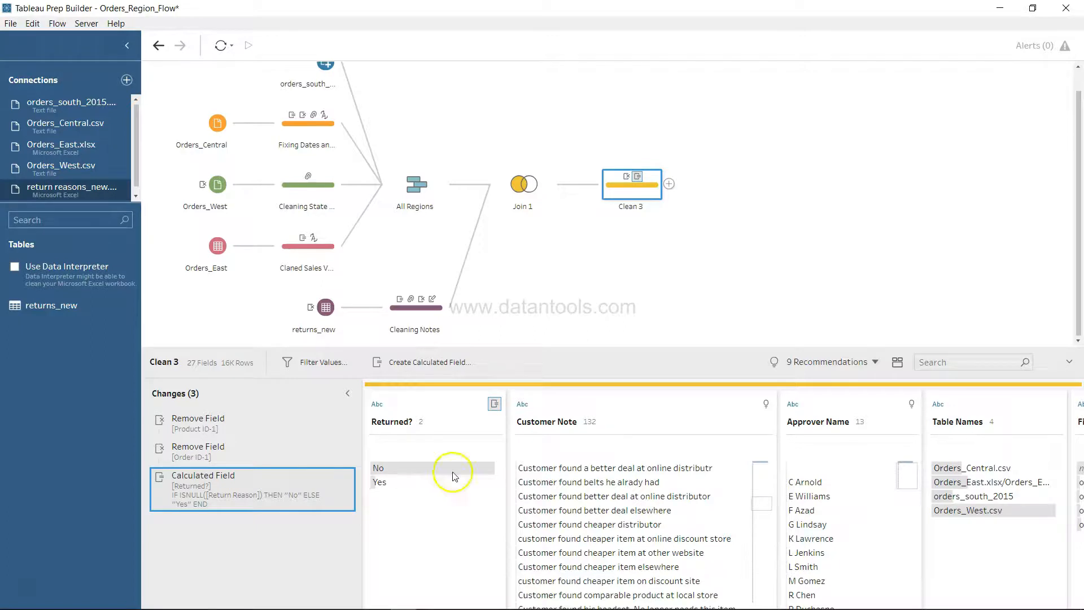
# Start a new calculated field in the Clean 3 step and name it Days to Ship.
pyautogui.hscroll(3, 699, 504)
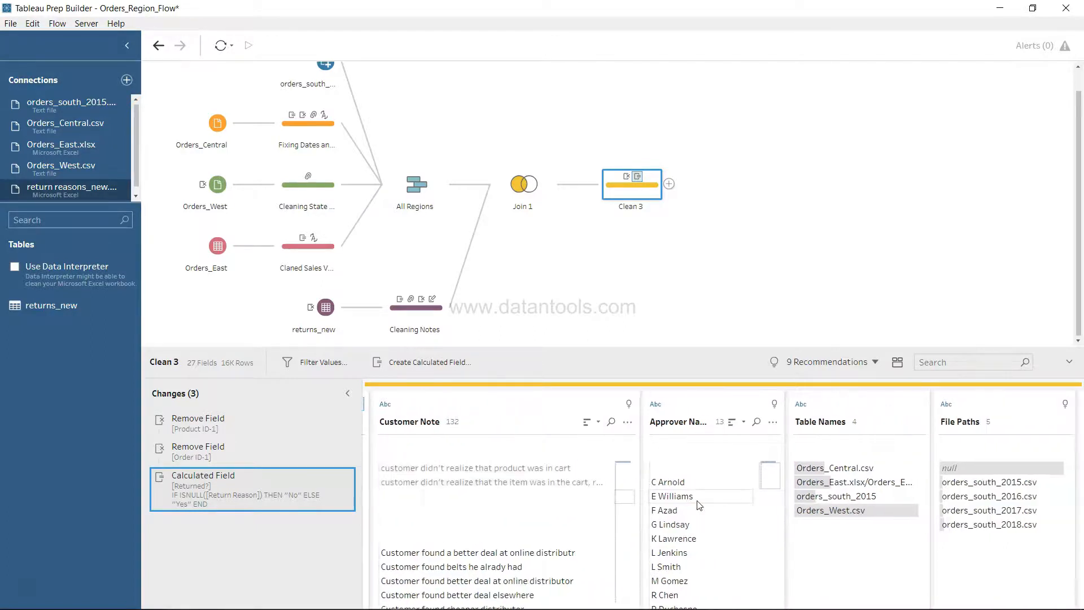
pyautogui.hscroll(4, 699, 505)
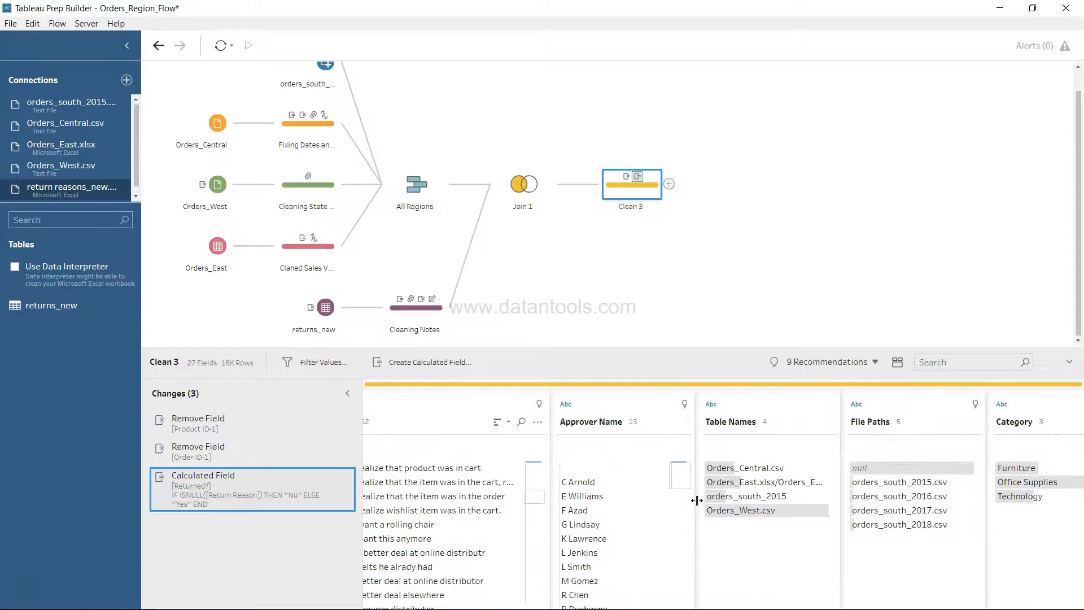
pyautogui.hscroll(3, 697, 500)
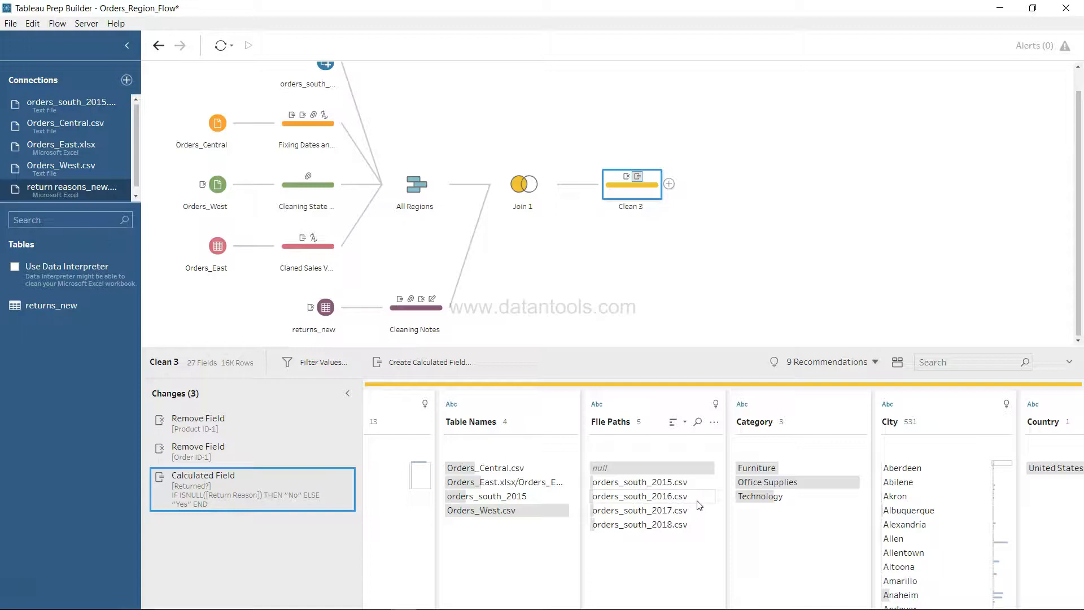
pyautogui.click(442, 363)
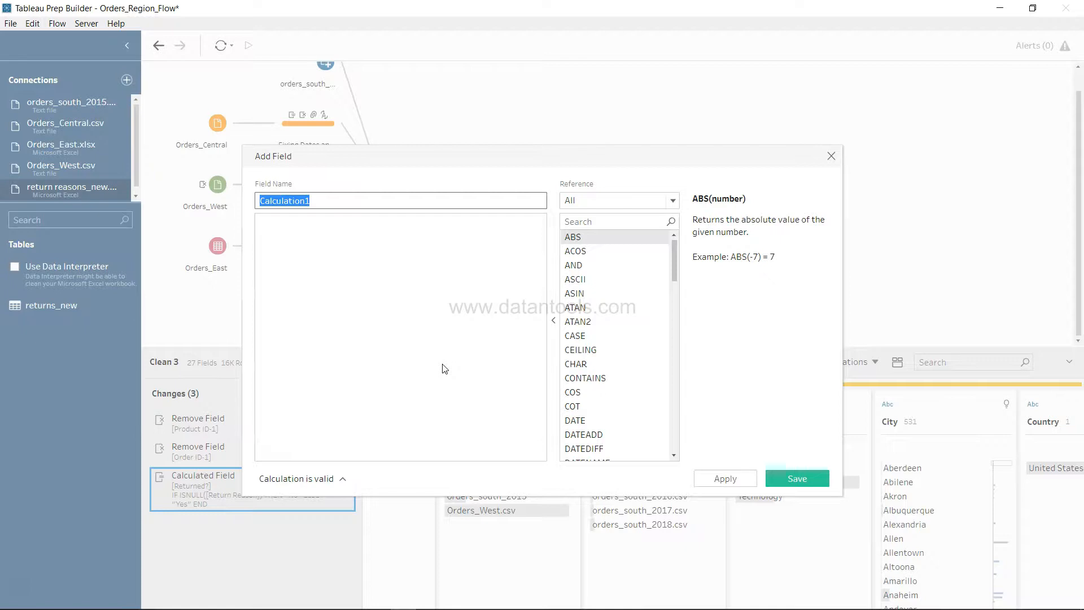
pyautogui.write('Days to Ship')
pyautogui.press('Tab')
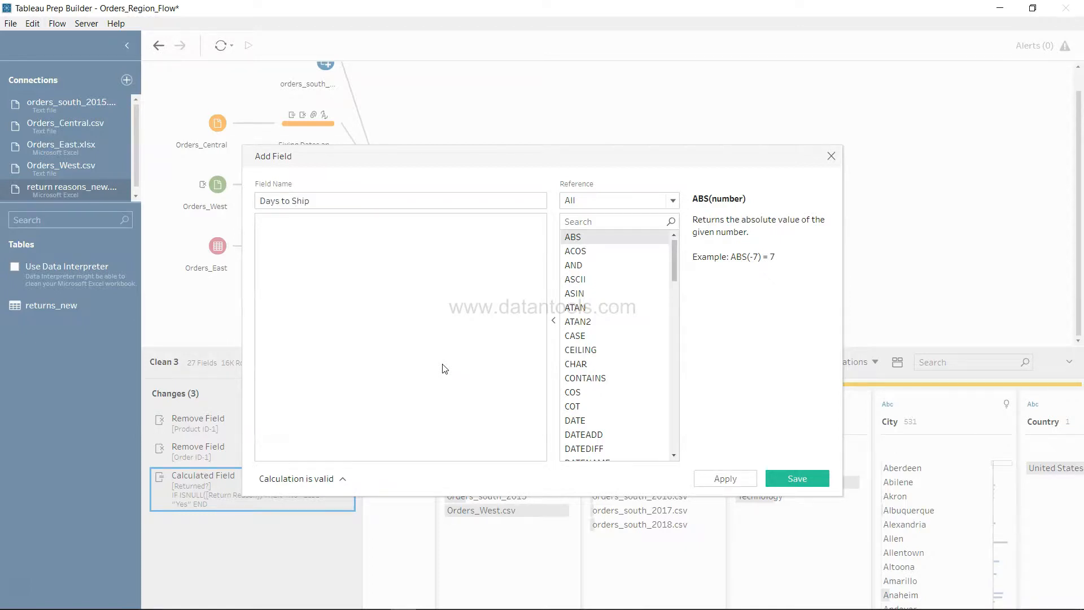
# Enter the formula DATEDIFF('day',[Order Date],[Ship Date]) for Days to Ship and save the calculated field.
pyautogui.write('Date')
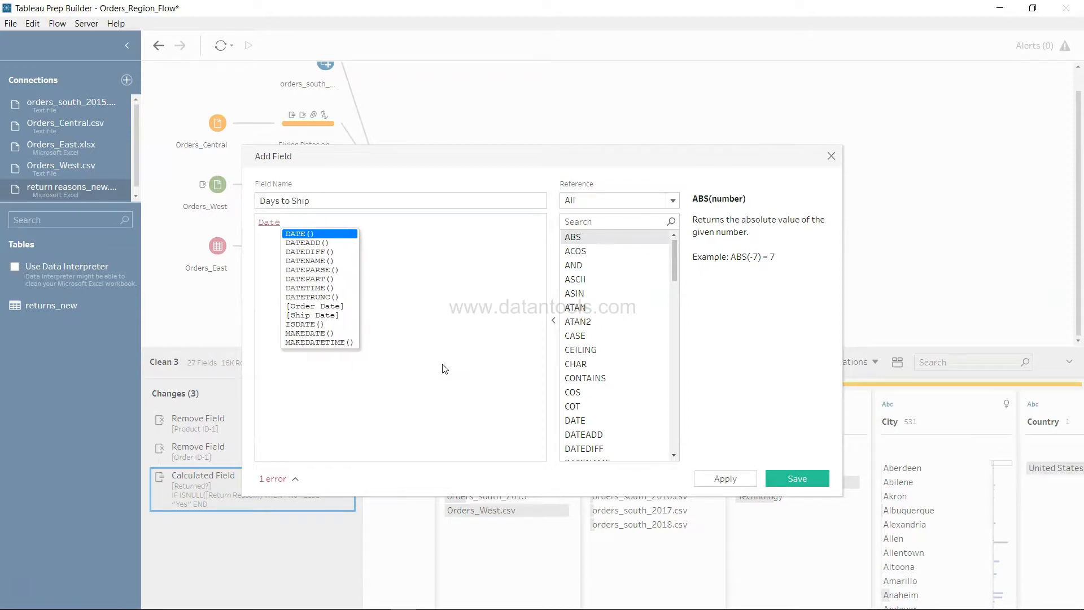
pyautogui.write('di')
pyautogui.press('Return')
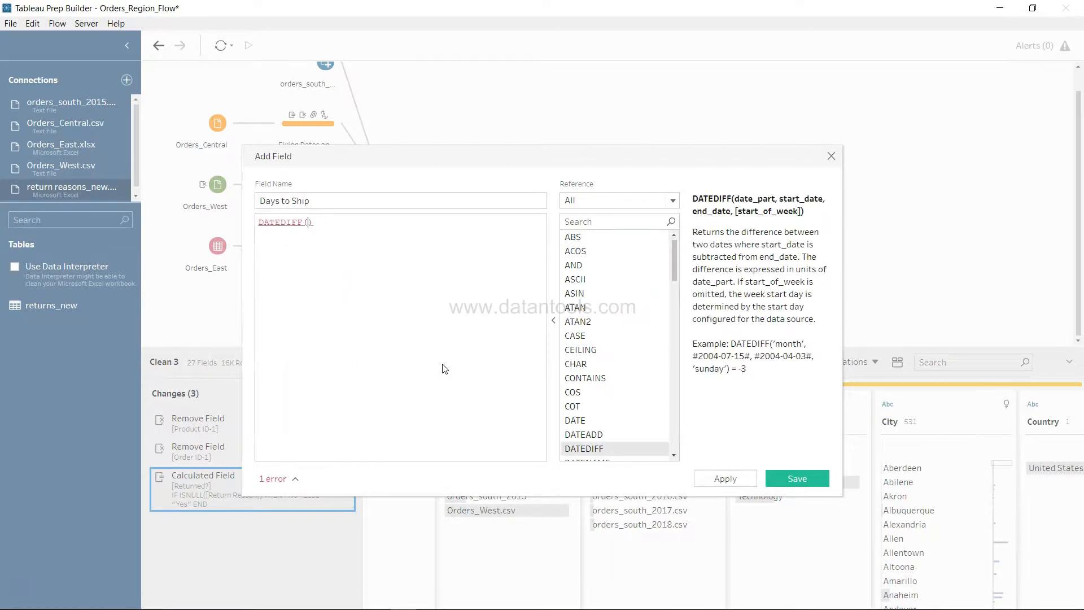
pyautogui.write("'da")
pyautogui.write("y',")
pyautogui.write('[Order Date],s')
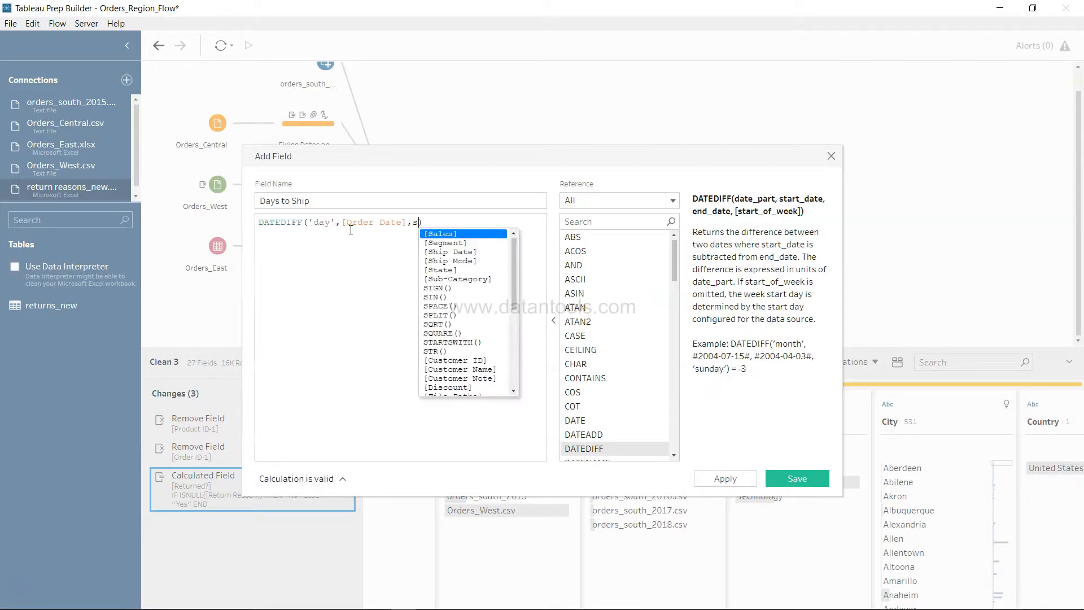
pyautogui.write('hi')
pyautogui.press('Return')
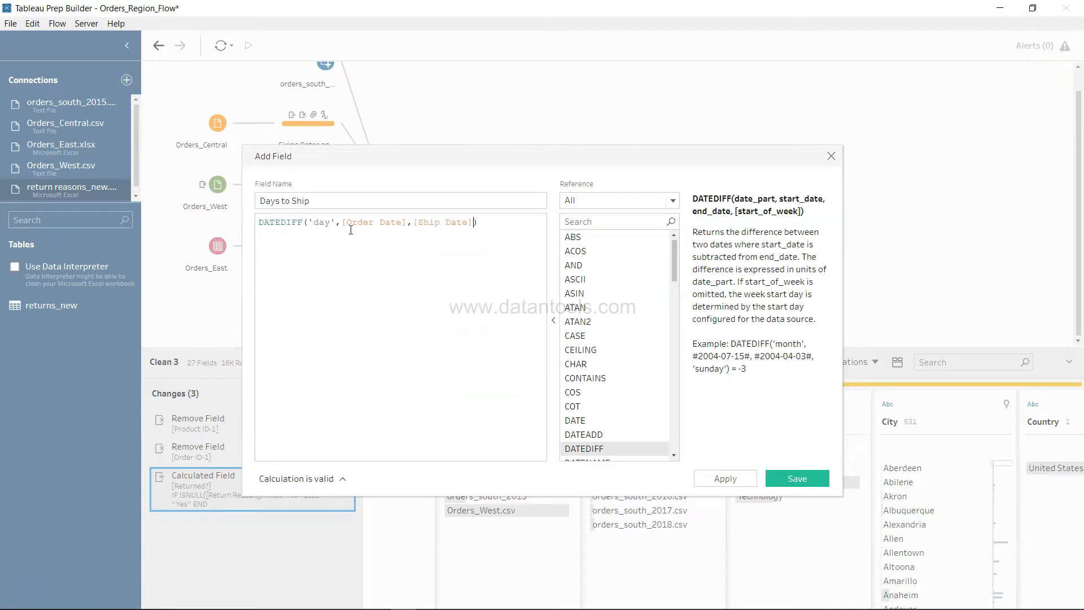
pyautogui.click(798, 479)
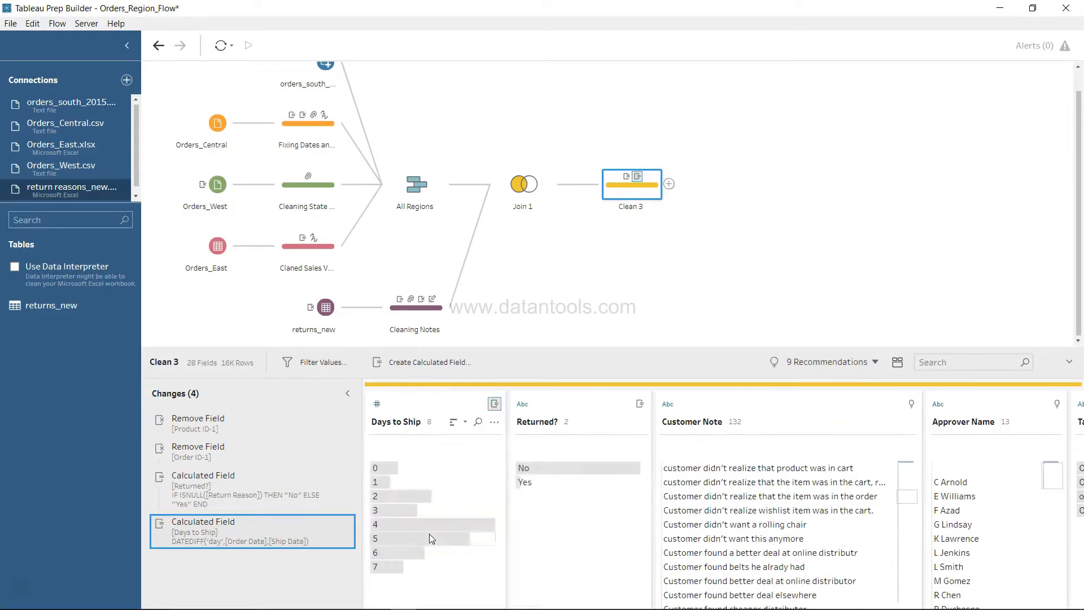
# Check the row counts of the Days to Ship values, highlight value 4 across the other fields, and clear the selection.
pyautogui.moveTo(377, 528)
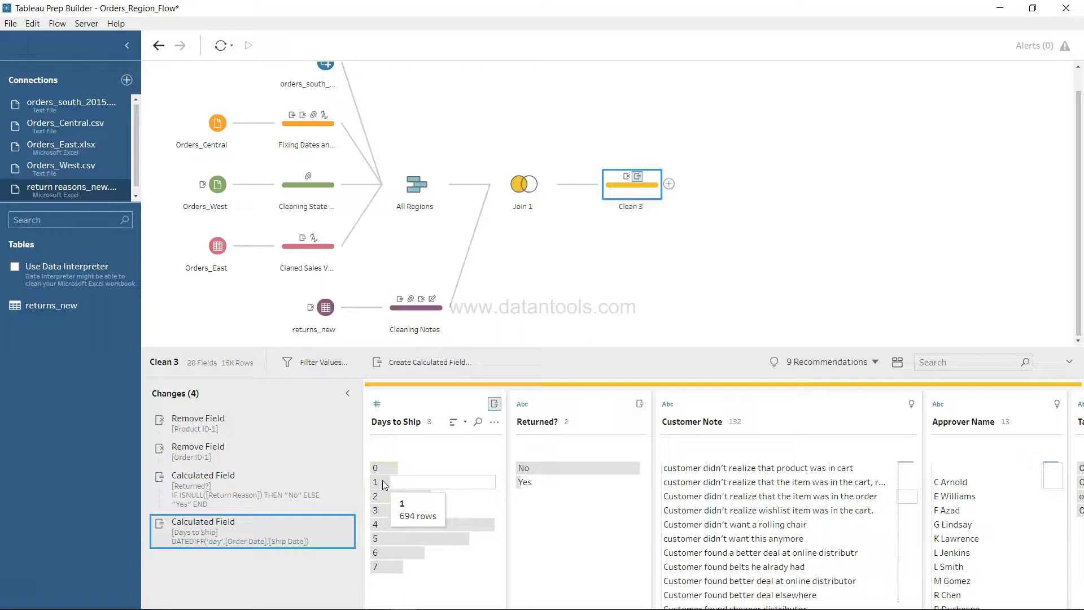
pyautogui.click(446, 524)
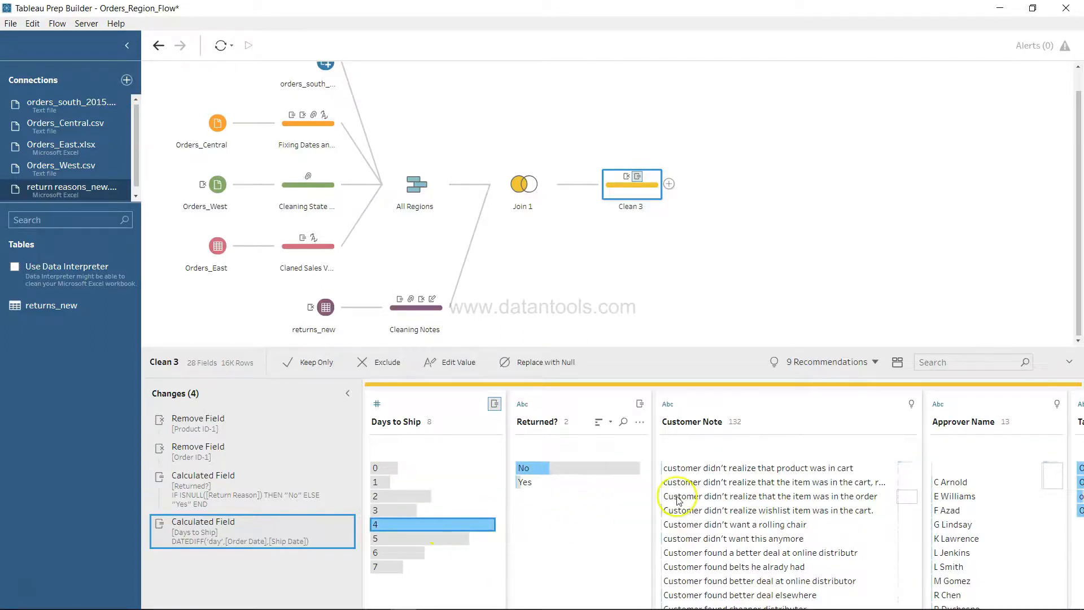
pyautogui.hscroll(6, 755, 545)
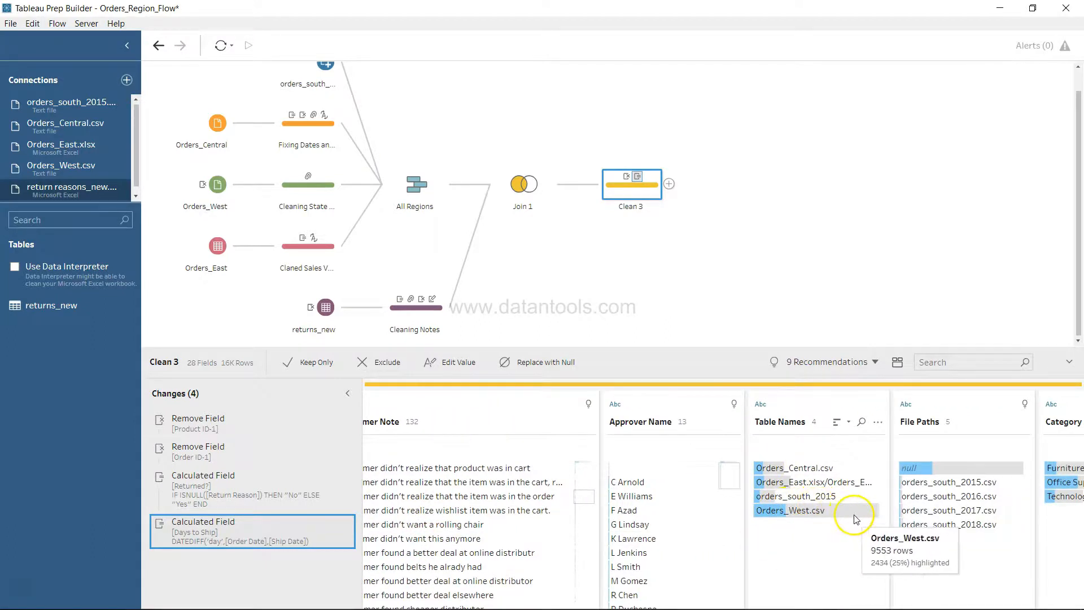
pyautogui.hscroll(4, 852, 521)
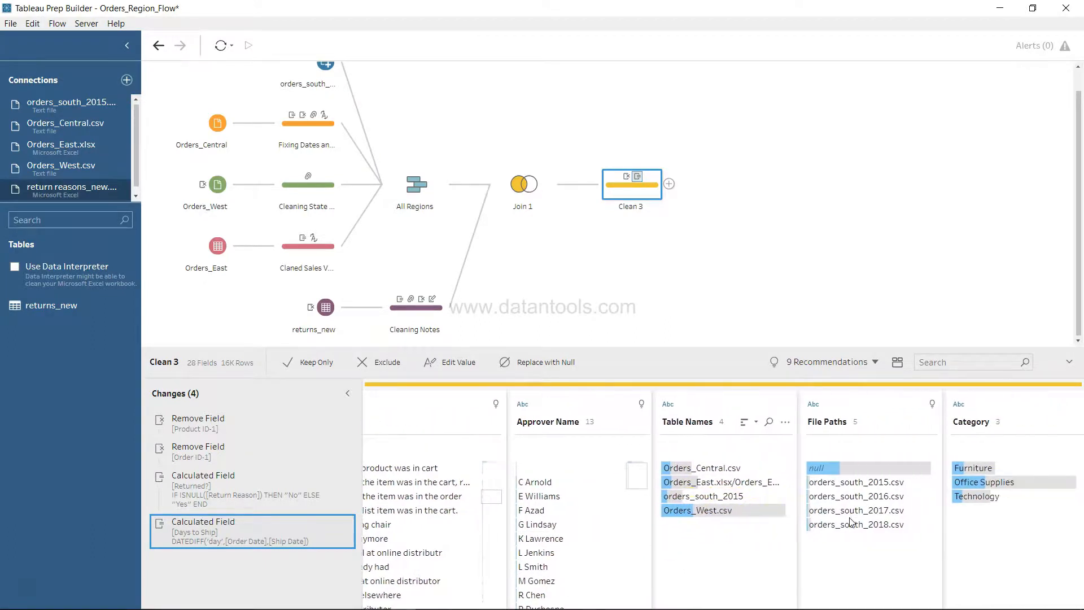
pyautogui.hscroll(3, 852, 521)
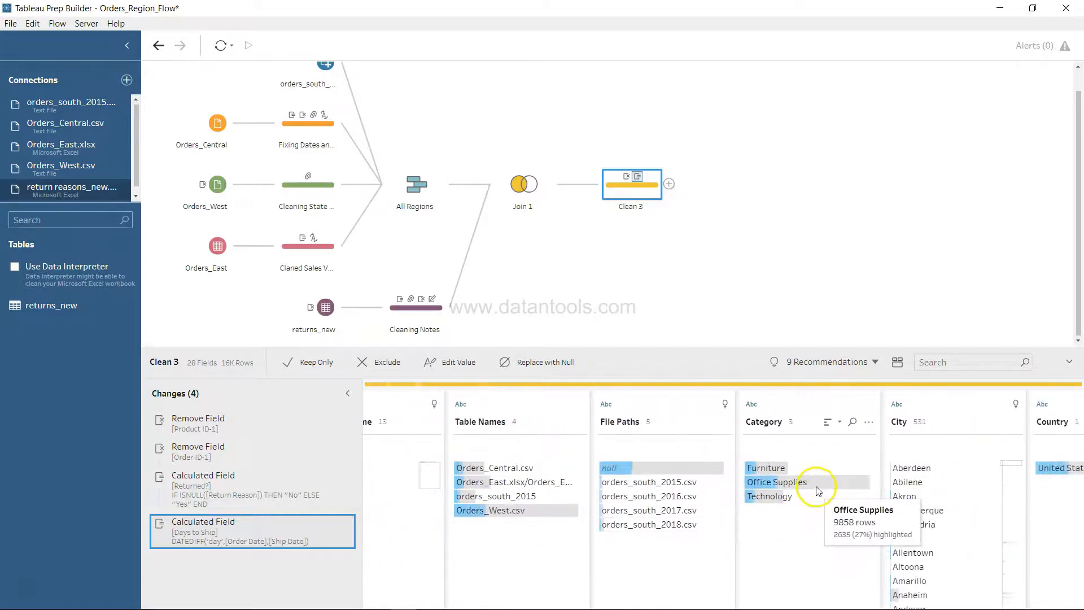
pyautogui.hscroll(10, 1066, 561)
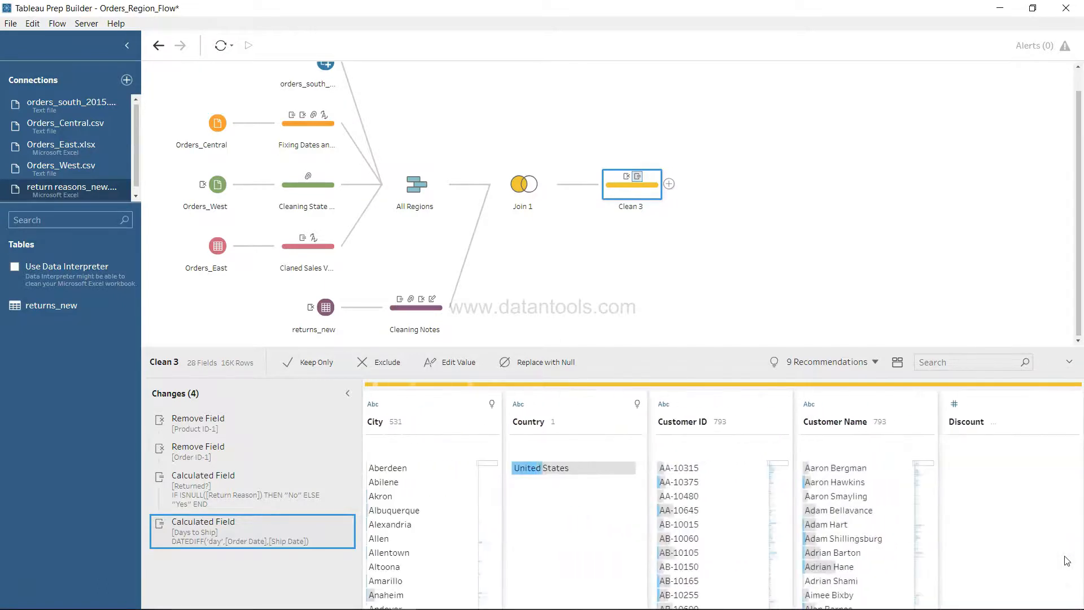
pyautogui.hscroll(17, 1067, 561)
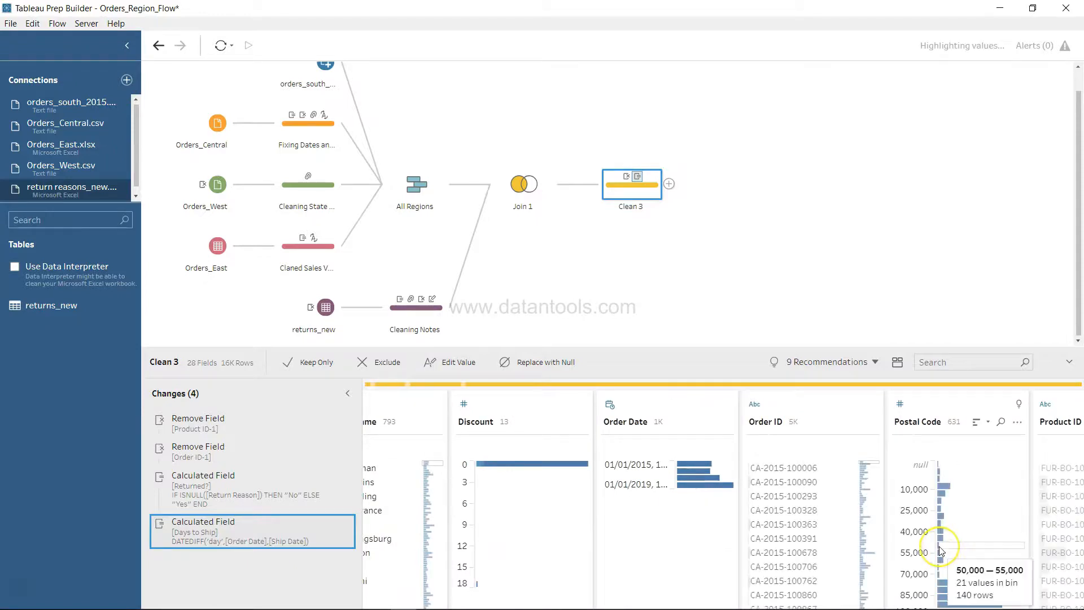
pyautogui.hscroll(4, 940, 551)
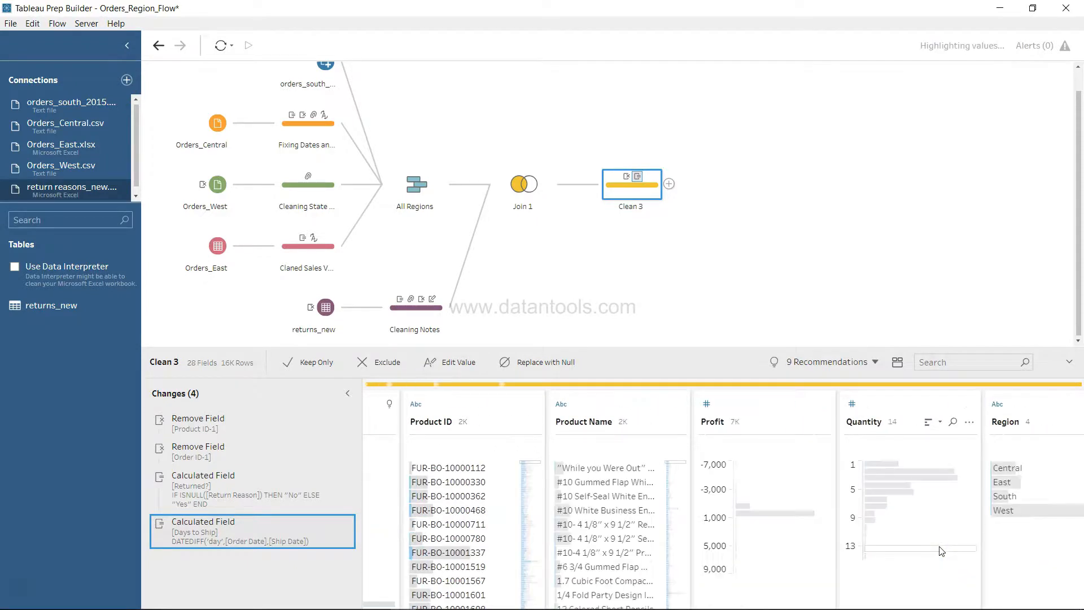
pyautogui.hscroll(-20, 940, 551)
pyautogui.hscroll(-16, 940, 551)
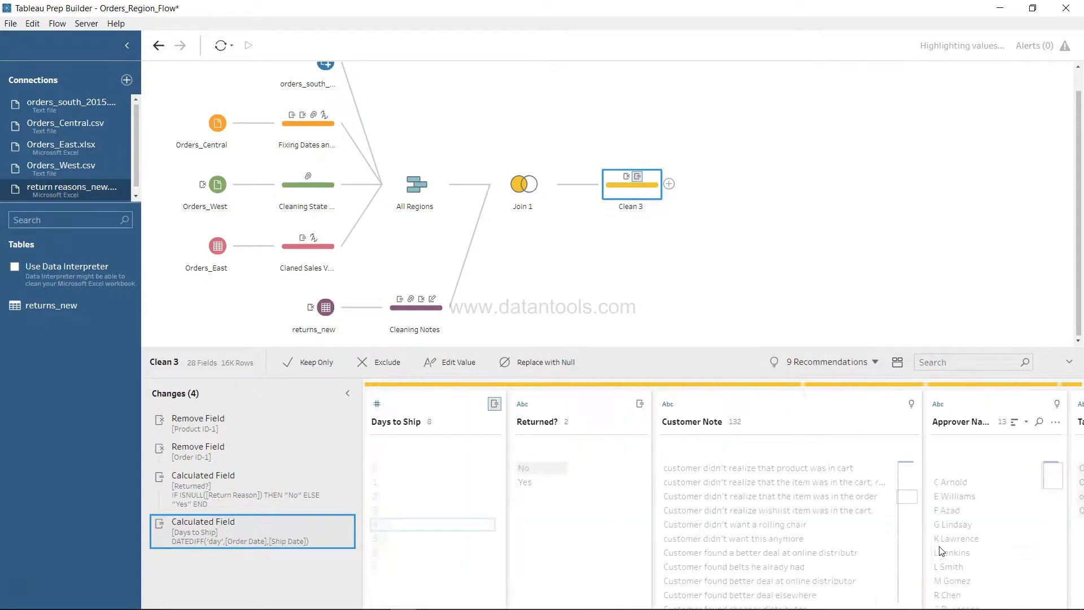
pyautogui.click(456, 592)
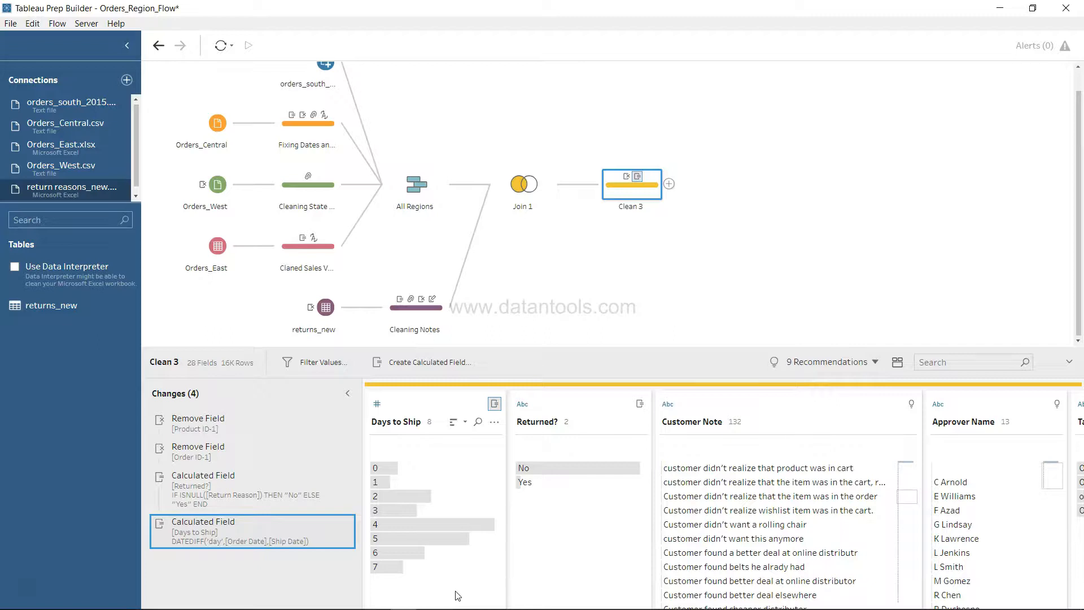
# Preview the Clean 3 step's data in Tableau Desktop.
pyautogui.moveTo(466, 572)
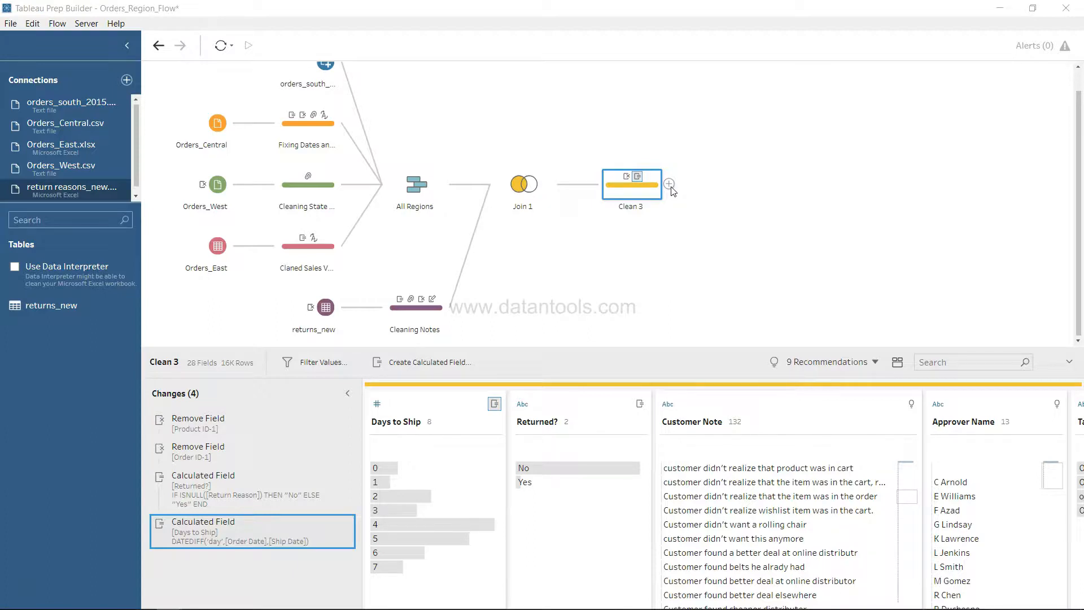
pyautogui.click(645, 202)
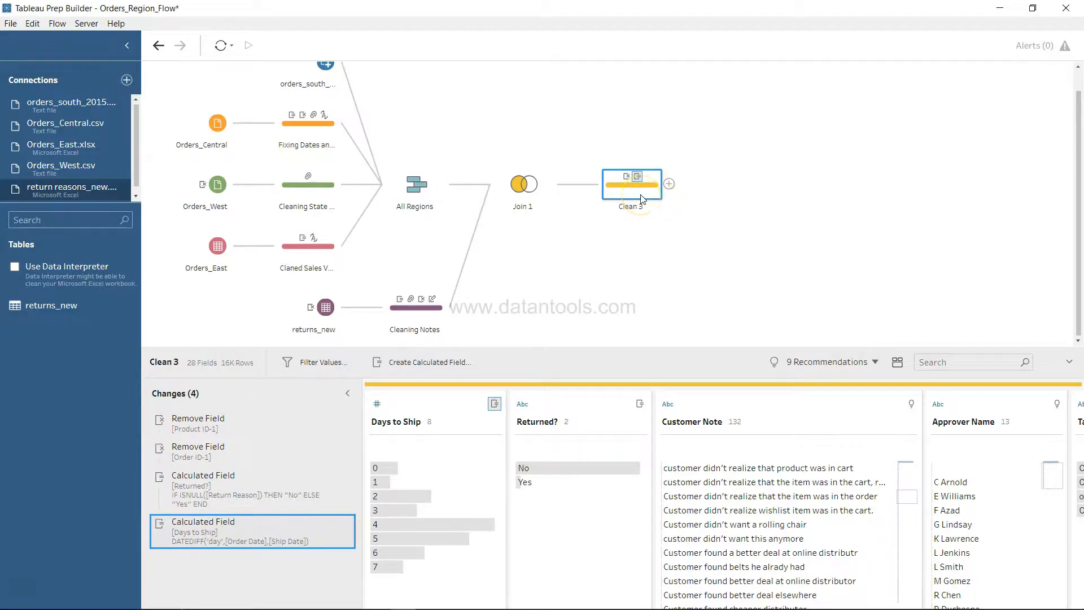
pyautogui.rightClick(643, 200)
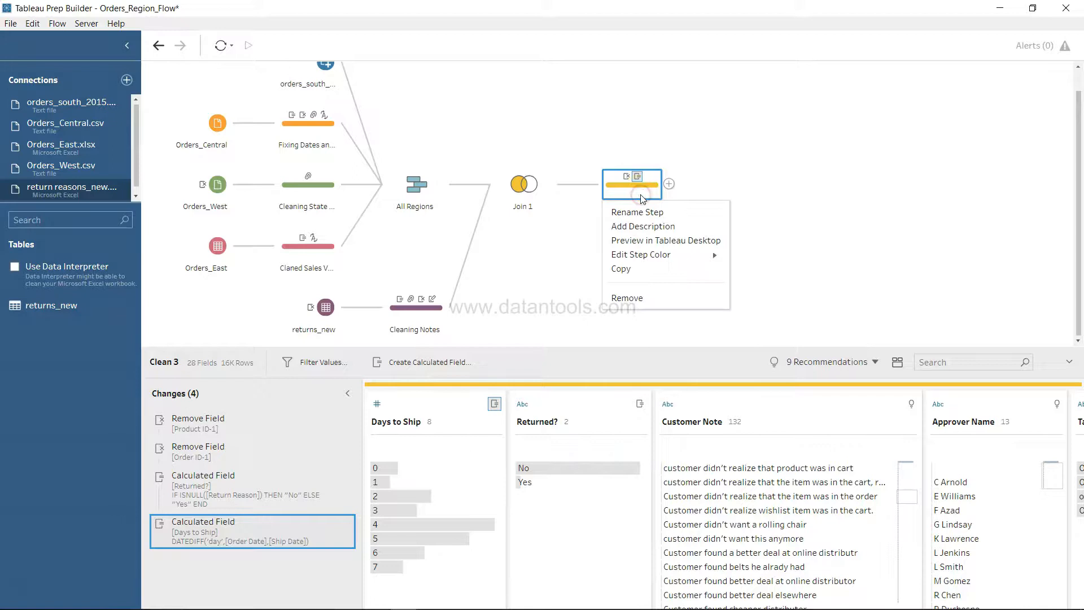
pyautogui.click(666, 243)
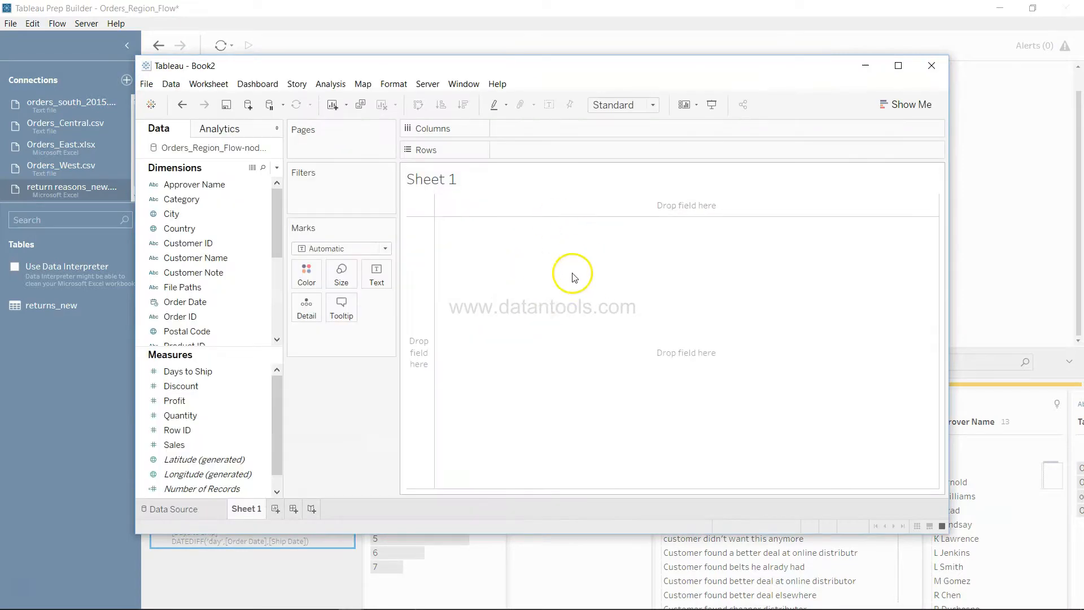
# Look through the preview workbook's dimensions and measures, close it, and dismiss the flow run message in Tableau Prep Builder.
pyautogui.click(235, 302)
pyautogui.scroll(-4, 235, 300)
pyautogui.scroll(4, 235, 300)
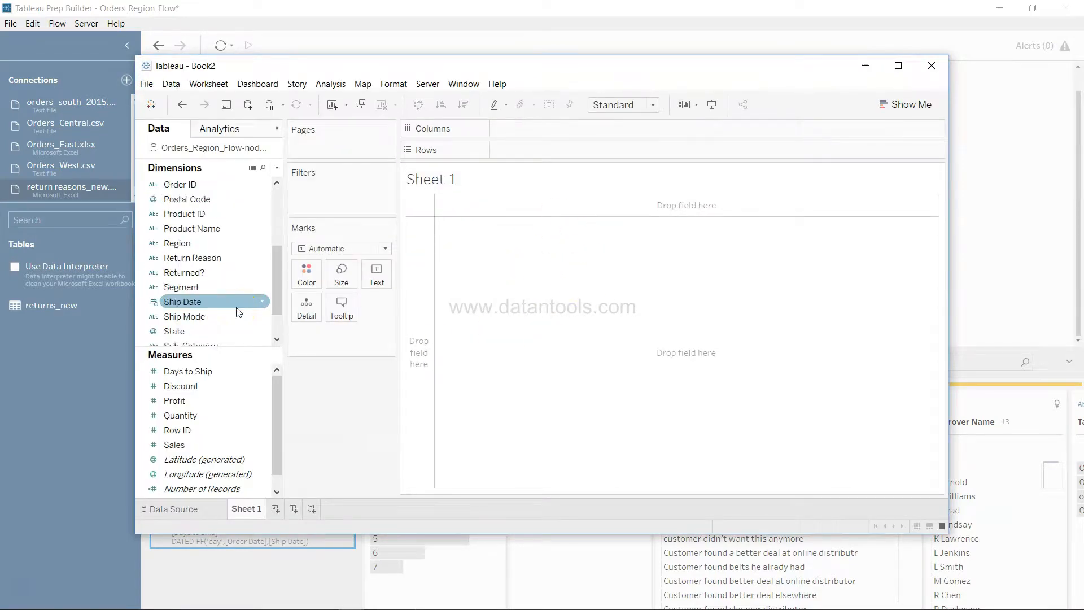
pyautogui.click(247, 428)
pyautogui.scroll(-1, 248, 426)
pyautogui.scroll(1, 247, 426)
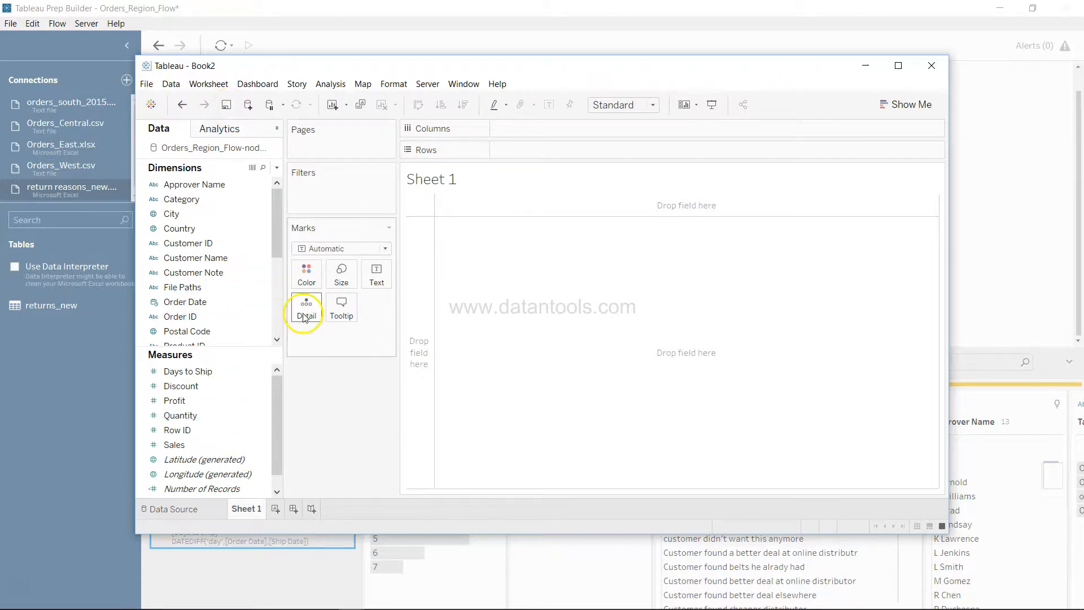
pyautogui.click(935, 72)
pyautogui.click(585, 320)
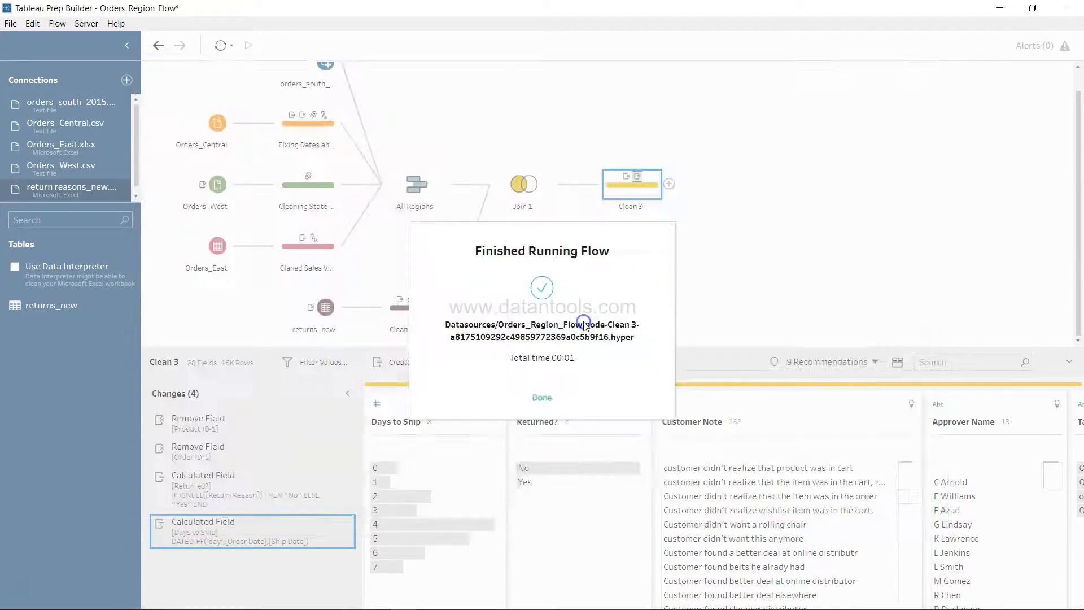
pyautogui.click(543, 397)
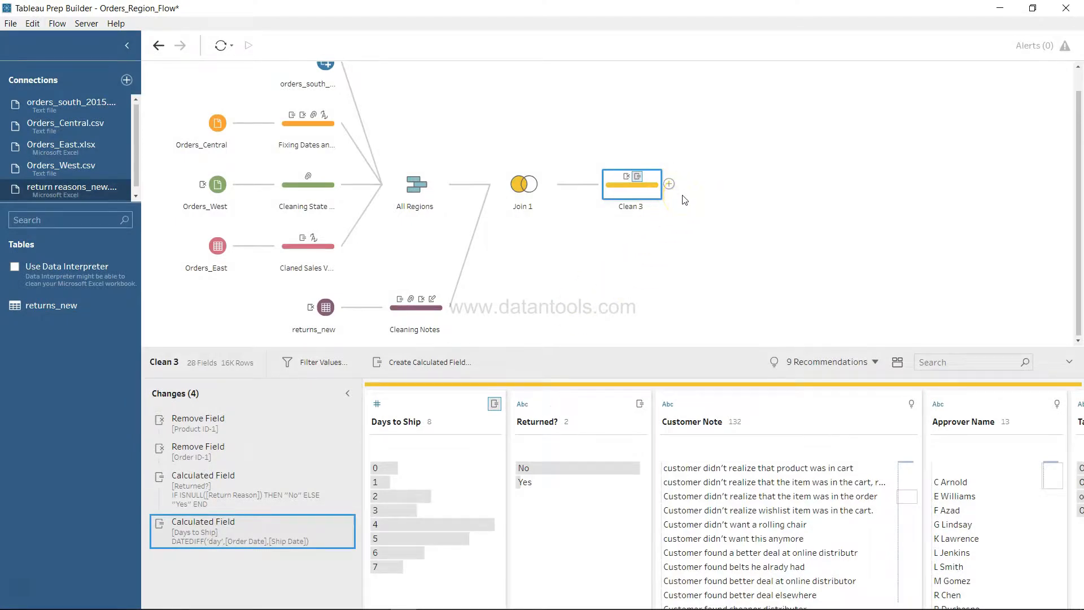
# Add an output step after Clean 3, set its output type to Tableau Data Extract (.tde), and select the save location text.
pyautogui.click(669, 184)
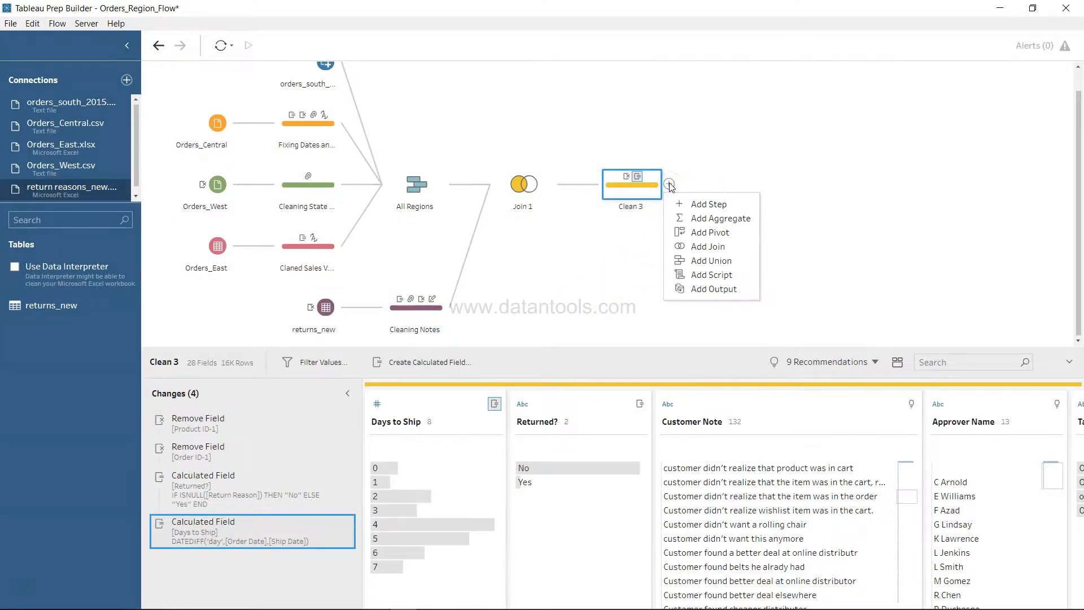
pyautogui.click(719, 289)
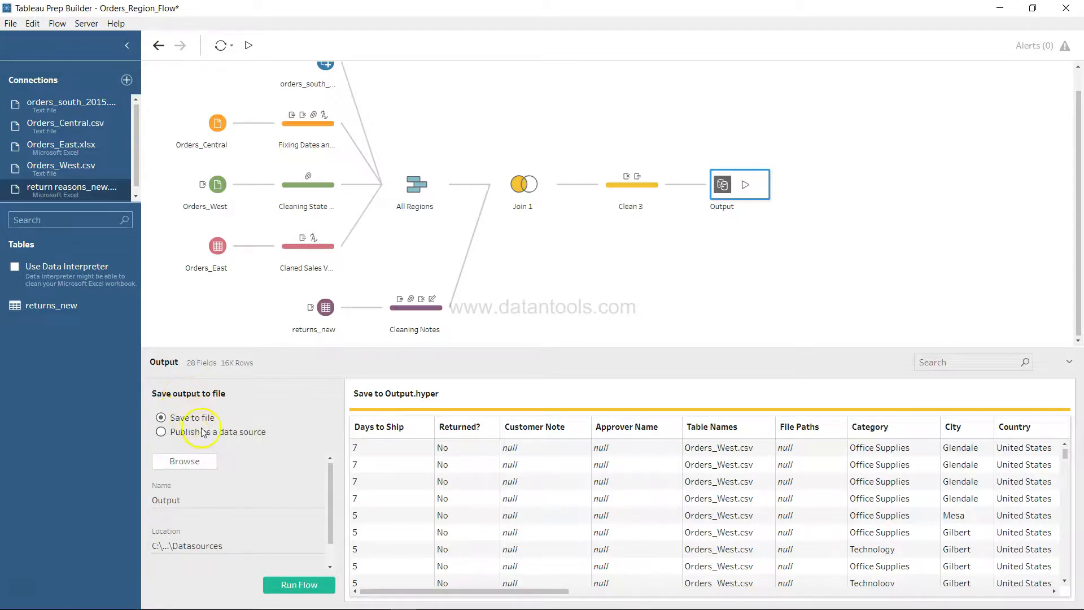
pyautogui.click(195, 499)
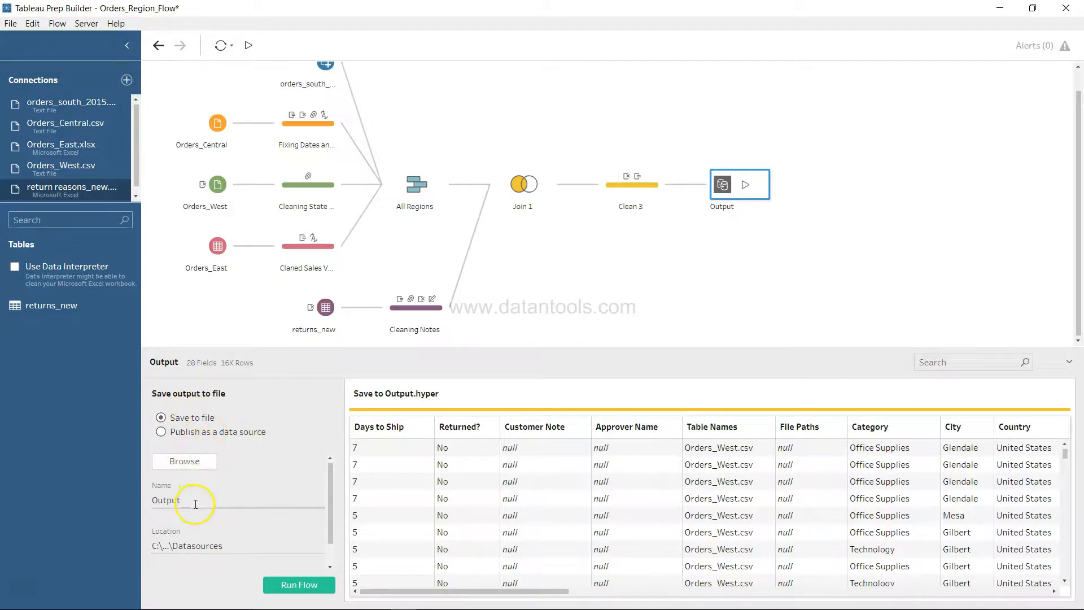
pyautogui.moveTo(329, 506); pyautogui.dragTo(330, 523)
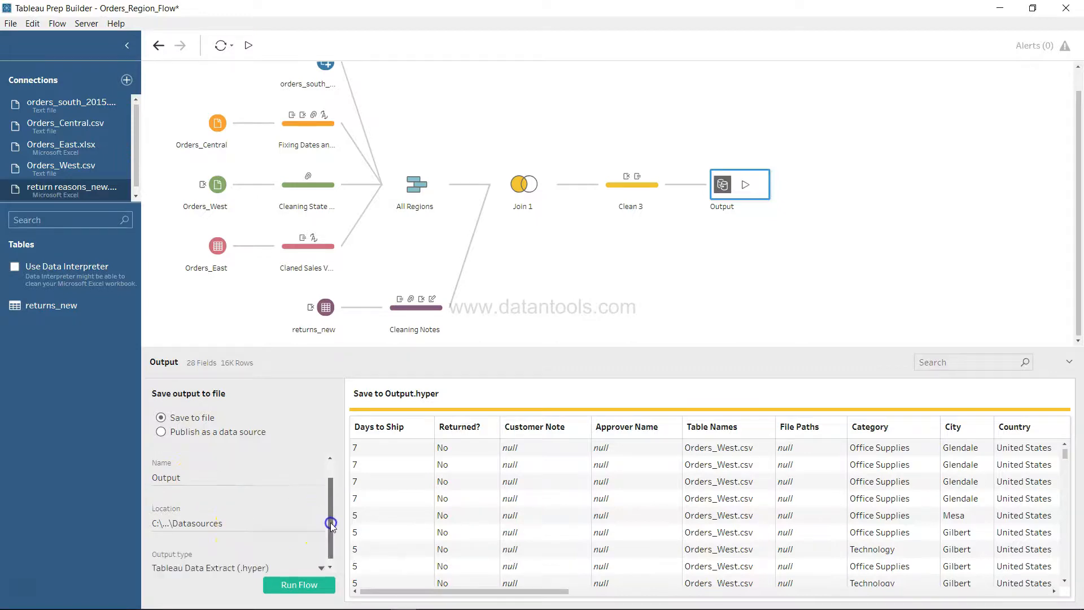
pyautogui.click(220, 565)
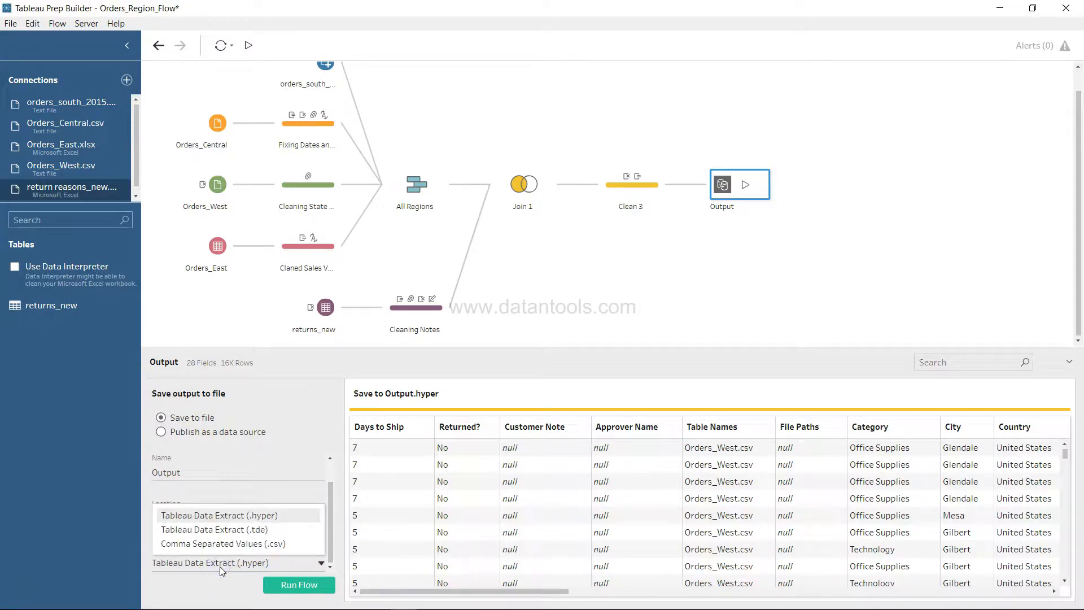
pyautogui.click(235, 529)
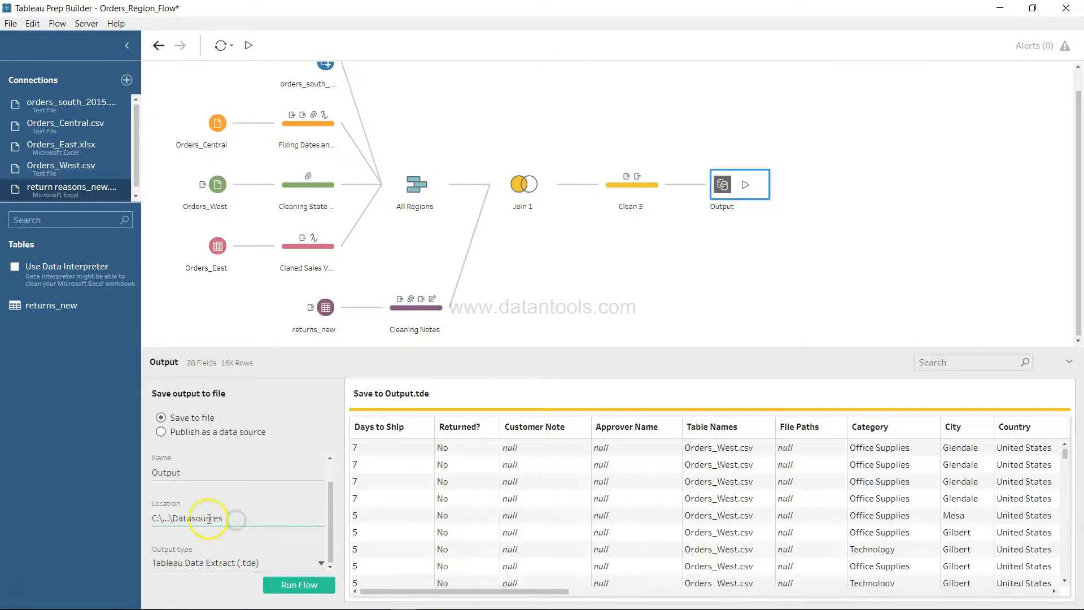
pyautogui.moveTo(154, 518); pyautogui.dragTo(244, 519)
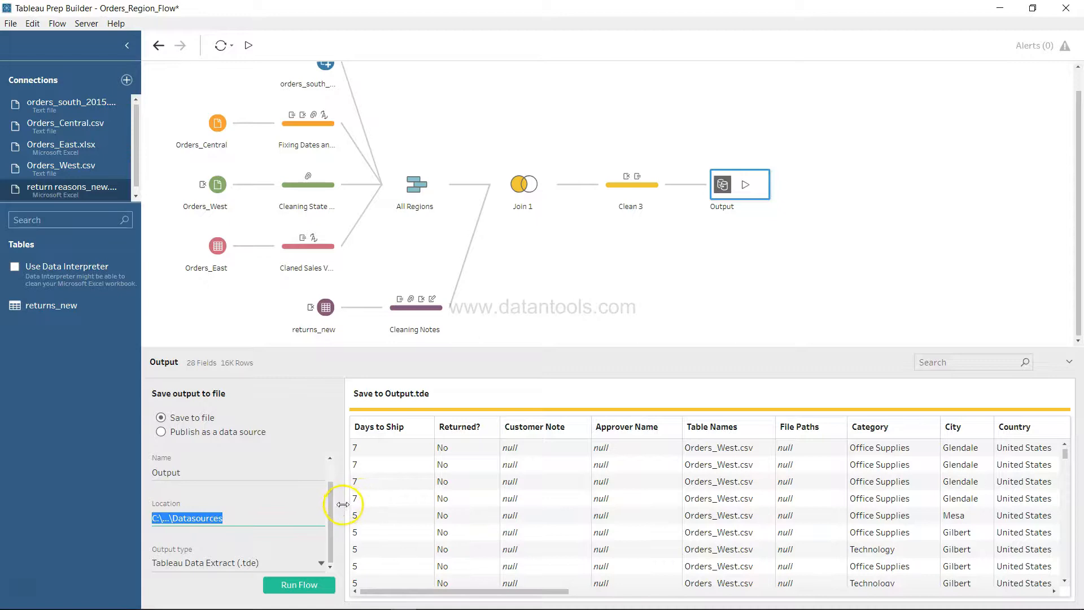
# Review the output's full save location, run the flow to generate Output.tde there, and dismiss the run dialog.
pyautogui.moveTo(344, 504); pyautogui.dragTo(585, 499)
pyautogui.click(401, 515)
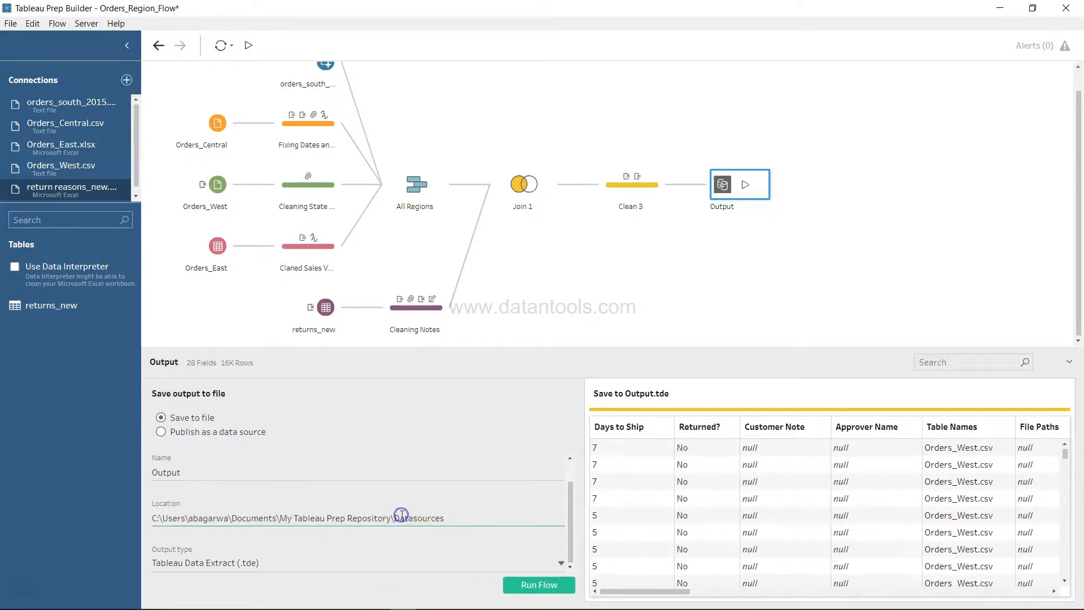
pyautogui.tripleClick(192, 521)
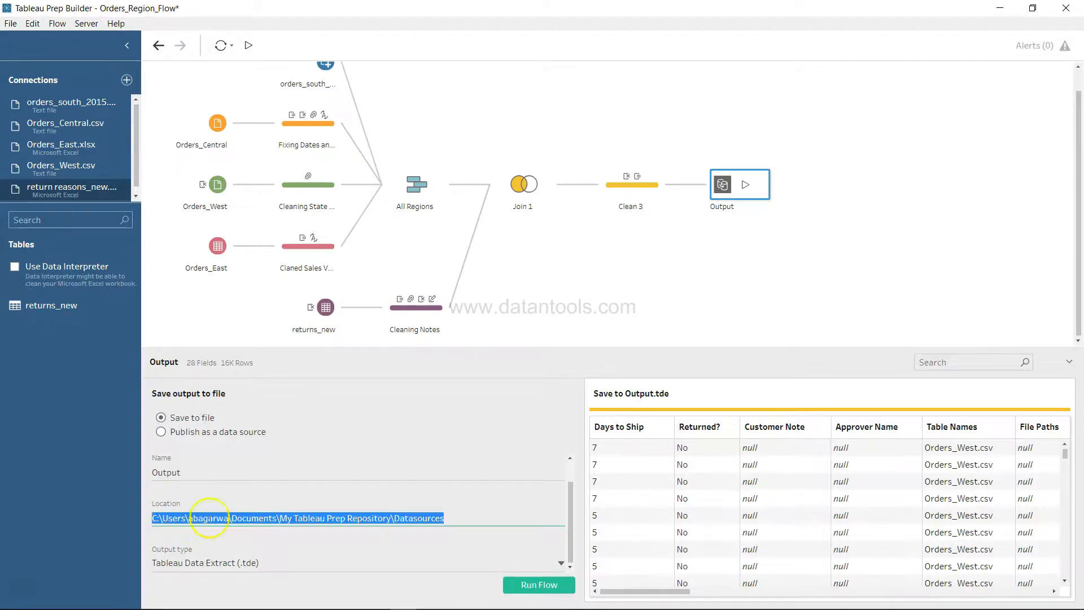
pyautogui.click(411, 523)
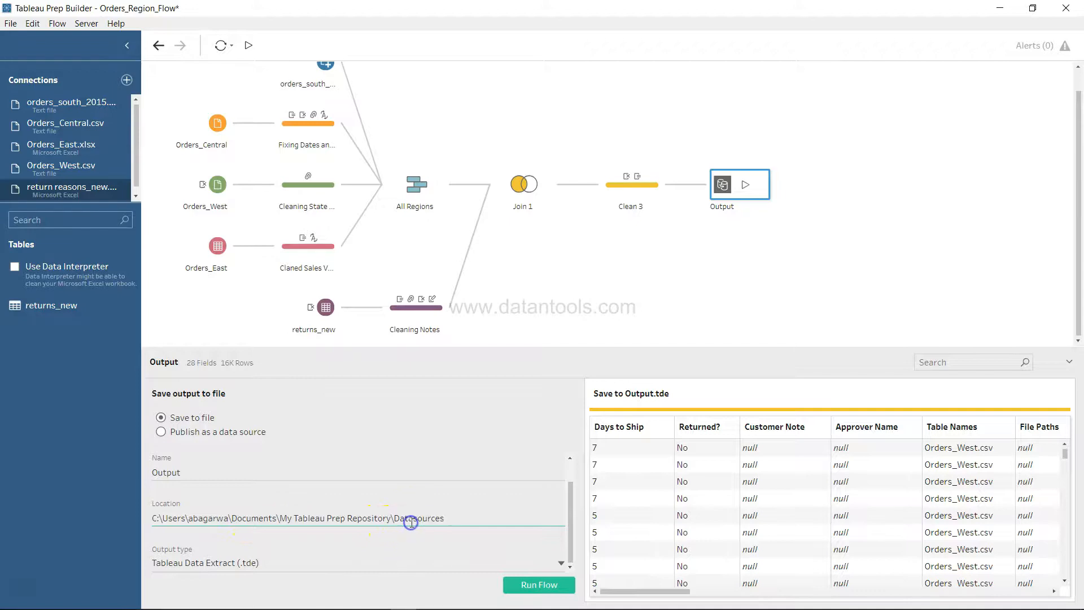
pyautogui.click(554, 589)
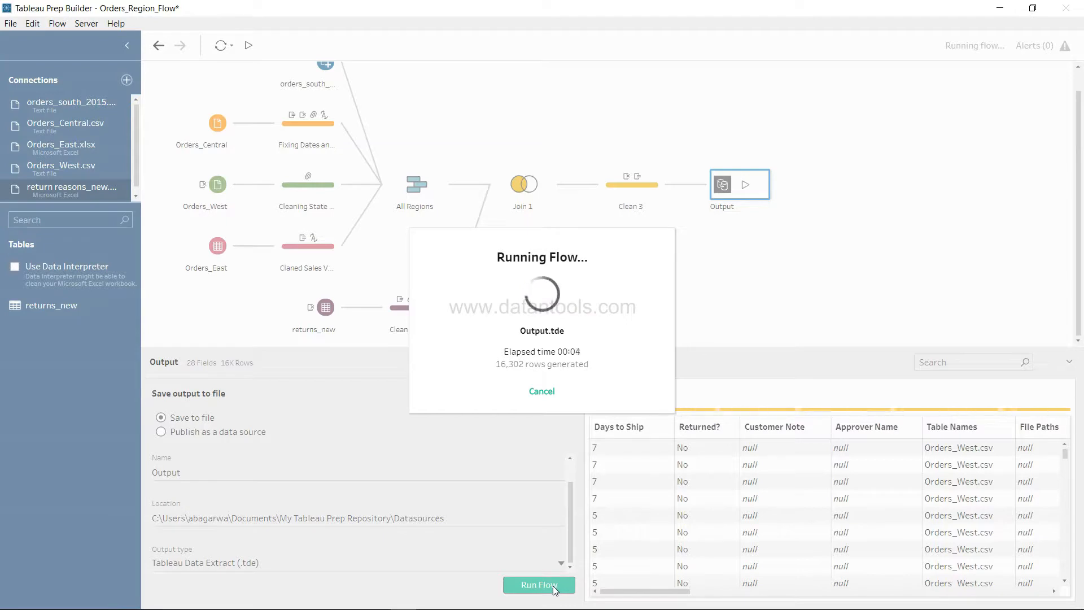
pyautogui.click(542, 392)
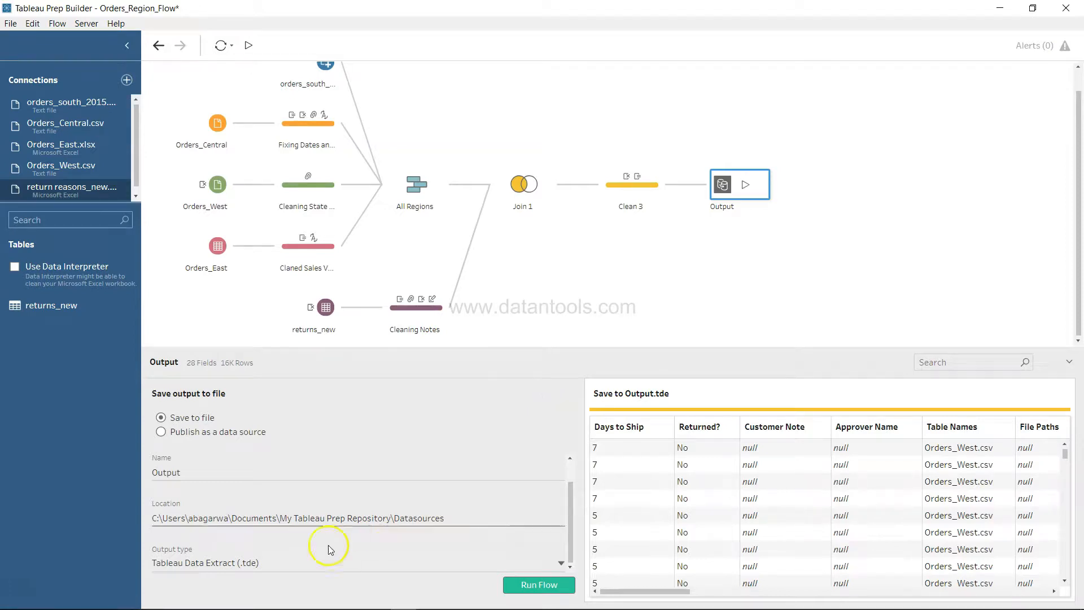
# Copy the output's save location path and open that Datasources folder in File Explorer.
pyautogui.doubleClick(333, 518)
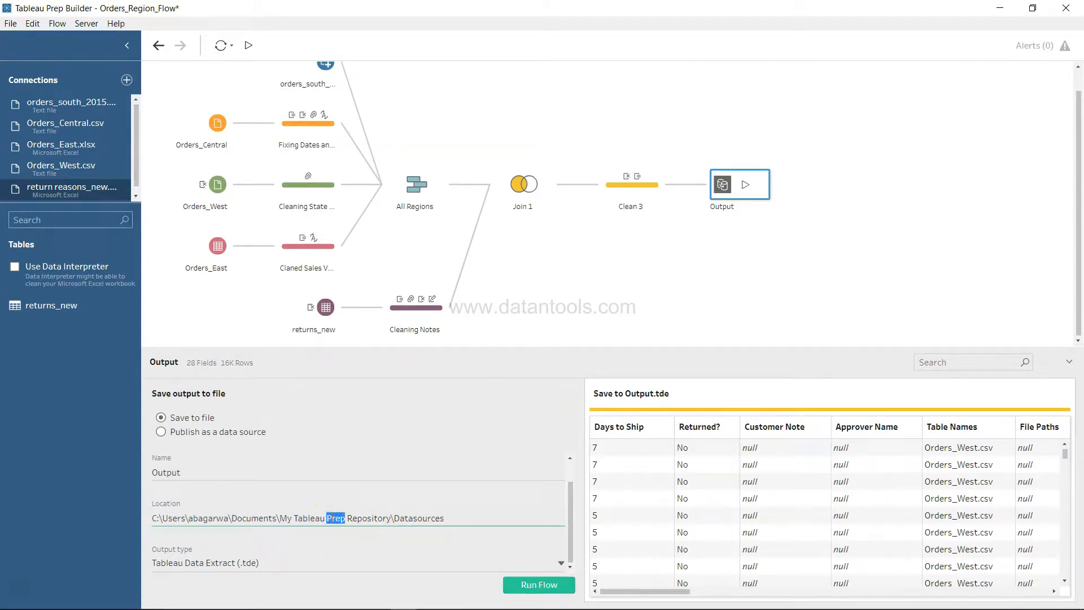
pyautogui.hotkey('ctrl', 'a')
pyautogui.hotkey('ctrl', 'c')
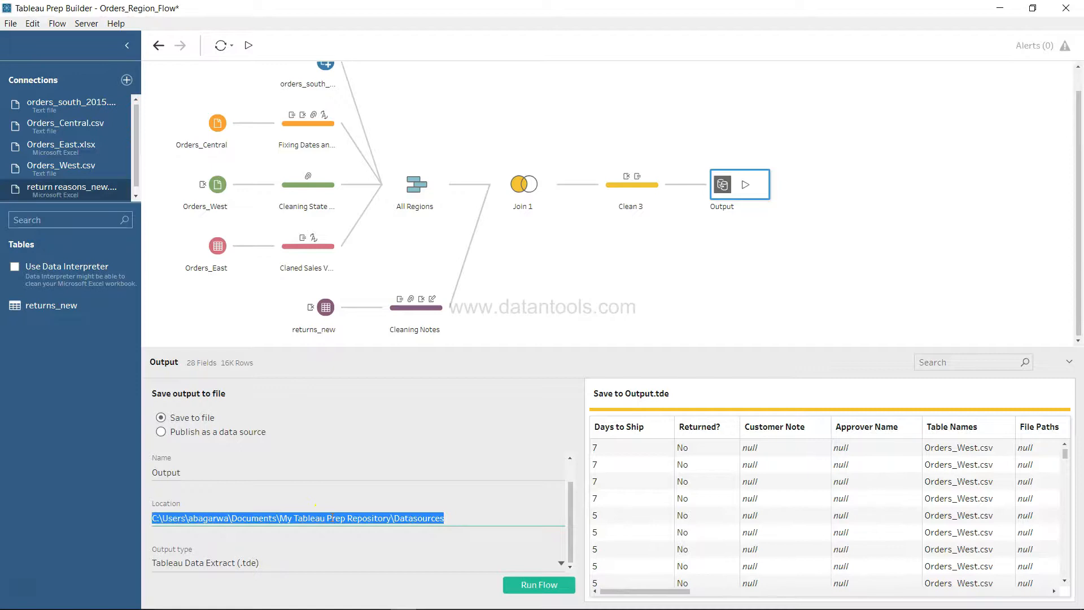
pyautogui.press('super+r')
pyautogui.hotkey('ctrl', 'v')
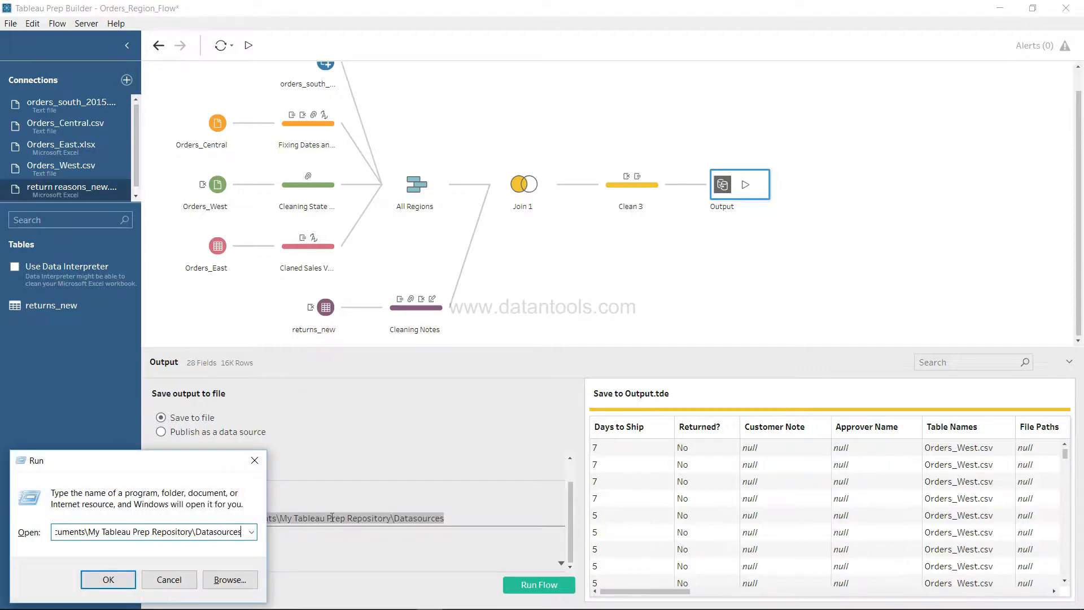
pyautogui.press('Return')
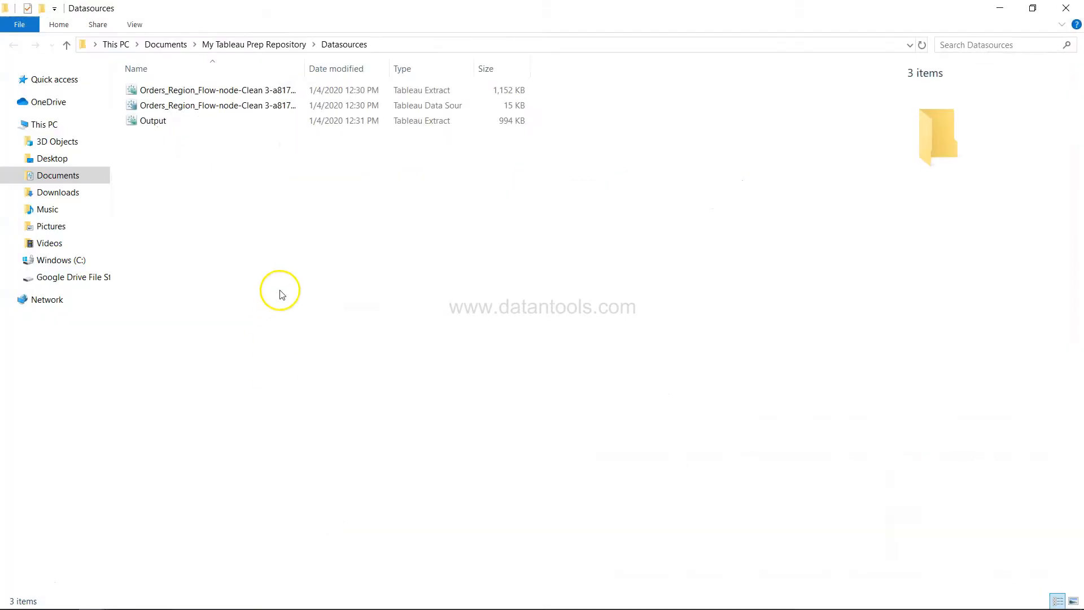
# Check the Output extract file in the Datasources folder and return to Tableau Prep Builder.
pyautogui.hotkey('alt', 'Tab')
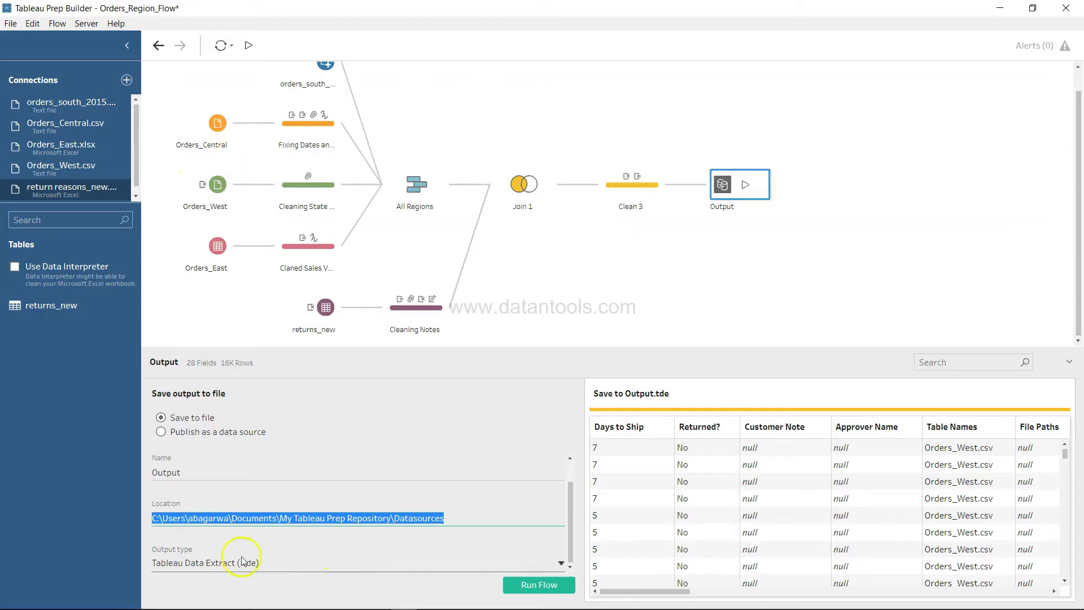
pyautogui.hotkey('alt', 'Tab')
pyautogui.click(159, 122)
pyautogui.click(159, 122)
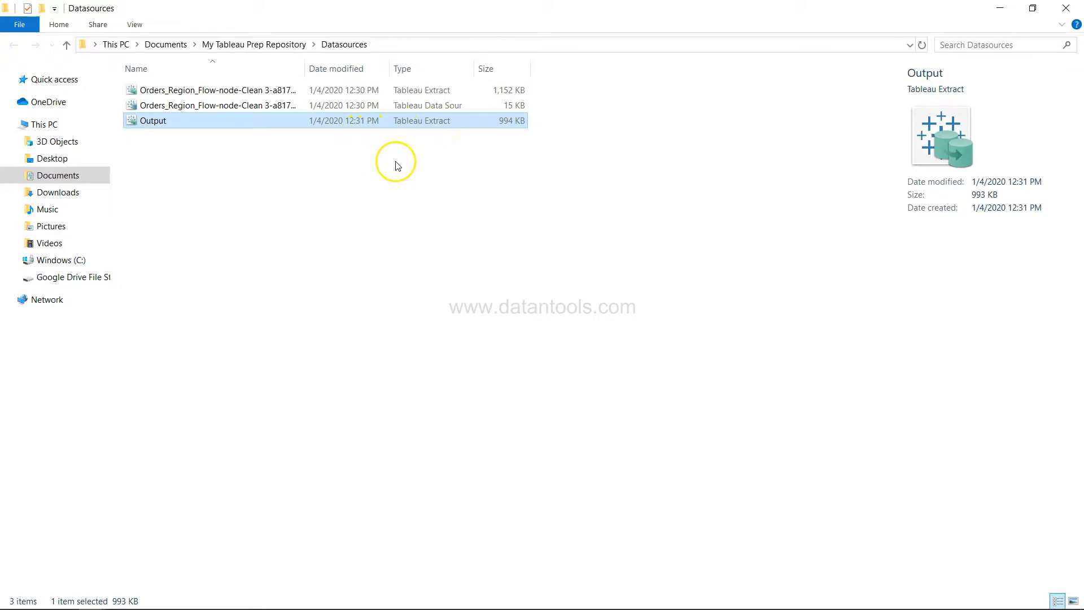
pyautogui.hotkey('alt', 'Tab')
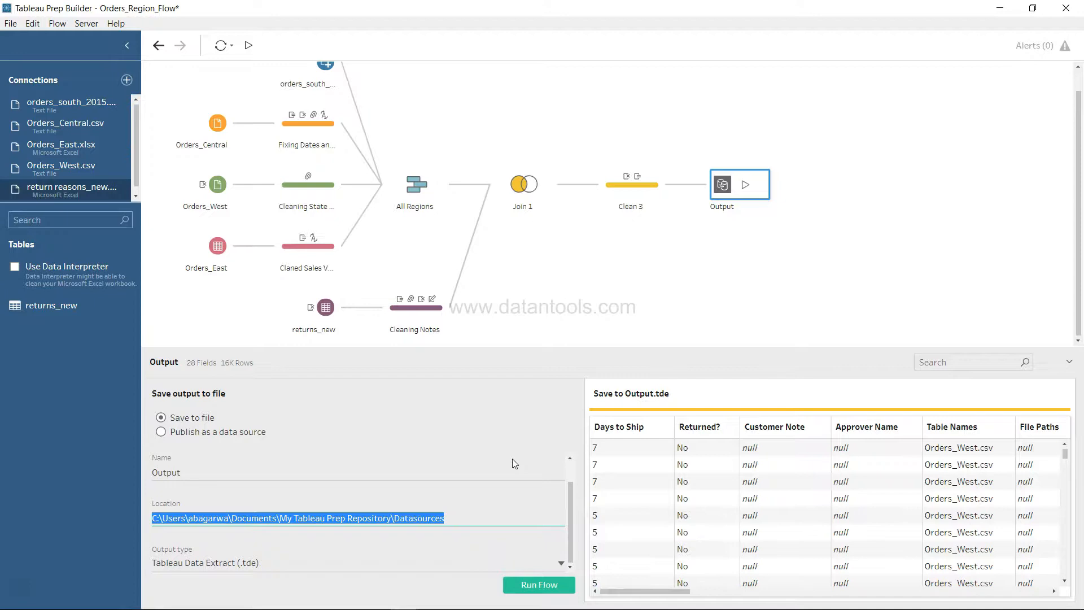
# Review the available output types and choose Comma Separated Values (.csv) for the output step.
pyautogui.click(484, 565)
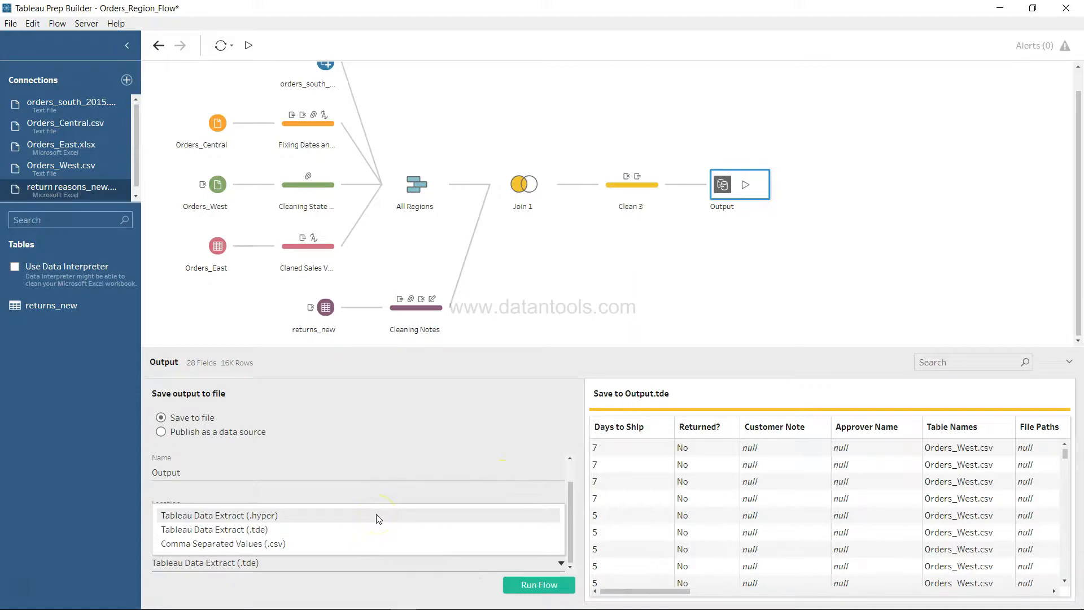
pyautogui.click(388, 577)
pyautogui.click(519, 591)
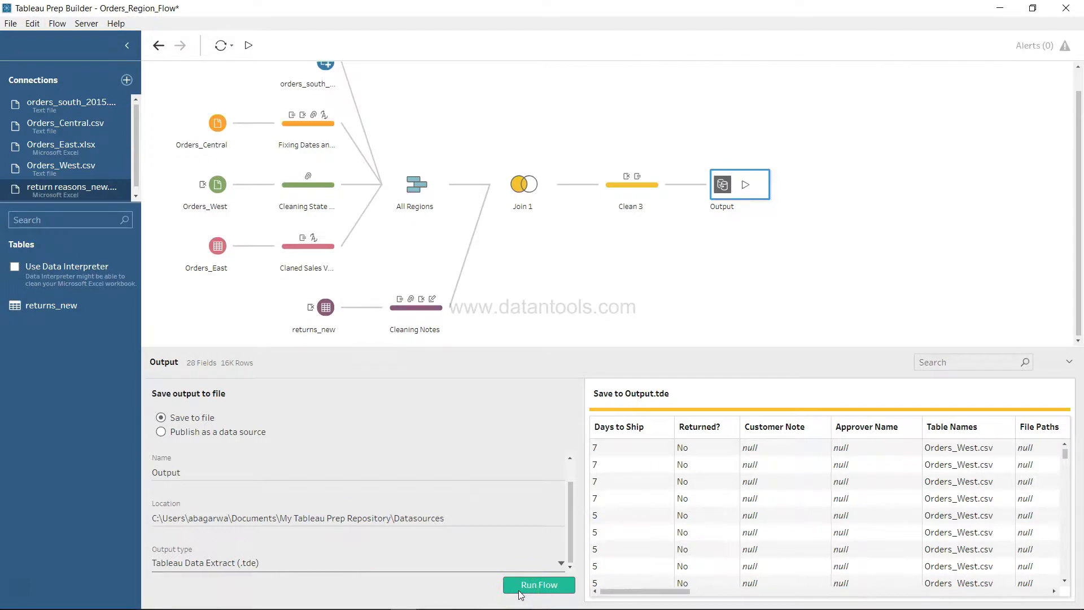
pyautogui.click(459, 568)
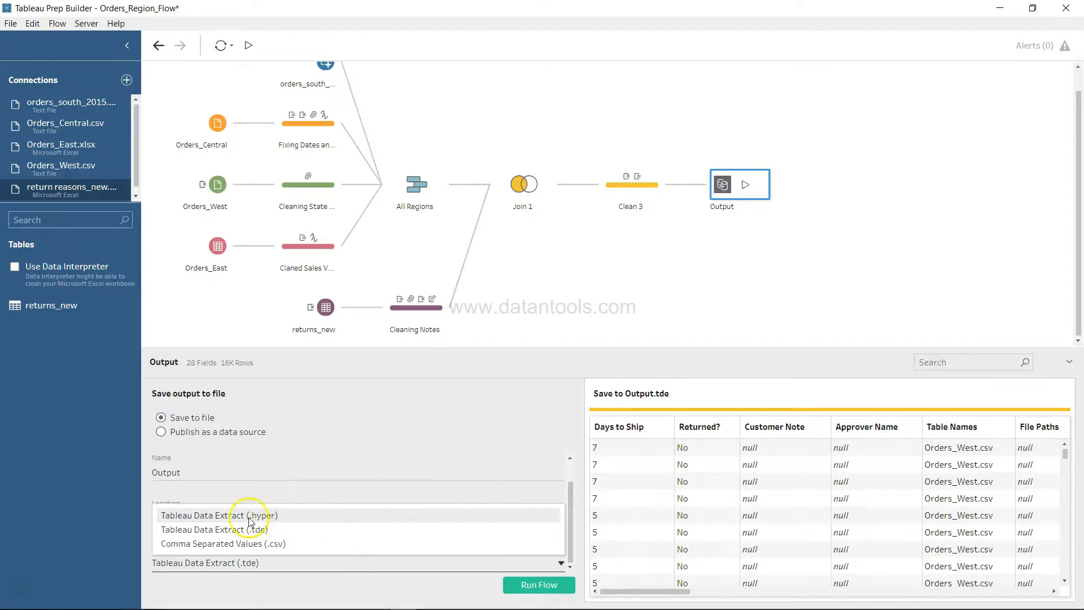
pyautogui.click(299, 547)
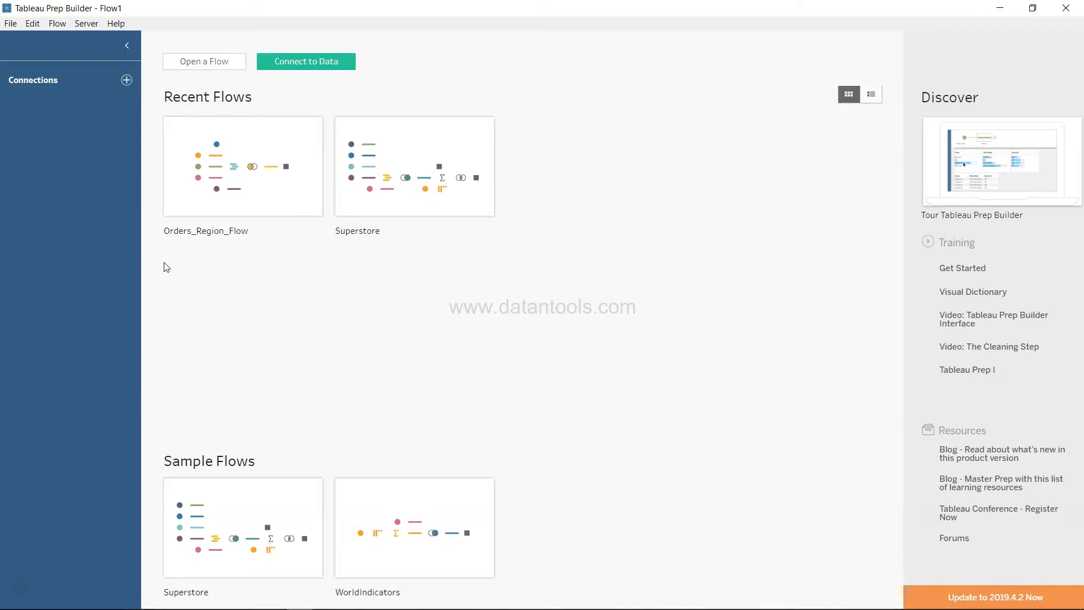
# Connect the new flow to the Excel file FDI Case Study, add its Data table, and look over its fields.
pyautogui.click(127, 80)
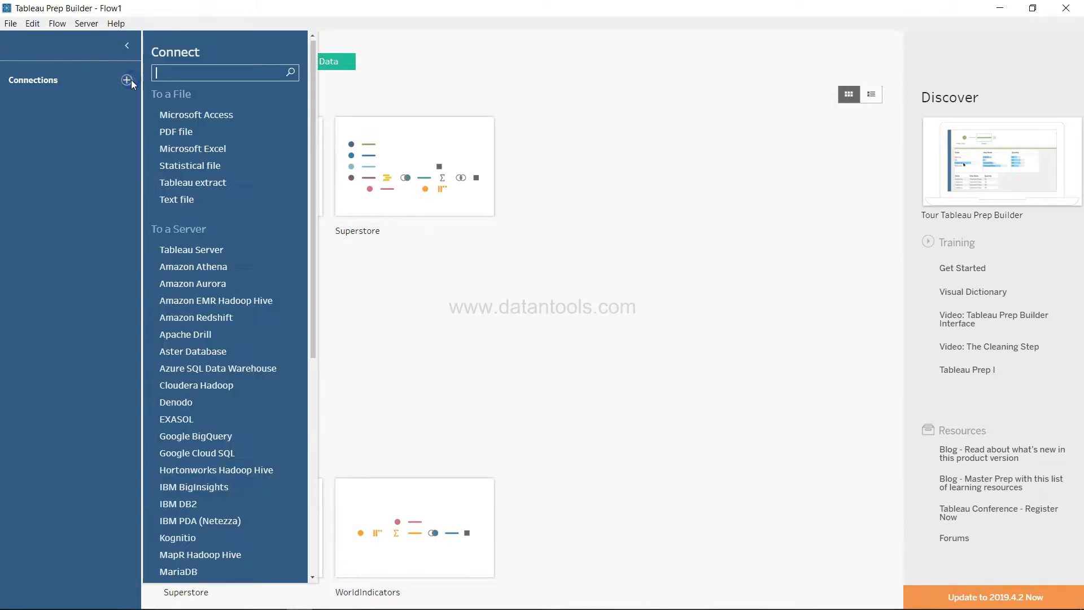
pyautogui.click(220, 149)
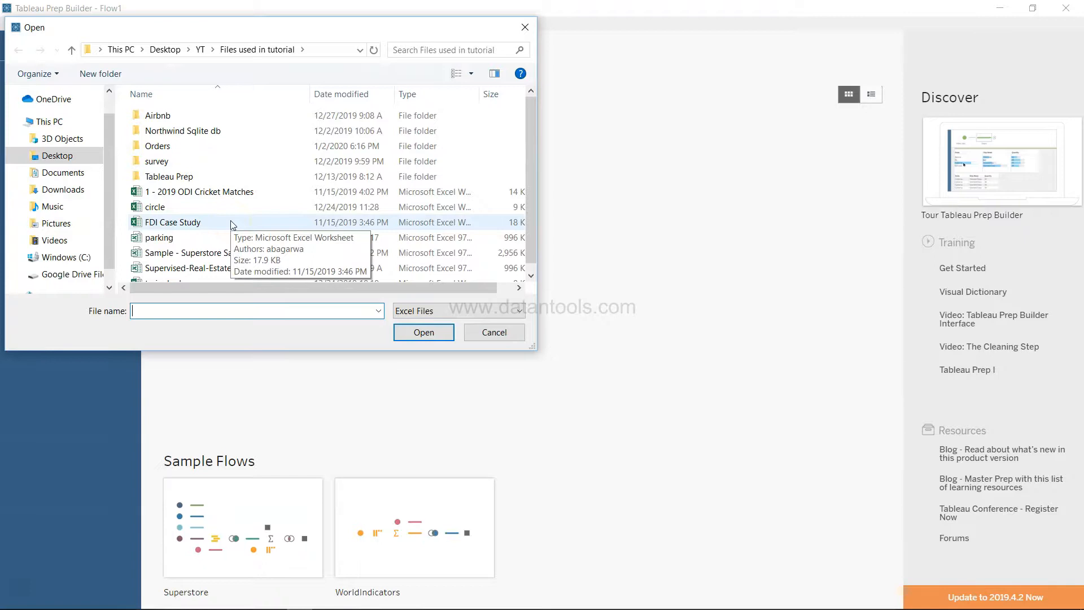
pyautogui.doubleClick(231, 223)
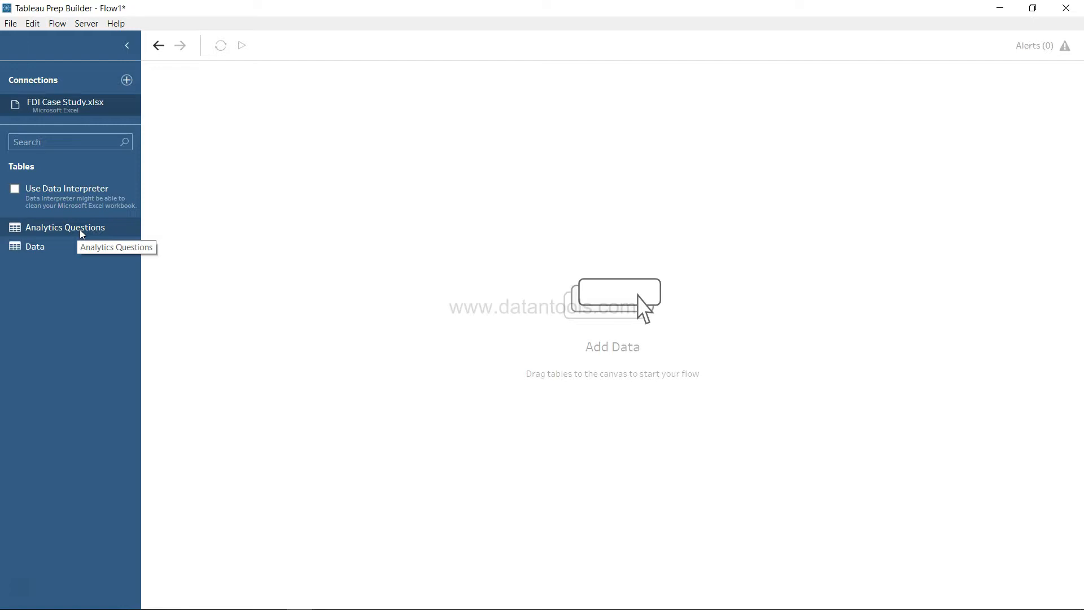
pyautogui.click(80, 247)
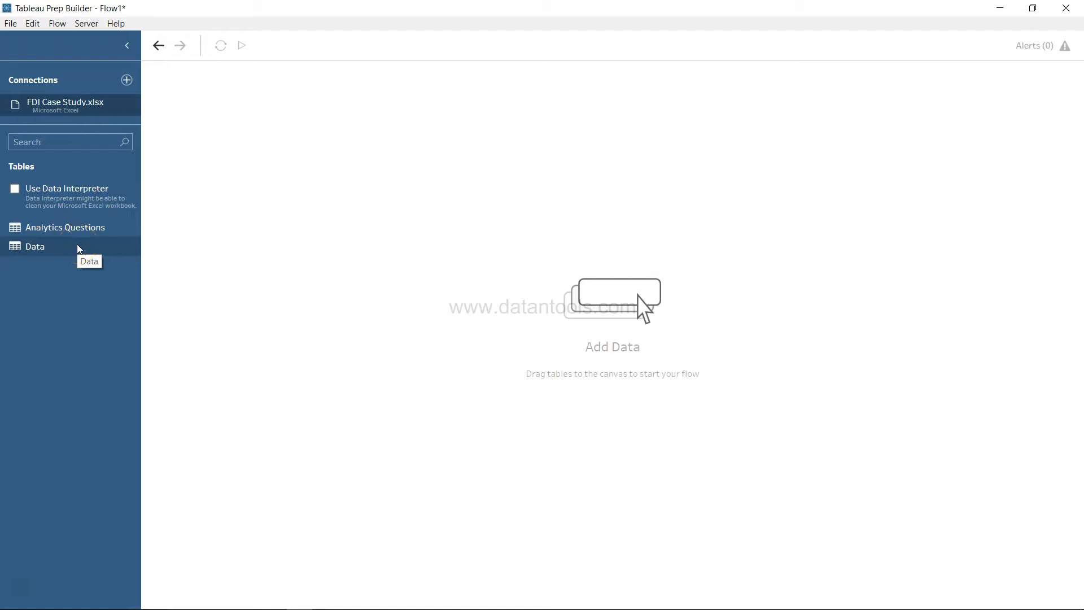
pyautogui.moveTo(52, 251); pyautogui.dragTo(202, 198)
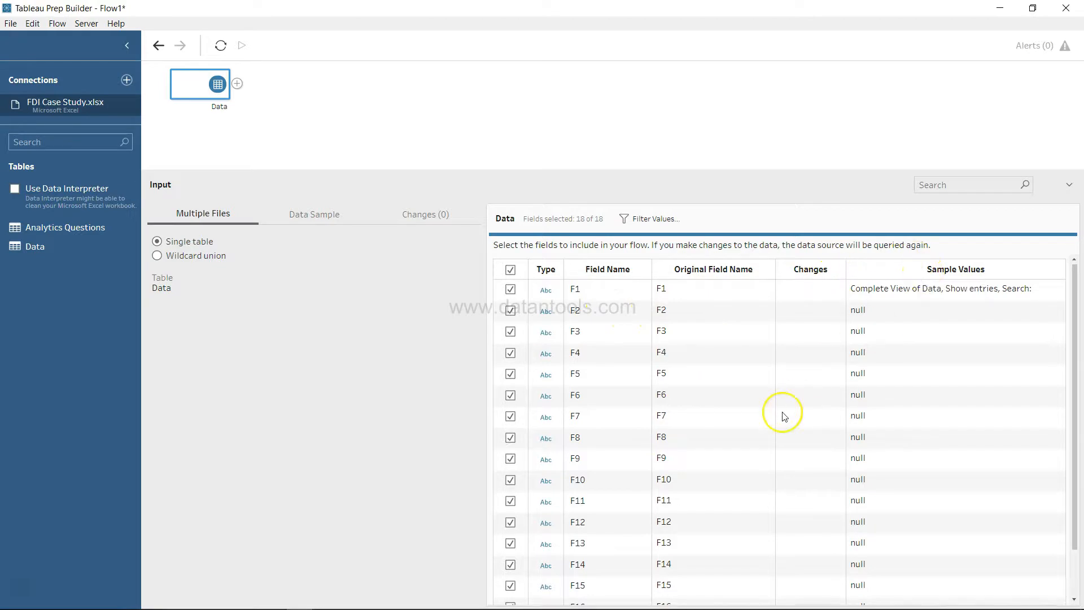
pyautogui.scroll(-2, 785, 417)
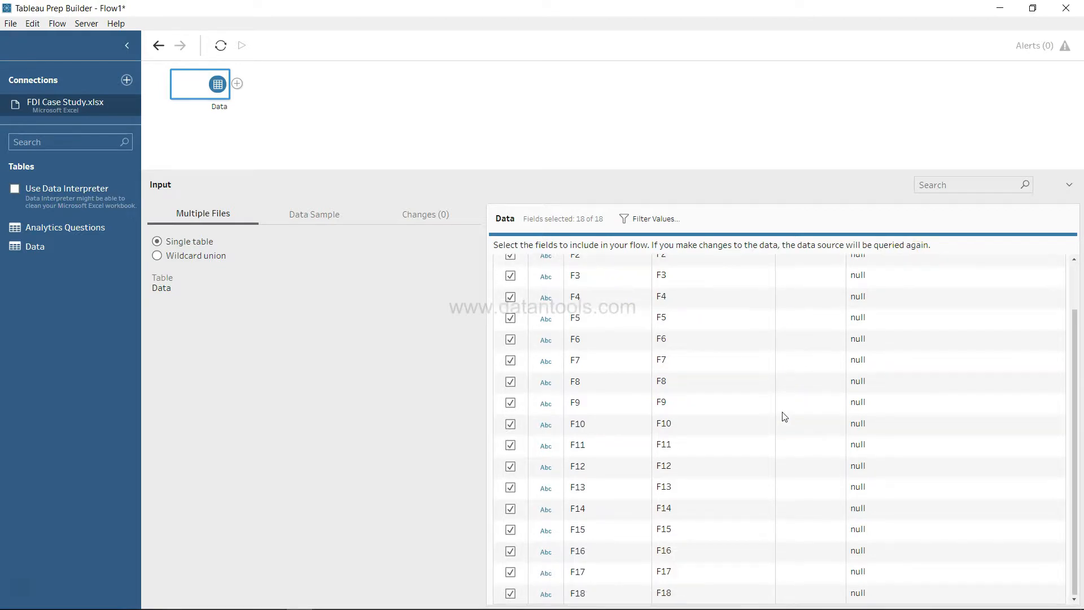
pyautogui.scroll(3, 785, 416)
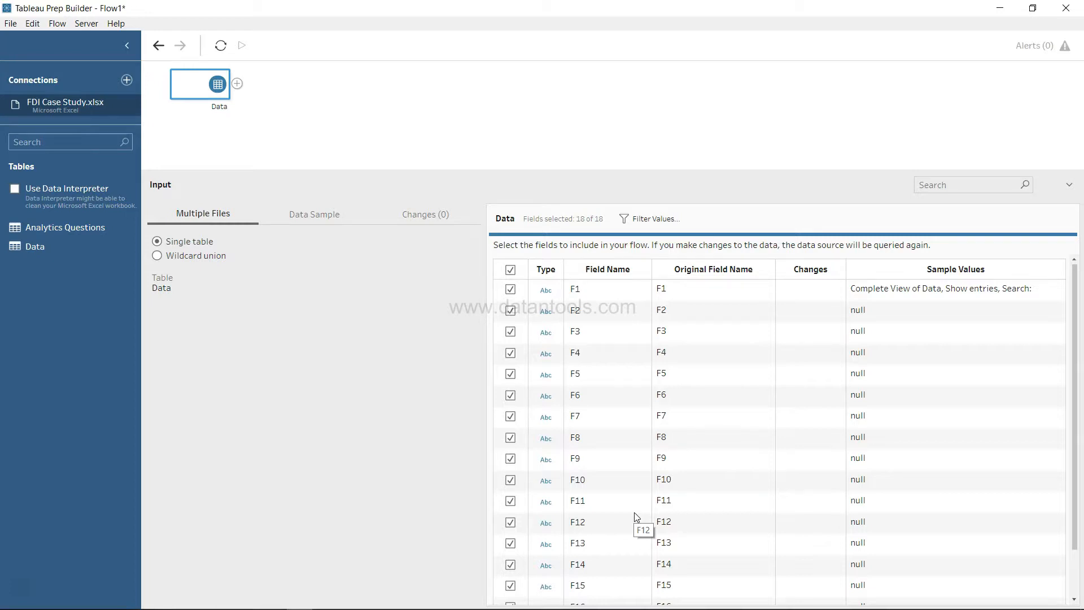
# Switch to Excel and examine the title rows, Sector header row and Grand Total footer rows of FDI Case Study's Data sheet.
pyautogui.hotkey('alt', 'Tab')
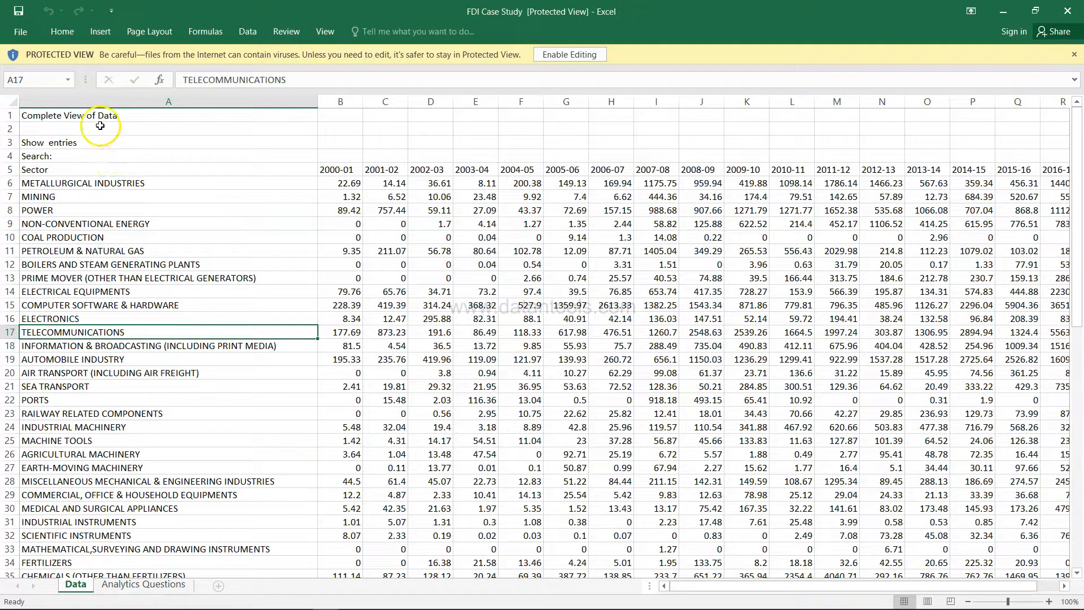
pyautogui.click(9, 115)
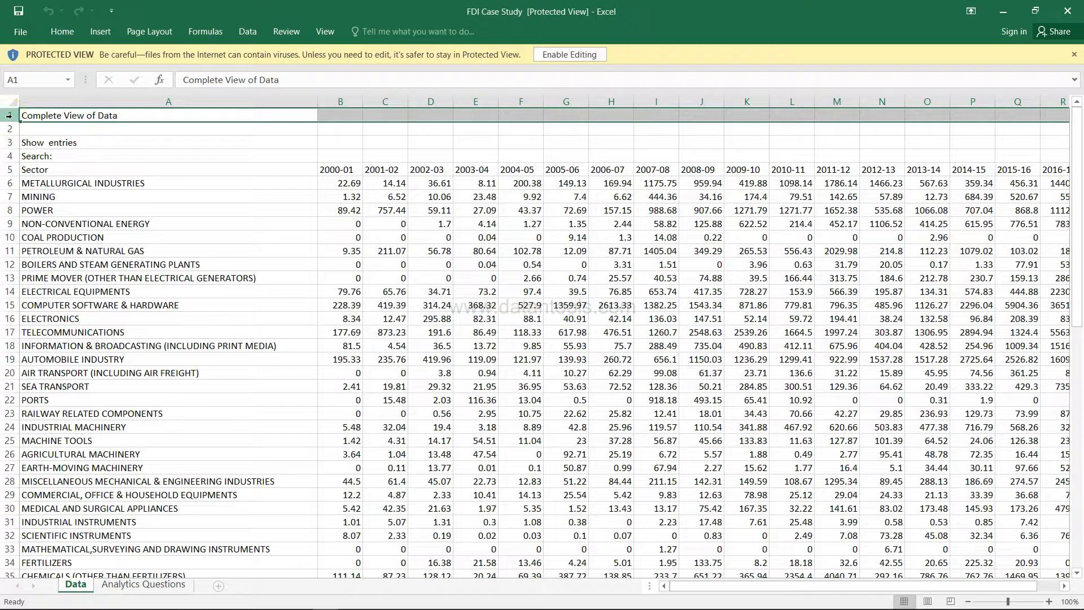
pyautogui.click(9, 129)
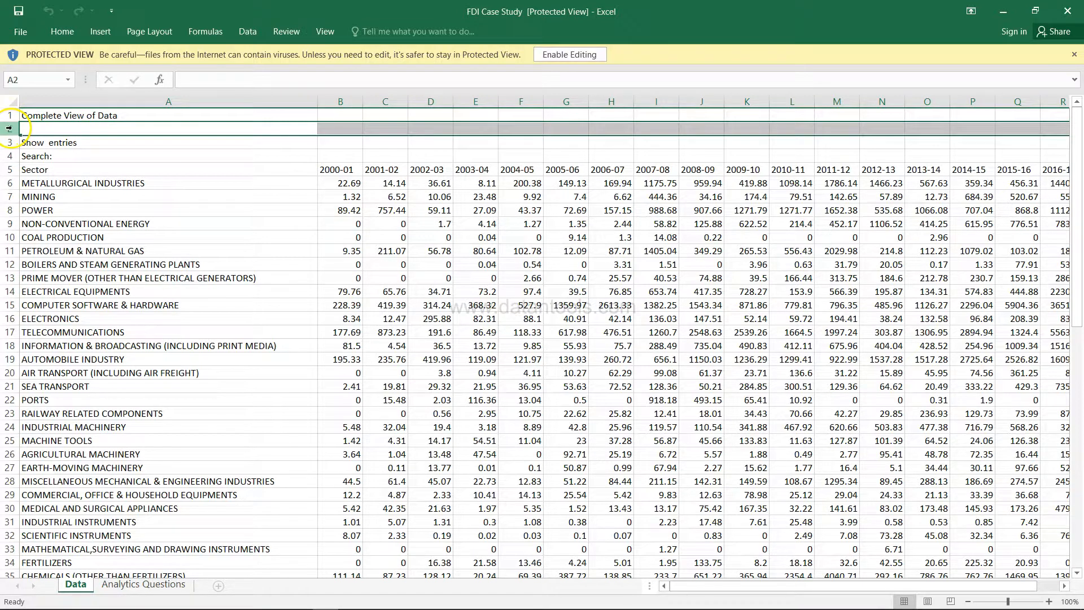
pyautogui.click(10, 143)
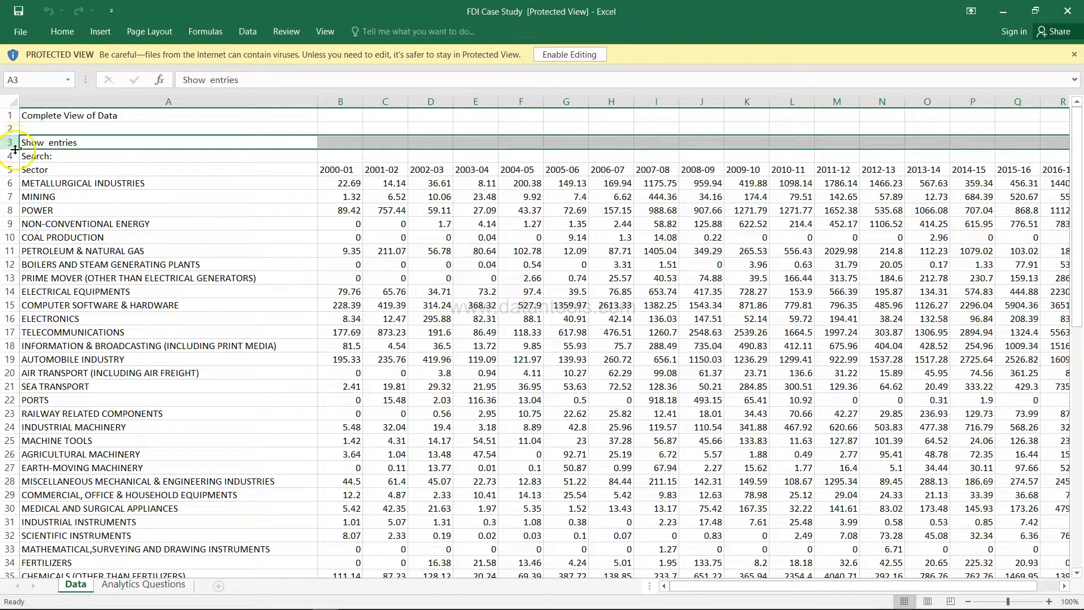
pyautogui.click(10, 156)
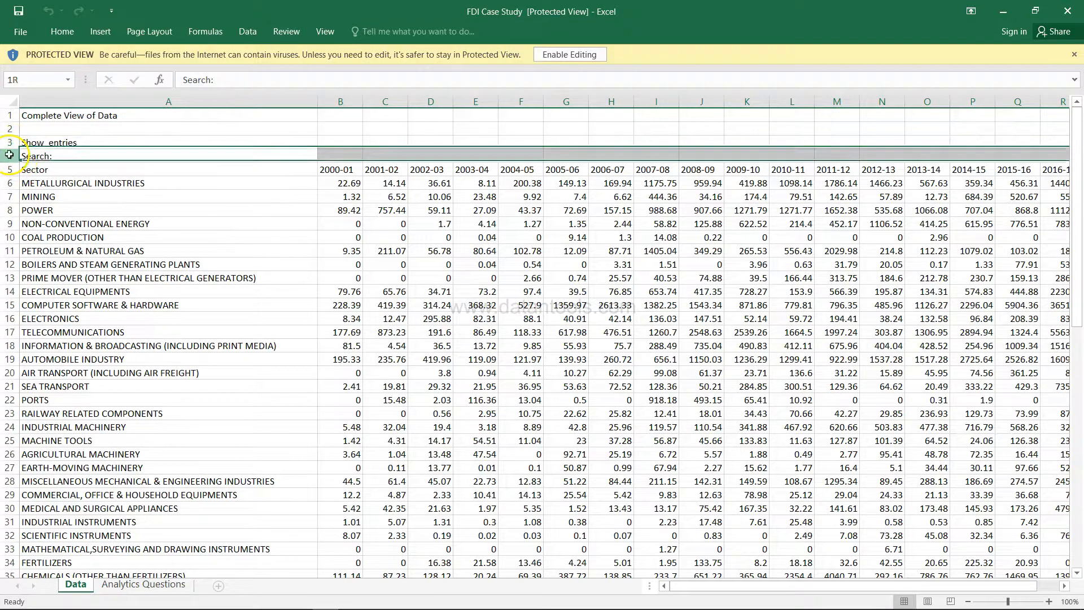
pyautogui.click(9, 169)
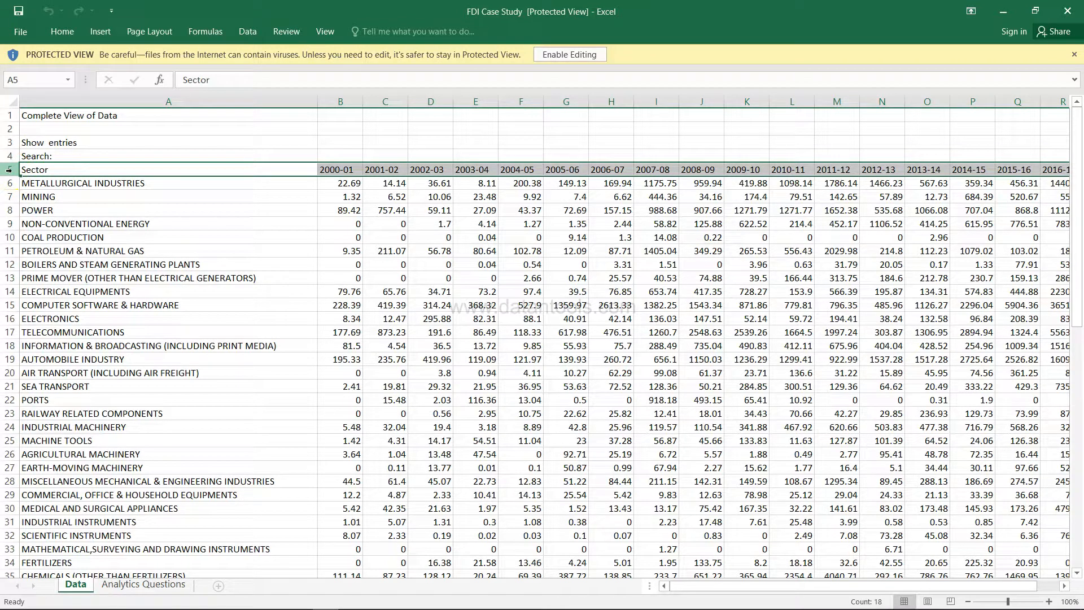
pyautogui.scroll(-7, 232, 323)
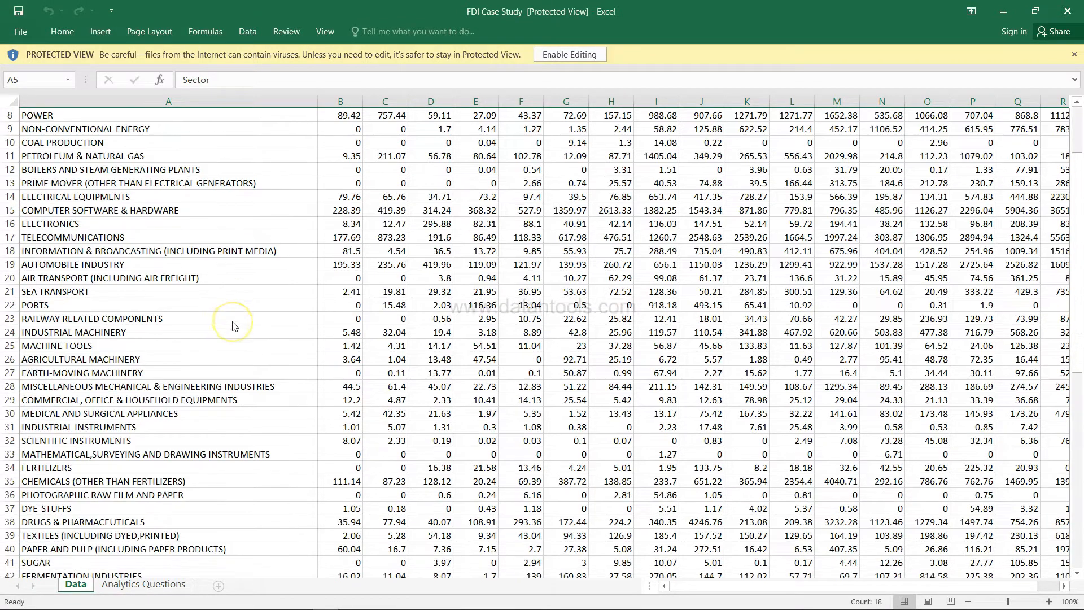
pyautogui.scroll(-9, 234, 327)
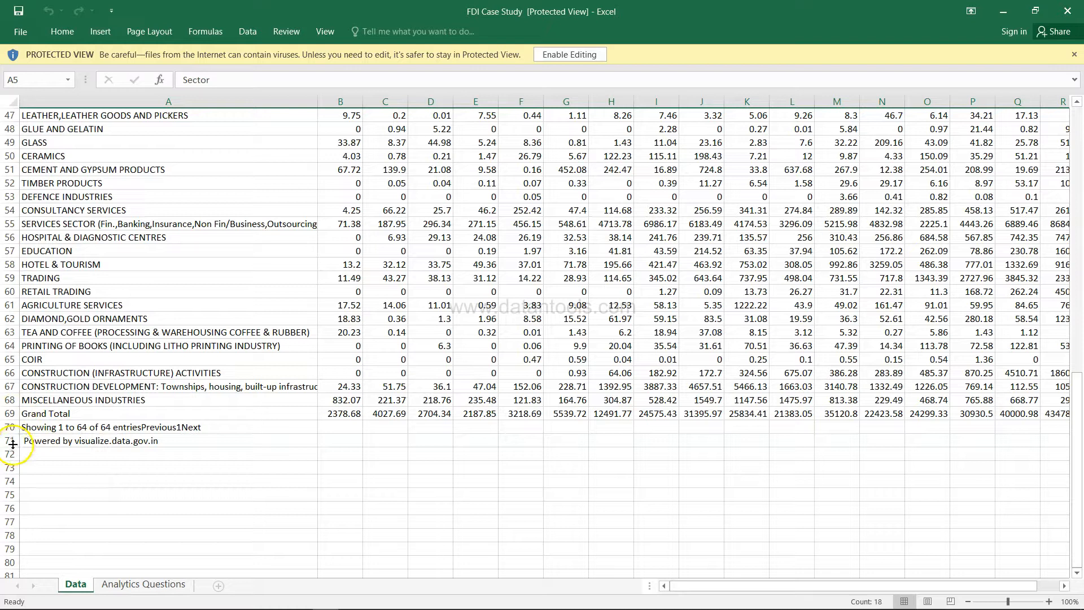
pyautogui.click(9, 414)
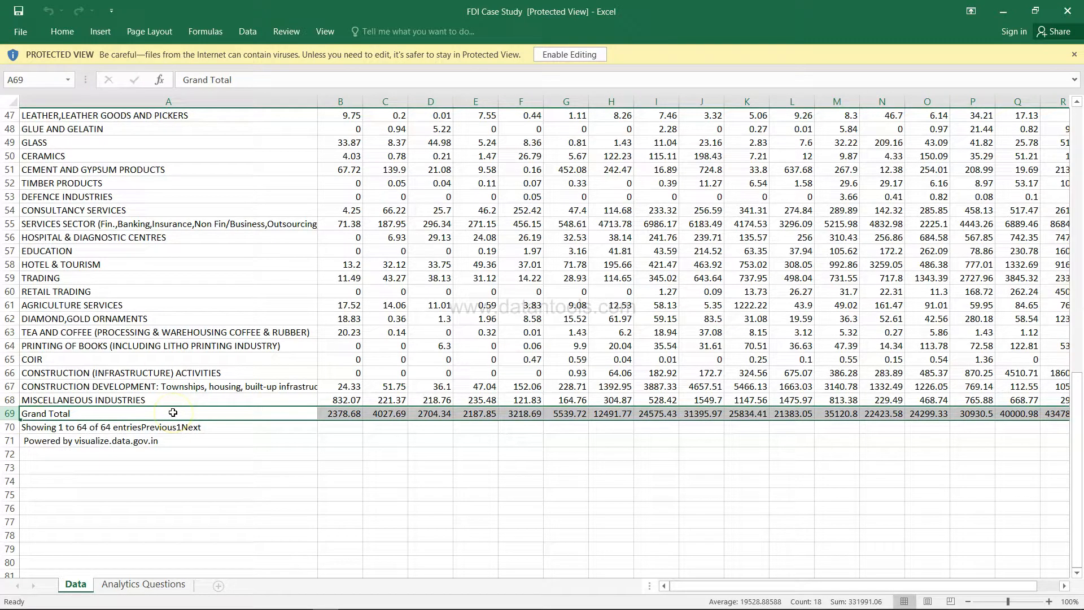
pyautogui.scroll(15, 194, 319)
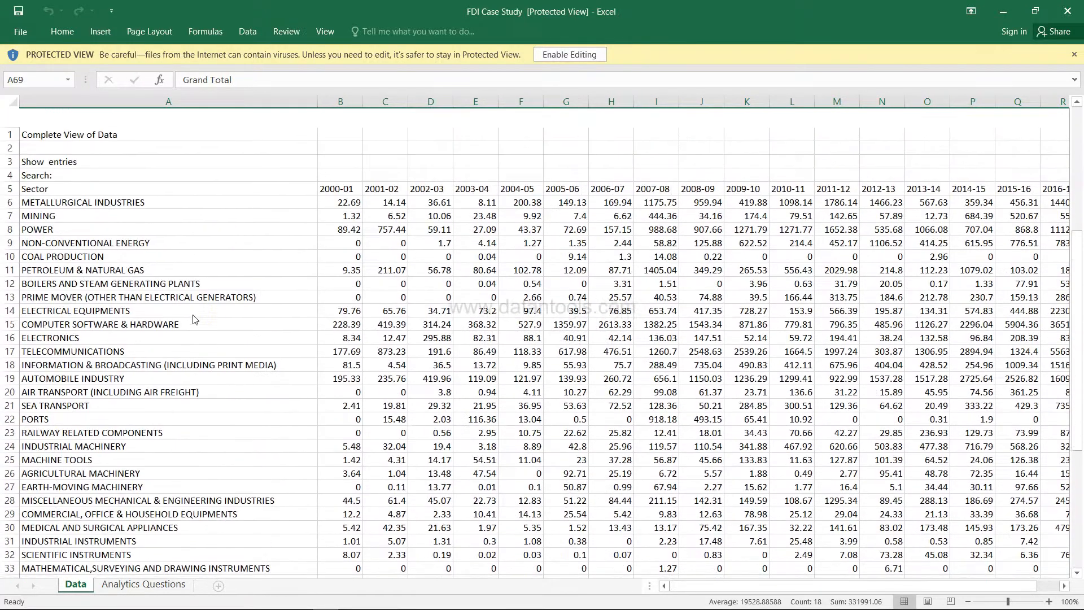
# Switch back to Tableau Prep Builder and turn on Data Interpreter for FDI Case Study.xlsx.
pyautogui.hotkey('alt', 'Tab')
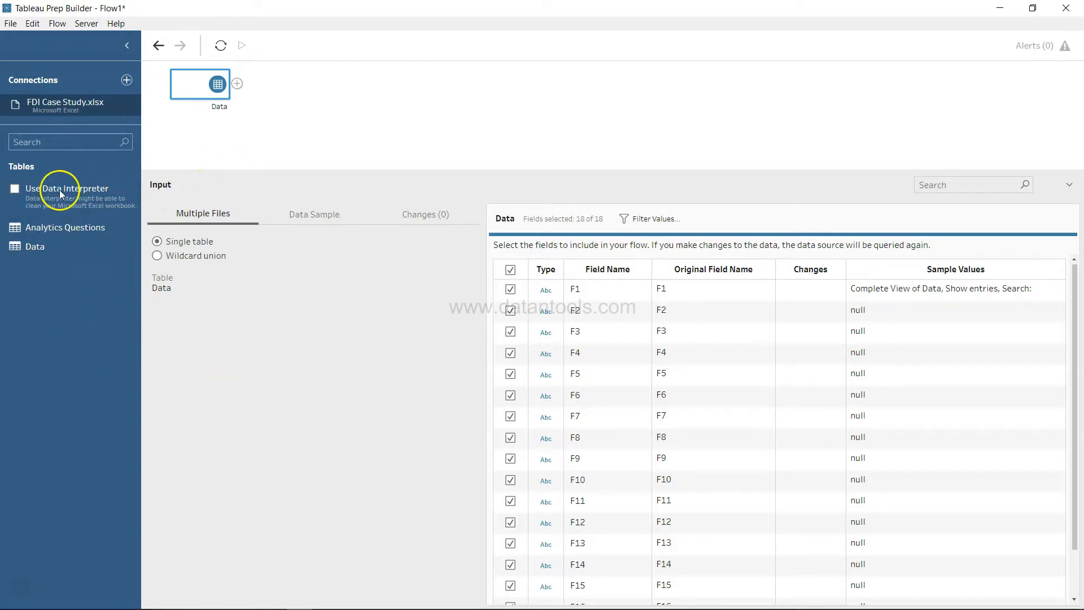
pyautogui.click(15, 189)
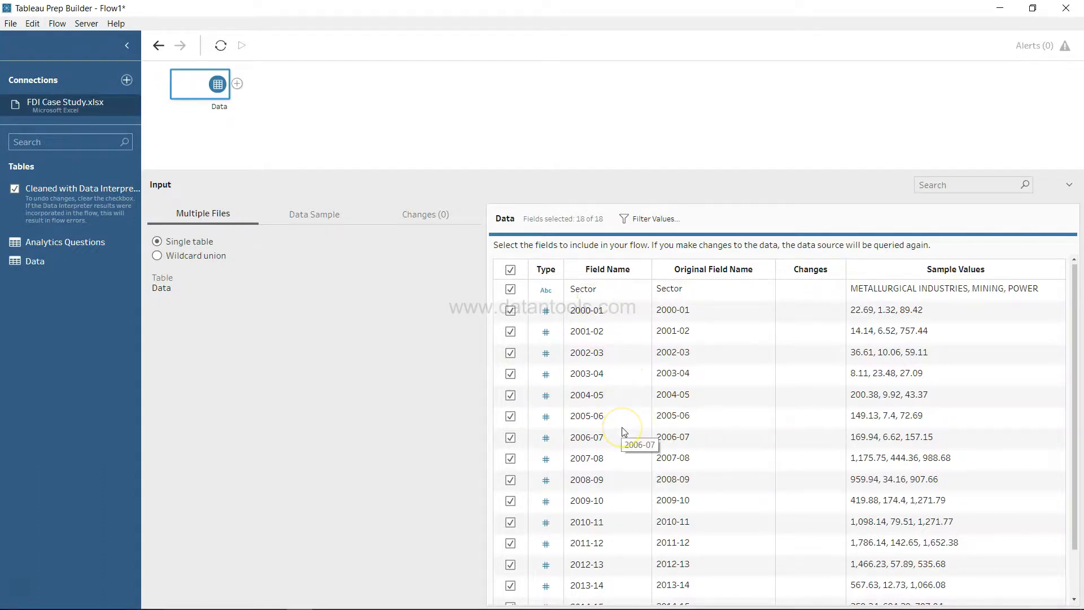
# Look over the fields produced by Data Interpreter and add a cleaning step after the Data input.
pyautogui.scroll(-3, 624, 432)
pyautogui.scroll(3, 624, 432)
pyautogui.scroll(-3, 617, 443)
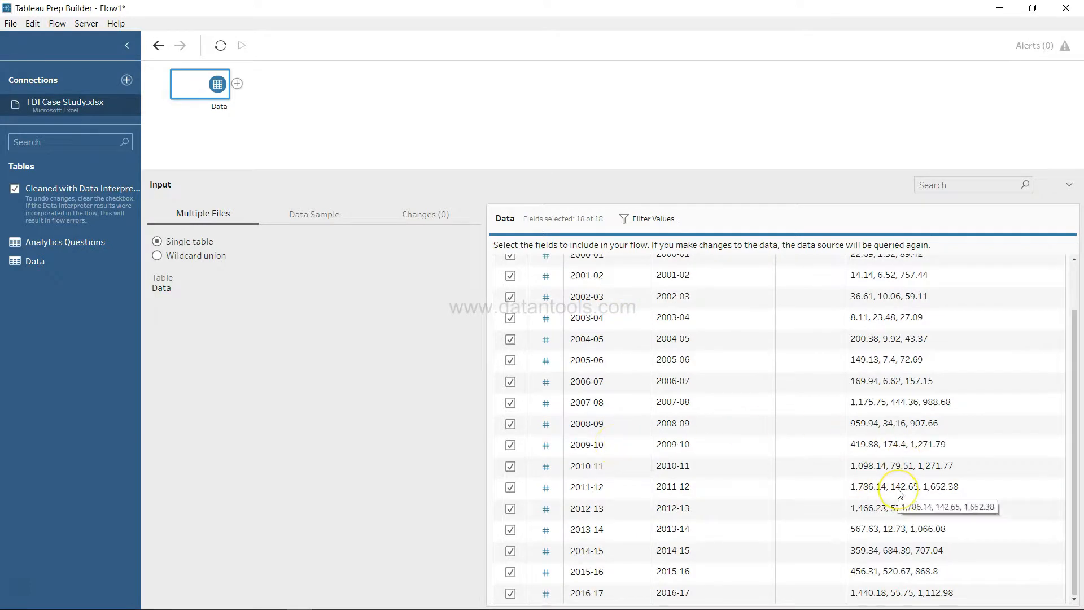
pyautogui.scroll(3, 771, 455)
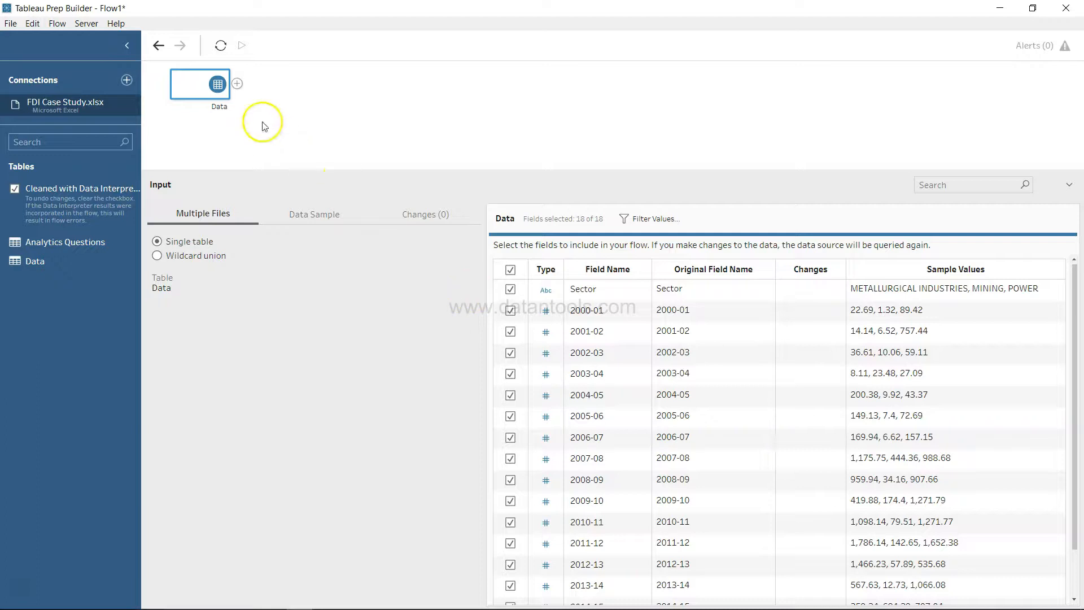
pyautogui.click(237, 85)
pyautogui.click(267, 104)
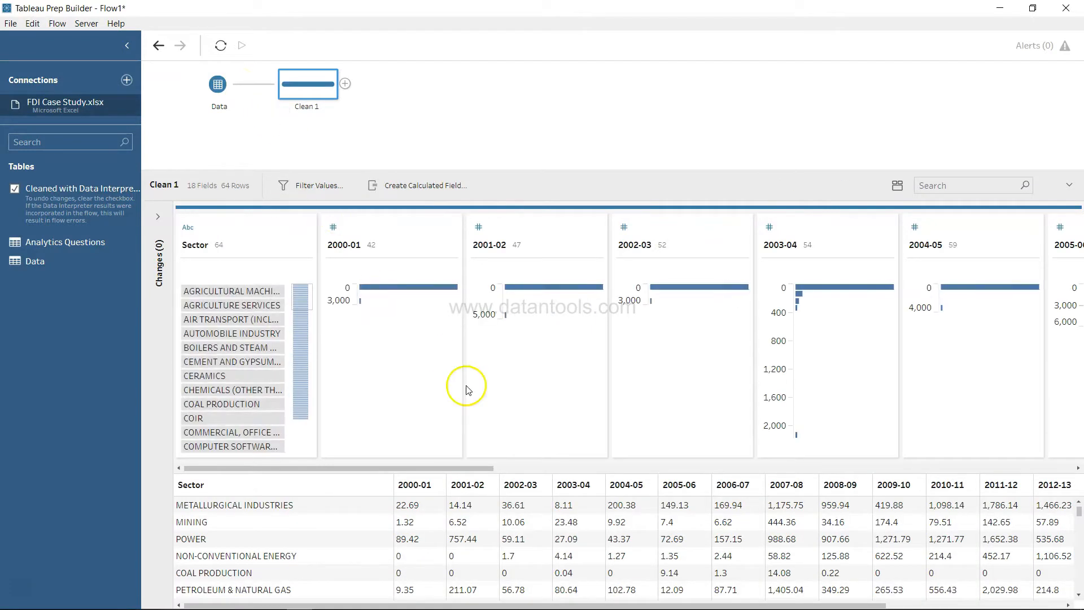
# Examine the Sector and yearly columns in Clean 1, in both the profile cards and the data rows.
pyautogui.hscroll(5, 647, 399)
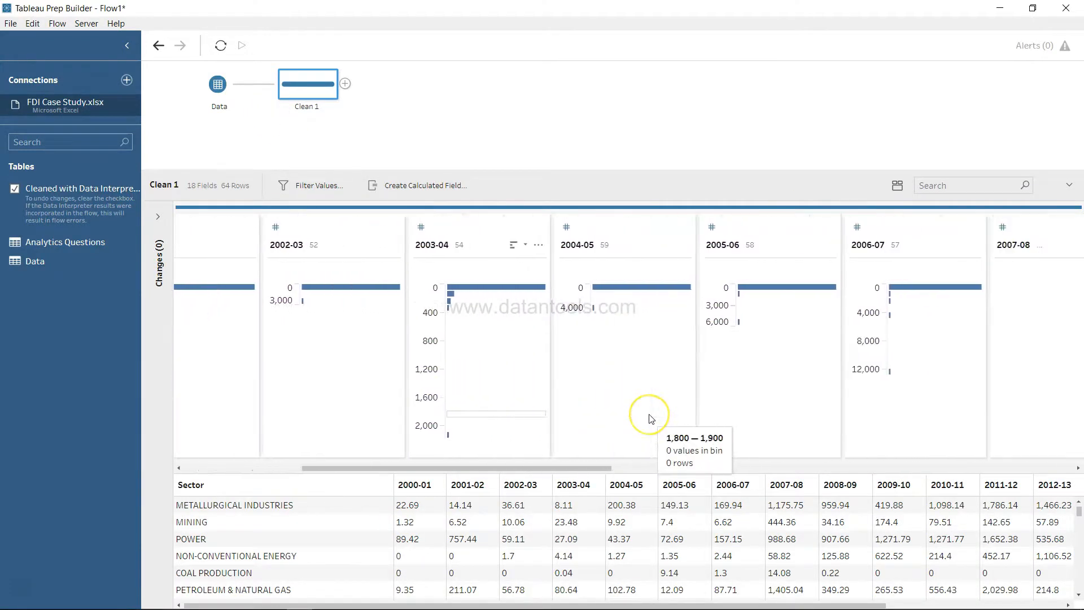
pyautogui.hscroll(2, 650, 418)
pyautogui.hscroll(-4, 651, 419)
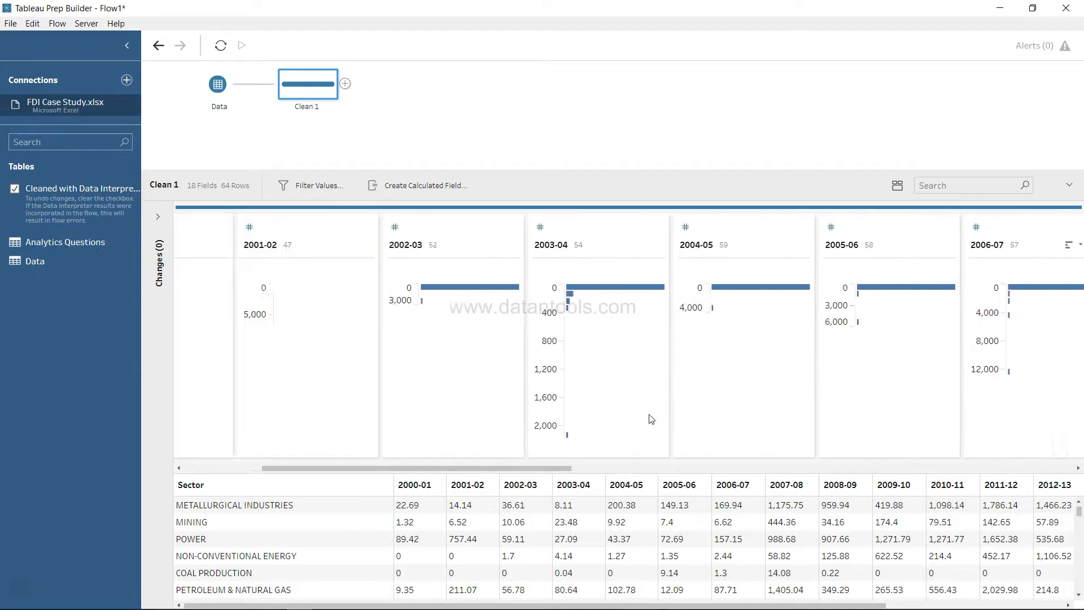
pyautogui.hscroll(-3, 650, 418)
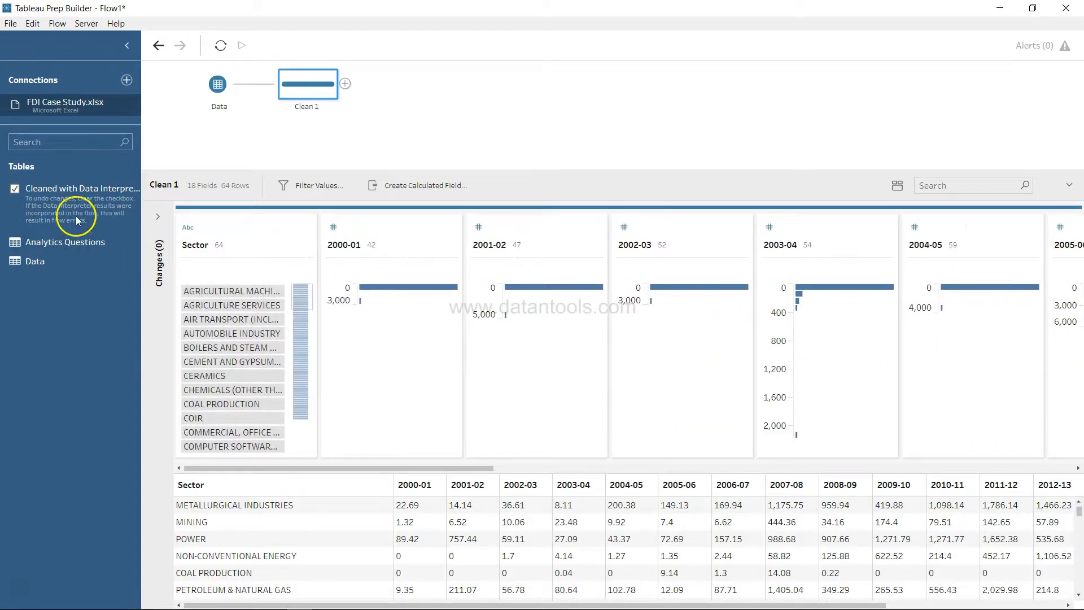
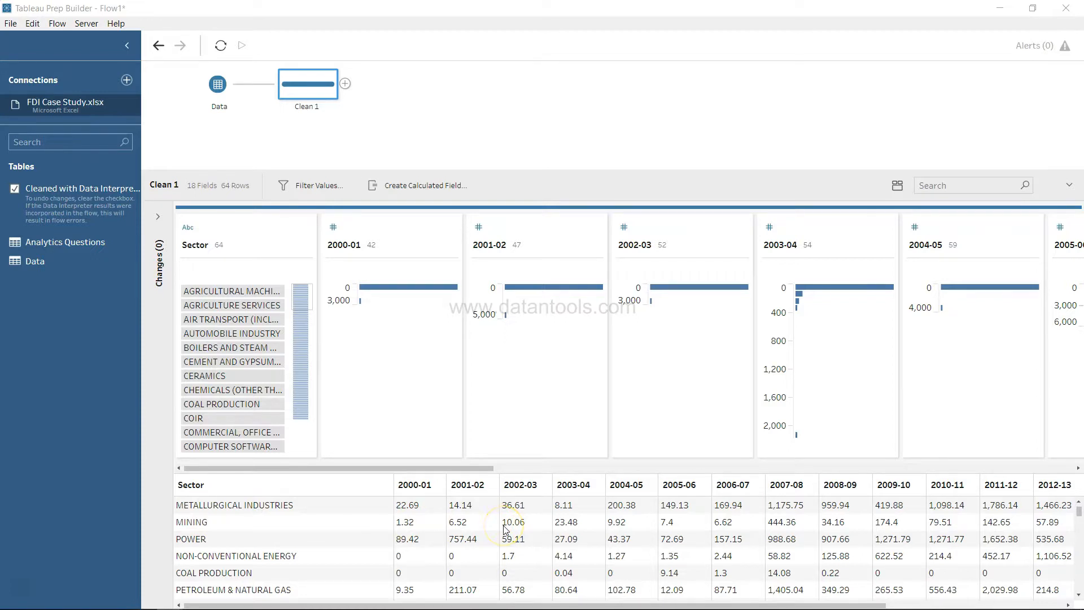
pyautogui.scroll(-1, 506, 530)
pyautogui.scroll(1, 506, 530)
pyautogui.hscroll(10, 720, 543)
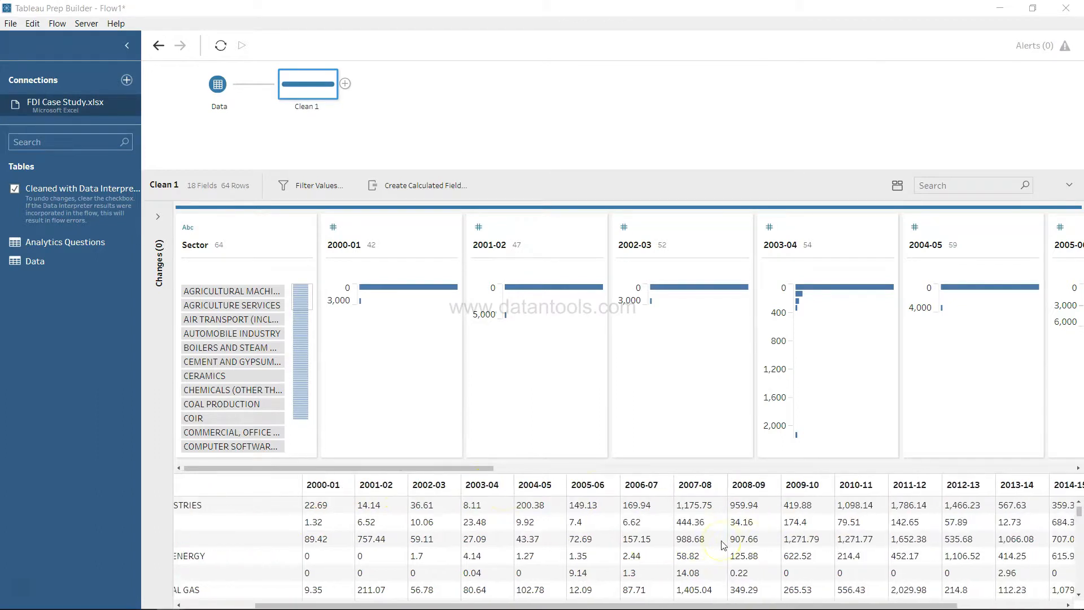
pyautogui.hscroll(-10, 723, 544)
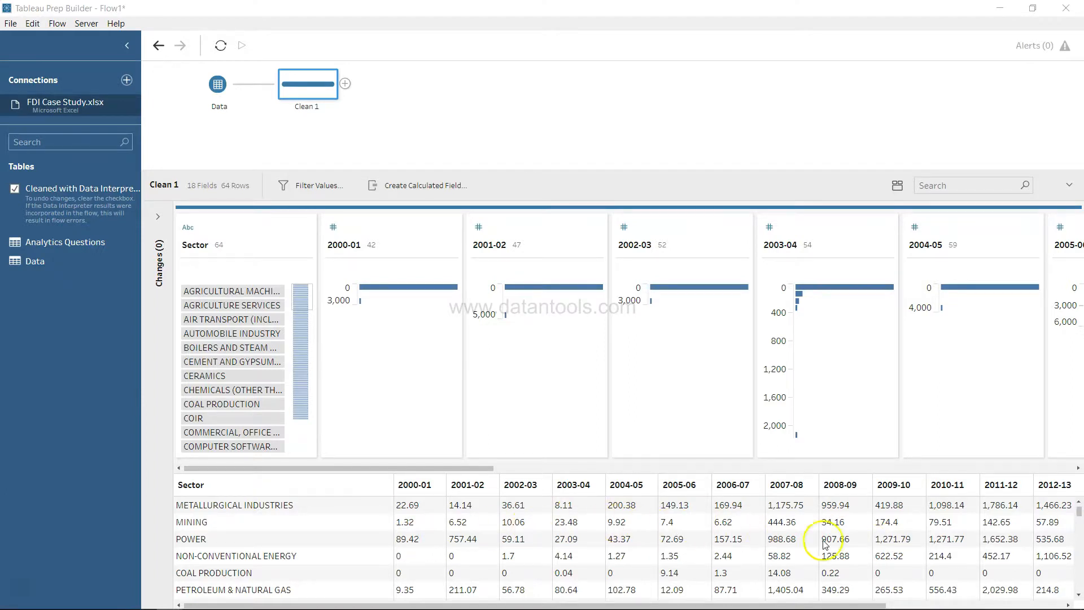
pyautogui.hscroll(3, 736, 555)
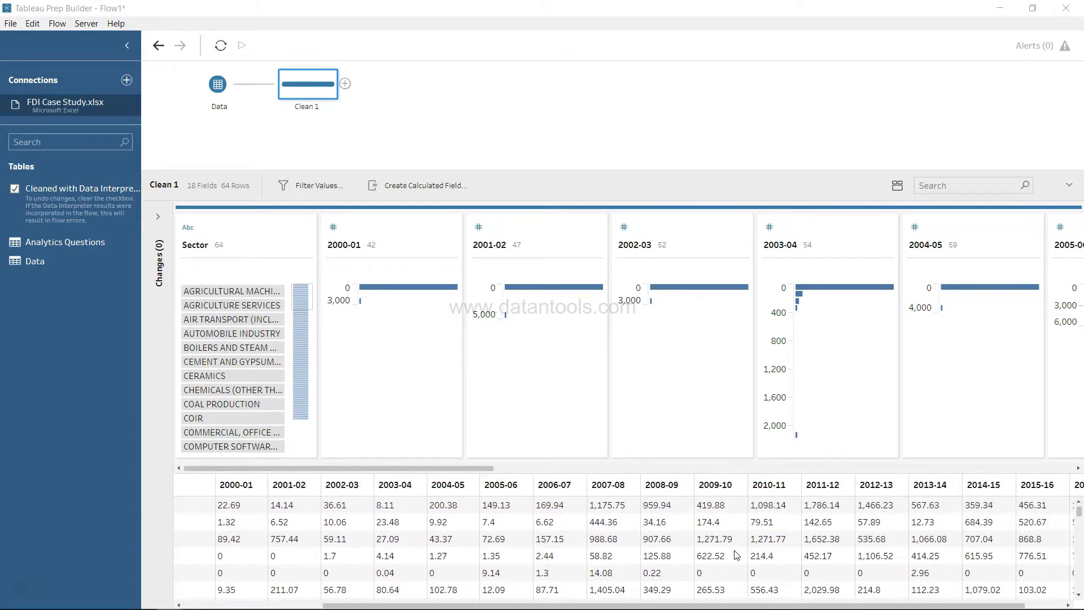
pyautogui.hscroll(1, 736, 555)
pyautogui.hscroll(-4, 735, 555)
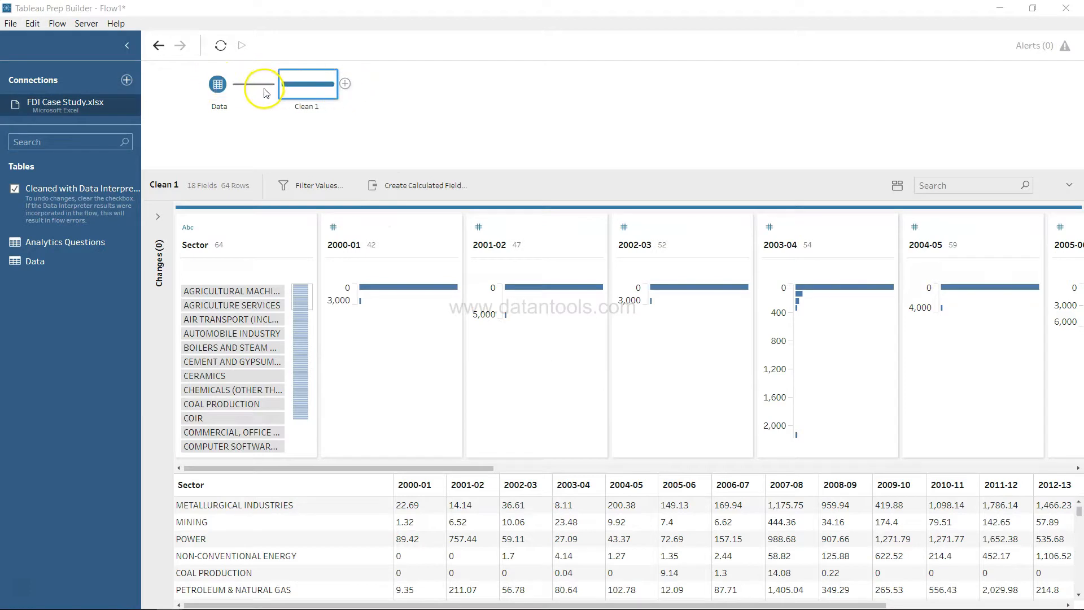
# Add a pivot step after Clean 1.
pyautogui.click(345, 84)
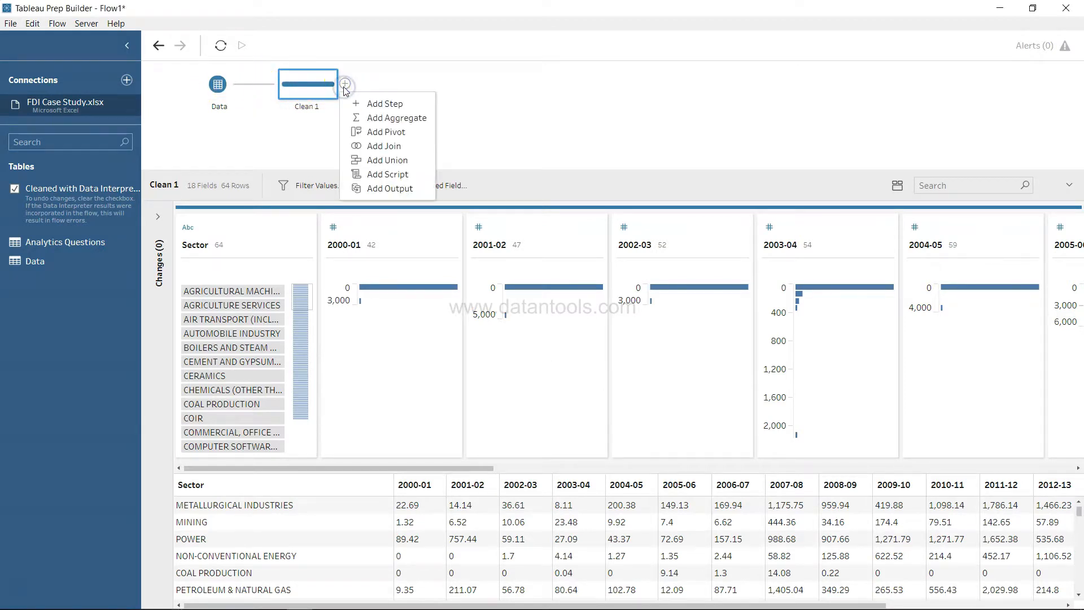
pyautogui.click(389, 134)
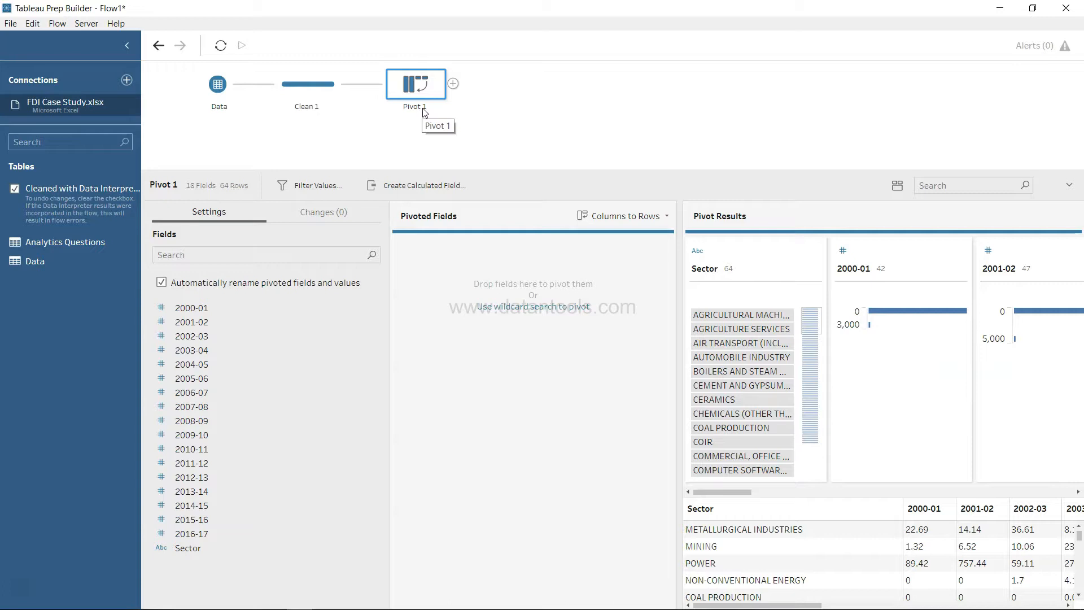
pyautogui.click(481, 328)
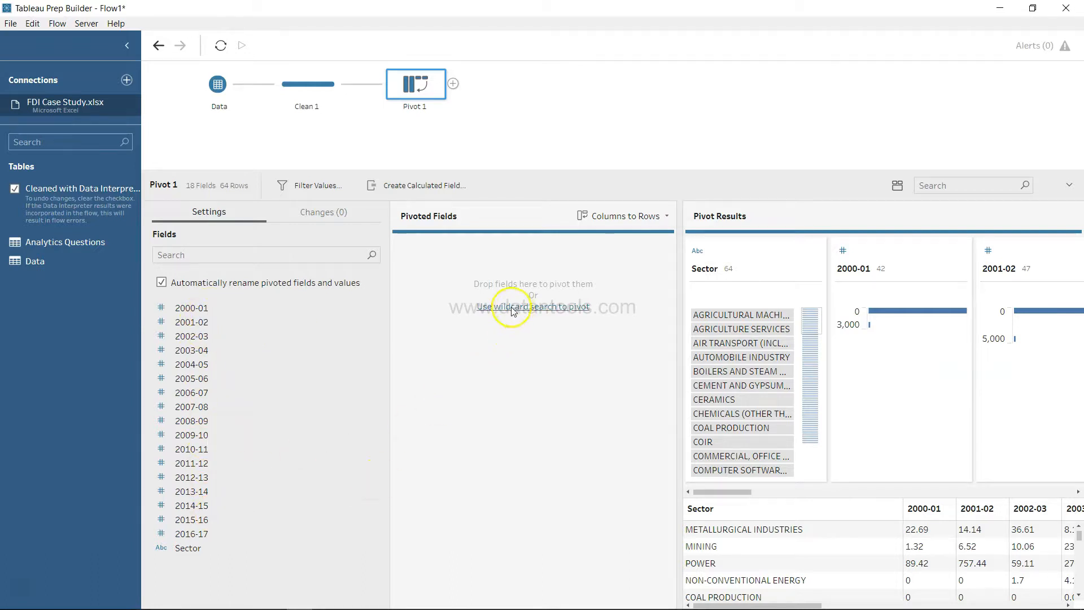
# Try pivoting the 2000-01 and 2002-03 fields individually, and undo both additions.
pyautogui.moveTo(220, 307); pyautogui.dragTo(510, 294)
pyautogui.moveTo(193, 328); pyautogui.dragTo(545, 347)
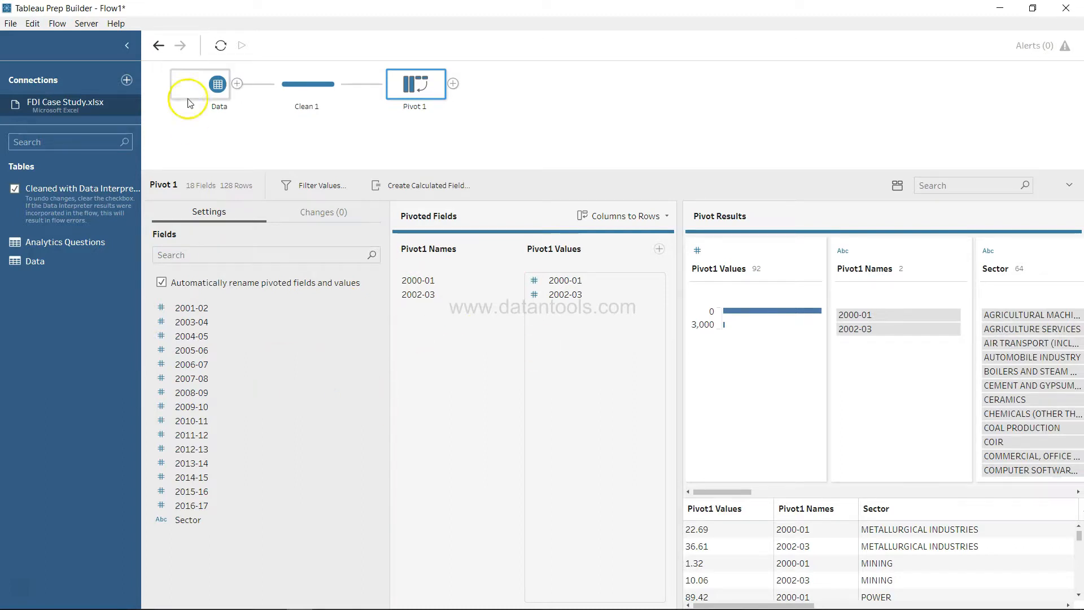
pyautogui.click(157, 46)
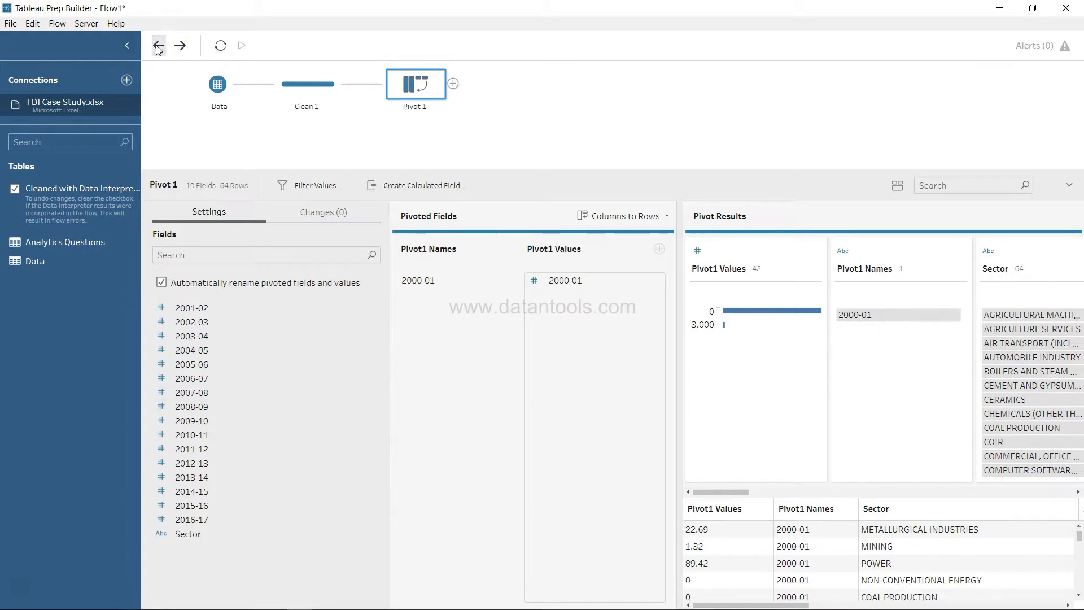
pyautogui.click(158, 46)
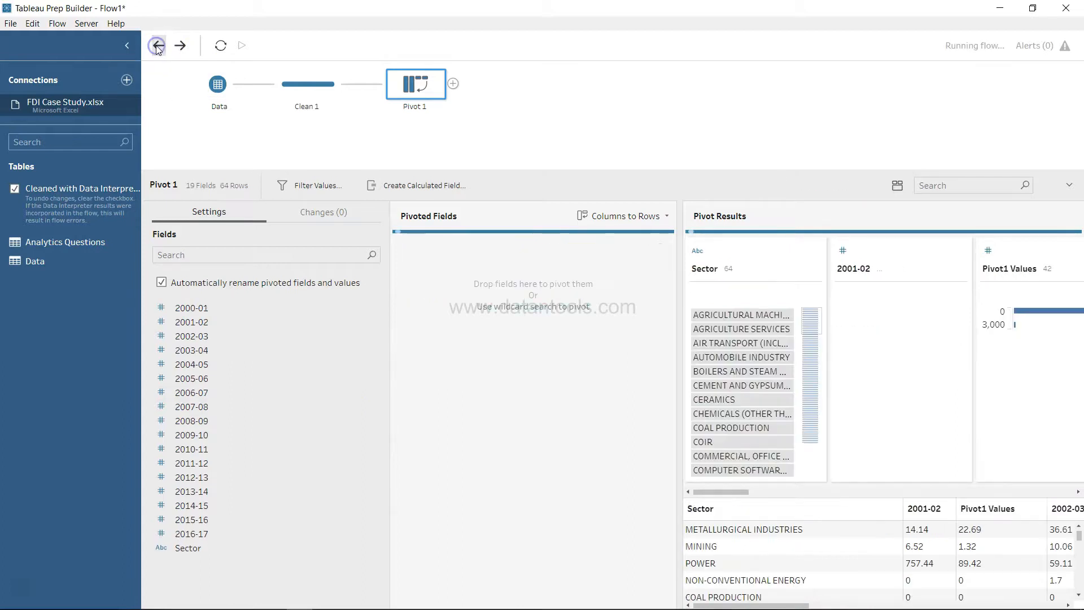
# Pivot all year columns to rows with a wildcard search for 20, and look over the pivot results.
pyautogui.click(517, 307)
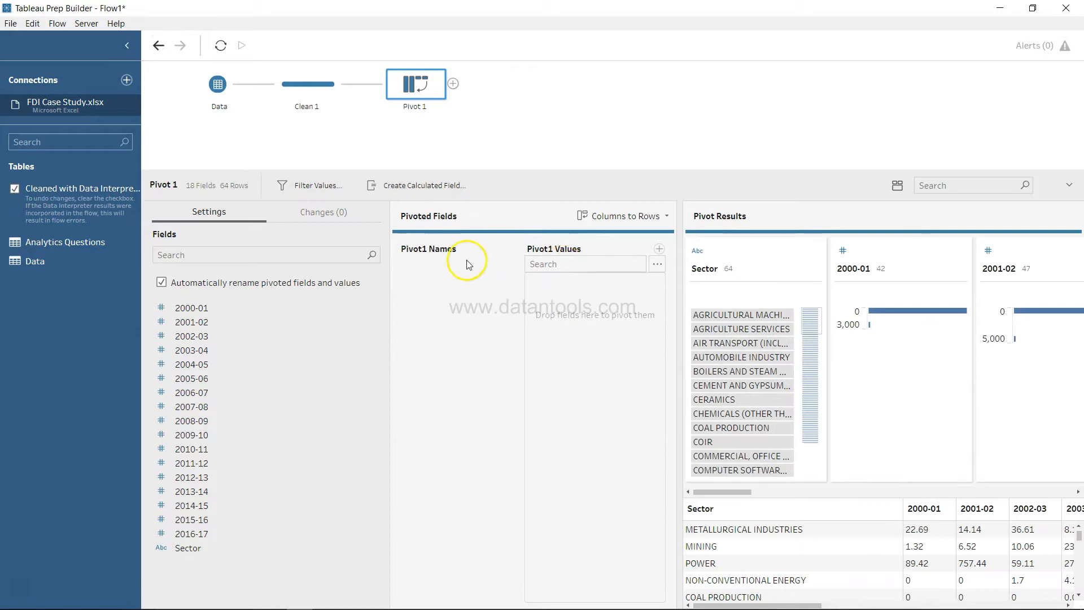
pyautogui.click(593, 265)
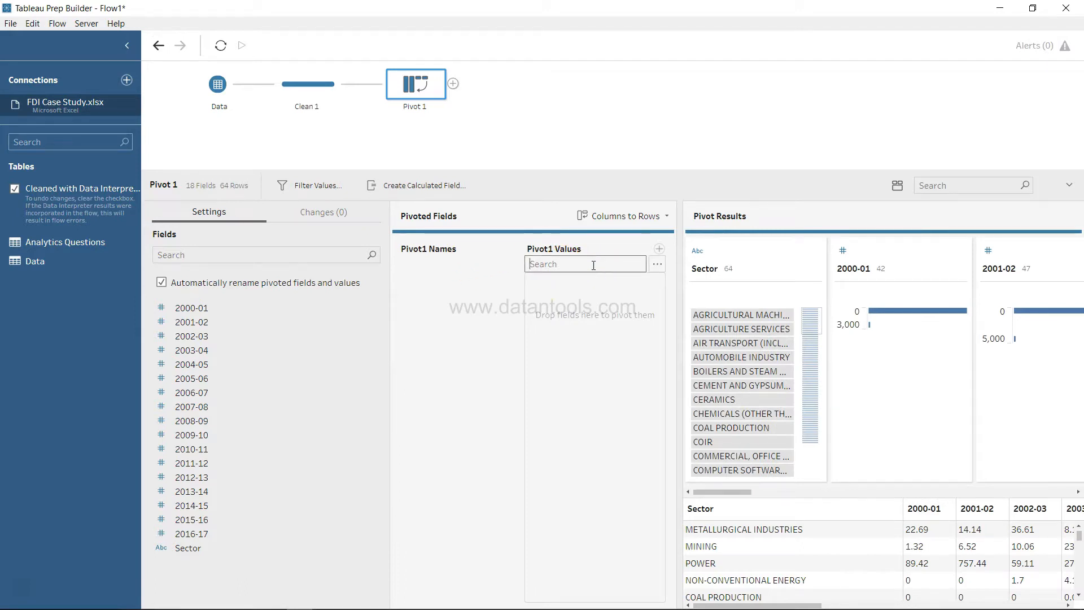
pyautogui.write('20')
pyautogui.press('Return')
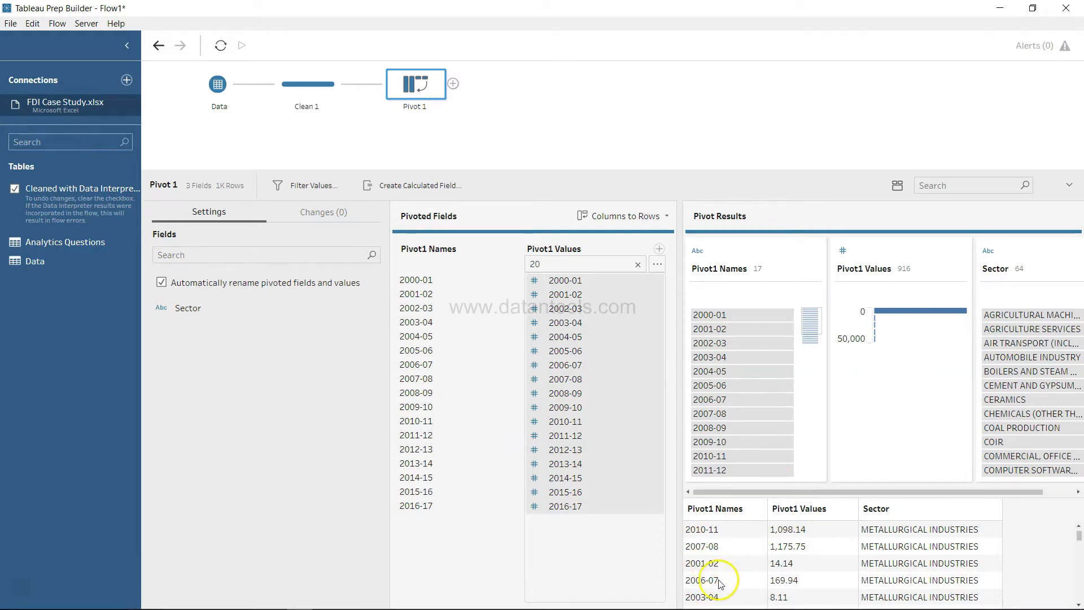
pyautogui.scroll(-2, 722, 565)
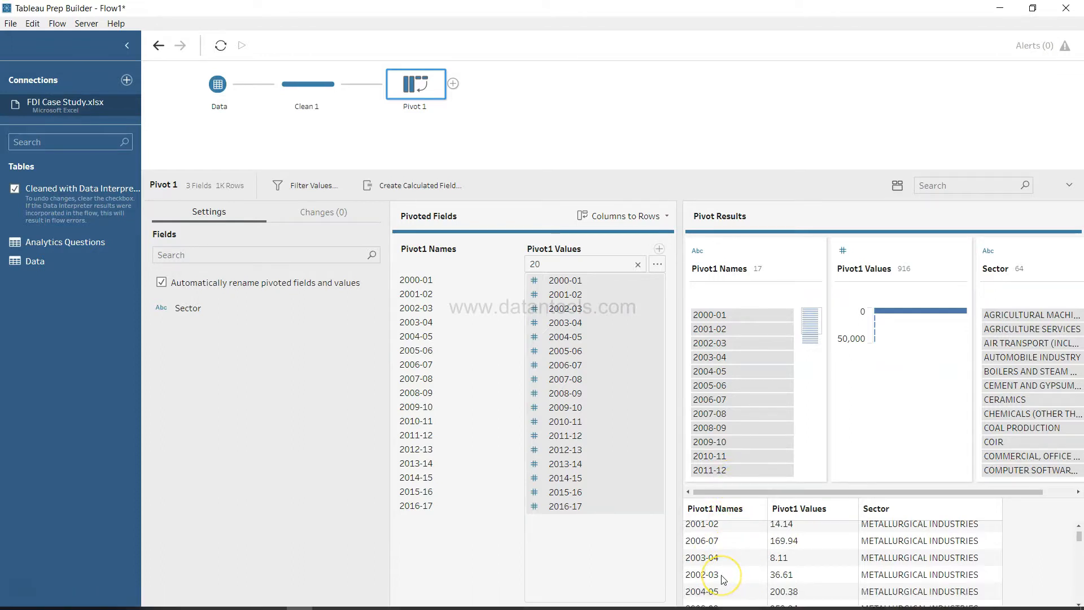
pyautogui.scroll(2, 722, 579)
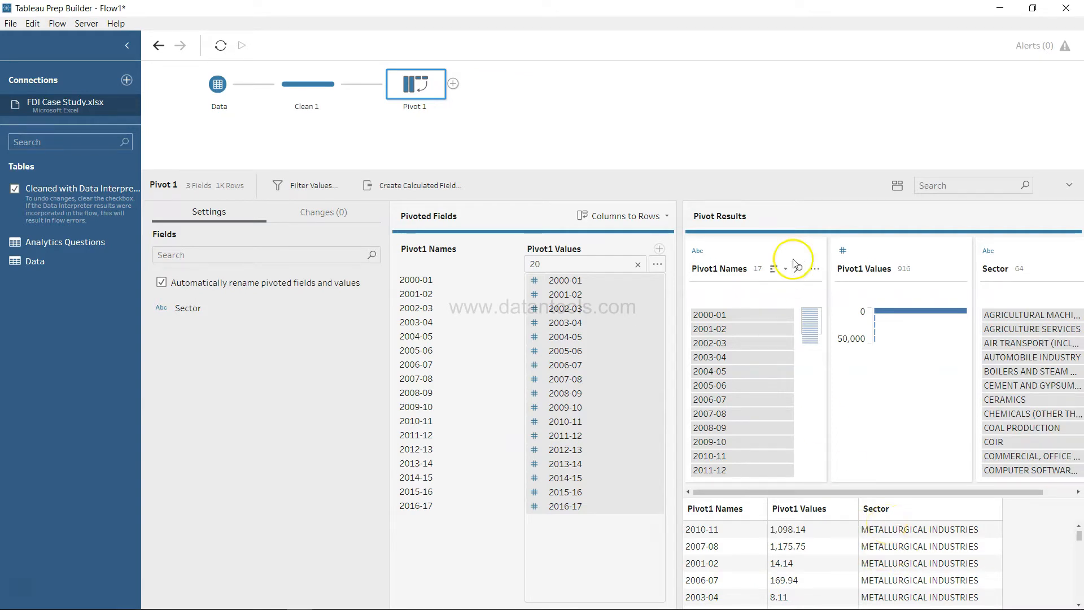
# Rename the pivot result fields Pivot1 Names to Year and Pivot1 Values to Values.
pyautogui.doubleClick(724, 269)
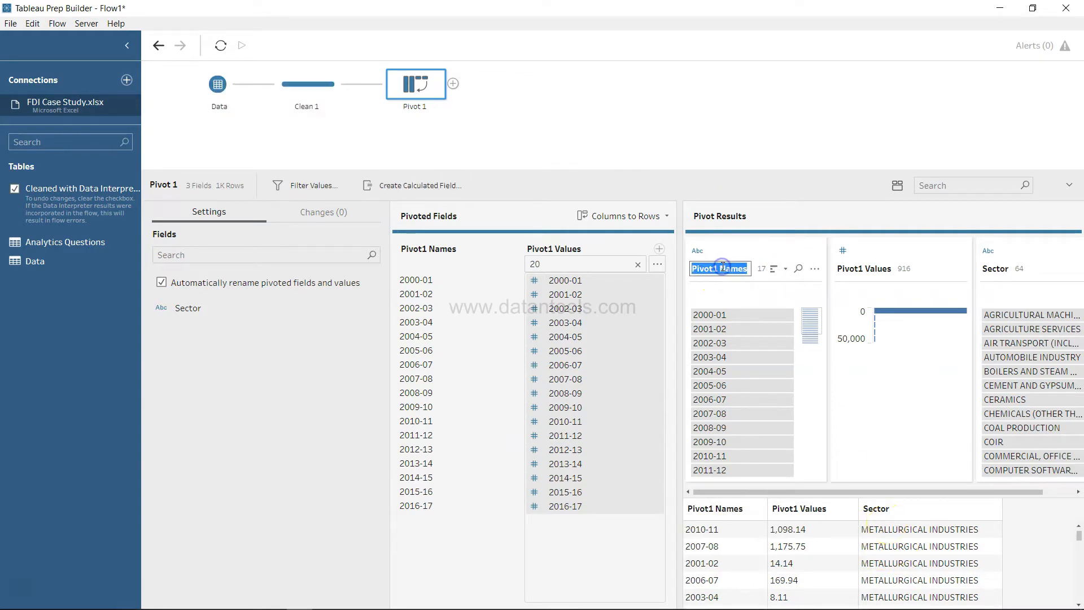
pyautogui.write('Year')
pyautogui.click(869, 276)
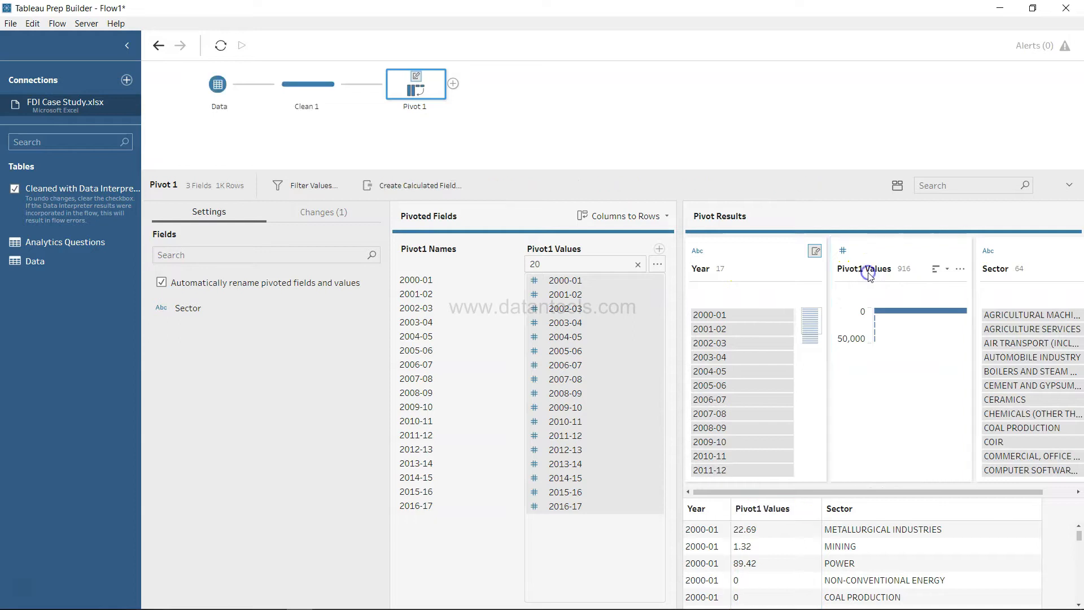
pyautogui.doubleClick(870, 269)
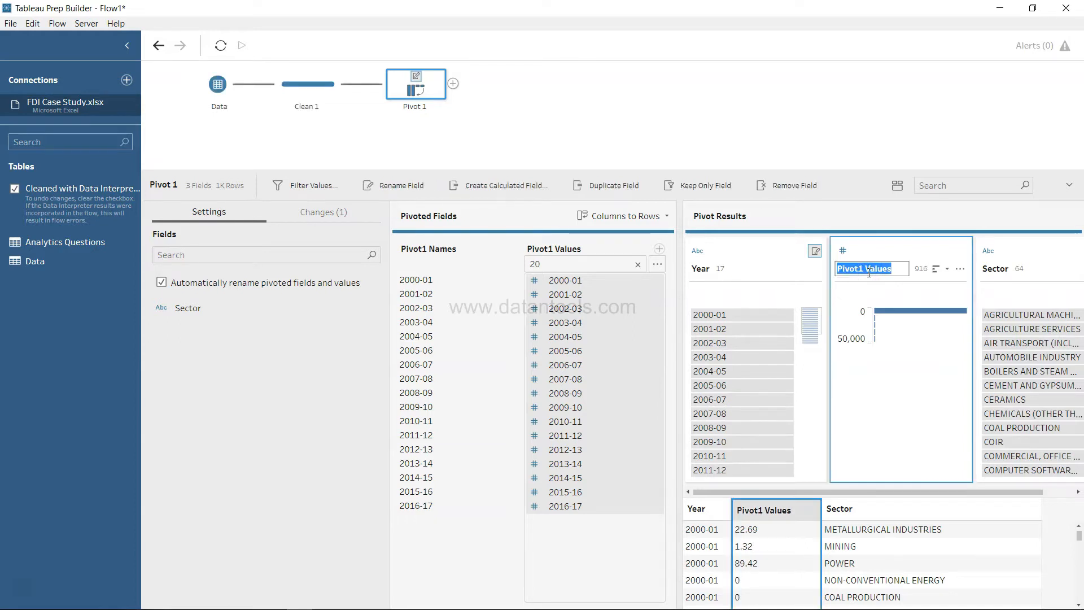
pyautogui.write('Values')
pyautogui.press('Return')
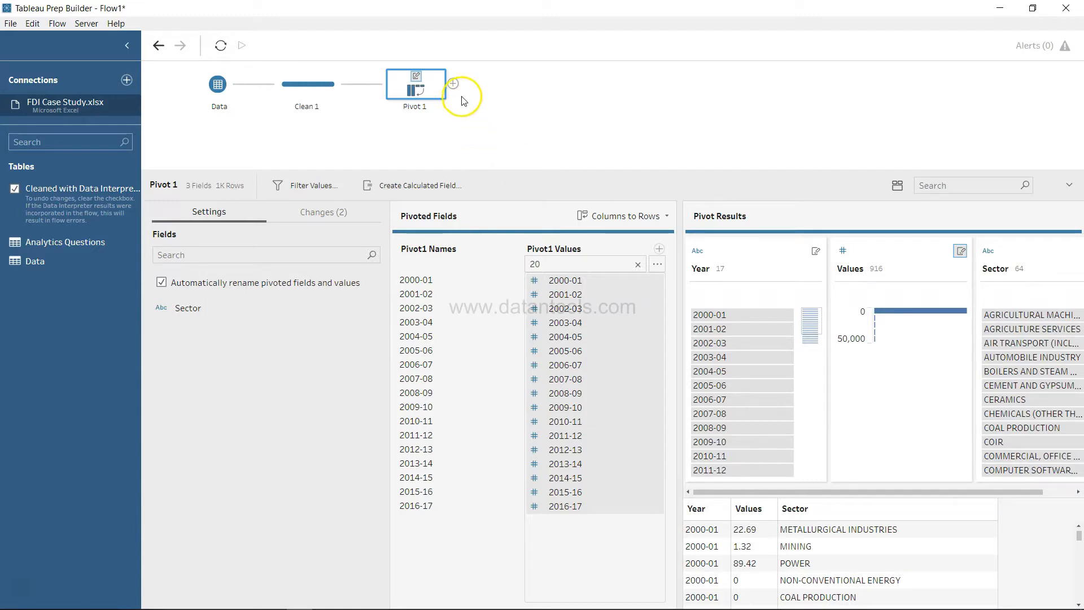
# Add a cleaning step after Pivot 1 and look over the reshaped Year, Values and Sector rows.
pyautogui.click(452, 83)
pyautogui.click(490, 104)
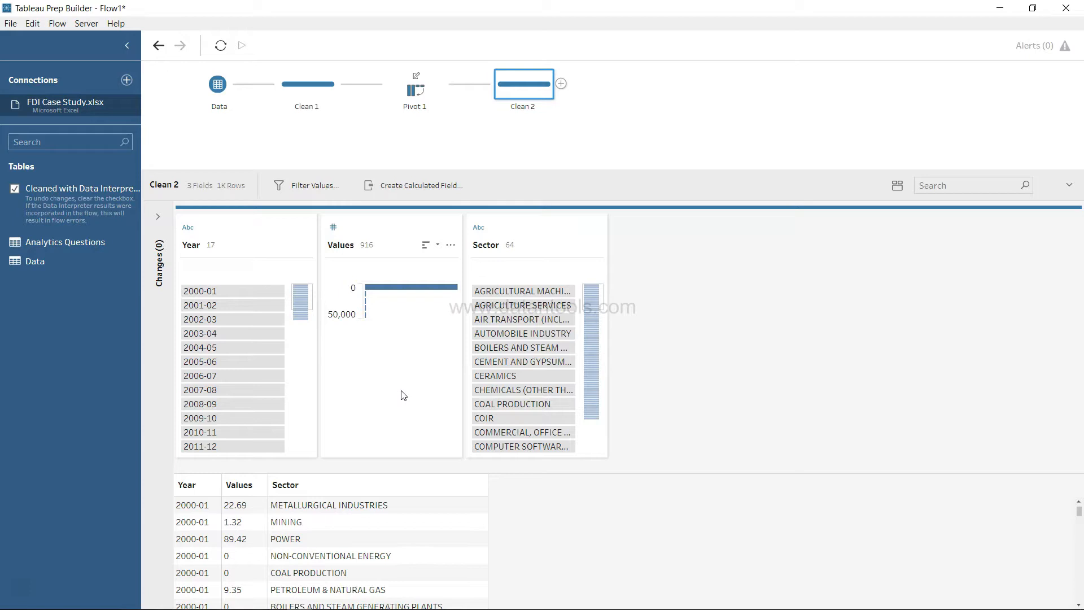
pyautogui.click(721, 146)
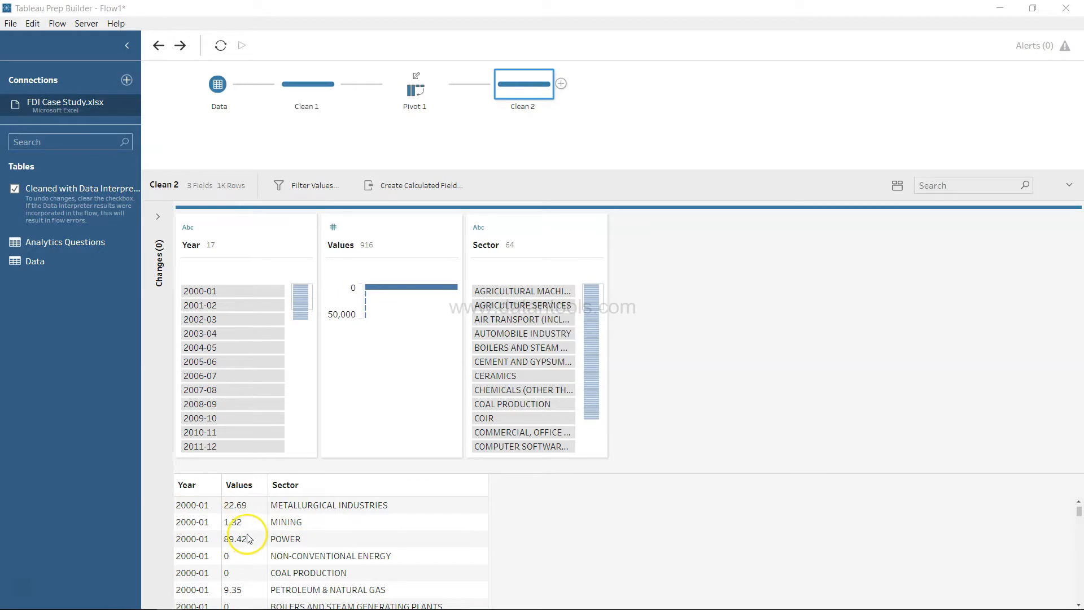
pyautogui.scroll(-1, 248, 539)
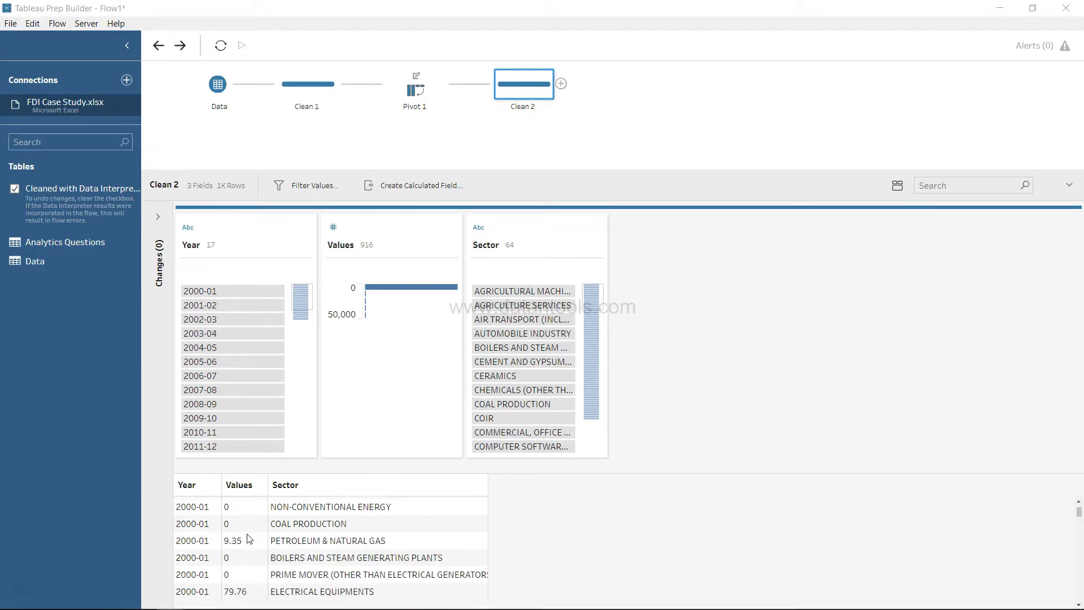
pyautogui.scroll(-1, 248, 539)
pyautogui.scroll(-1, 249, 539)
pyautogui.scroll(3, 249, 540)
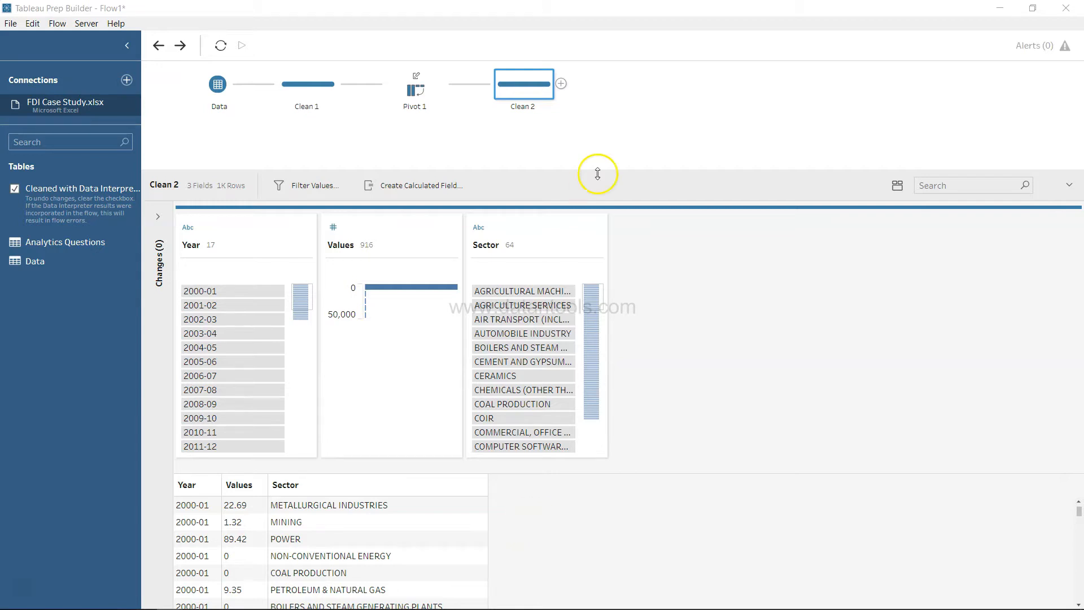
# Add an aggregate step after Clean 2 and group the data by Year.
pyautogui.click(562, 84)
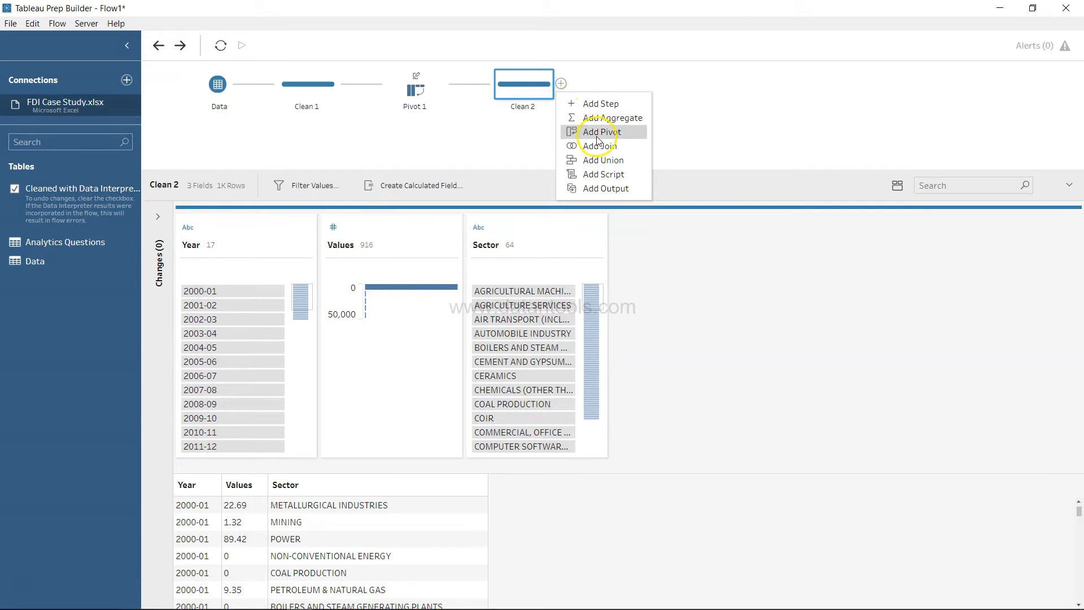
pyautogui.click(604, 119)
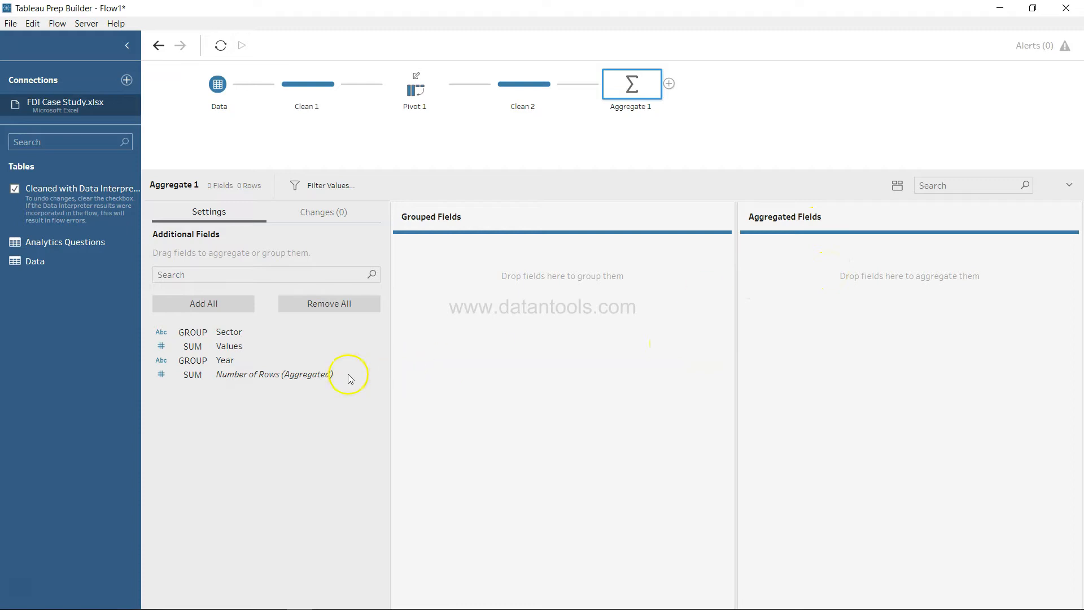
pyautogui.doubleClick(250, 363)
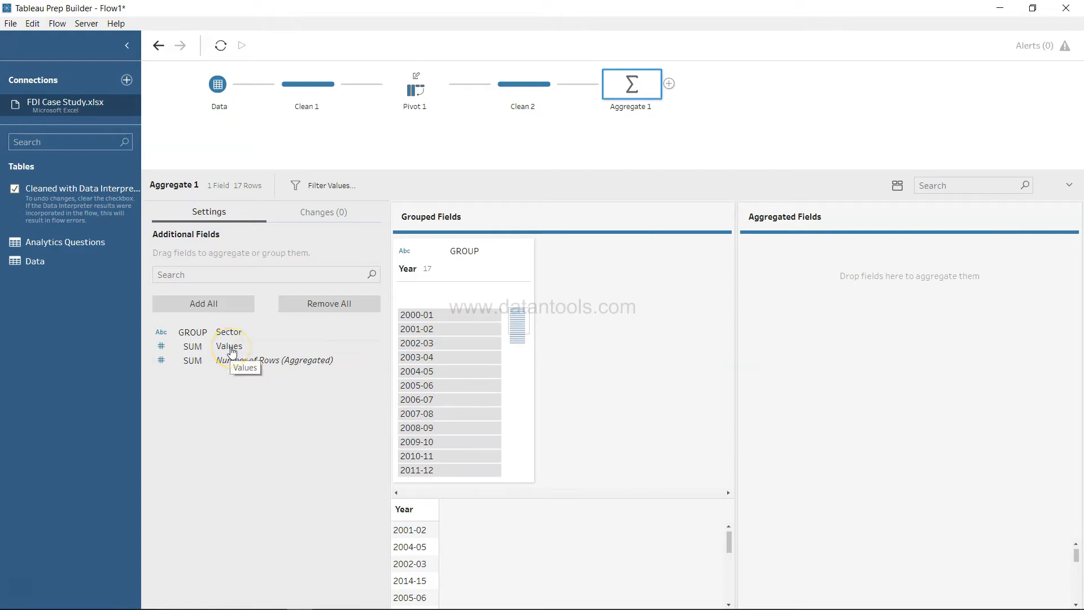
# Add Values to the aggregated fields as an Average and switch its profile card to the Detail view.
pyautogui.click(192, 351)
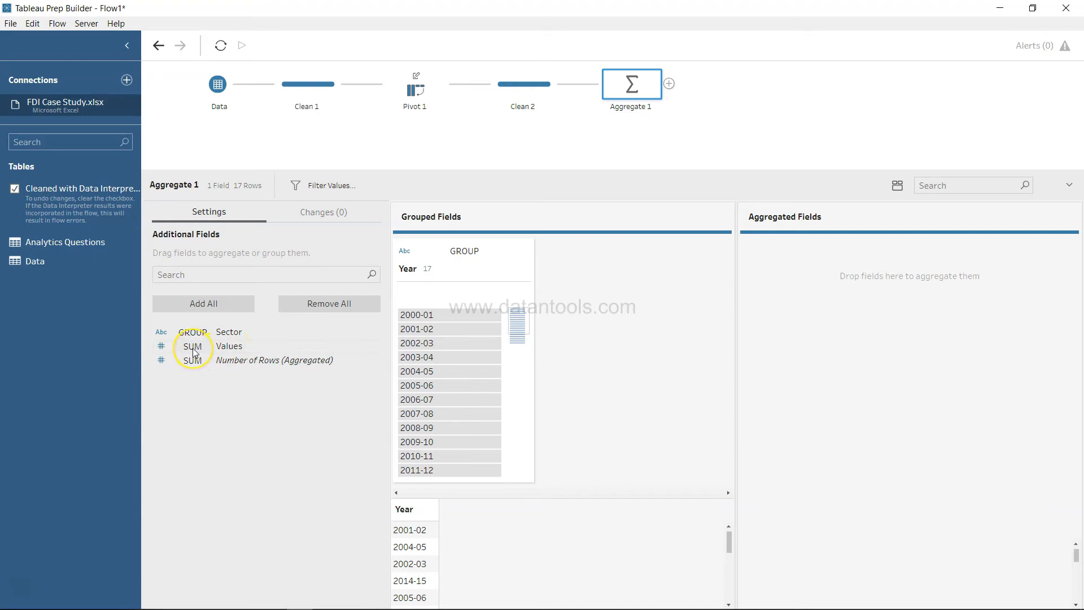
pyautogui.click(194, 349)
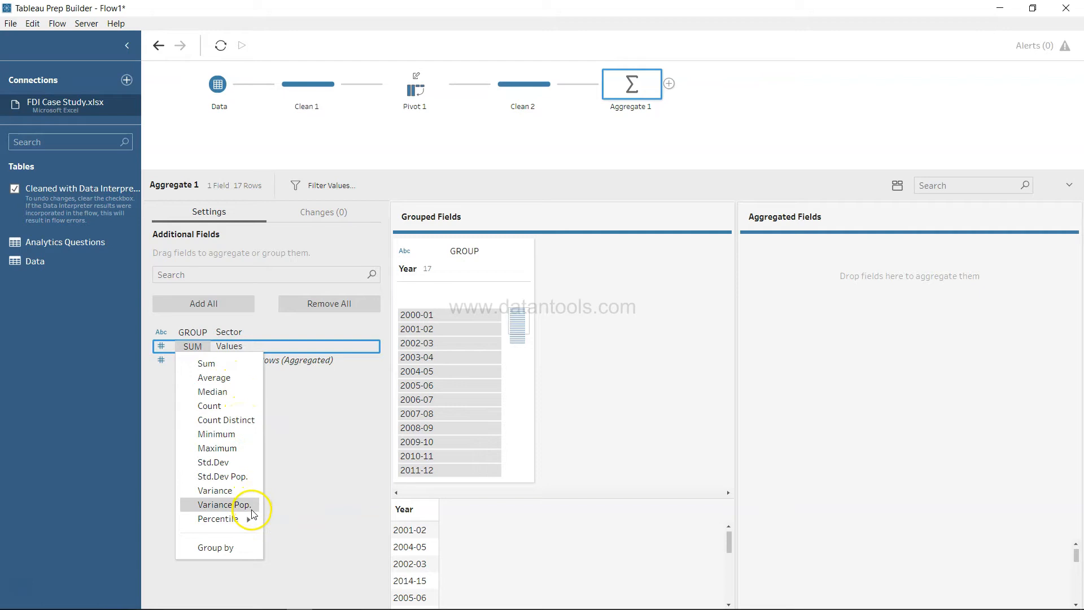
pyautogui.click(229, 379)
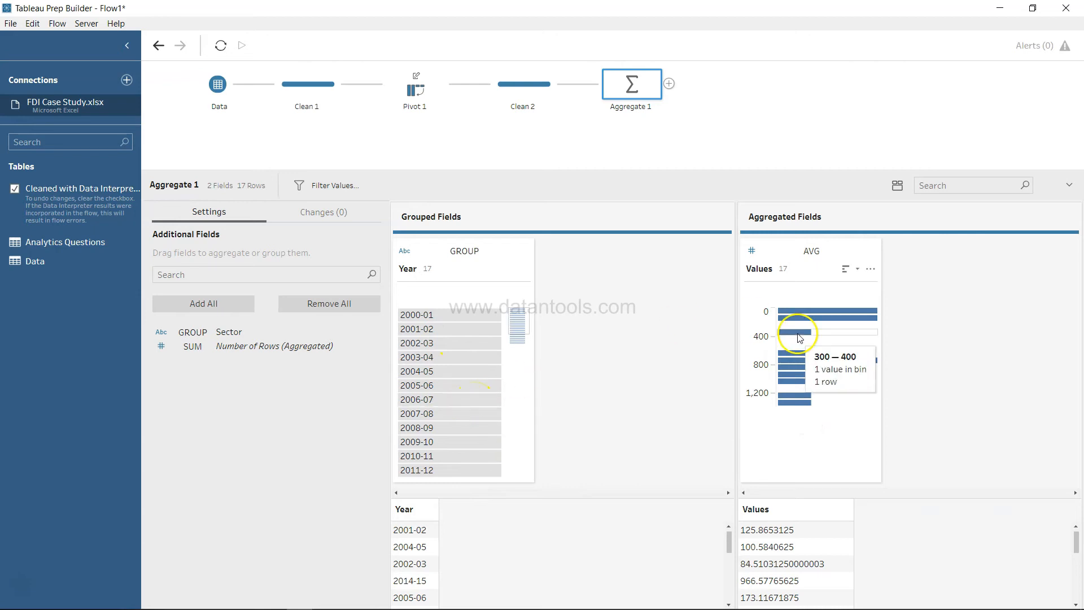
pyautogui.click(872, 270)
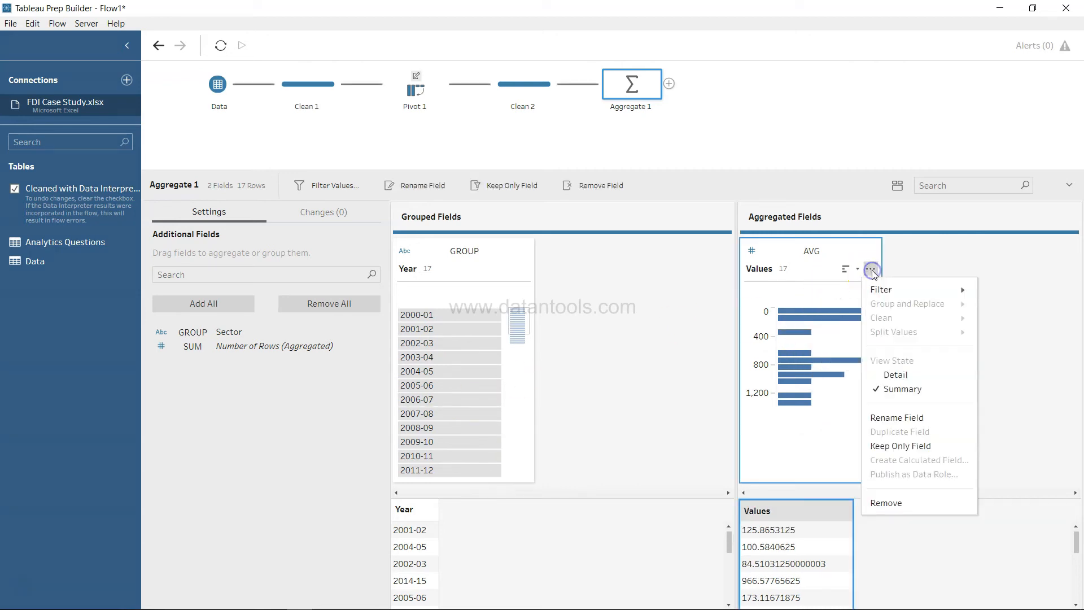
pyautogui.click(902, 371)
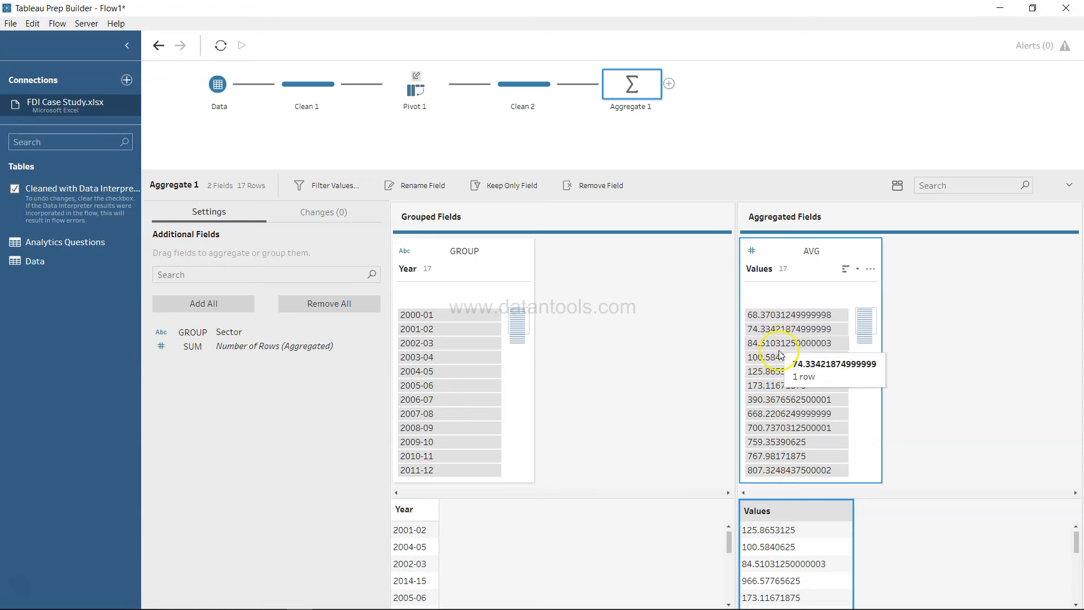
# Look over the grouped years and averaged values, check the Pivot 1 row count, and return to Aggregate 1.
pyautogui.scroll(-3, 788, 396)
pyautogui.scroll(-3, 473, 415)
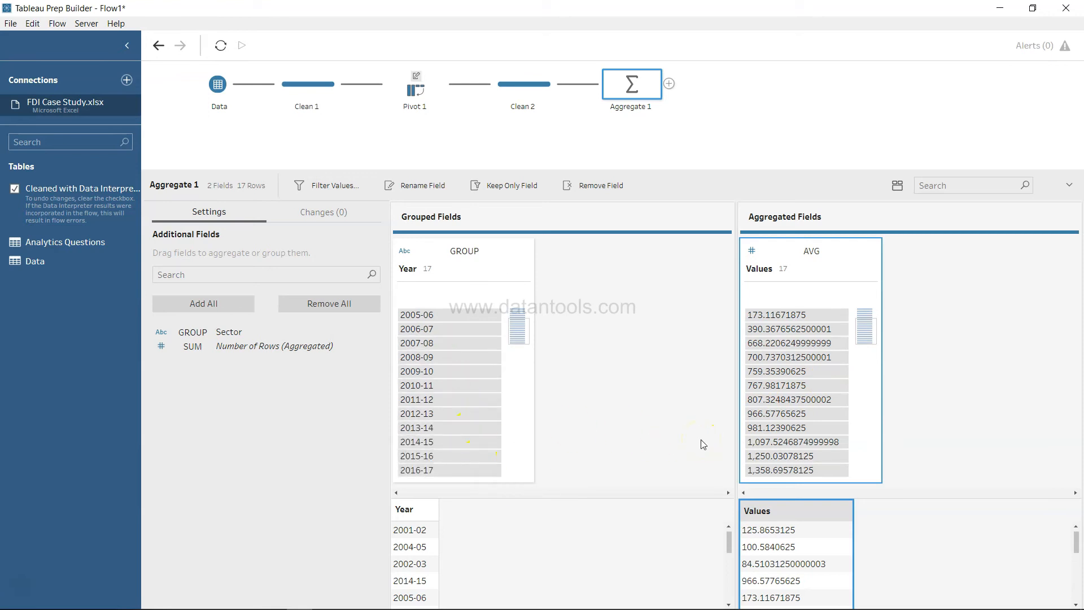
pyautogui.scroll(3, 774, 405)
pyautogui.scroll(3, 468, 367)
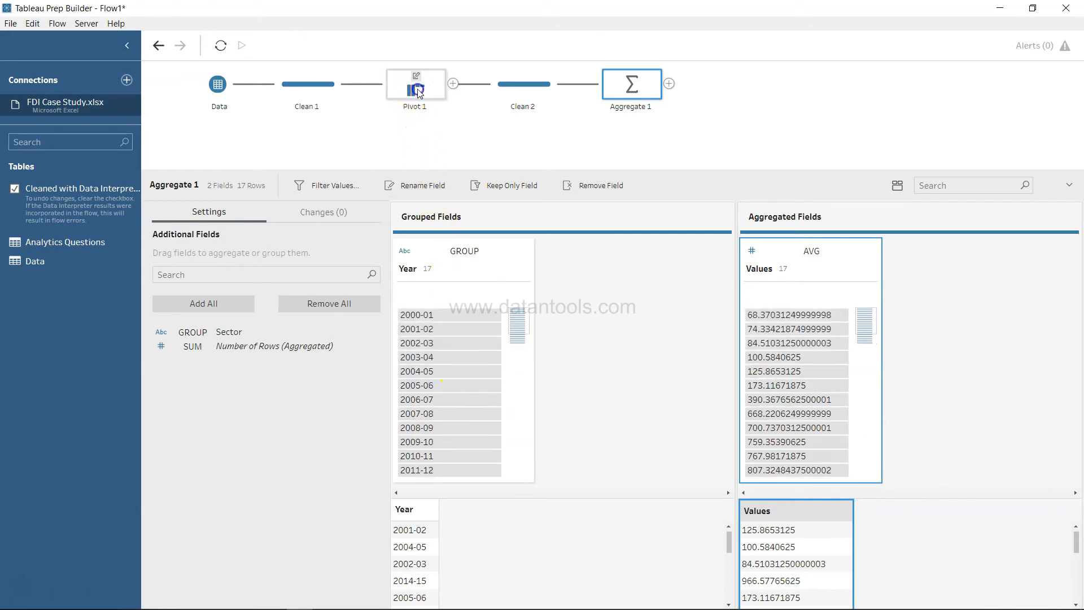
pyautogui.click(419, 91)
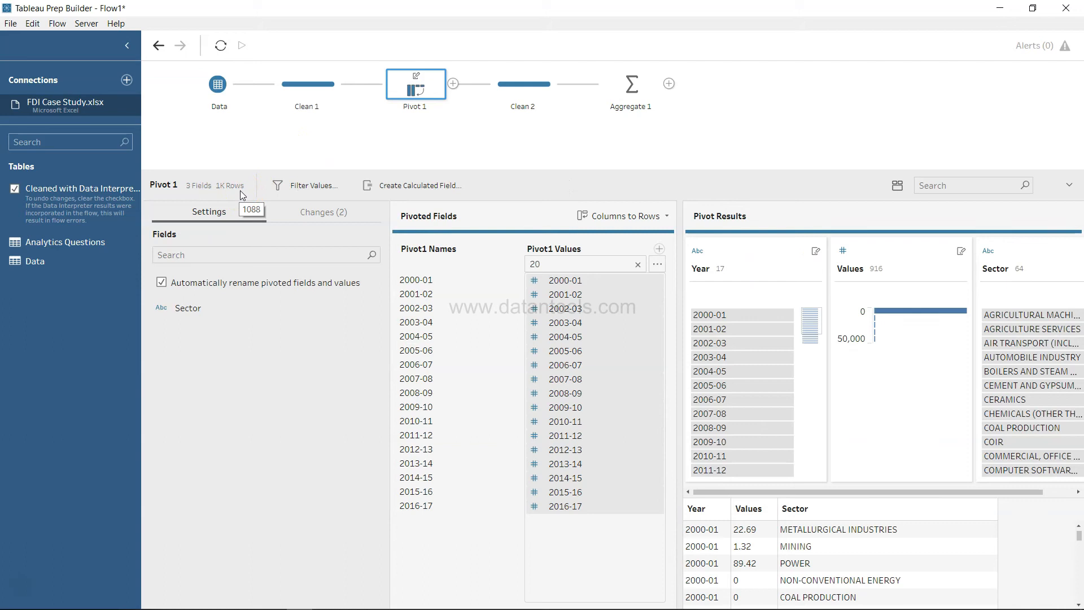
pyautogui.click(628, 94)
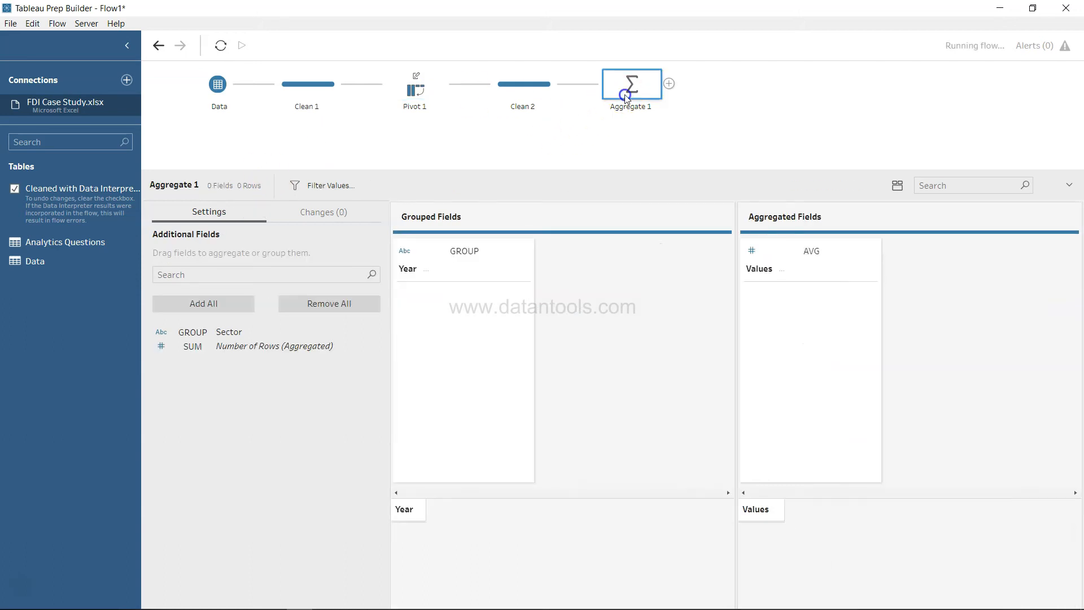